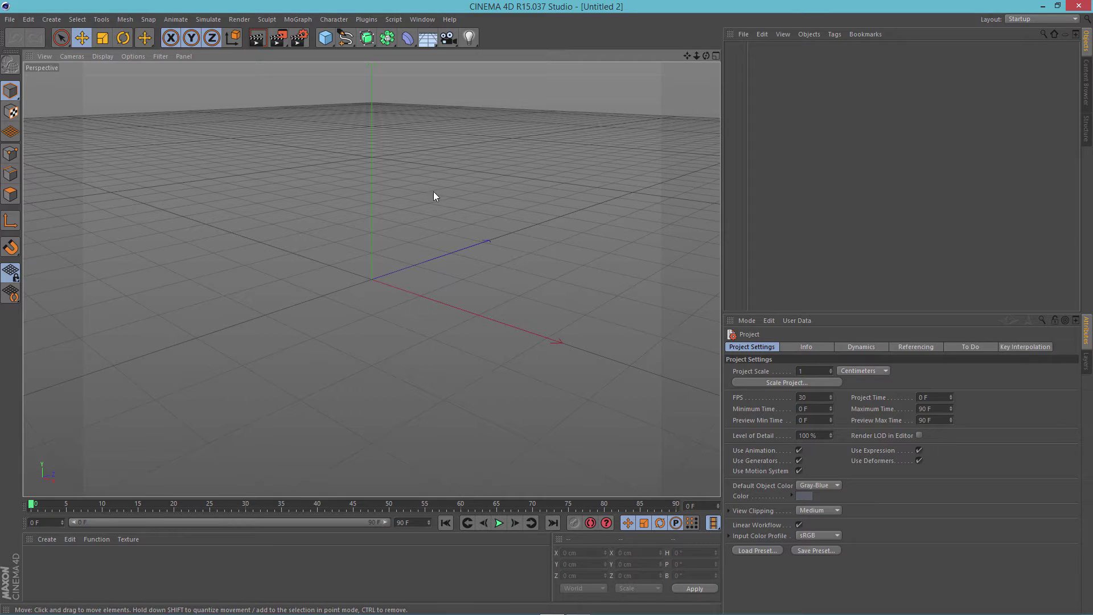
# Add a cone primitive and rotate it 180° in bank so that its tip points down.
pyautogui.click(326, 44)
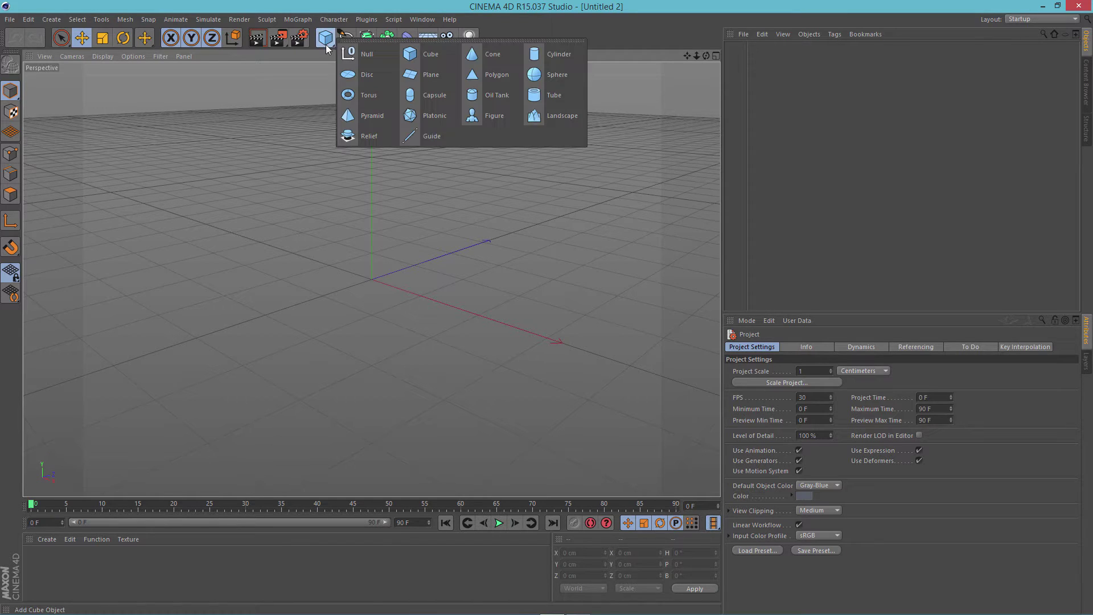
pyautogui.click(492, 57)
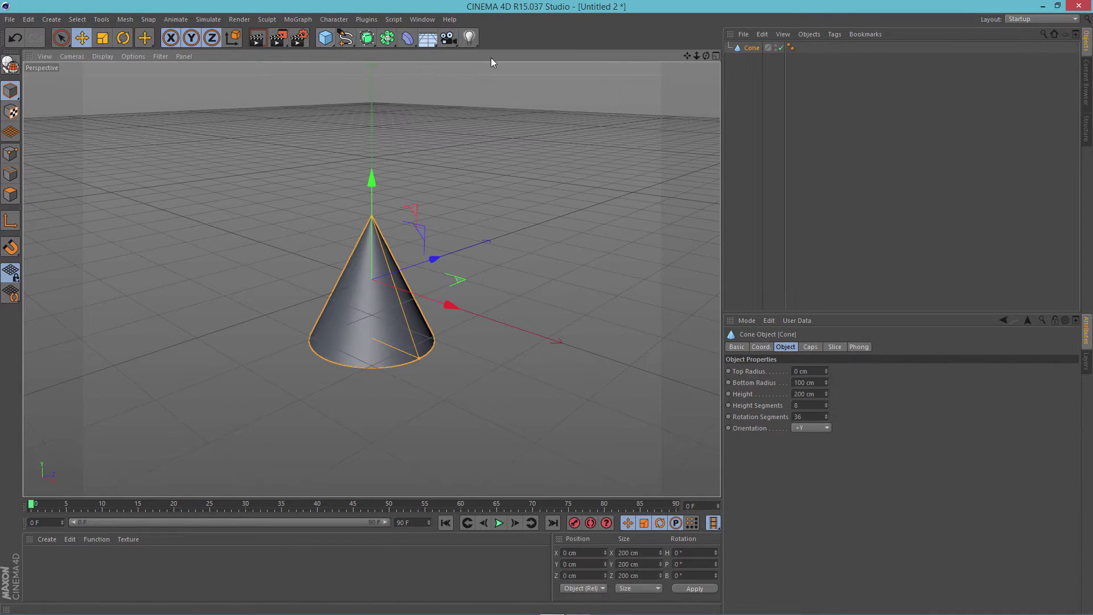
pyautogui.click(325, 37)
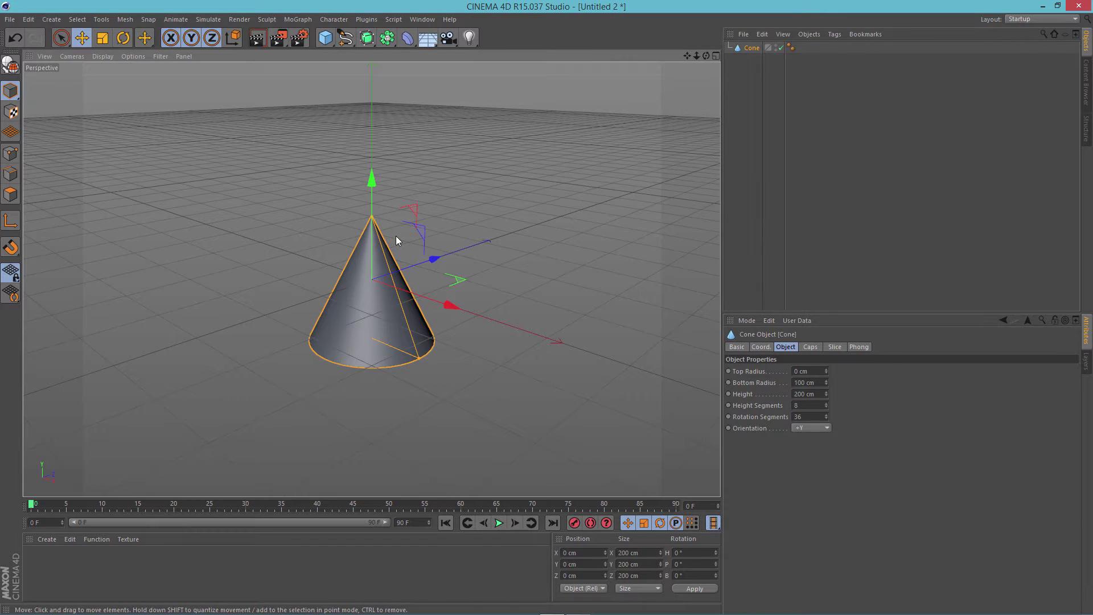
pyautogui.press('r')
pyautogui.moveTo(400, 240); pyautogui.dragTo(348, 310)
pyautogui.click(529, 204)
# Add a cylinder, shorten it to about 35 cm and raise it to about Y 100 cm at the cone's wide end.
pyautogui.click(325, 39)
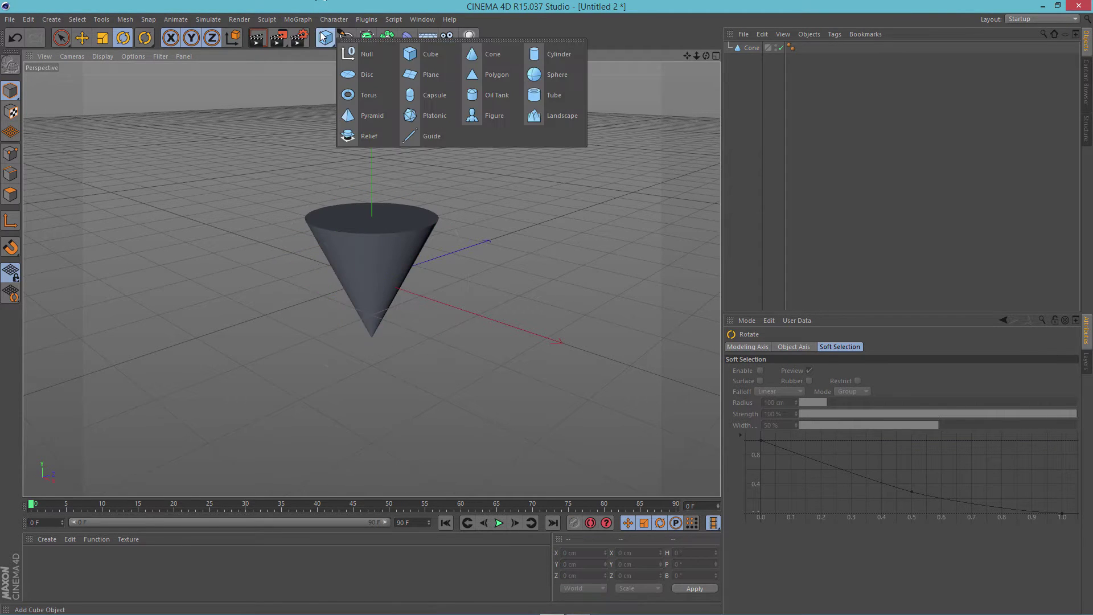
pyautogui.click(551, 55)
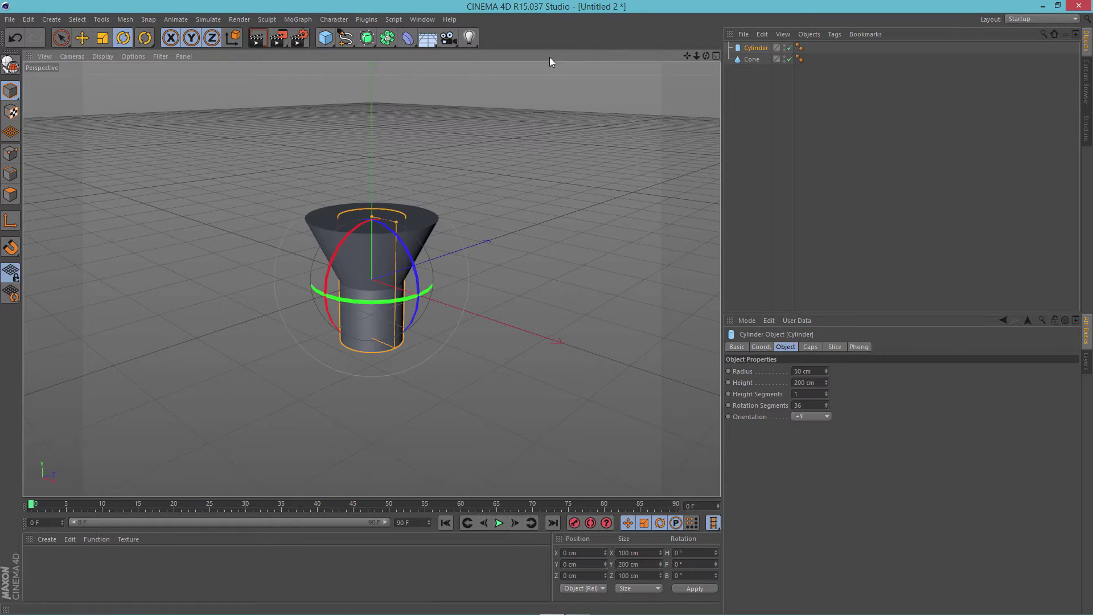
pyautogui.moveTo(373, 220); pyautogui.dragTo(356, 115)
pyautogui.press('e')
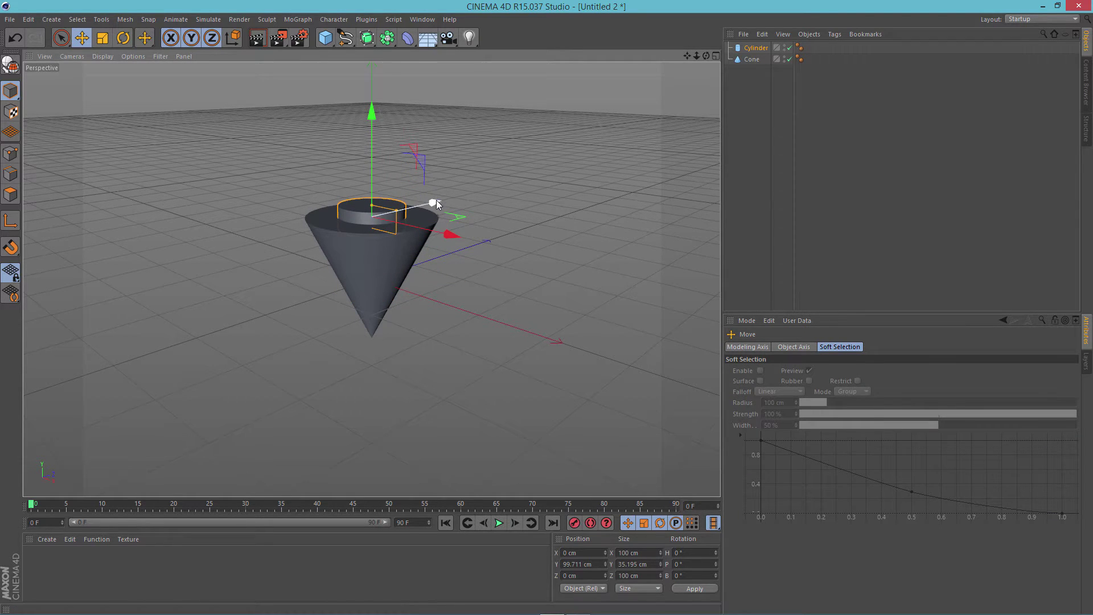
# Widen the cylinder to about 200 cm, flatten it to about 25 cm high and raise it to about Y 109 cm.
pyautogui.press('t')
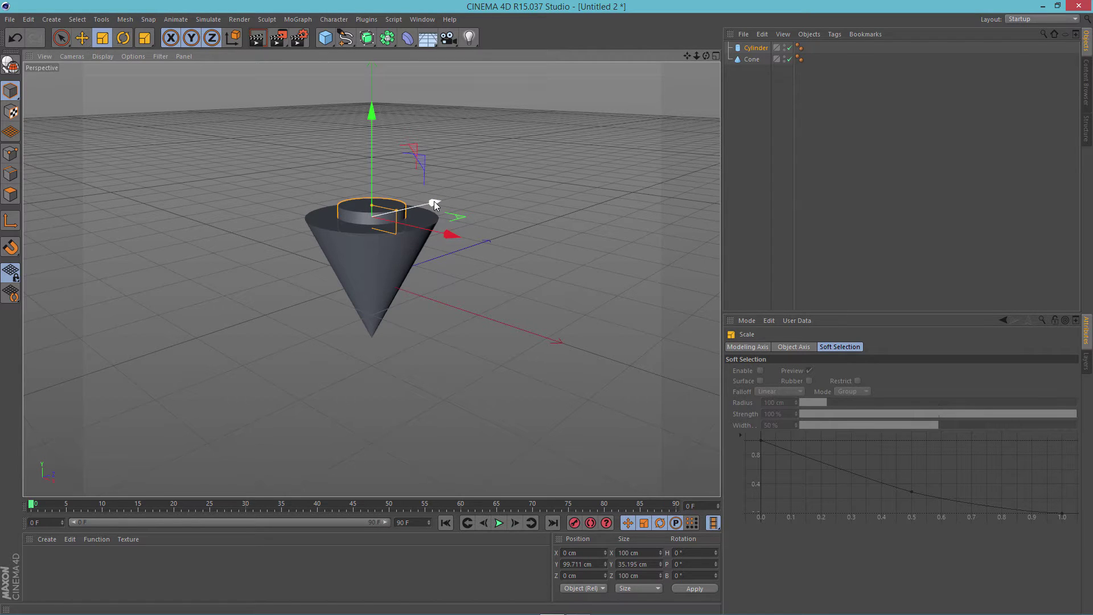
pyautogui.moveTo(456, 241); pyautogui.dragTo(554, 293)
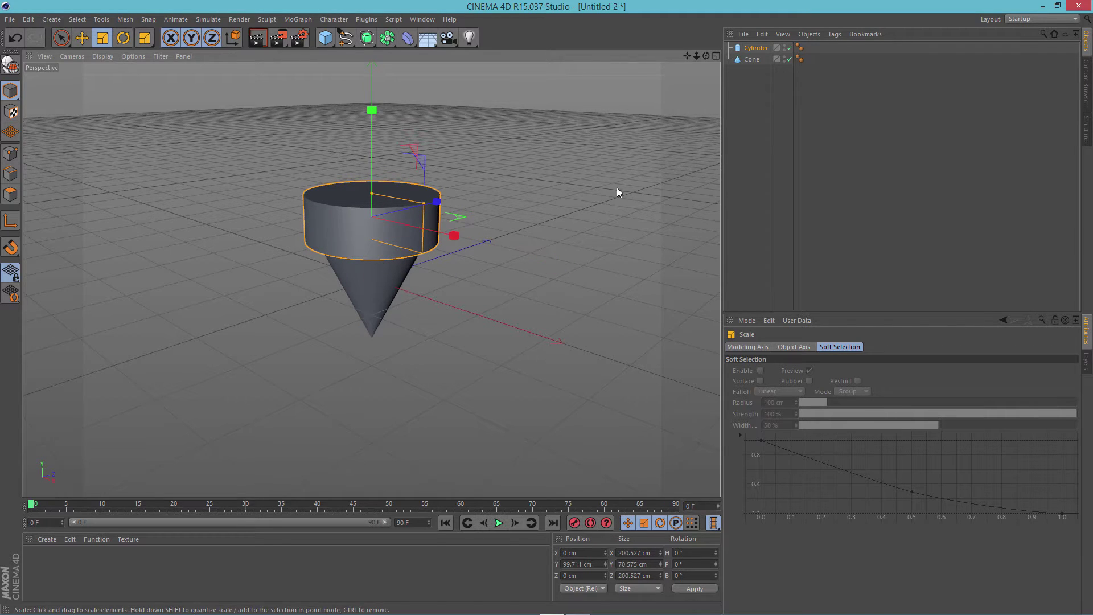
pyautogui.press('e')
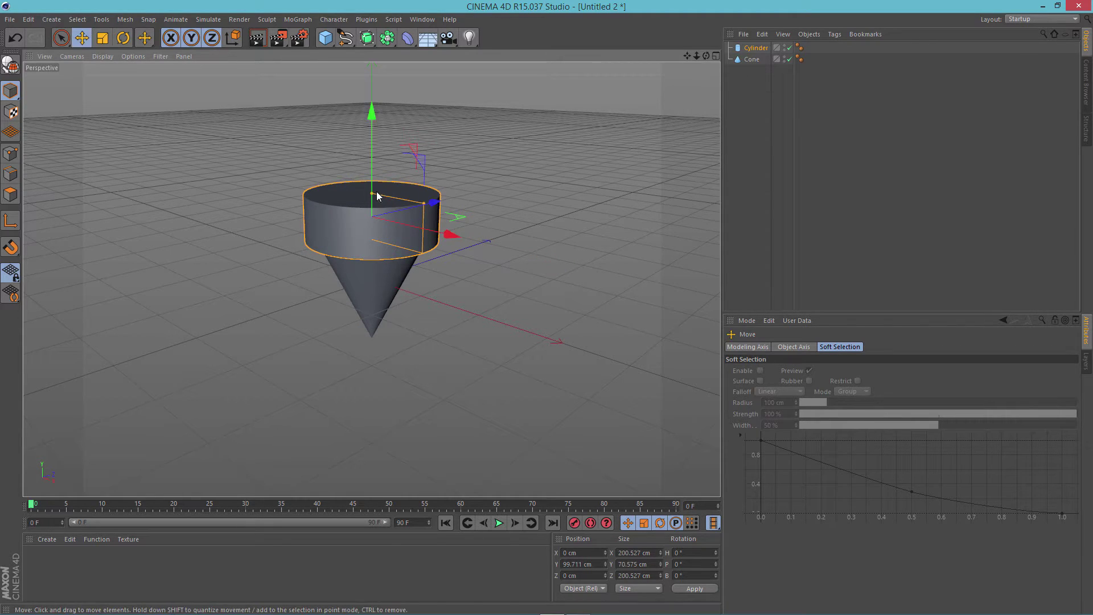
pyautogui.moveTo(374, 193); pyautogui.dragTo(379, 211)
pyautogui.moveTo(374, 110)
pyautogui.mouseDown()
pyautogui.moveTo(375, 94)
pyautogui.moveTo(375, 105)
pyautogui.mouseUp()
# Scale the cylinder down uniformly to about 98.8%, making it about 198 cm across.
pyautogui.scroll(3, 305, 228)
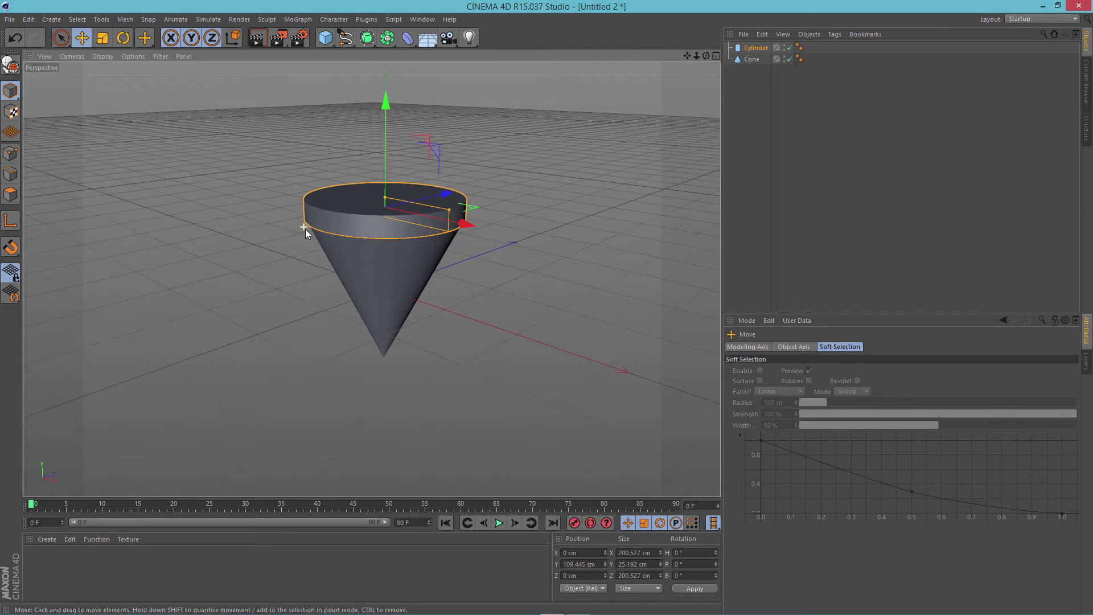
pyautogui.keyDown('alt'); pyautogui.moveTo(558, 313); pyautogui.dragTo(620, 264); pyautogui.keyUp('alt')
pyautogui.scroll(5, 480, 231)
pyautogui.keyDown('alt'); pyautogui.moveTo(449, 267); pyautogui.dragTo(468, 234); pyautogui.keyUp('alt')
pyautogui.press('r')
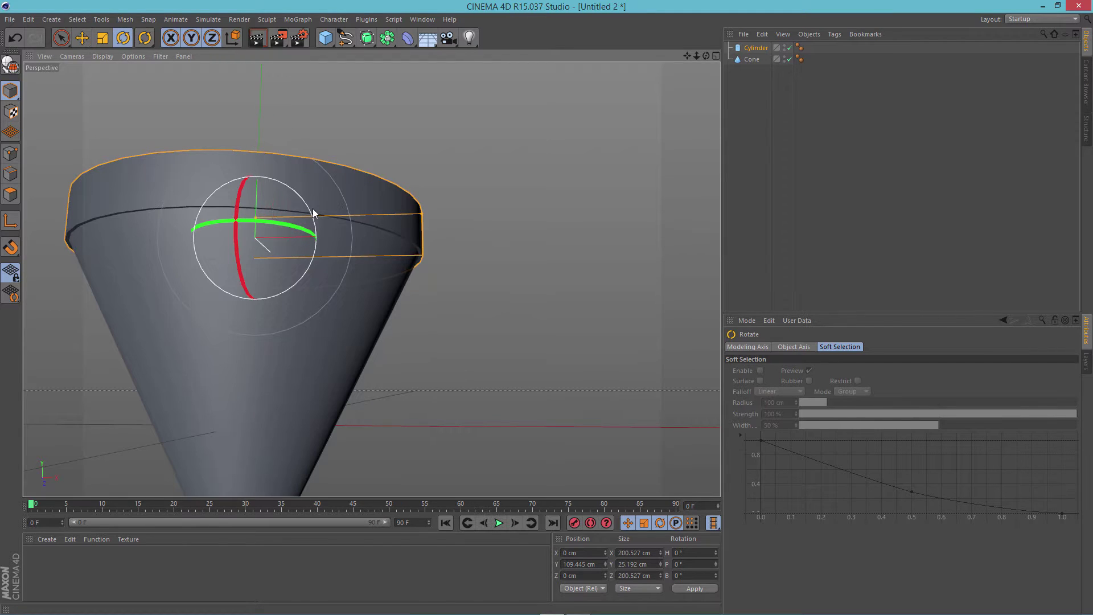
pyautogui.press('t')
pyautogui.moveTo(353, 235); pyautogui.dragTo(351, 238)
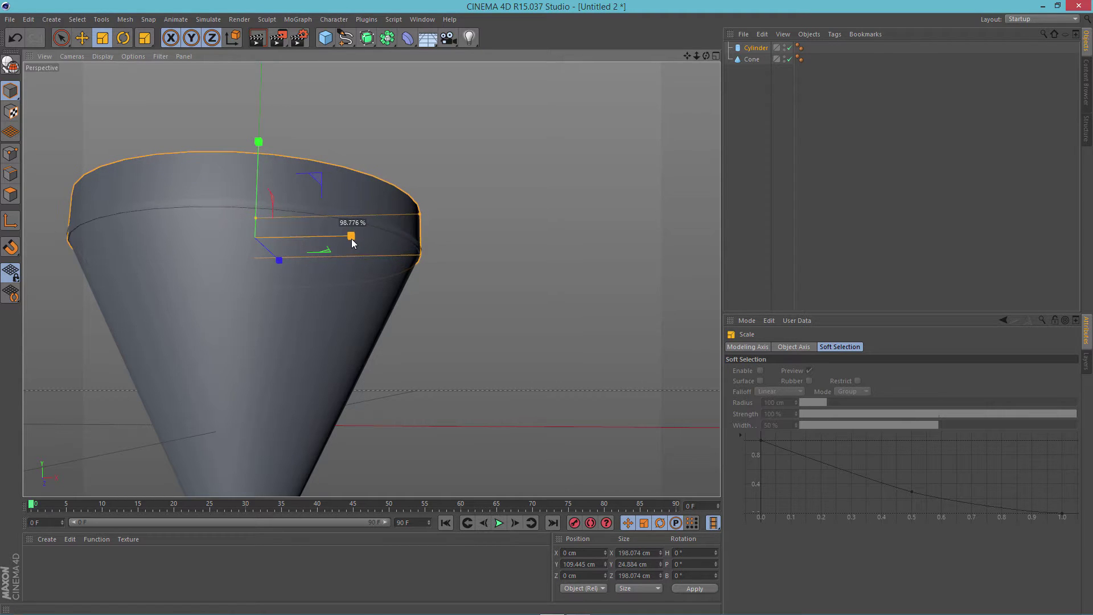
pyautogui.click(525, 262)
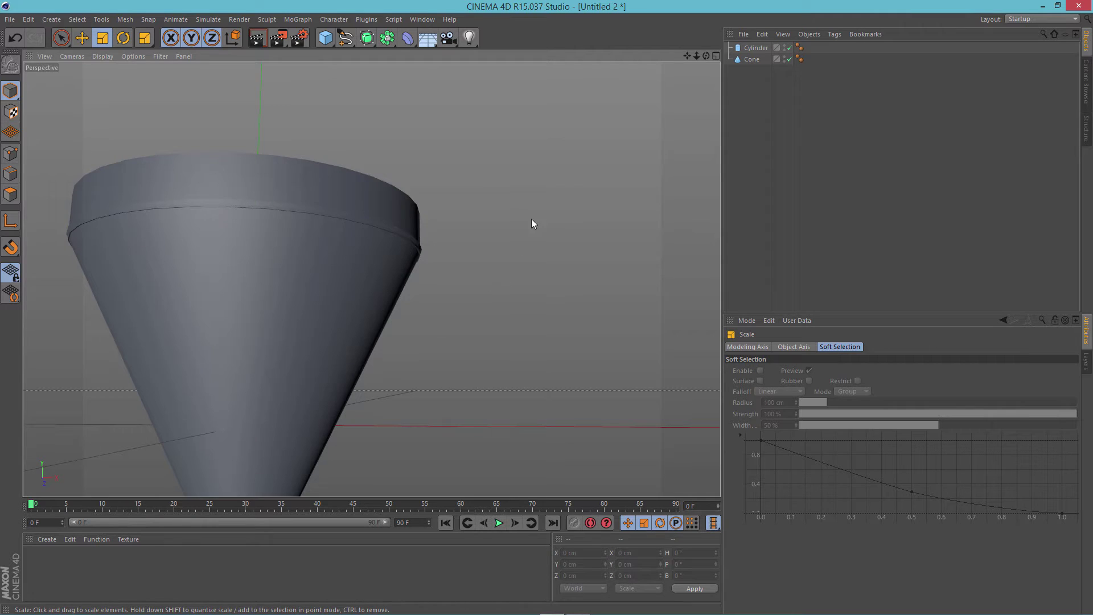
# Reduce the cylinder's height to about 19.4 cm and seat it on the cone's rim at about Y 109.4 cm.
pyautogui.keyDown('alt'); pyautogui.moveTo(531, 218); pyautogui.dragTo(419, 341); pyautogui.keyUp('alt')
pyautogui.click(358, 206)
pyautogui.press('e')
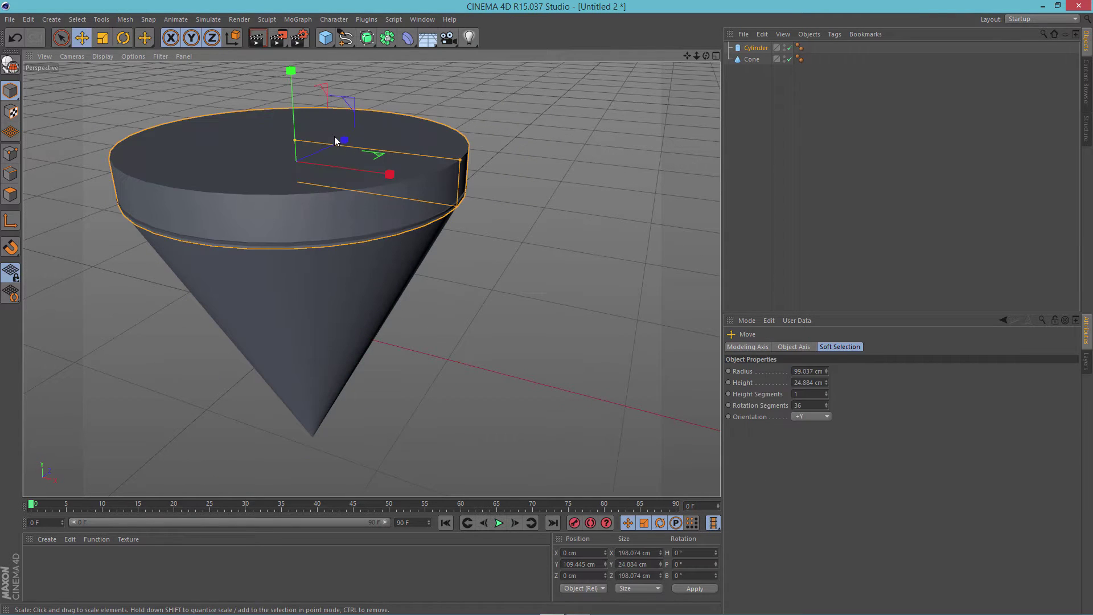
pyautogui.moveTo(291, 86)
pyautogui.mouseDown()
pyautogui.moveTo(289, 69)
pyautogui.moveTo(294, 81)
pyautogui.mouseUp()
pyautogui.press('t')
pyautogui.hotkey('ctrl', 'z')
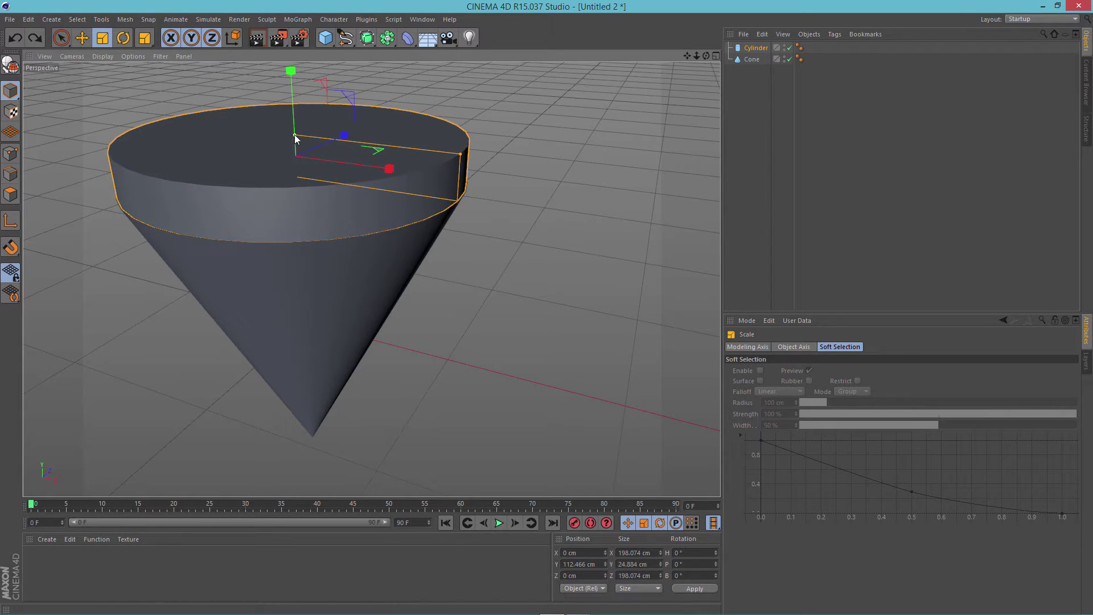
pyautogui.moveTo(296, 136); pyautogui.dragTo(296, 143)
pyautogui.press('e')
pyautogui.moveTo(288, 71); pyautogui.dragTo(290, 80)
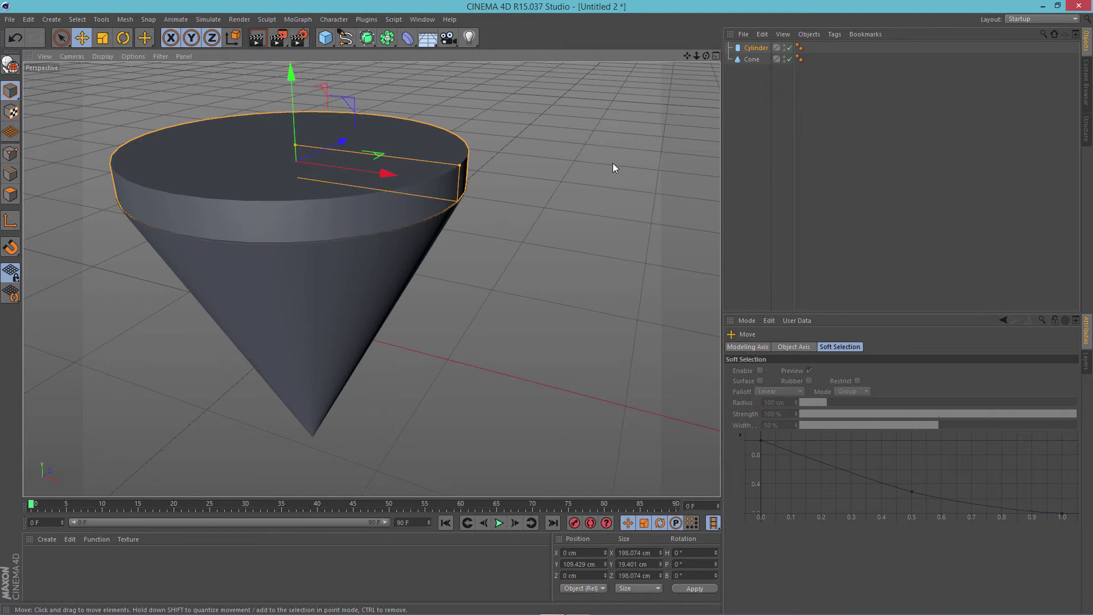
# Fine-tune the cylinder's radius to about 99.7 cm so that its edge meets the cone's rim.
pyautogui.click(610, 188)
pyautogui.keyDown('alt'); pyautogui.moveTo(608, 222); pyautogui.dragTo(527, 192); pyautogui.keyUp('alt')
pyautogui.scroll(-3, 565, 266)
pyautogui.click(448, 212)
pyautogui.keyDown('alt'); pyautogui.moveTo(527, 192); pyautogui.dragTo(494, 219, button='right'); pyautogui.keyUp('alt')
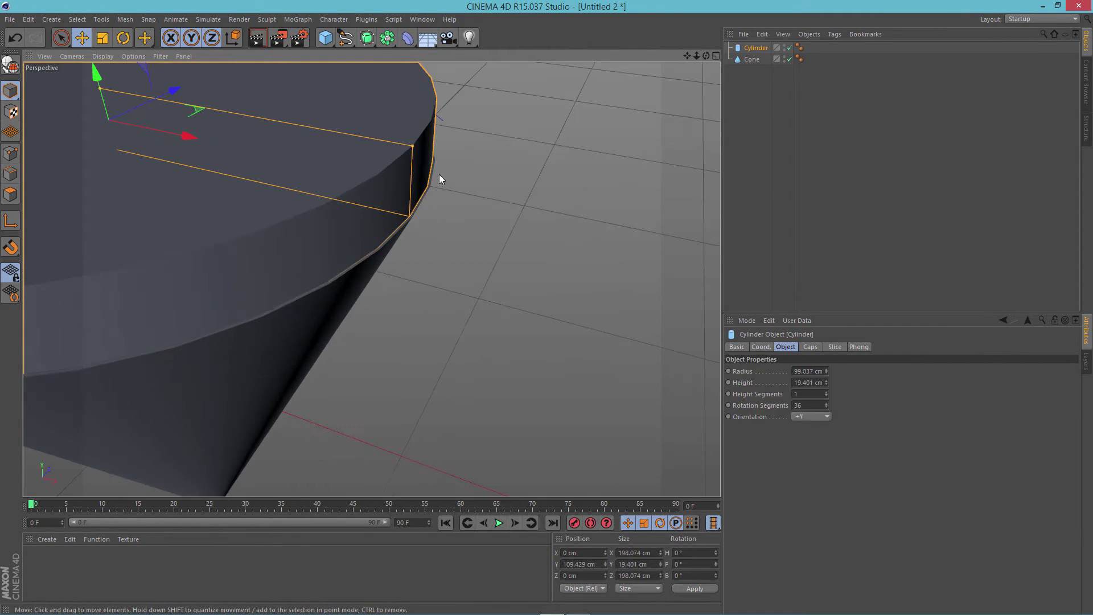
pyautogui.moveTo(412, 146); pyautogui.dragTo(414, 147)
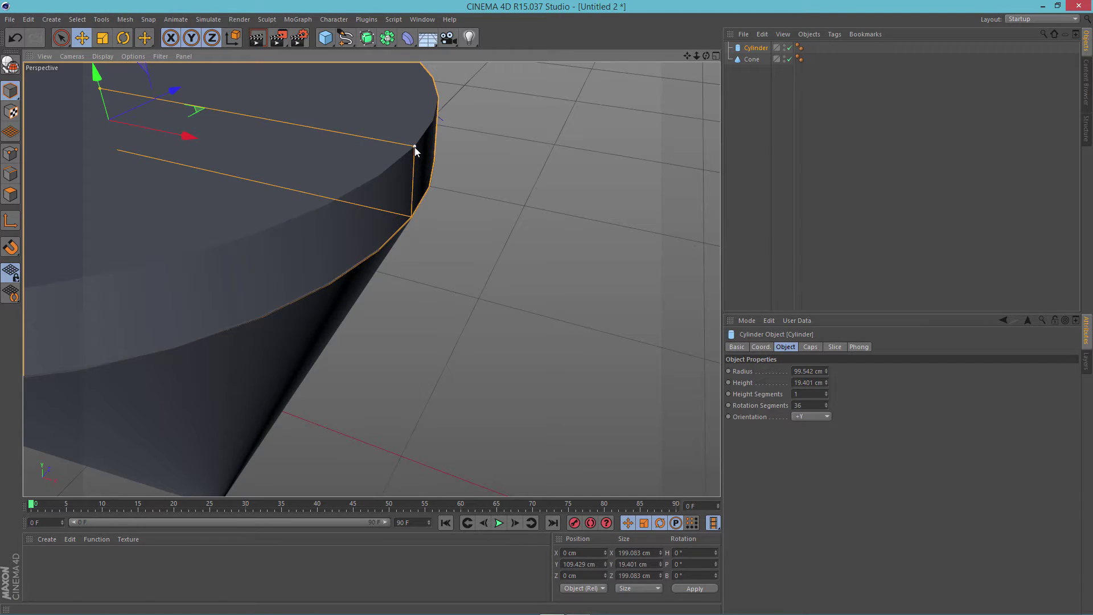
pyautogui.click(555, 220)
pyautogui.keyDown('alt'); pyautogui.moveTo(554, 220); pyautogui.dragTo(538, 227); pyautogui.keyUp('alt')
pyautogui.click(375, 166)
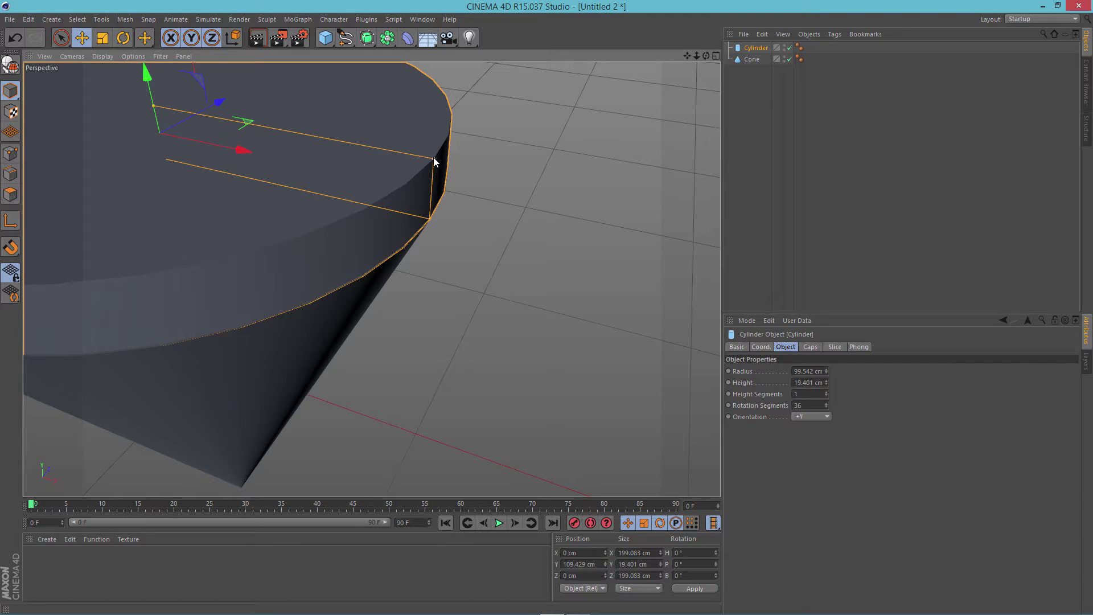
pyautogui.click(545, 209)
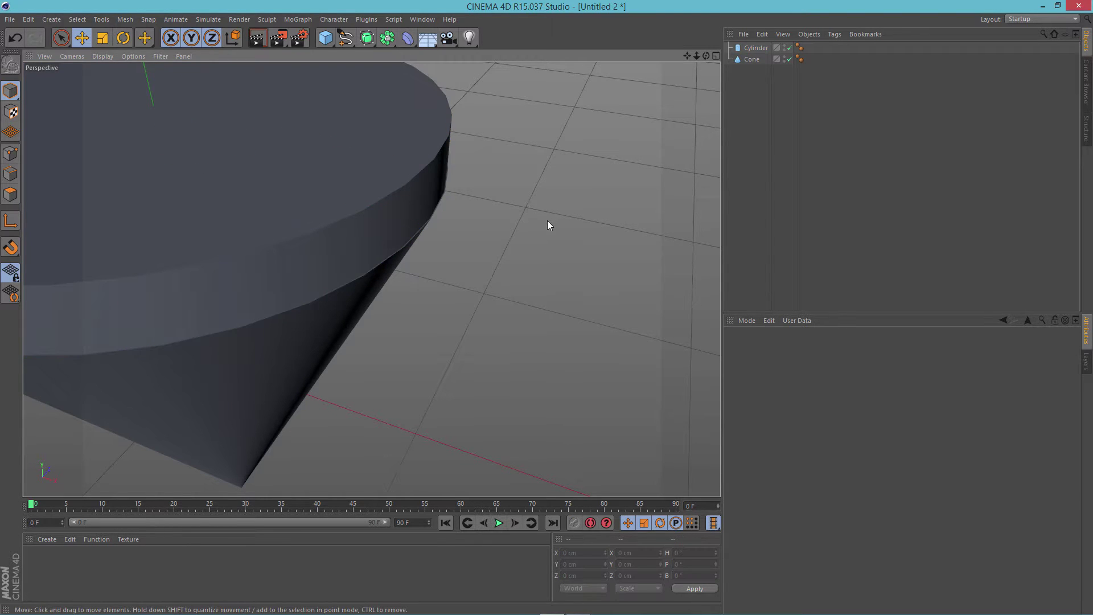
# Set the cone's rotation segments to 9.
pyautogui.keyDown('alt'); pyautogui.moveTo(548, 224); pyautogui.dragTo(458, 279); pyautogui.keyUp('alt')
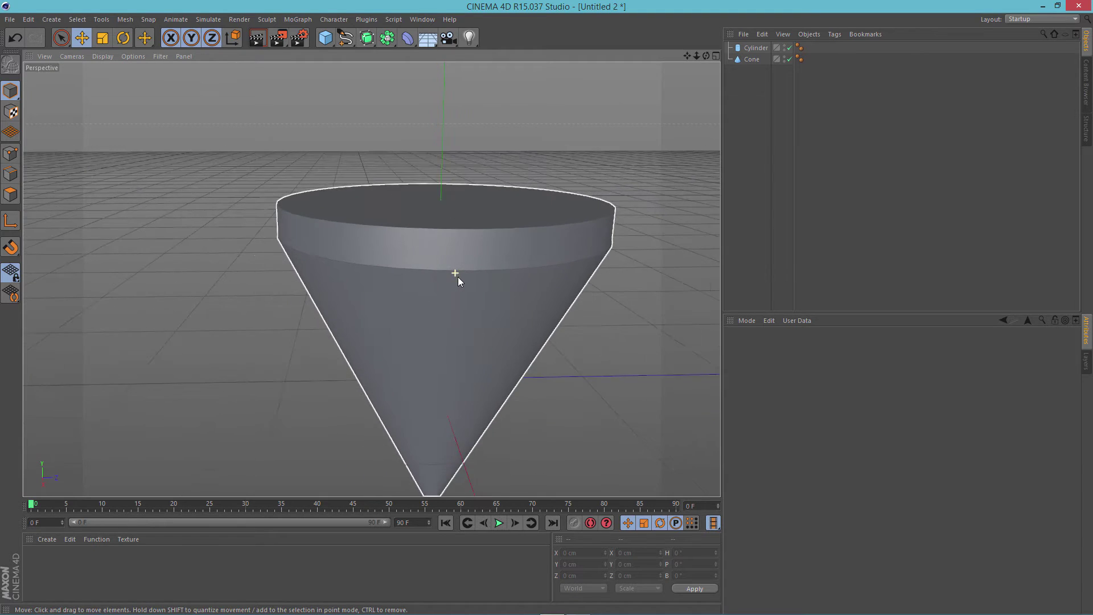
pyautogui.scroll(-2, 458, 277)
pyautogui.click(753, 59)
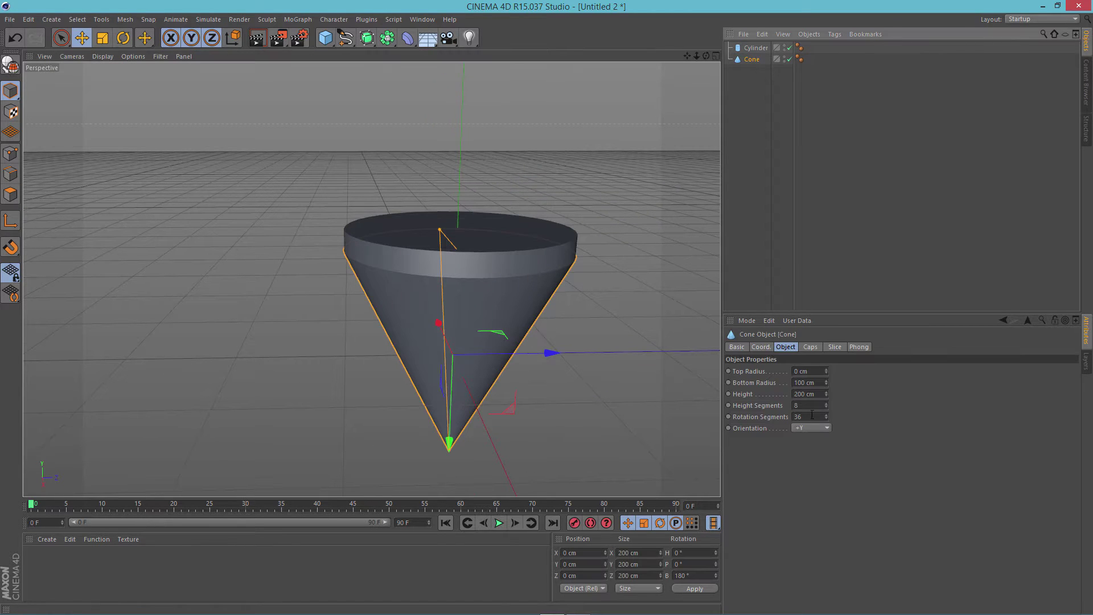
pyautogui.moveTo(811, 415); pyautogui.dragTo(794, 415)
pyautogui.write('9')
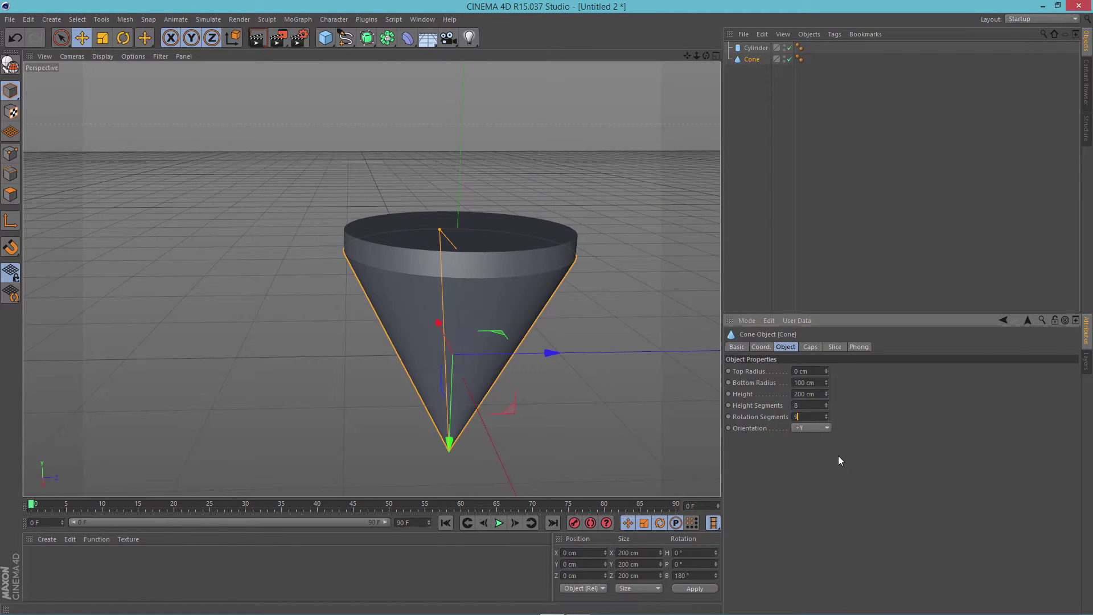
pyautogui.press('Return')
# Set the cylinder's rotation segments to 9.
pyautogui.click(753, 49)
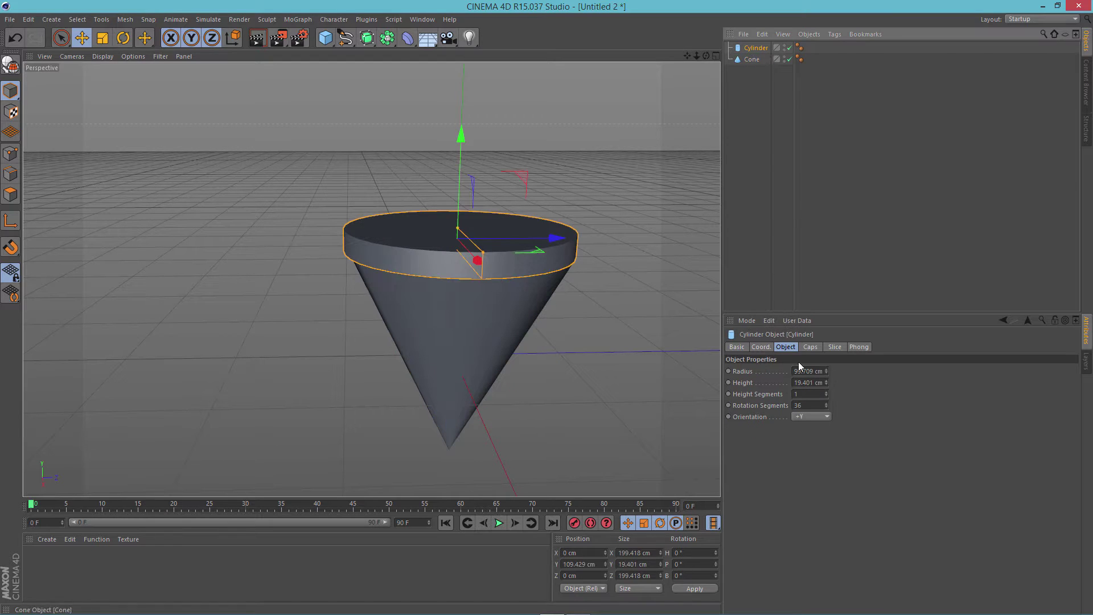
pyautogui.moveTo(814, 406); pyautogui.dragTo(775, 405)
pyautogui.write('9')
pyautogui.press('Return')
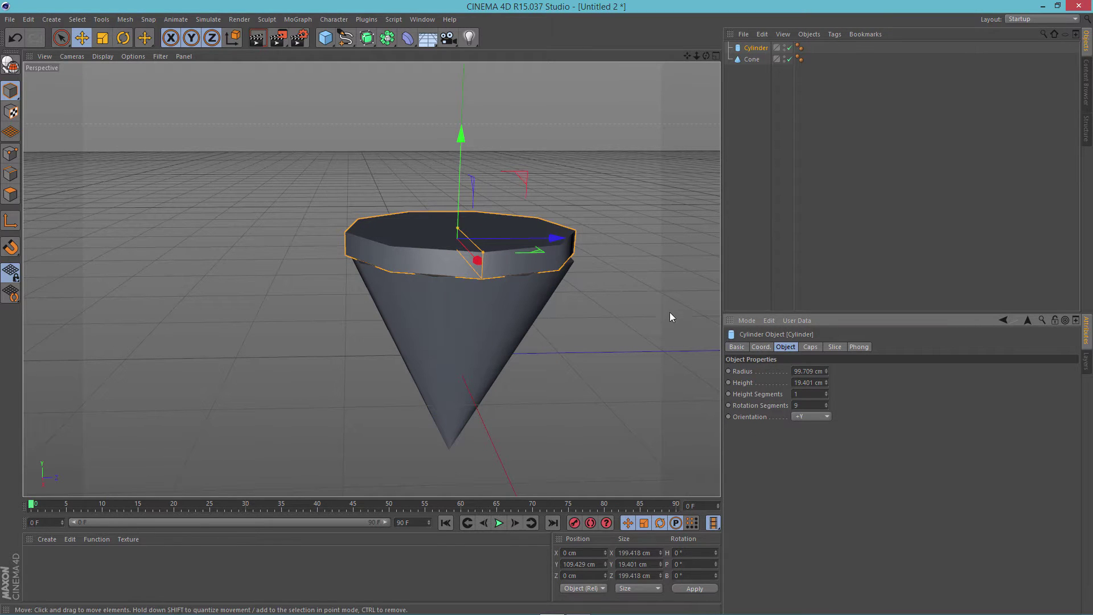
# Rotate the cylinder about 20° around its vertical axis to align its facets with the cone's.
pyautogui.click(654, 301)
pyautogui.keyDown('alt'); pyautogui.moveTo(643, 292); pyautogui.dragTo(575, 237); pyautogui.keyUp('alt')
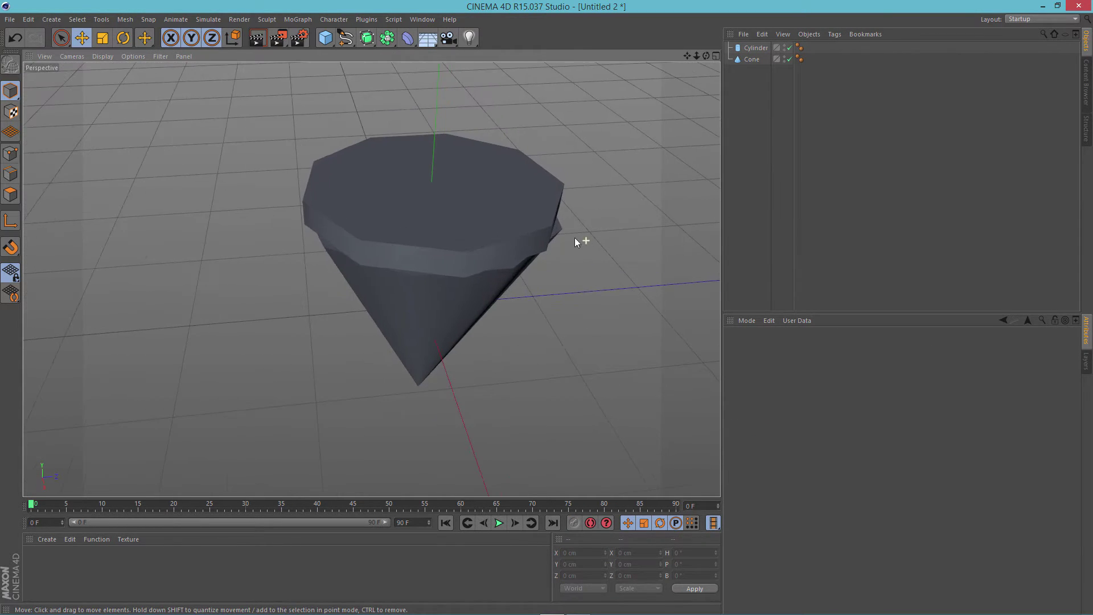
pyautogui.click(534, 230)
pyautogui.press('r')
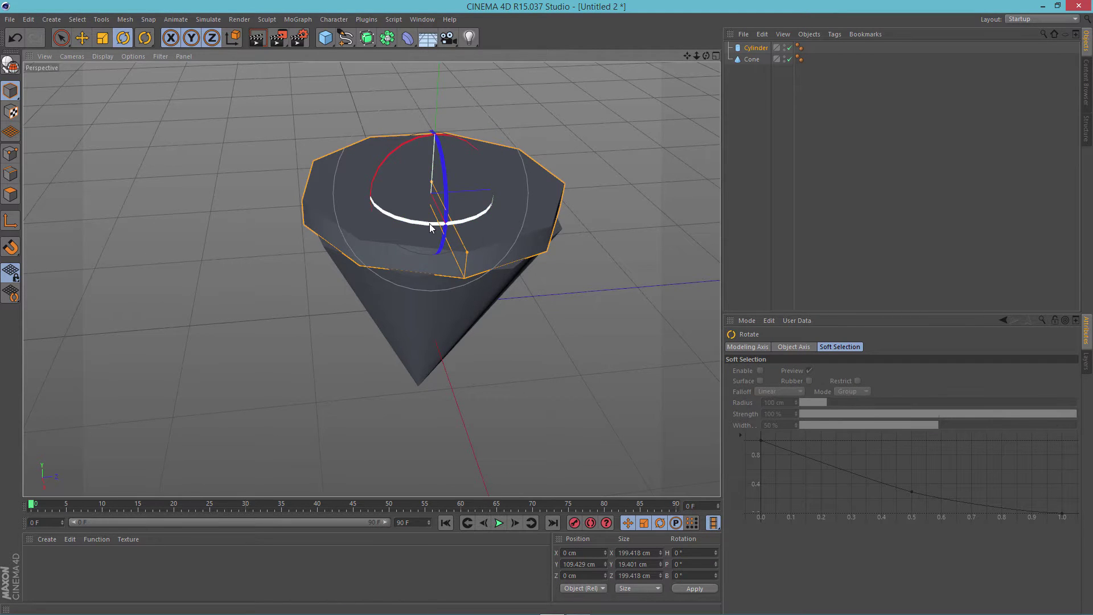
pyautogui.moveTo(429, 223); pyautogui.dragTo(462, 234)
pyautogui.click(629, 315)
pyautogui.moveTo(630, 311)
pyautogui.keyDown('alt'); pyautogui.mouseDown()
pyautogui.moveTo(569, 229)
pyautogui.moveTo(644, 312)
pyautogui.moveTo(636, 300)
pyautogui.mouseUp(); pyautogui.keyUp('alt')
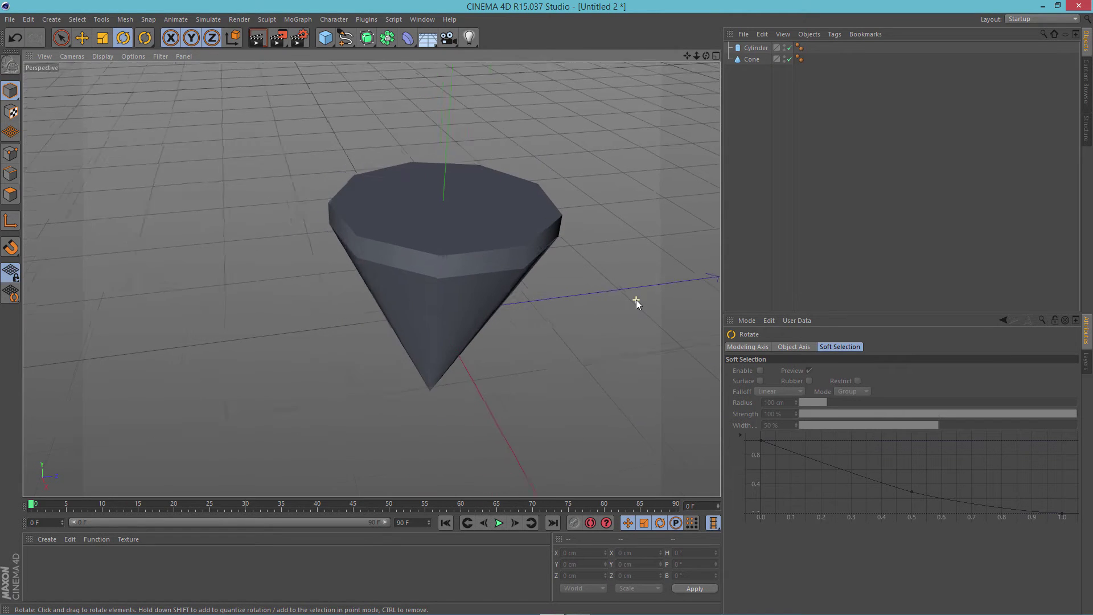
# Convert the cone and the cylinder into editable polygon objects.
pyautogui.click(751, 60)
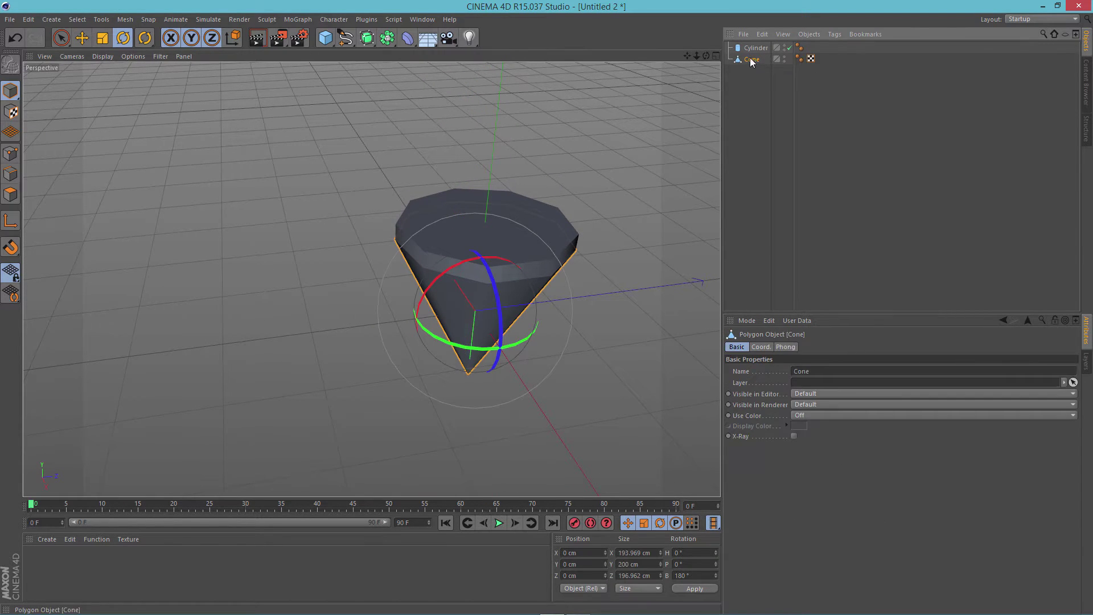
pyautogui.click(750, 49)
pyautogui.press('c')
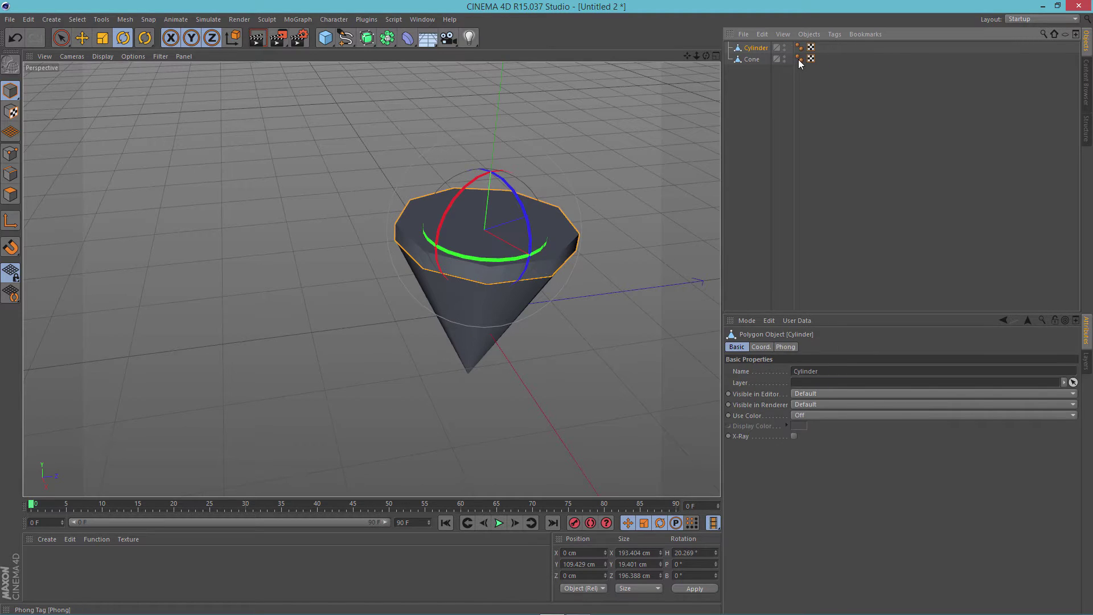
# Delete the Phong tags of the cylinder and the cone to give both flat-shaded facets.
pyautogui.click(799, 49)
pyautogui.keyDown('ctrl'); pyautogui.click(799, 49); pyautogui.keyUp('ctrl')
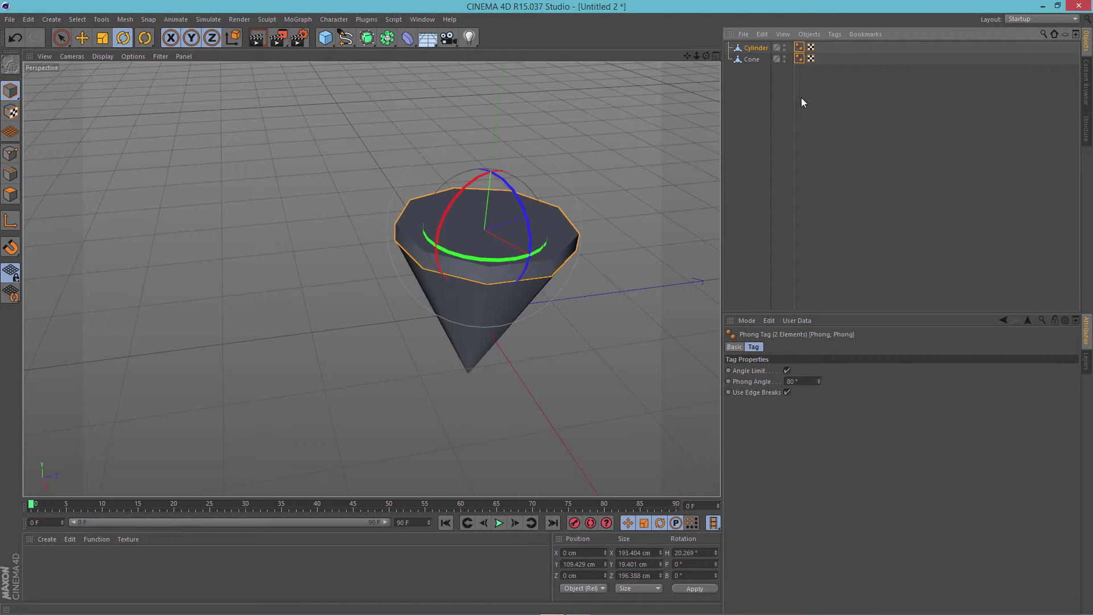
pyautogui.press('Delete')
pyautogui.click(633, 178)
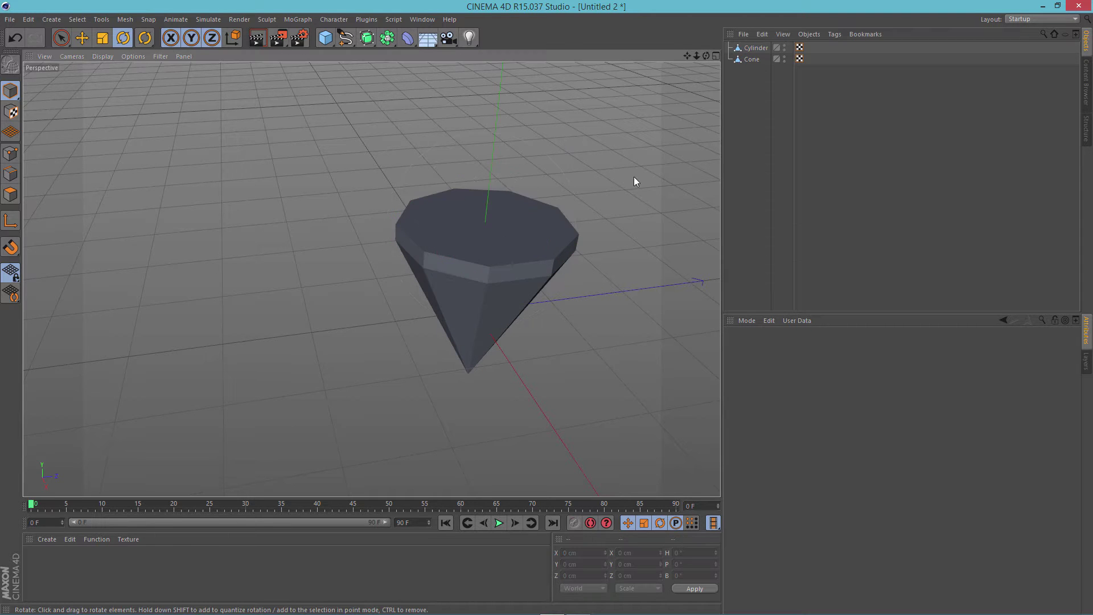
pyautogui.moveTo(633, 178)
pyautogui.keyDown('alt'); pyautogui.mouseDown()
pyautogui.moveTo(593, 151)
pyautogui.moveTo(520, 138)
pyautogui.moveTo(446, 148)
pyautogui.moveTo(493, 205)
pyautogui.moveTo(622, 180)
pyautogui.moveTo(594, 219)
pyautogui.mouseUp(); pyautogui.keyUp('alt')
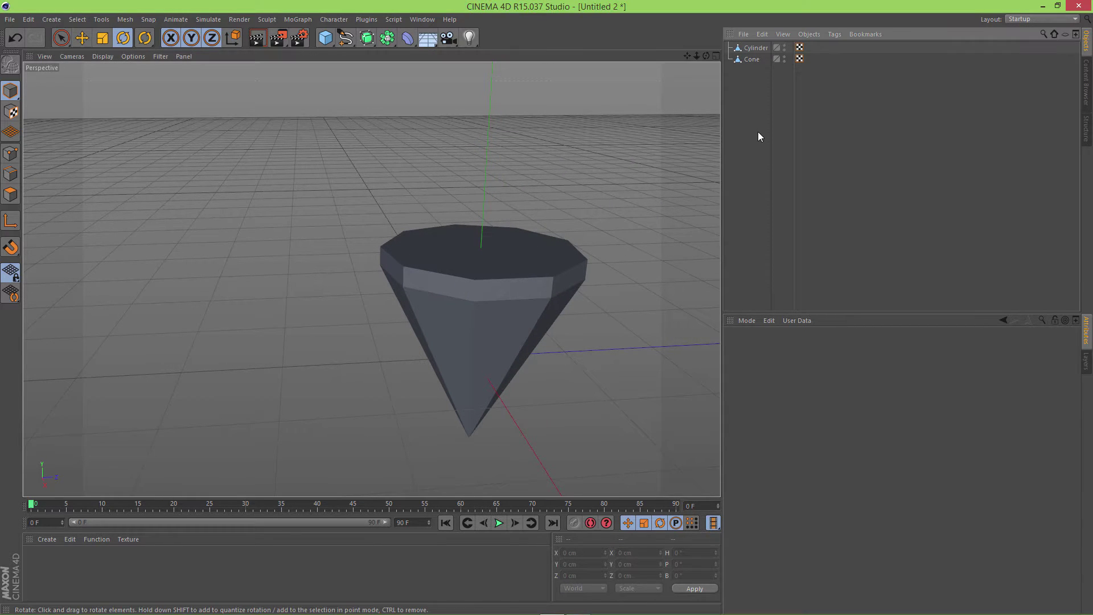
# Add a Displacer deformer to the scene.
pyautogui.click(406, 39)
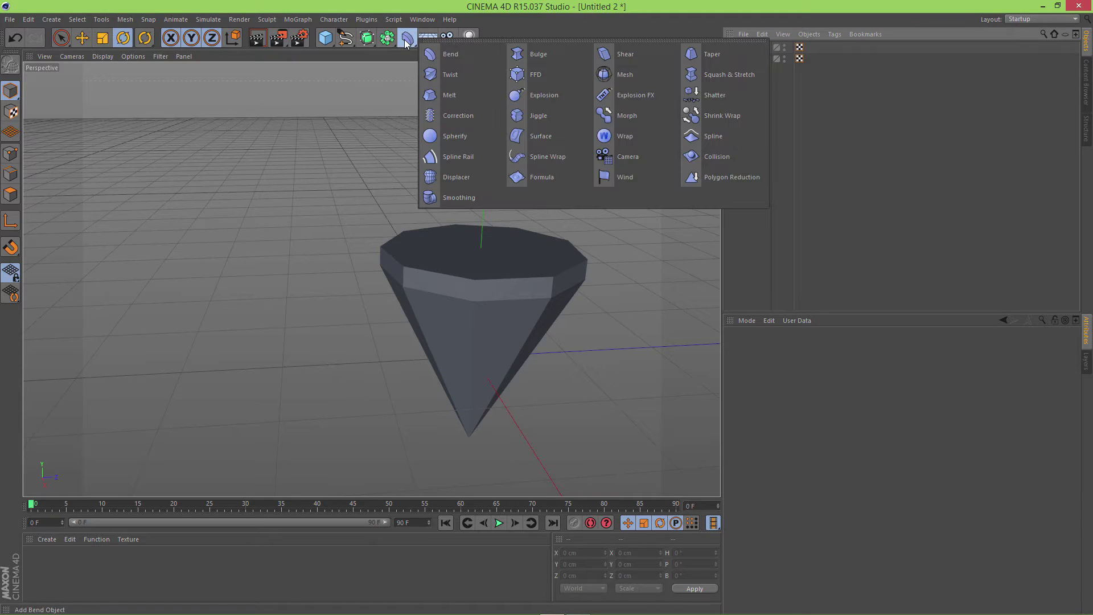
pyautogui.click(458, 177)
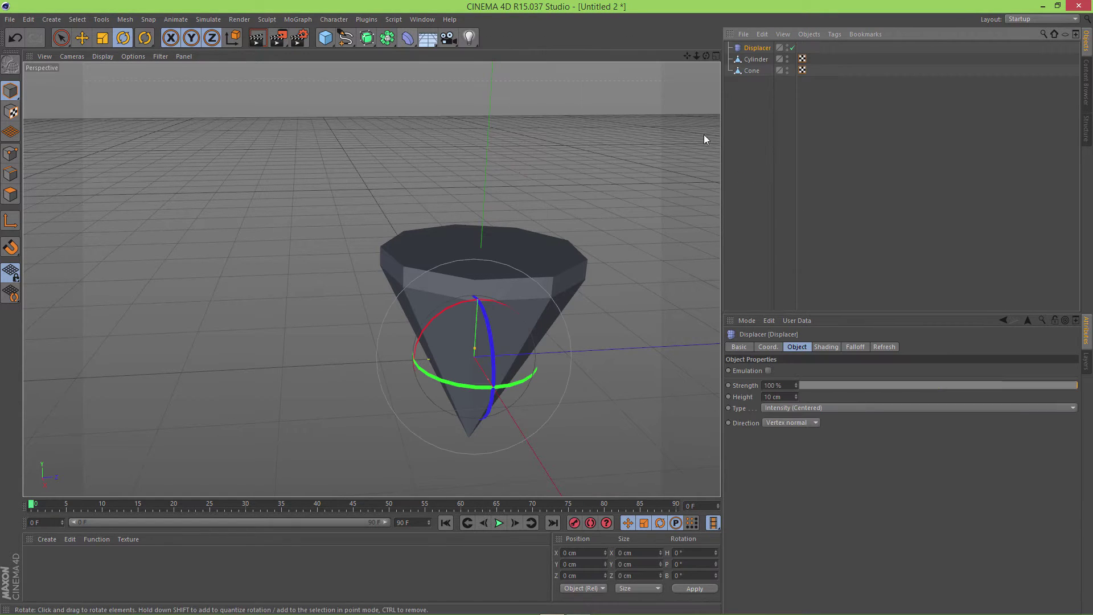
# Make the Displacer a child of the cone and drive it with a Noise shader at 192% global scale.
pyautogui.moveTo(757, 48); pyautogui.dragTo(756, 73)
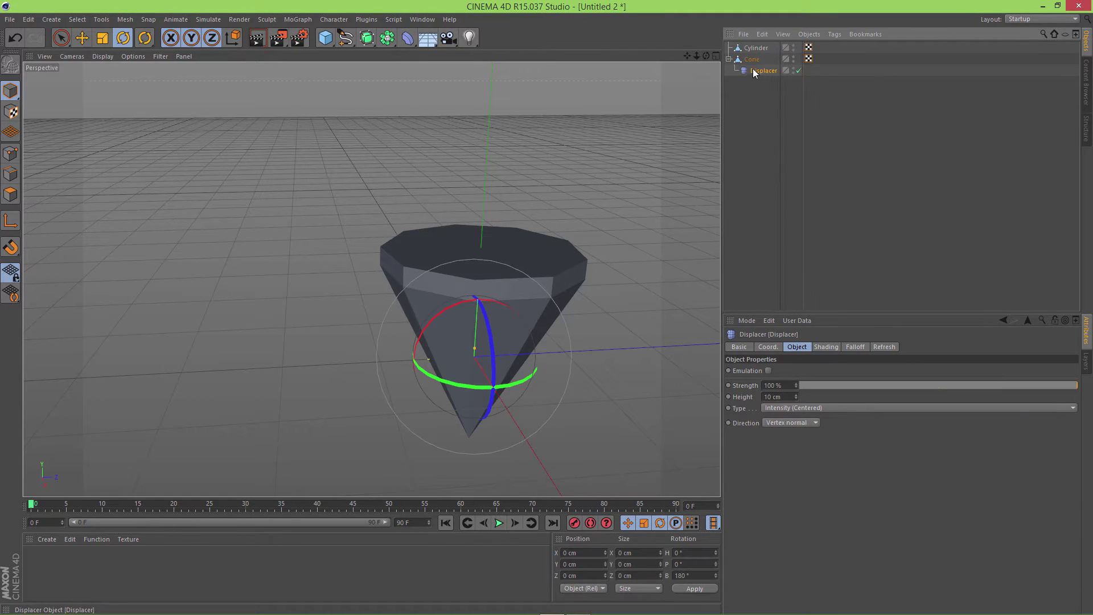
pyautogui.click(831, 349)
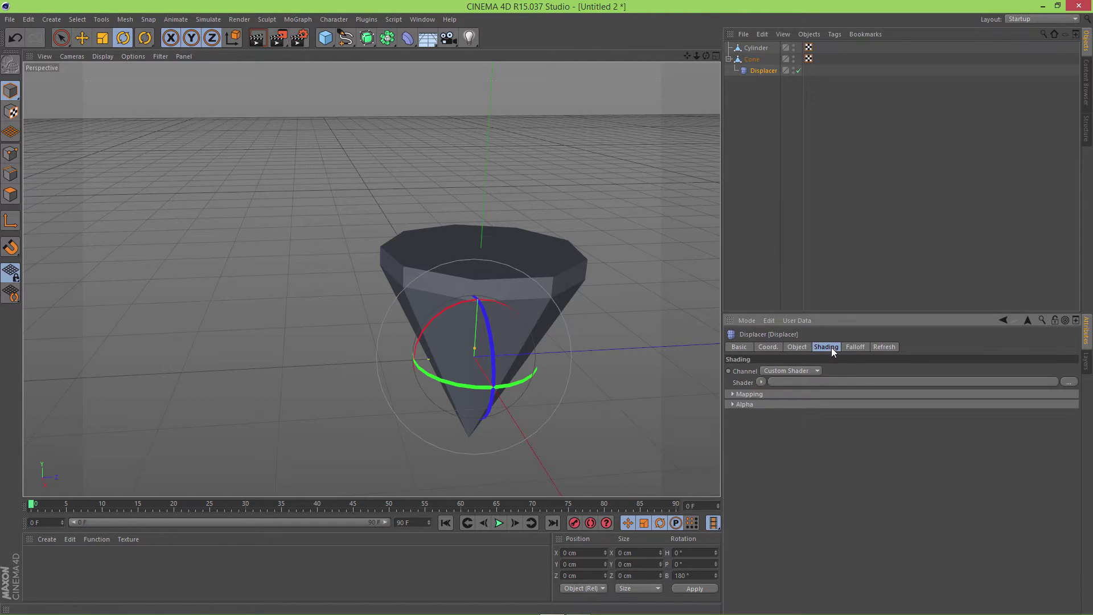
pyautogui.click(762, 382)
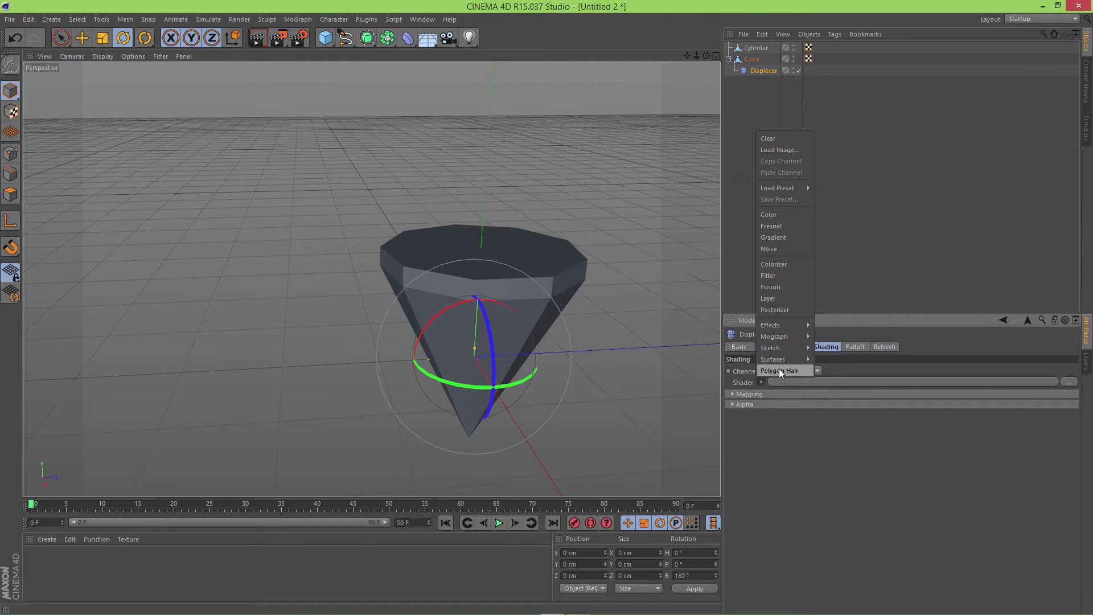
pyautogui.click(775, 247)
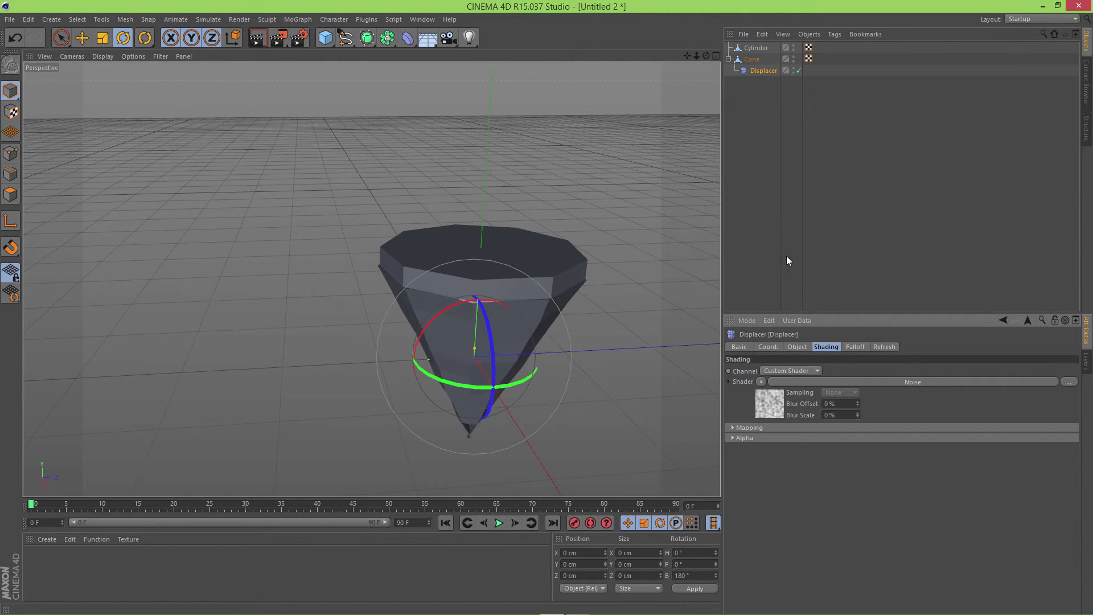
pyautogui.click(775, 409)
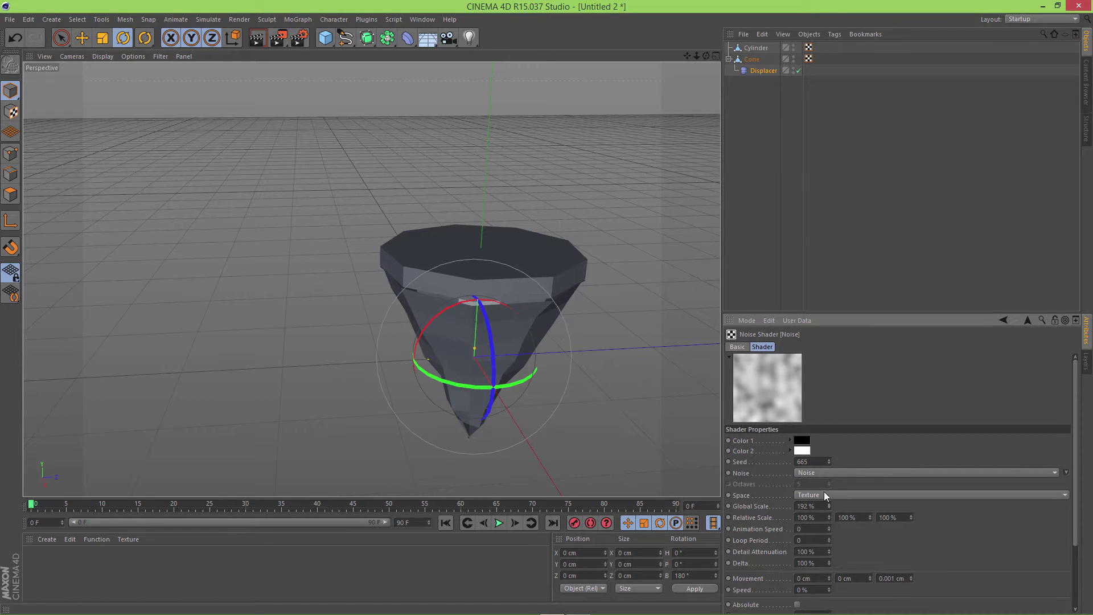
# Set the Displacer's height to 17 cm to strengthen the cone's deformation.
pyautogui.click(763, 70)
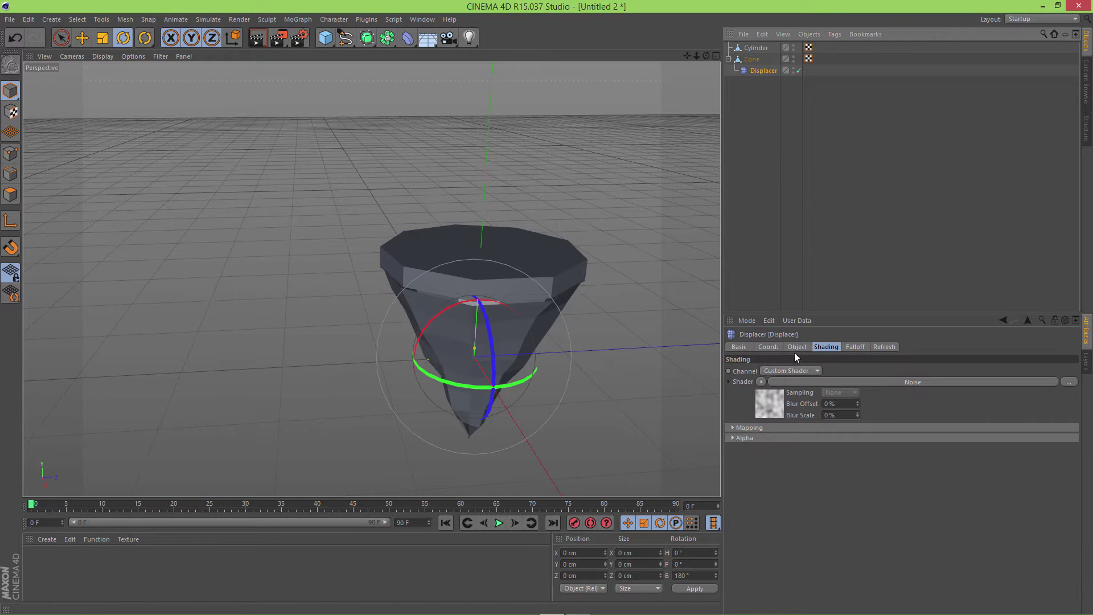
pyautogui.click(796, 347)
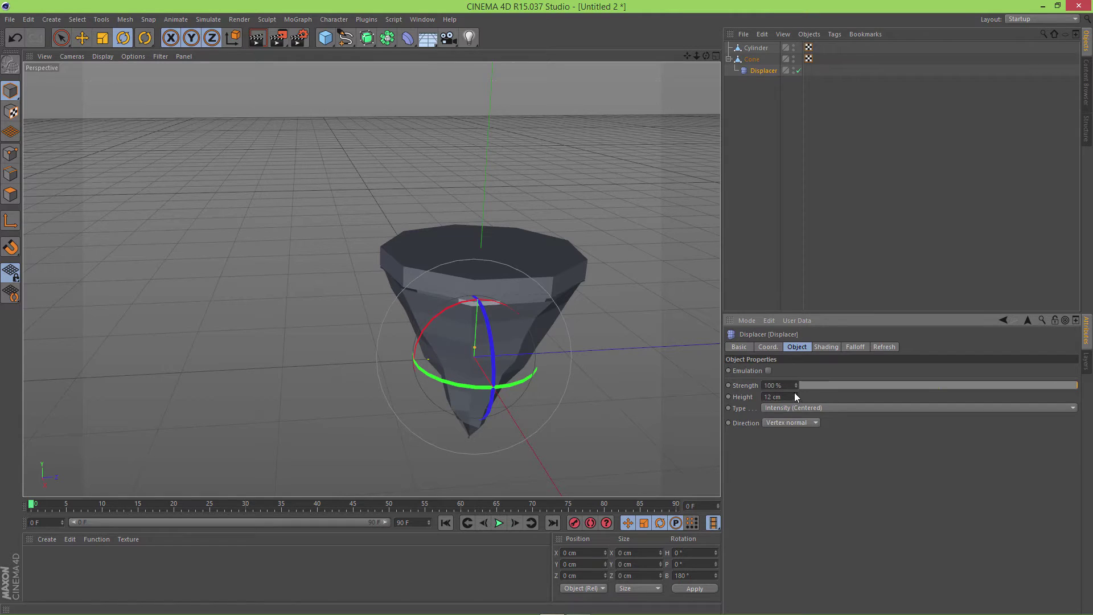
pyautogui.moveTo(794, 393); pyautogui.dragTo(796, 393)
pyautogui.keyDown('alt'); pyautogui.moveTo(662, 330); pyautogui.dragTo(570, 302); pyautogui.keyUp('alt')
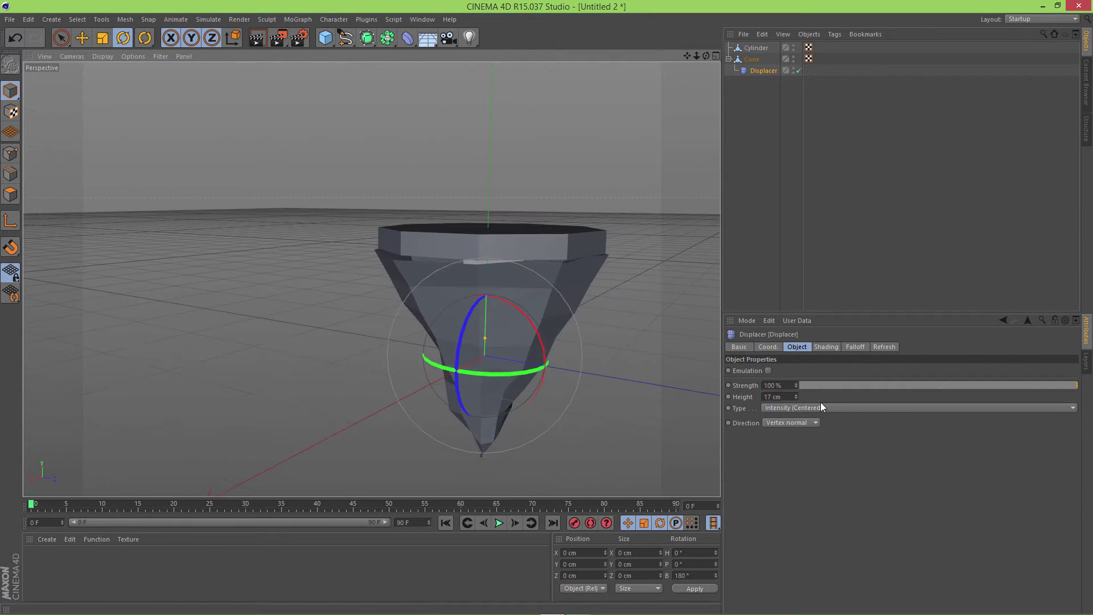
# Reduce the global scale of the Displacer's Noise shader to 93% for finer irregularities on the cone.
pyautogui.click(829, 348)
pyautogui.click(777, 403)
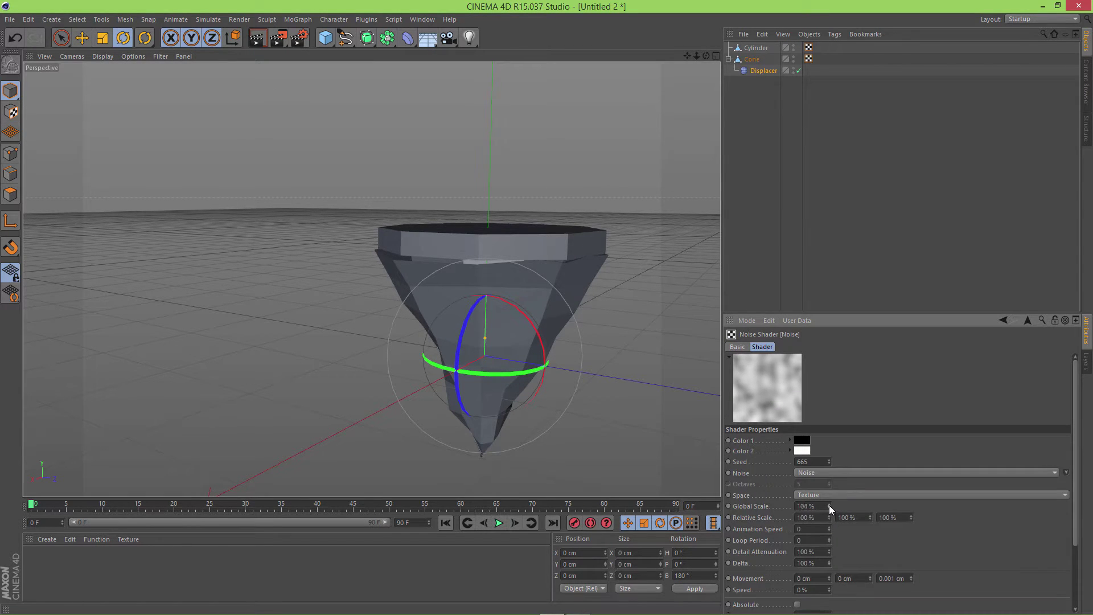
pyautogui.moveTo(829, 504); pyautogui.dragTo(829, 505)
pyautogui.keyDown('alt'); pyautogui.moveTo(640, 372); pyautogui.dragTo(550, 309); pyautogui.keyUp('alt')
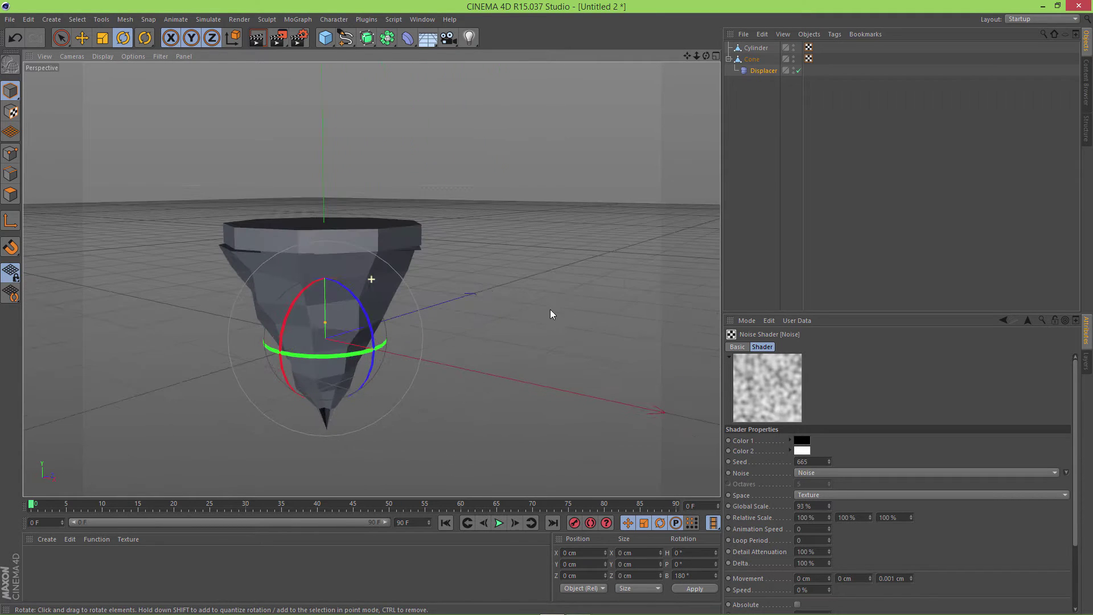
pyautogui.scroll(3, 428, 323)
pyautogui.keyDown('alt'); pyautogui.moveTo(401, 310); pyautogui.dragTo(417, 367); pyautogui.keyUp('alt')
pyautogui.click(682, 204)
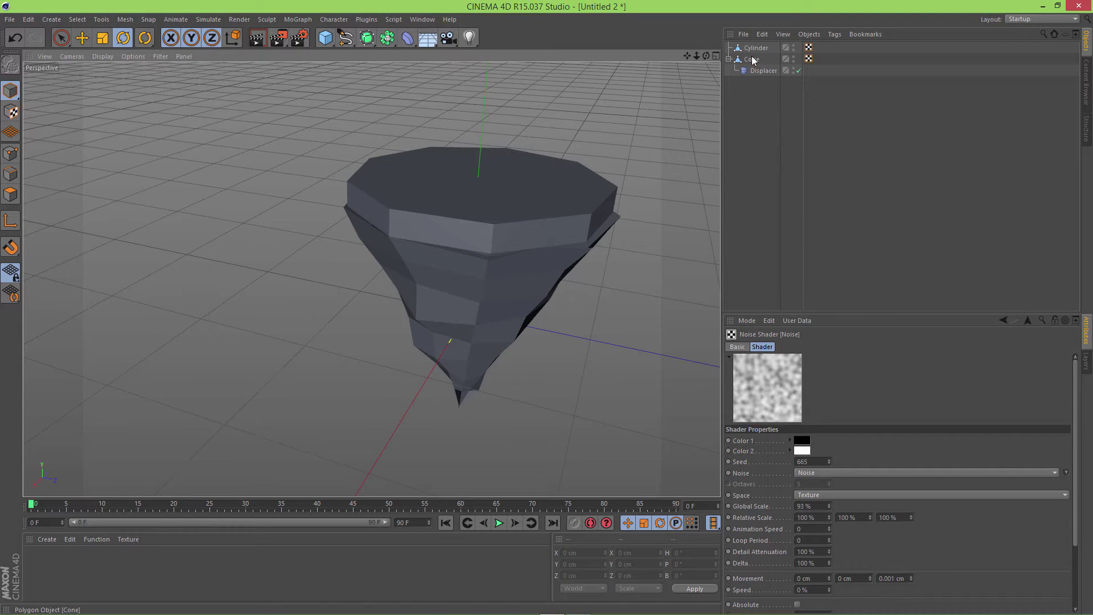
# Lower the cylinder onto the deformed cone, to a Y position of about 106.4 cm.
pyautogui.click(729, 59)
pyautogui.keyDown('alt'); pyautogui.moveTo(664, 179); pyautogui.dragTo(647, 128); pyautogui.keyUp('alt')
pyautogui.click(742, 49)
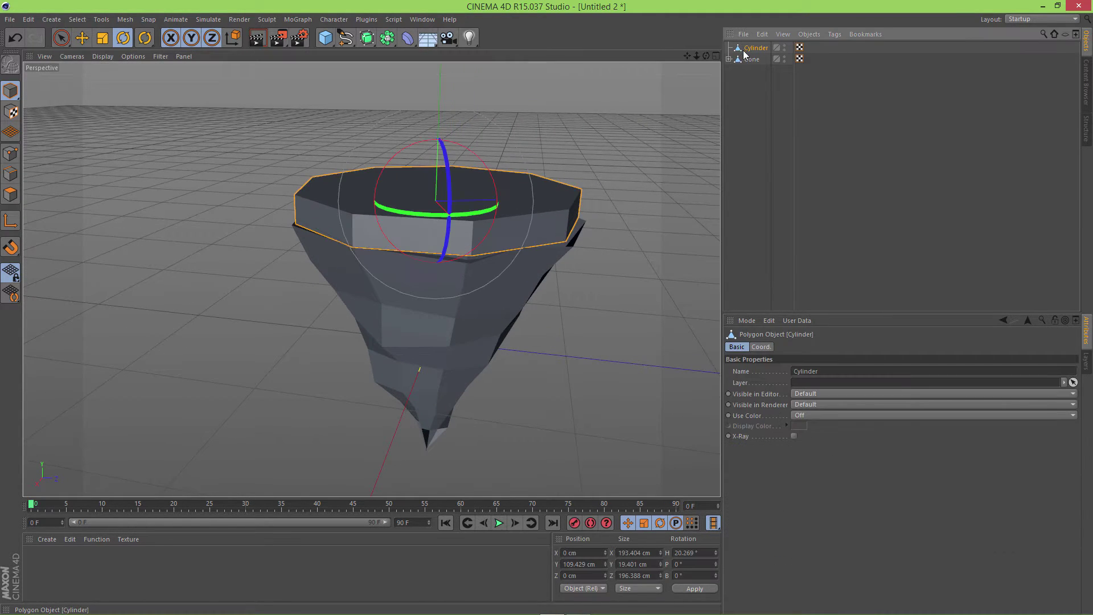
pyautogui.press('e')
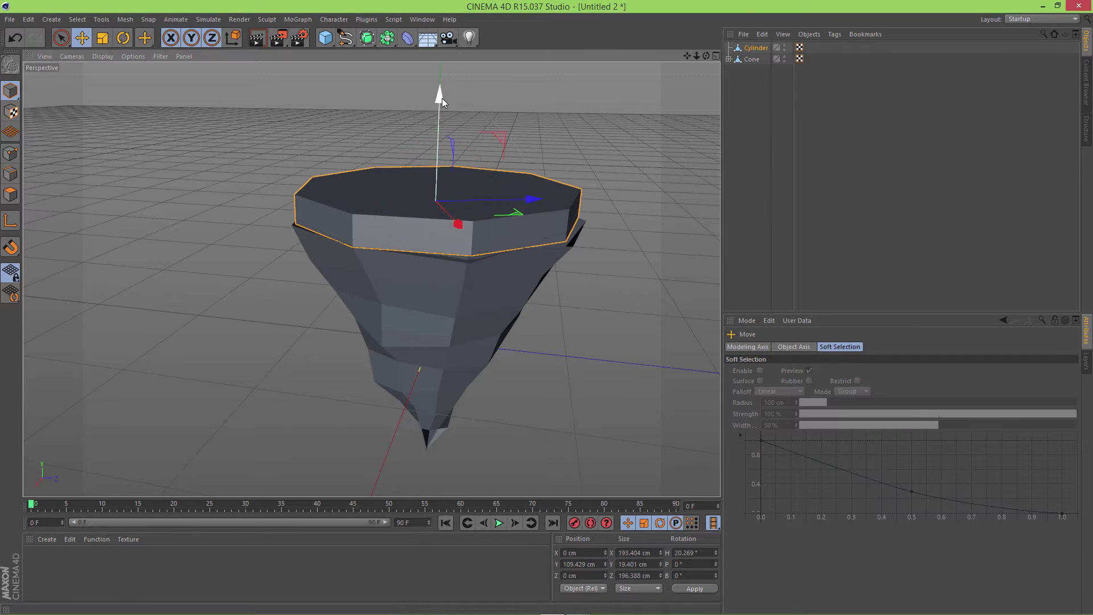
pyautogui.moveTo(442, 99); pyautogui.dragTo(444, 107)
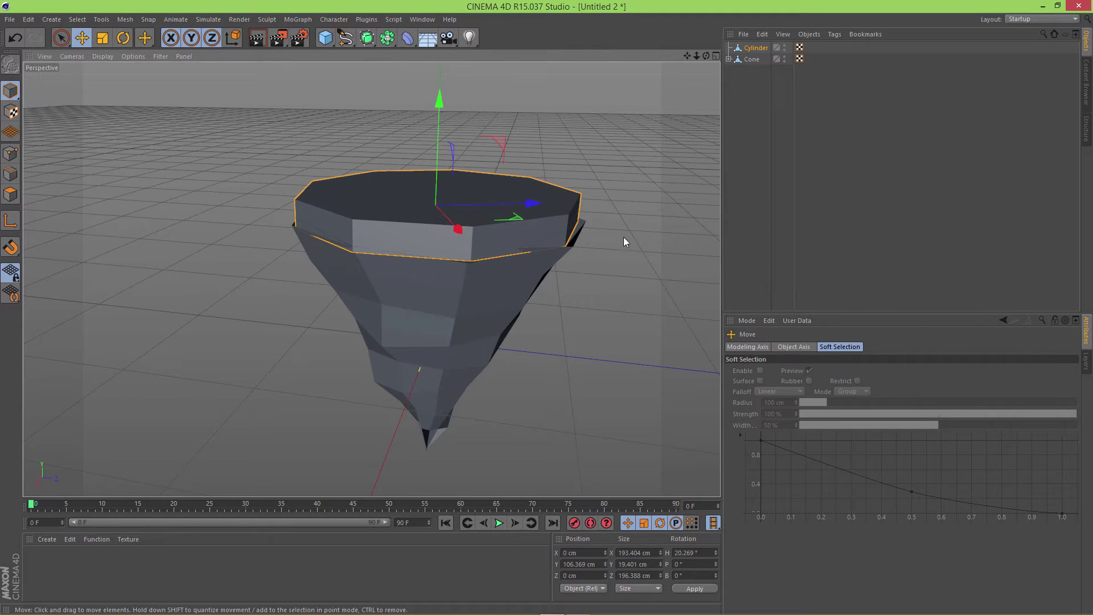
pyautogui.keyDown('alt'); pyautogui.moveTo(623, 237); pyautogui.dragTo(688, 305); pyautogui.keyUp('alt')
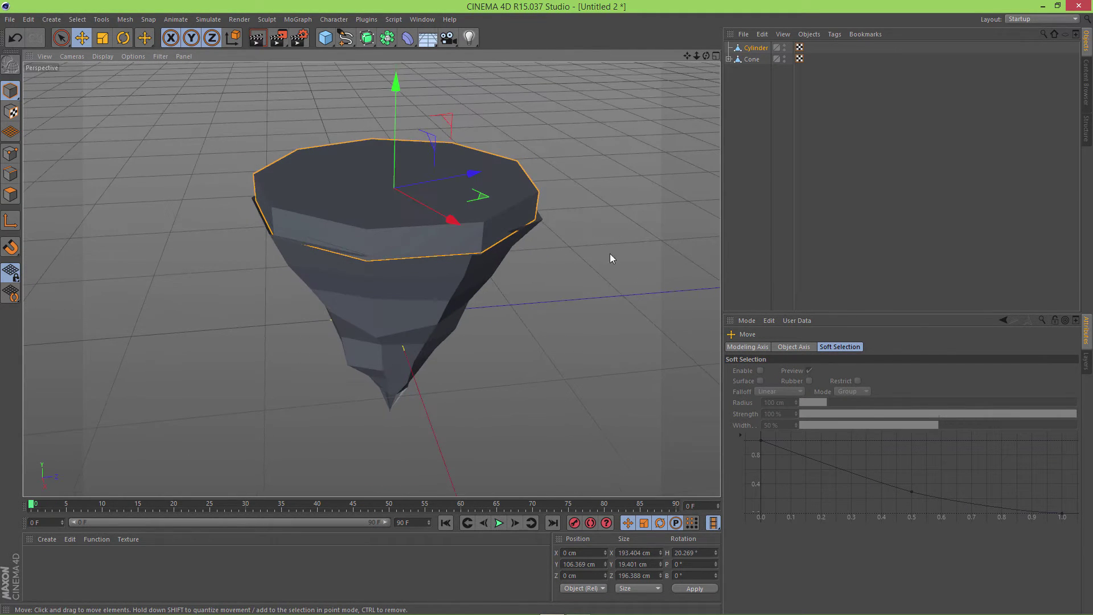
# Widen the cylinder horizontally to about 197 cm in X and 203 cm in Z to cover the cone's rim.
pyautogui.press('t')
pyautogui.moveTo(474, 172); pyautogui.dragTo(470, 228)
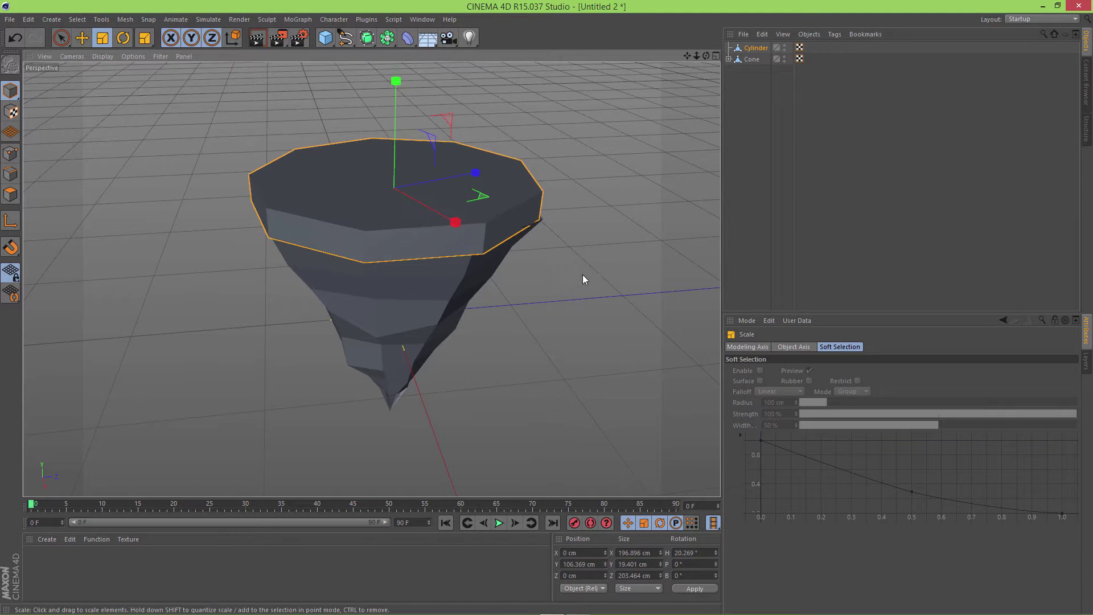
pyautogui.click(582, 274)
pyautogui.keyDown('alt'); pyautogui.moveTo(583, 275); pyautogui.dragTo(536, 356); pyautogui.keyUp('alt')
# Shift the cylinder about 2 cm along its Z axis to align it with the cone's rim.
pyautogui.keyDown('alt'); pyautogui.moveTo(622, 307); pyautogui.dragTo(541, 227); pyautogui.keyUp('alt')
pyautogui.click(555, 236)
pyautogui.press('e')
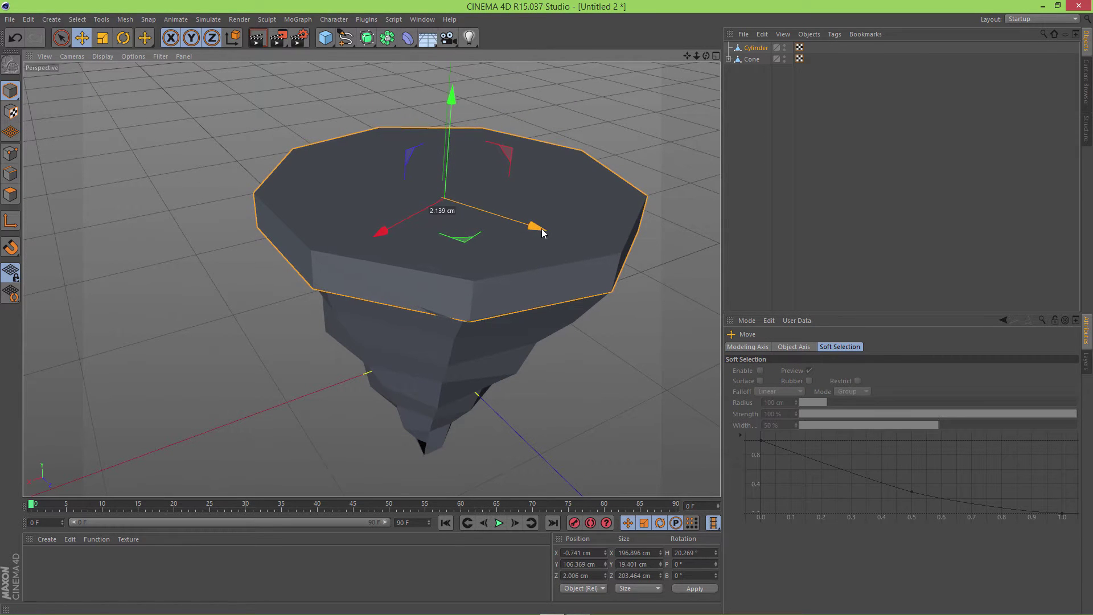
pyautogui.click(635, 398)
# Shift the cylinder about 1 cm along its X axis and inspect its fit on the cone from all around.
pyautogui.keyDown('alt'); pyautogui.moveTo(634, 401); pyautogui.dragTo(561, 302); pyautogui.keyUp('alt')
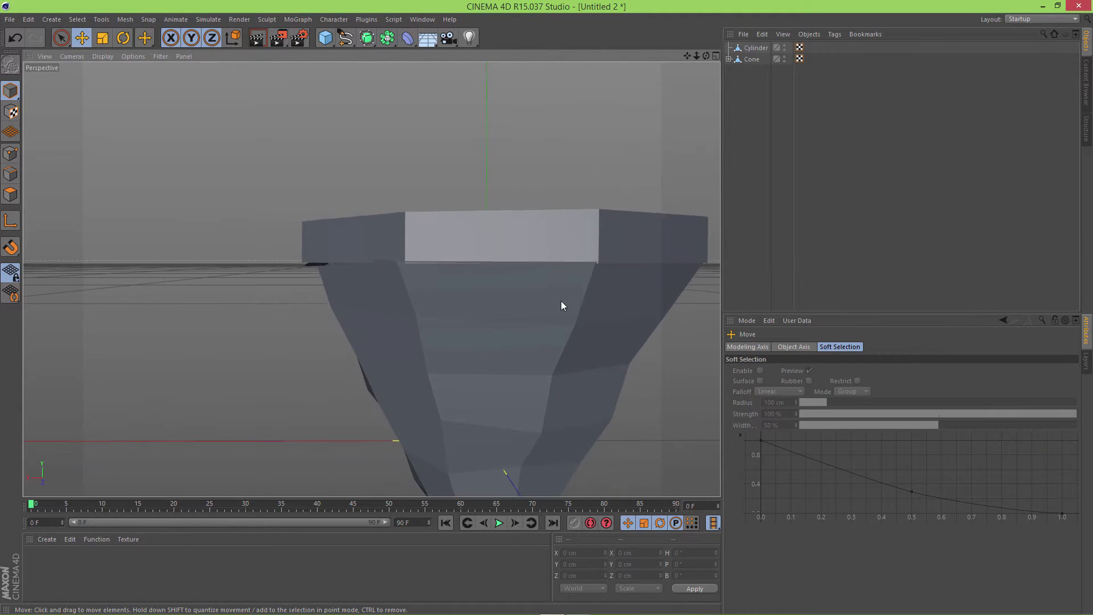
pyautogui.click(539, 237)
pyautogui.keyDown('alt'); pyautogui.moveTo(539, 337); pyautogui.dragTo(532, 224); pyautogui.keyUp('alt')
pyautogui.moveTo(391, 216); pyautogui.dragTo(392, 218)
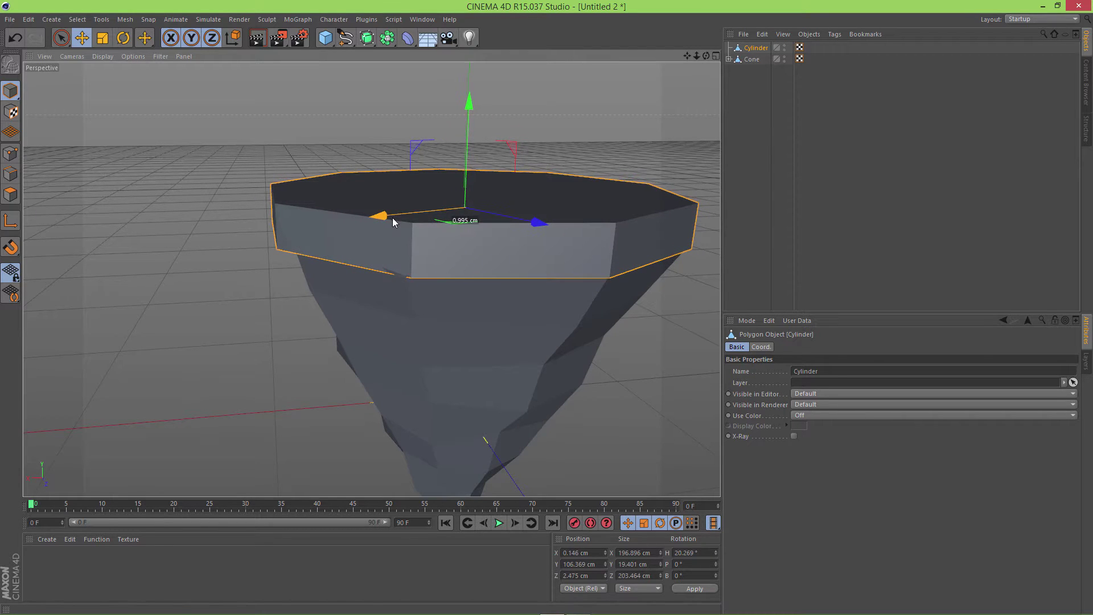
pyautogui.click(626, 389)
pyautogui.keyDown('alt'); pyautogui.moveTo(626, 389); pyautogui.dragTo(651, 341); pyautogui.keyUp('alt')
pyautogui.scroll(-6, 623, 379)
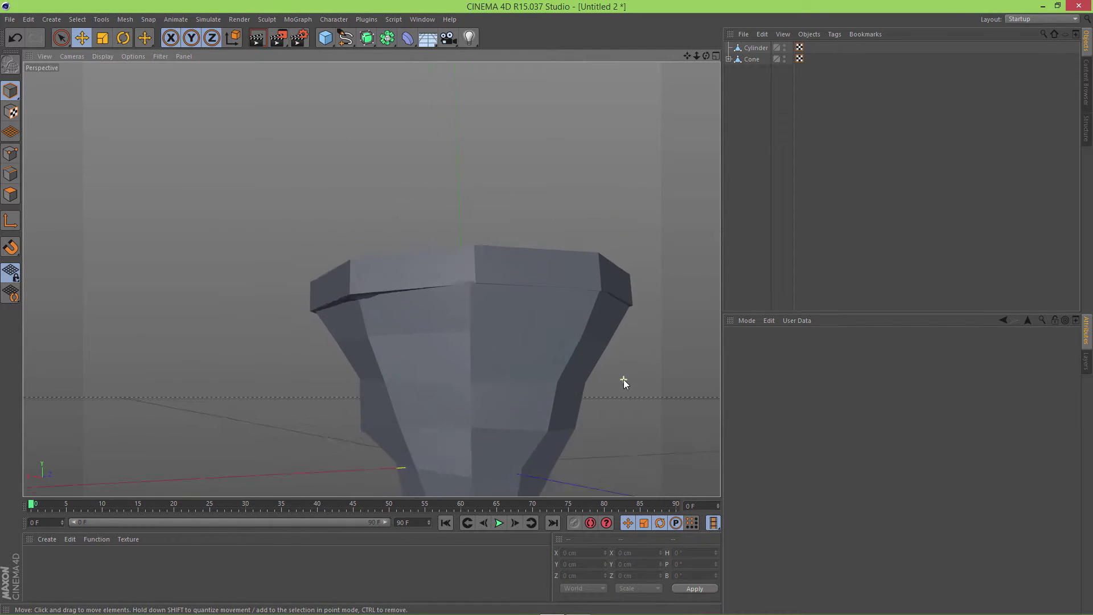
pyautogui.keyDown('alt'); pyautogui.moveTo(629, 394); pyautogui.dragTo(559, 373); pyautogui.keyUp('alt')
# Rename the cone object as "bottom-ground".
pyautogui.click(728, 59)
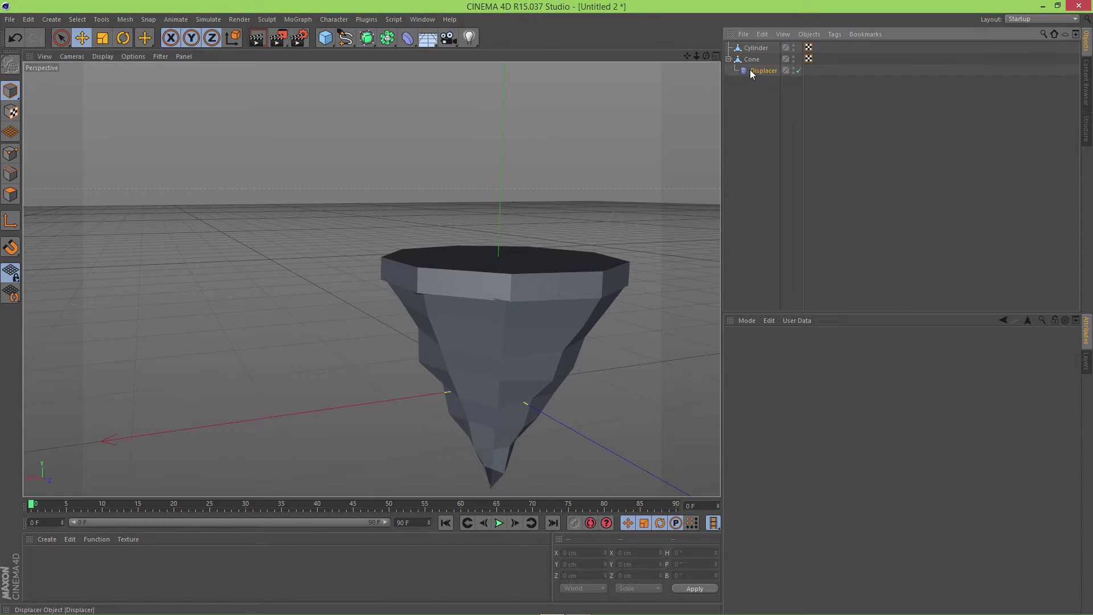
pyautogui.click(751, 70)
pyautogui.click(729, 59)
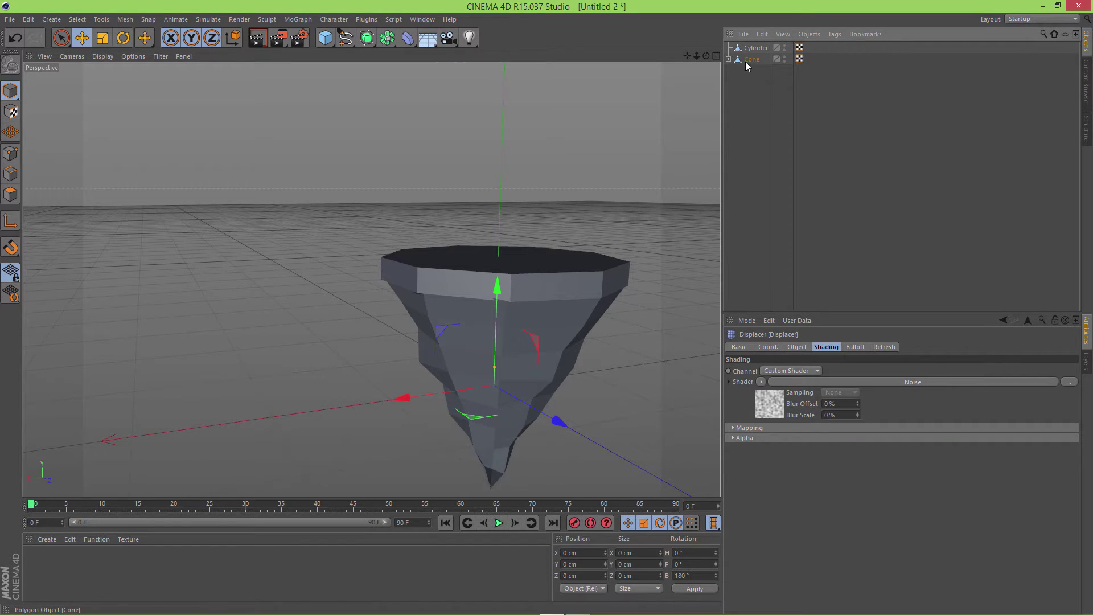
pyautogui.click(747, 61)
pyautogui.doubleClick(748, 60)
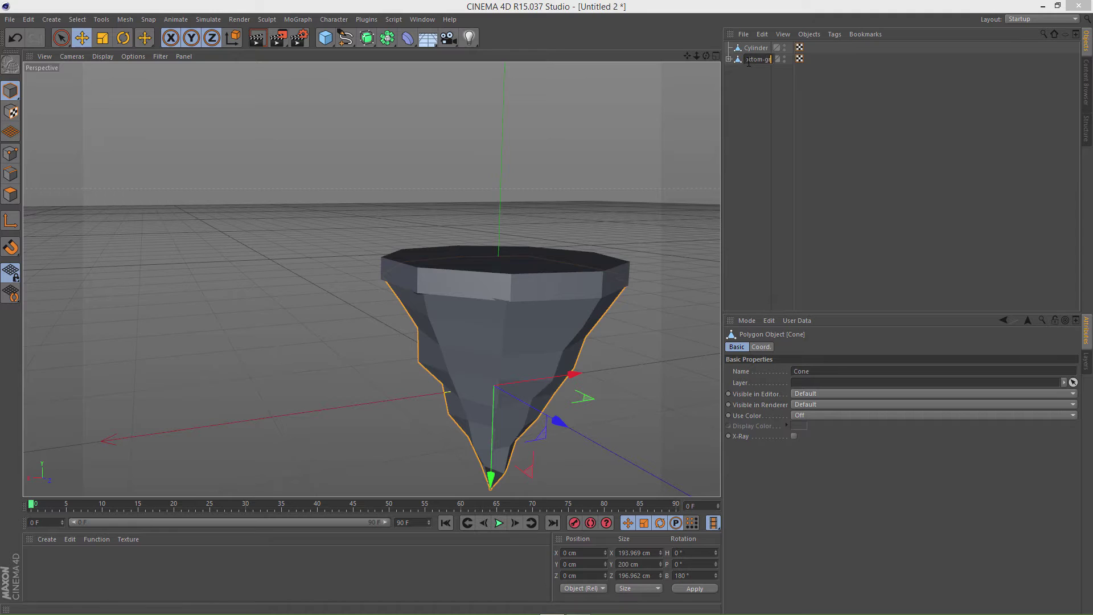
# Rename the cylinder object as "top-ground" and deselect it.
pyautogui.click(747, 51)
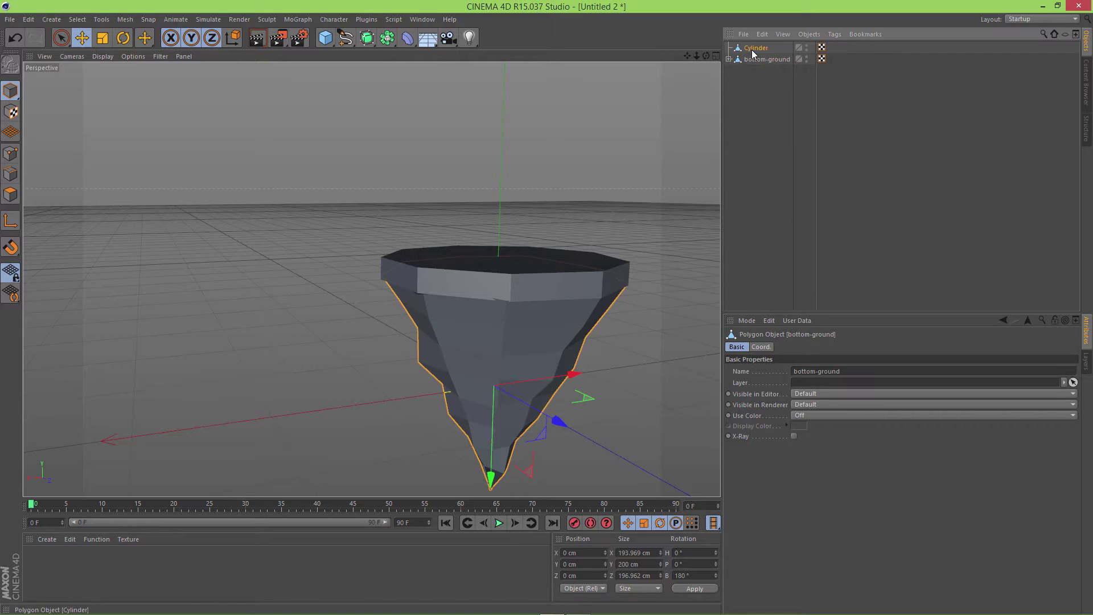
pyautogui.doubleClick(751, 50)
pyautogui.write('top-')
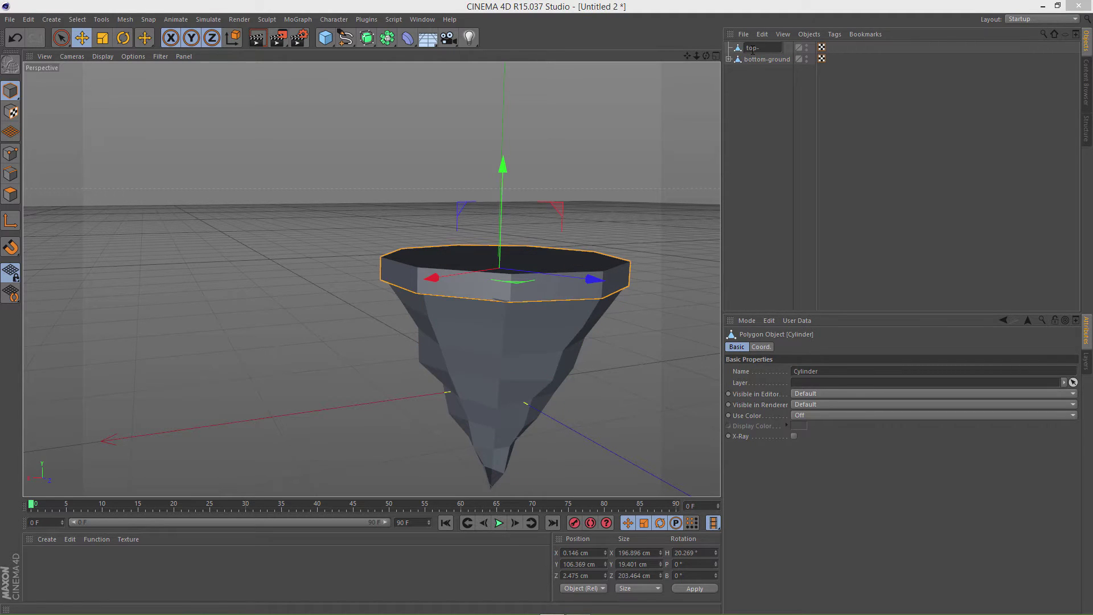
pyautogui.write('ground')
pyautogui.press('Return')
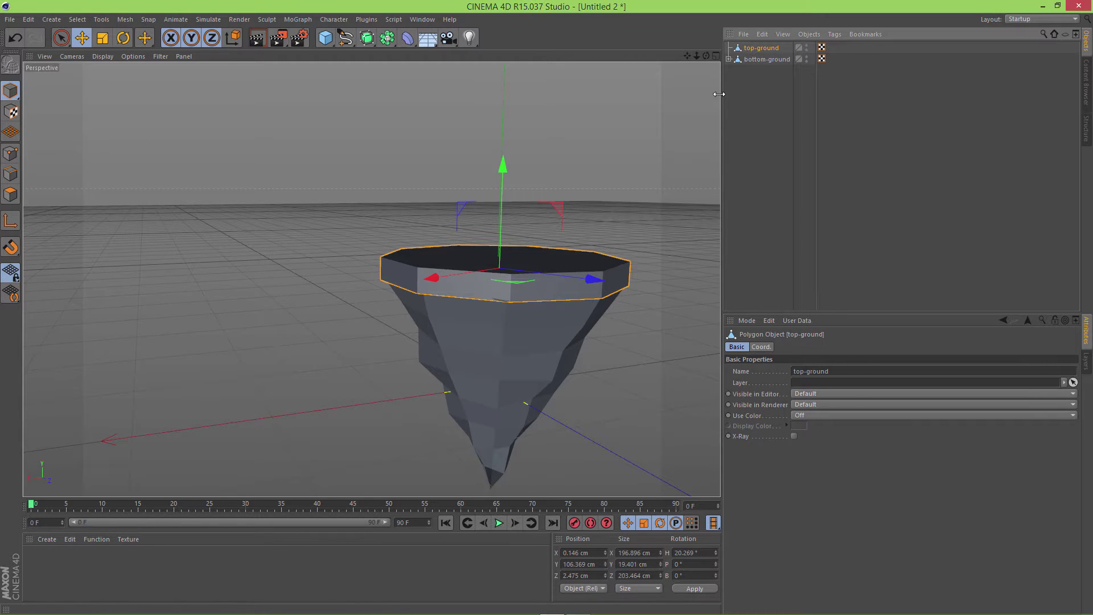
pyautogui.click(674, 165)
# Add a cube above the top ground, centred at about Y 157 cm and about 126 cm tall.
pyautogui.keyDown('alt'); pyautogui.moveTo(654, 194); pyautogui.dragTo(536, 235); pyautogui.keyUp('alt')
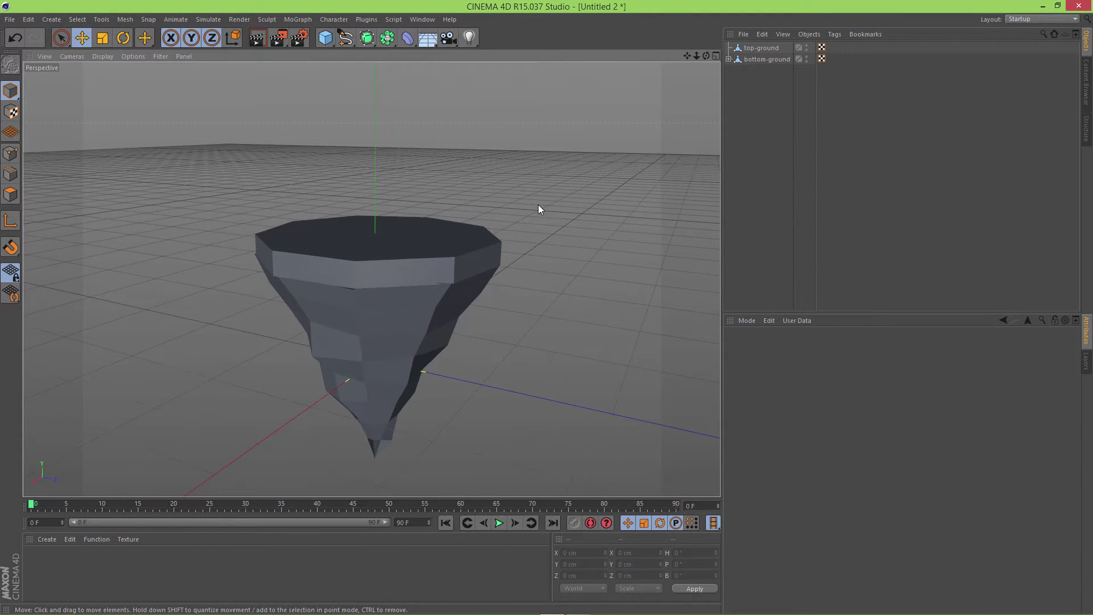
pyautogui.keyDown('alt'); pyautogui.moveTo(537, 184); pyautogui.dragTo(542, 250); pyautogui.keyUp('alt')
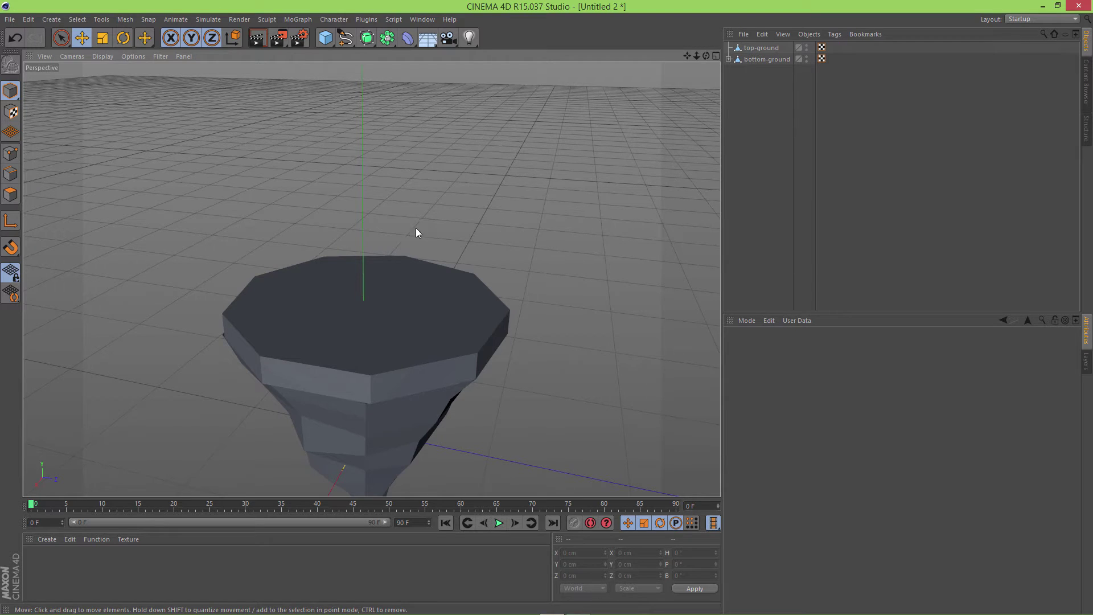
pyautogui.scroll(5, 266, 206)
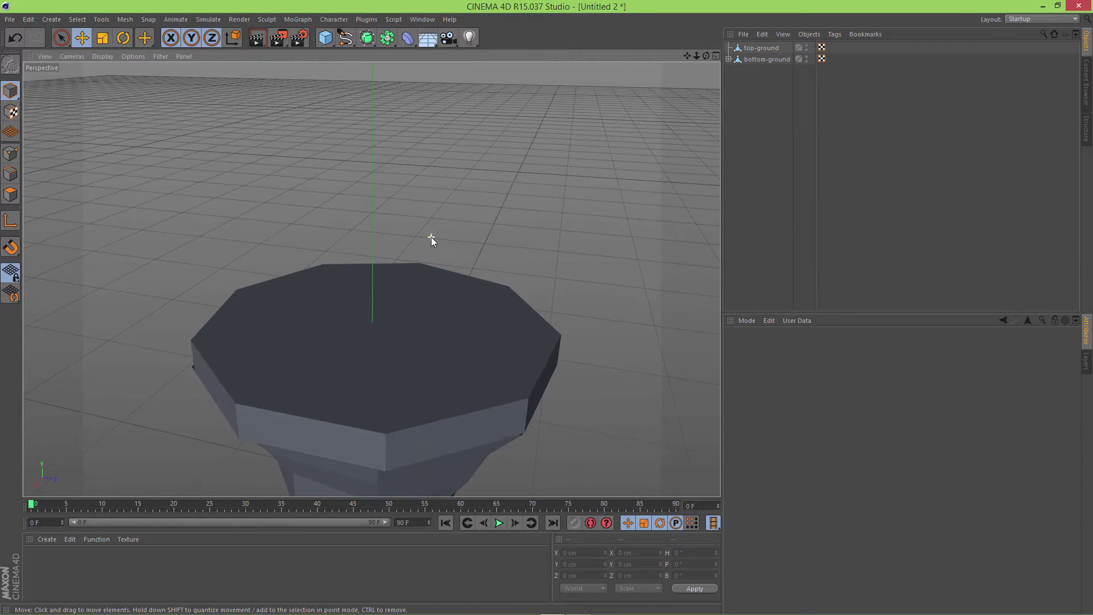
pyautogui.keyDown('alt'); pyautogui.moveTo(515, 223); pyautogui.dragTo(485, 248); pyautogui.keyUp('alt')
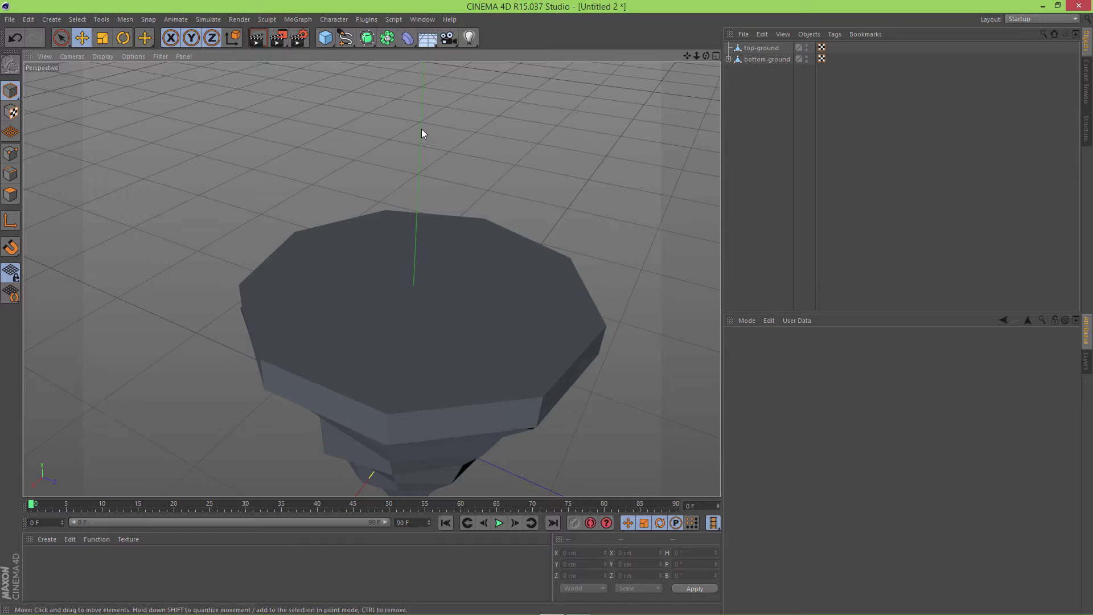
pyautogui.click(322, 40)
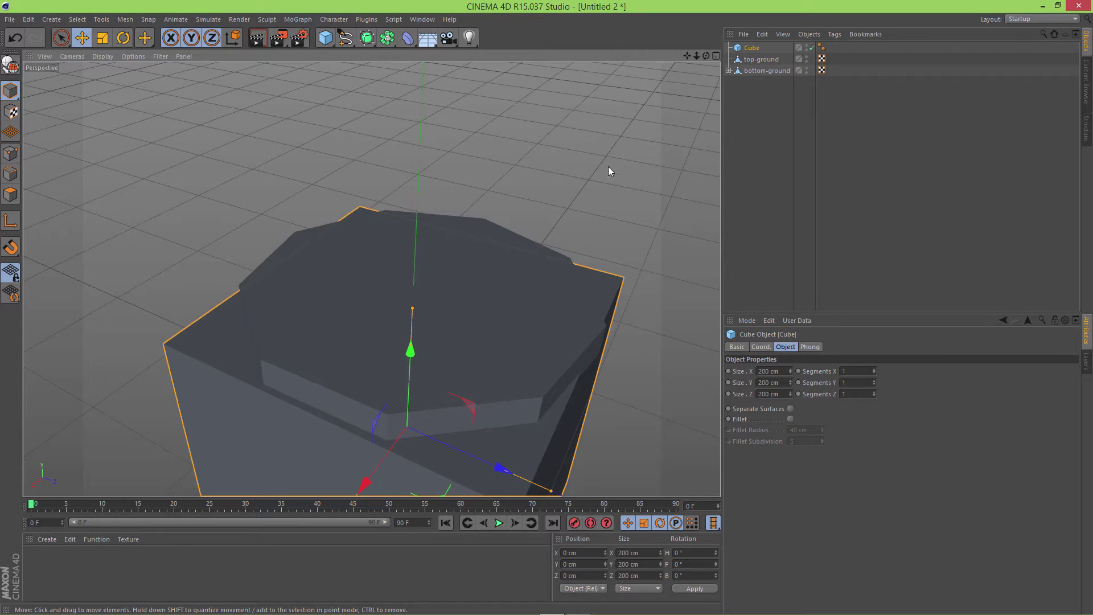
pyautogui.moveTo(466, 279); pyautogui.dragTo(495, 80)
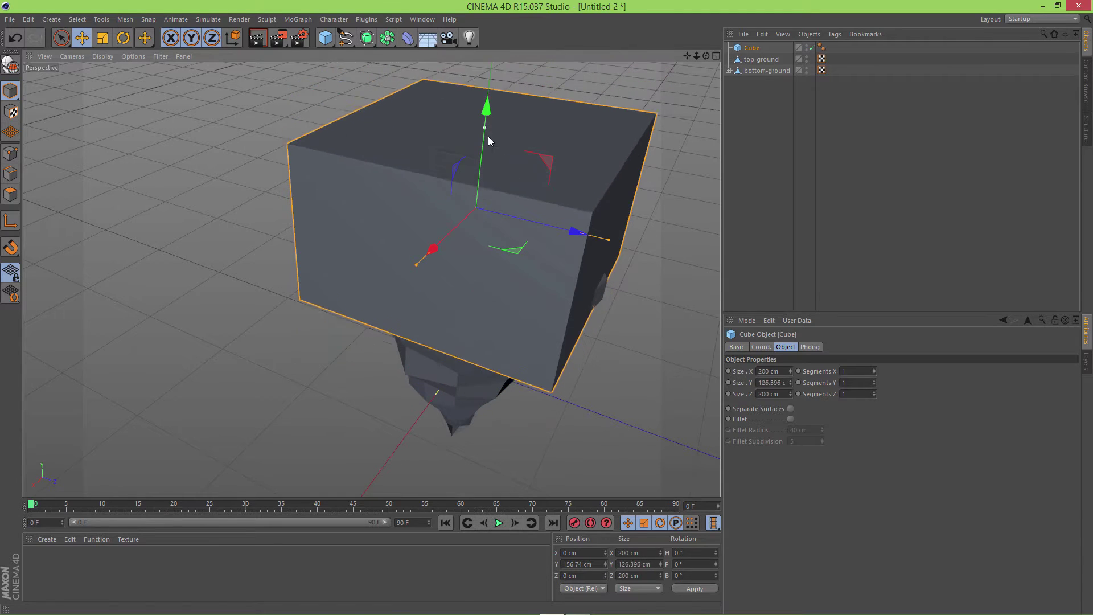
# Shrink the cube to about 93 cm in X, 67 cm in Y and 110 cm in Z.
pyautogui.moveTo(607, 239); pyautogui.dragTo(543, 224)
pyautogui.keyDown('alt'); pyautogui.moveTo(605, 209); pyautogui.dragTo(550, 207); pyautogui.keyUp('alt')
pyautogui.keyDown('alt'); pyautogui.moveTo(603, 218); pyautogui.dragTo(502, 230, button='middle'); pyautogui.keyUp('alt')
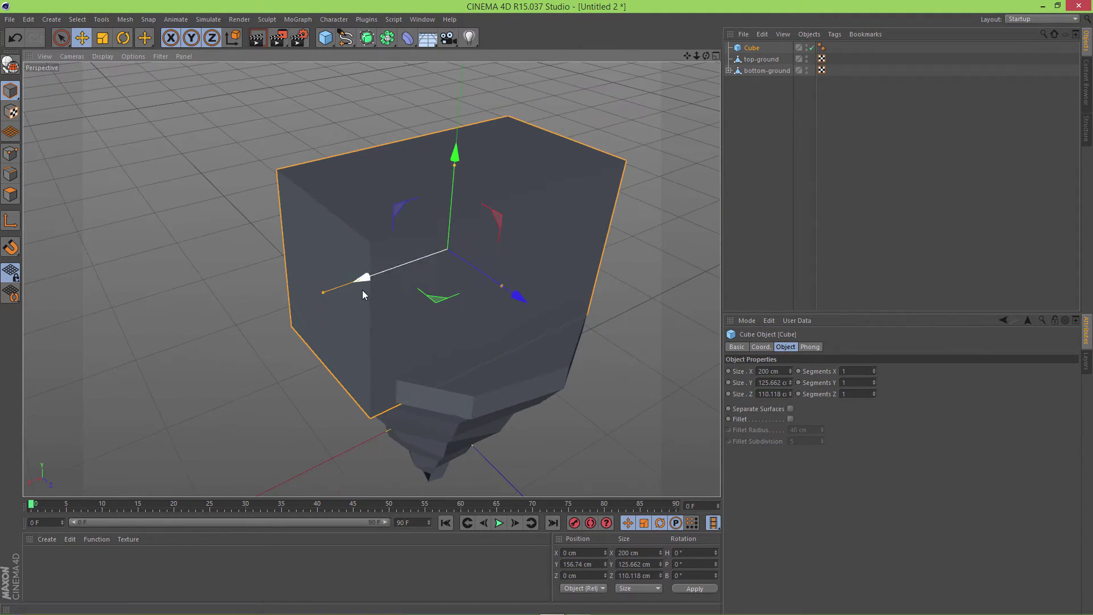
pyautogui.moveTo(328, 293); pyautogui.dragTo(425, 290)
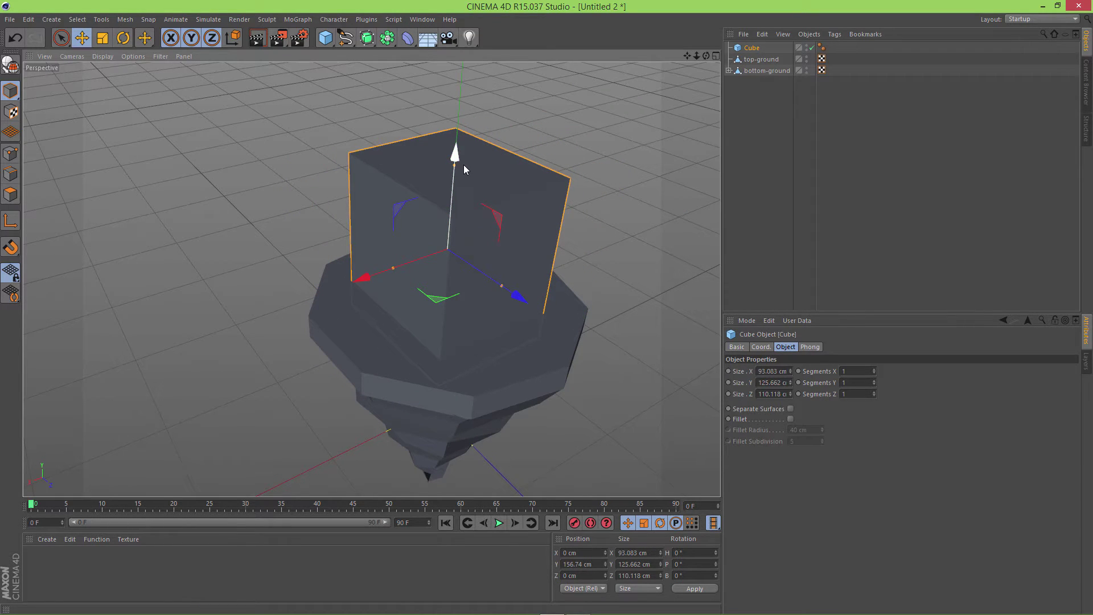
pyautogui.moveTo(454, 165); pyautogui.dragTo(453, 209)
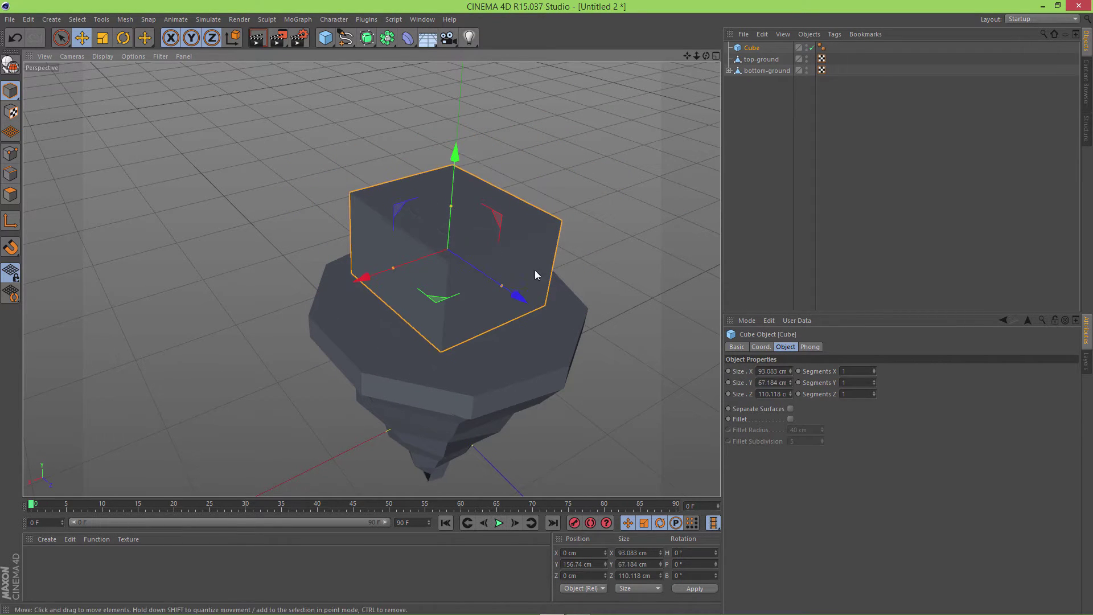
# Resize the cube to about 51 cm in X, 51 cm in Y and 79 cm in Z.
pyautogui.keyDown('alt'); pyautogui.moveTo(534, 270); pyautogui.dragTo(503, 280); pyautogui.keyUp('alt')
pyautogui.moveTo(449, 222); pyautogui.dragTo(405, 278)
pyautogui.moveTo(430, 234); pyautogui.dragTo(437, 248)
pyautogui.keyDown('alt'); pyautogui.moveTo(504, 262); pyautogui.dragTo(561, 246); pyautogui.keyUp('alt')
pyautogui.scroll(5, 512, 268)
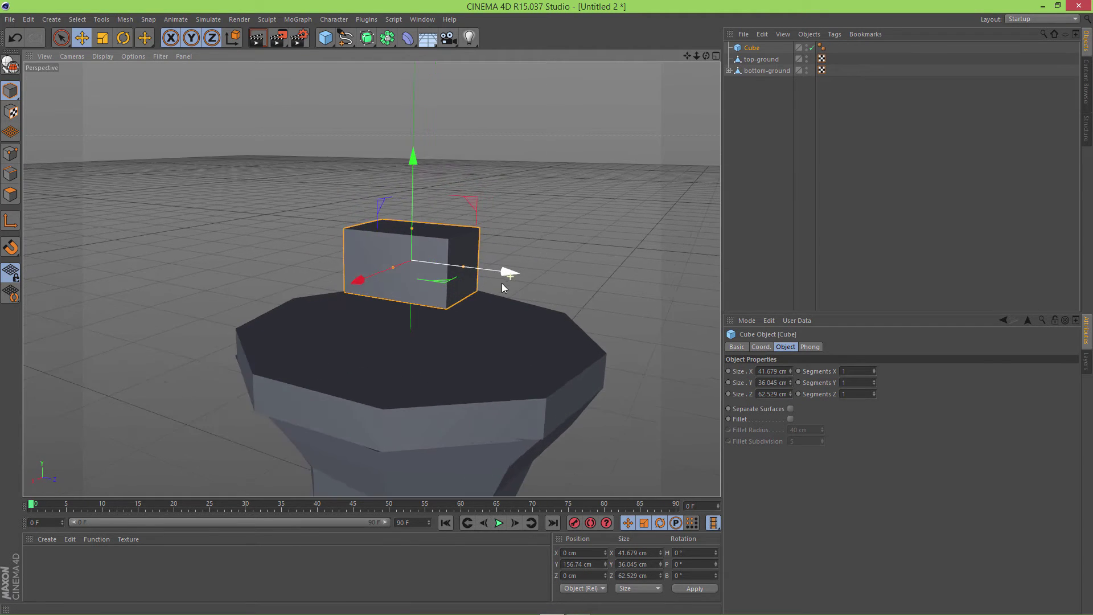
pyautogui.moveTo(395, 219); pyautogui.dragTo(397, 203)
pyautogui.moveTo(461, 268); pyautogui.dragTo(472, 266)
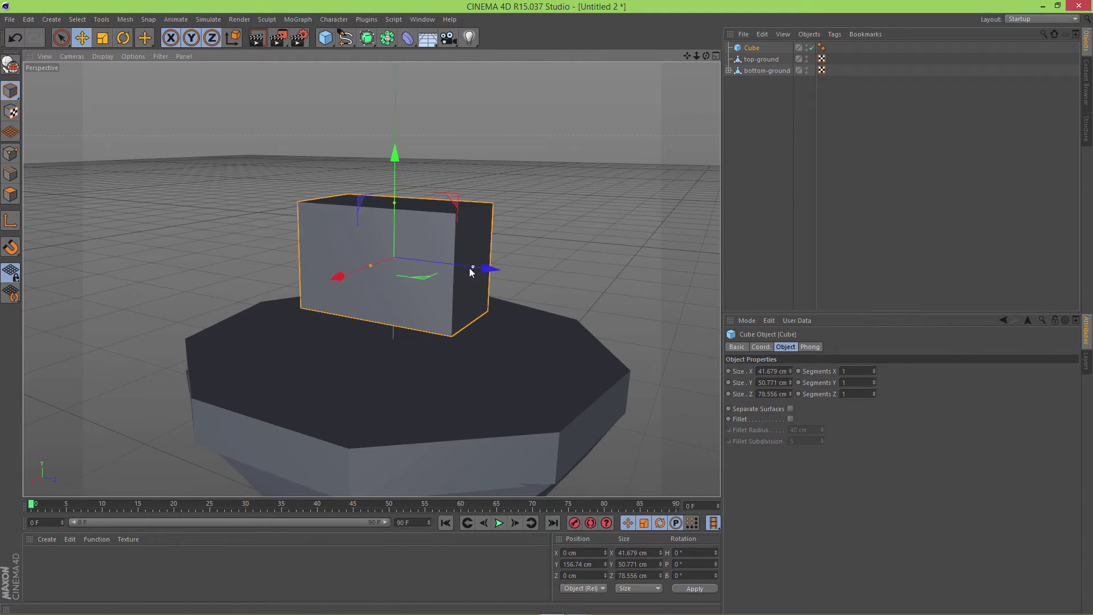
pyautogui.moveTo(370, 265); pyautogui.dragTo(364, 267)
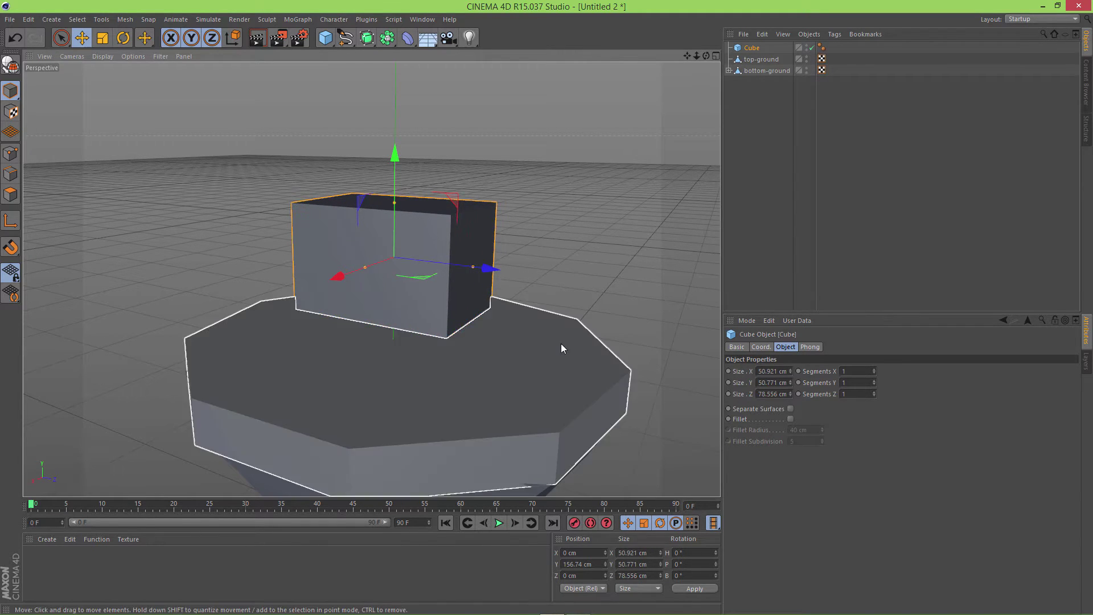
# Move the cube down onto the top ground and off-centre, to about X -39 cm and Y 141.5 cm.
pyautogui.keyDown('alt'); pyautogui.moveTo(561, 344); pyautogui.dragTo(580, 209); pyautogui.keyUp('alt')
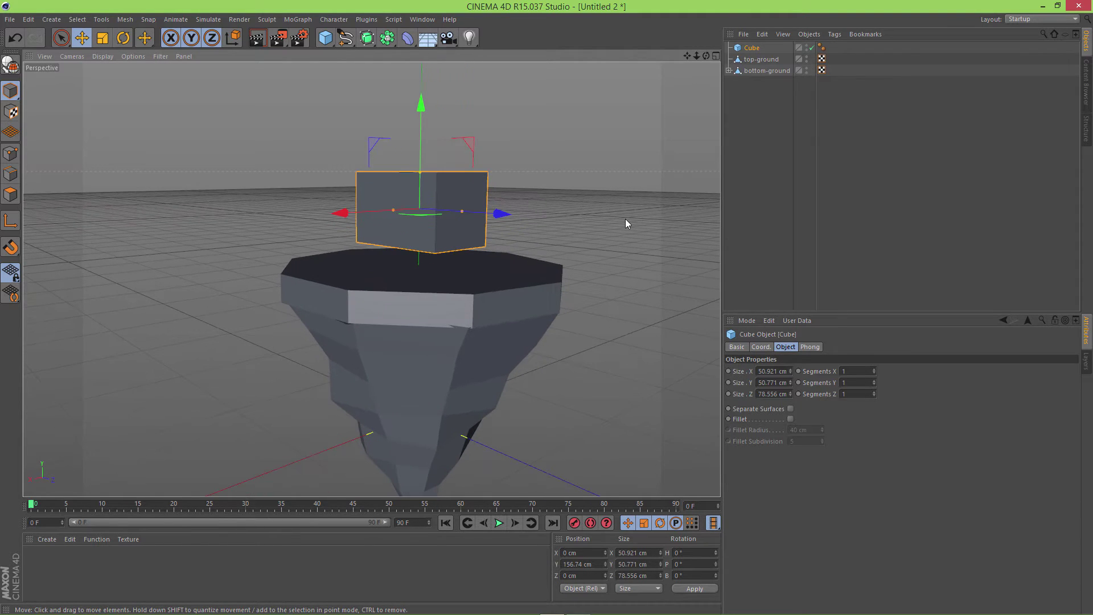
pyautogui.scroll(2, 626, 221)
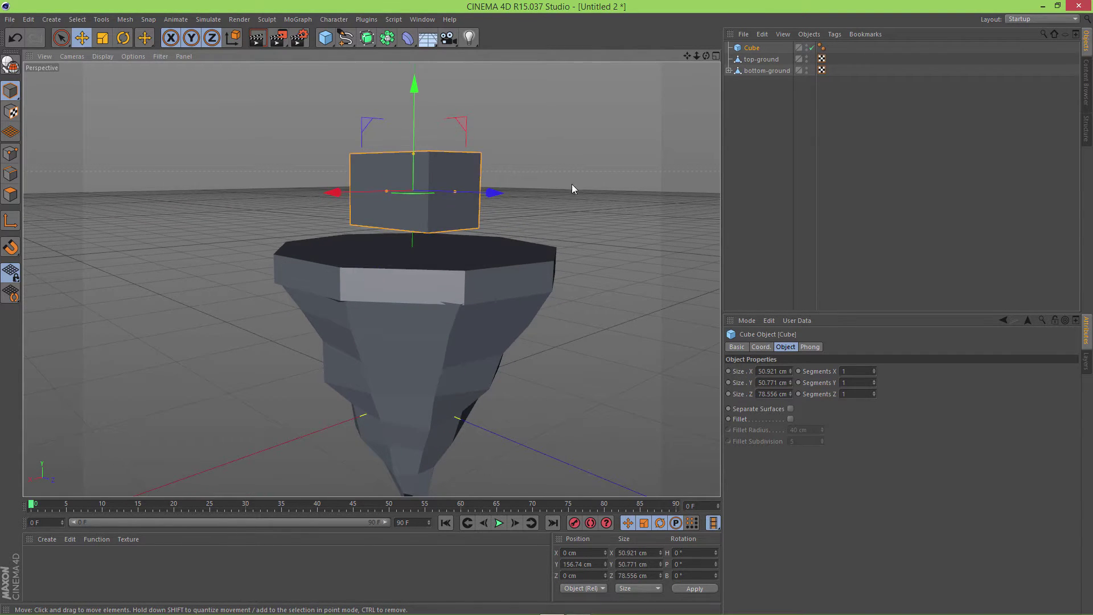
pyautogui.scroll(2, 570, 181)
pyautogui.keyDown('alt'); pyautogui.moveTo(569, 178); pyautogui.dragTo(582, 213); pyautogui.keyUp('alt')
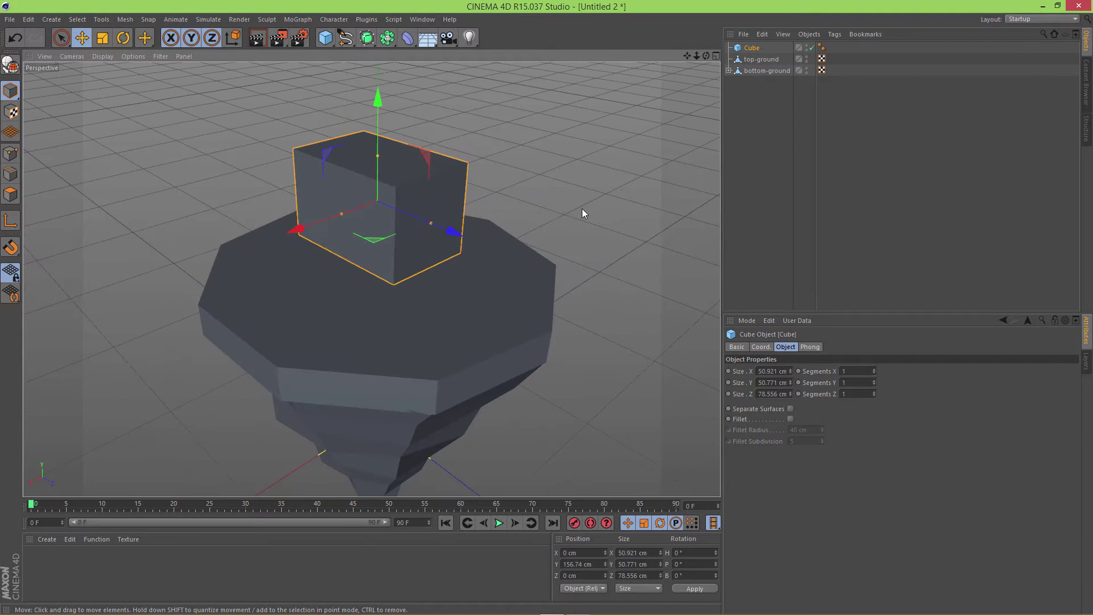
pyautogui.click(638, 177)
pyautogui.click(424, 215)
pyautogui.moveTo(388, 108); pyautogui.dragTo(396, 130)
pyautogui.moveTo(298, 256); pyautogui.dragTo(358, 242)
pyautogui.keyDown('alt'); pyautogui.moveTo(603, 207); pyautogui.dragTo(661, 199); pyautogui.keyUp('alt')
pyautogui.scroll(10, 487, 149)
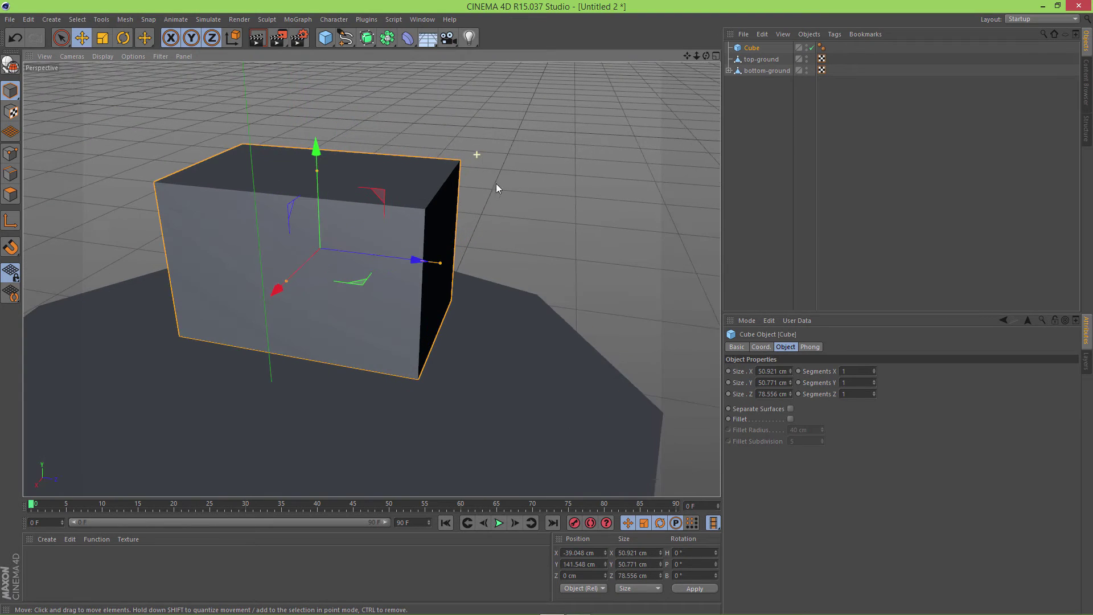
pyautogui.moveTo(553, 178)
pyautogui.keyDown('alt'); pyautogui.mouseDown()
pyautogui.moveTo(510, 169)
pyautogui.moveTo(603, 169)
pyautogui.moveTo(551, 183)
pyautogui.moveTo(576, 176)
pyautogui.moveTo(563, 165)
pyautogui.mouseUp(); pyautogui.keyUp('alt')
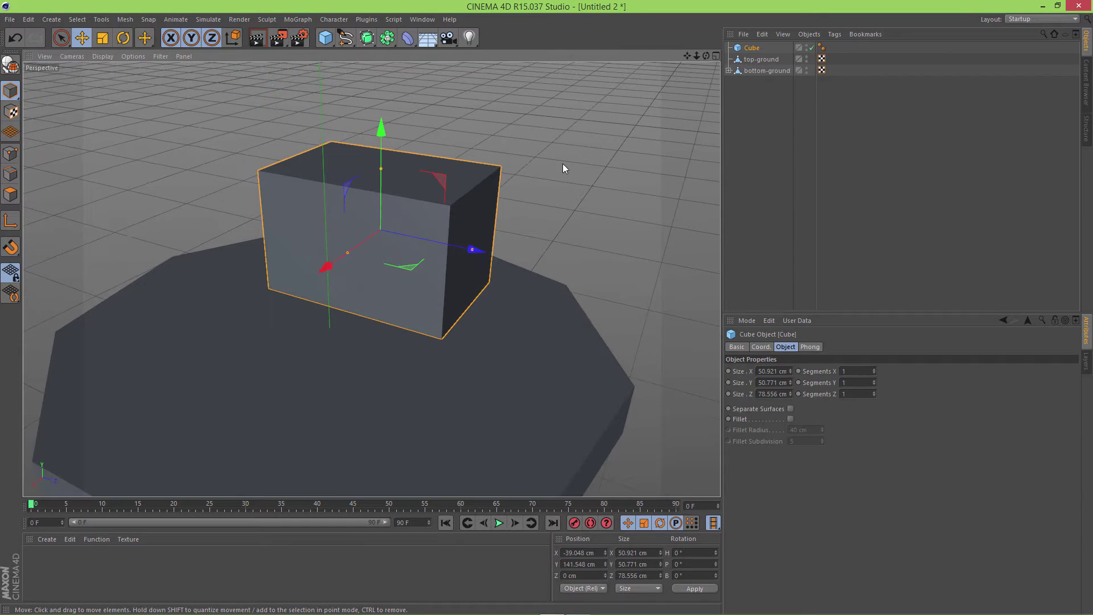
# Duplicate the cube straight upward so the copy sits above the original at about Y 195 cm.
pyautogui.click(563, 168)
pyautogui.click(423, 210)
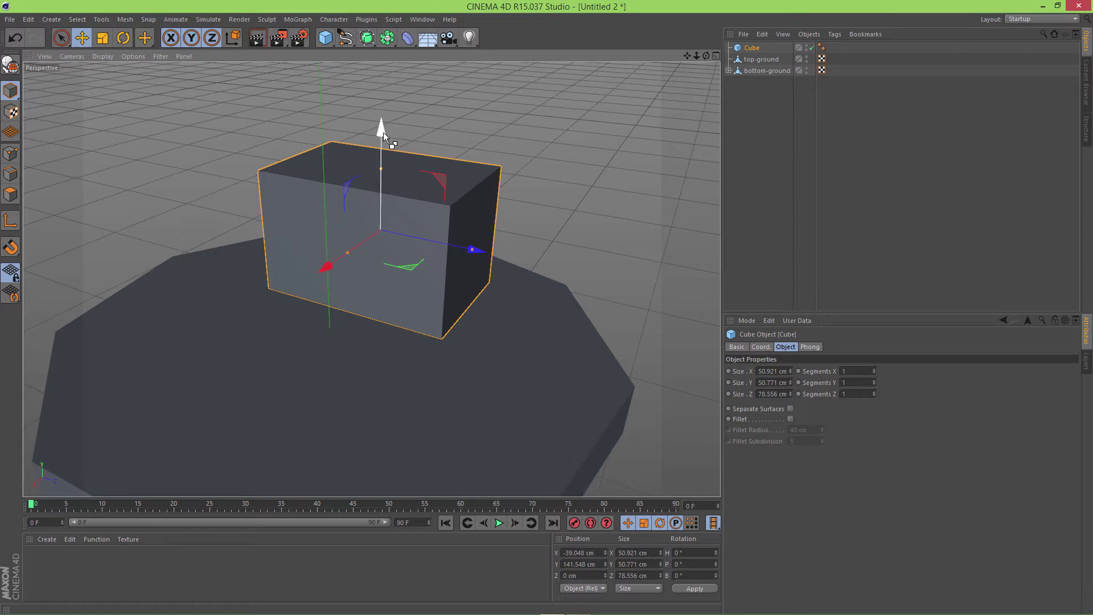
pyautogui.keyDown('ctrl'); pyautogui.moveTo(383, 132); pyautogui.dragTo(557, 273); pyautogui.keyUp('ctrl')
pyautogui.keyDown('alt'); pyautogui.moveTo(590, 200); pyautogui.dragTo(573, 306, button='middle'); pyautogui.keyUp('alt')
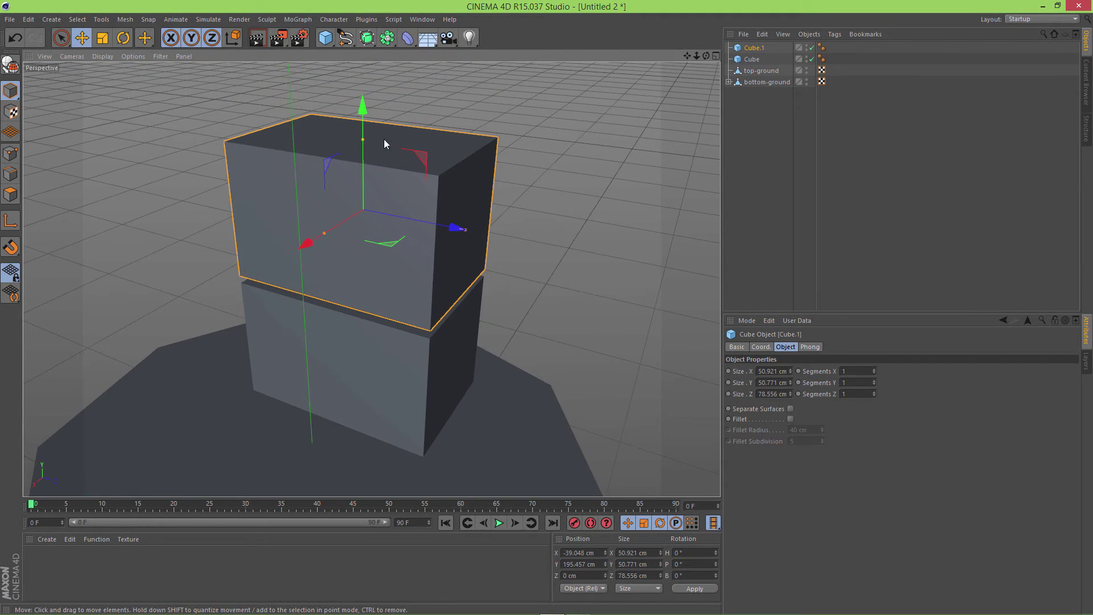
# Flatten the duplicate to about 4.3 cm tall and lower it onto the lower cube at about Y 168 cm.
pyautogui.moveTo(363, 139); pyautogui.dragTo(364, 203)
pyautogui.moveTo(364, 111); pyautogui.dragTo(380, 181)
pyautogui.keyDown('alt'); pyautogui.moveTo(539, 234); pyautogui.dragTo(372, 213); pyautogui.keyUp('alt')
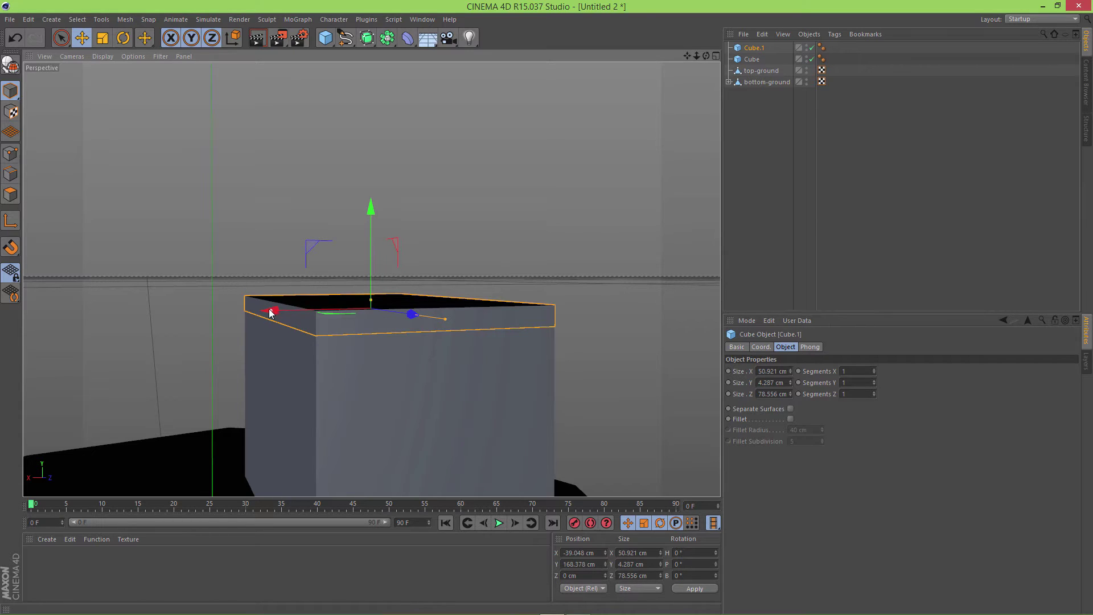
# Widen the flat slab to about 54.5 cm in X and 84.6 cm in Z so it overhangs the walls, then deselect it.
pyautogui.moveTo(270, 312); pyautogui.dragTo(264, 308)
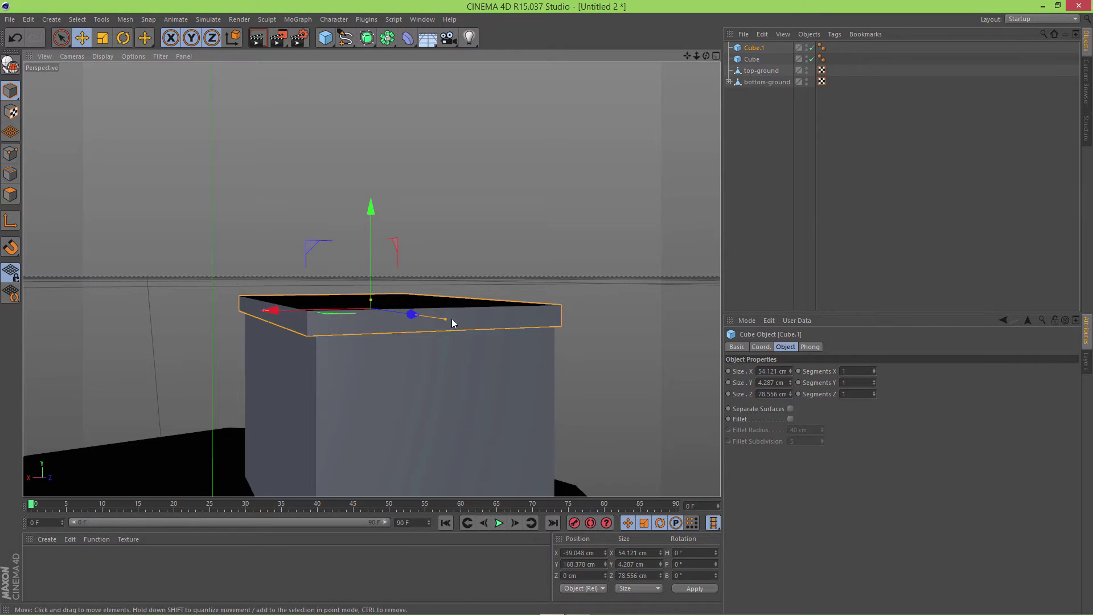
pyautogui.moveTo(446, 319); pyautogui.dragTo(451, 319)
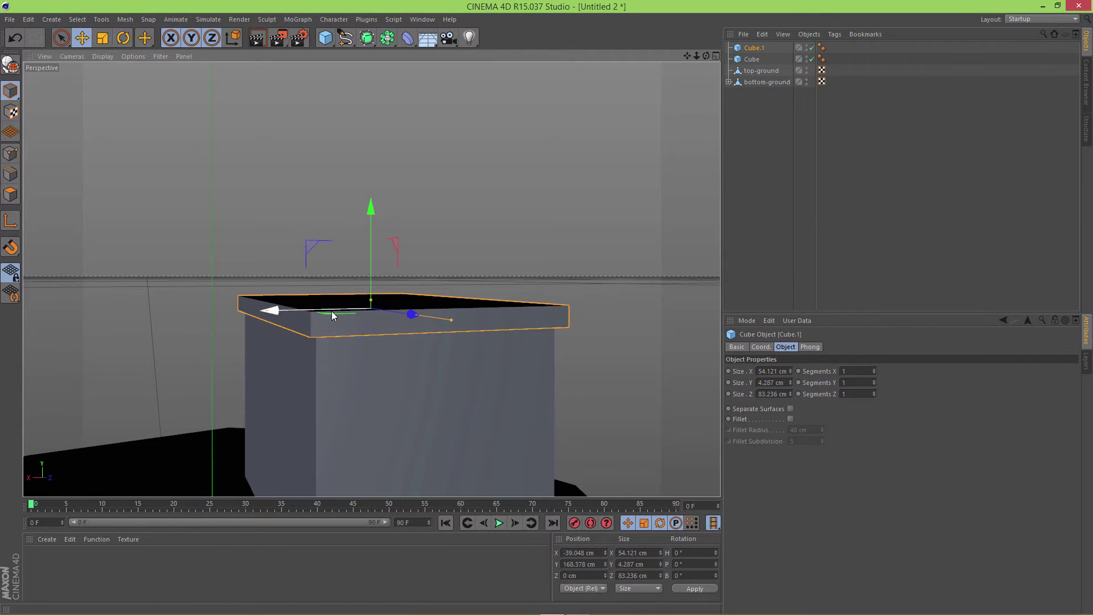
pyautogui.keyDown('alt'); pyautogui.moveTo(332, 314); pyautogui.dragTo(530, 292); pyautogui.keyUp('alt')
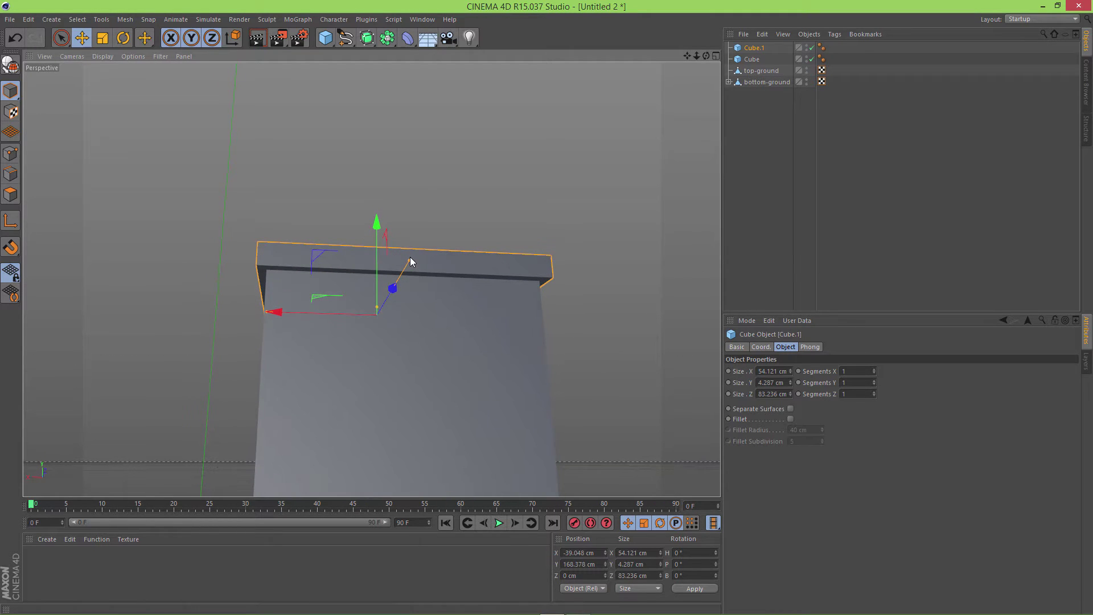
pyautogui.moveTo(410, 259); pyautogui.dragTo(411, 259)
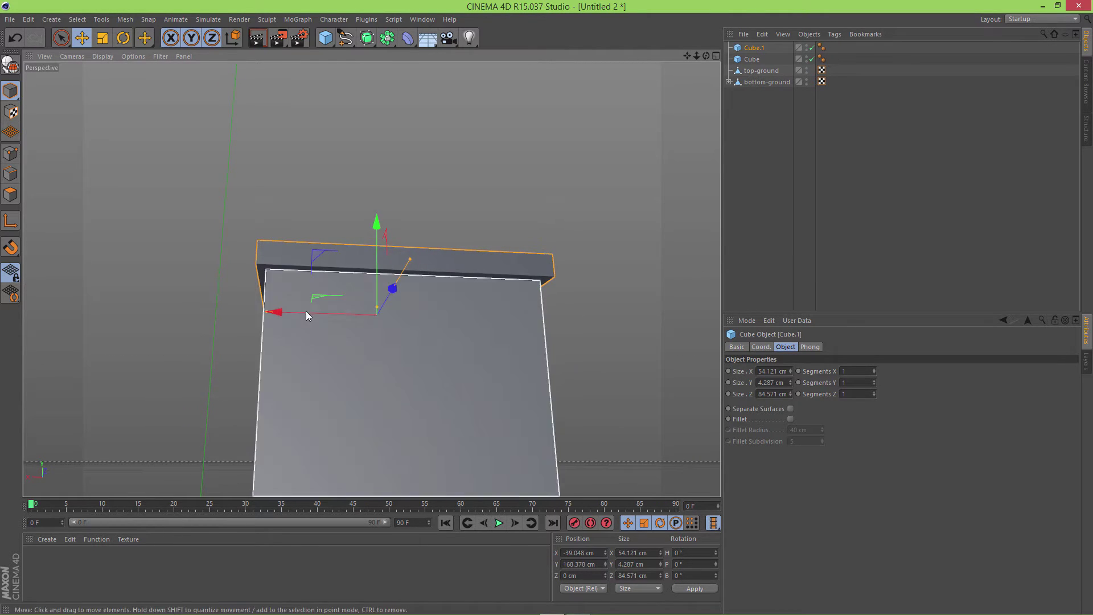
pyautogui.click(580, 247)
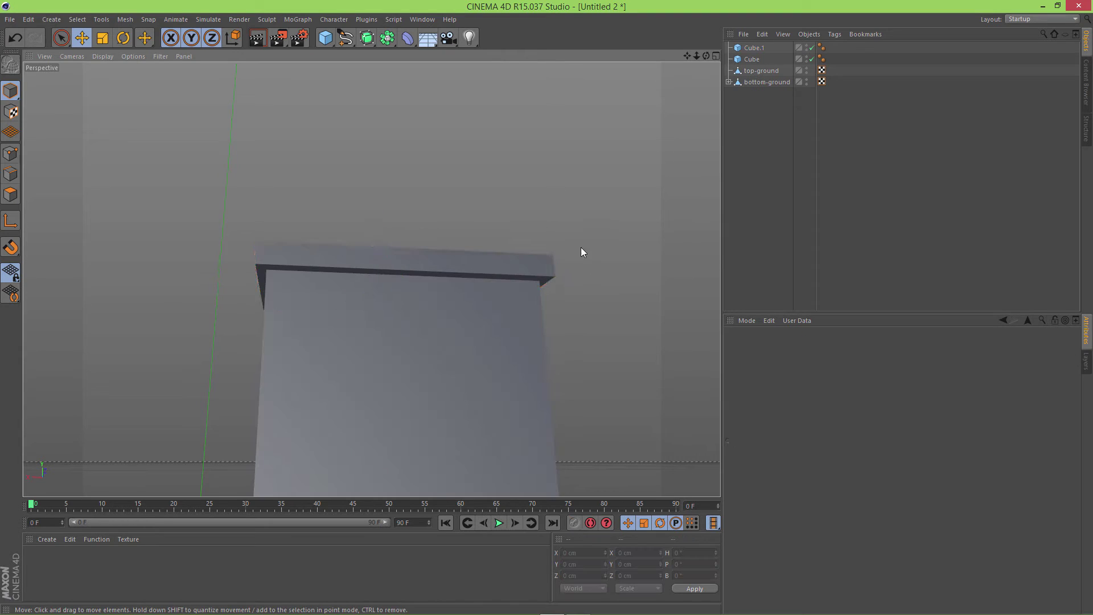
pyautogui.keyDown('alt'); pyautogui.moveTo(581, 247); pyautogui.dragTo(691, 322); pyautogui.keyUp('alt')
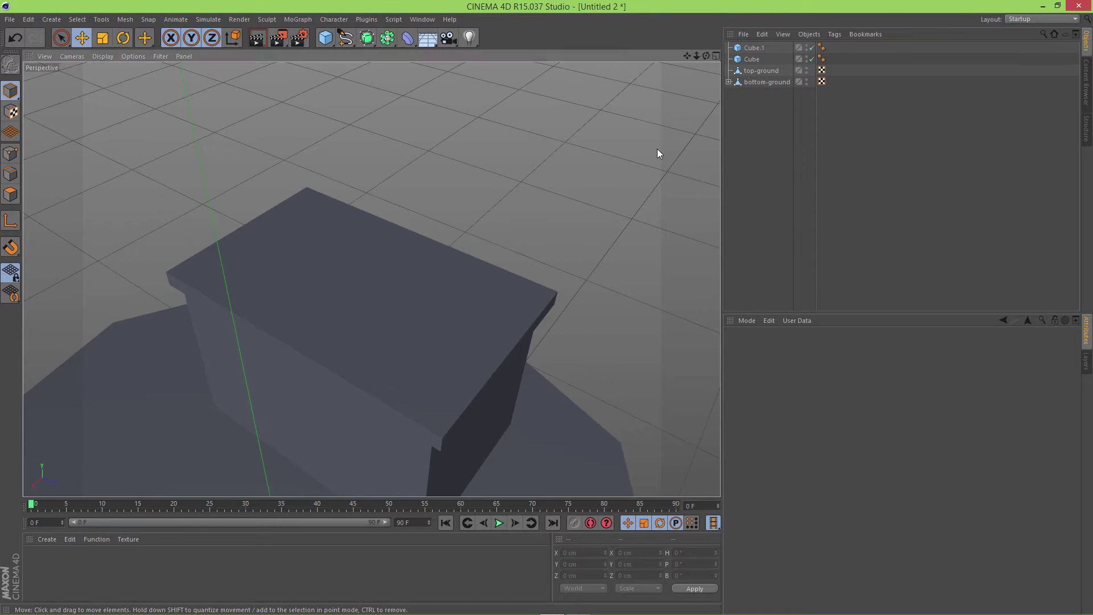
# Show the scene in the top view and select the flat roof slab.
pyautogui.press('F2')
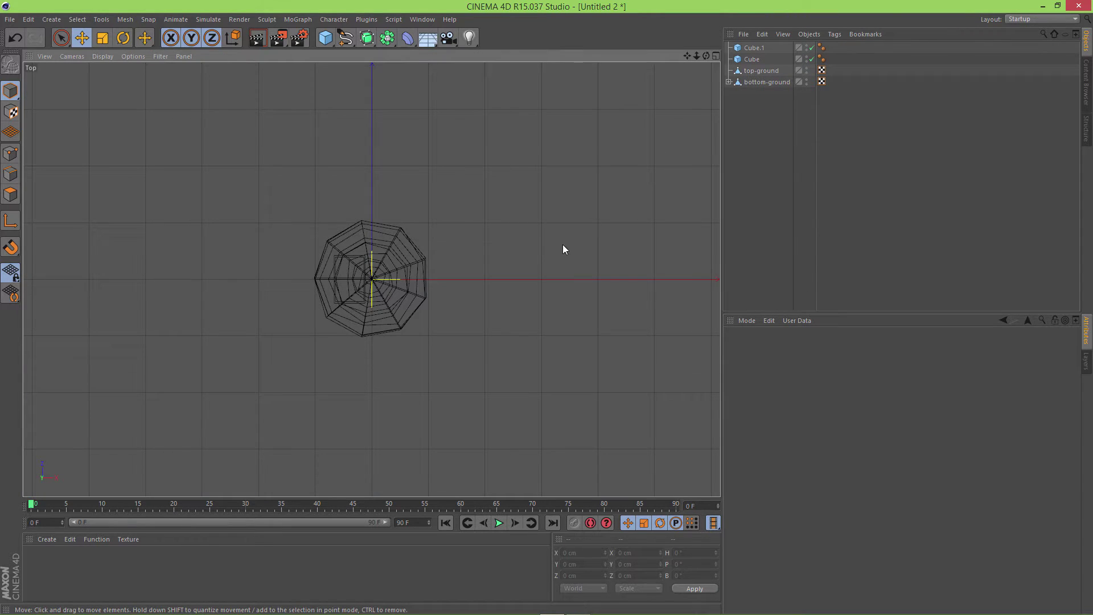
pyautogui.scroll(8, 283, 285)
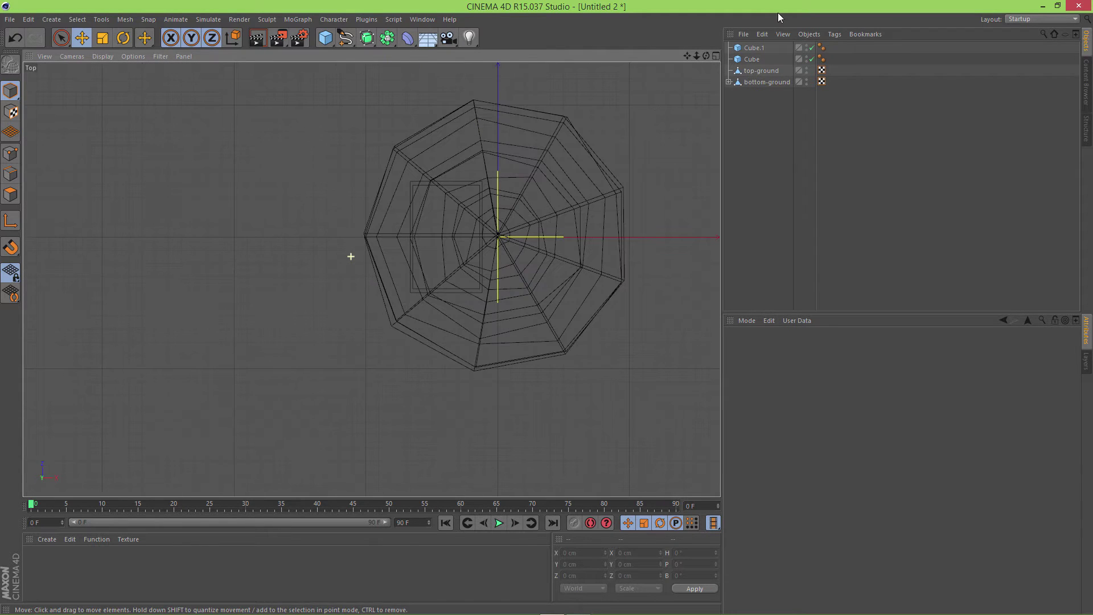
pyautogui.click(757, 49)
pyautogui.scroll(5, 469, 200)
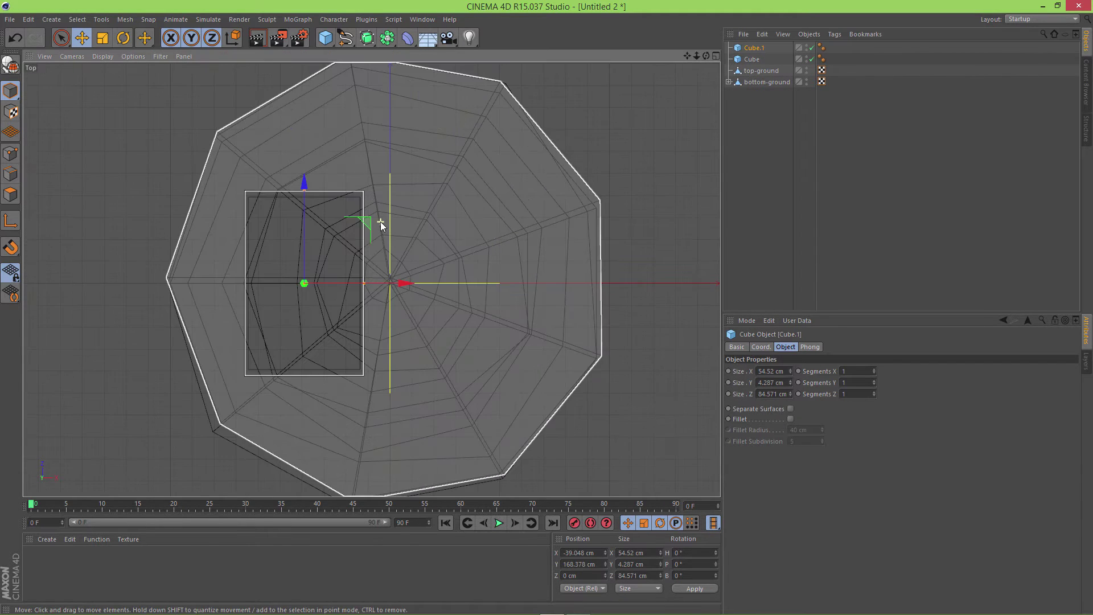
pyautogui.scroll(1, 171, 291)
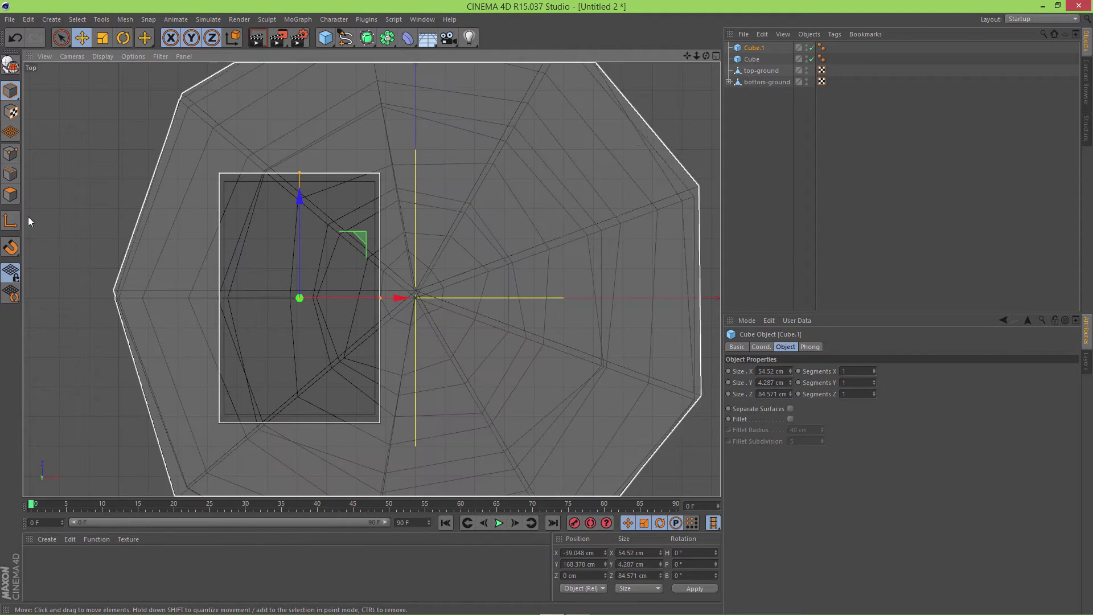
pyautogui.click(8, 197)
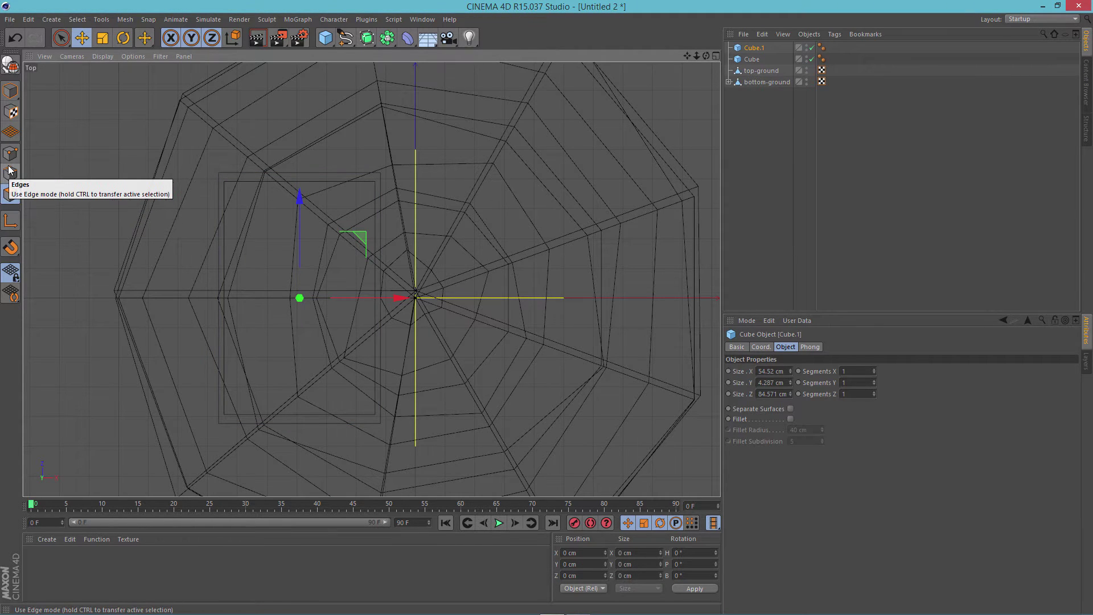
pyautogui.click(9, 169)
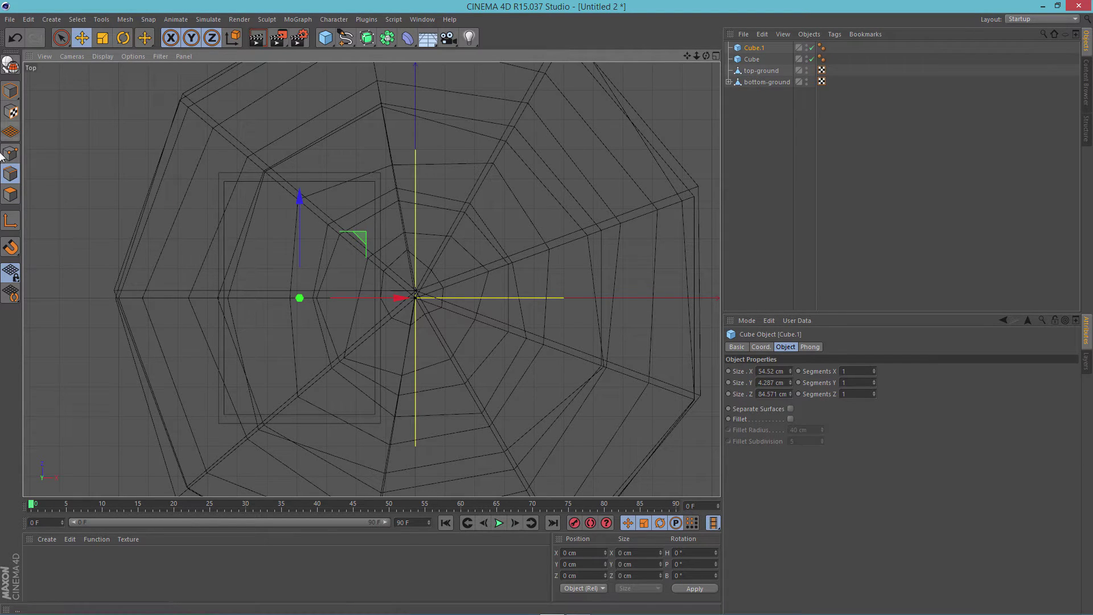
pyautogui.press('k')
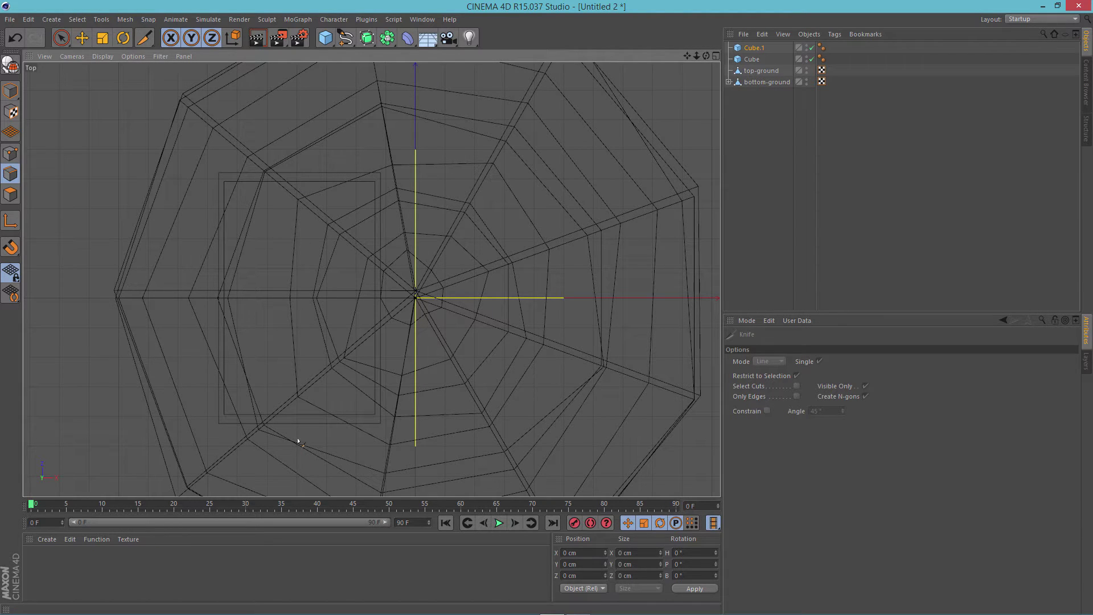
# Convert the roof slab into an editable polygon object, with polygon mode active.
pyautogui.click(10, 194)
pyautogui.click(750, 48)
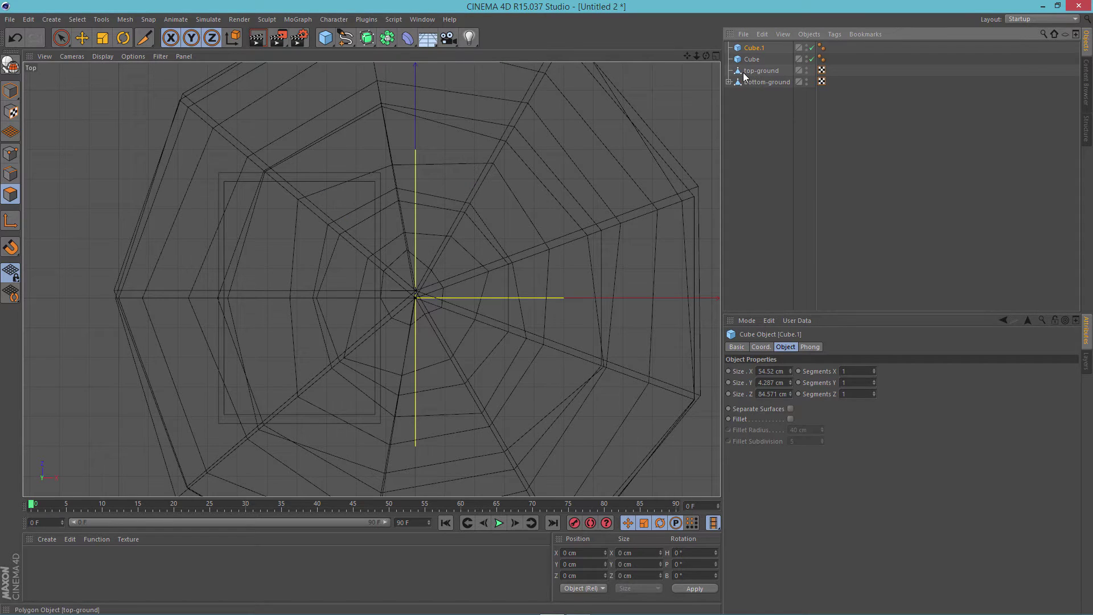
pyautogui.press('c')
# Cut the roof slab lengthwise along Z through its middle with the Knife tool.
pyautogui.press('k')
pyautogui.press('k')
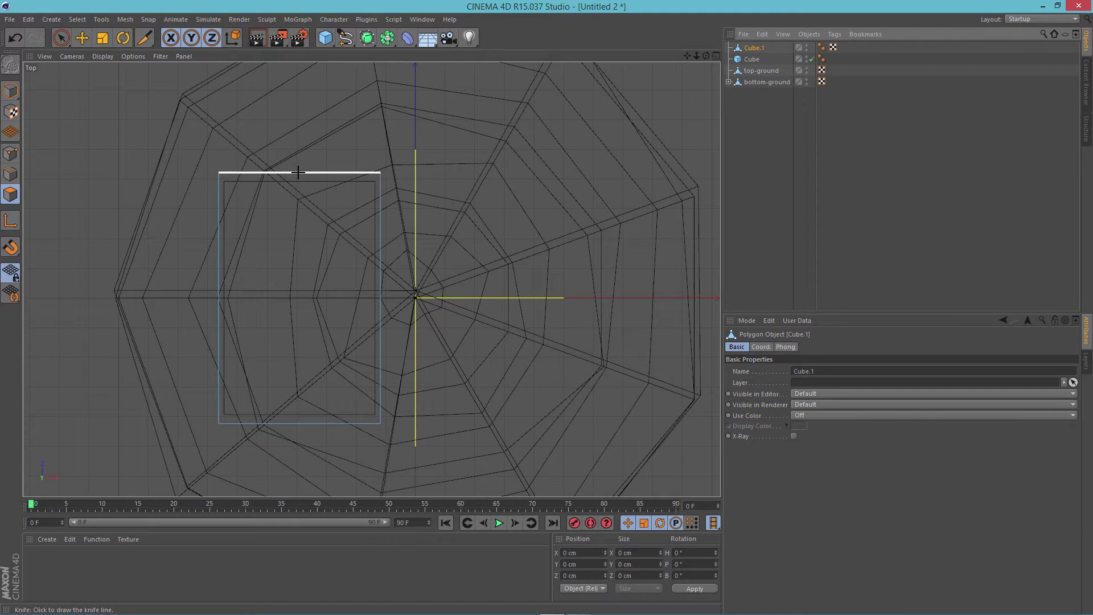
pyautogui.click(298, 172)
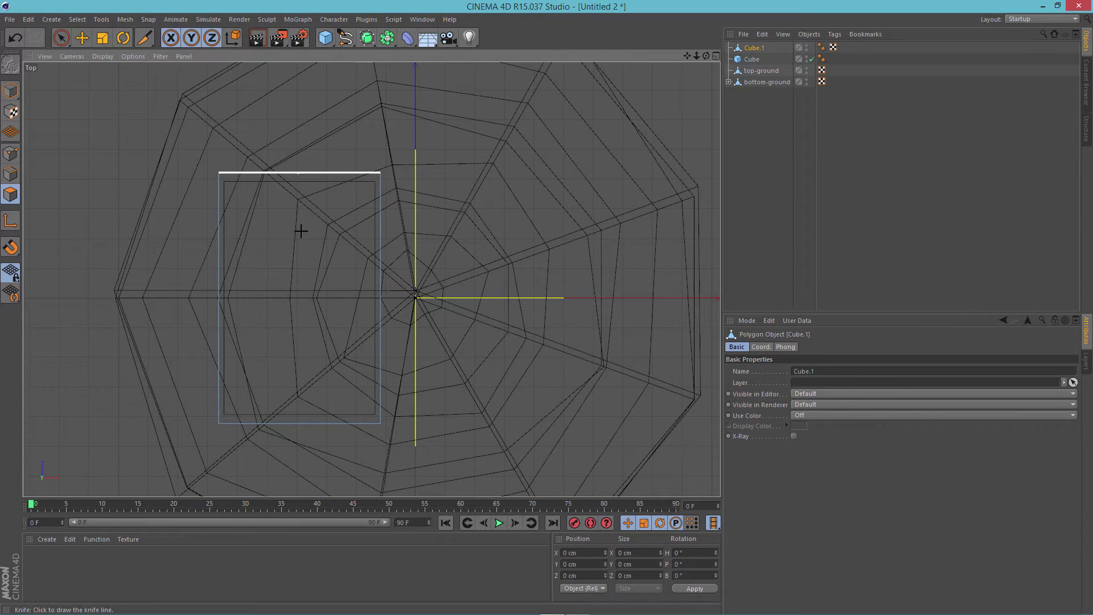
pyautogui.click(294, 424)
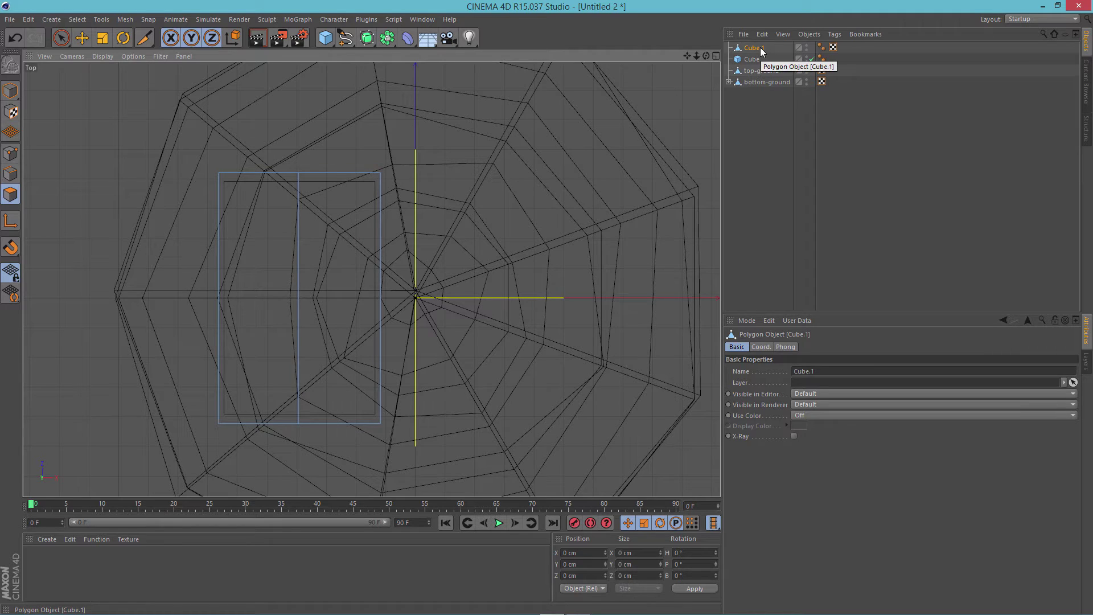
# In the perspective view, raise the slab's central top edge to about Y 22 cm to form a gabled roof ridge.
pyautogui.press('F1')
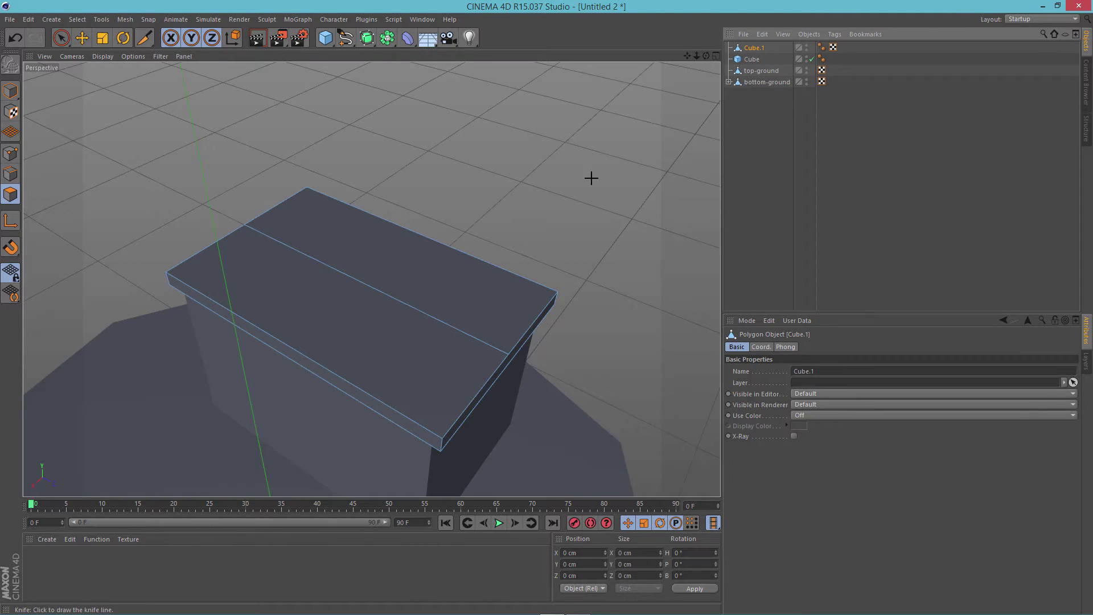
pyautogui.click(83, 43)
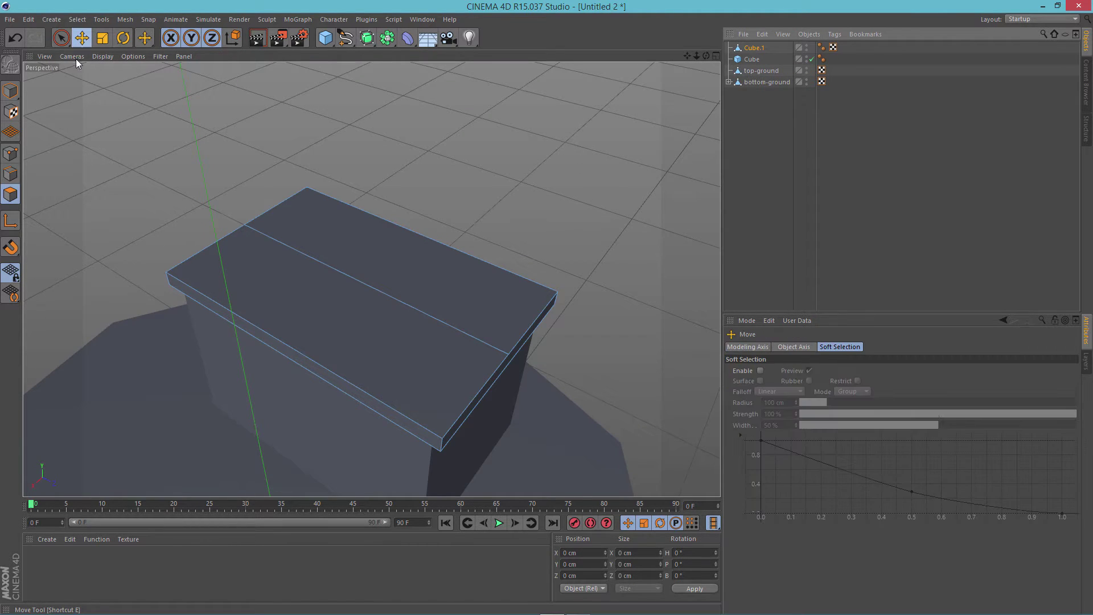
pyautogui.click(10, 90)
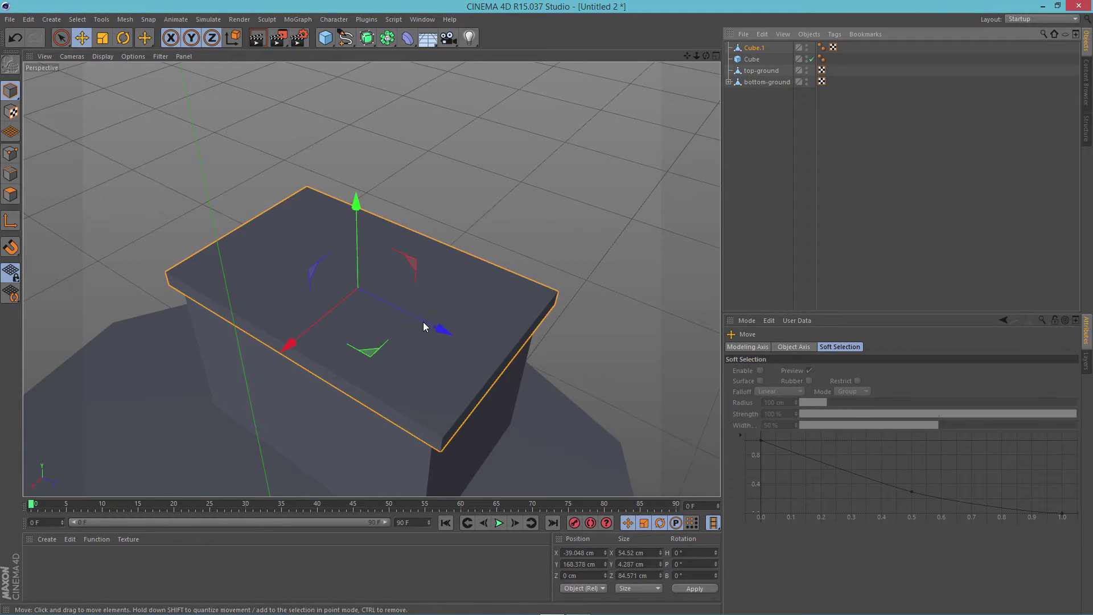
pyautogui.click(754, 47)
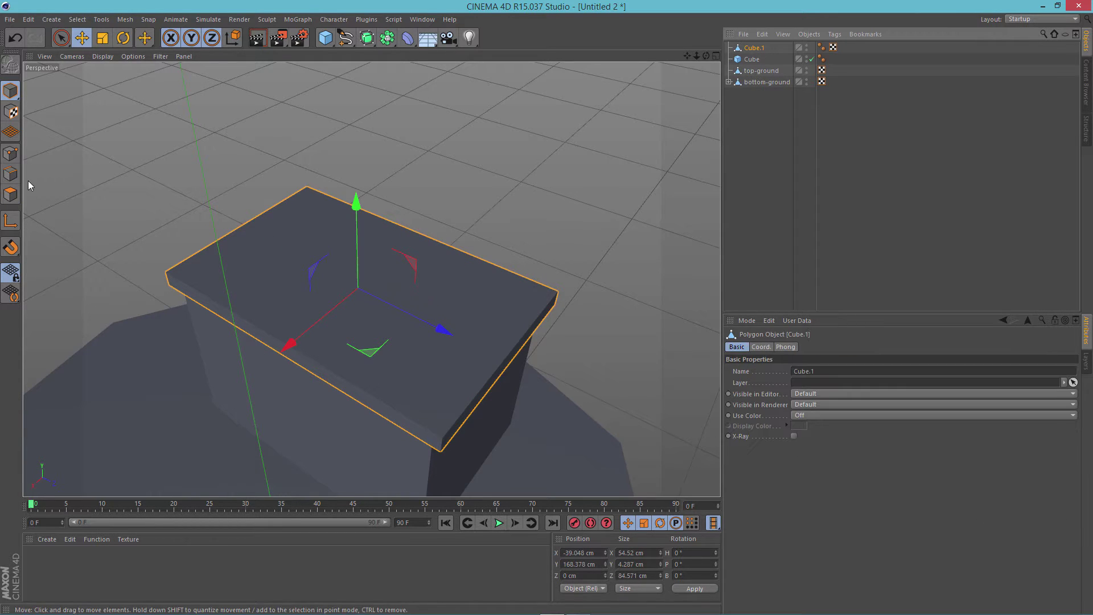
pyautogui.click(10, 174)
pyautogui.click(308, 257)
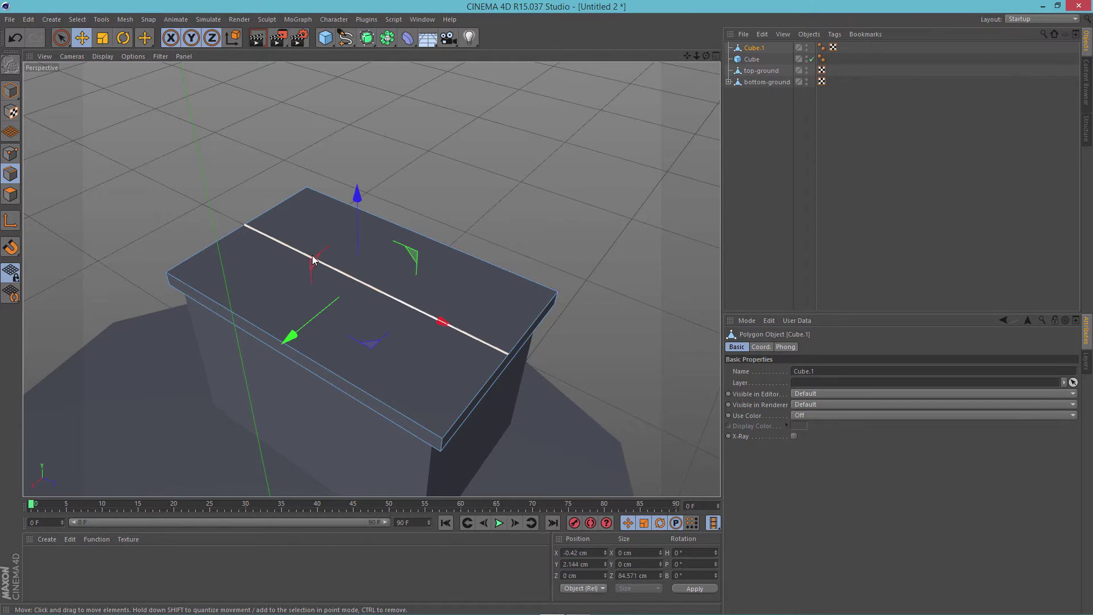
pyautogui.keyDown('alt'); pyautogui.moveTo(558, 197); pyautogui.dragTo(530, 171); pyautogui.keyUp('alt')
pyautogui.moveTo(364, 186); pyautogui.dragTo(359, 105)
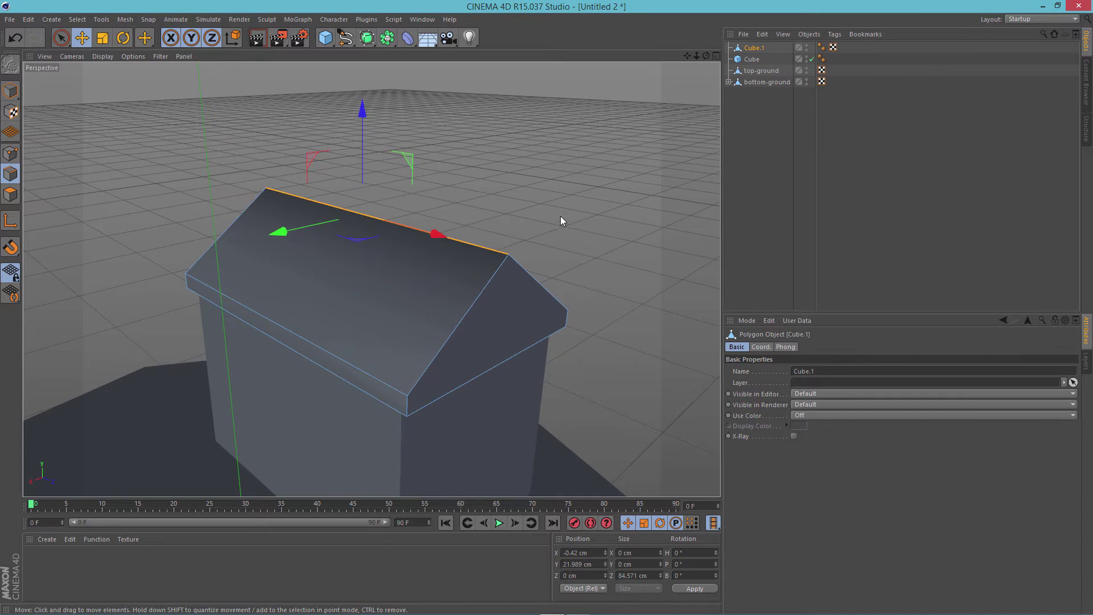
pyautogui.keyDown('alt'); pyautogui.moveTo(560, 222); pyautogui.dragTo(586, 171); pyautogui.keyUp('alt')
pyautogui.keyDown('alt'); pyautogui.moveTo(605, 245); pyautogui.dragTo(650, 300); pyautogui.keyUp('alt')
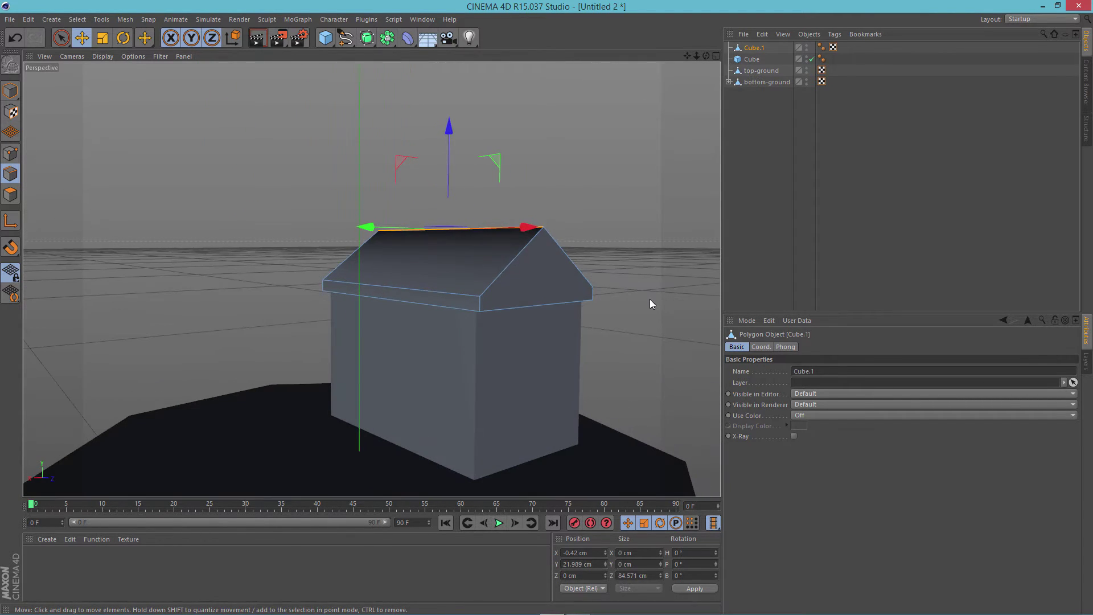
# Deselect the roof ridge edge and switch the roof to polygon mode, with its long front eave in view.
pyautogui.scroll(-2, 651, 300)
pyautogui.moveTo(513, 152)
pyautogui.mouseDown()
pyautogui.moveTo(518, 128)
pyautogui.moveTo(524, 155)
pyautogui.mouseUp()
pyautogui.click(673, 255)
pyautogui.moveTo(674, 255)
pyautogui.keyDown('alt'); pyautogui.mouseDown()
pyautogui.moveTo(588, 248)
pyautogui.moveTo(575, 261)
pyautogui.moveTo(708, 263)
pyautogui.moveTo(661, 268)
pyautogui.mouseUp(); pyautogui.keyUp('alt')
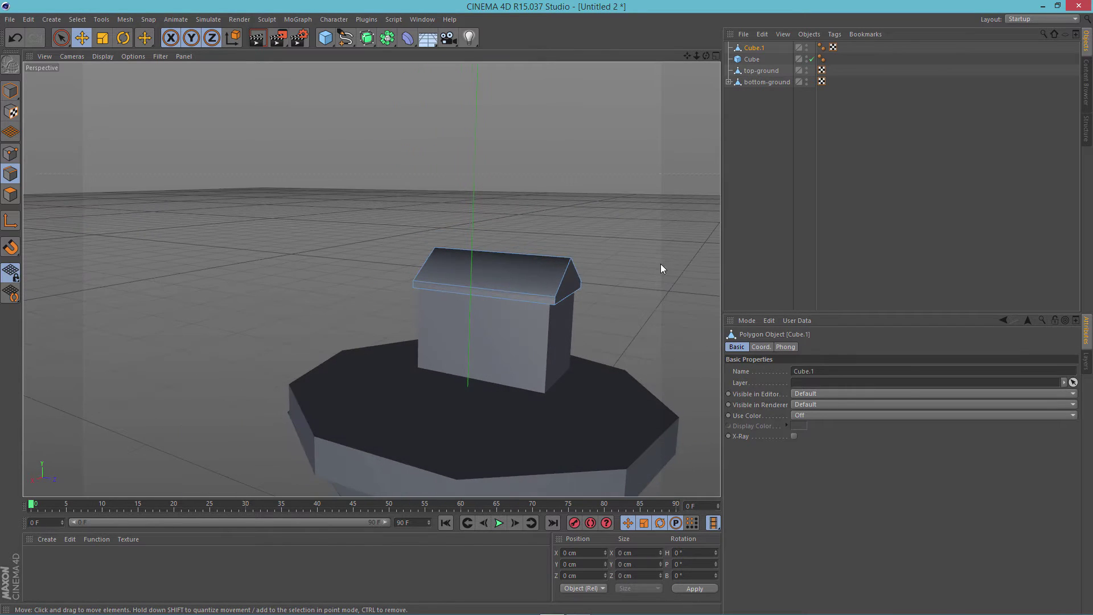
pyautogui.keyDown('alt'); pyautogui.moveTo(654, 325); pyautogui.dragTo(597, 272); pyautogui.keyUp('alt')
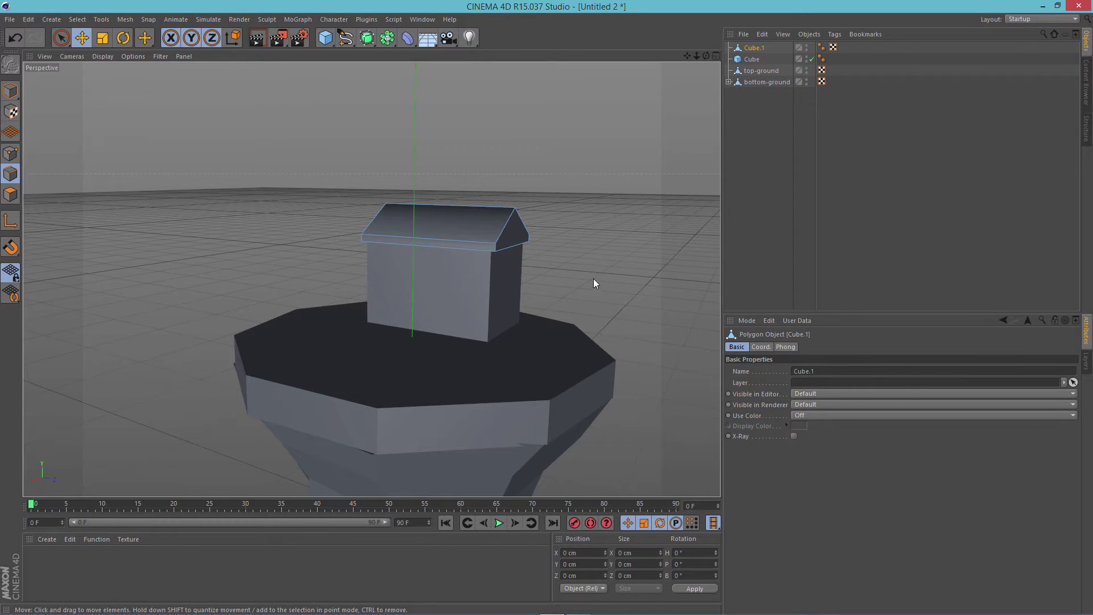
pyautogui.scroll(3, 570, 239)
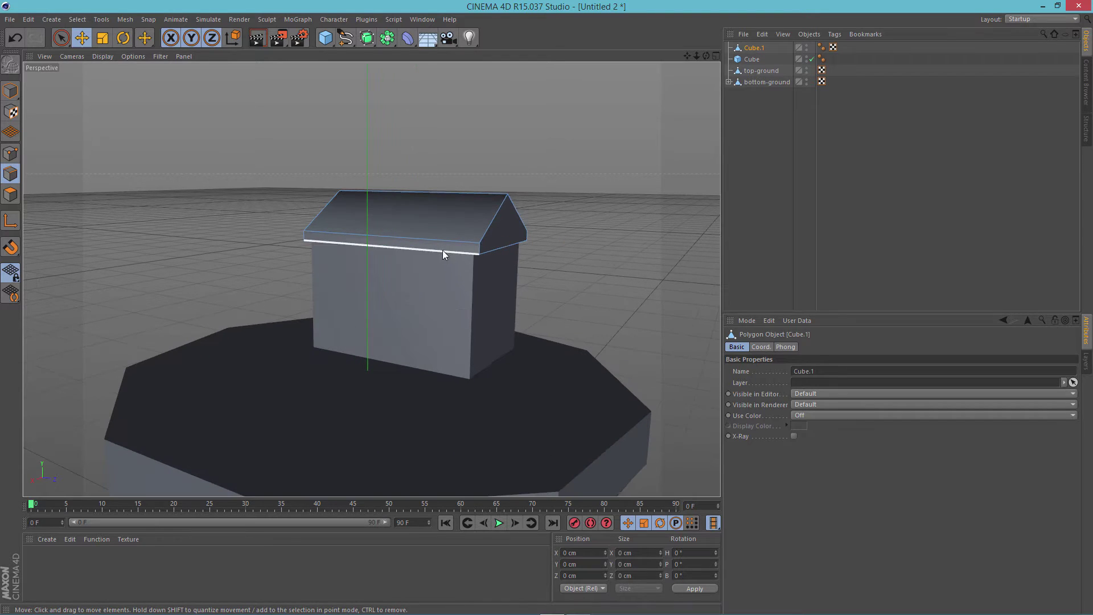
pyautogui.click(10, 91)
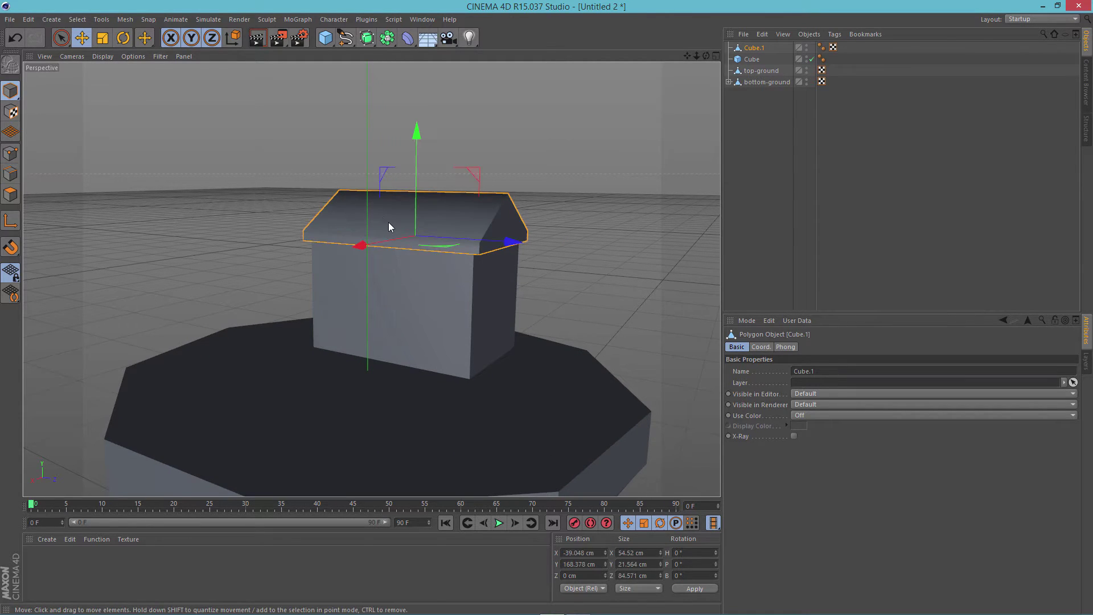
pyautogui.click(10, 194)
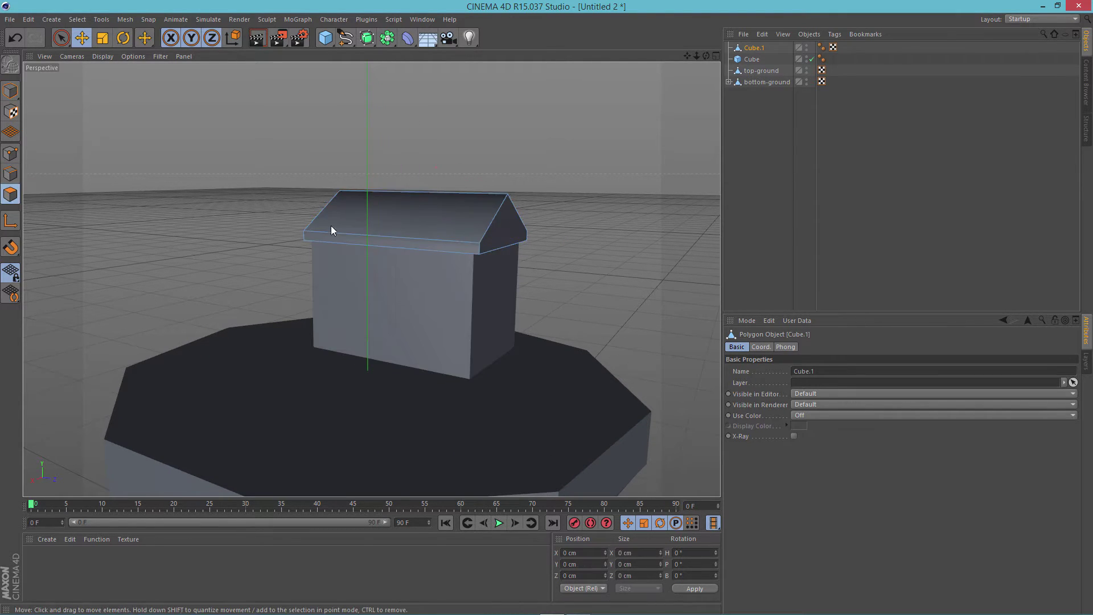
# Pull the roof's long front eave face outward along X to form a deep overhang beyond the front wall.
pyautogui.click(422, 246)
pyautogui.keyDown('alt'); pyautogui.moveTo(589, 254); pyautogui.dragTo(585, 277); pyautogui.keyUp('alt')
pyautogui.moveTo(308, 263); pyautogui.dragTo(266, 273)
pyautogui.click(613, 293)
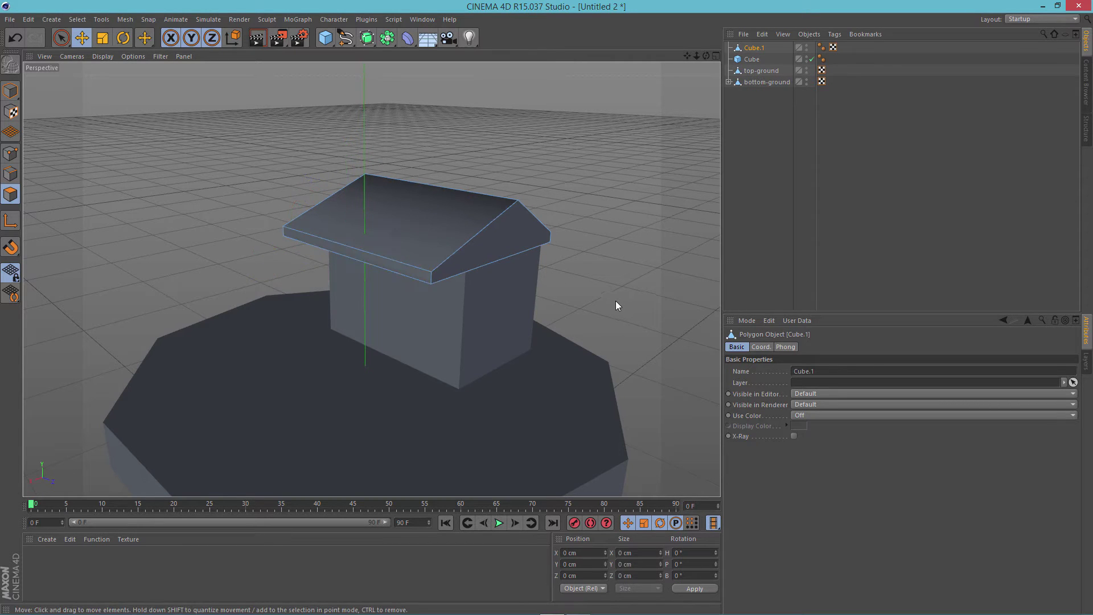
pyautogui.keyDown('alt'); pyautogui.moveTo(616, 301); pyautogui.dragTo(505, 268); pyautogui.keyUp('alt')
pyautogui.click(407, 253)
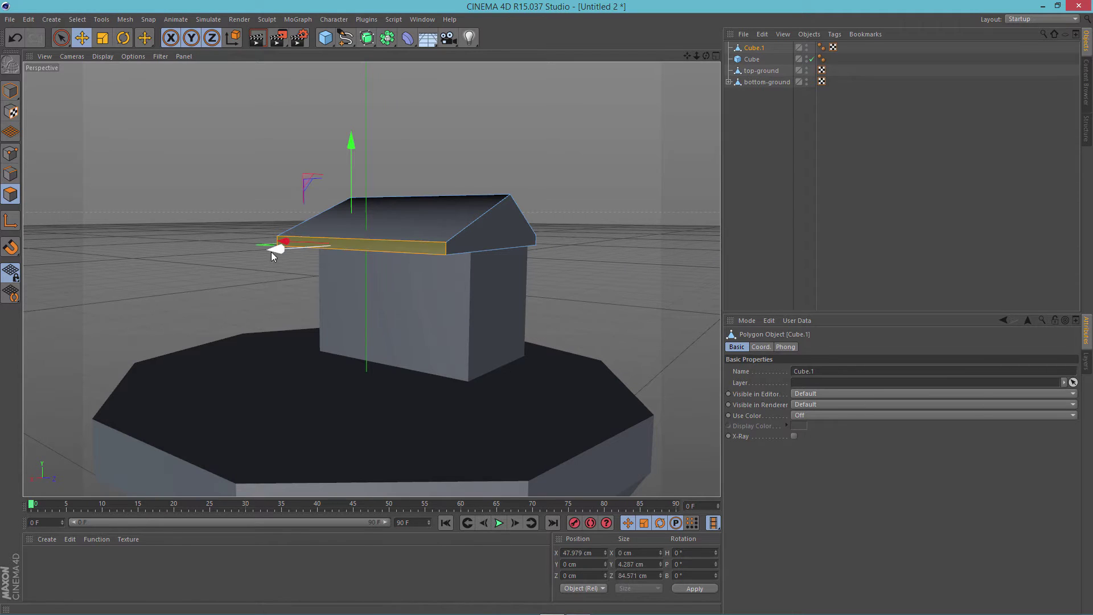
pyautogui.moveTo(271, 251); pyautogui.dragTo(259, 263)
pyautogui.click(585, 269)
pyautogui.keyDown('alt'); pyautogui.moveTo(585, 268); pyautogui.dragTo(531, 295); pyautogui.keyUp('alt')
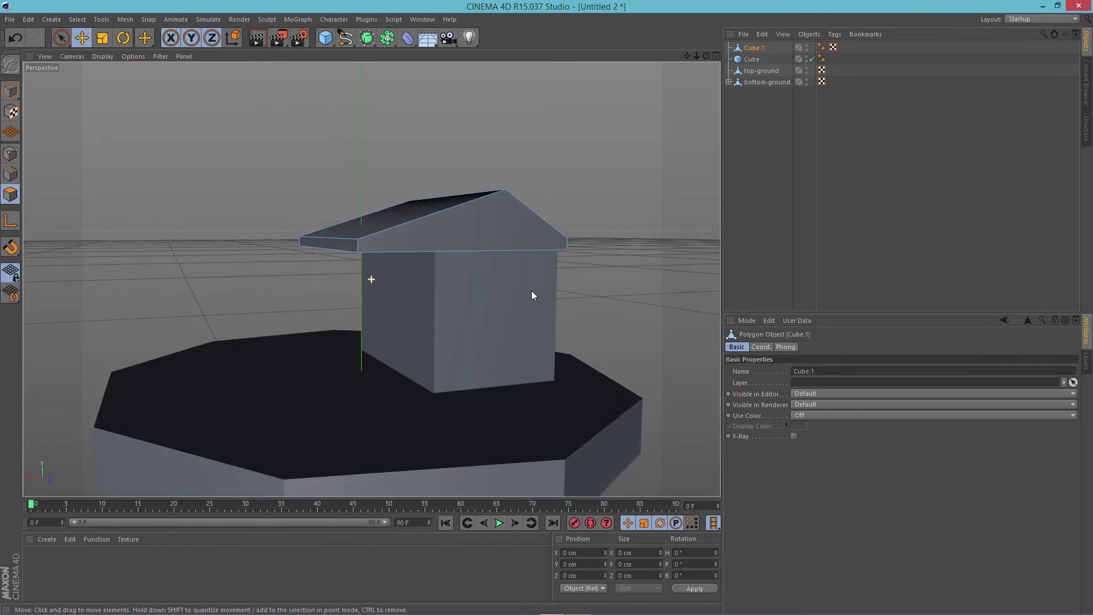
pyautogui.keyDown('alt'); pyautogui.moveTo(684, 258); pyautogui.dragTo(708, 271); pyautogui.keyUp('alt')
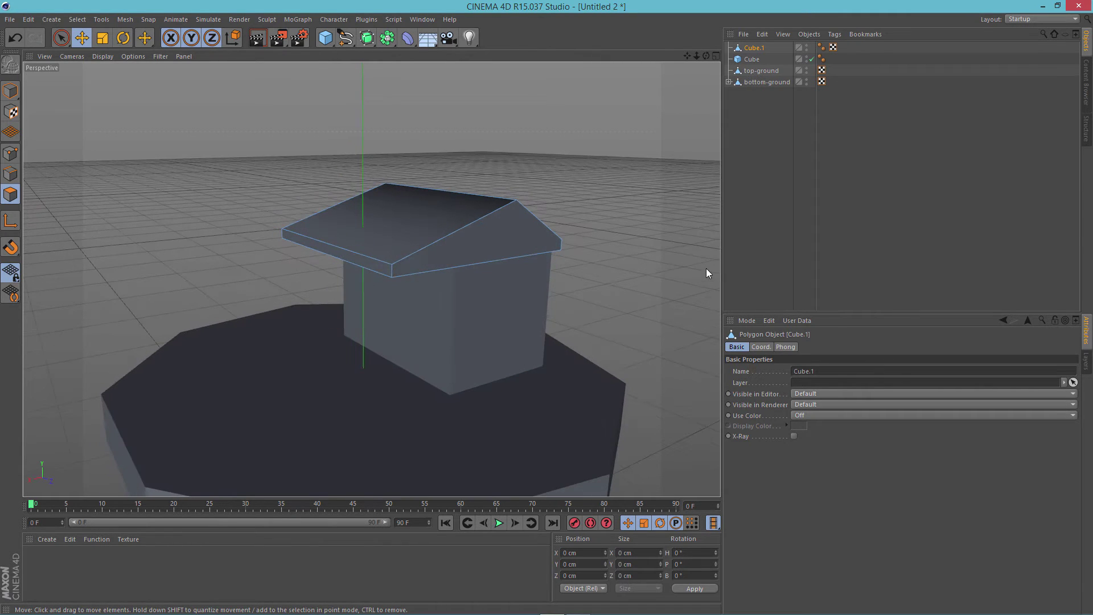
# Duplicate the house's wall block upward and flatten the copy into a slab about 7.7 cm high.
pyautogui.click(751, 61)
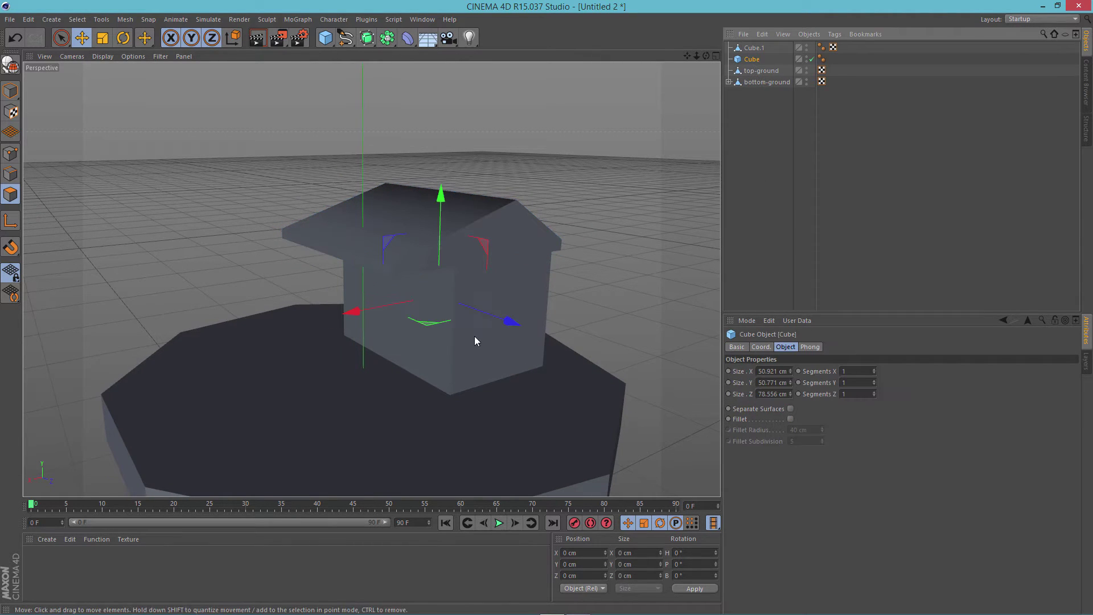
pyautogui.keyDown('ctrl'); pyautogui.moveTo(440, 197); pyautogui.dragTo(435, 123); pyautogui.keyUp('ctrl')
pyautogui.keyDown('ctrl'); pyautogui.moveTo(547, 308); pyautogui.dragTo(545, 305); pyautogui.keyUp('ctrl')
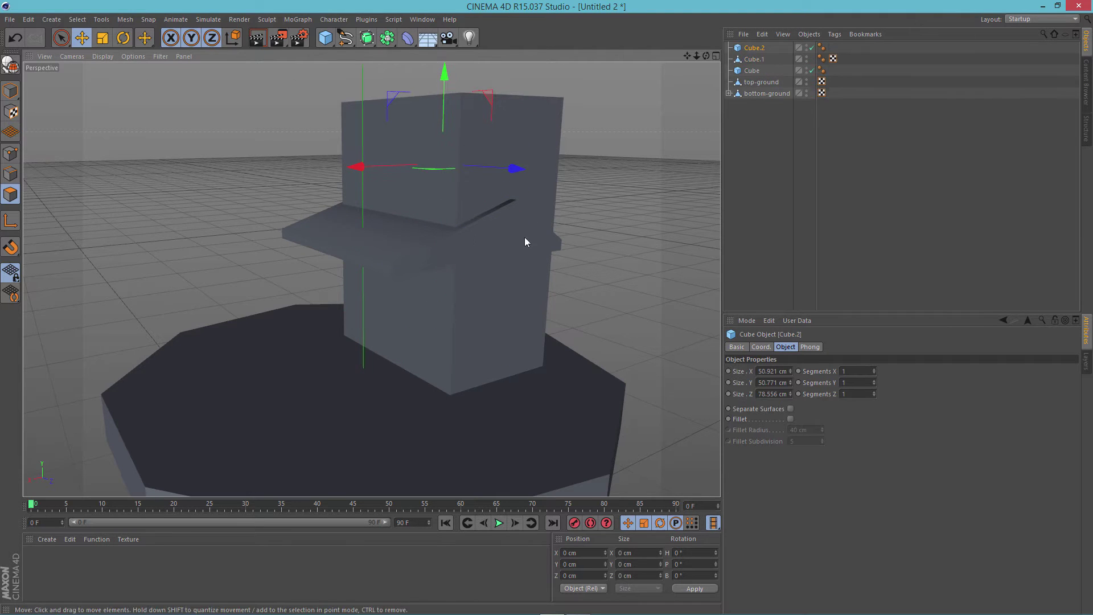
pyautogui.middleClick(609, 199)
pyautogui.middleClick(314, 191)
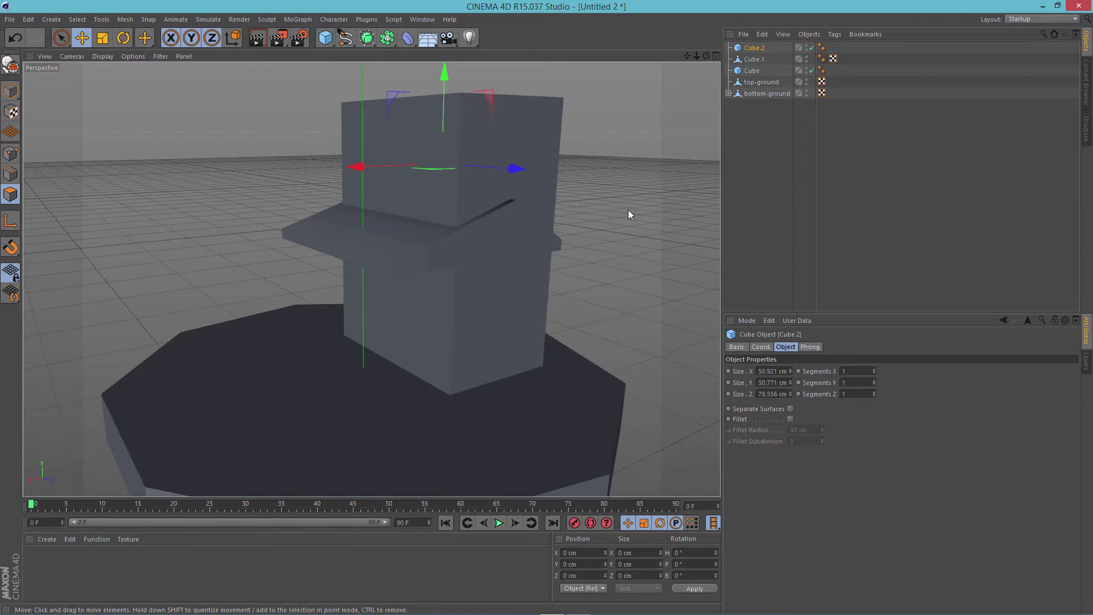
pyautogui.keyDown('alt'); pyautogui.moveTo(627, 209); pyautogui.dragTo(435, 201); pyautogui.keyUp('alt')
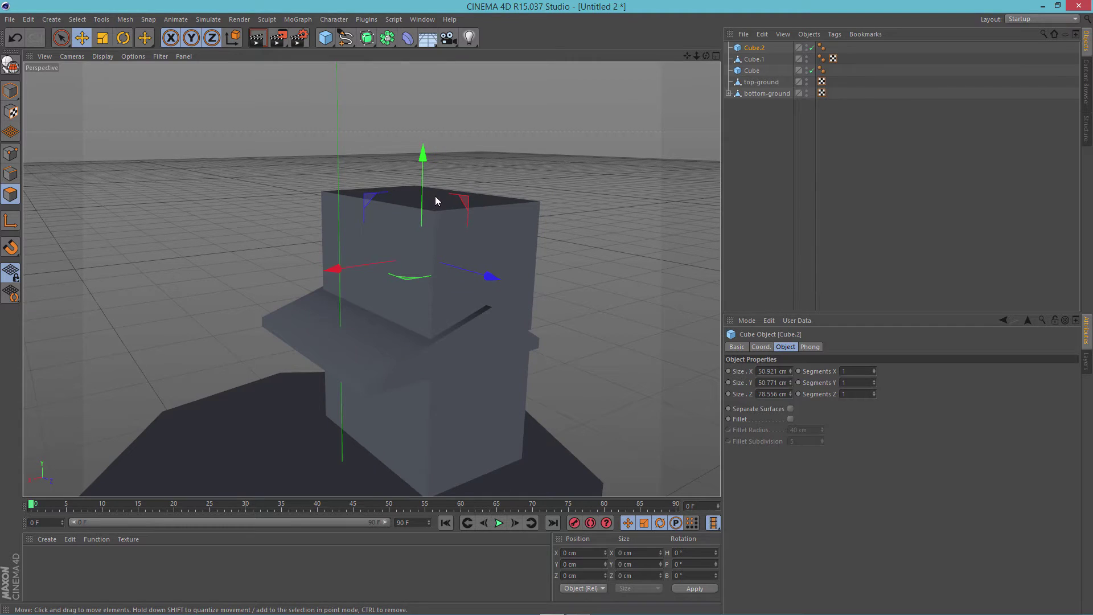
pyautogui.click(11, 91)
pyautogui.moveTo(422, 198); pyautogui.dragTo(443, 251)
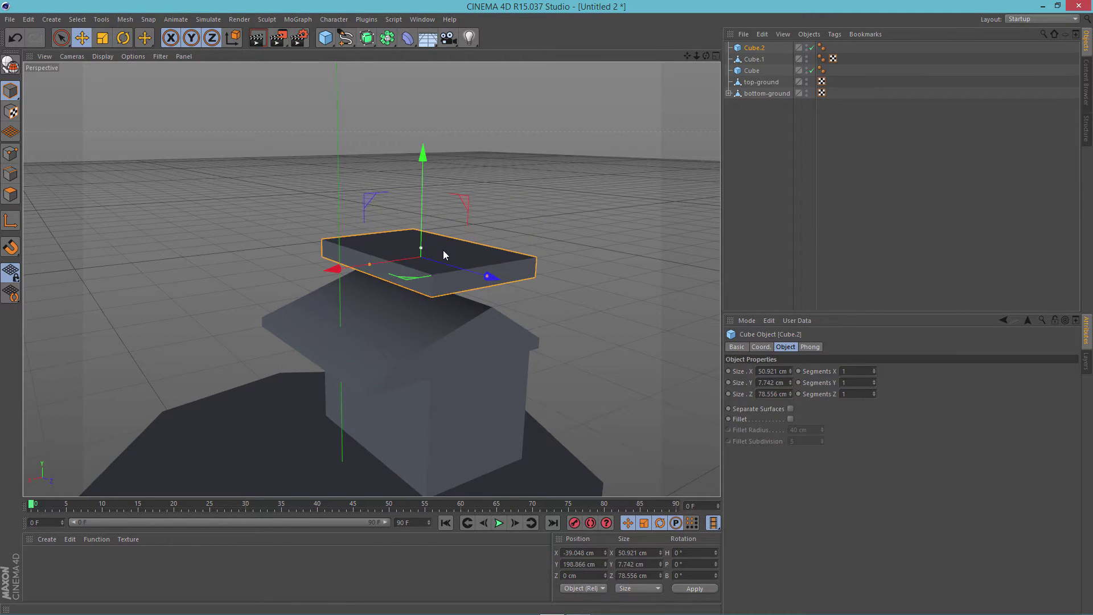
# Lower the slab to the house's base as a floor about 6.3 cm thick and widen it along X to about 68 cm.
pyautogui.keyDown('alt'); pyautogui.moveTo(617, 234); pyautogui.dragTo(477, 304); pyautogui.keyUp('alt')
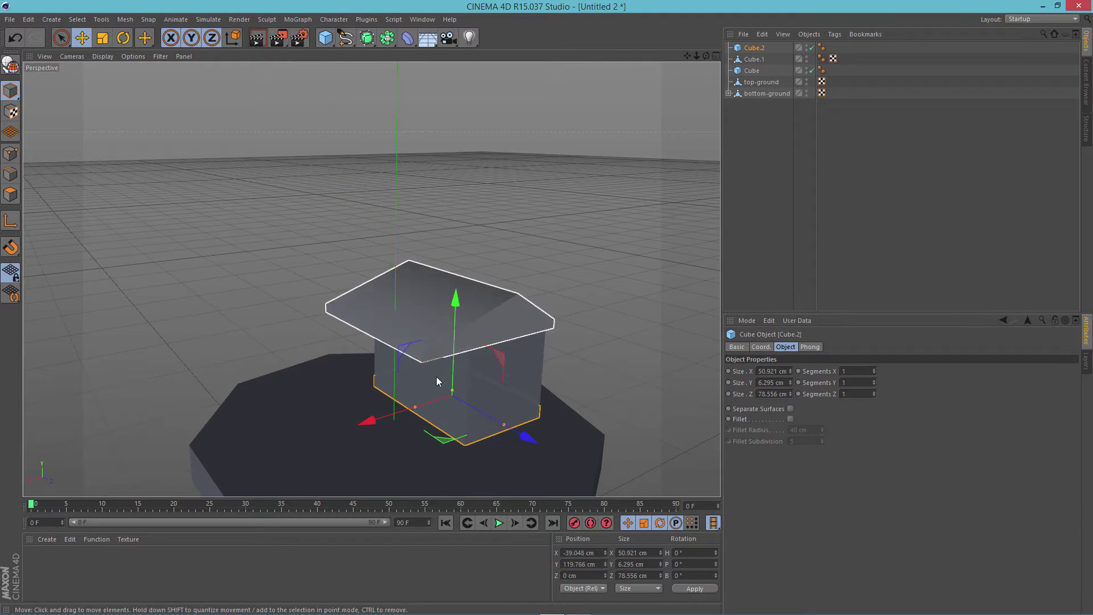
pyautogui.moveTo(413, 413); pyautogui.dragTo(365, 425)
pyautogui.click(591, 327)
pyautogui.keyDown('alt'); pyautogui.moveTo(619, 329); pyautogui.dragTo(584, 301); pyautogui.keyUp('alt')
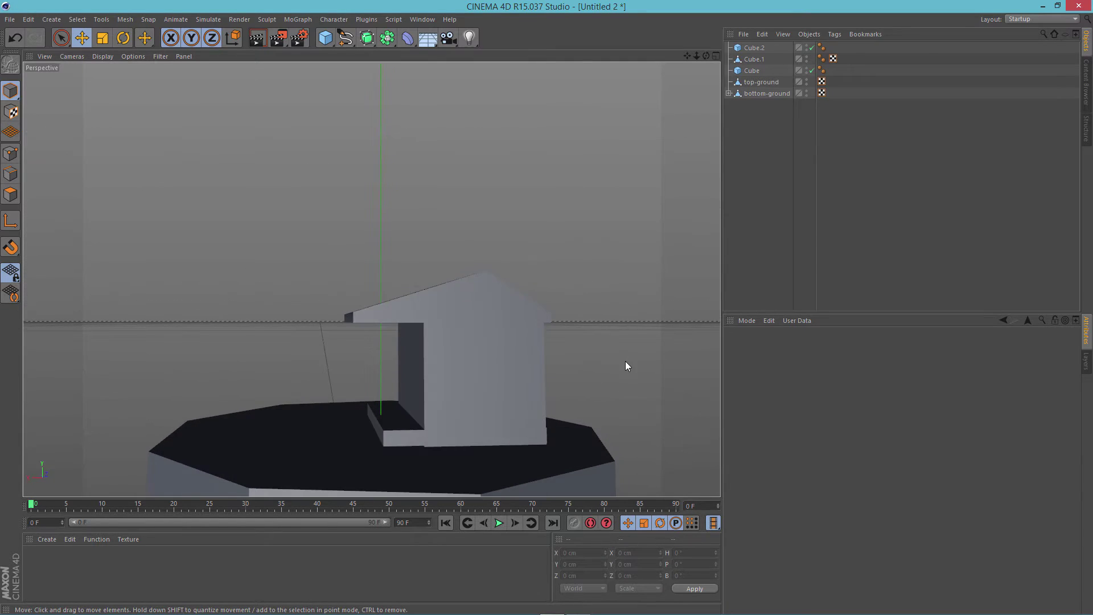
# Lower the floor slab to about Y 119 cm and widen it along X to about 72.5 cm.
pyautogui.scroll(-2, 626, 363)
pyautogui.scroll(2, 630, 361)
pyautogui.click(436, 420)
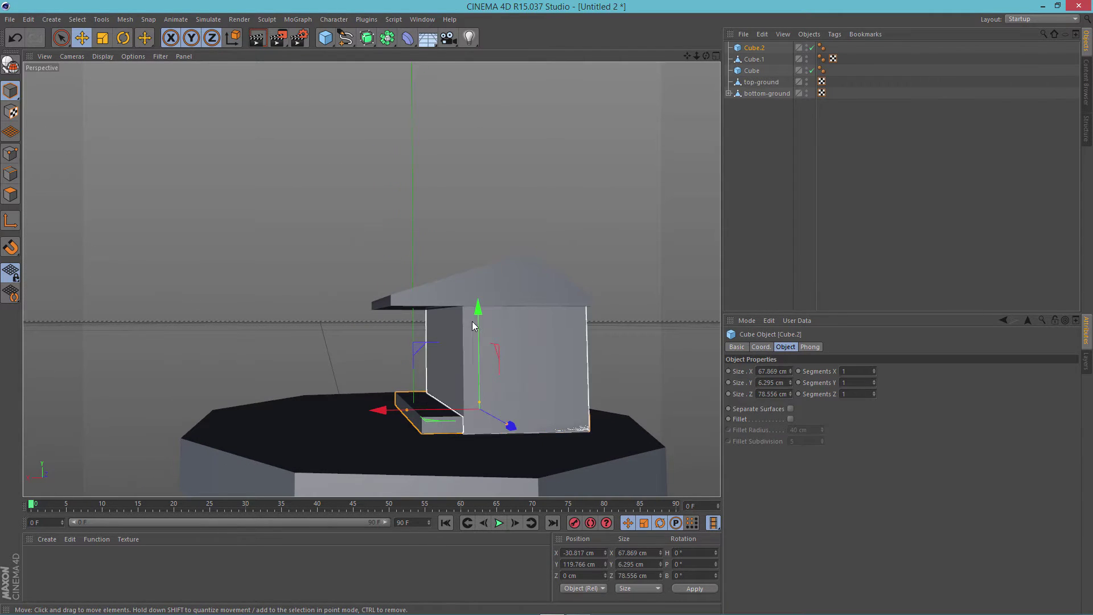
pyautogui.moveTo(474, 318); pyautogui.dragTo(476, 317)
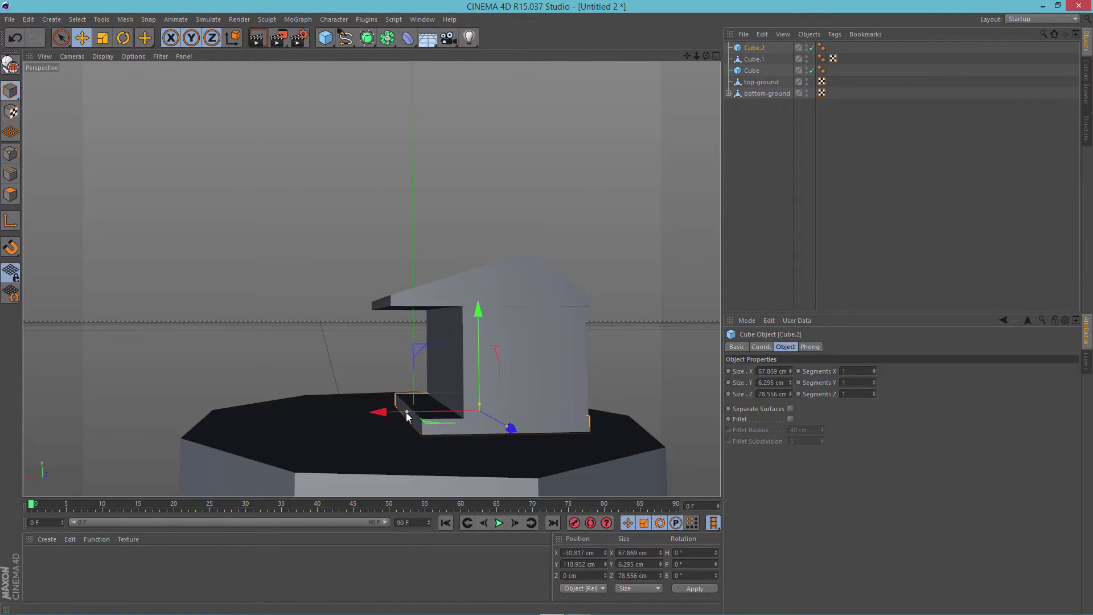
pyautogui.moveTo(402, 416); pyautogui.dragTo(373, 416)
pyautogui.click(680, 352)
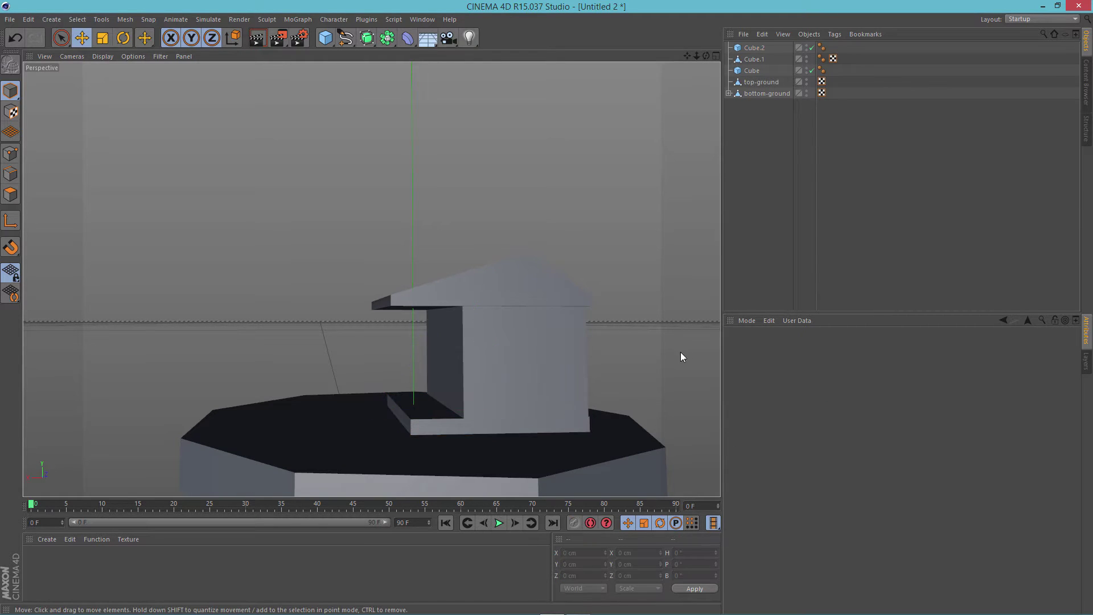
pyautogui.moveTo(680, 351)
pyautogui.keyDown('alt'); pyautogui.mouseDown()
pyautogui.moveTo(555, 374)
pyautogui.moveTo(589, 380)
pyautogui.moveTo(665, 365)
pyautogui.mouseUp(); pyautogui.keyUp('alt')
# Move the floor slab along X to about -18.5 cm so it forms a porch under the roof overhang.
pyautogui.keyDown('alt'); pyautogui.moveTo(470, 437); pyautogui.dragTo(495, 363); pyautogui.keyUp('alt')
pyautogui.click(404, 387)
pyautogui.moveTo(391, 392); pyautogui.dragTo(361, 402)
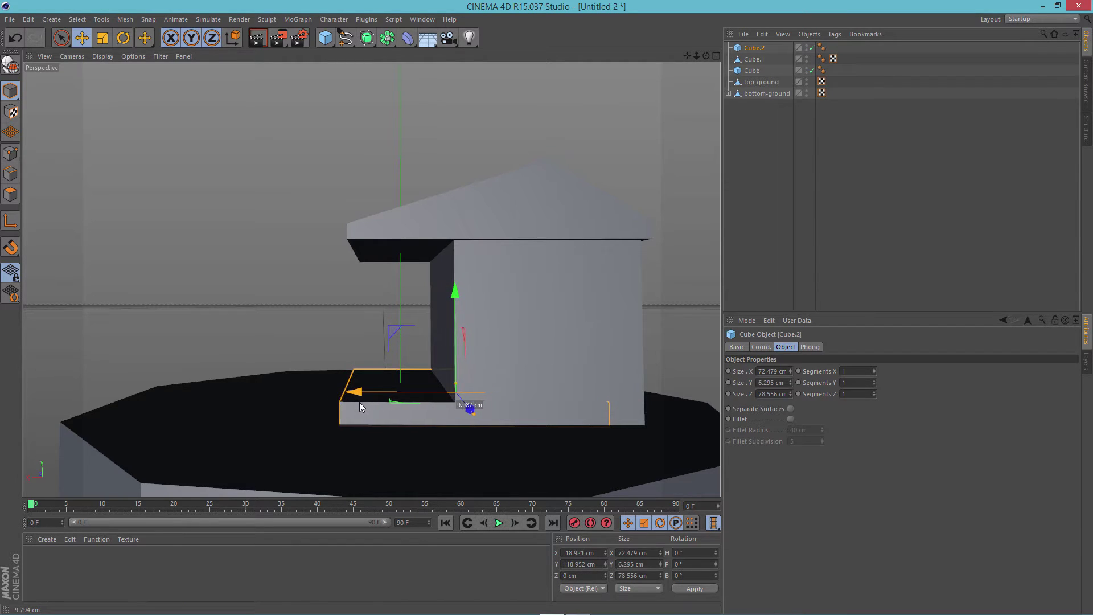
pyautogui.click(288, 337)
pyautogui.keyDown('alt'); pyautogui.moveTo(288, 337); pyautogui.dragTo(543, 313); pyautogui.keyUp('alt')
pyautogui.keyDown('alt'); pyautogui.moveTo(543, 313); pyautogui.dragTo(576, 264, button='right'); pyautogui.keyUp('alt')
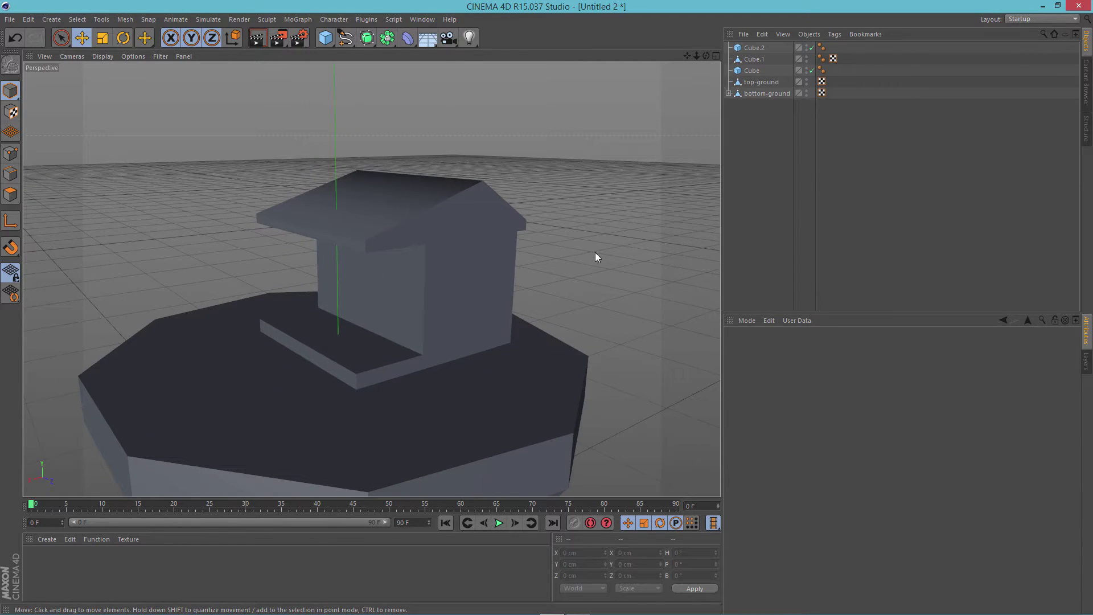
pyautogui.keyDown('alt'); pyautogui.moveTo(588, 249); pyautogui.dragTo(608, 213); pyautogui.keyUp('alt')
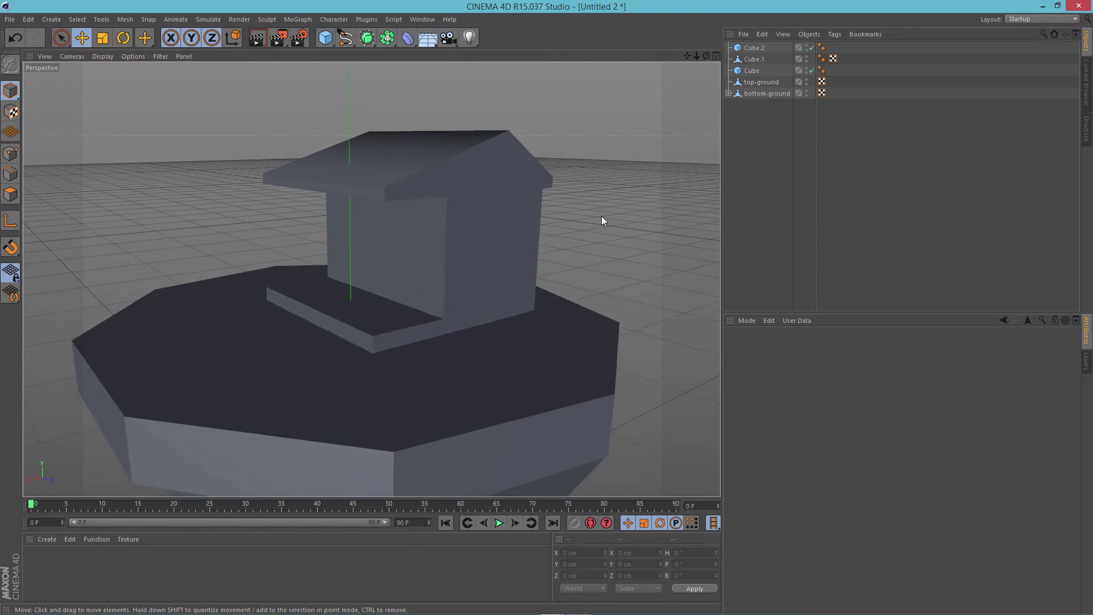
# Add a cylinder primitive to the scene.
pyautogui.scroll(2, 601, 219)
pyautogui.click(328, 41)
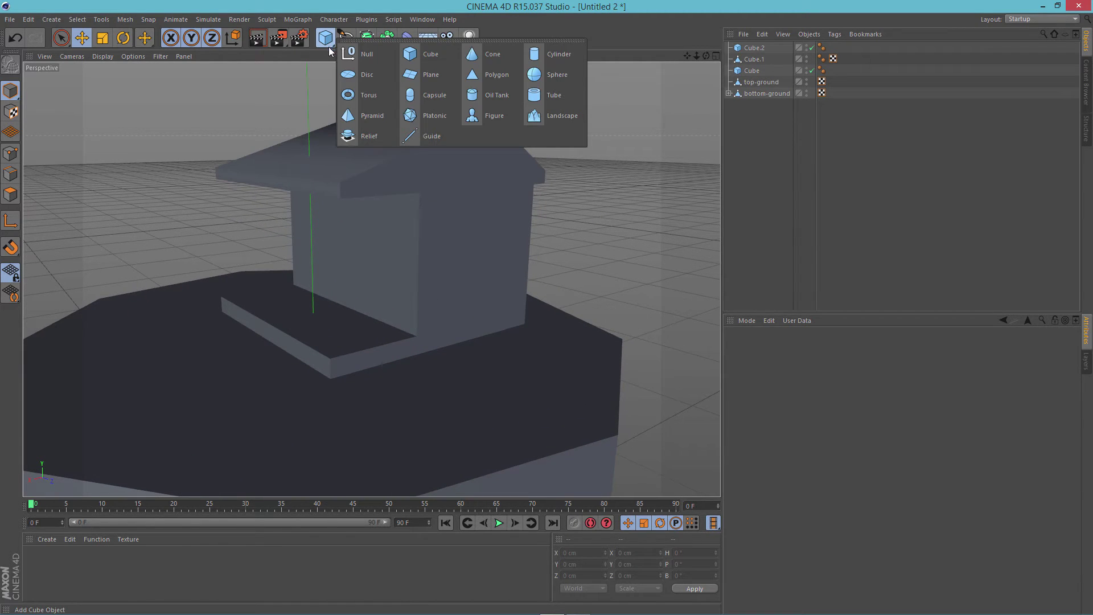
pyautogui.click(552, 57)
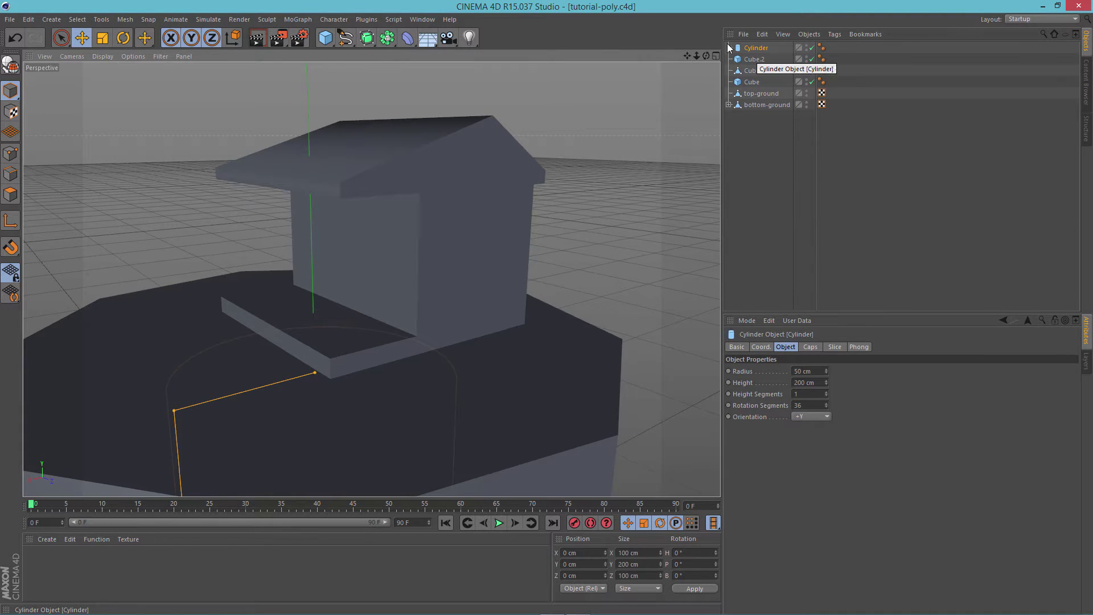
# Customize the palettes by finding the Axis Center command with the filter "axis" and placing it on the main toolbar.
pyautogui.rightClick(640, 37)
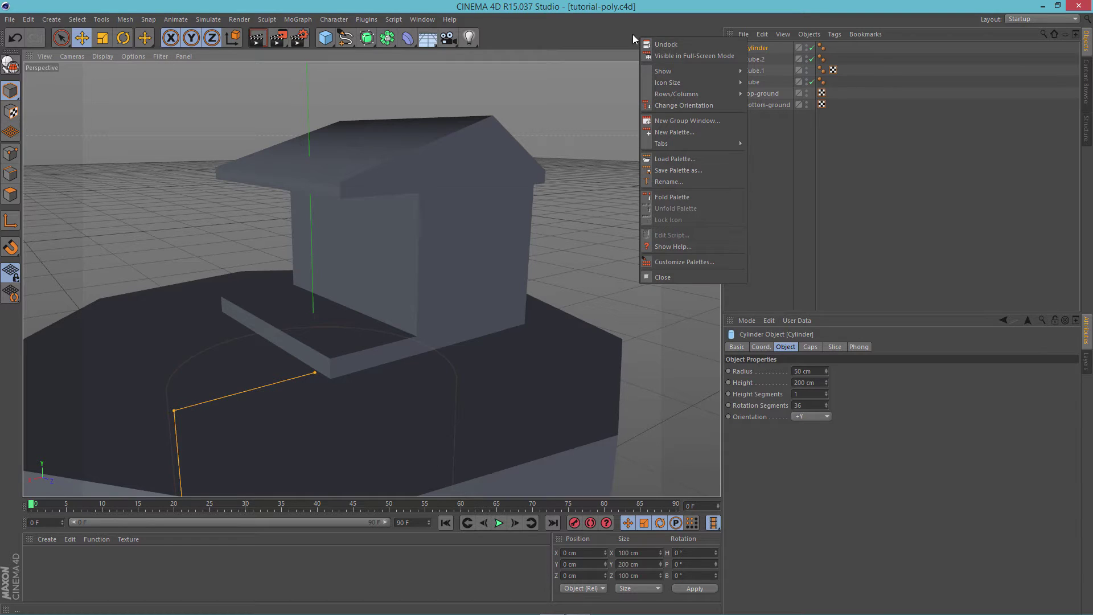
pyautogui.click(689, 261)
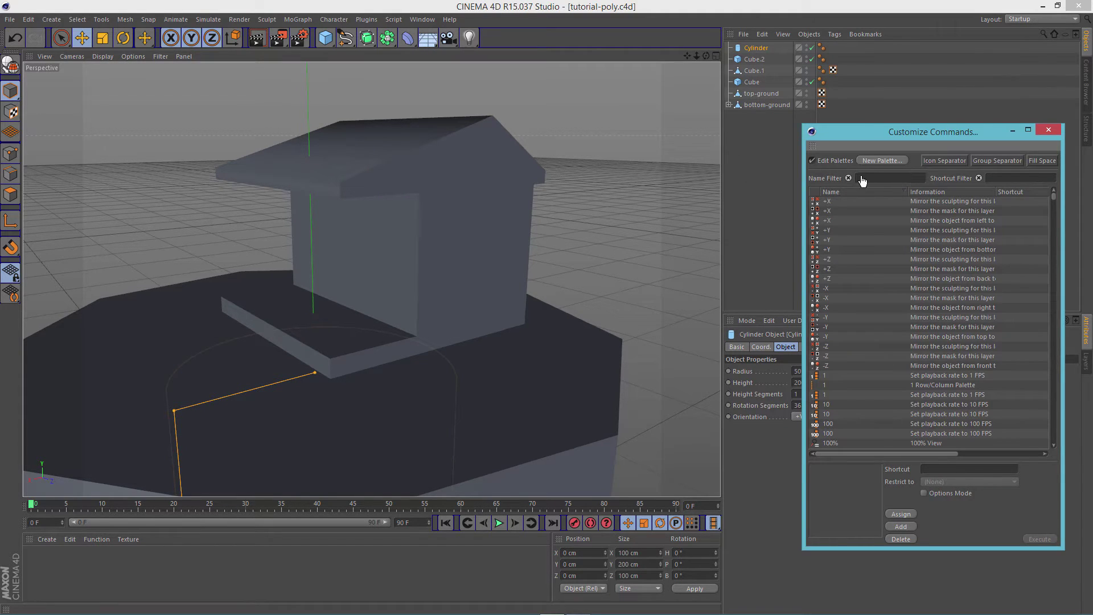
pyautogui.write('axis')
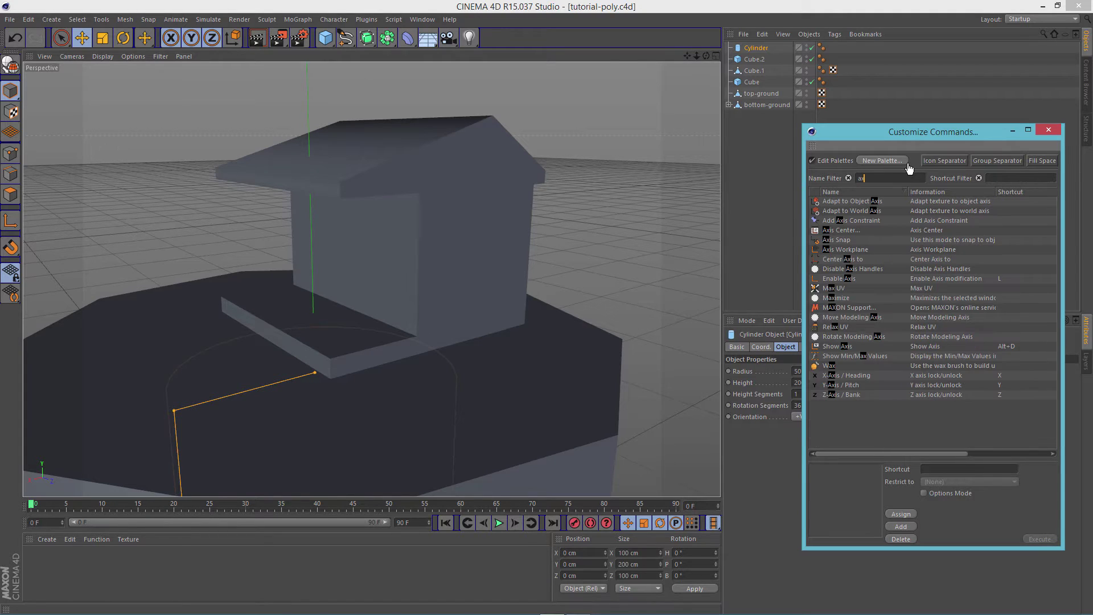
pyautogui.click(848, 231)
pyautogui.moveTo(711, 80); pyautogui.dragTo(709, 36)
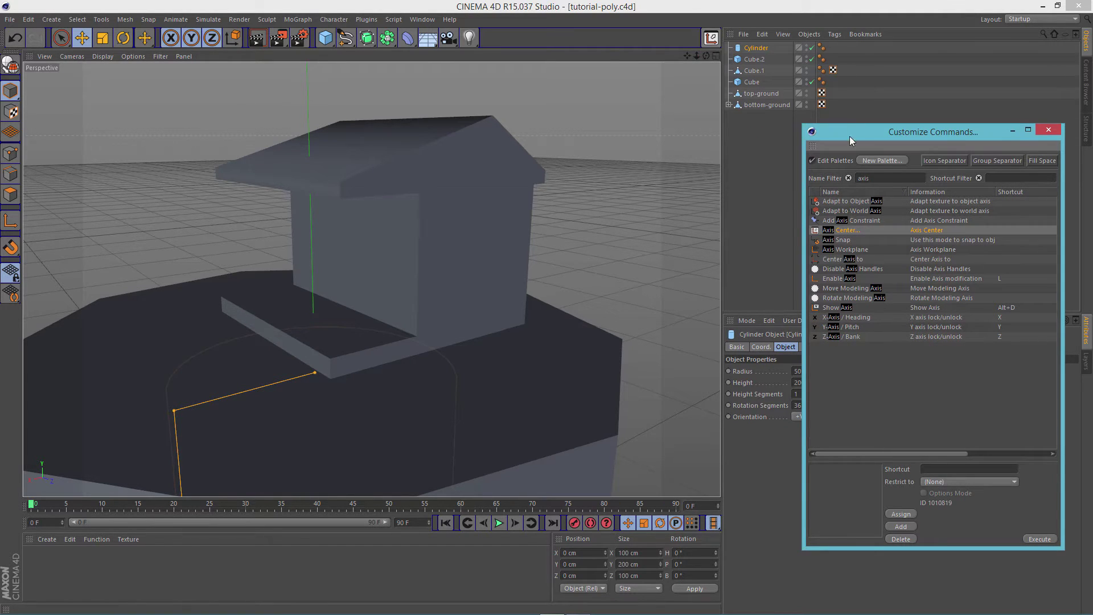
# Filter the commands for "psr", place Reset PSR on the main toolbar beside Axis Center, and close the command customization.
pyautogui.press('BackSpace')
pyautogui.press('BackSpace')
pyautogui.press('BackSpace')
pyautogui.press('BackSpace')
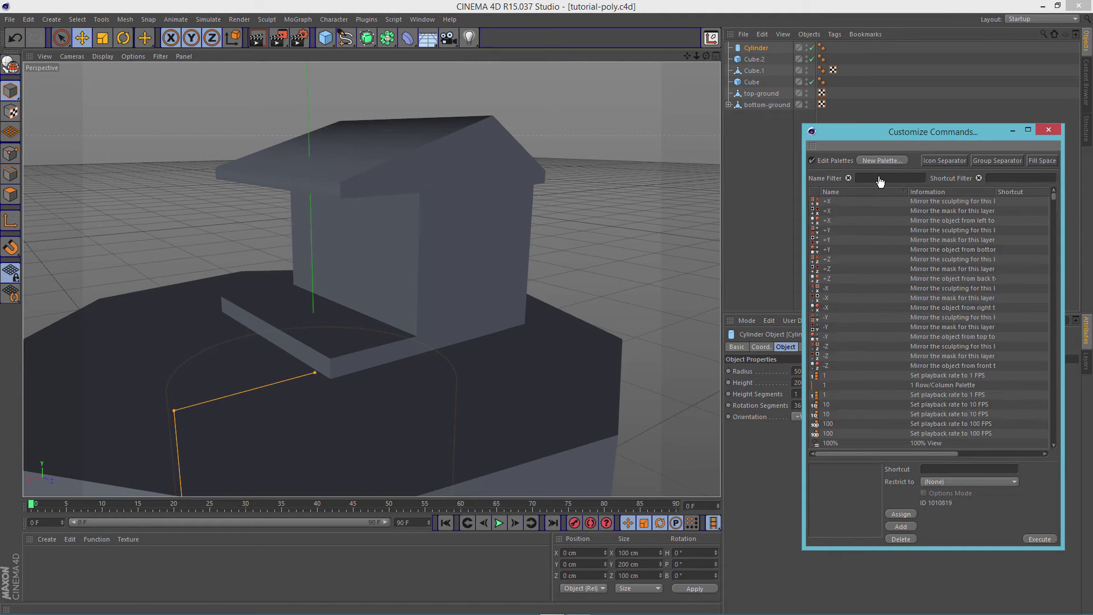
pyautogui.write('psr')
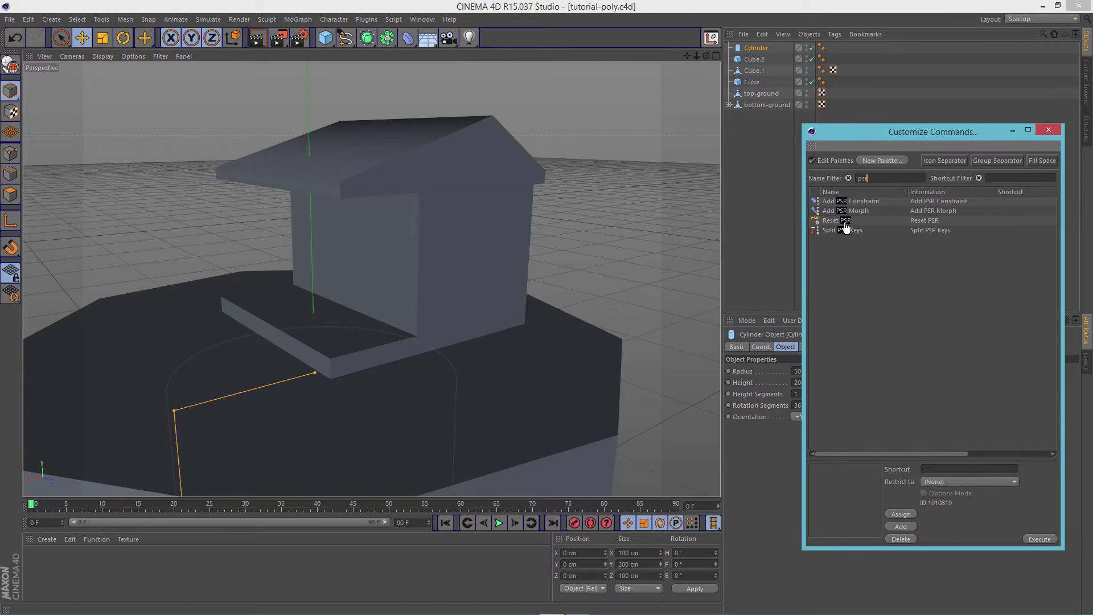
pyautogui.moveTo(846, 227); pyautogui.dragTo(809, 192)
pyautogui.moveTo(688, 43); pyautogui.dragTo(690, 41)
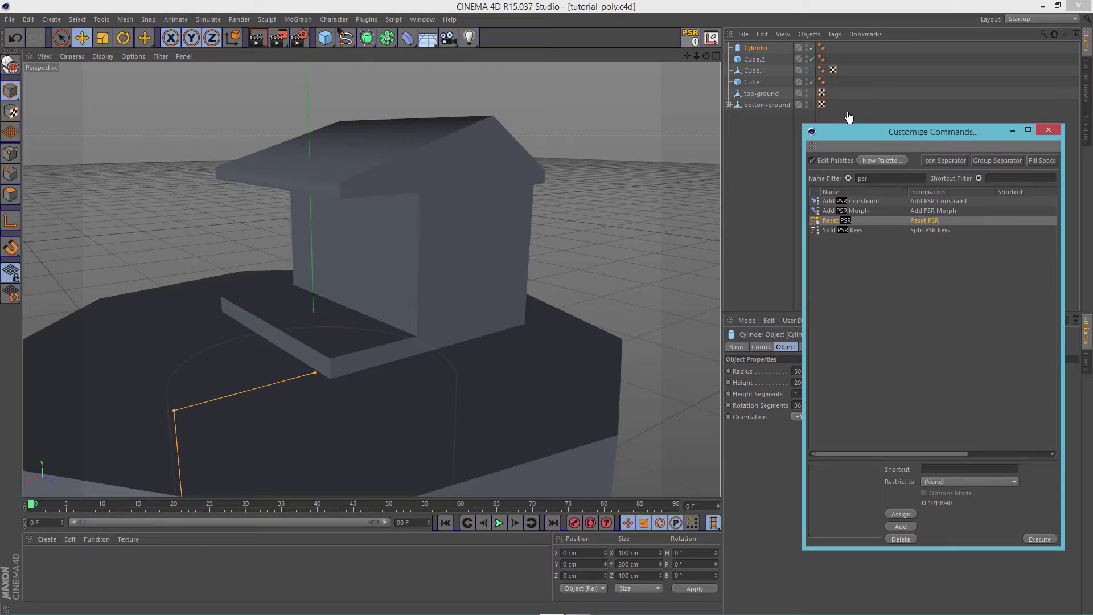
pyautogui.click(1048, 130)
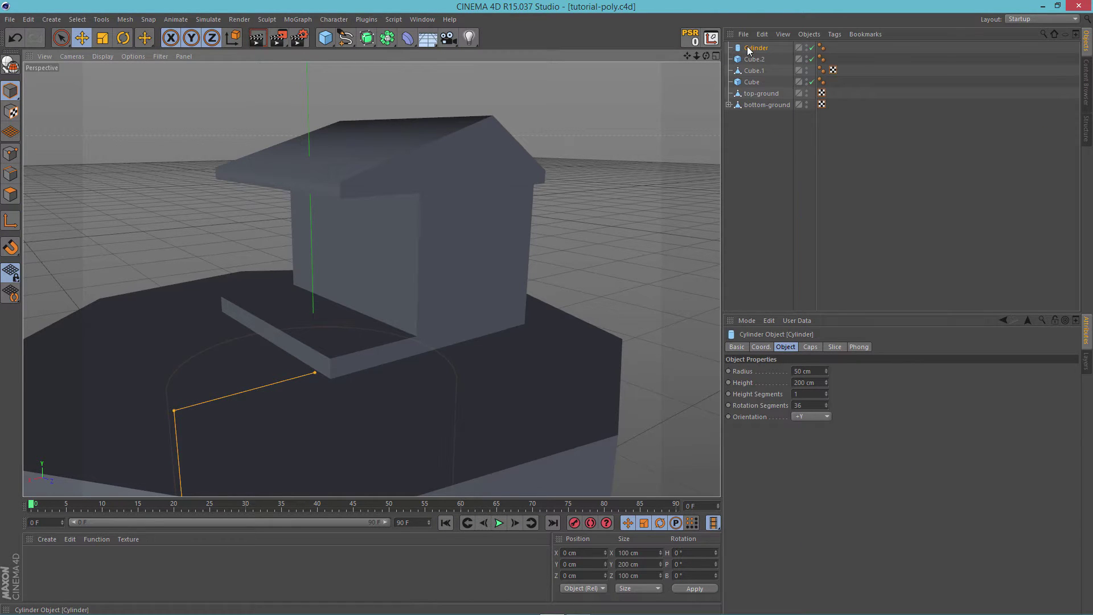
# Make the cylinder a child of the porch slab Cube.2 and reset its PSR to centre it on the slab.
pyautogui.moveTo(750, 51); pyautogui.dragTo(762, 62)
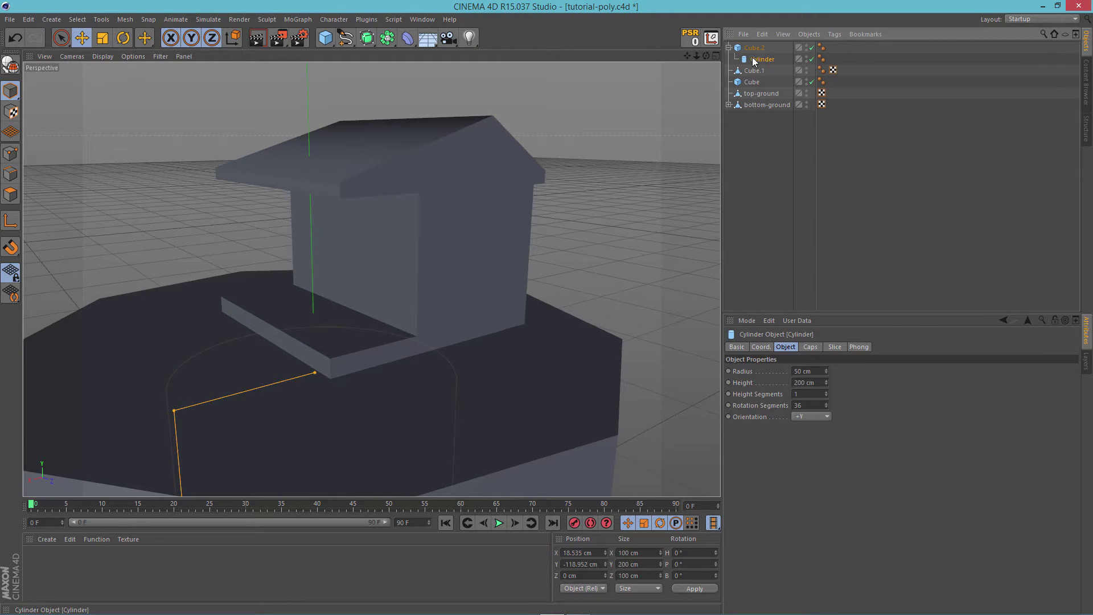
pyautogui.click(694, 41)
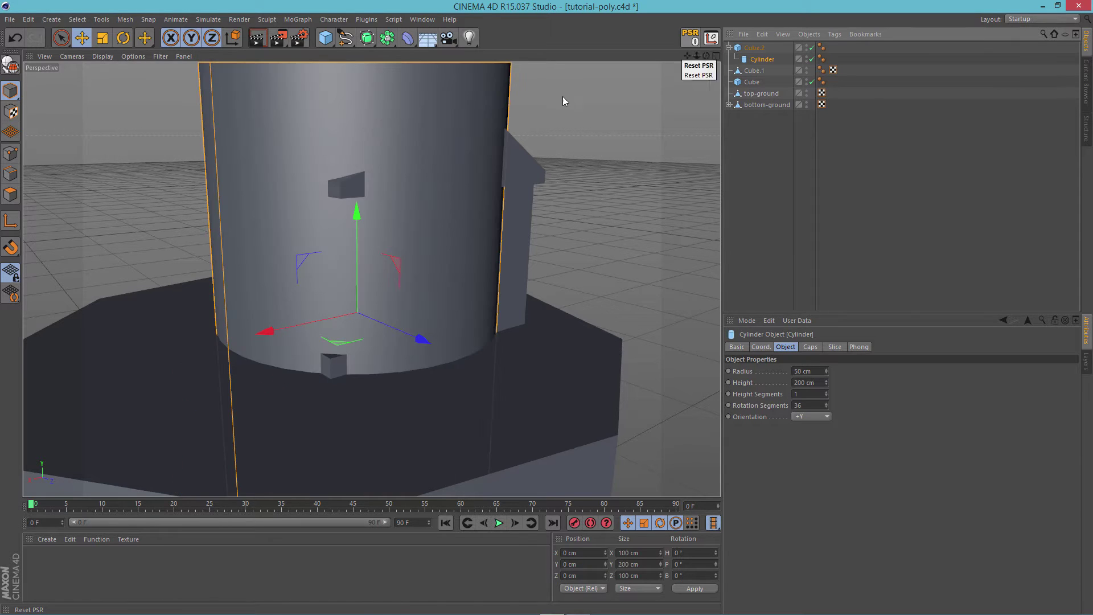
pyautogui.scroll(-4, 589, 219)
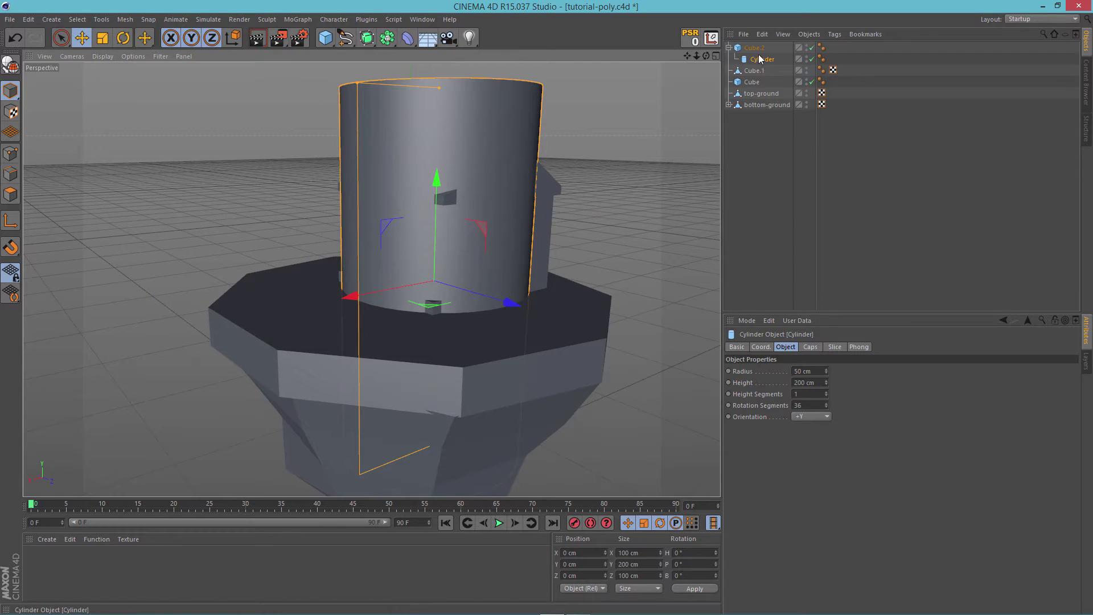
# Take the cylinder out of the porch slab's hierarchy and shift it away from the island along X to about 248 cm.
pyautogui.moveTo(761, 59); pyautogui.dragTo(759, 67)
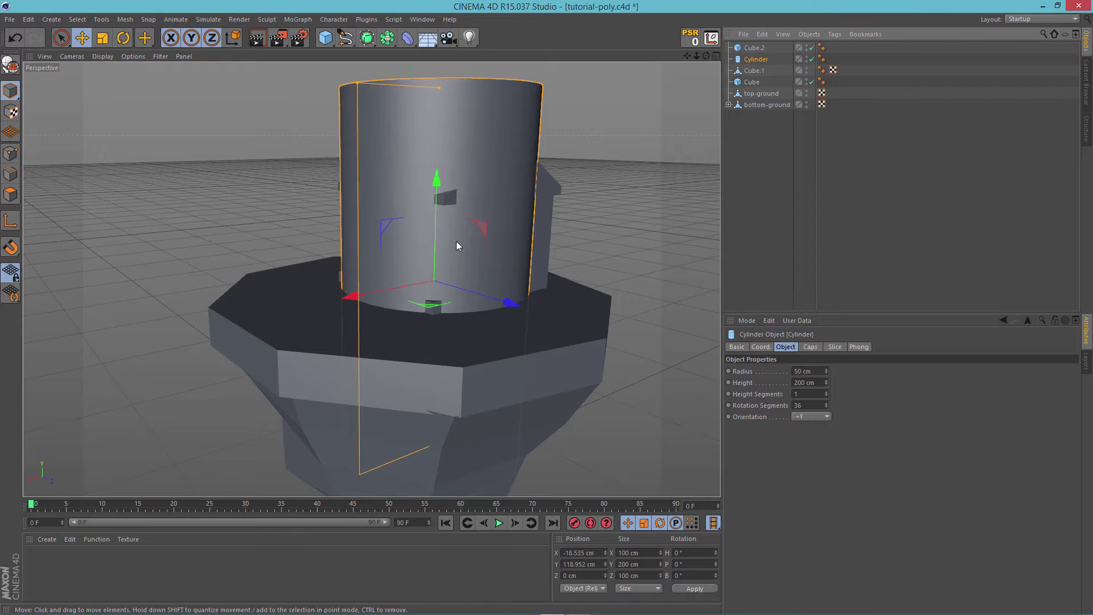
pyautogui.moveTo(350, 296)
pyautogui.mouseDown()
pyautogui.moveTo(324, 297)
pyautogui.moveTo(541, 308)
pyautogui.mouseUp()
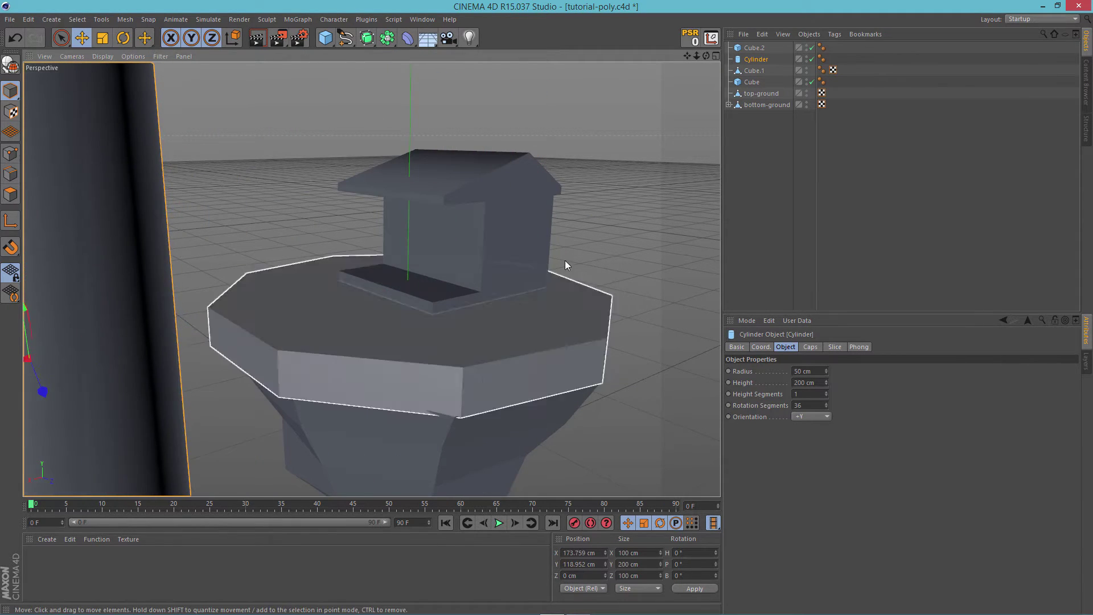
pyautogui.keyDown('alt'); pyautogui.moveTo(577, 258); pyautogui.dragTo(523, 308, button='right'); pyautogui.keyUp('alt')
pyautogui.moveTo(145, 347); pyautogui.dragTo(43, 367)
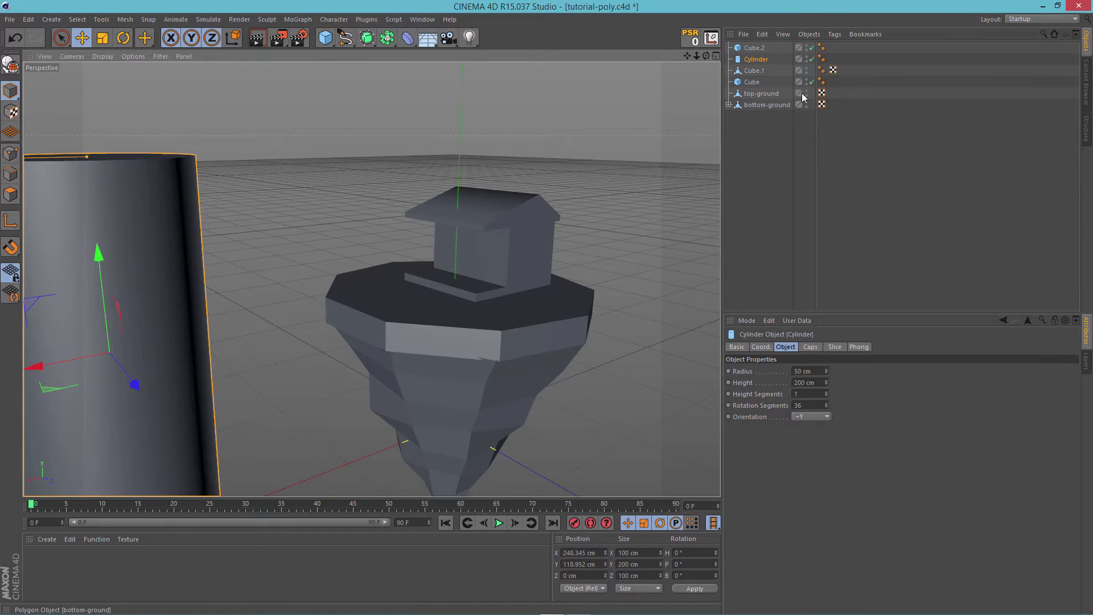
# Parent the cylinder under Cube.2, reset its PSR to centre it on the slab, and take it back out of the hierarchy.
pyautogui.moveTo(763, 61); pyautogui.dragTo(760, 49)
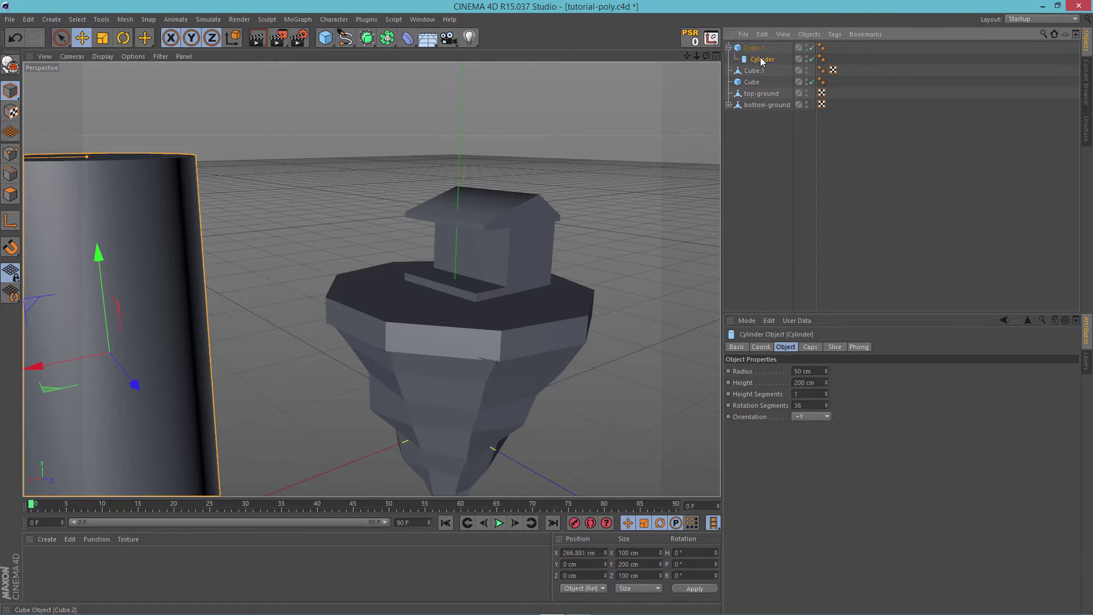
pyautogui.click(691, 37)
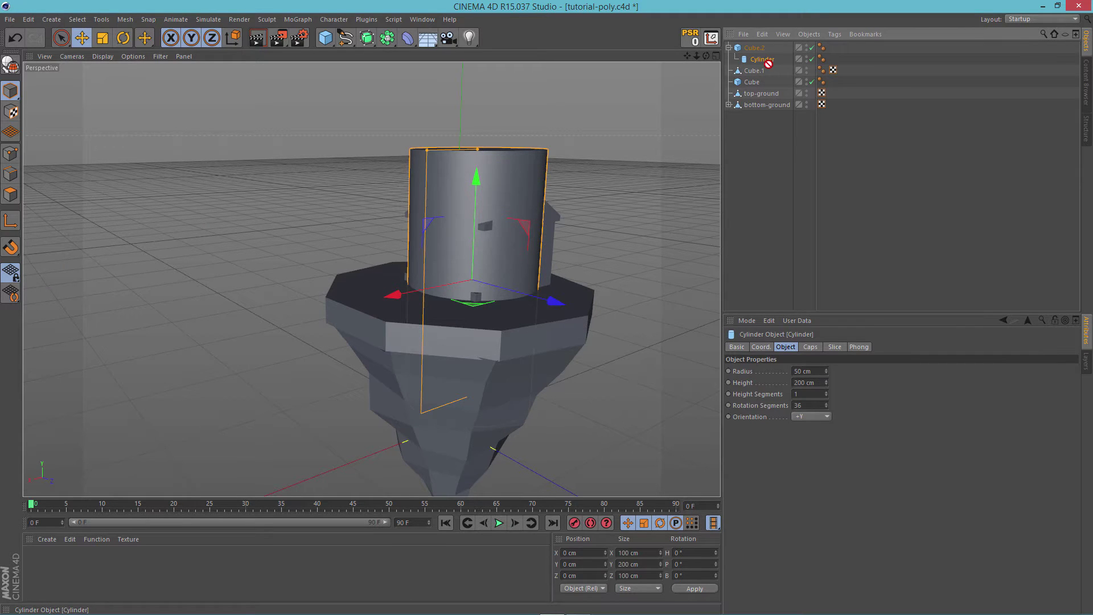
pyautogui.keyDown('alt'); pyautogui.moveTo(668, 182); pyautogui.dragTo(581, 210); pyautogui.keyUp('alt')
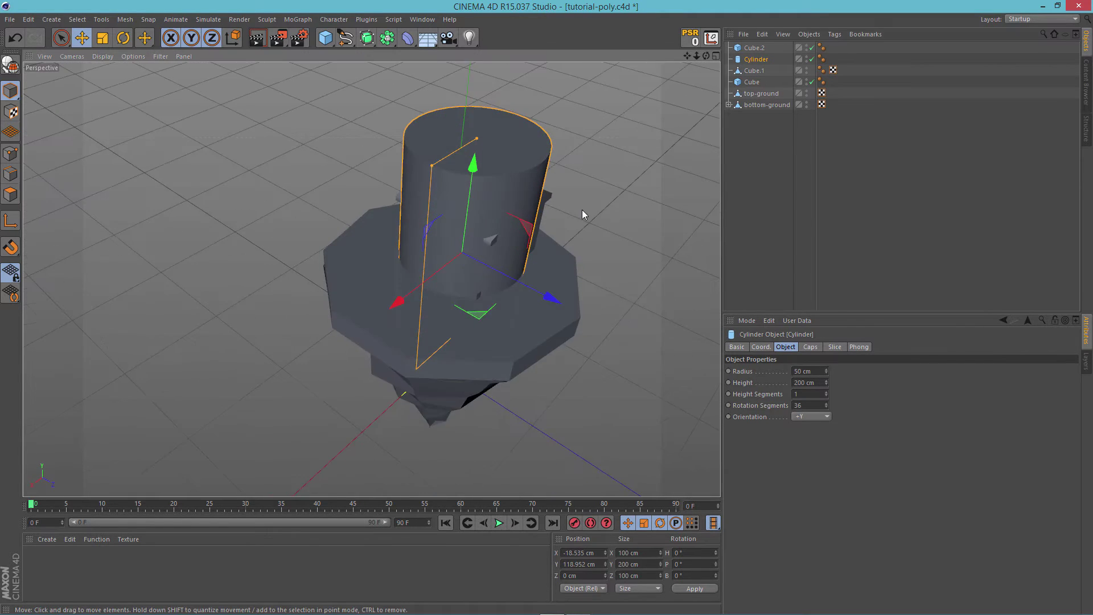
# Shrink the cylinder to a radius of about 5.5 cm and height of about 56 cm, and slide it along X towards the porch front.
pyautogui.scroll(4, 582, 210)
pyautogui.moveTo(345, 142); pyautogui.dragTo(431, 231)
pyautogui.scroll(5, 548, 240)
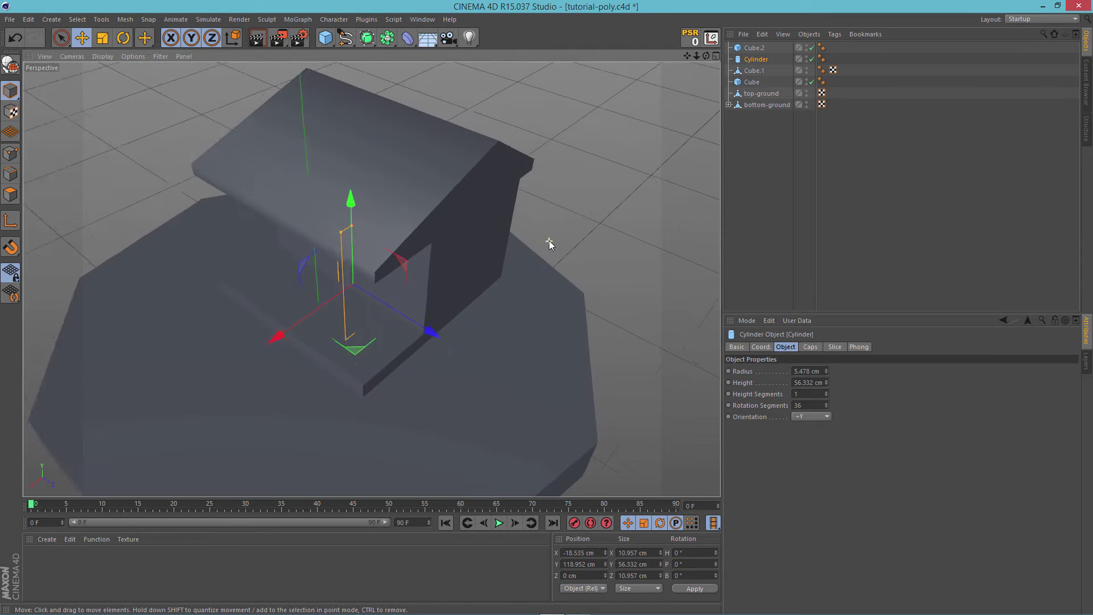
pyautogui.moveTo(271, 327); pyautogui.dragTo(200, 377)
pyautogui.press('space')
pyautogui.moveTo(528, 272); pyautogui.dragTo(530, 219)
pyautogui.press('space')
pyautogui.press('space')
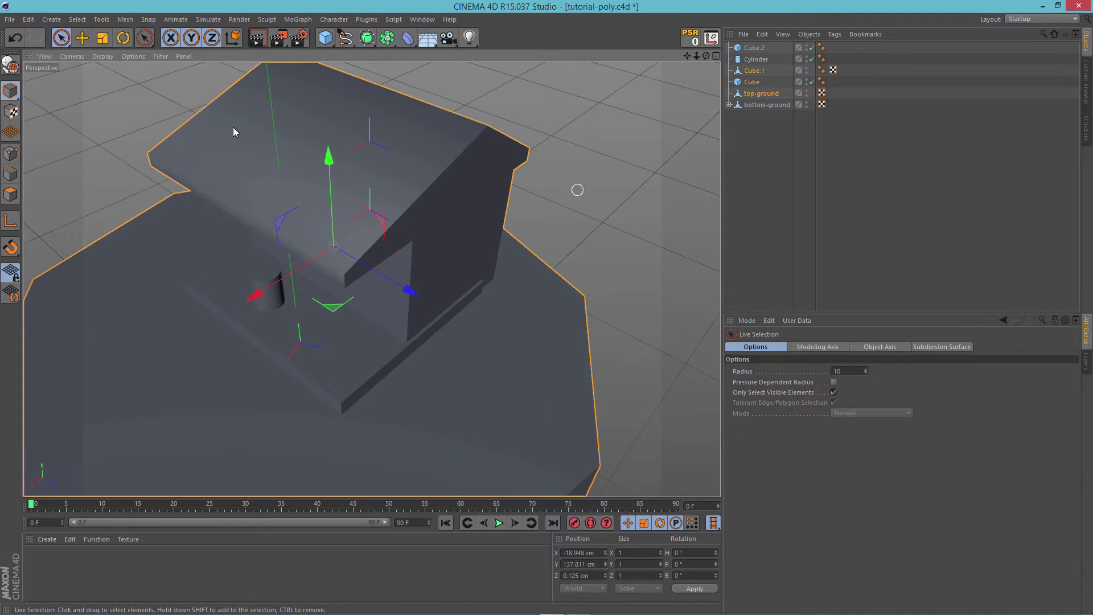
pyautogui.click(83, 38)
pyautogui.keyDown('alt'); pyautogui.moveTo(630, 251); pyautogui.dragTo(367, 356); pyautogui.keyUp('alt')
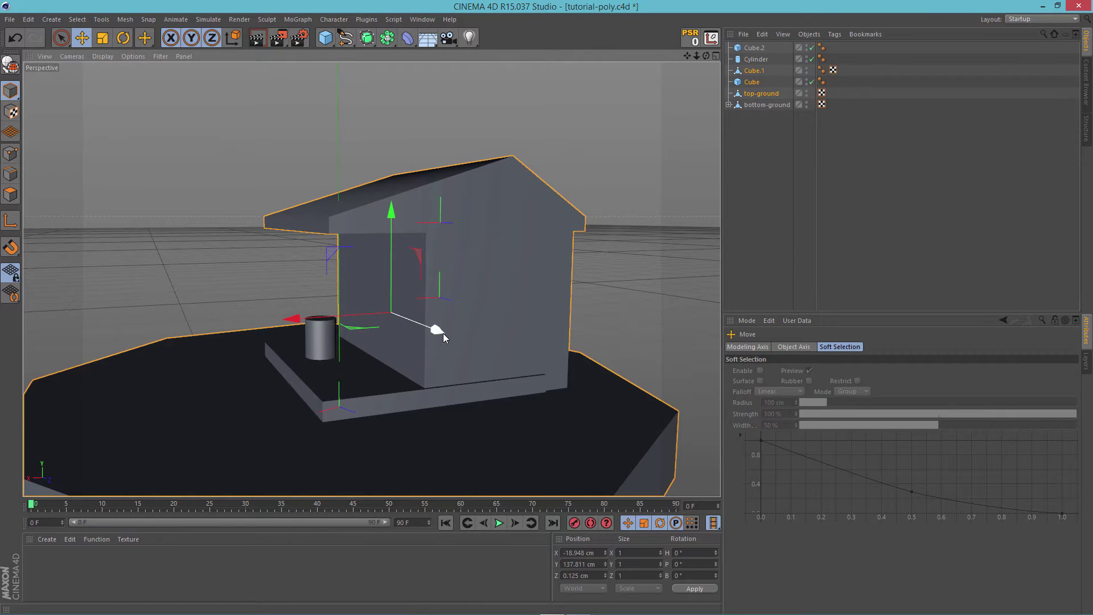
pyautogui.moveTo(443, 333); pyautogui.dragTo(478, 368)
pyautogui.hotkey('ctrl', 'z')
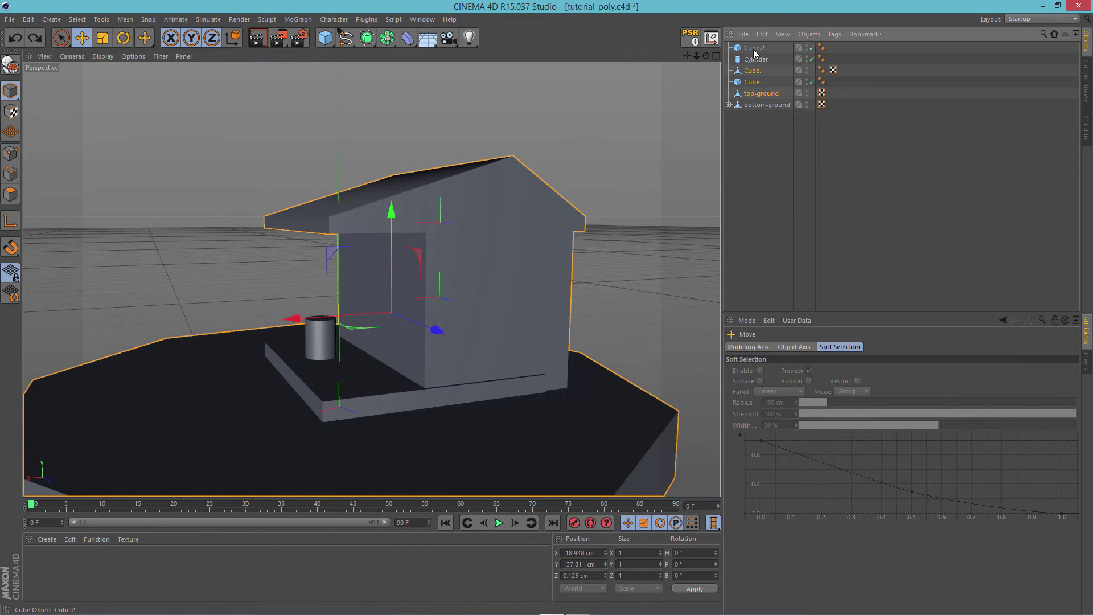
# Move the cylinder to about Z 18 cm and raise it to about Y 141 cm so it stands between the porch slab and roof.
pyautogui.click(756, 59)
pyautogui.moveTo(354, 434); pyautogui.dragTo(389, 462)
pyautogui.moveTo(344, 319); pyautogui.dragTo(350, 213)
pyautogui.keyDown('alt'); pyautogui.moveTo(418, 273); pyautogui.dragTo(525, 267); pyautogui.keyUp('alt')
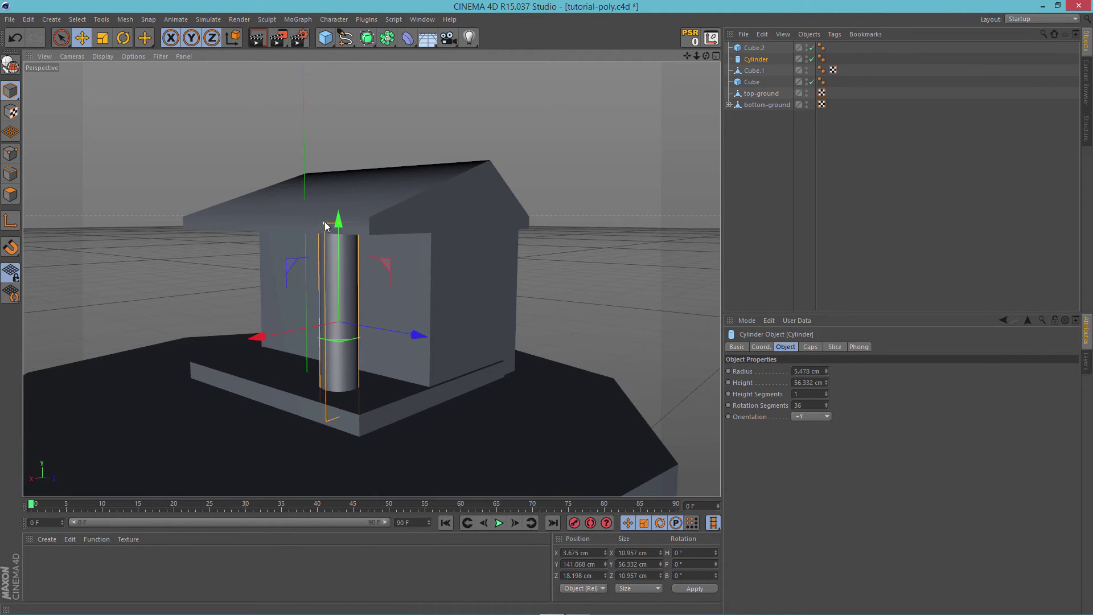
# Thin the cylinder to a radius of about 2.75 cm and move it to the porch's front corner at about X 12 cm, Z 30 cm.
pyautogui.moveTo(324, 226); pyautogui.dragTo(333, 226)
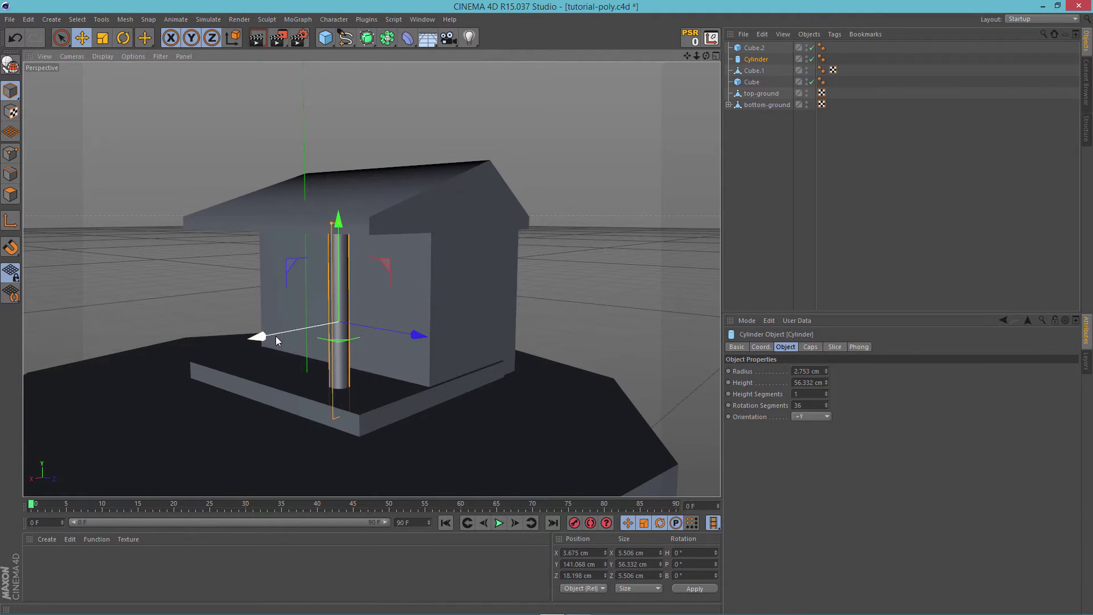
pyautogui.moveTo(256, 336); pyautogui.dragTo(239, 345)
pyautogui.moveTo(390, 348); pyautogui.dragTo(429, 368)
# Duplicate the porch post and place the copy at the slab's opposite front corner, at about Z -31 cm.
pyautogui.click(603, 267)
pyautogui.keyDown('alt'); pyautogui.moveTo(604, 267); pyautogui.dragTo(265, 360); pyautogui.keyUp('alt')
pyautogui.click(410, 320)
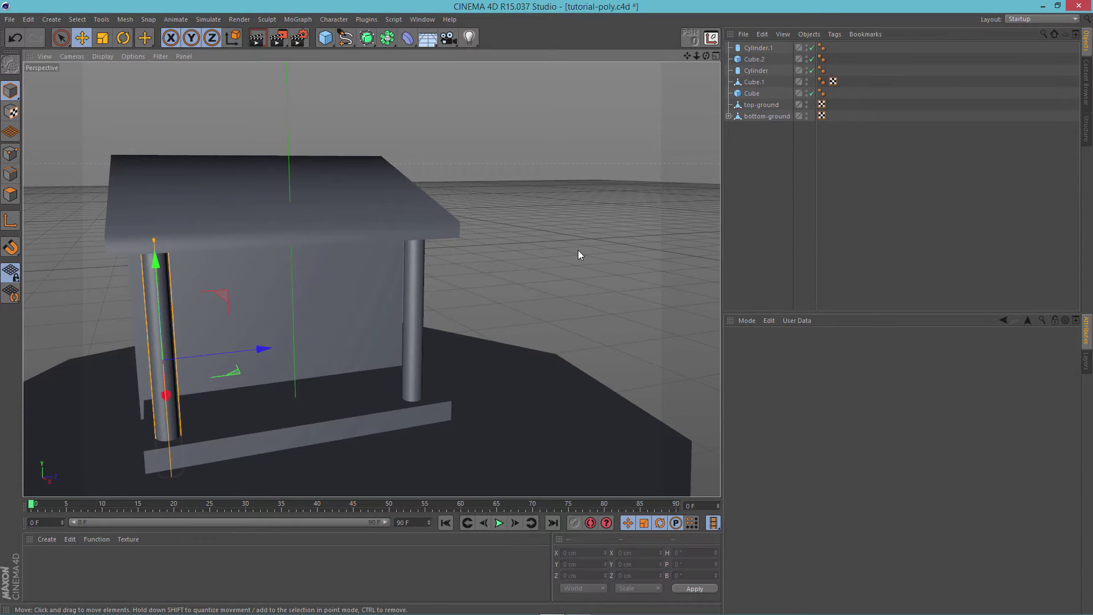
pyautogui.click(578, 250)
pyautogui.keyDown('alt'); pyautogui.moveTo(578, 250); pyautogui.dragTo(524, 324); pyautogui.keyUp('alt')
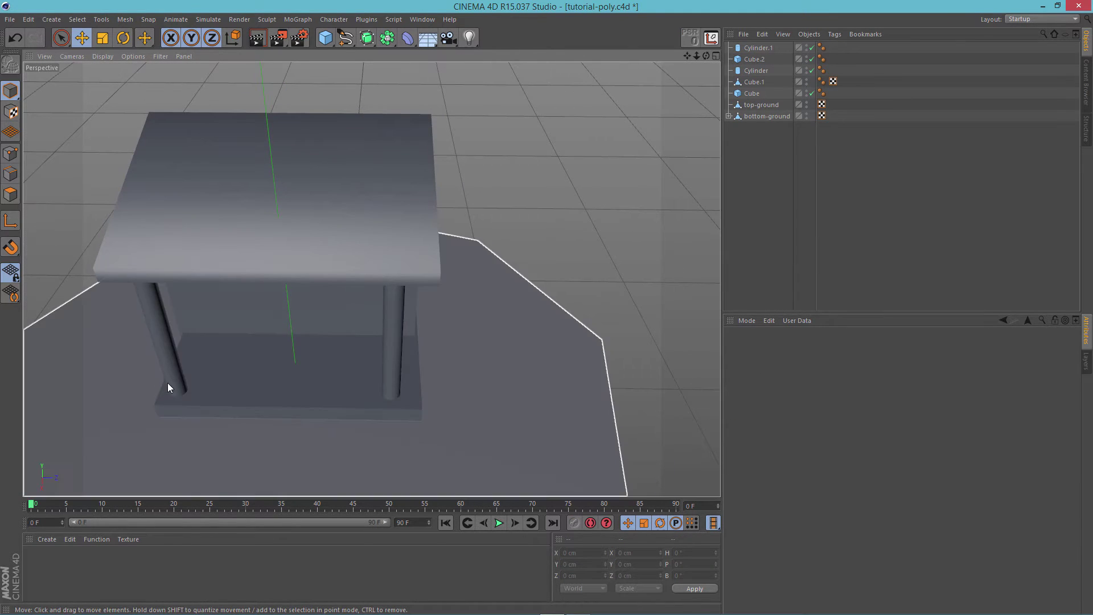
pyautogui.click(171, 381)
pyautogui.moveTo(263, 346); pyautogui.dragTo(333, 345)
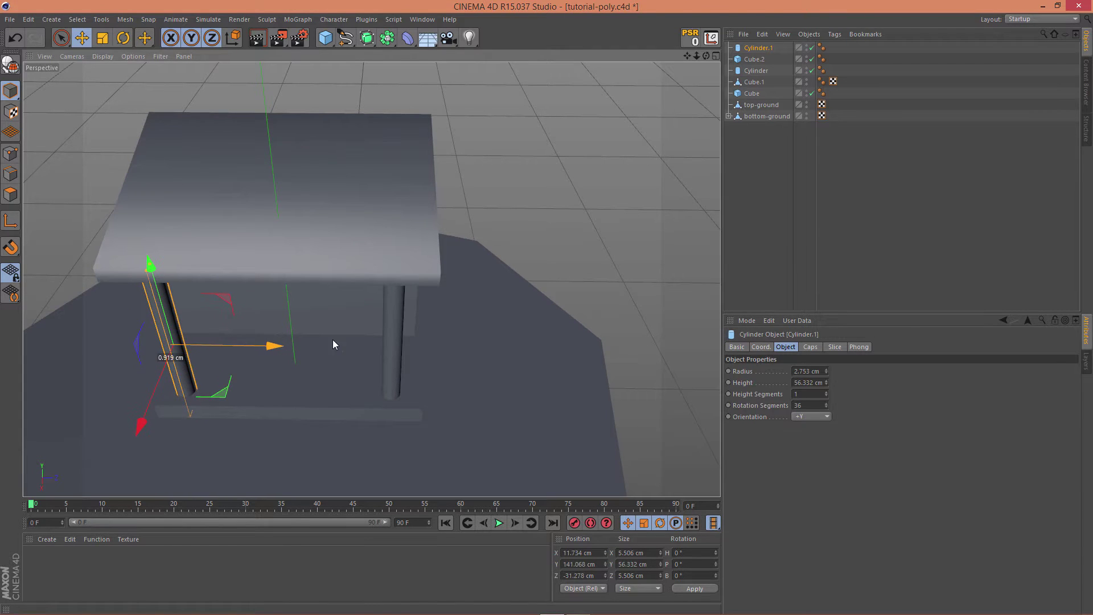
# Nudge the porch slab Cube.2 along Z to about -1 cm so its side lines up with the house wall.
pyautogui.click(552, 305)
pyautogui.keyDown('alt'); pyautogui.moveTo(553, 305); pyautogui.dragTo(285, 267); pyautogui.keyUp('alt')
pyautogui.click(451, 250)
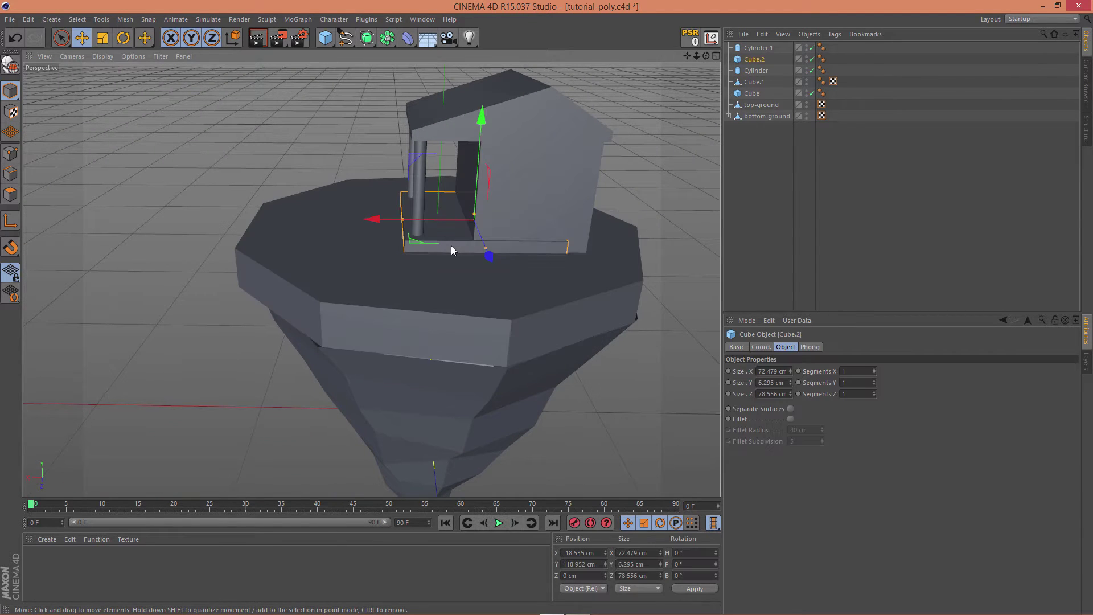
pyautogui.scroll(2, 453, 247)
pyautogui.moveTo(489, 249); pyautogui.dragTo(486, 249)
pyautogui.hotkey('ctrl', 'z')
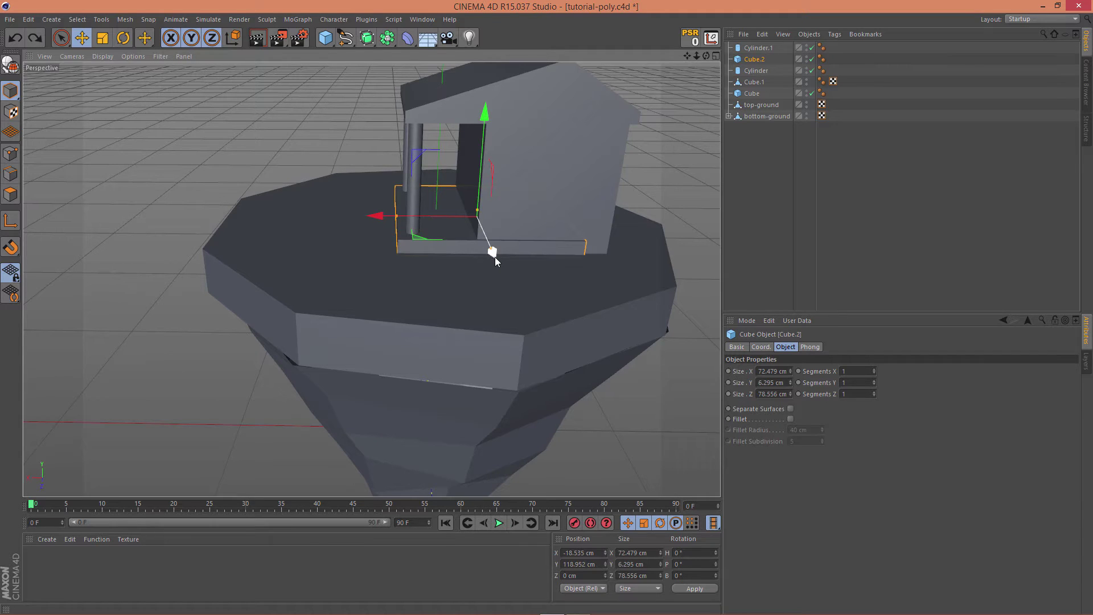
pyautogui.moveTo(494, 258); pyautogui.dragTo(493, 257)
pyautogui.keyDown('alt'); pyautogui.moveTo(507, 298); pyautogui.dragTo(527, 303); pyautogui.keyUp('alt')
pyautogui.keyDown('alt'); pyautogui.moveTo(415, 310); pyautogui.dragTo(538, 285); pyautogui.keyUp('alt')
pyautogui.keyDown('alt'); pyautogui.moveTo(440, 314); pyautogui.dragTo(503, 287); pyautogui.keyUp('alt')
pyautogui.click(586, 212)
pyautogui.keyDown('alt'); pyautogui.moveTo(585, 211); pyautogui.dragTo(362, 231); pyautogui.keyUp('alt')
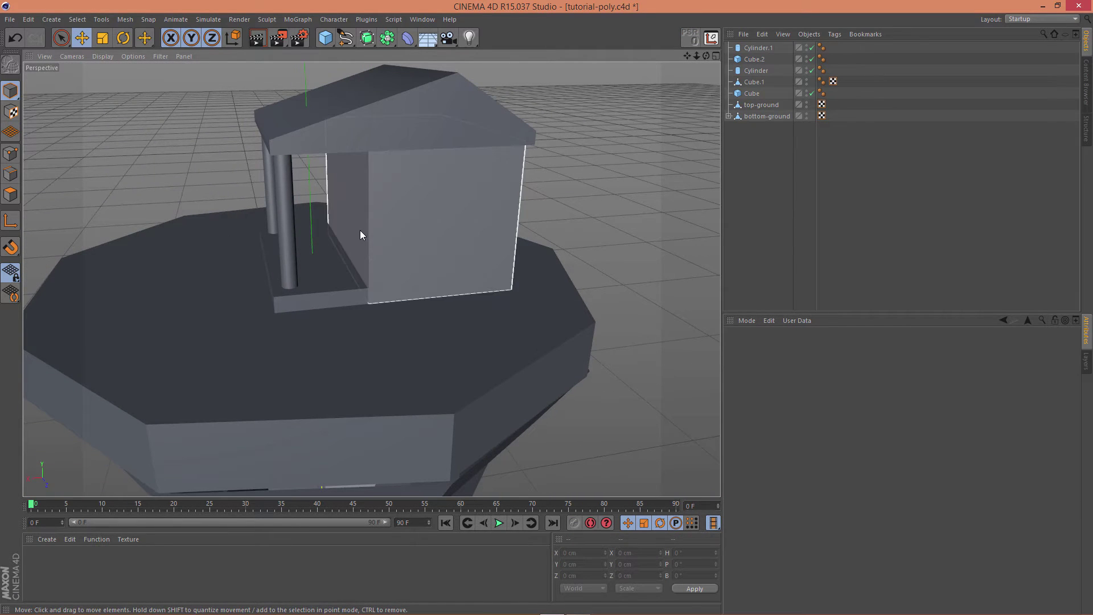
# Rename the porch slab Cube.2 as porch.
pyautogui.click(744, 50)
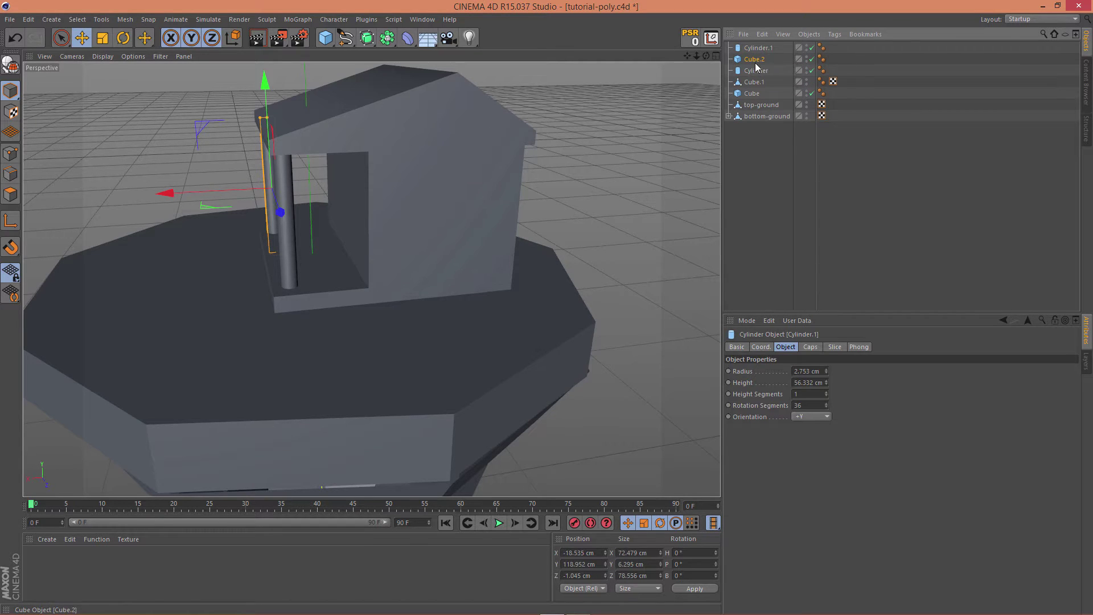
pyautogui.click(756, 60)
pyautogui.doubleClick(756, 59)
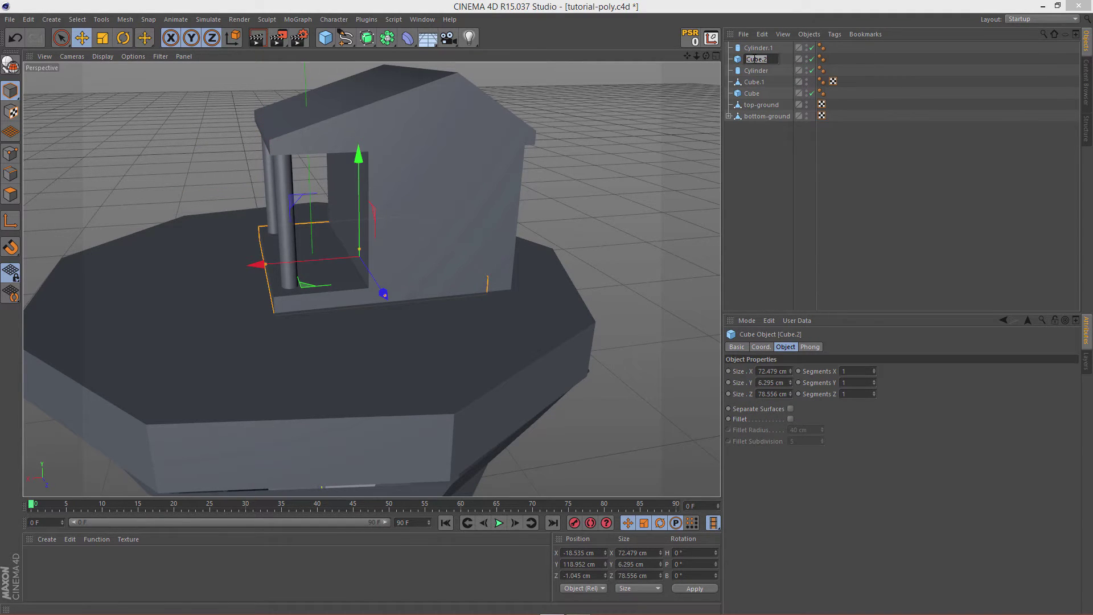
pyautogui.press('Return')
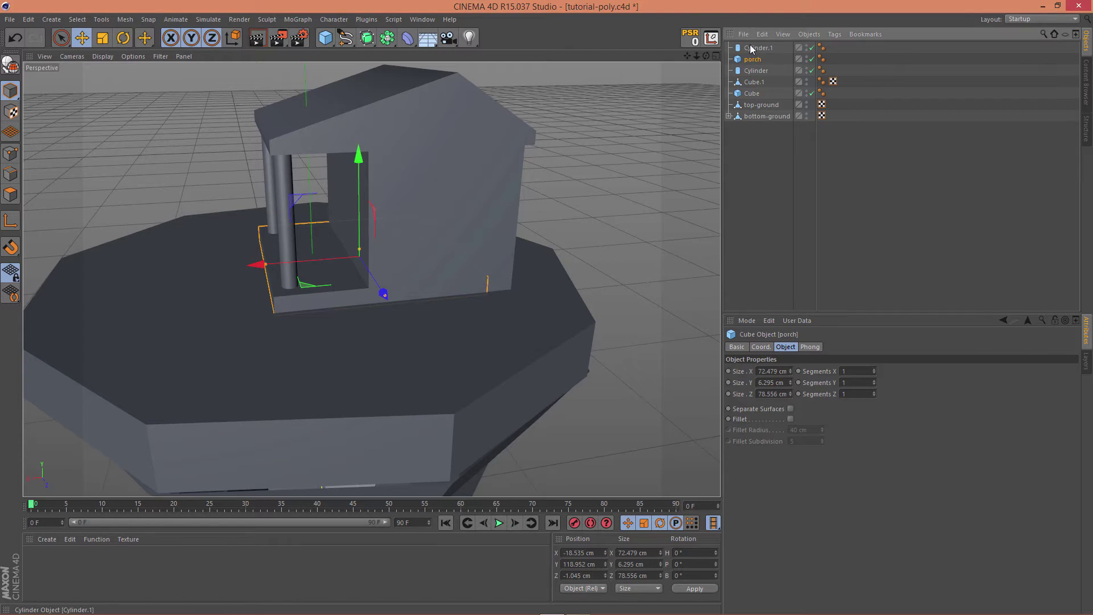
# Rename both porch post cylinders, Cylinder.1 and Cylinder, as p-porch.
pyautogui.click(757, 48)
pyautogui.doubleClick(757, 49)
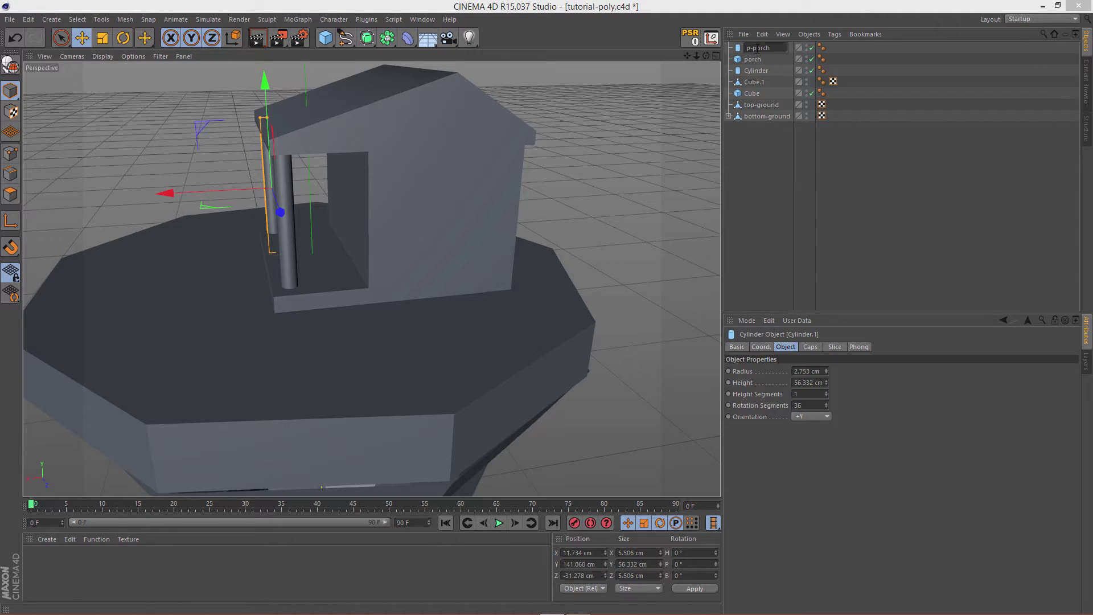
pyautogui.press('Return')
pyautogui.doubleClick(754, 71)
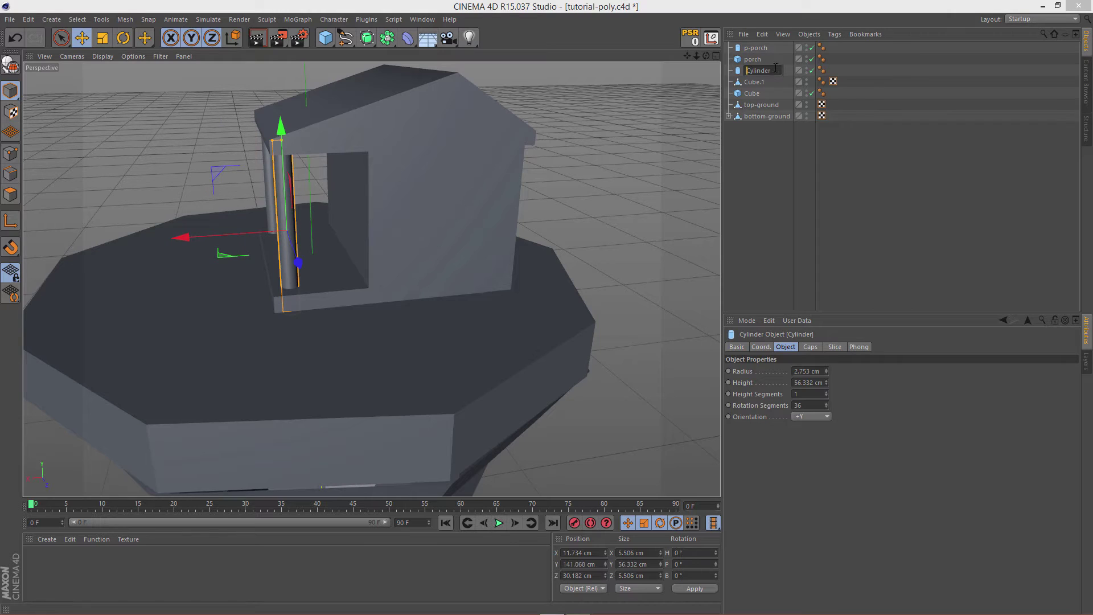
pyautogui.write('p-porch')
pyautogui.press('Return')
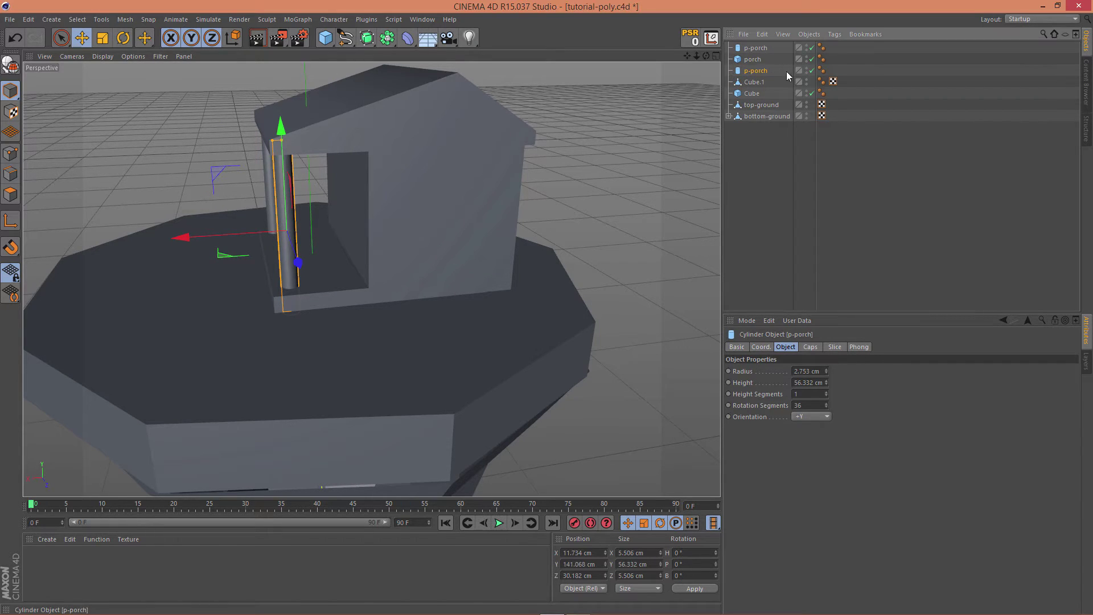
# Rename the roof object Cube.1 as roof and the house body Cube as house, and clear the selection.
pyautogui.click(755, 85)
pyautogui.doubleClick(756, 84)
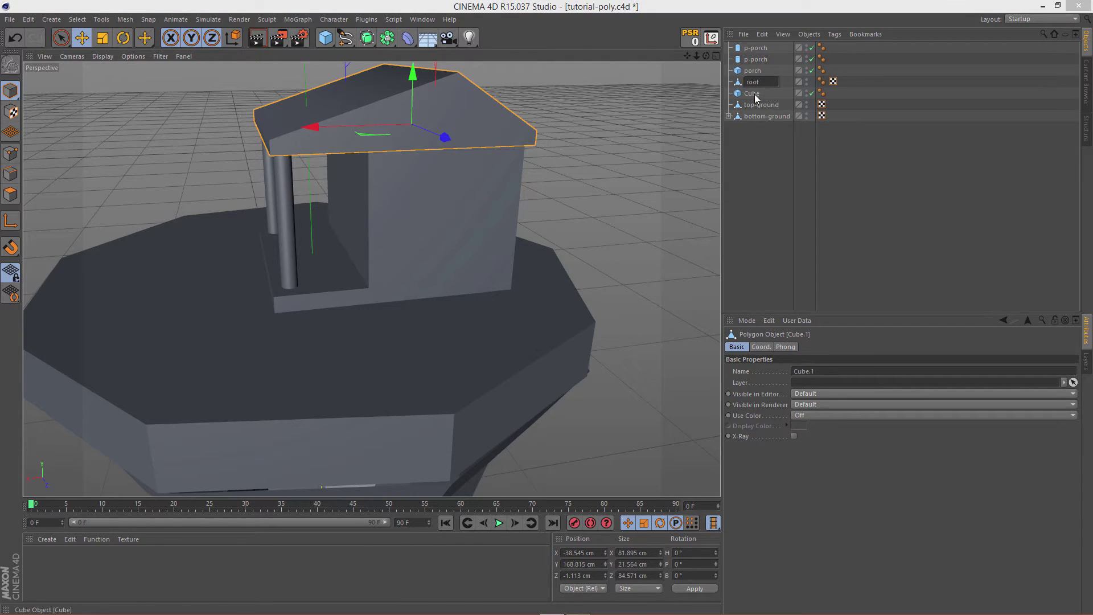
pyautogui.press('Return')
pyautogui.doubleClick(753, 94)
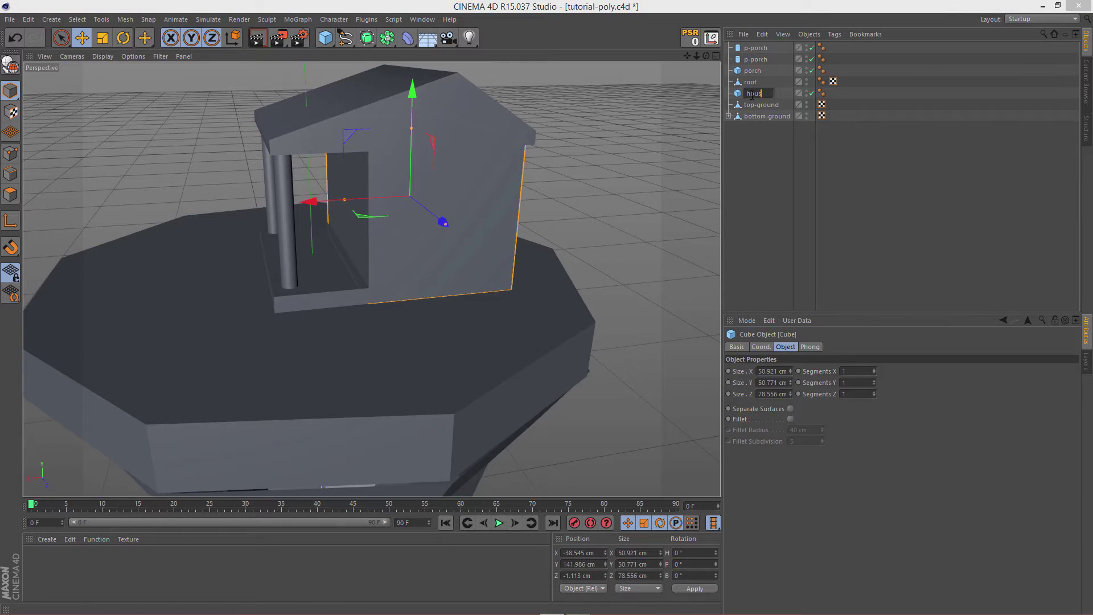
pyautogui.write('house')
pyautogui.press('Return')
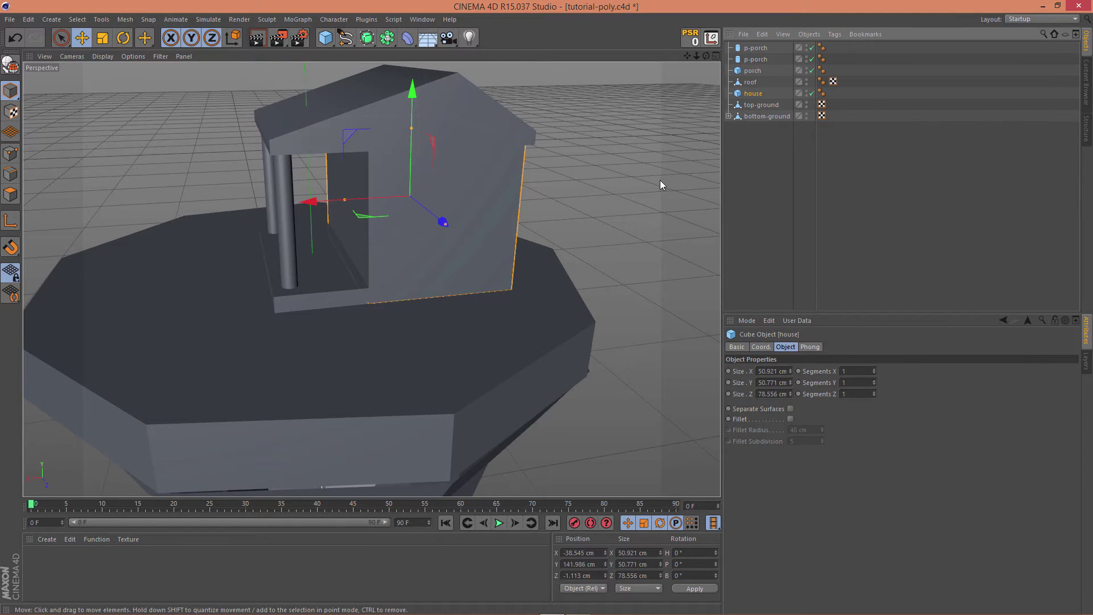
pyautogui.click(600, 162)
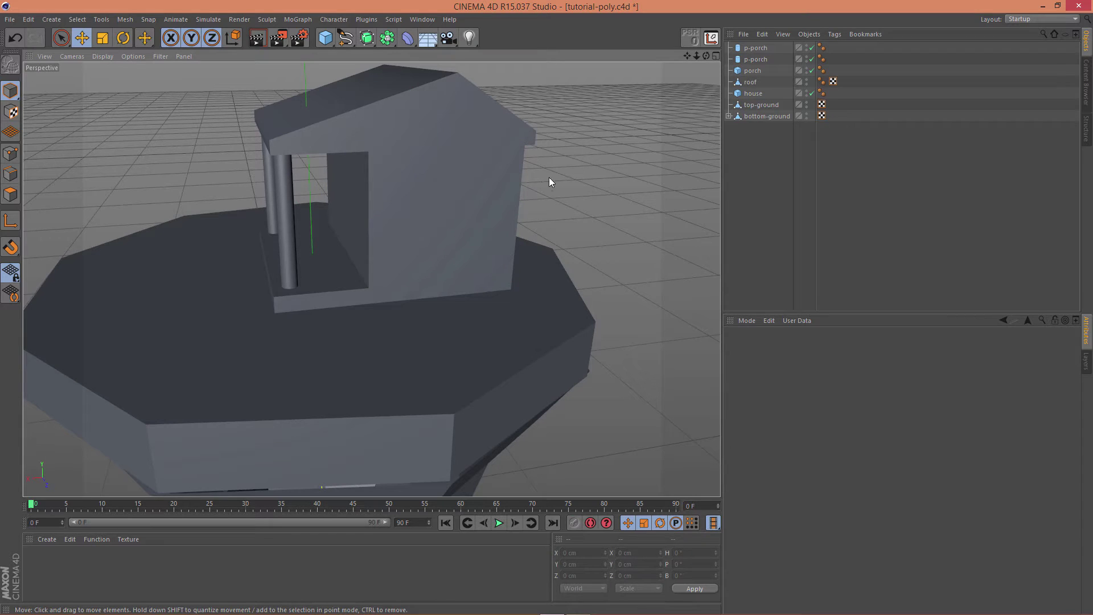
# Add a cube primitive and scale it down uniformly to about 67 cm per side.
pyautogui.keyDown('alt'); pyautogui.moveTo(549, 182); pyautogui.dragTo(650, 177); pyautogui.keyUp('alt')
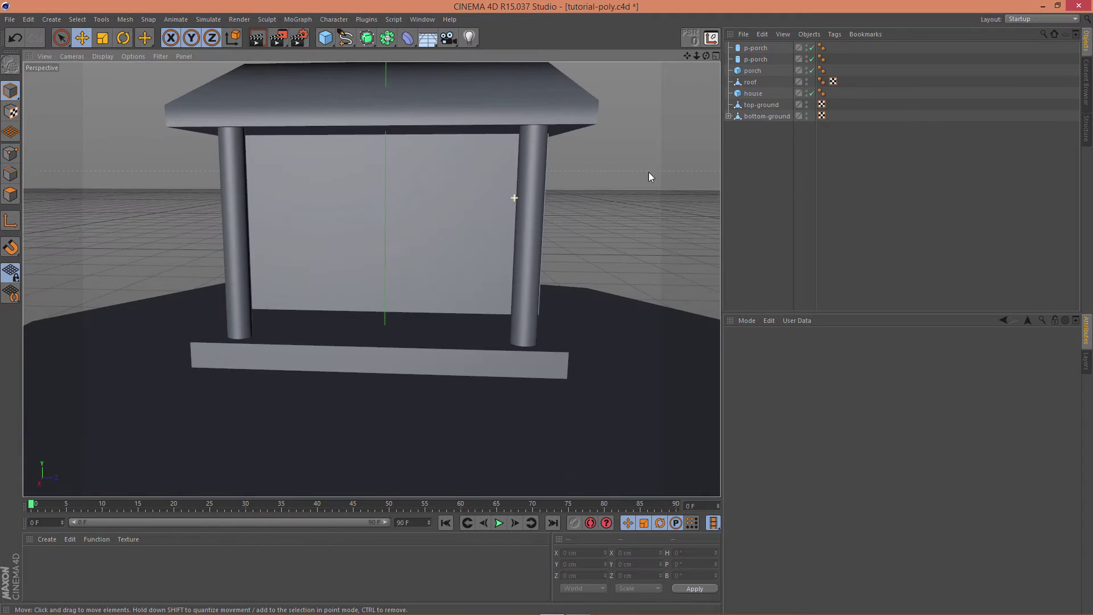
pyautogui.moveTo(564, 178)
pyautogui.keyDown('alt'); pyautogui.mouseDown()
pyautogui.moveTo(510, 178)
pyautogui.moveTo(567, 168)
pyautogui.mouseUp(); pyautogui.keyUp('alt')
pyautogui.click(323, 38)
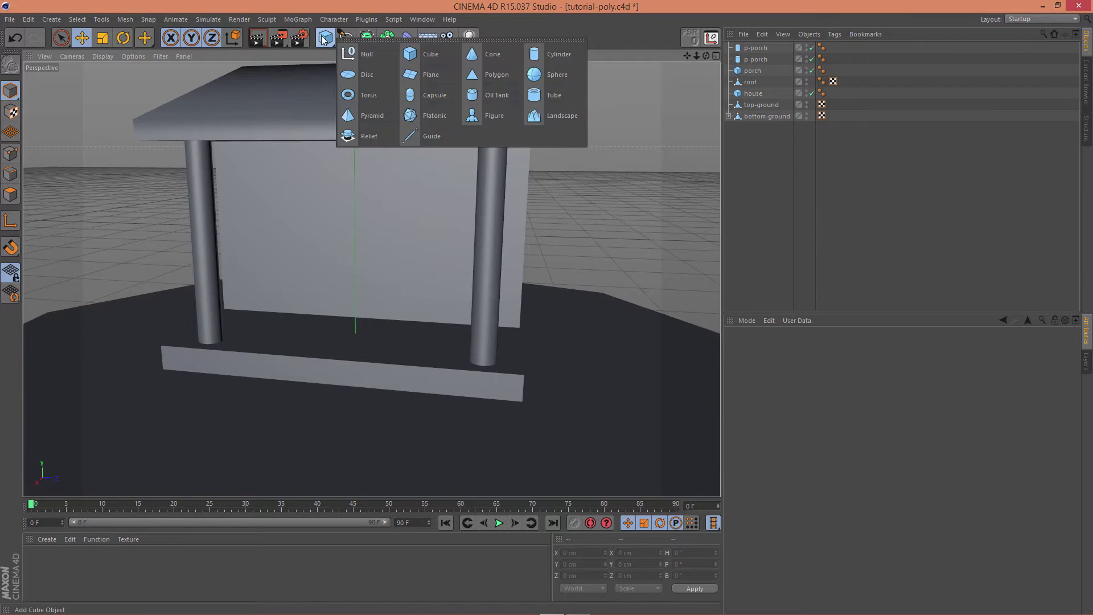
pyautogui.click(420, 59)
pyautogui.scroll(-5, 609, 159)
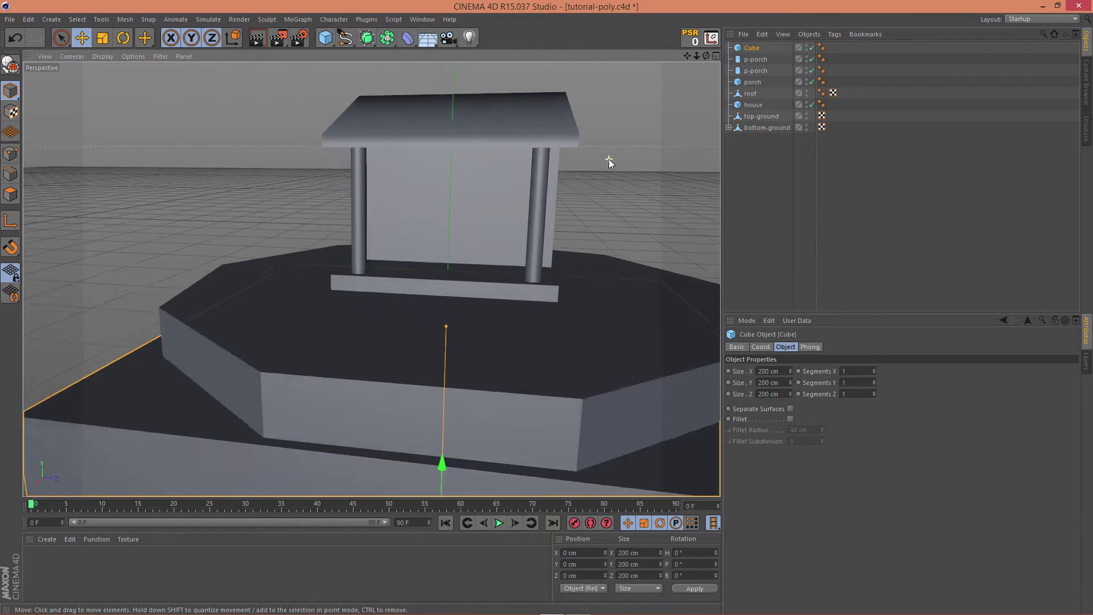
pyautogui.press('t')
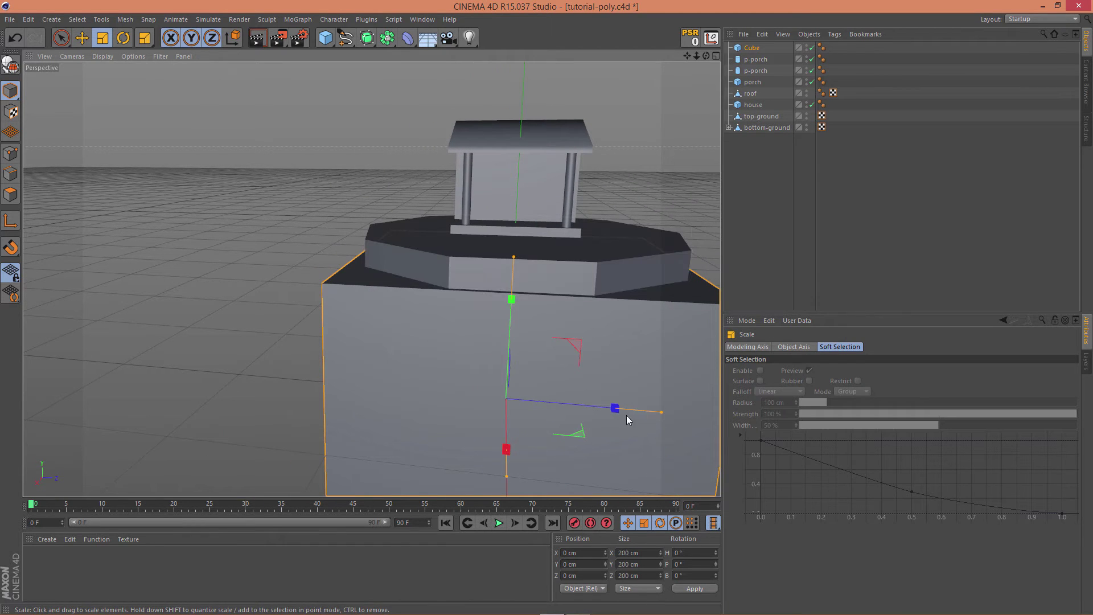
pyautogui.moveTo(616, 410); pyautogui.dragTo(538, 428)
# Raise the new cube to about Y 118 cm in front of the house and narrow its Z size to about 34 cm.
pyautogui.press('e')
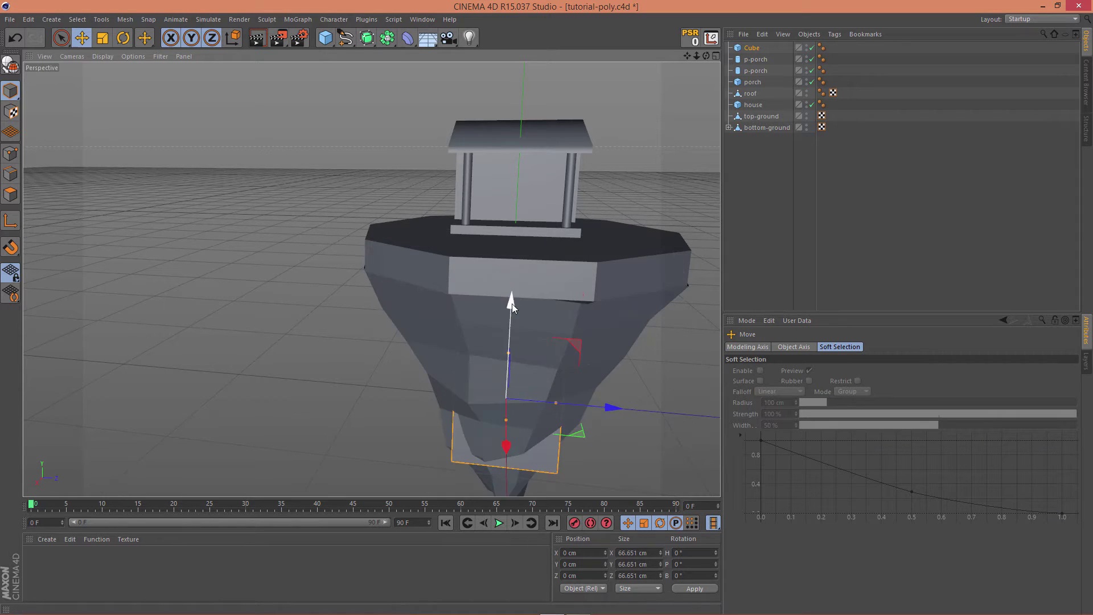
pyautogui.moveTo(511, 303); pyautogui.dragTo(519, 136)
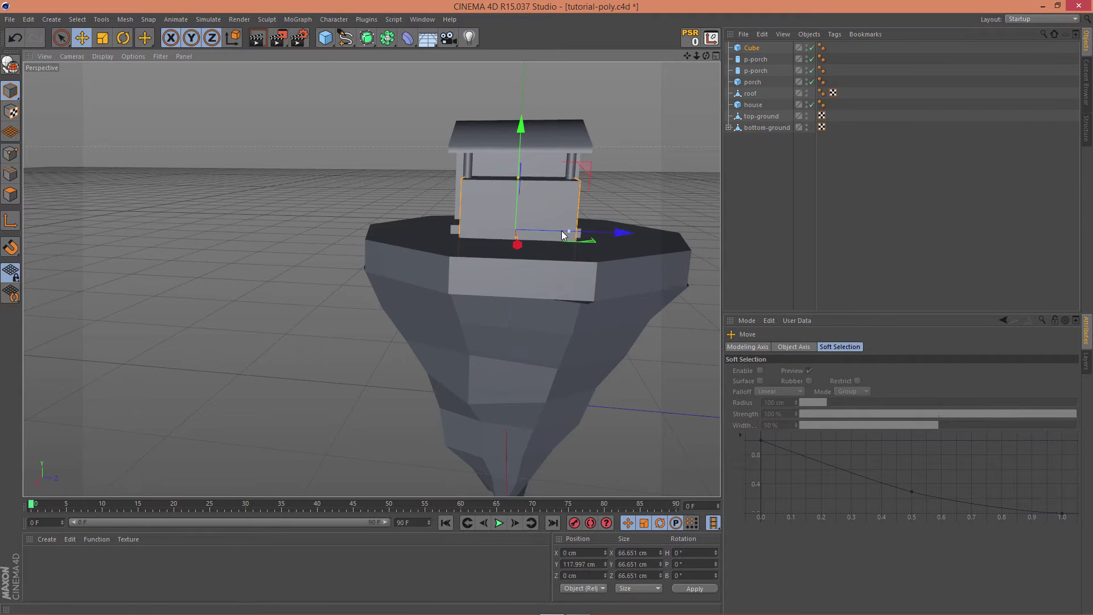
pyautogui.moveTo(561, 231); pyautogui.dragTo(480, 265)
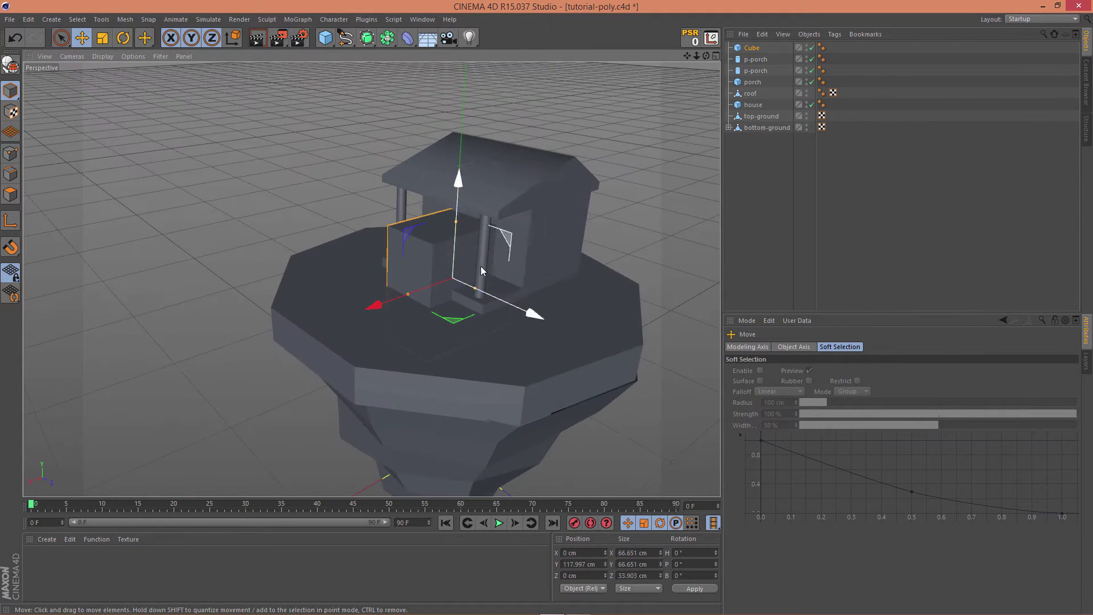
# Resize the cube to about 28 x 20 x 21 cm and raise it to about Y 142 cm as a window block.
pyautogui.scroll(3, 481, 266)
pyautogui.moveTo(456, 207); pyautogui.dragTo(461, 245)
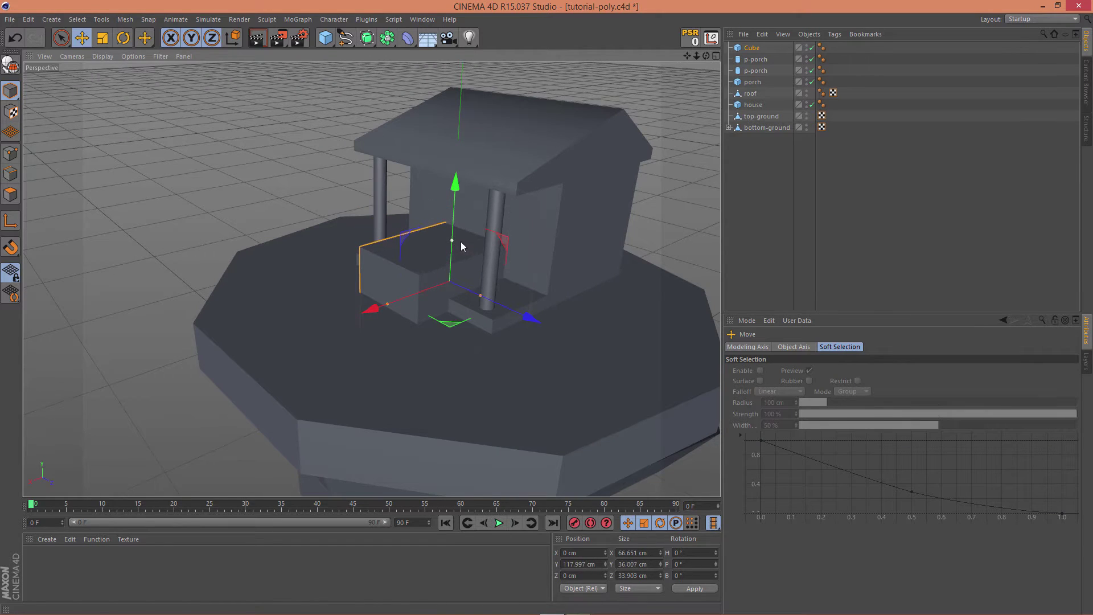
pyautogui.moveTo(391, 303); pyautogui.dragTo(475, 294)
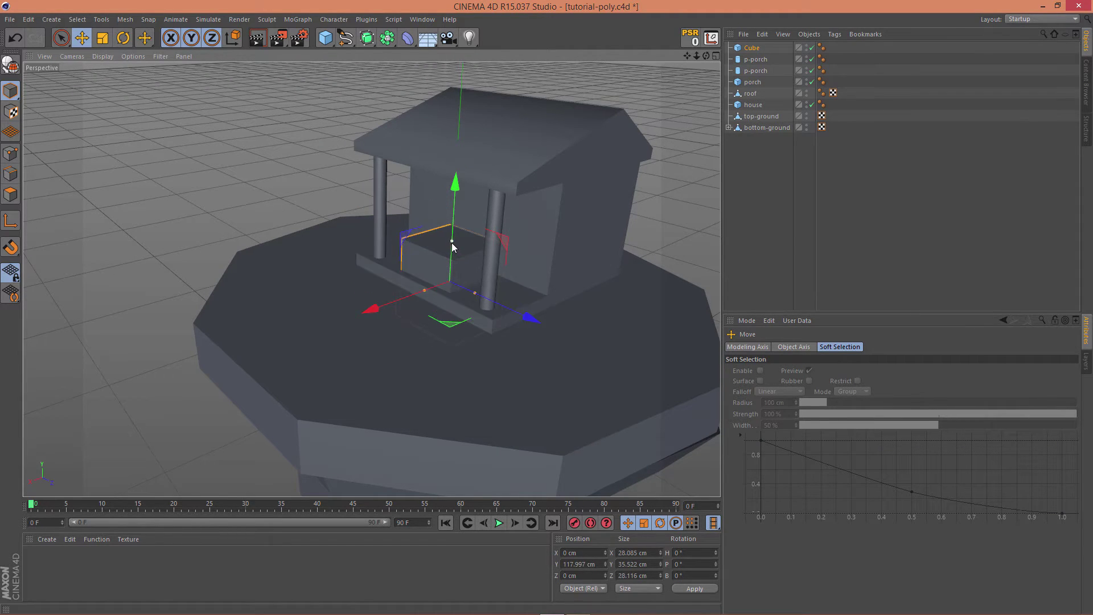
pyautogui.moveTo(452, 242); pyautogui.dragTo(454, 261)
pyautogui.moveTo(458, 199); pyautogui.dragTo(420, 188)
# Move the window cube to about X -14.5 cm and slide it along the house front to about Z -24 cm.
pyautogui.scroll(2, 461, 192)
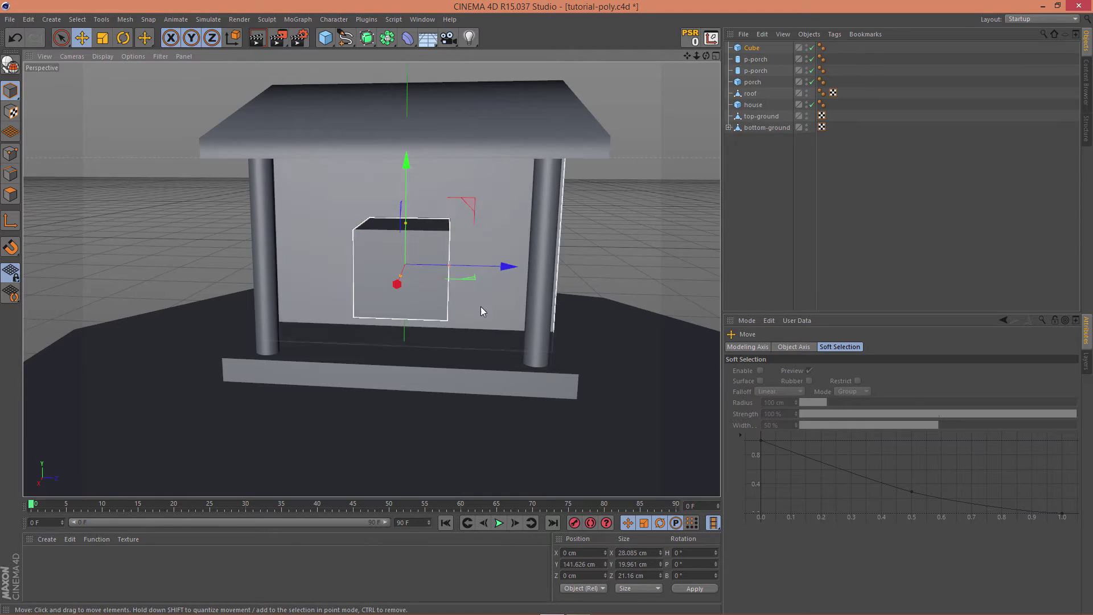
pyautogui.keyDown('alt'); pyautogui.moveTo(480, 307); pyautogui.dragTo(388, 279); pyautogui.keyUp('alt')
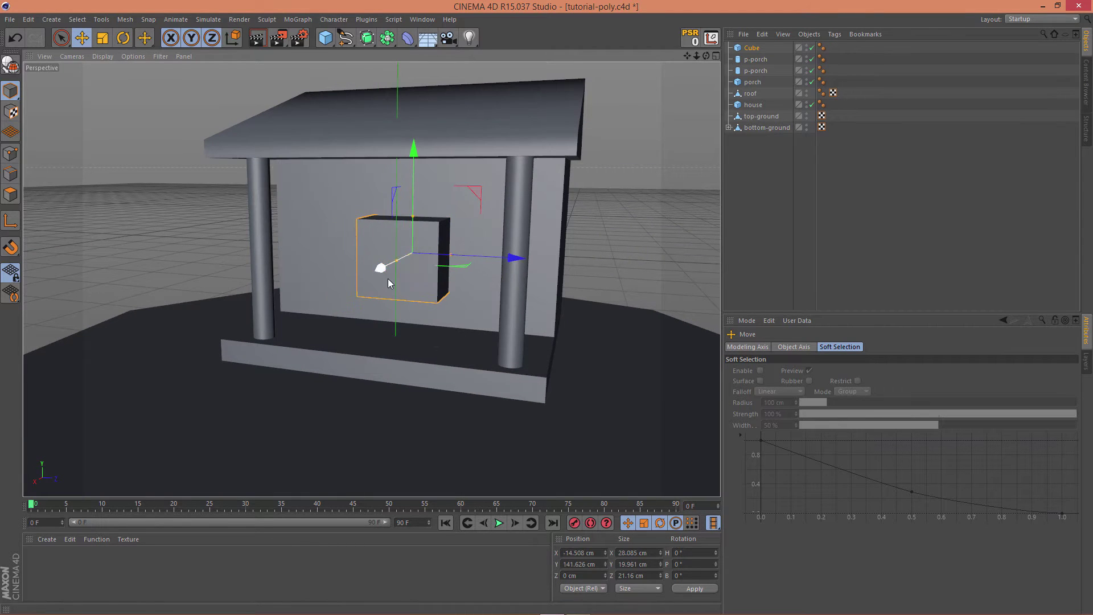
pyautogui.moveTo(511, 257); pyautogui.dragTo(488, 289)
# Duplicate the window cube along the front wall and place the copy at about Z 22 cm.
pyautogui.moveTo(422, 255); pyautogui.dragTo(543, 265)
pyautogui.moveTo(570, 275); pyautogui.dragTo(590, 303)
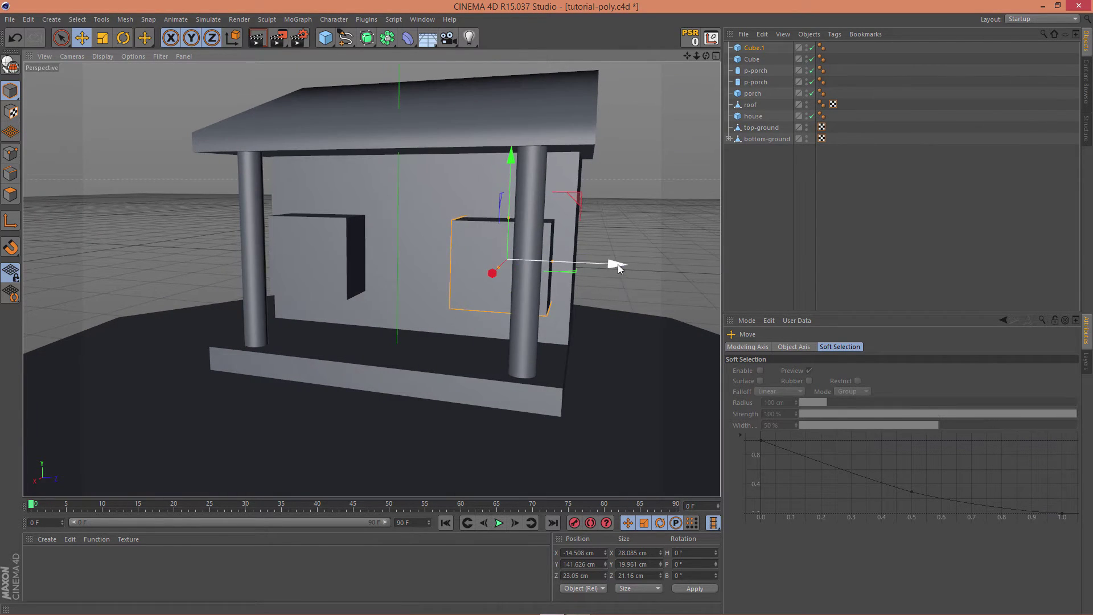
pyautogui.moveTo(617, 264); pyautogui.dragTo(605, 305)
pyautogui.click(702, 224)
# Push both window cubes deeper into the wall, Cube.1 to about X -19.8 cm and Cube to about X -18.9 cm.
pyautogui.keyDown('alt'); pyautogui.moveTo(702, 226); pyautogui.dragTo(361, 278); pyautogui.keyUp('alt')
pyautogui.click(310, 261)
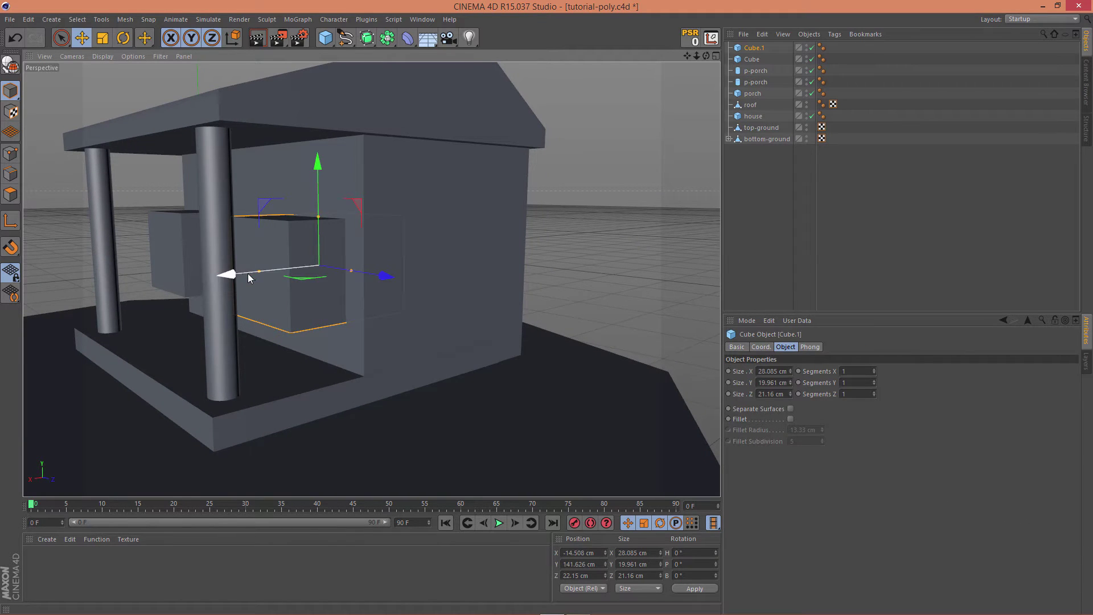
pyautogui.moveTo(248, 273); pyautogui.dragTo(264, 268)
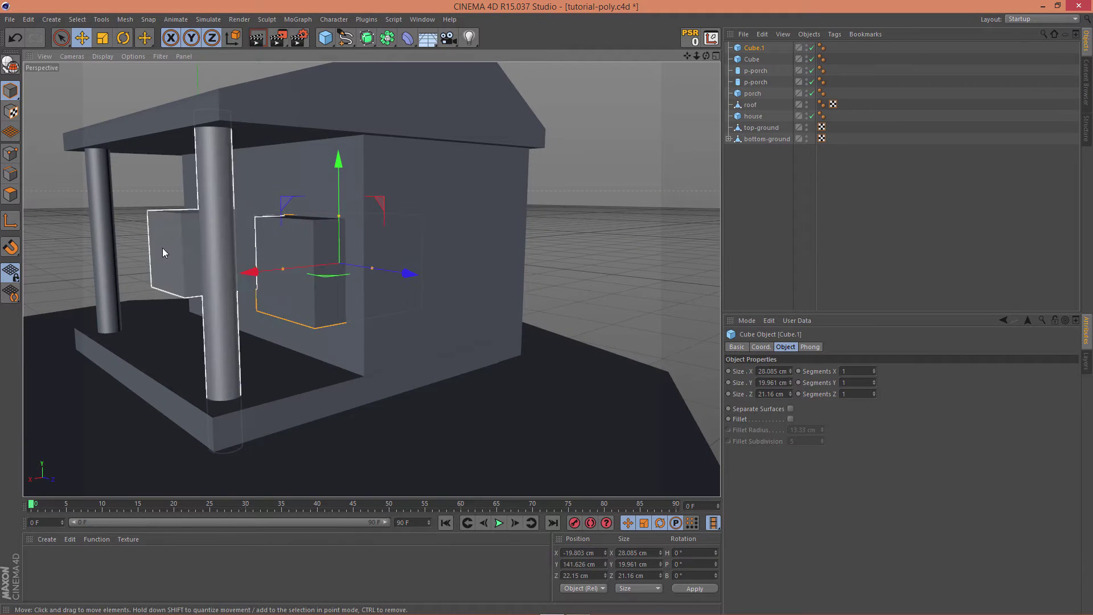
pyautogui.click(162, 263)
pyautogui.moveTo(114, 252); pyautogui.dragTo(127, 259)
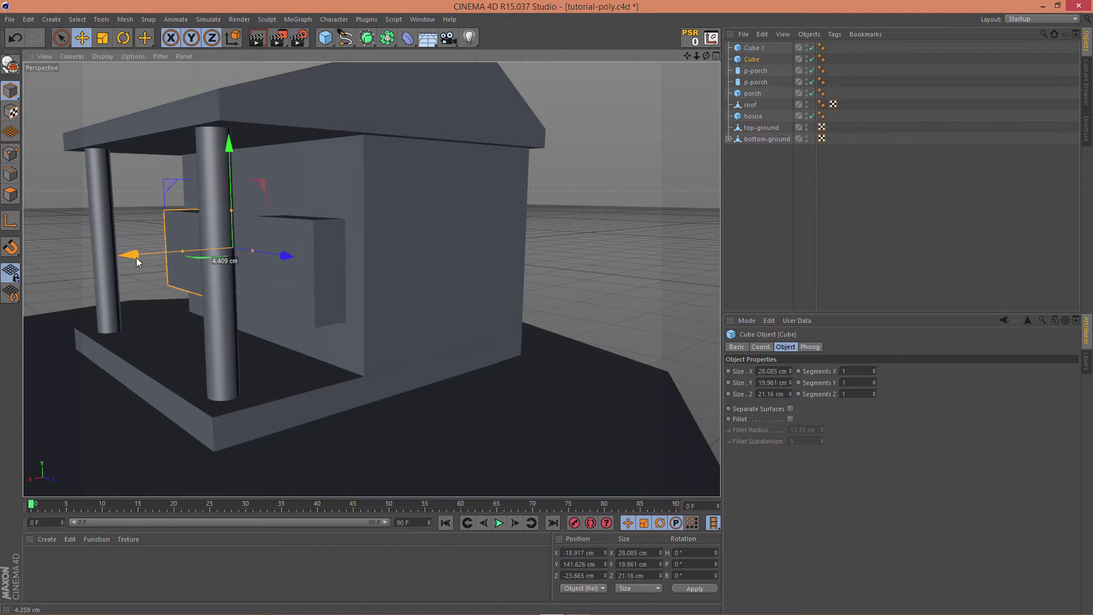
pyautogui.keyDown('alt'); pyautogui.moveTo(171, 307); pyautogui.dragTo(233, 326); pyautogui.keyUp('alt')
pyautogui.click(589, 209)
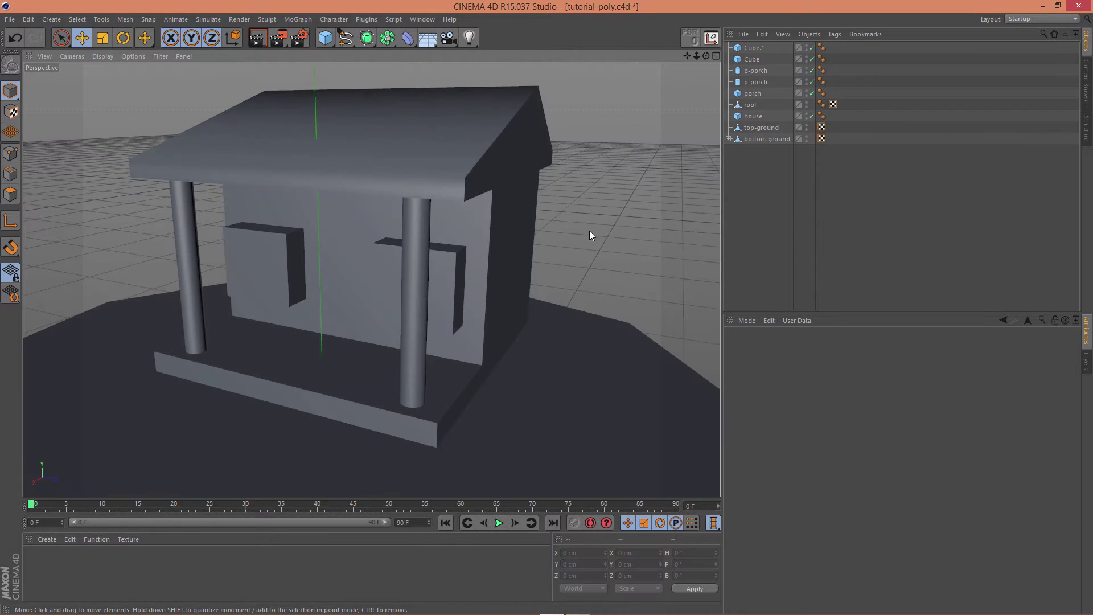
# Hide the window cube named Cube in the editor view.
pyautogui.keyDown('alt'); pyautogui.moveTo(590, 234); pyautogui.dragTo(537, 263); pyautogui.keyUp('alt')
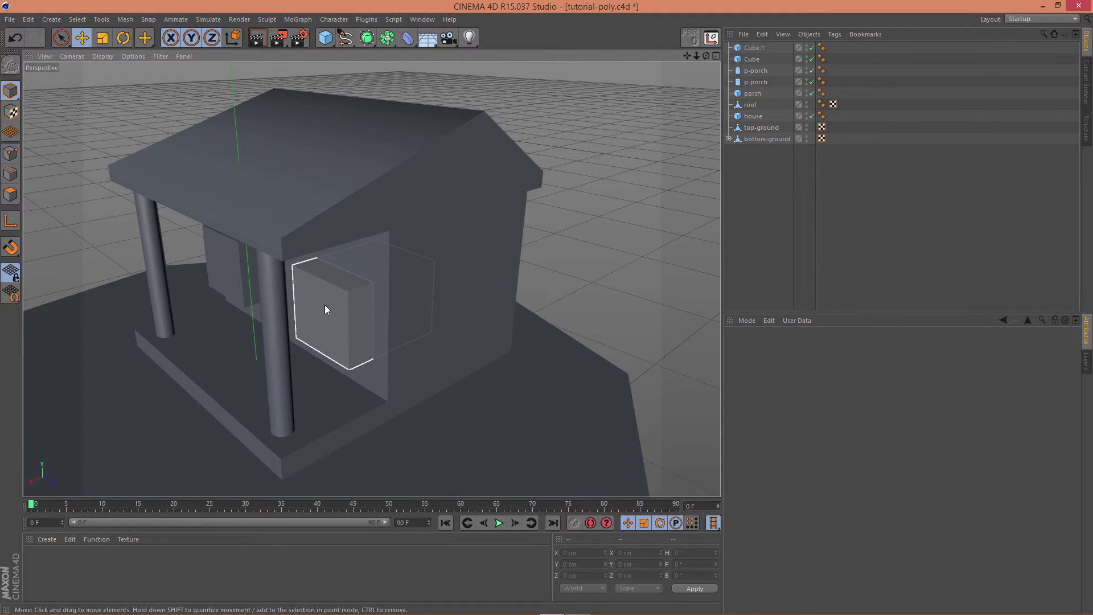
pyautogui.click(325, 309)
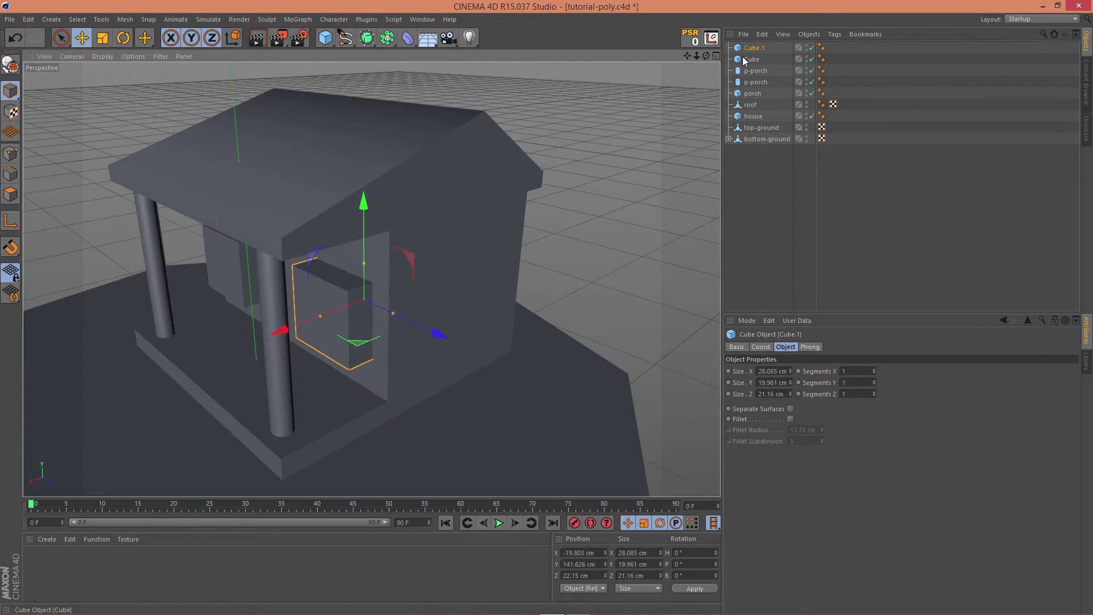
pyautogui.click(761, 61)
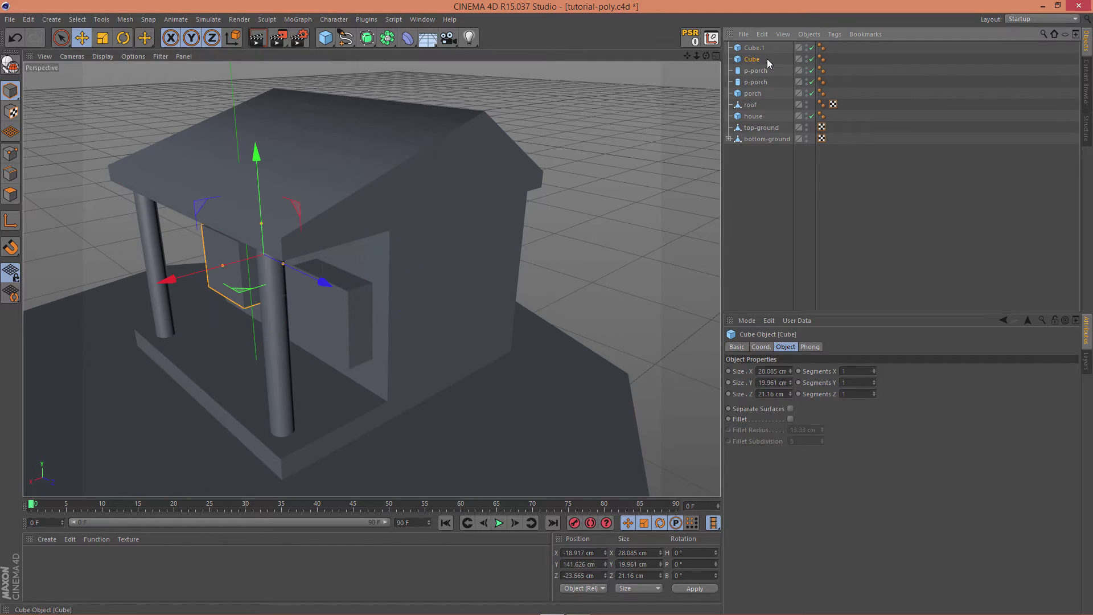
pyautogui.click(807, 60)
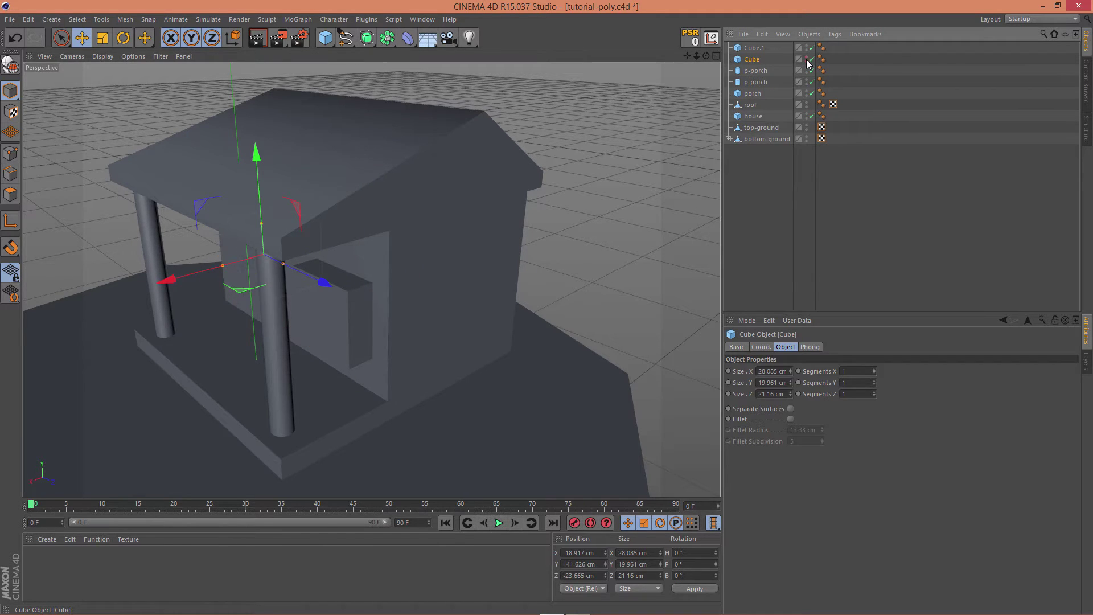
# Reorder Cube.1 directly above house in the object hierarchy and add a Boole object just above them.
pyautogui.click(759, 49)
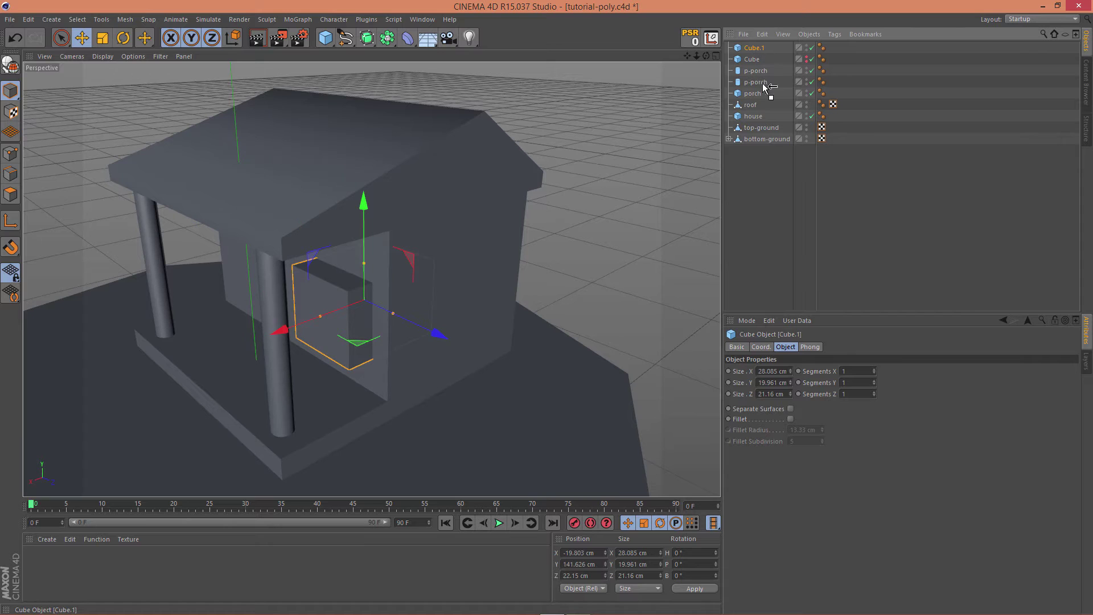
pyautogui.moveTo(754, 112); pyautogui.dragTo(755, 112)
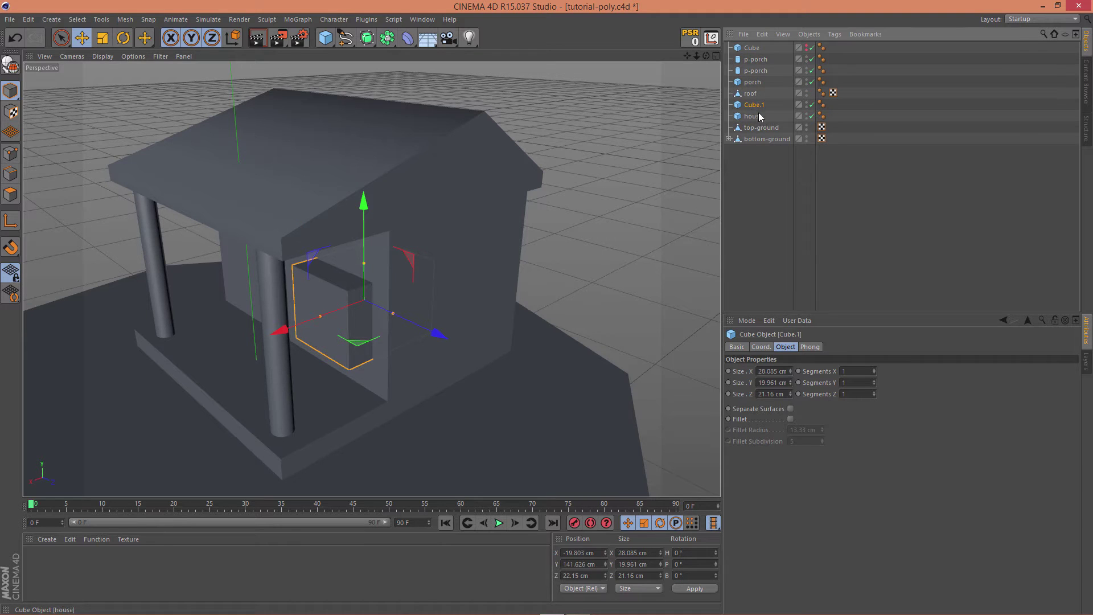
pyautogui.click(387, 38)
pyautogui.click(613, 53)
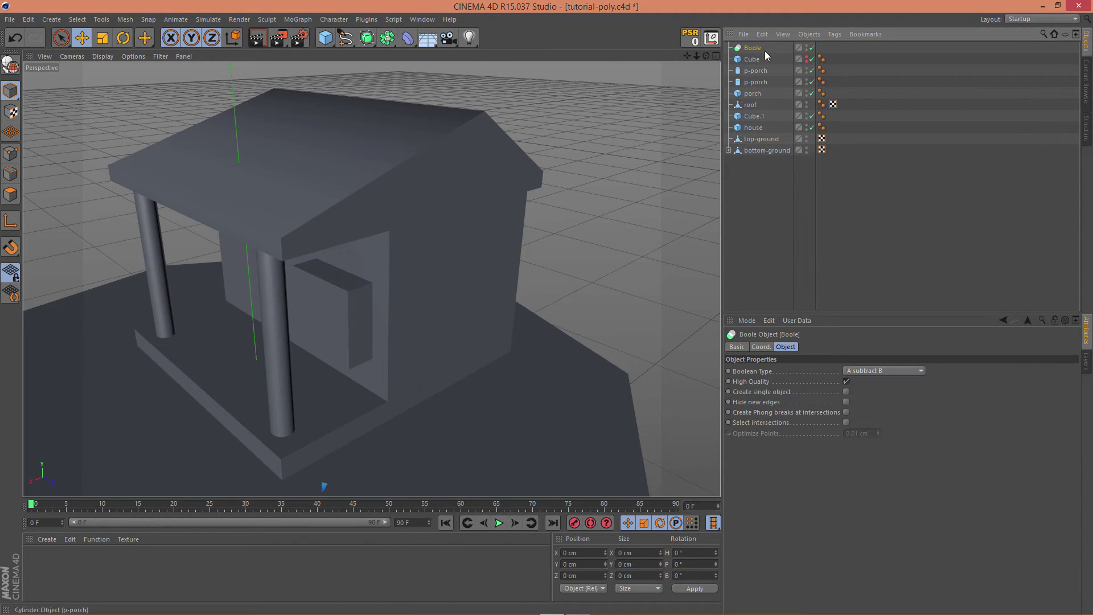
pyautogui.moveTo(757, 111); pyautogui.dragTo(765, 112)
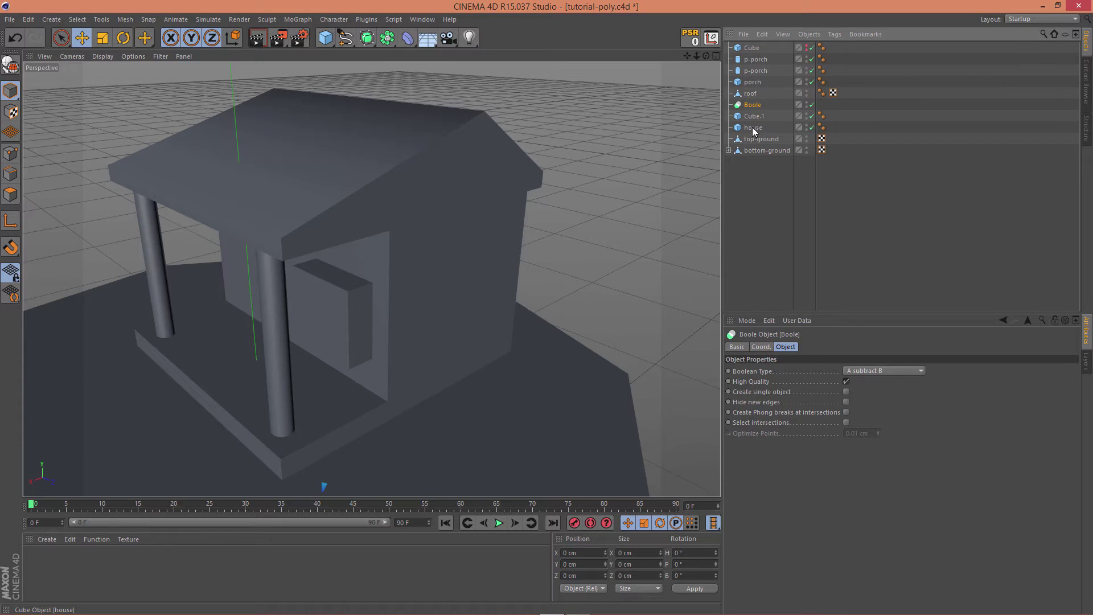
# Make house and Cube.1 children of the Boole, with house first, to cut the window opening.
pyautogui.click(754, 128)
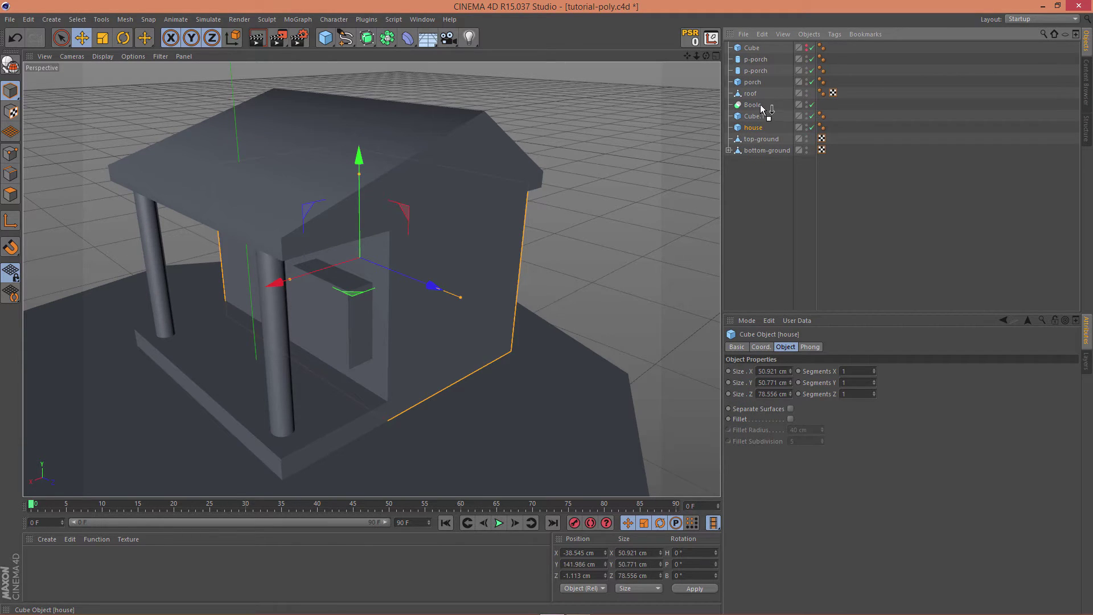
pyautogui.moveTo(758, 107); pyautogui.dragTo(764, 120)
pyautogui.click(761, 129)
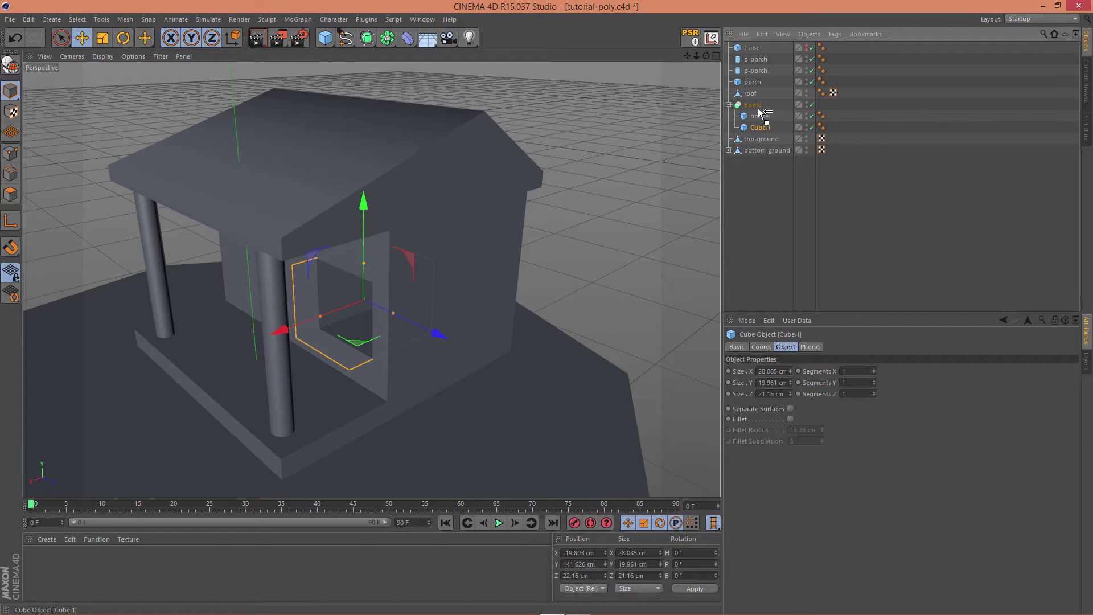
# Try the reversed Boole order with Cube.1 above house, and restore house as the first child.
pyautogui.moveTo(758, 110); pyautogui.dragTo(758, 110)
pyautogui.keyDown('alt'); pyautogui.moveTo(647, 174); pyautogui.dragTo(437, 235); pyautogui.keyUp('alt')
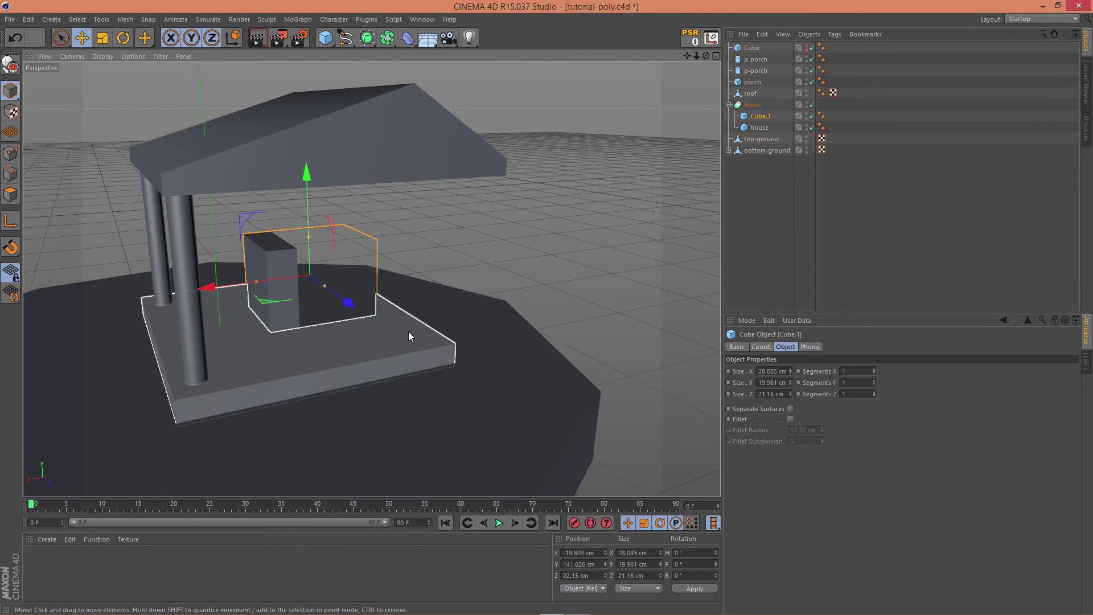
pyautogui.keyDown('alt'); pyautogui.moveTo(410, 336); pyautogui.dragTo(285, 228); pyautogui.keyUp('alt')
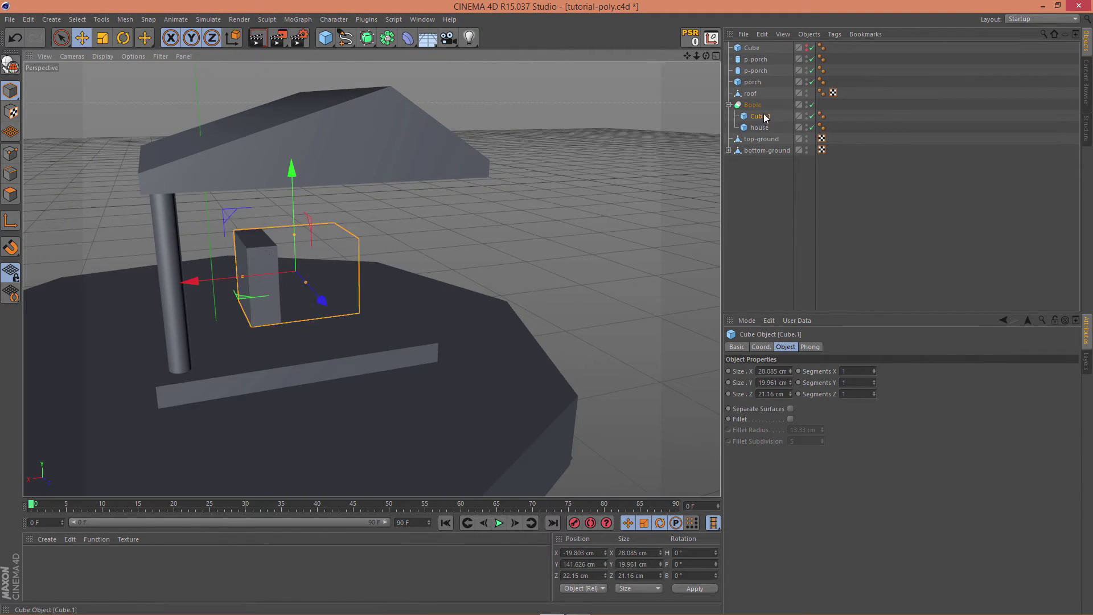
pyautogui.click(759, 128)
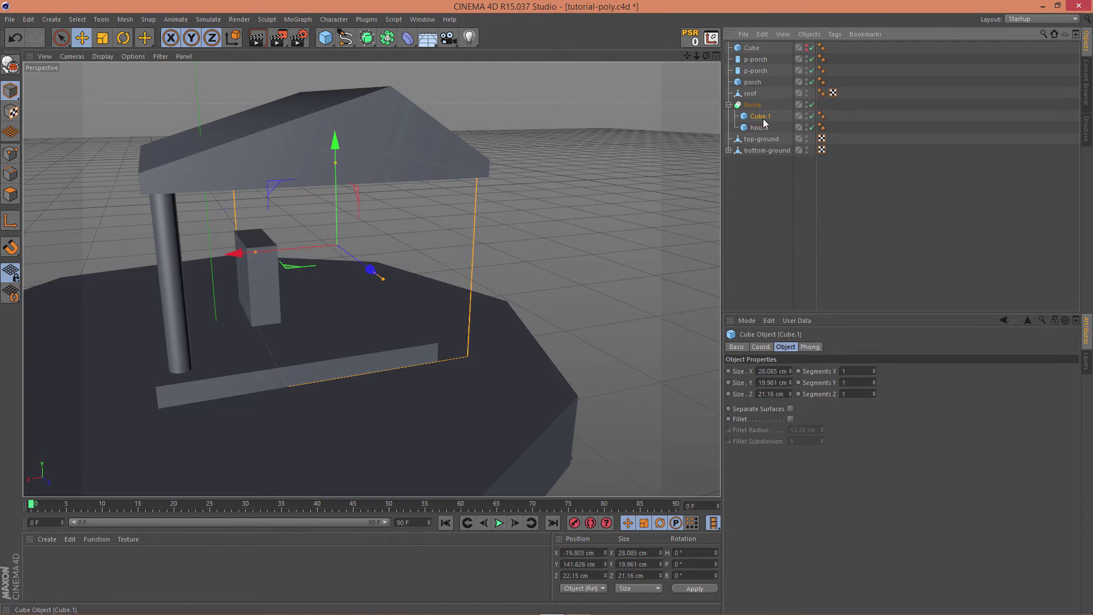
pyautogui.moveTo(764, 124); pyautogui.dragTo(764, 134)
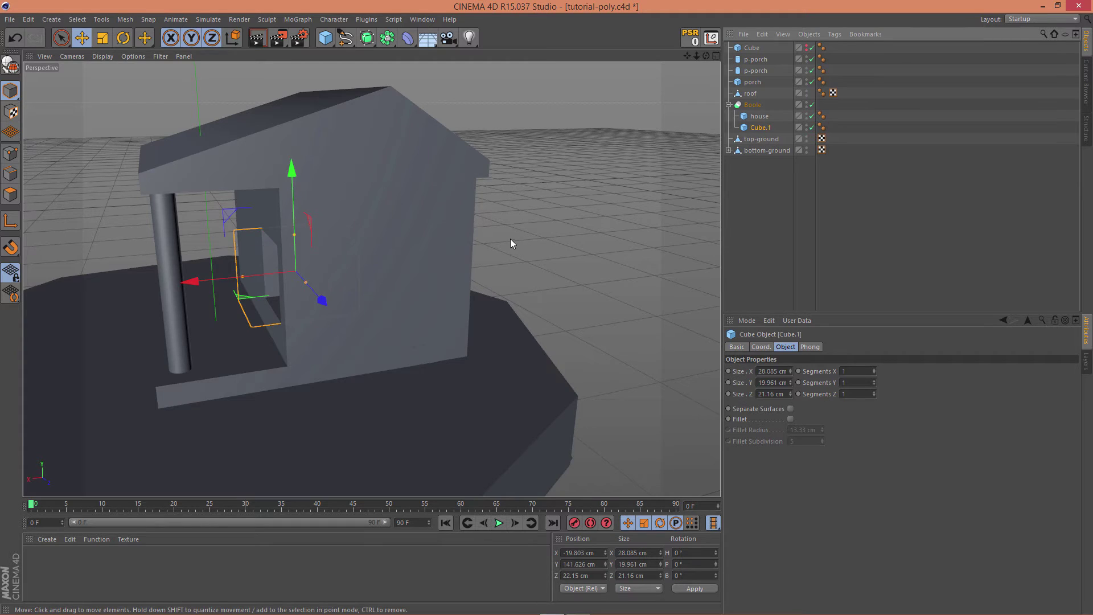
# Duplicate the Boole's cutter Cube.1 and place a copy outside the Boole, directly below it.
pyautogui.keyDown('alt'); pyautogui.moveTo(509, 237); pyautogui.dragTo(564, 230); pyautogui.keyUp('alt')
pyautogui.click(644, 211)
pyautogui.click(764, 127)
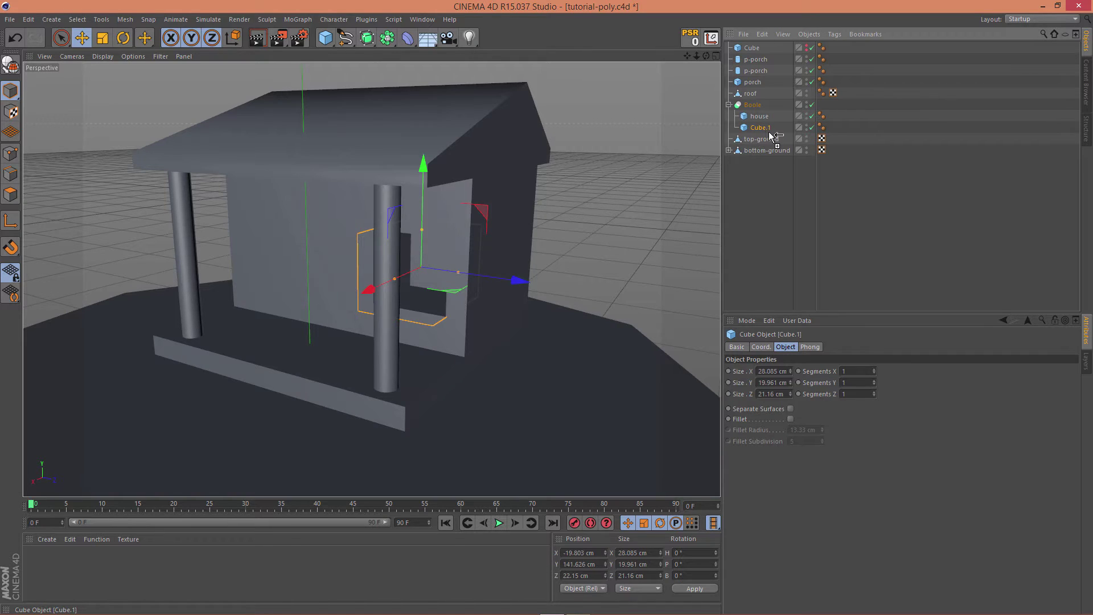
pyautogui.keyDown('ctrl'); pyautogui.moveTo(769, 135); pyautogui.dragTo(761, 145); pyautogui.keyUp('ctrl')
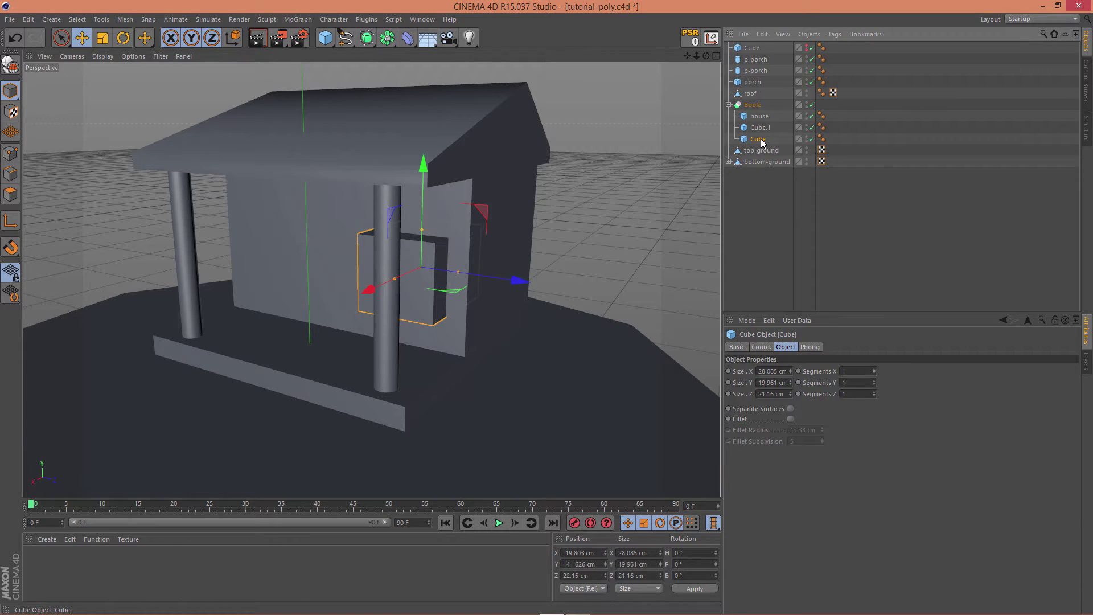
pyautogui.keyDown('ctrl'); pyautogui.moveTo(764, 150); pyautogui.dragTo(758, 154); pyautogui.keyUp('ctrl')
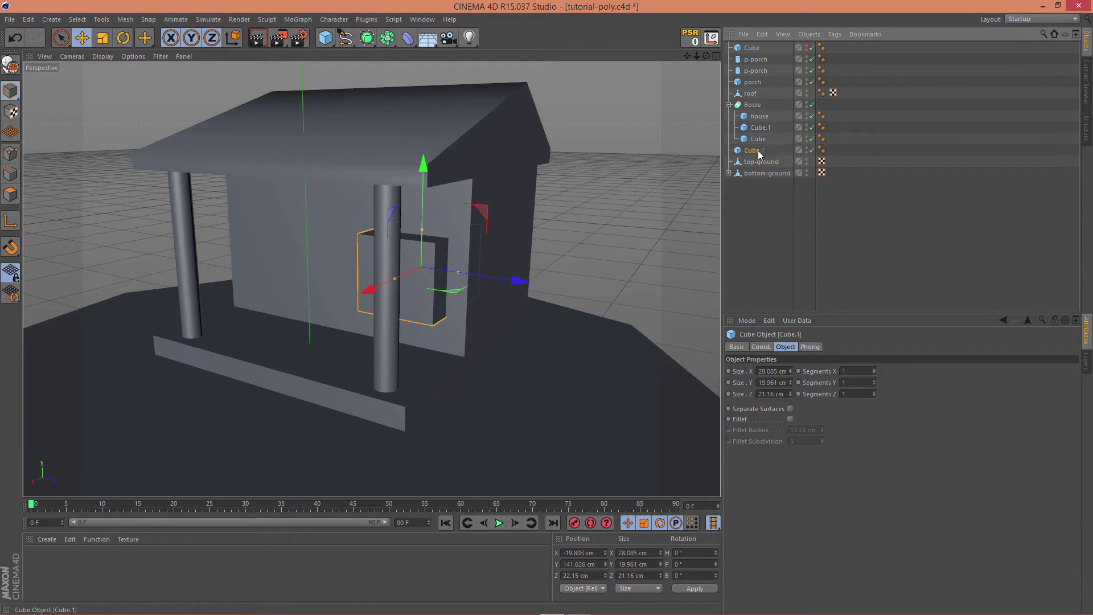
# Rename the cube copy outside the Boole as window1 and hide it in the editor view.
pyautogui.doubleClick(754, 151)
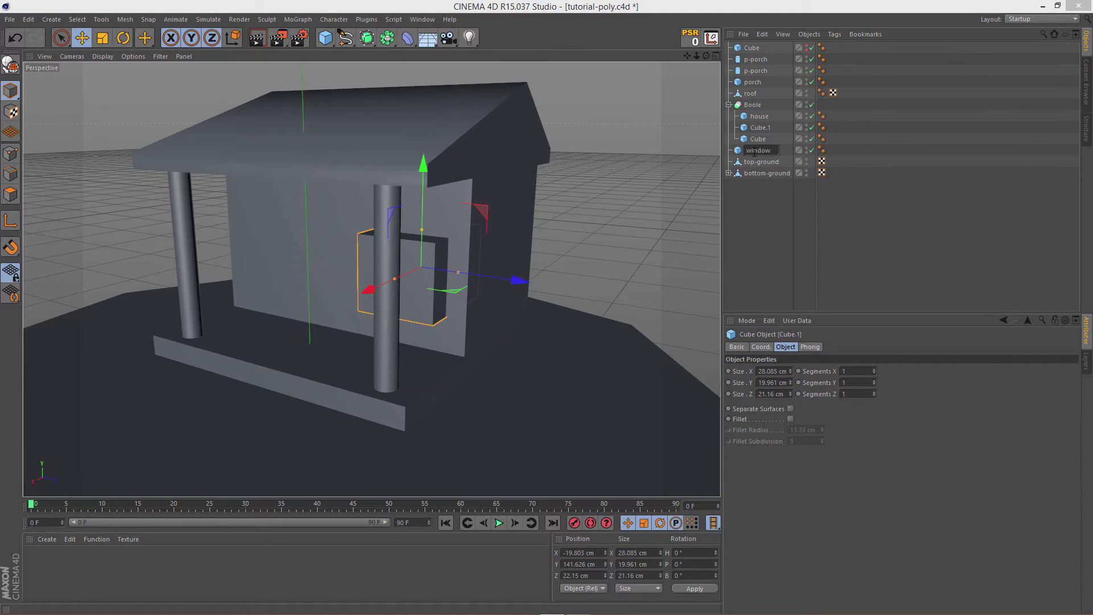
pyautogui.press('Return')
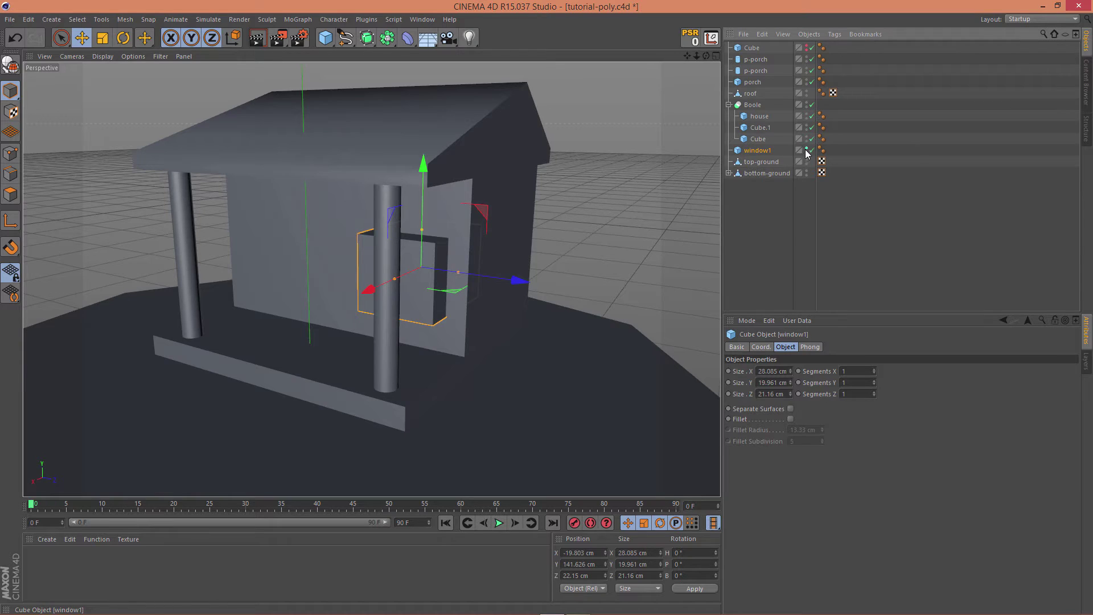
pyautogui.scroll(3, 654, 187)
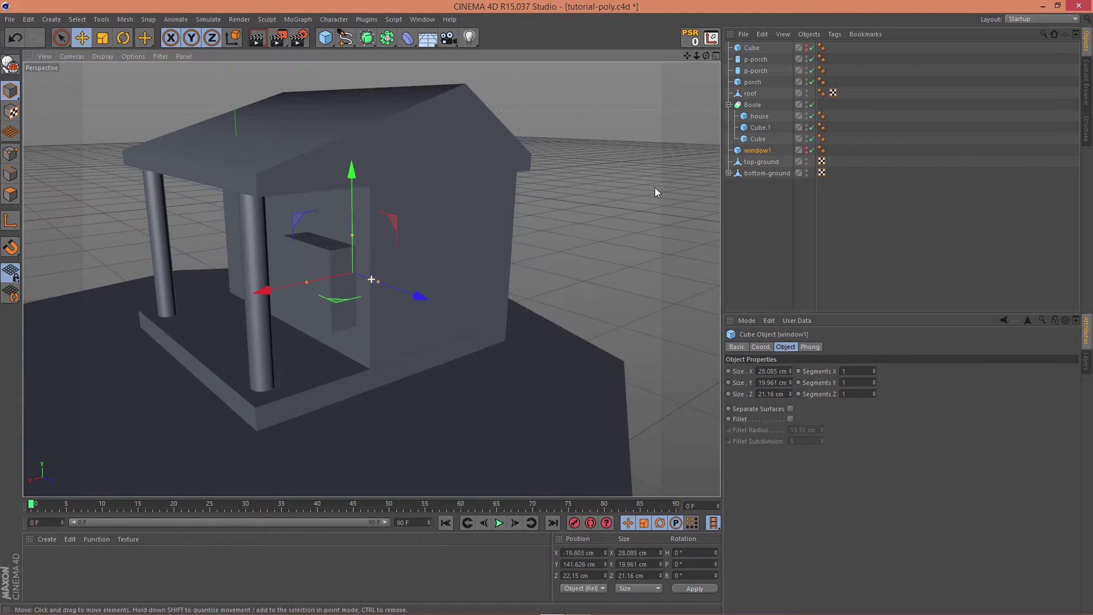
# Delete the extra Cube copy from inside the Boole, leaving house and Cube.1 as its children.
pyautogui.click(762, 140)
pyautogui.press('Delete')
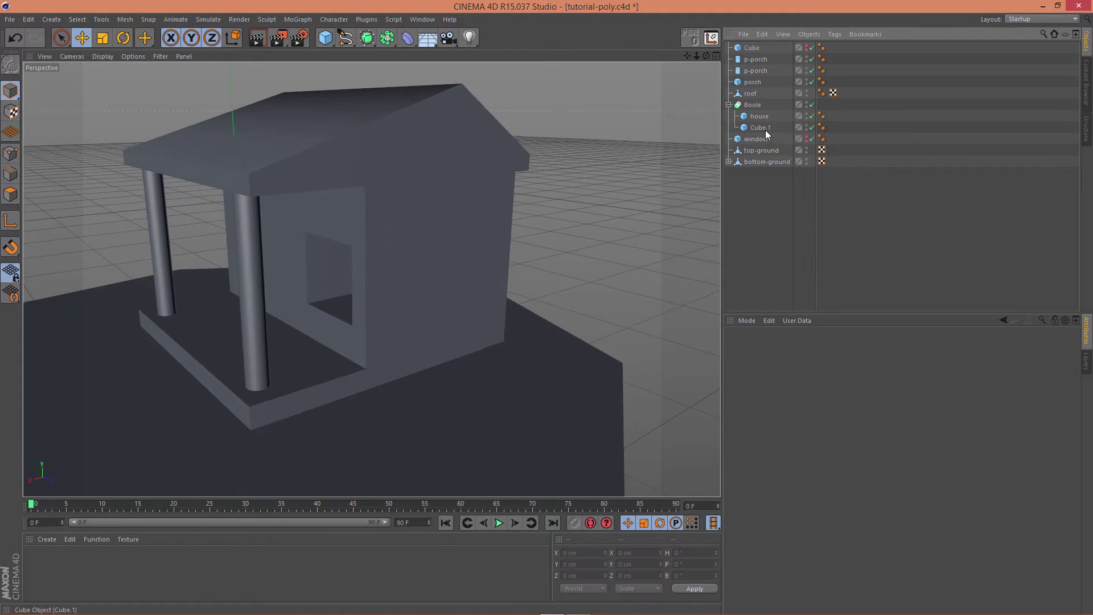
pyautogui.keyDown('alt'); pyautogui.moveTo(654, 177); pyautogui.dragTo(697, 147); pyautogui.keyUp('alt')
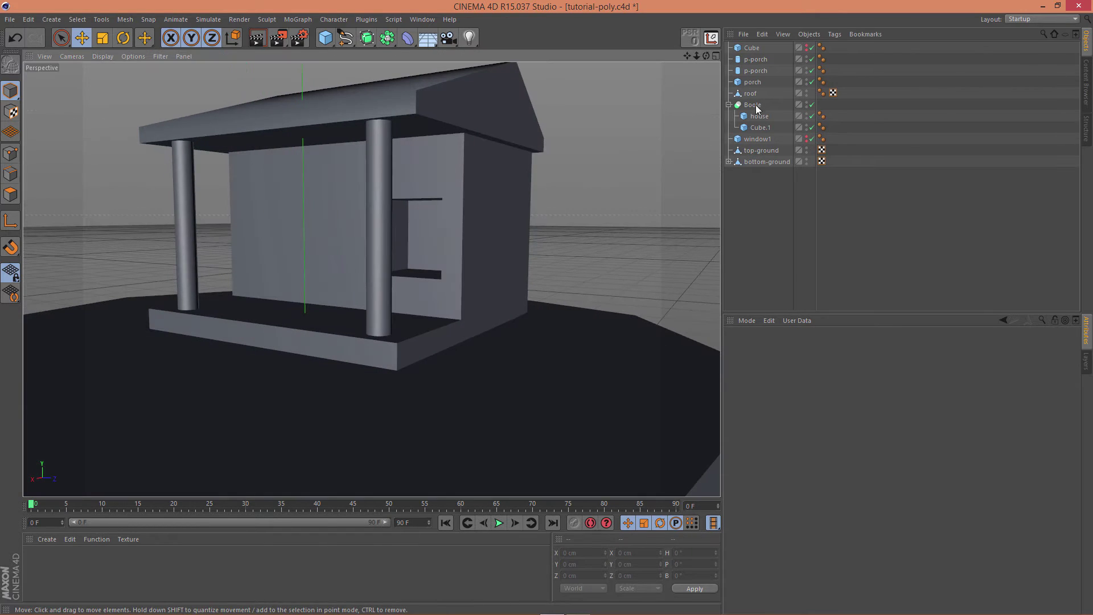
# Select the Boole with its children, try to collapse them into one polygon object, and undo the conversion.
pyautogui.click(748, 106)
pyautogui.rightClick(754, 108)
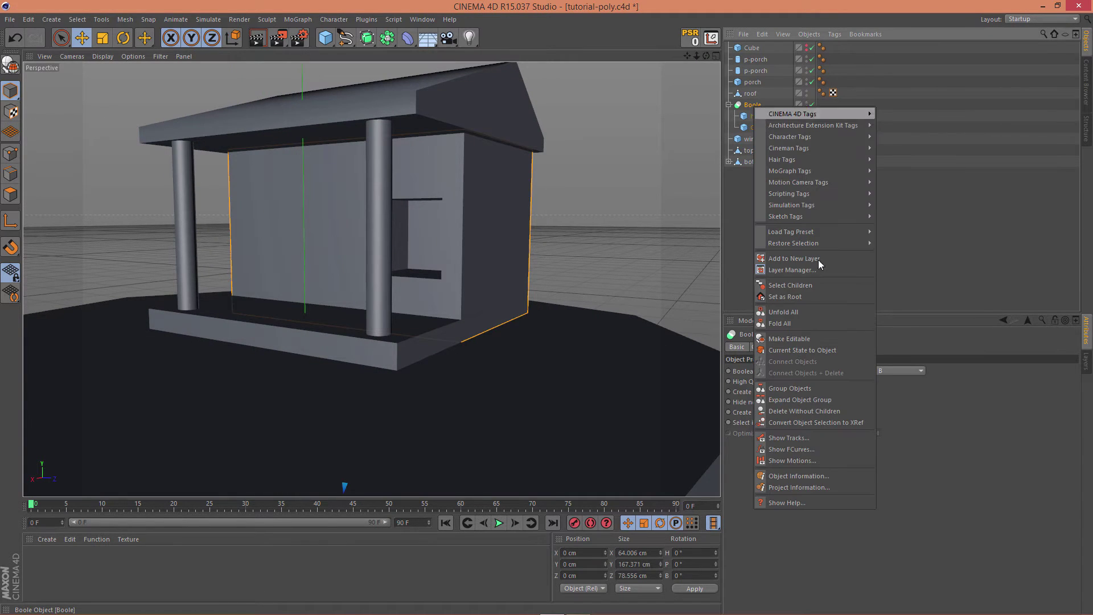
pyautogui.click(800, 290)
pyautogui.rightClick(748, 109)
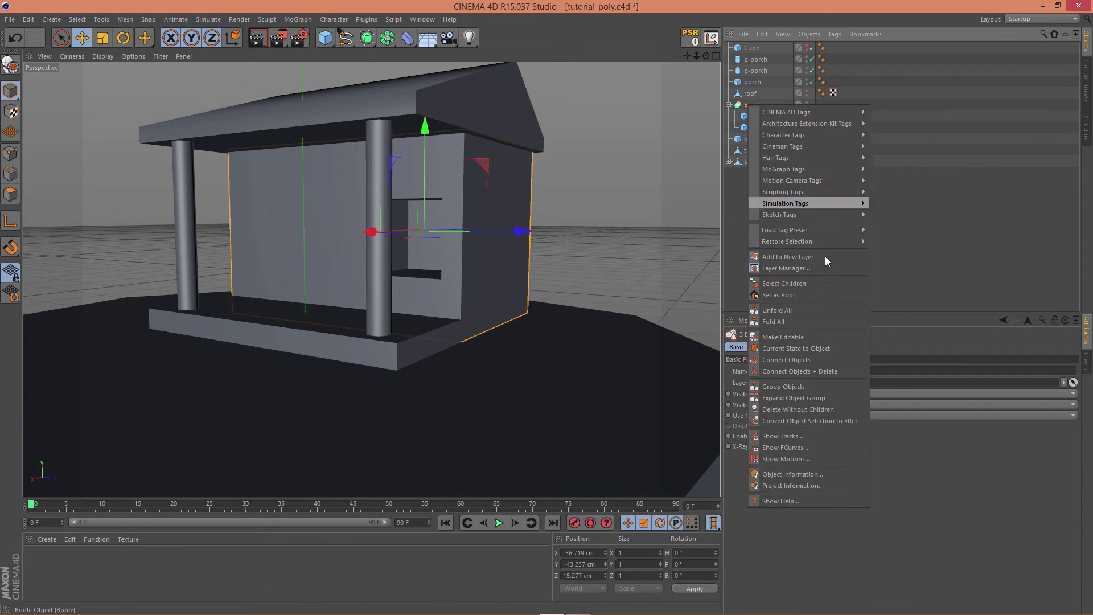
pyautogui.click(814, 336)
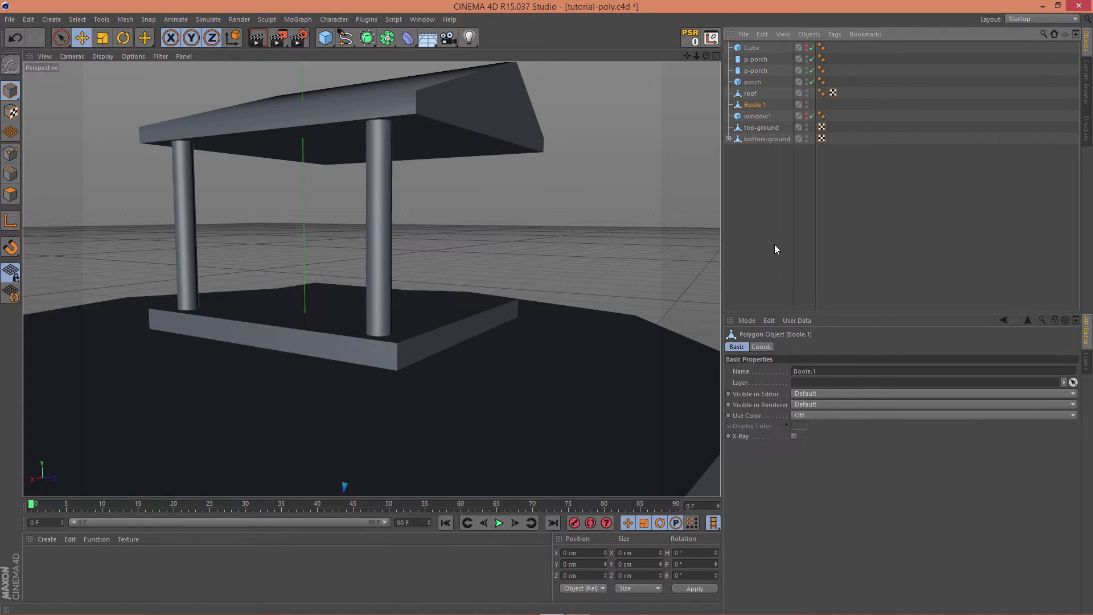
pyautogui.hotkey('ctrl', 'z')
# Make the Boole and its children editable, select its children, and connect and delete everything into one polygon object.
pyautogui.rightClick(757, 107)
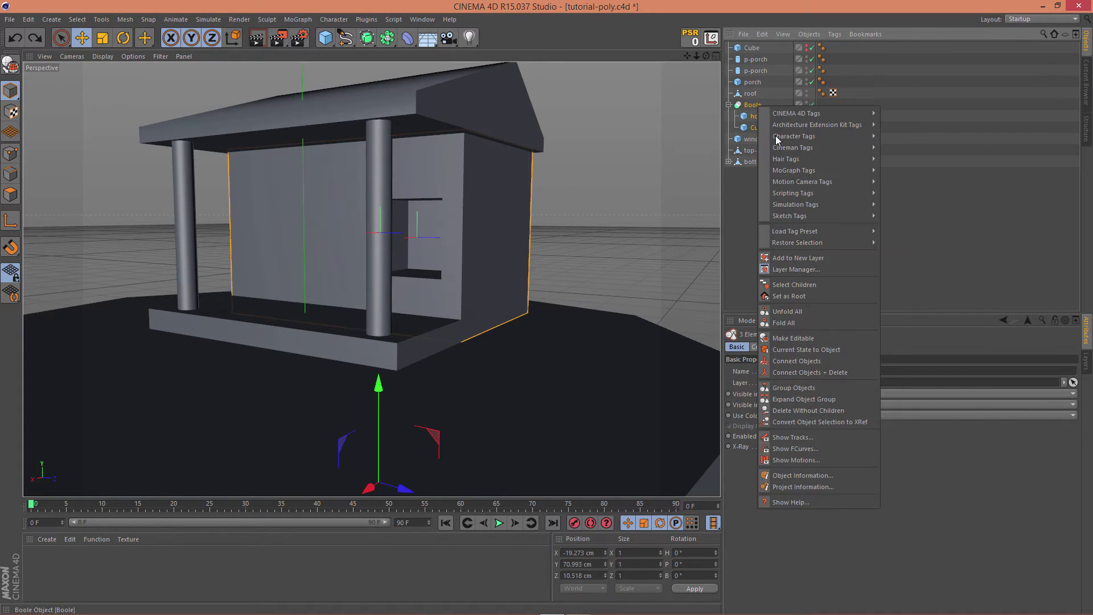
pyautogui.click(809, 348)
pyautogui.rightClick(756, 105)
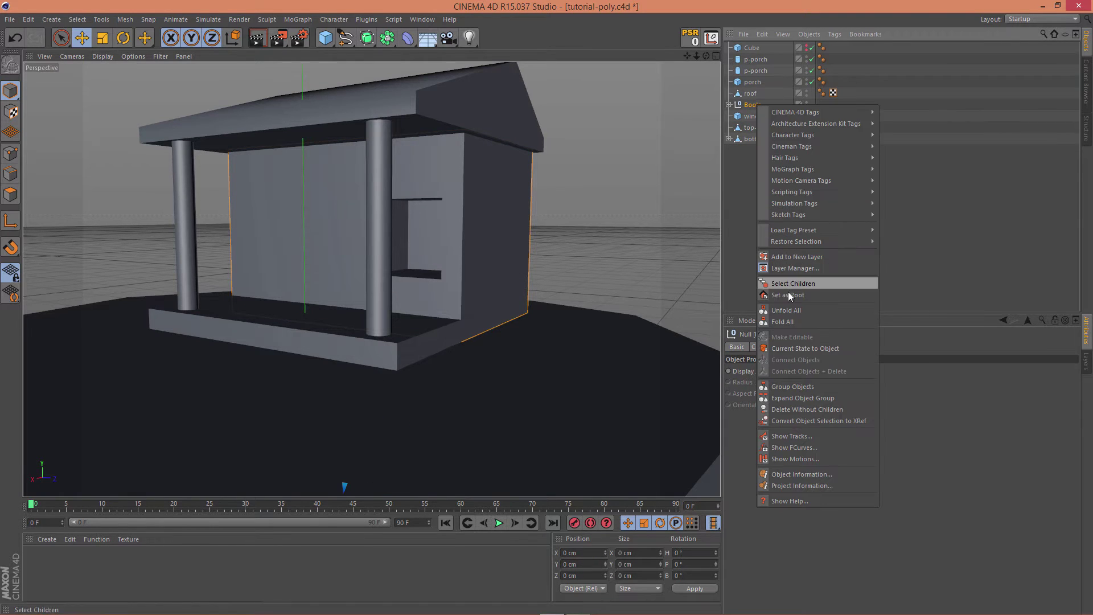
pyautogui.click(793, 284)
pyautogui.rightClick(753, 106)
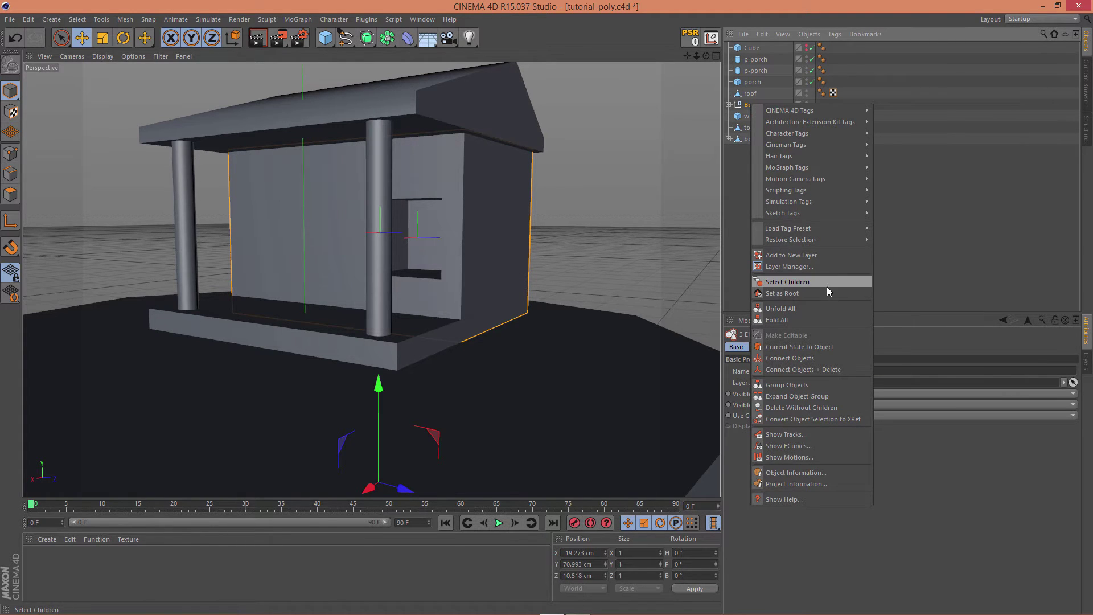
pyautogui.click(822, 370)
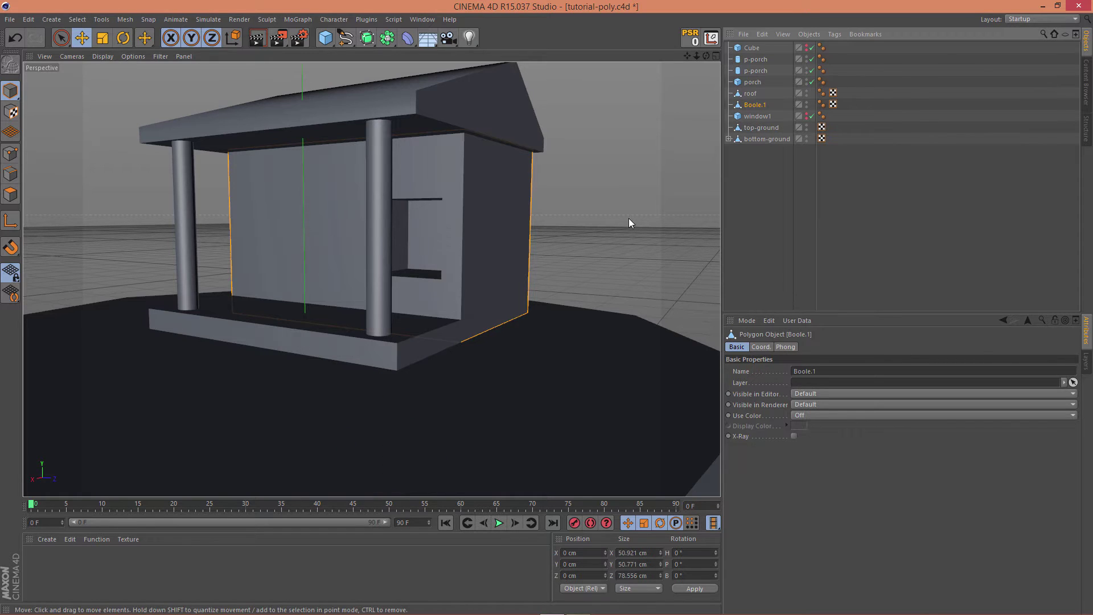
# Make the hidden Cube visible in the editor and place it directly above Boole.1 in the object hierarchy.
pyautogui.keyDown('alt'); pyautogui.moveTo(629, 218); pyautogui.dragTo(718, 171); pyautogui.keyUp('alt')
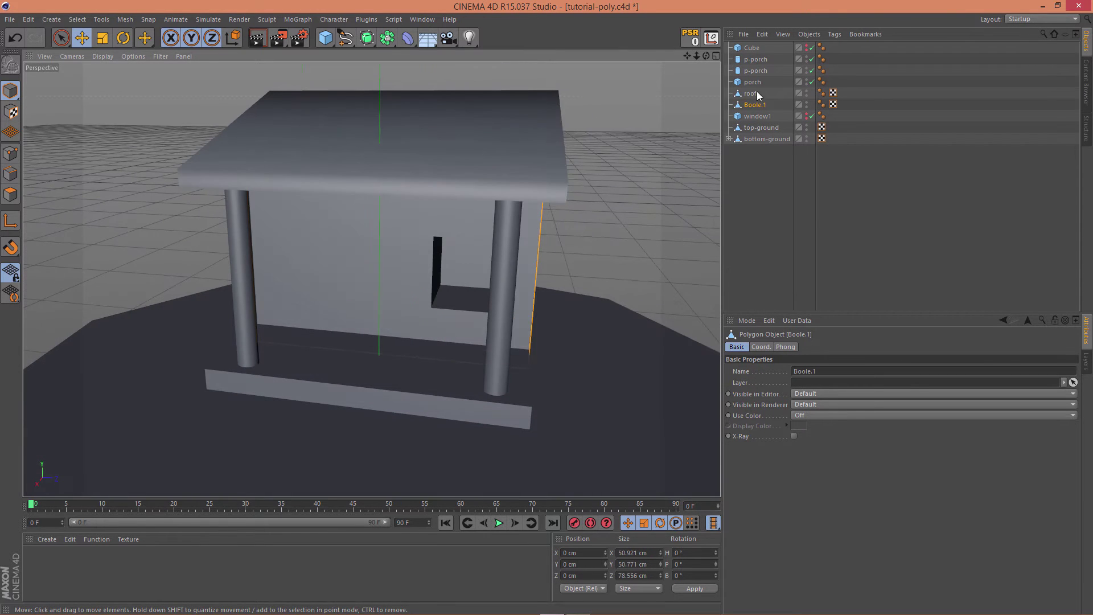
pyautogui.click(754, 49)
pyautogui.click(806, 49)
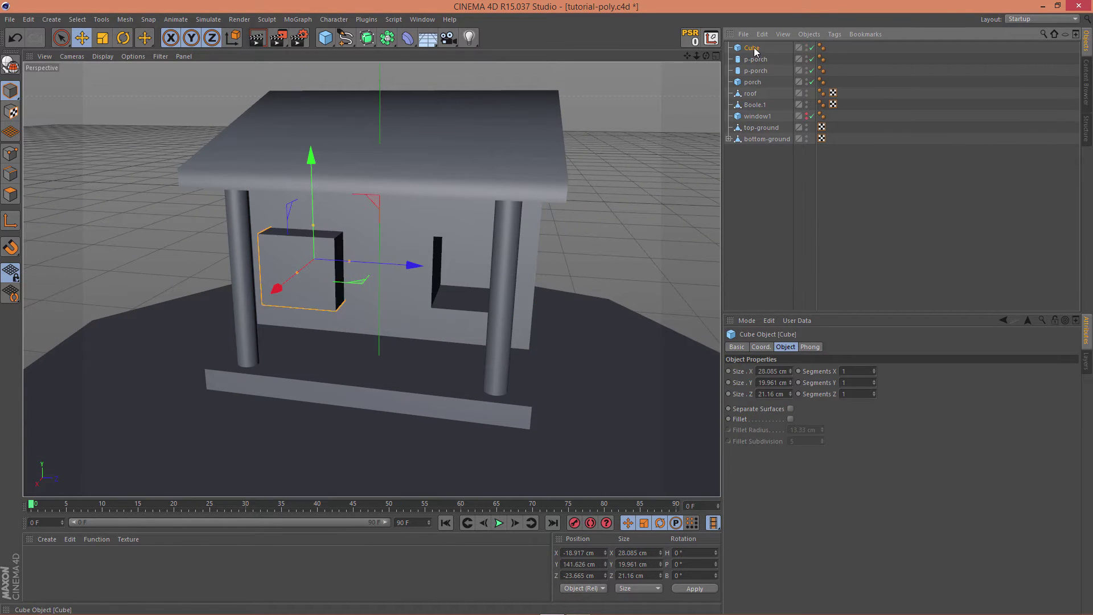
pyautogui.moveTo(761, 99); pyautogui.dragTo(762, 100)
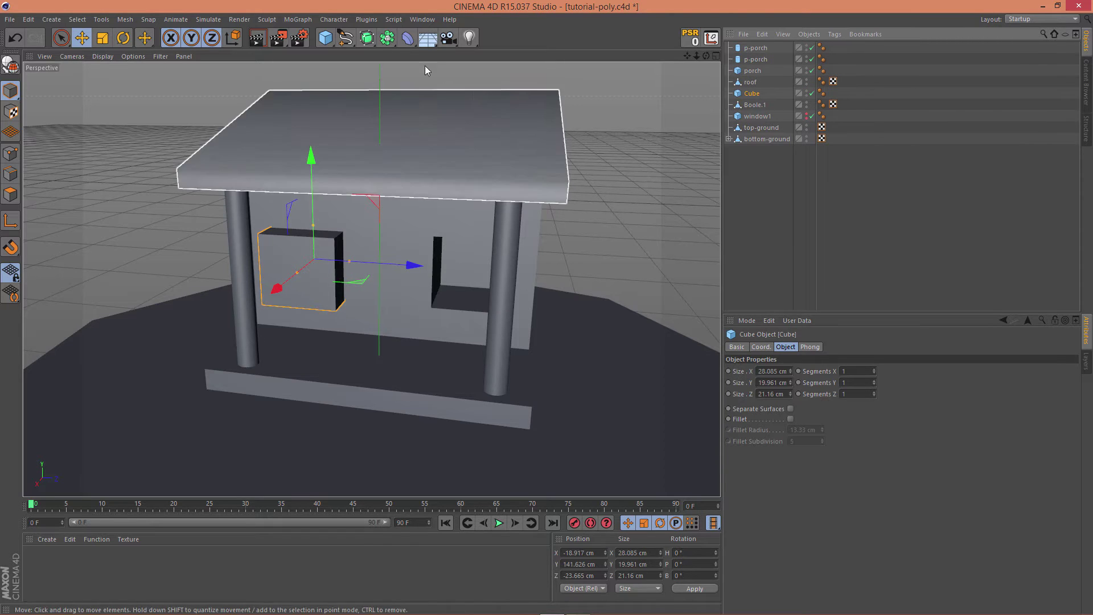
# Add a Boole object and nest Boole.1 and Cube inside it, with Boole.1 first, to cut the second front window.
pyautogui.moveTo(386, 44); pyautogui.dragTo(569, 52)
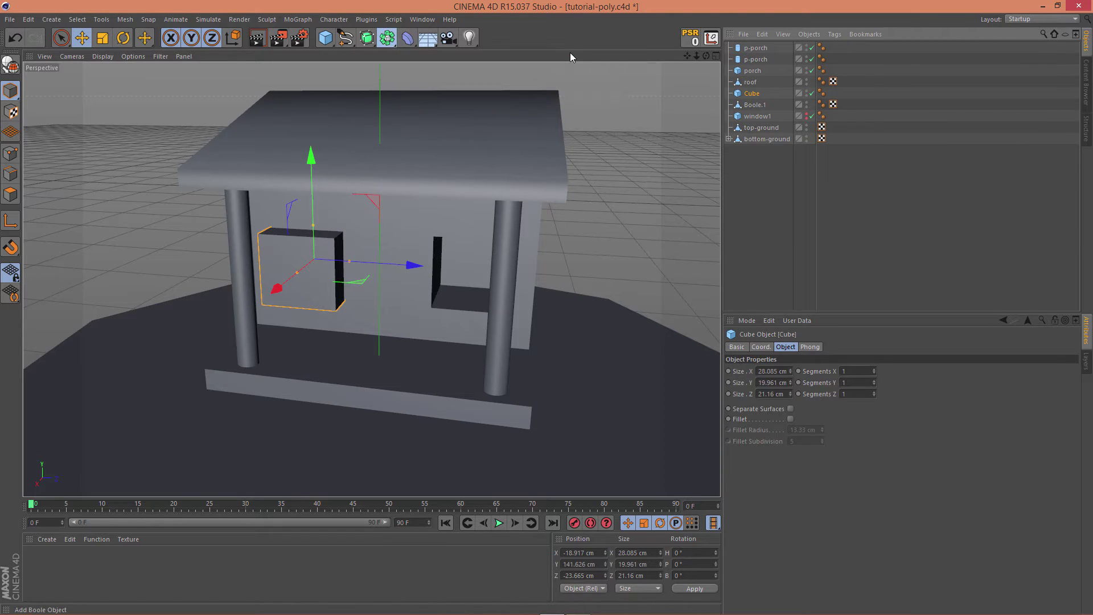
pyautogui.moveTo(758, 50); pyautogui.dragTo(763, 103)
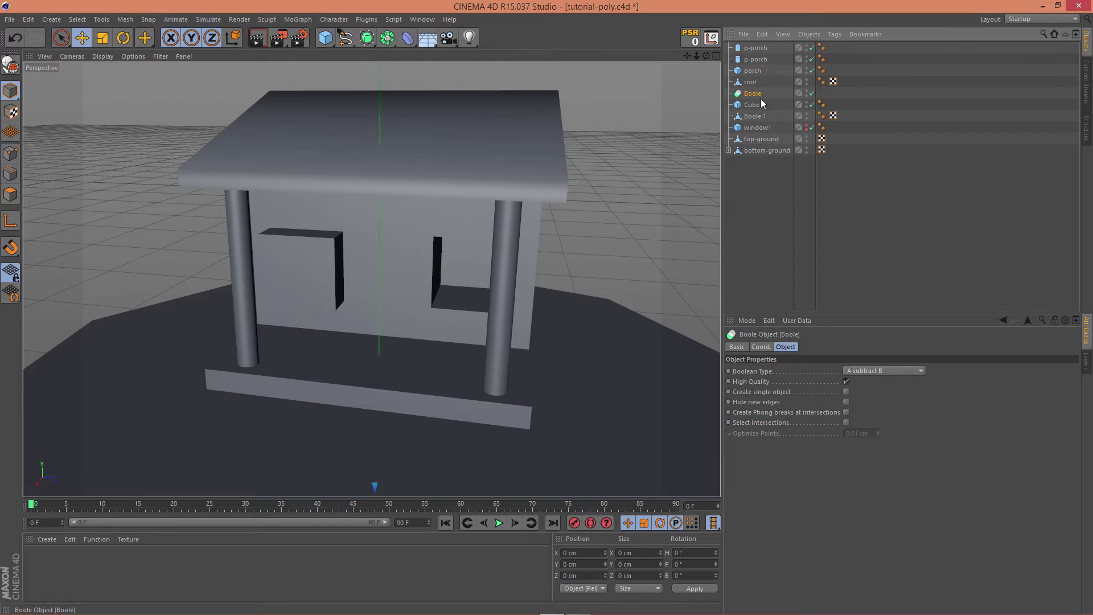
pyautogui.click(757, 108)
pyautogui.click(758, 117)
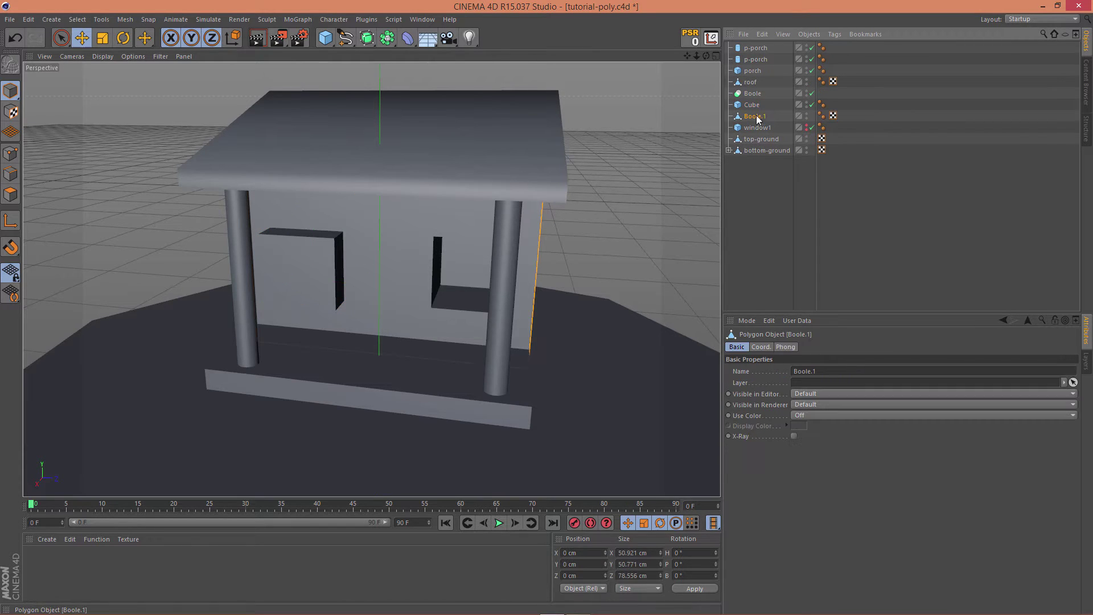
pyautogui.moveTo(752, 96); pyautogui.dragTo(757, 111)
pyautogui.click(752, 116)
pyautogui.keyDown('alt'); pyautogui.moveTo(655, 173); pyautogui.dragTo(762, 110); pyautogui.keyUp('alt')
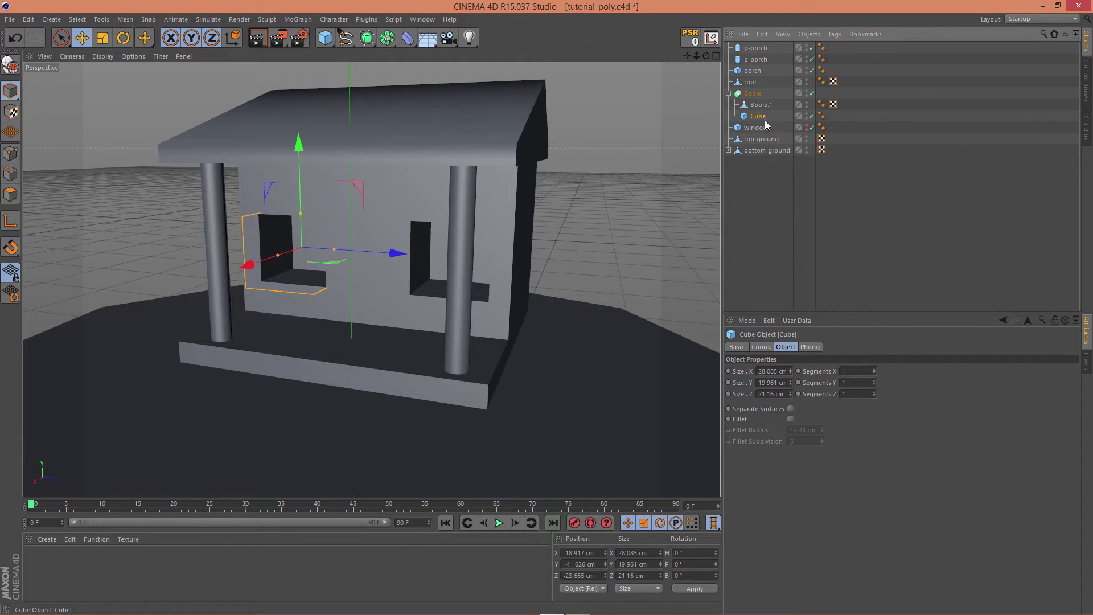
# Duplicate the cutter Cube outside the Boole, rename the copy windows2 and hide it in the editor view.
pyautogui.moveTo(765, 125); pyautogui.dragTo(764, 128)
pyautogui.doubleClick(753, 128)
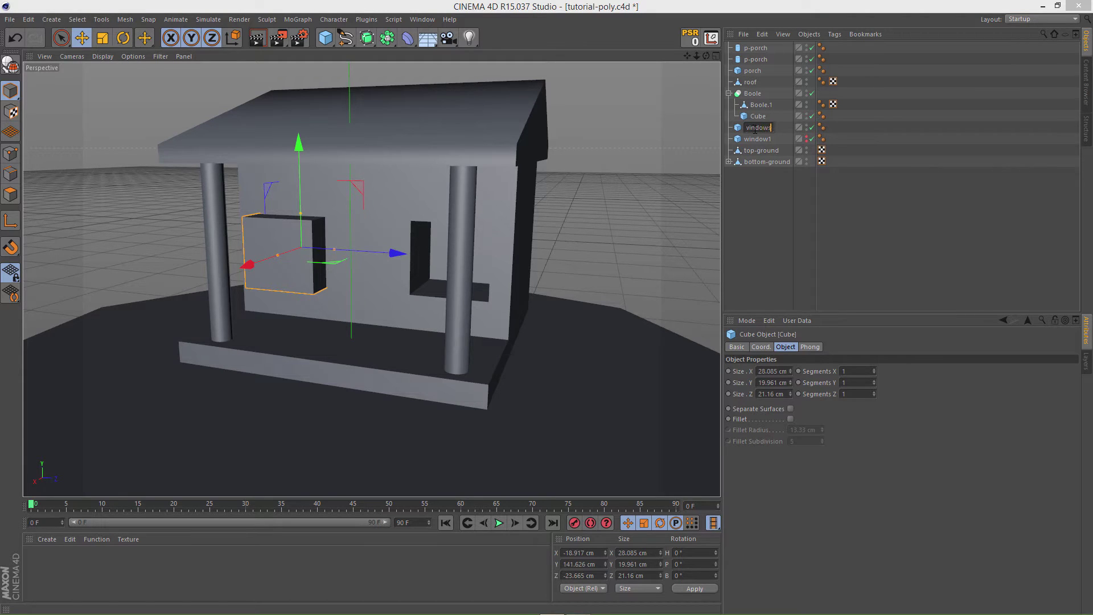
pyautogui.write('windows2')
pyautogui.press('Return')
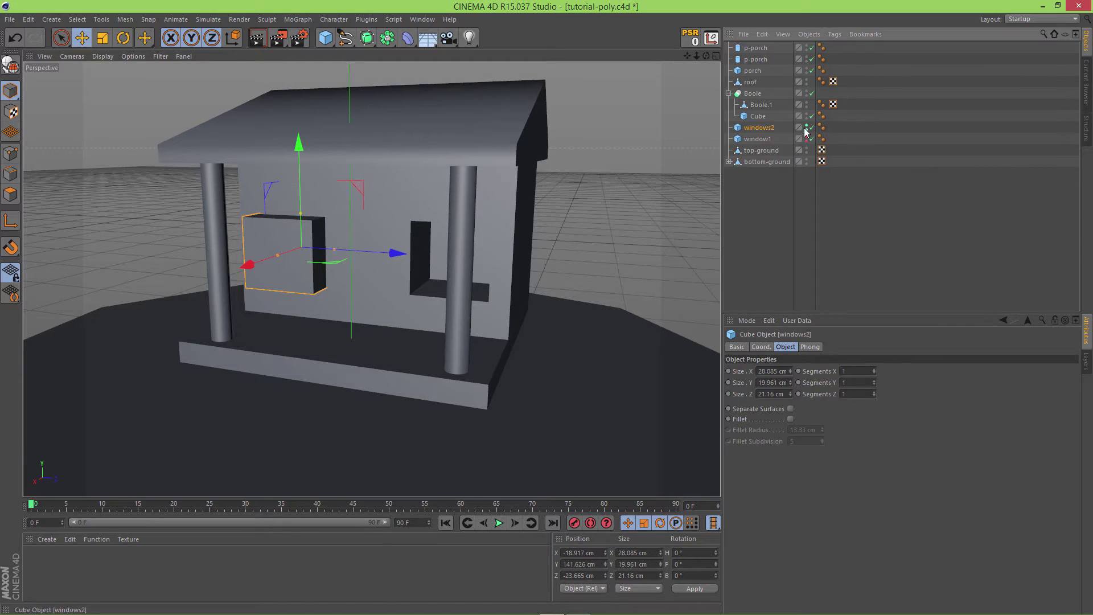
pyautogui.click(806, 129)
# Convert the two-window Boole to editable geometry and merge it with all its children into a single polygon object, deleting the originals.
pyautogui.rightClick(752, 93)
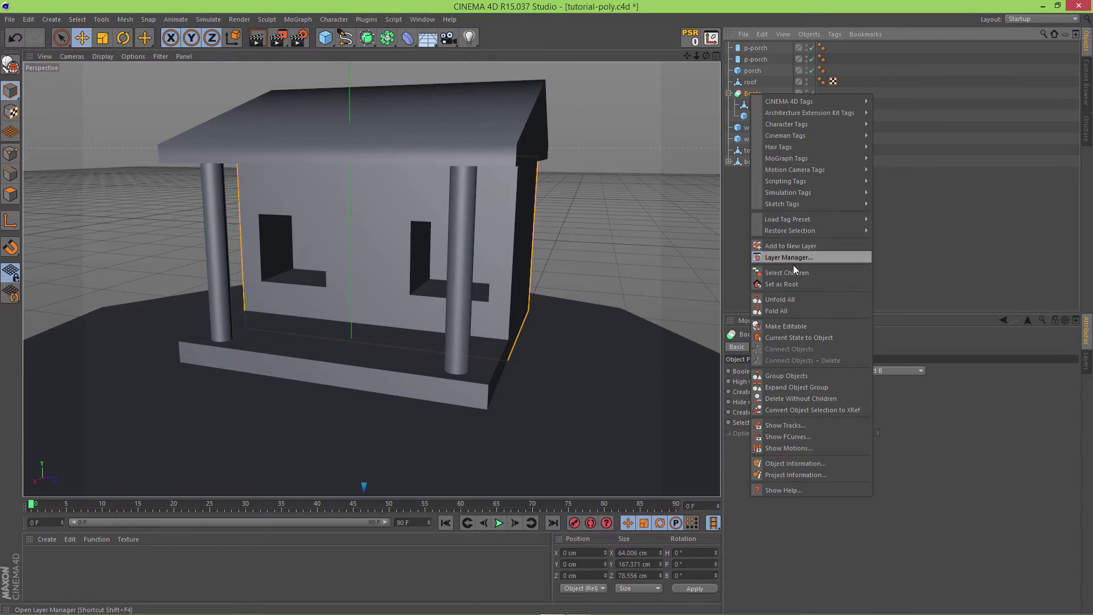
pyautogui.click(794, 272)
pyautogui.rightClick(756, 94)
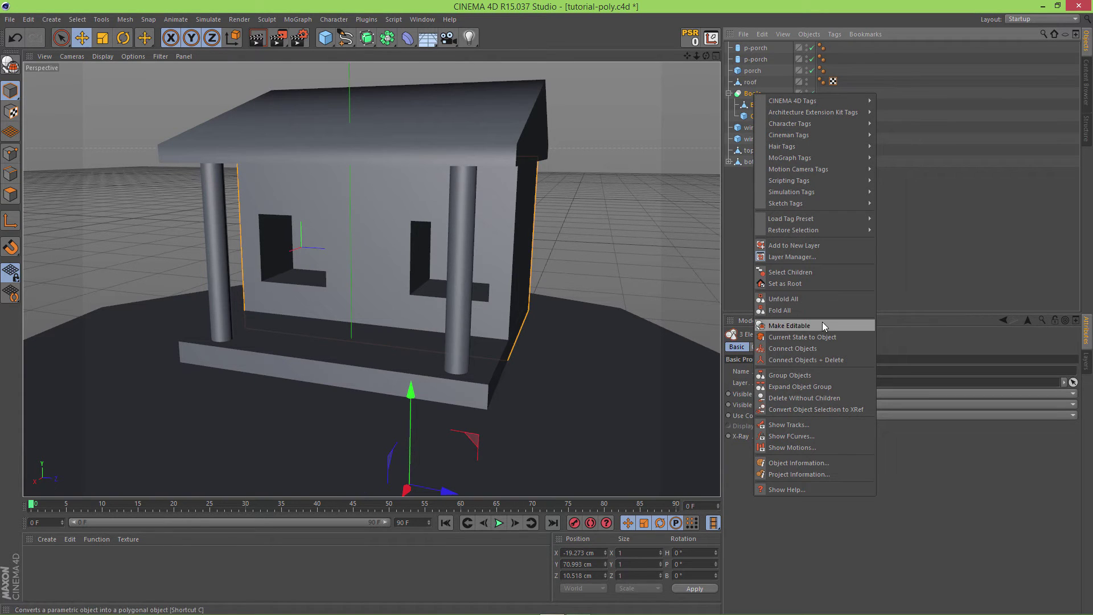
pyautogui.click(821, 325)
pyautogui.rightClick(760, 94)
pyautogui.click(816, 272)
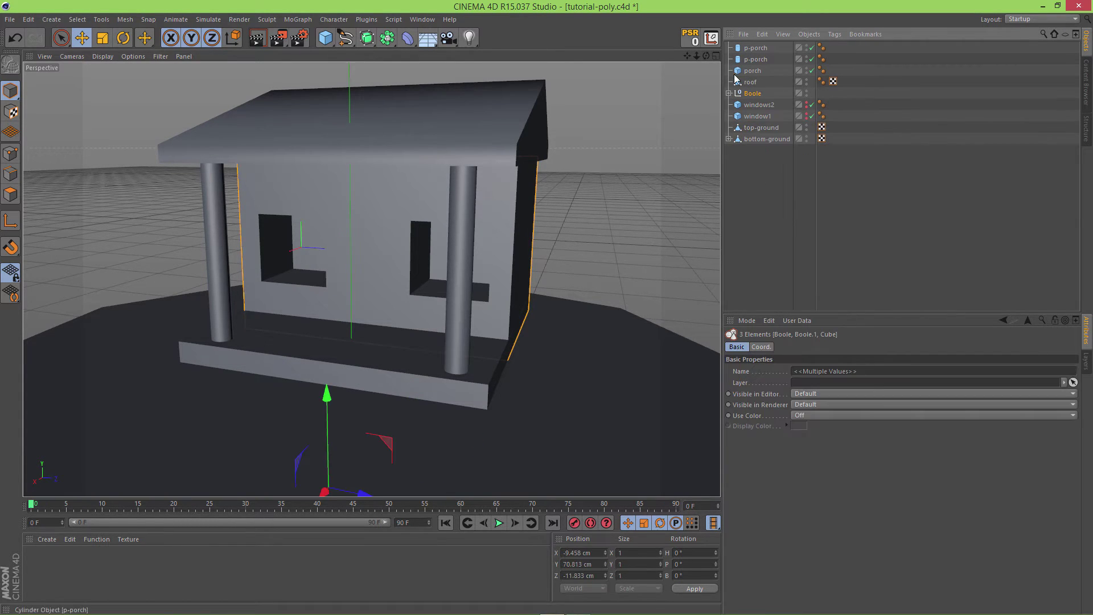
pyautogui.rightClick(754, 93)
pyautogui.click(807, 359)
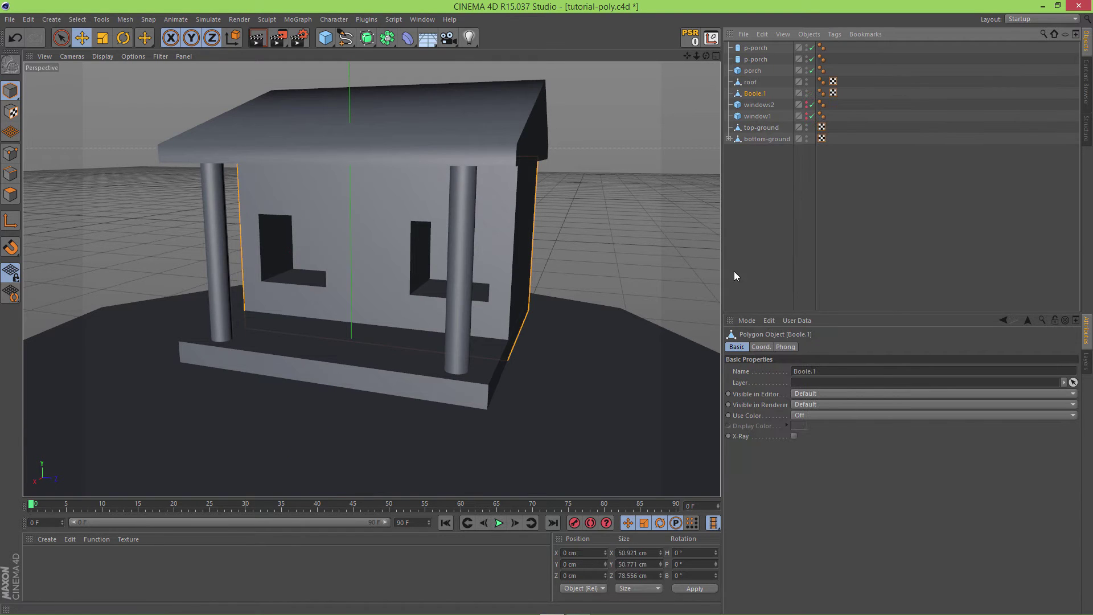
# Duplicate window1, rotate the copy's heading by 90° and make it visible in the editor.
pyautogui.moveTo(654, 230)
pyautogui.keyDown('alt'); pyautogui.mouseDown()
pyautogui.moveTo(627, 206)
pyautogui.moveTo(568, 217)
pyautogui.moveTo(541, 197)
pyautogui.moveTo(653, 192)
pyautogui.moveTo(544, 308)
pyautogui.moveTo(592, 186)
pyautogui.moveTo(511, 199)
pyautogui.mouseUp(); pyautogui.keyUp('alt')
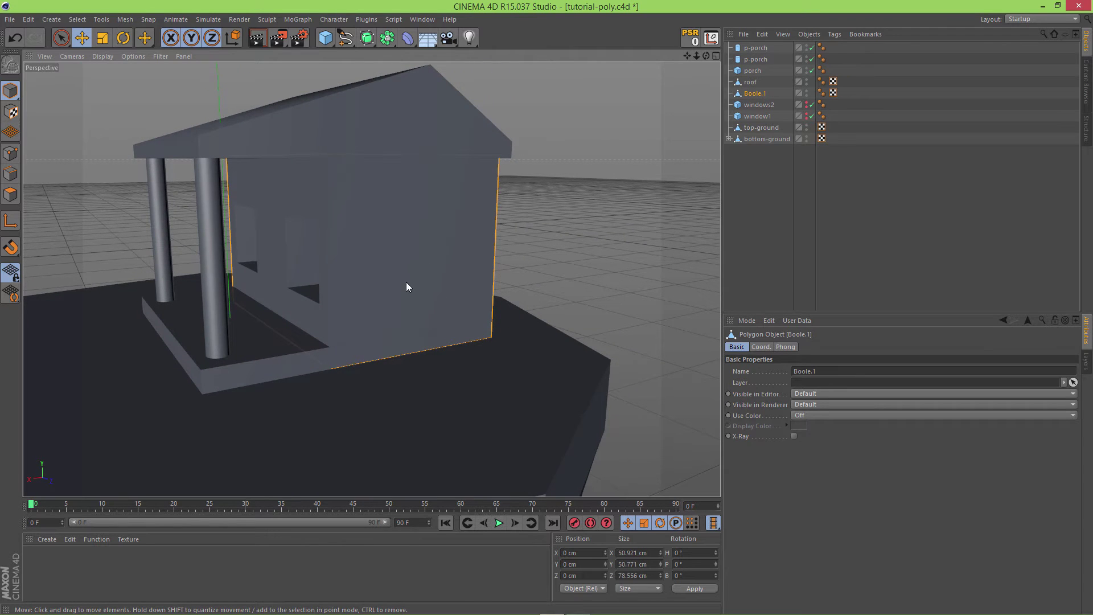
pyautogui.keyDown('alt'); pyautogui.moveTo(407, 287); pyautogui.dragTo(531, 308); pyautogui.keyUp('alt')
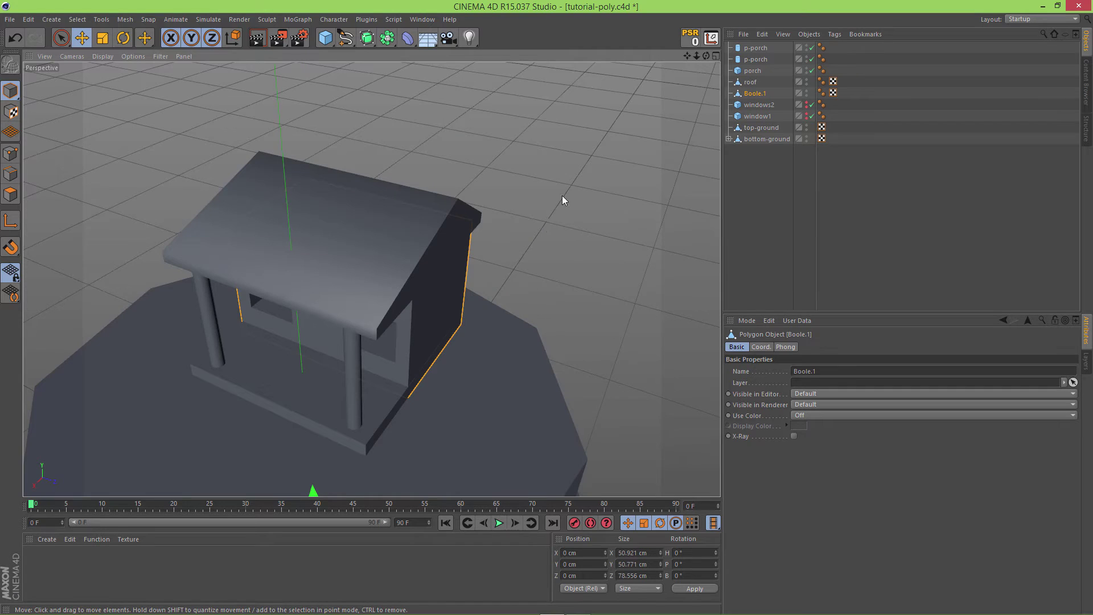
pyautogui.keyDown('alt'); pyautogui.moveTo(587, 200); pyautogui.dragTo(401, 316); pyautogui.keyUp('alt')
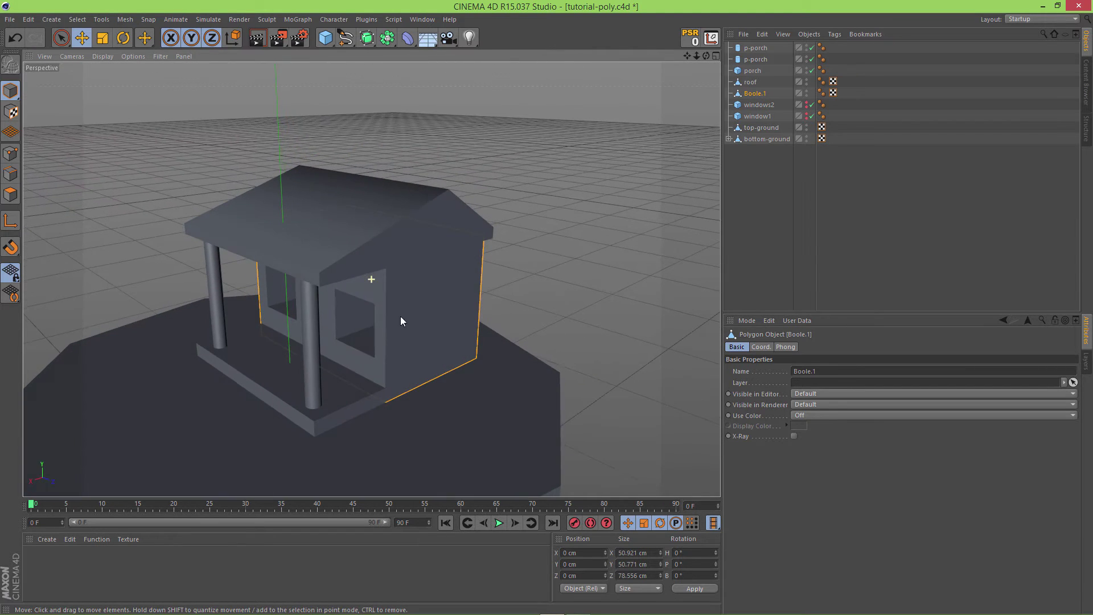
pyautogui.click(757, 105)
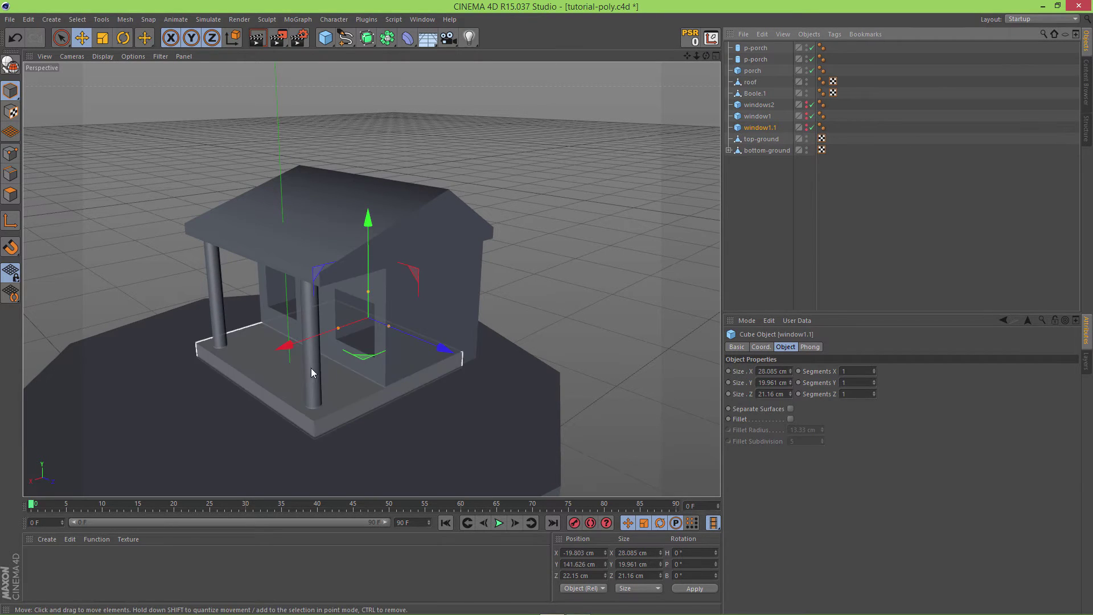
pyautogui.press('r')
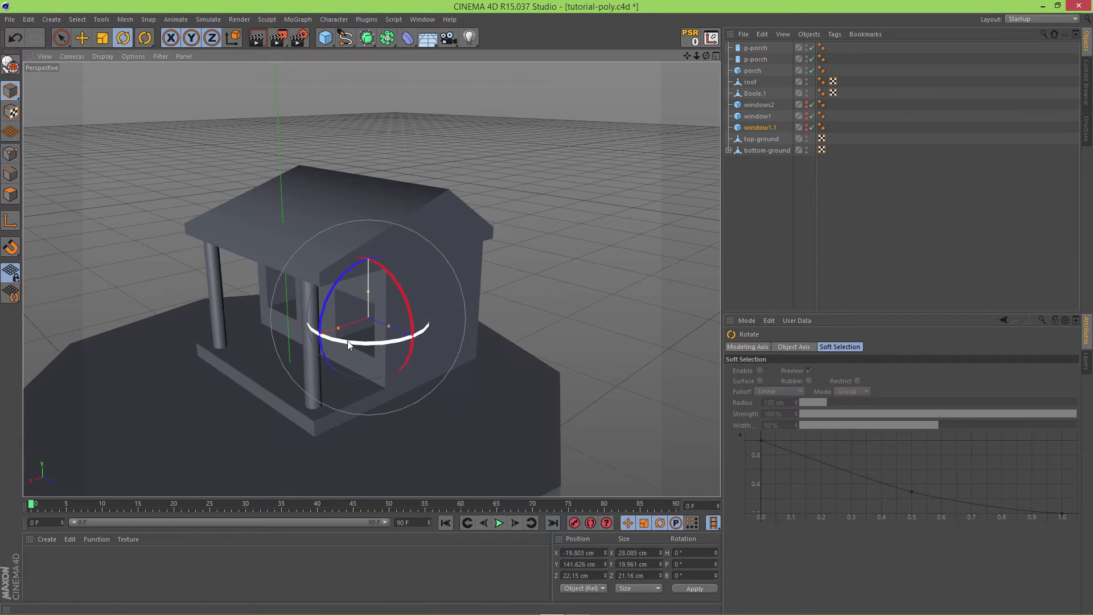
pyautogui.moveTo(347, 340); pyautogui.dragTo(424, 325)
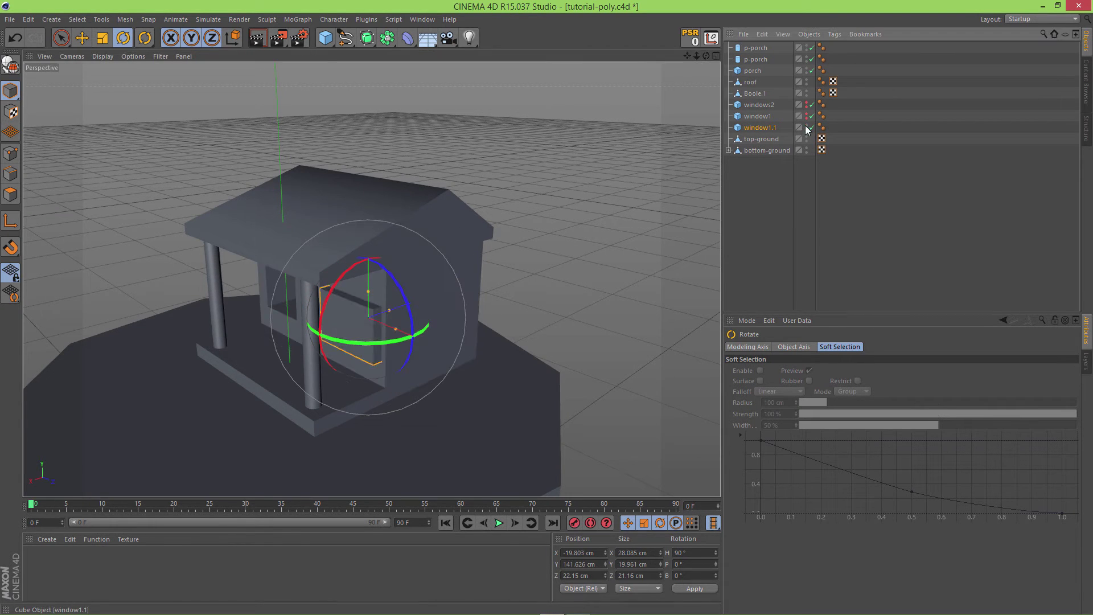
# Move window1.1 into the house's side wall at about X -36.7, Z 32.2 cm and widen its Z size to about 28.3 cm.
pyautogui.press('e')
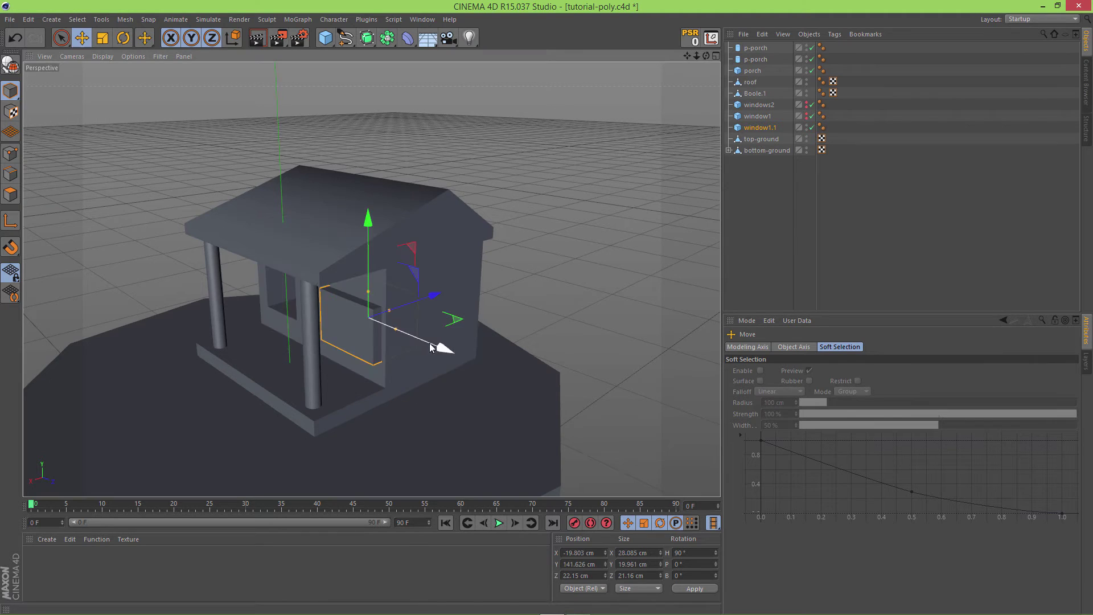
pyautogui.moveTo(441, 344); pyautogui.dragTo(483, 361)
pyautogui.moveTo(463, 306); pyautogui.dragTo(403, 328)
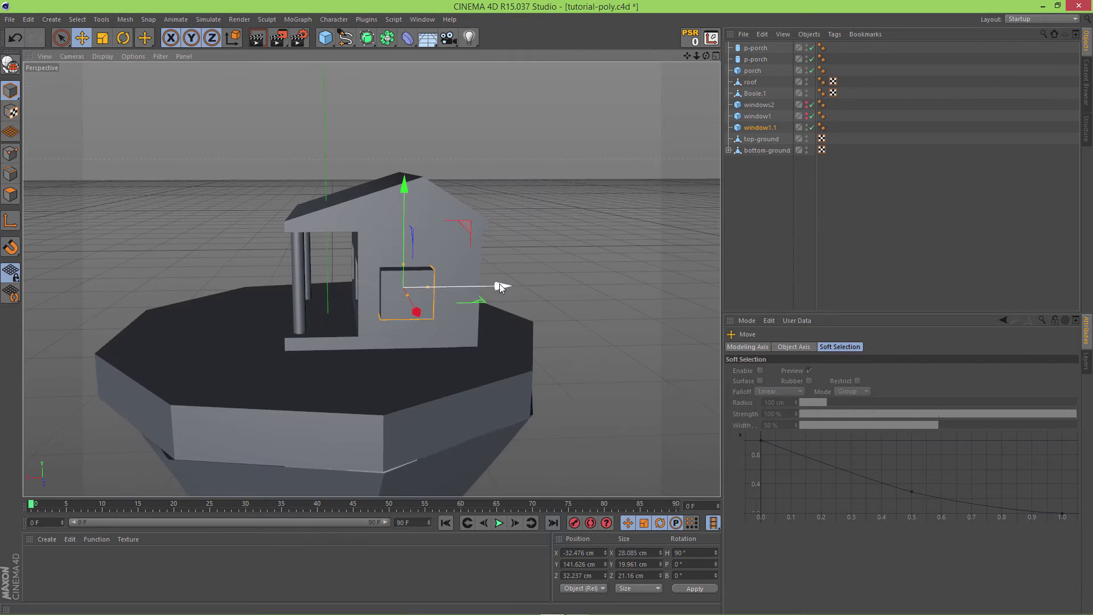
pyautogui.moveTo(500, 285); pyautogui.dragTo(492, 286)
pyautogui.scroll(3, 449, 278)
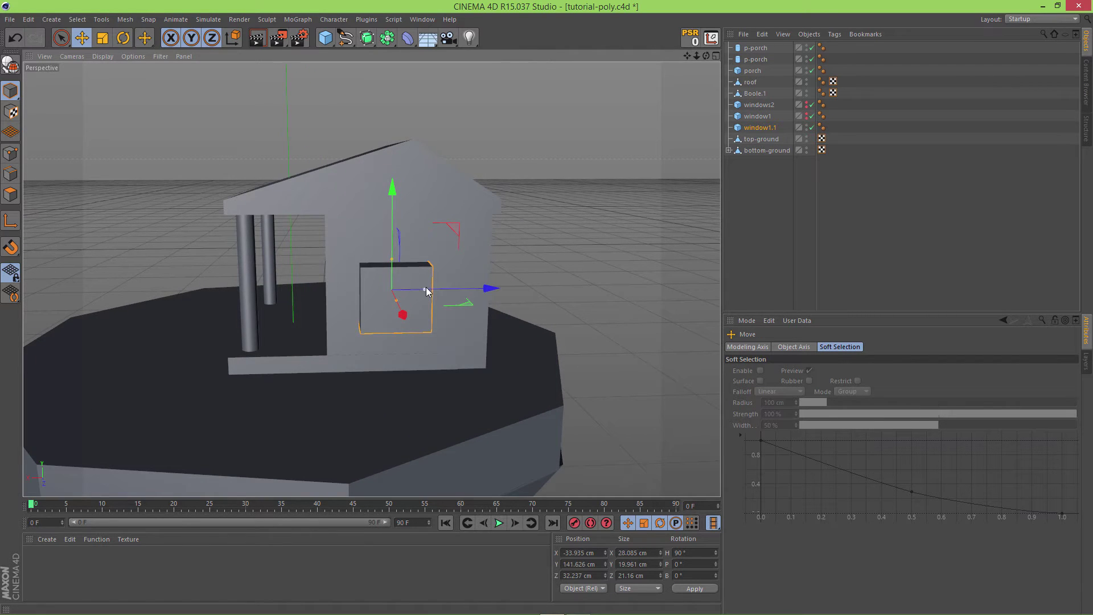
pyautogui.moveTo(424, 288); pyautogui.dragTo(501, 290)
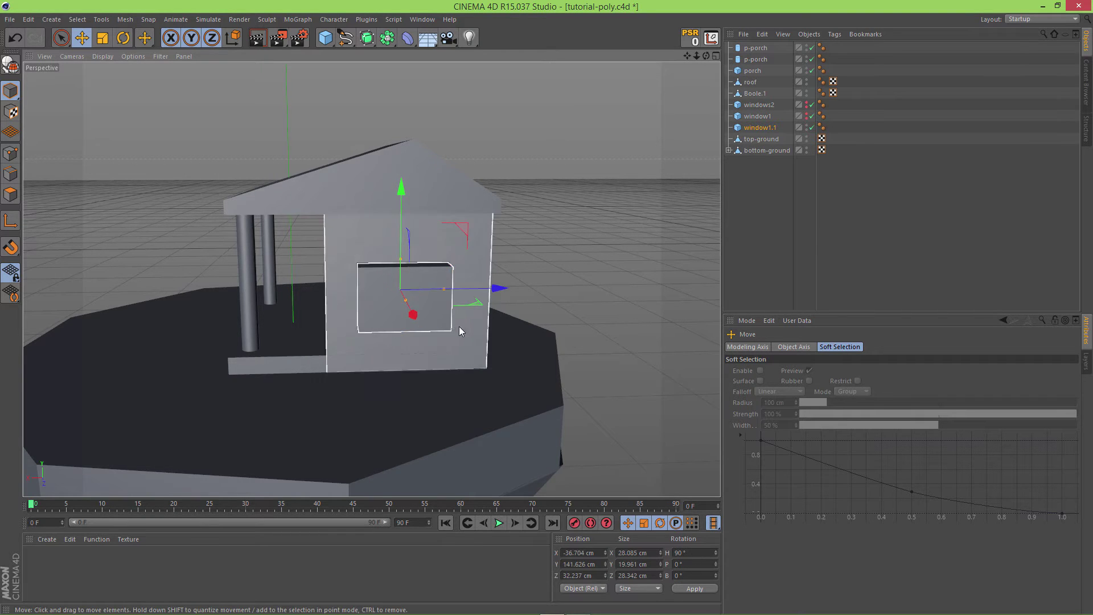
# Add a new Boole object for the side window and place it directly above window1.1 in the object hierarchy.
pyautogui.moveTo(459, 326)
pyautogui.keyDown('alt'); pyautogui.mouseDown()
pyautogui.moveTo(598, 298)
pyautogui.moveTo(696, 305)
pyautogui.moveTo(445, 319)
pyautogui.mouseUp(); pyautogui.keyUp('alt')
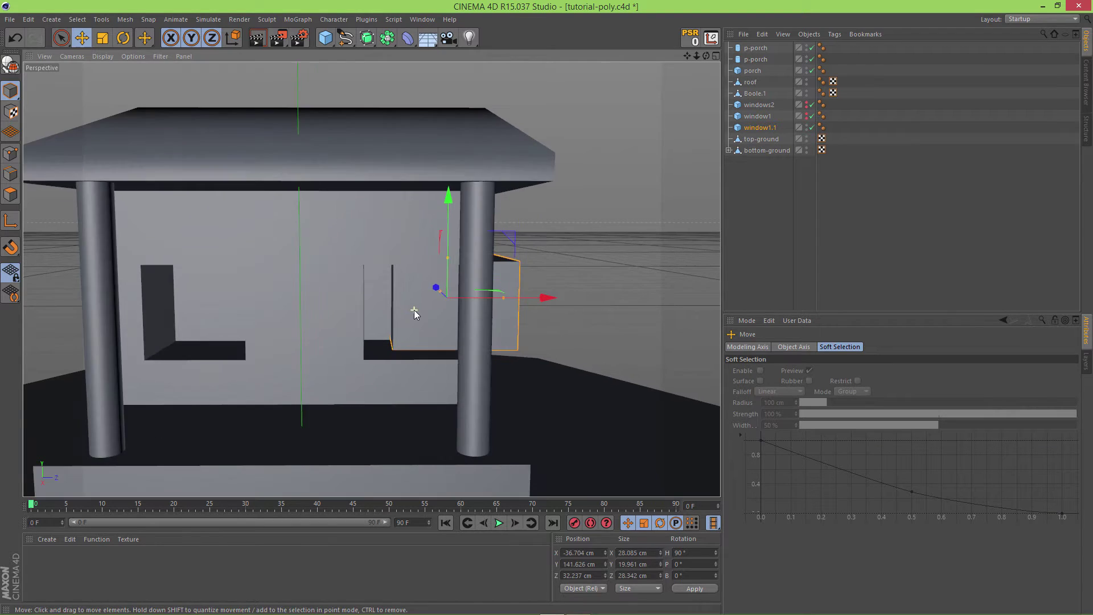
pyautogui.scroll(6, 415, 310)
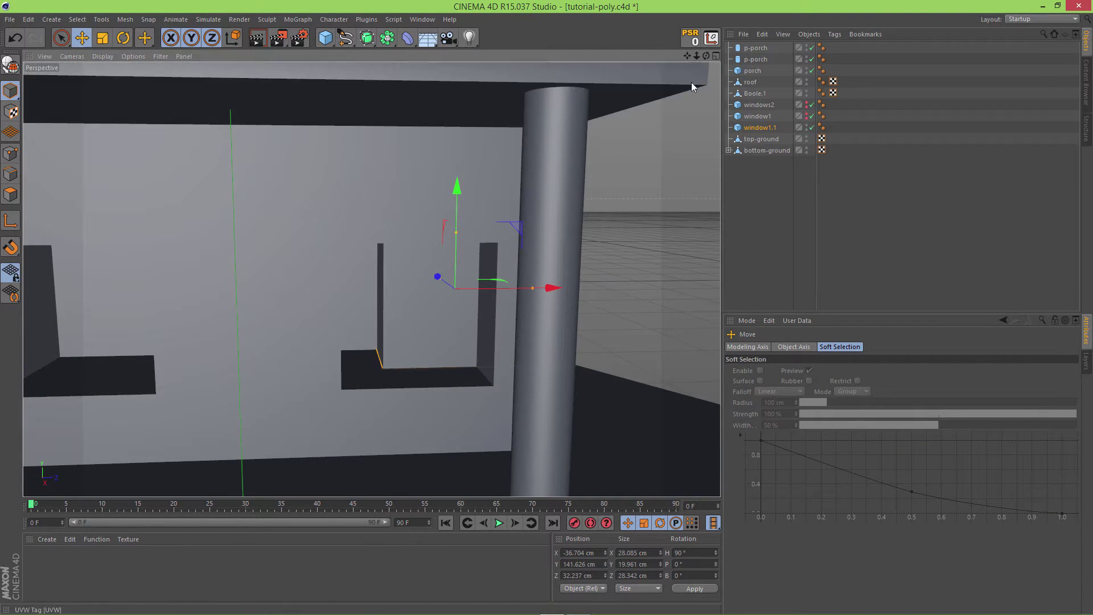
pyautogui.click(387, 37)
pyautogui.click(594, 55)
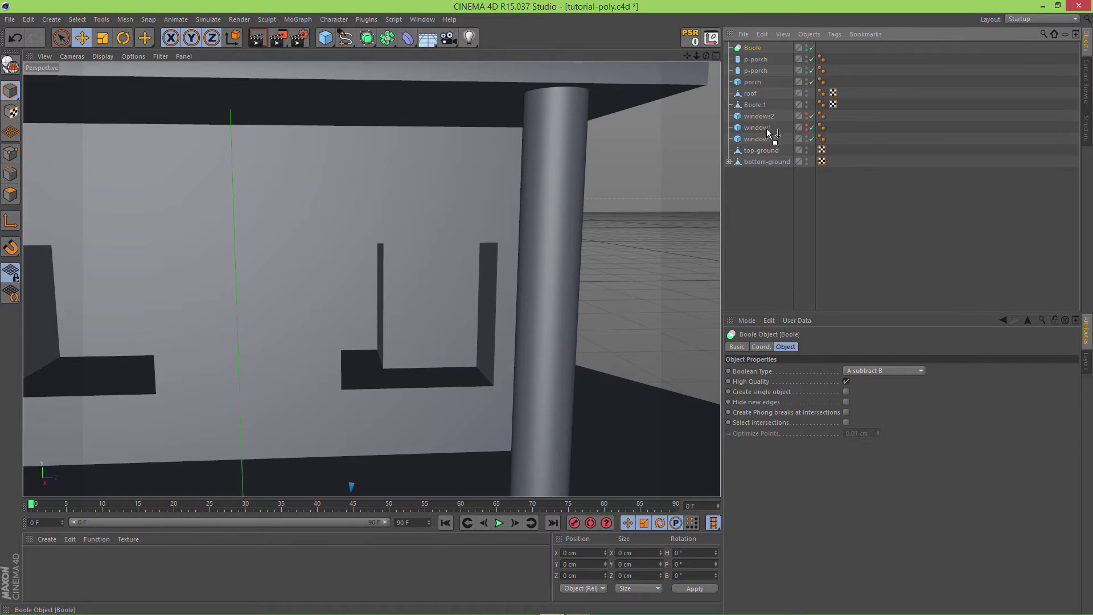
pyautogui.moveTo(768, 132); pyautogui.dragTo(767, 135)
# Nest Boole.1 and window1.1 inside the new Boole, with Boole.1 first, to cut the side window, and clear the selection.
pyautogui.click(759, 94)
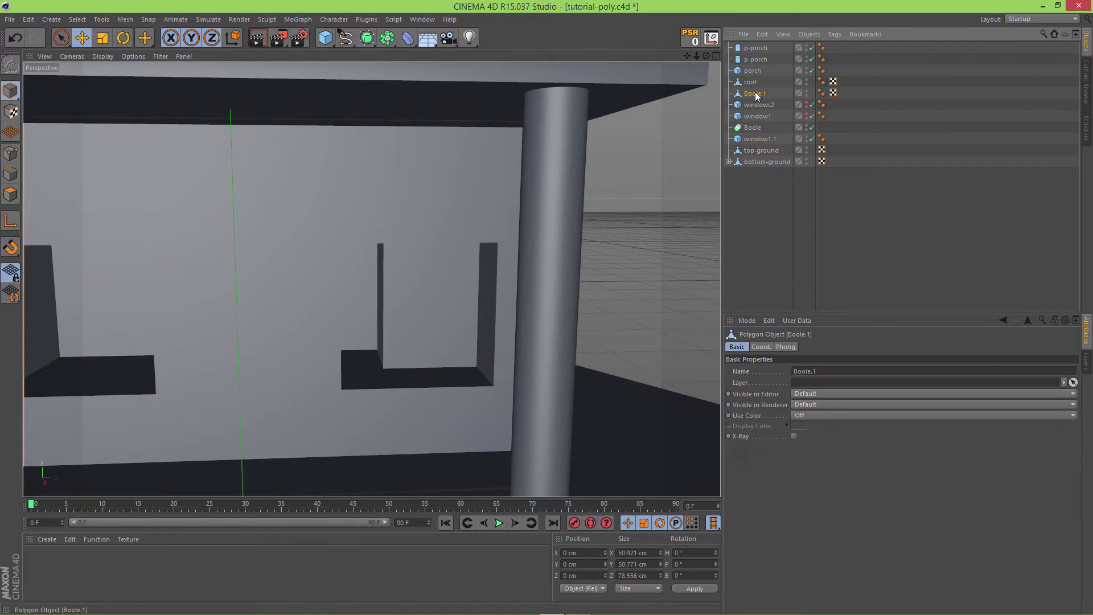
pyautogui.scroll(-6, 547, 212)
pyautogui.keyDown('alt'); pyautogui.moveTo(547, 213); pyautogui.dragTo(512, 233); pyautogui.keyUp('alt')
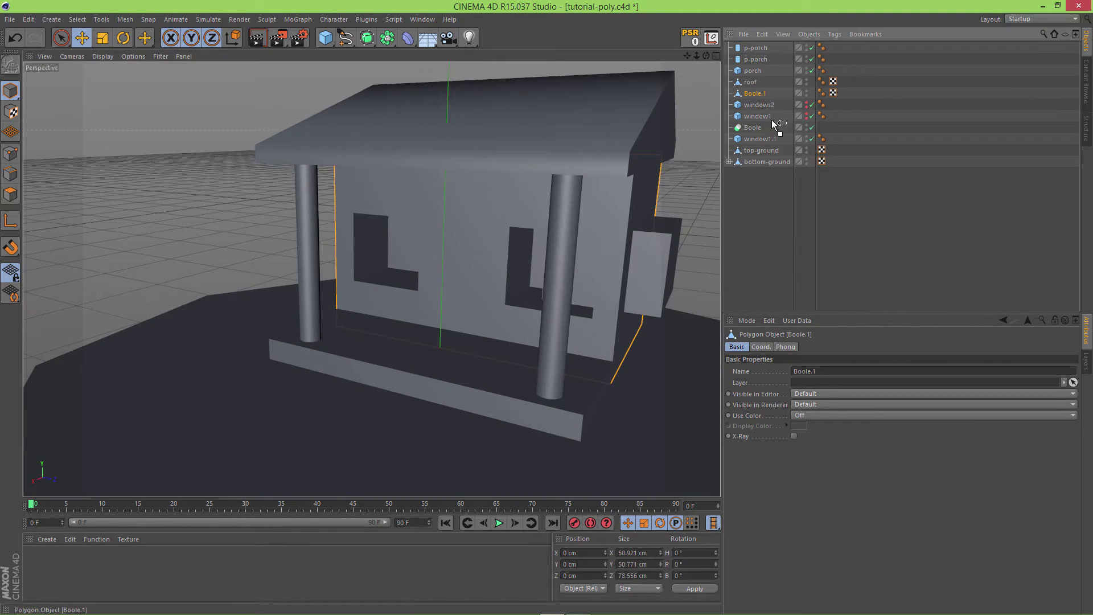
pyautogui.click(765, 140)
pyautogui.moveTo(758, 131); pyautogui.dragTo(760, 132)
pyautogui.scroll(5, 650, 227)
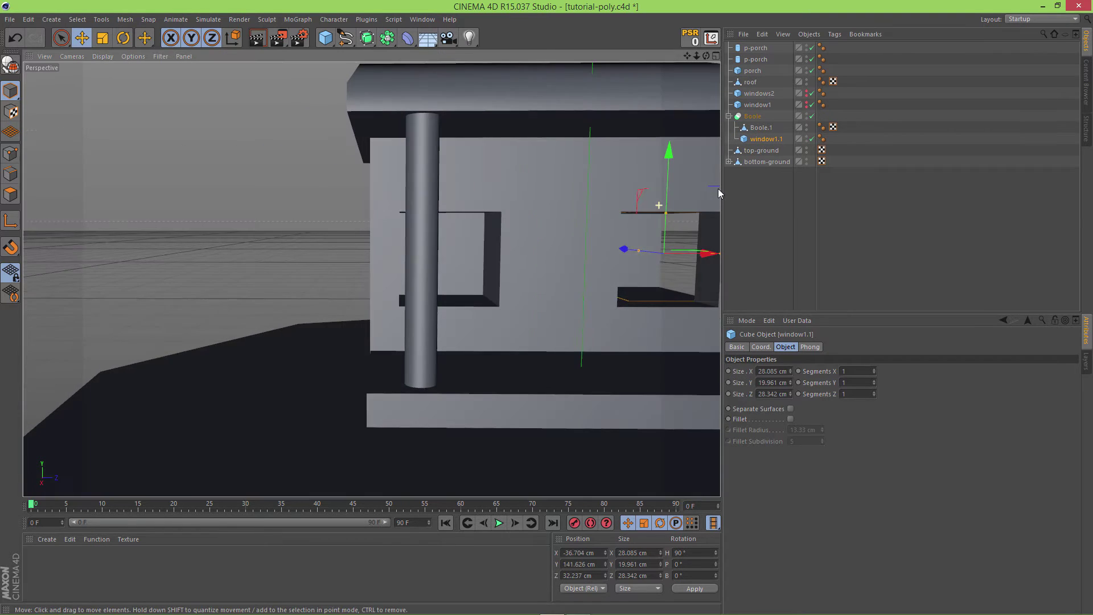
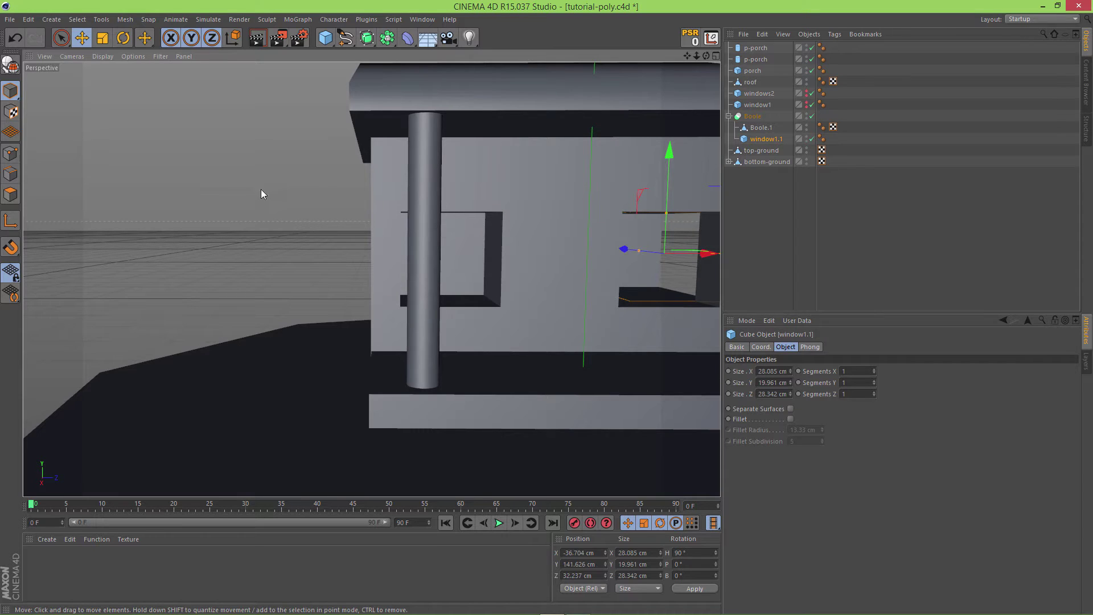
pyautogui.click(764, 183)
pyautogui.keyDown('alt'); pyautogui.moveTo(349, 244); pyautogui.dragTo(616, 220, button='right'); pyautogui.keyUp('alt')
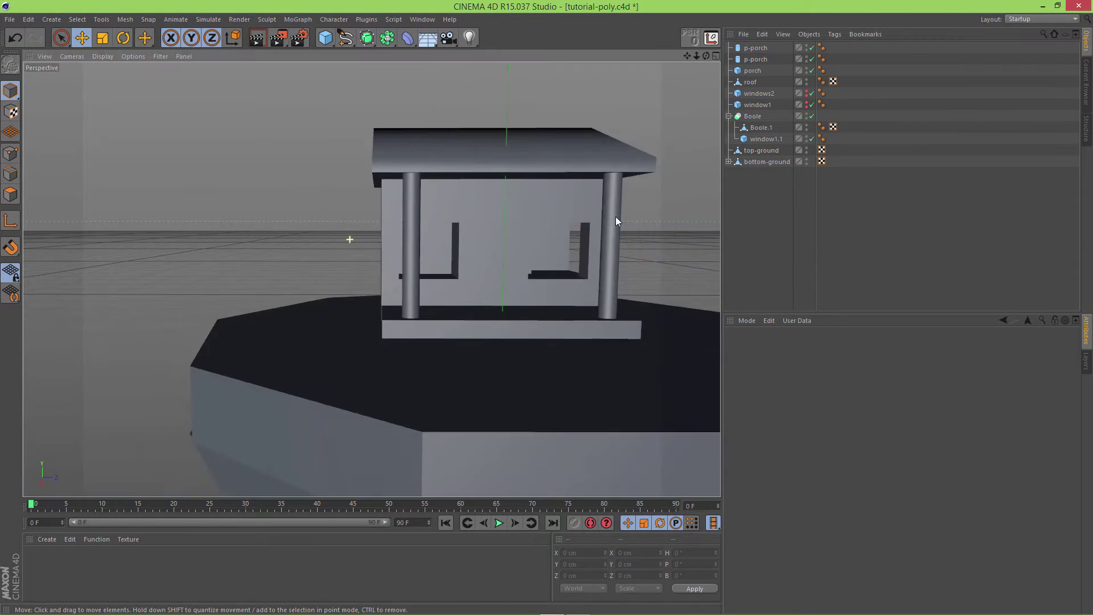
# Duplicate window1.1 out of the Boole, directly above top-ground in the hierarchy, and hide the copy in the editor.
pyautogui.keyDown('alt'); pyautogui.moveTo(614, 216); pyautogui.dragTo(451, 278); pyautogui.keyUp('alt')
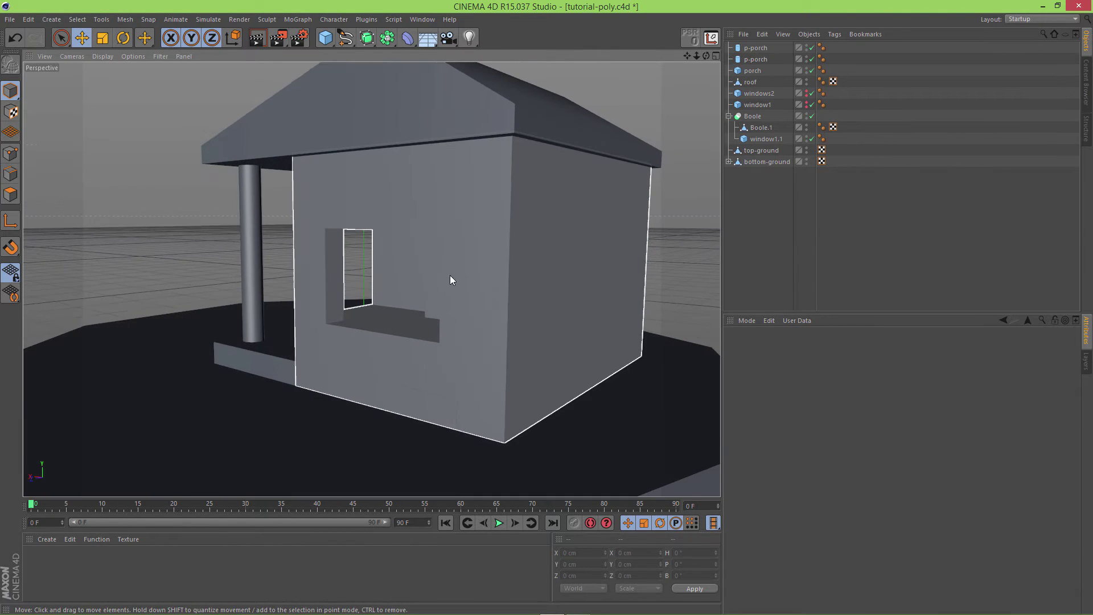
pyautogui.keyDown('alt'); pyautogui.moveTo(305, 287); pyautogui.dragTo(603, 285); pyautogui.keyUp('alt')
pyautogui.moveTo(760, 143); pyautogui.dragTo(768, 151)
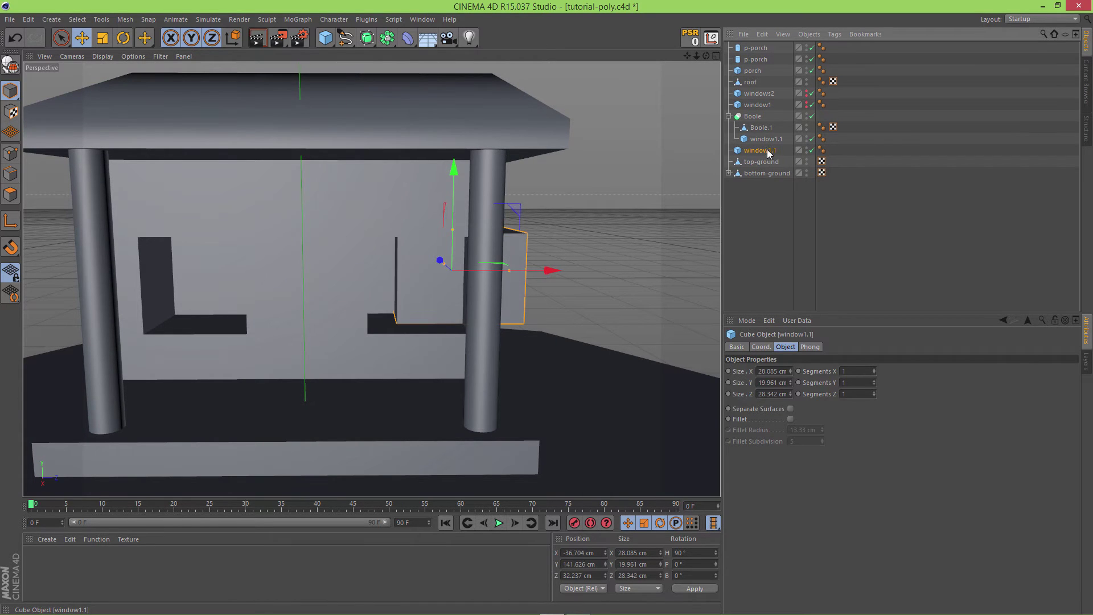
pyautogui.click(807, 150)
# Make the Boole editable, merge it and its children with Connect Objects + Delete, and clear the selection.
pyautogui.click(752, 116)
pyautogui.rightClick(754, 117)
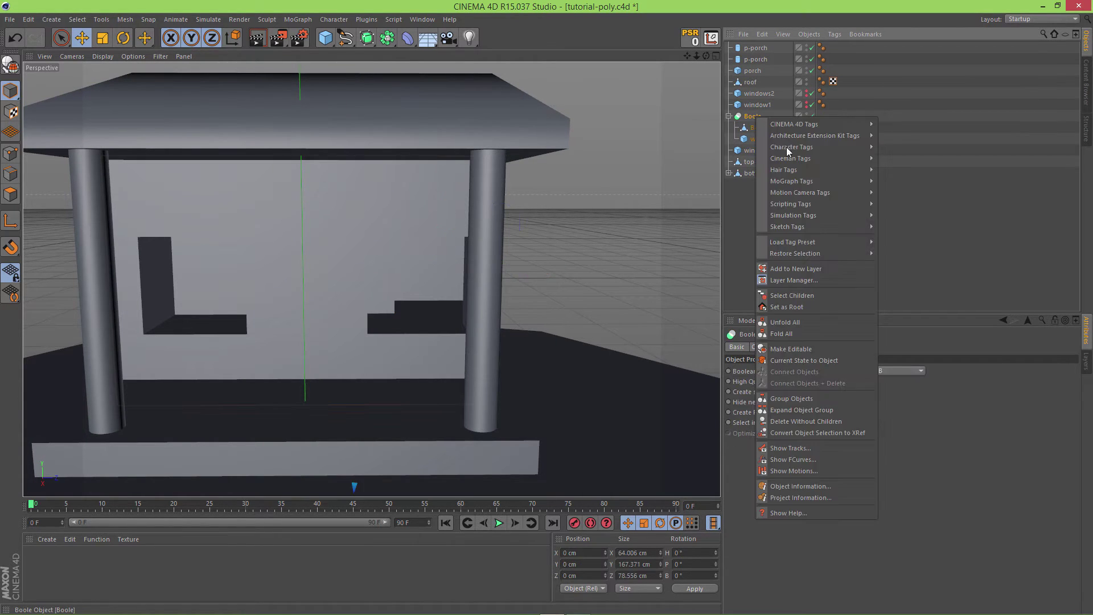
pyautogui.click(792, 295)
pyautogui.press('c')
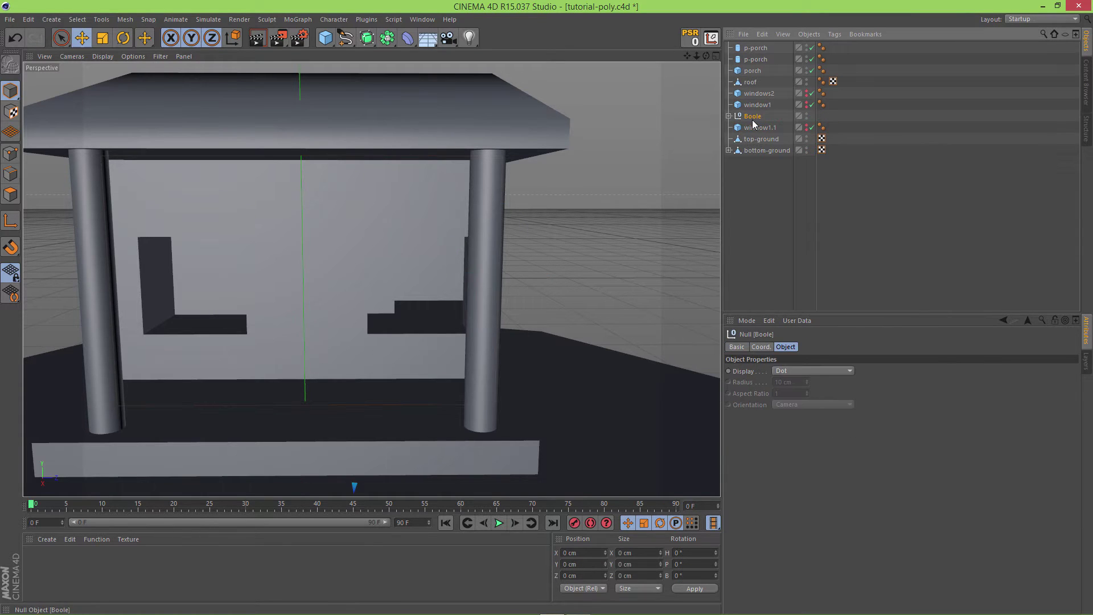
pyautogui.rightClick(748, 115)
pyautogui.click(795, 293)
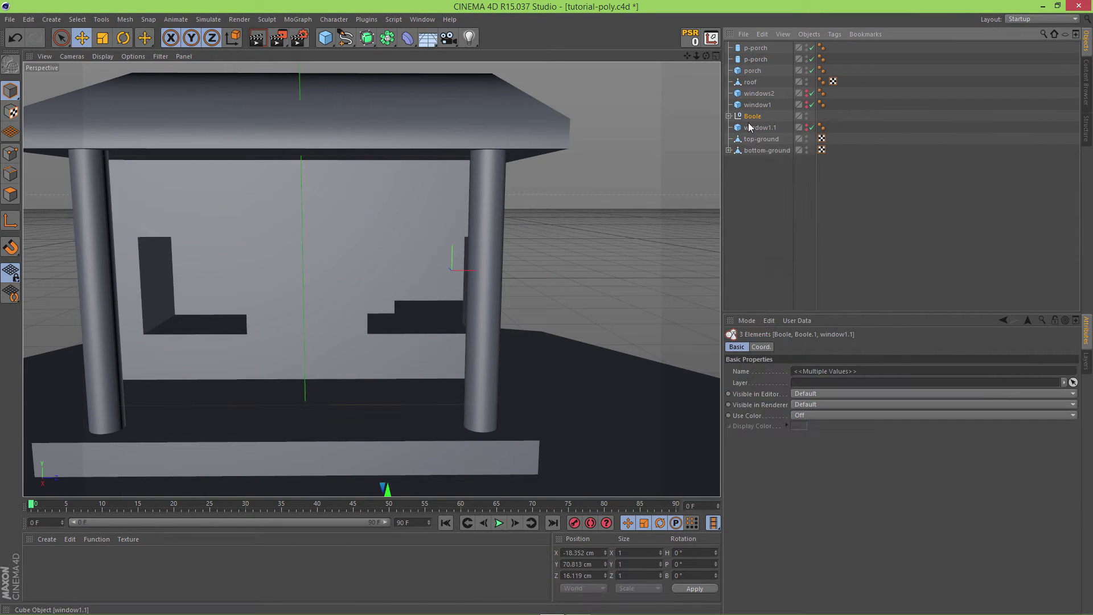
pyautogui.rightClick(748, 118)
pyautogui.click(803, 385)
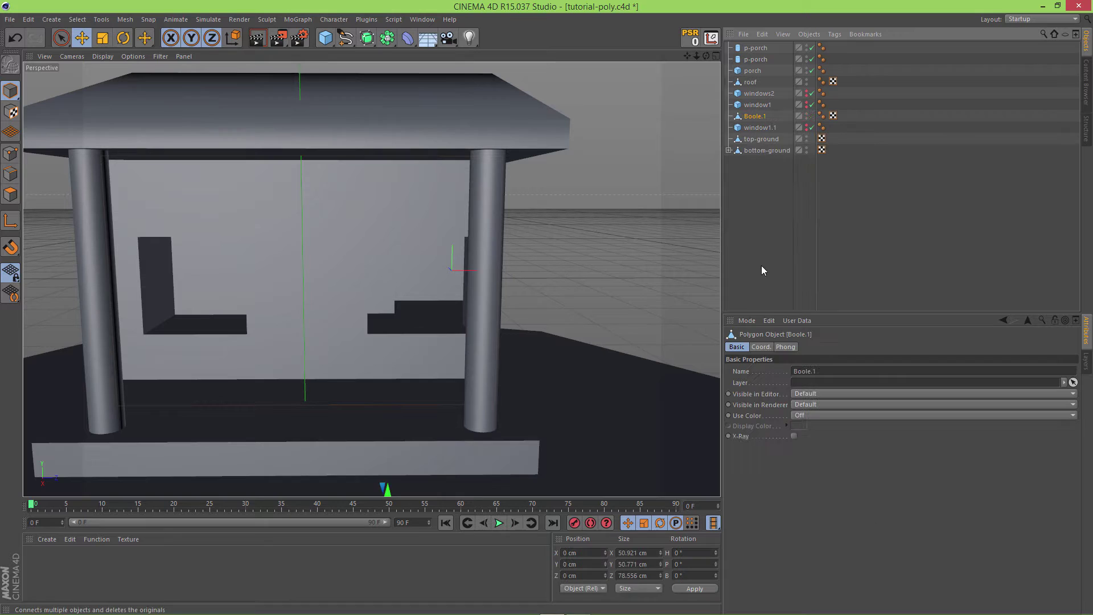
pyautogui.click(763, 208)
# Reorder the hierarchy so Boole.1 sits directly below roof and above the window objects.
pyautogui.keyDown('alt'); pyautogui.moveTo(594, 230); pyautogui.dragTo(273, 296); pyautogui.keyUp('alt')
pyautogui.click(779, 128)
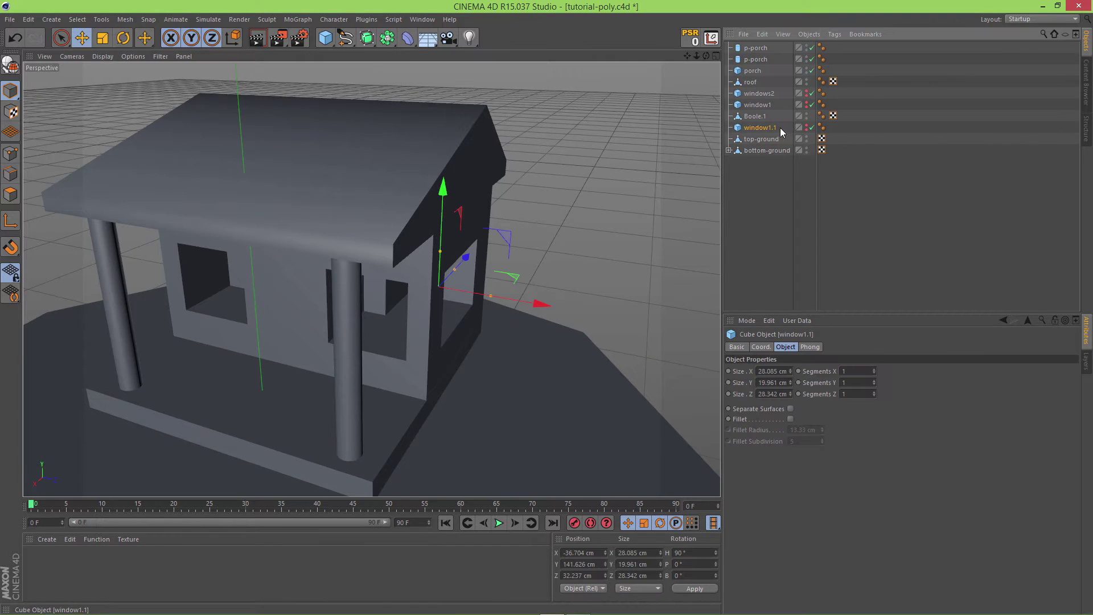
pyautogui.keyDown('alt'); pyautogui.moveTo(647, 200); pyautogui.dragTo(642, 174); pyautogui.keyUp('alt')
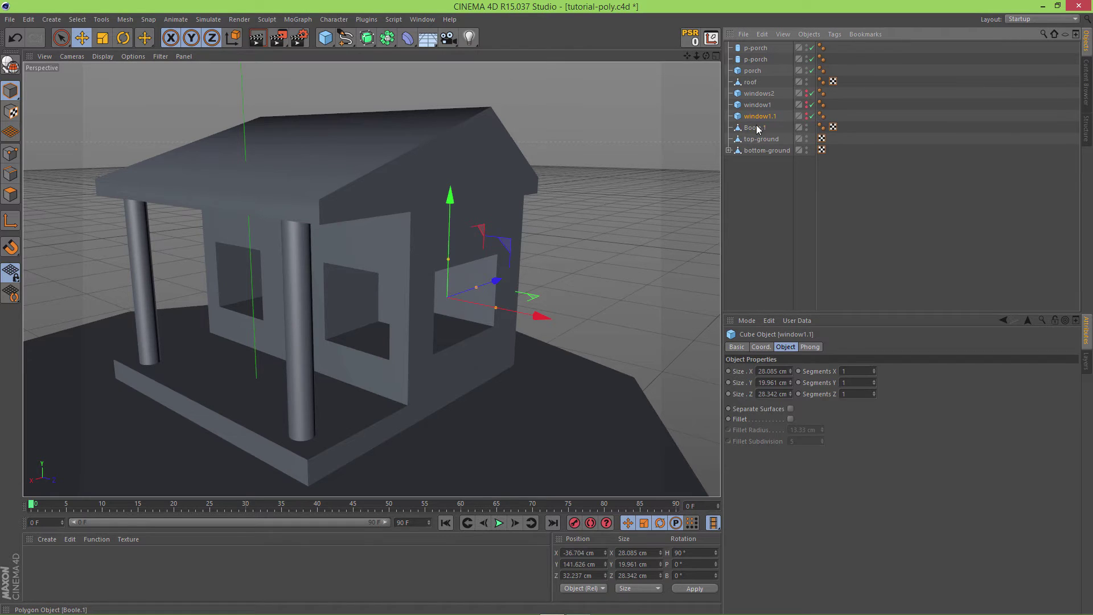
pyautogui.click(758, 128)
pyautogui.moveTo(753, 92); pyautogui.dragTo(753, 85)
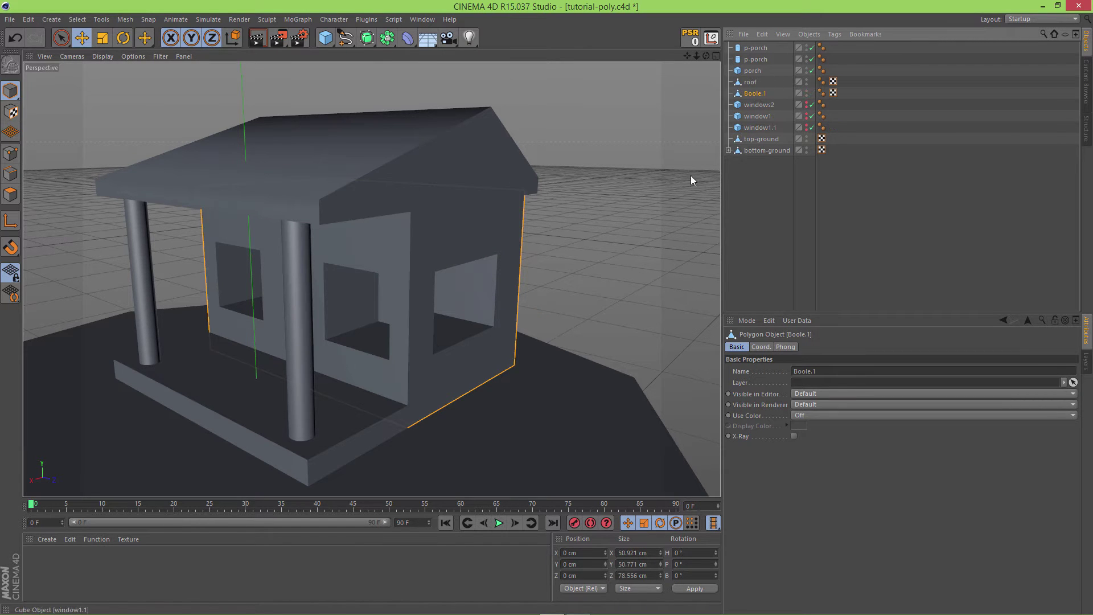
# Examine the house's roof, porch and cut windows from the front and side.
pyautogui.keyDown('alt'); pyautogui.moveTo(643, 211); pyautogui.dragTo(588, 237); pyautogui.keyUp('alt')
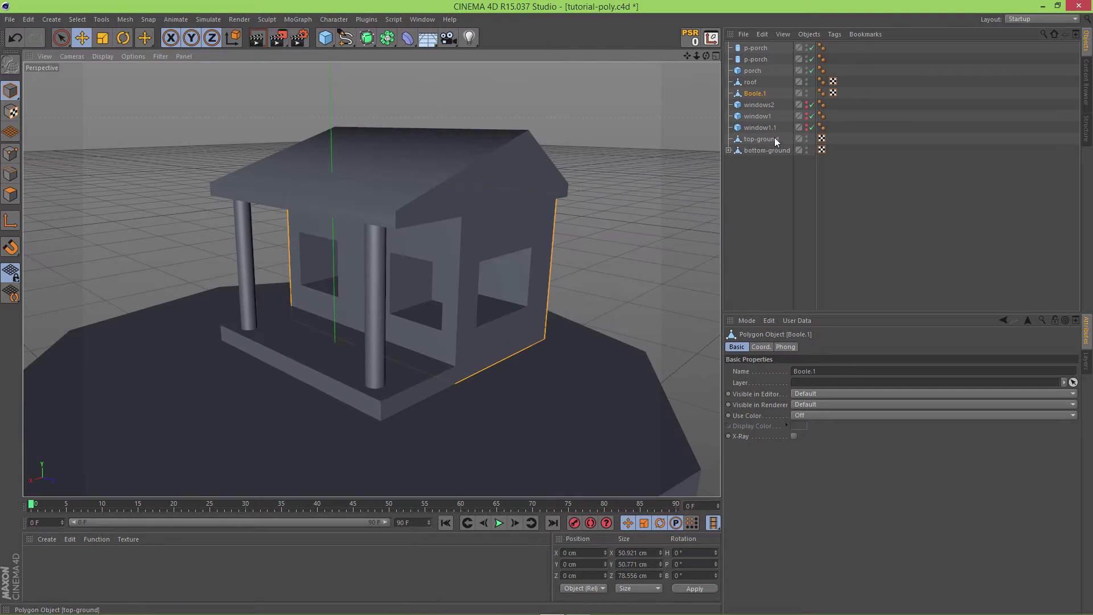
pyautogui.keyDown('alt'); pyautogui.moveTo(626, 160); pyautogui.dragTo(654, 167); pyautogui.keyUp('alt')
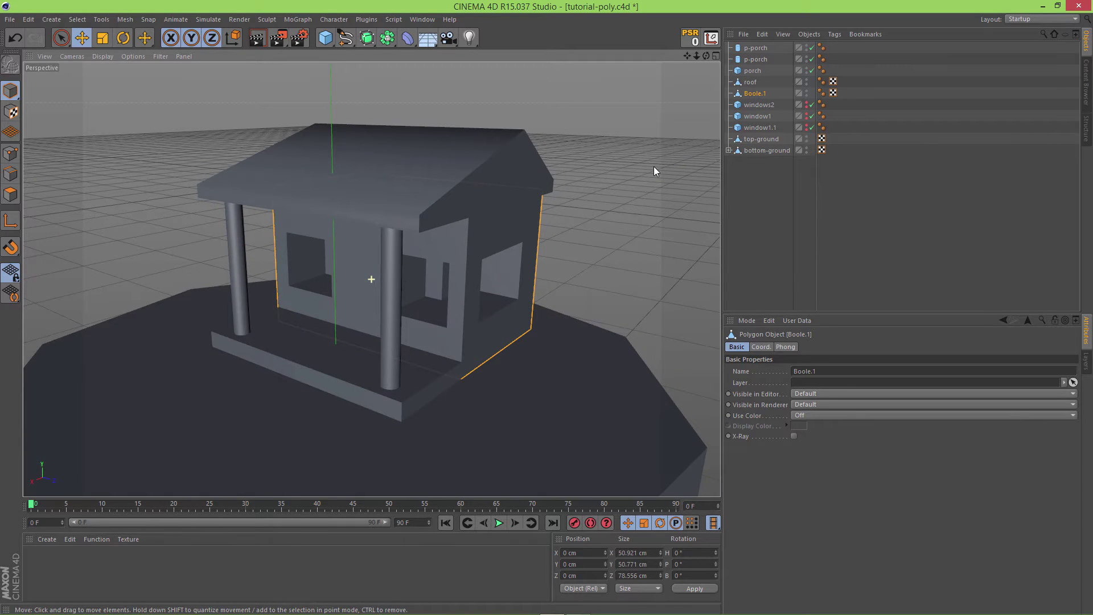
pyautogui.keyDown('alt'); pyautogui.moveTo(599, 241); pyautogui.dragTo(380, 260); pyautogui.keyUp('alt')
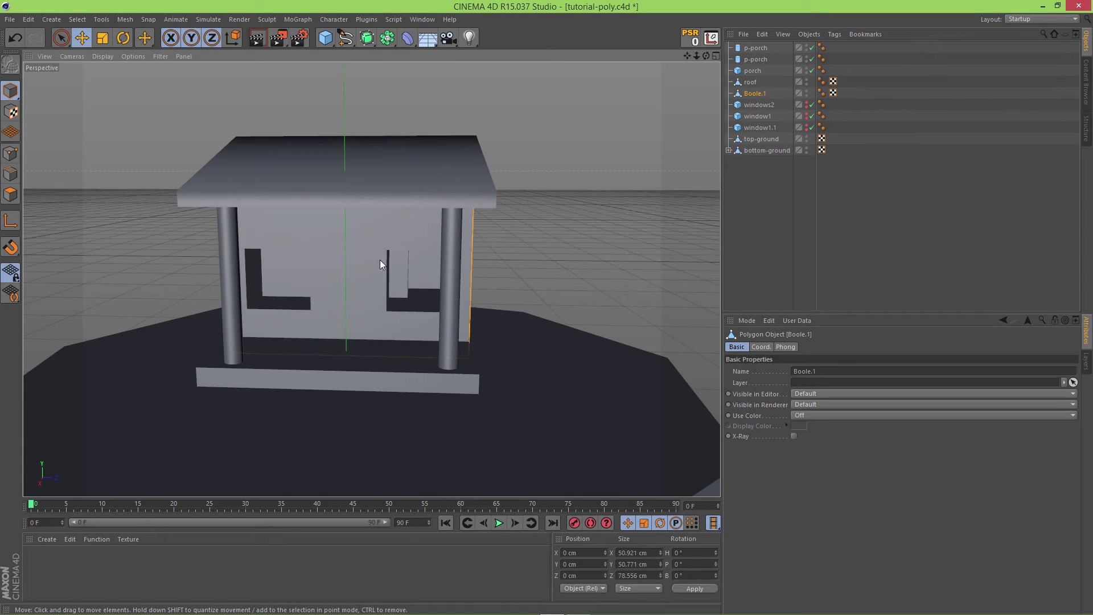
pyautogui.keyDown('alt'); pyautogui.moveTo(511, 253); pyautogui.dragTo(378, 285); pyautogui.keyUp('alt')
pyautogui.scroll(6, 378, 284)
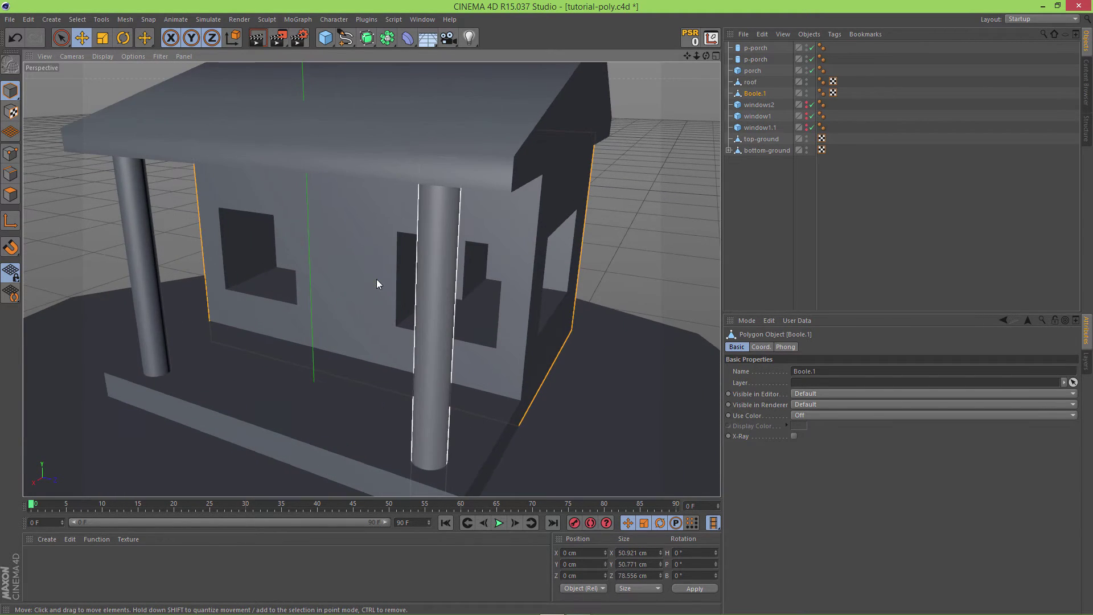
pyautogui.keyDown('alt'); pyautogui.moveTo(439, 255); pyautogui.dragTo(387, 276); pyautogui.keyUp('alt')
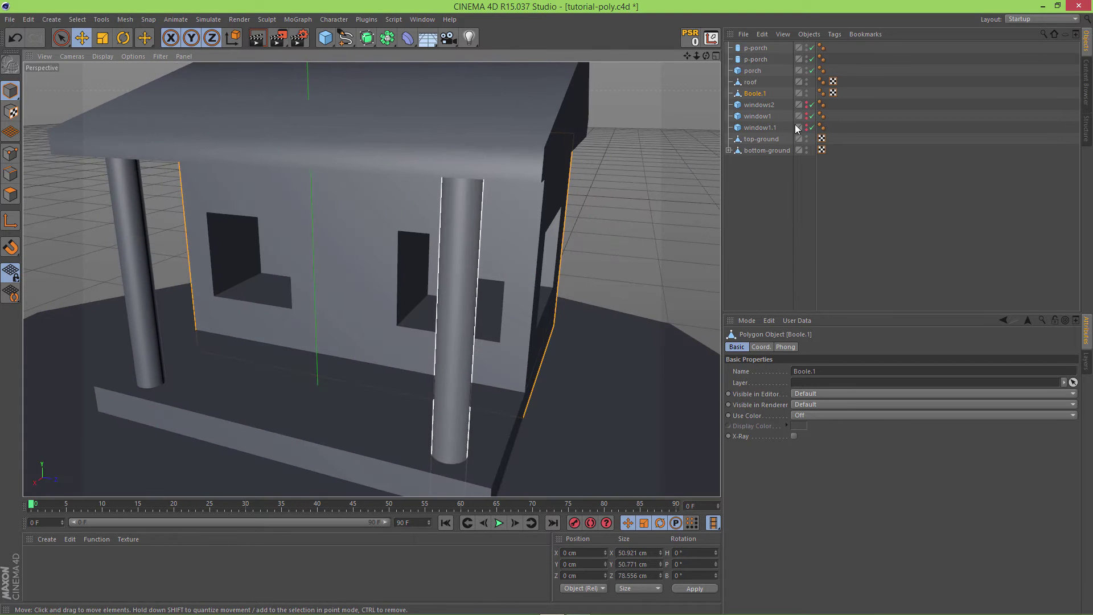
pyautogui.click(757, 87)
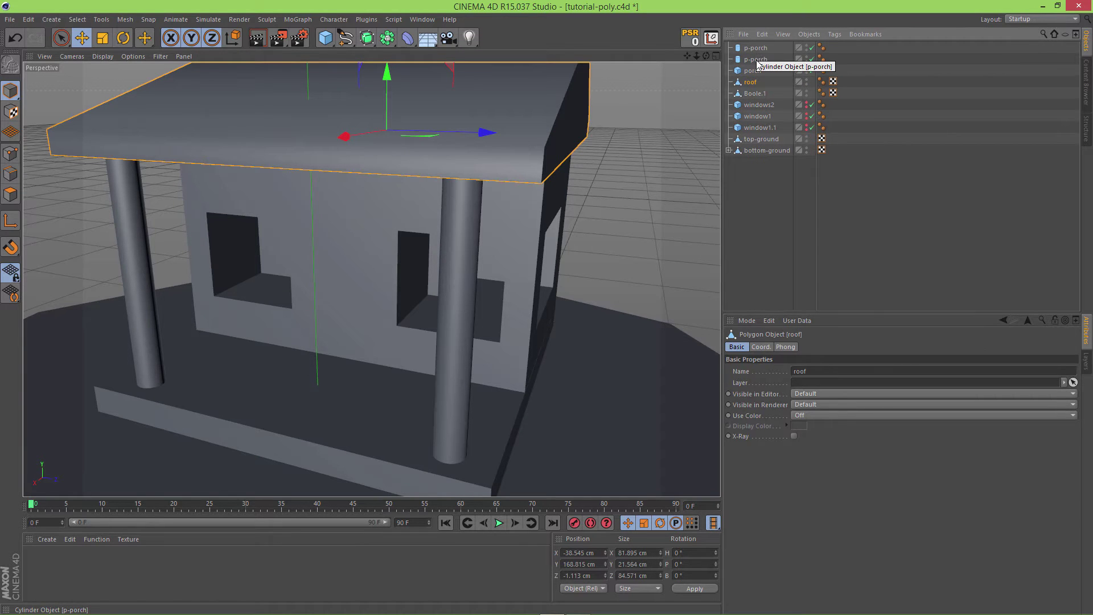
pyautogui.scroll(-3, 602, 182)
pyautogui.keyDown('alt'); pyautogui.moveTo(644, 173); pyautogui.dragTo(629, 151); pyautogui.keyUp('alt')
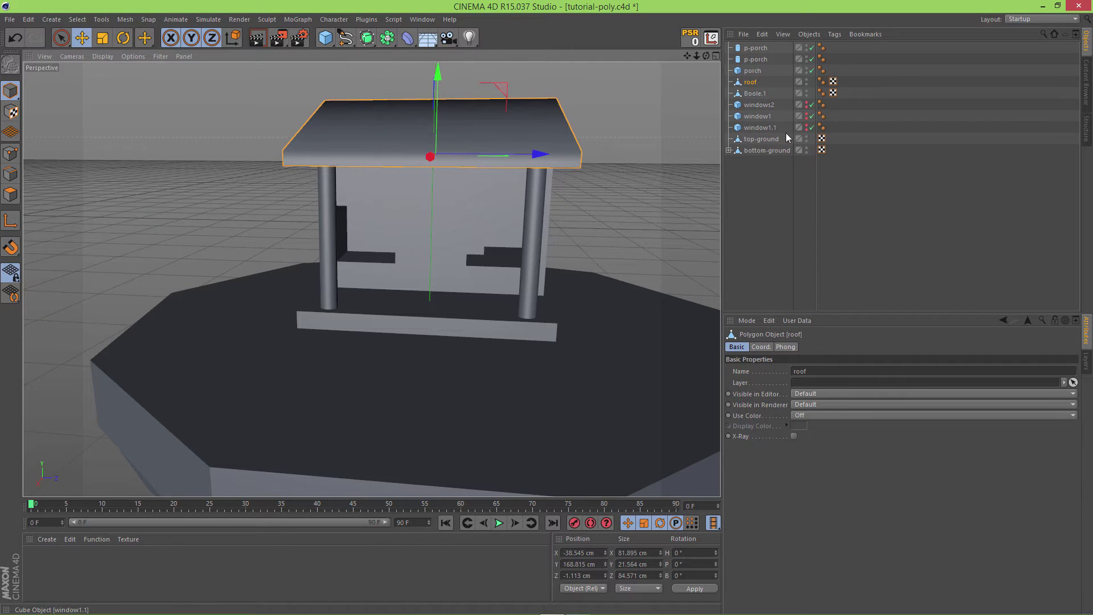
pyautogui.moveTo(631, 151)
pyautogui.keyDown('alt'); pyautogui.mouseDown(button='right')
pyautogui.moveTo(616, 159)
pyautogui.moveTo(600, 204)
pyautogui.mouseUp(button='right'); pyautogui.keyUp('alt')
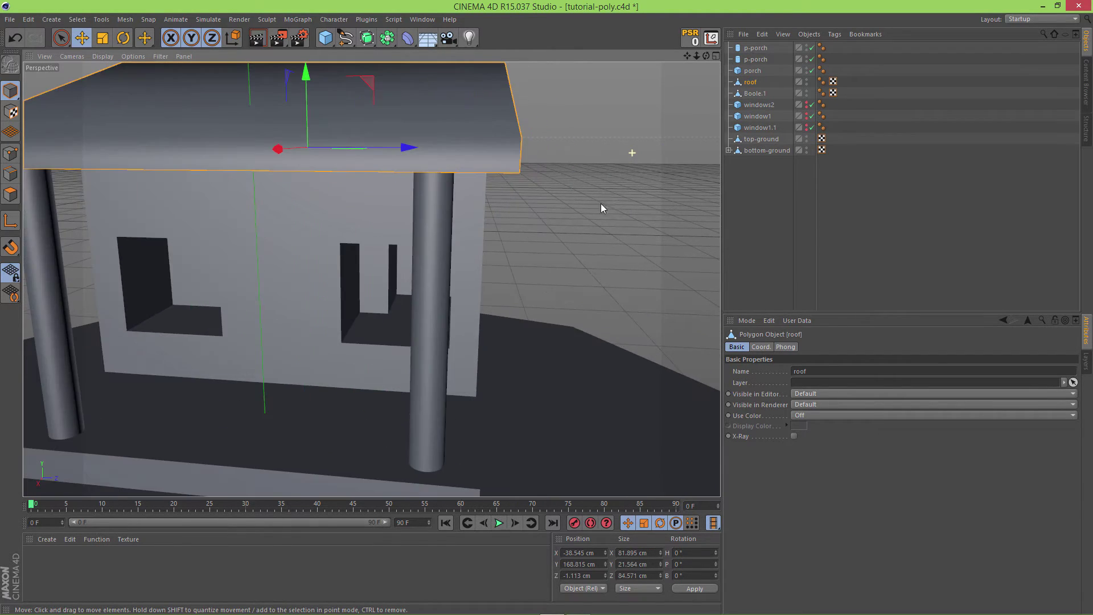
pyautogui.moveTo(600, 203)
pyautogui.keyDown('alt'); pyautogui.mouseDown()
pyautogui.moveTo(497, 204)
pyautogui.moveTo(575, 225)
pyautogui.mouseUp(); pyautogui.keyUp('alt')
pyautogui.click(760, 128)
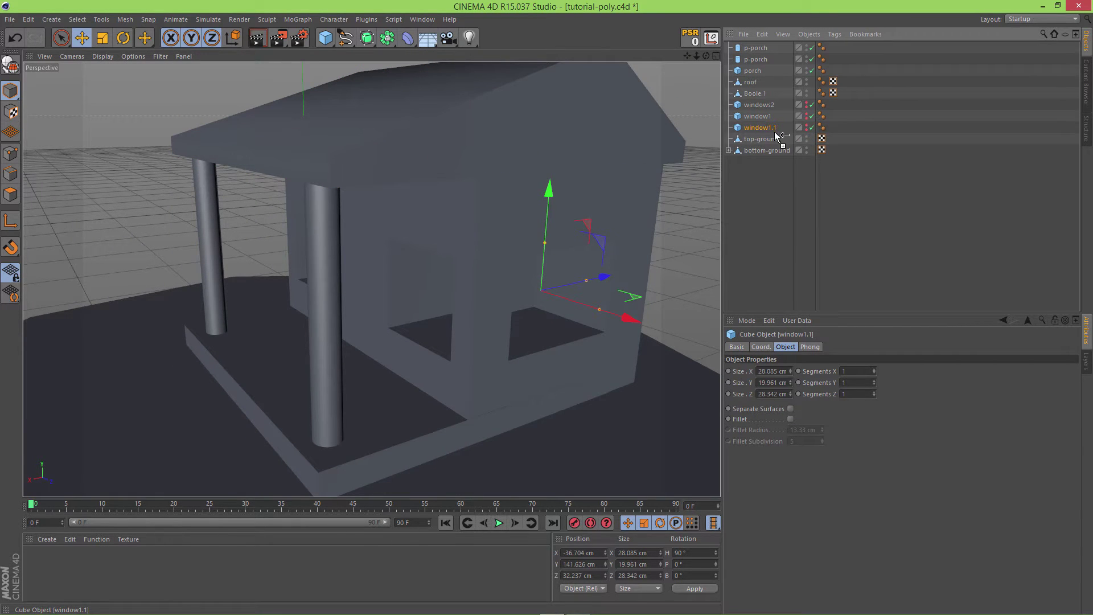
pyautogui.keyDown('ctrl'); pyautogui.moveTo(778, 136); pyautogui.dragTo(780, 137); pyautogui.keyUp('ctrl')
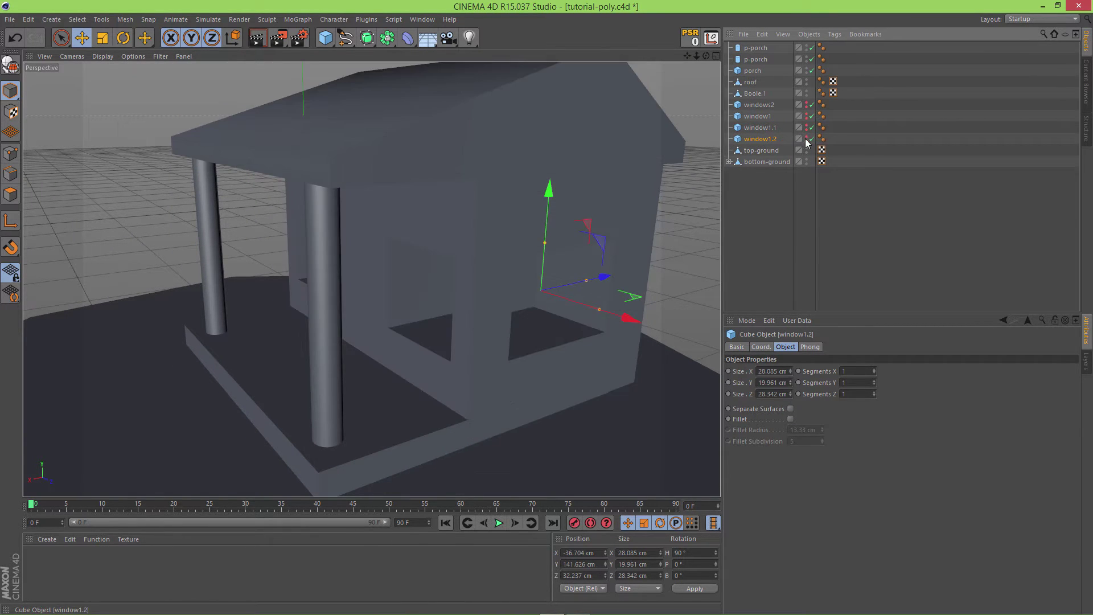
pyautogui.click(806, 139)
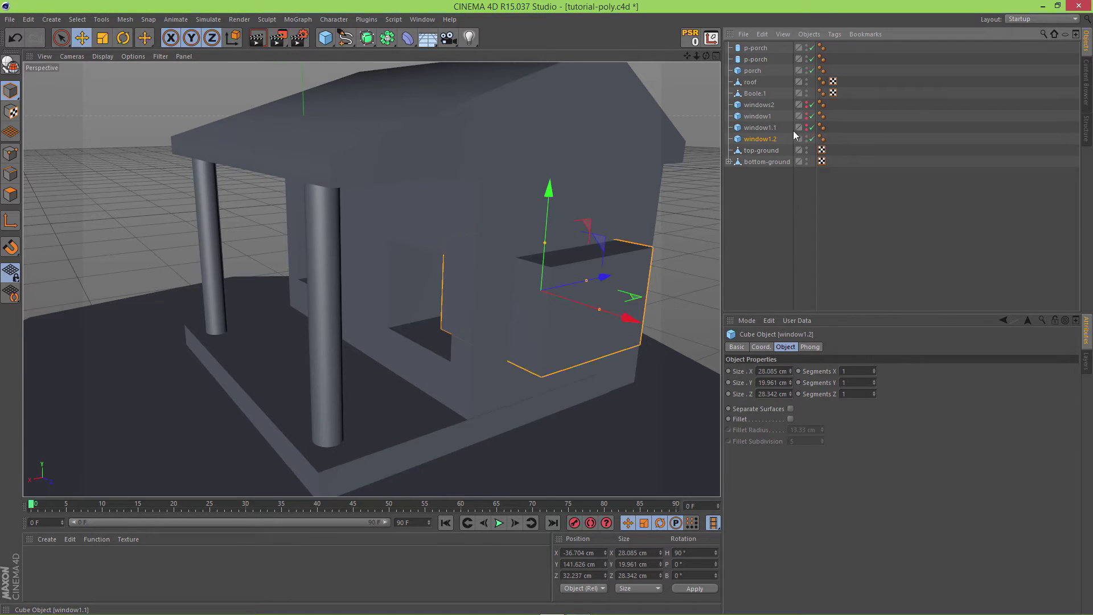
pyautogui.click(771, 140)
pyautogui.press('Delete')
# Show window1.1 in the editor, thin its X size to about 9.6 cm and pull it out from the side wall to about Z 60.1 cm.
pyautogui.click(773, 126)
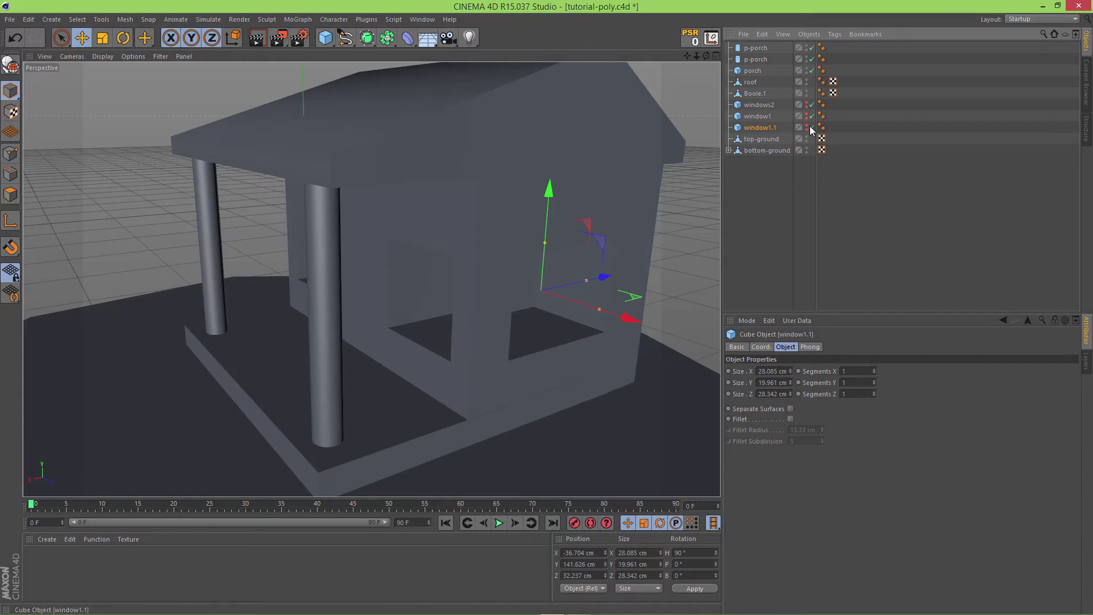
pyautogui.click(807, 126)
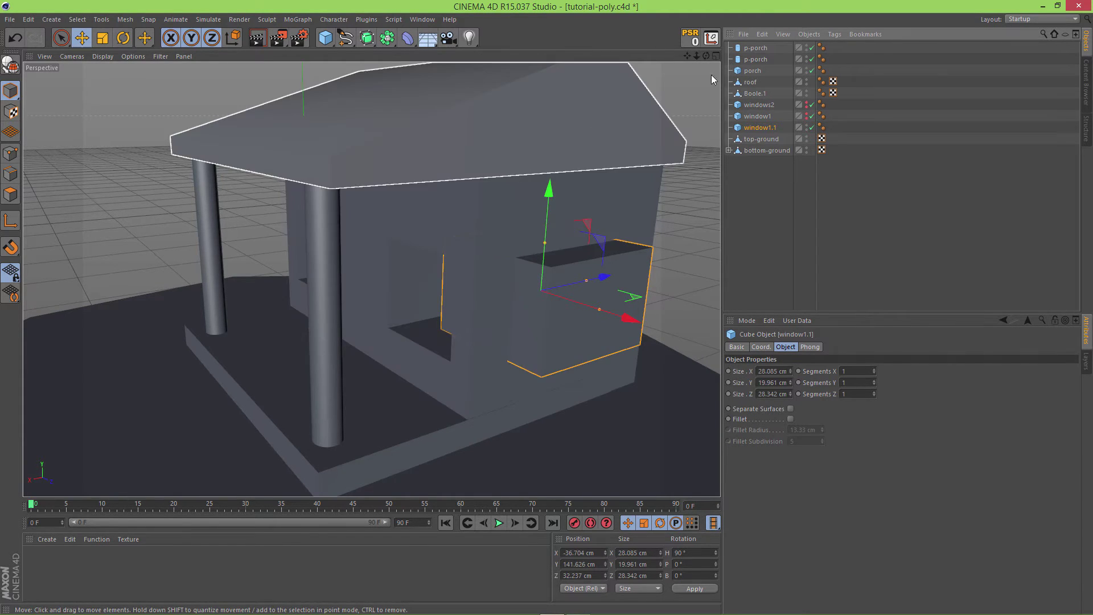
pyautogui.moveTo(687, 56)
pyautogui.mouseDown()
pyautogui.moveTo(545, 308)
pyautogui.moveTo(688, 57)
pyautogui.mouseUp()
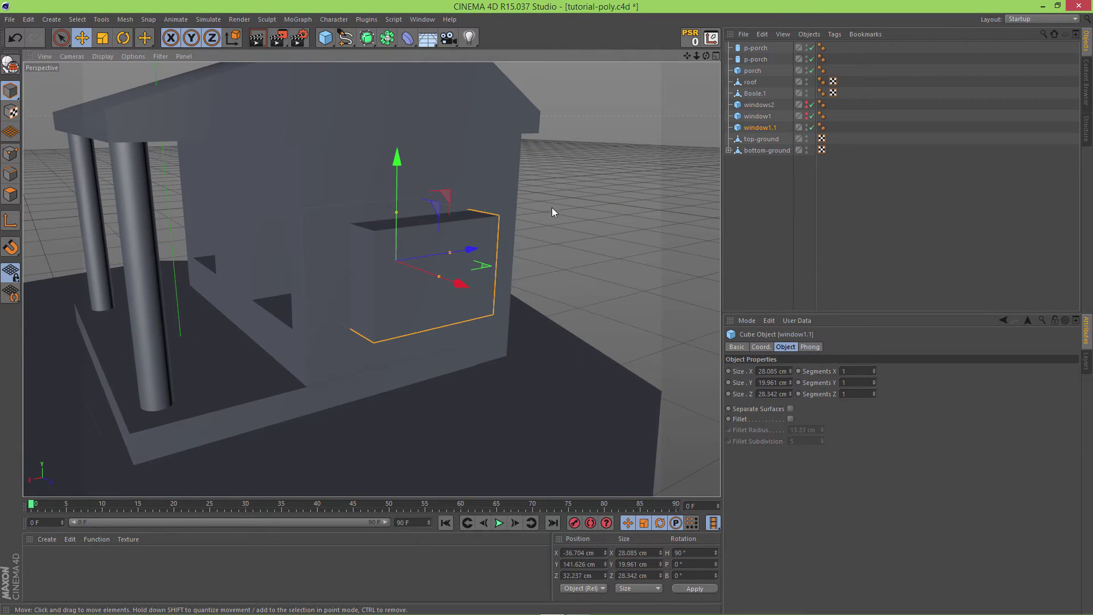
pyautogui.keyDown('alt'); pyautogui.moveTo(551, 212); pyautogui.dragTo(539, 240); pyautogui.keyUp('alt')
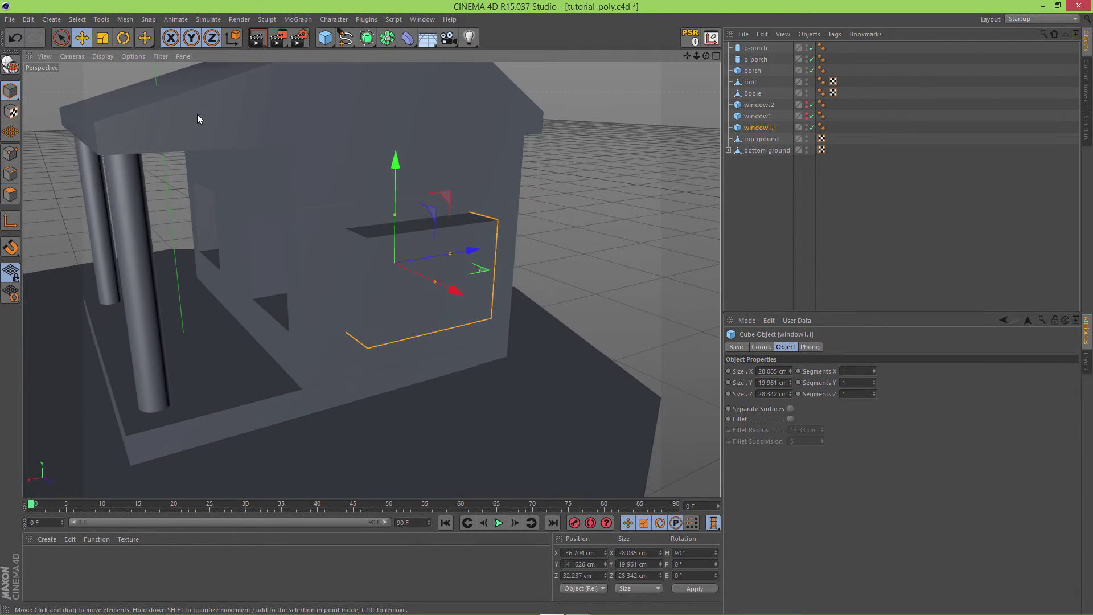
pyautogui.click(80, 40)
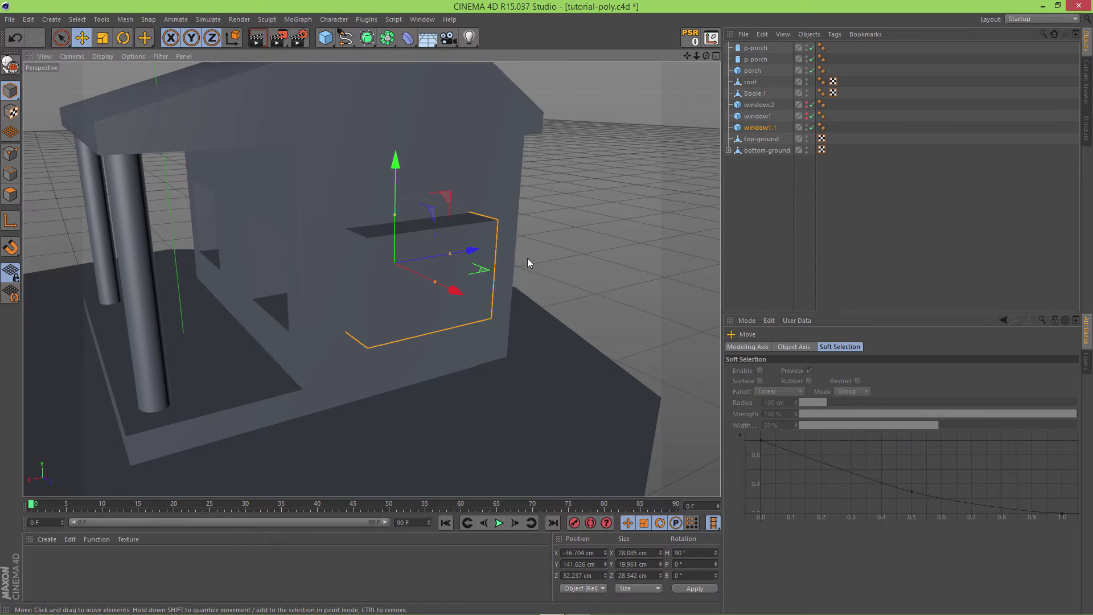
pyautogui.moveTo(439, 288); pyautogui.dragTo(572, 349)
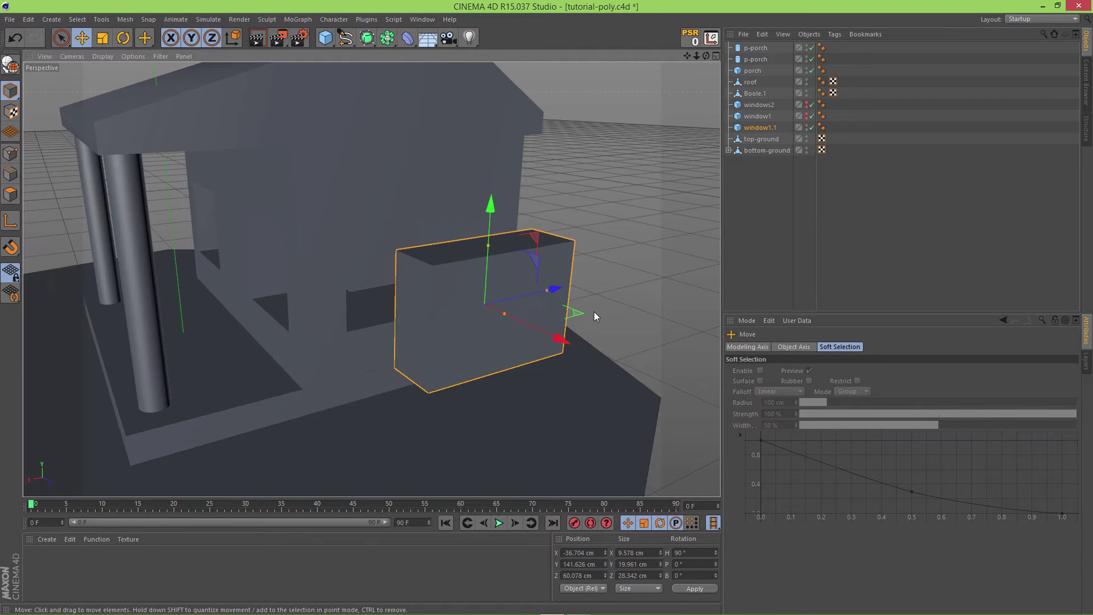
# Duplicate window1.1, shift the copy to about Z 59.5 cm and enlarge it to about 21.4 cm in Y and 30.2 cm in Z.
pyautogui.keyDown('alt'); pyautogui.moveTo(608, 312); pyautogui.dragTo(684, 262); pyautogui.keyUp('alt')
pyautogui.moveTo(627, 333); pyautogui.dragTo(633, 337)
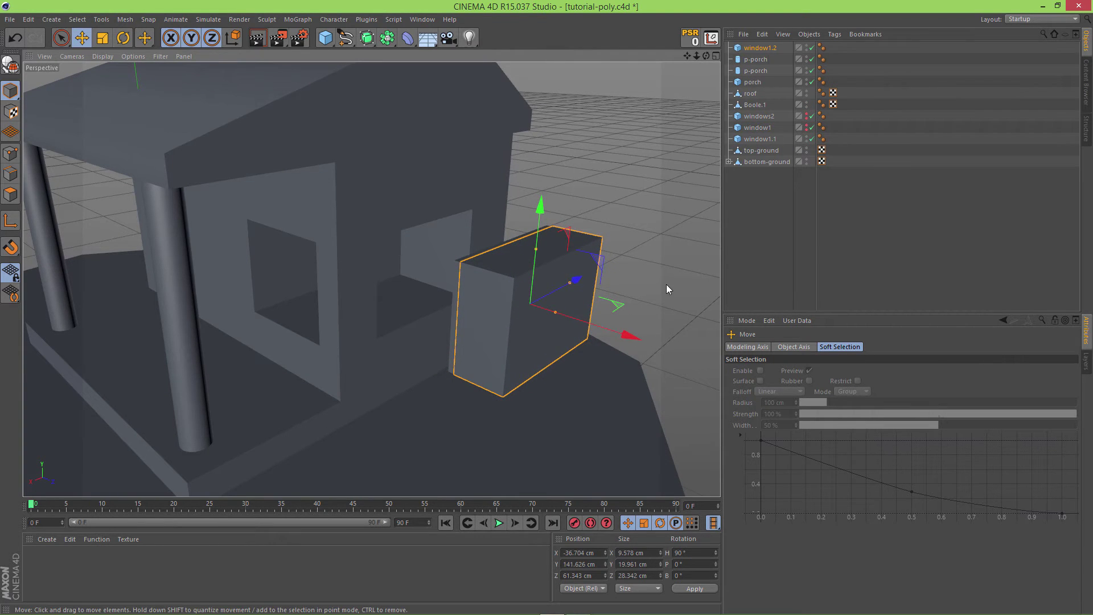
pyautogui.keyDown('alt'); pyautogui.moveTo(666, 284); pyautogui.dragTo(612, 319); pyautogui.keyUp('alt')
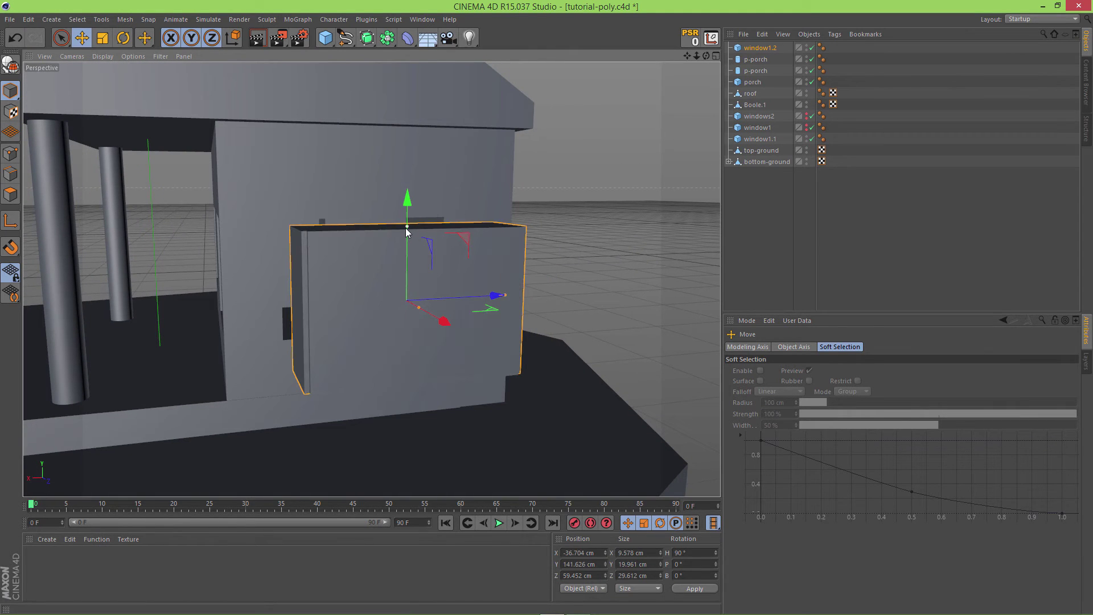
pyautogui.moveTo(405, 227); pyautogui.dragTo(404, 222)
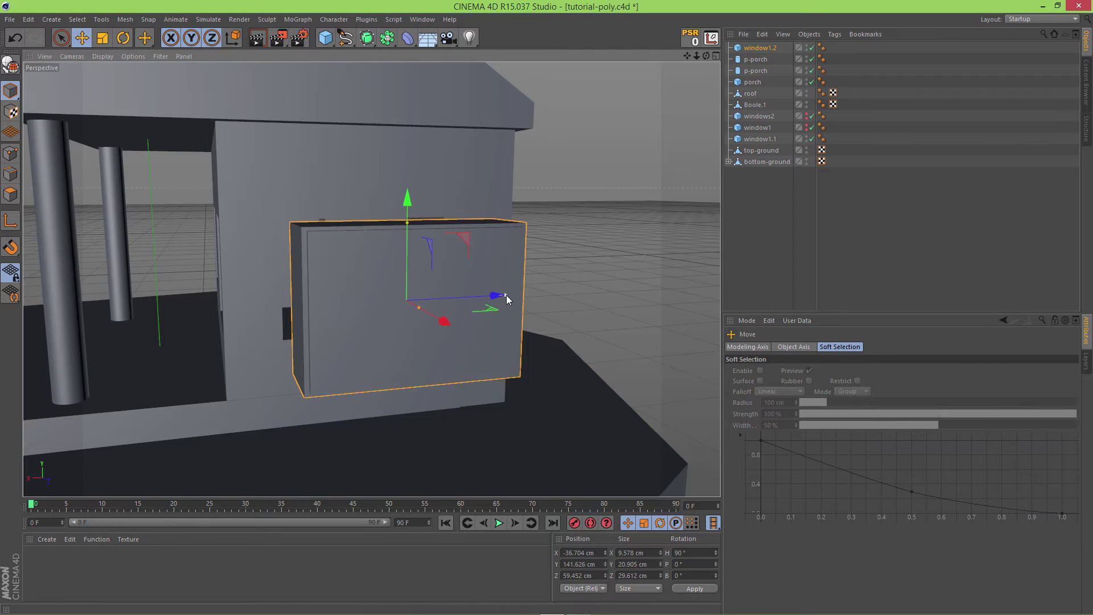
pyautogui.moveTo(506, 295); pyautogui.dragTo(507, 296)
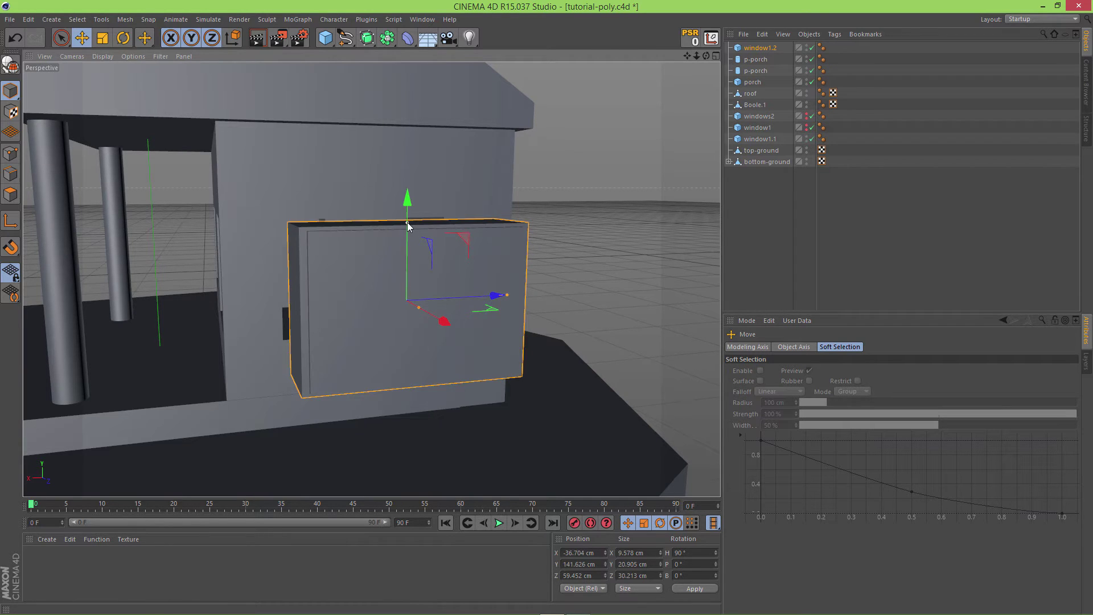
pyautogui.moveTo(407, 223); pyautogui.dragTo(627, 337)
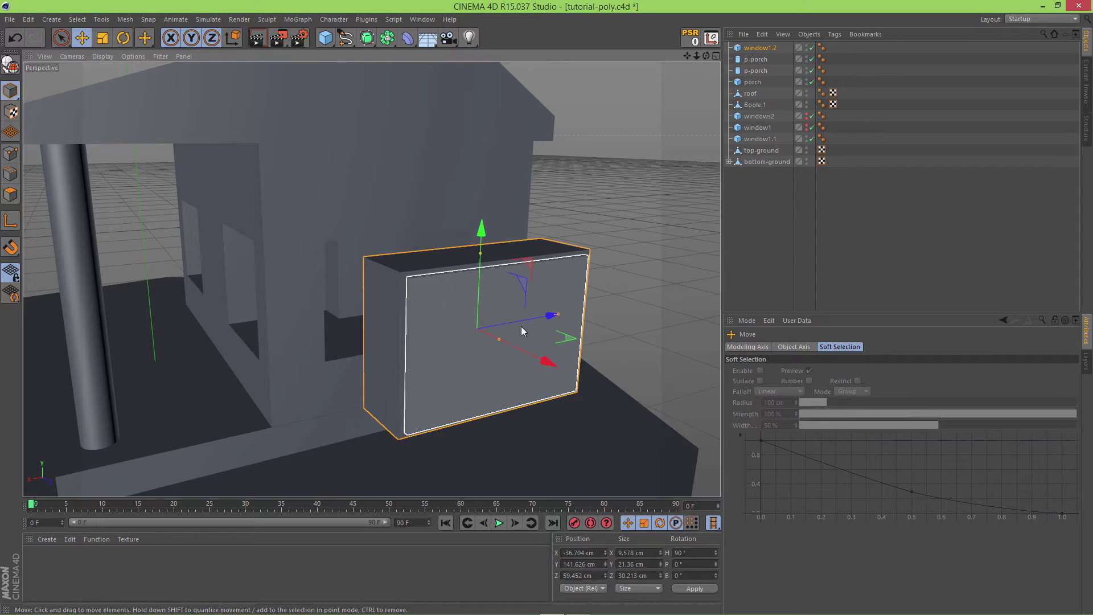
# Thin window1.2 to about 4.7 cm in X and move it outward to about Z 61.3 cm.
pyautogui.moveTo(500, 339); pyautogui.dragTo(492, 337)
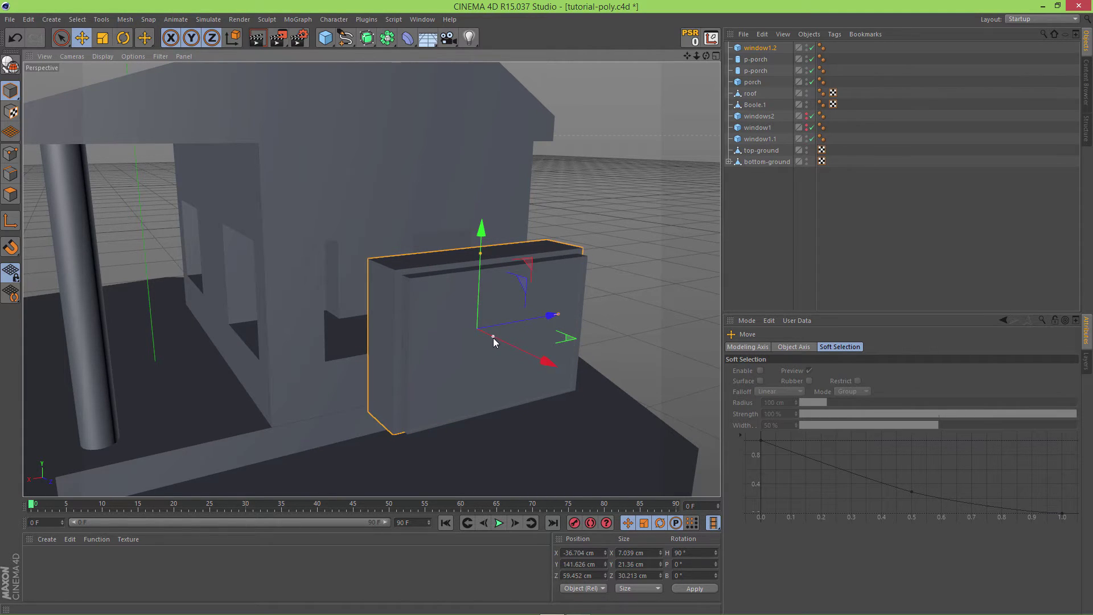
pyautogui.moveTo(494, 337); pyautogui.dragTo(487, 335)
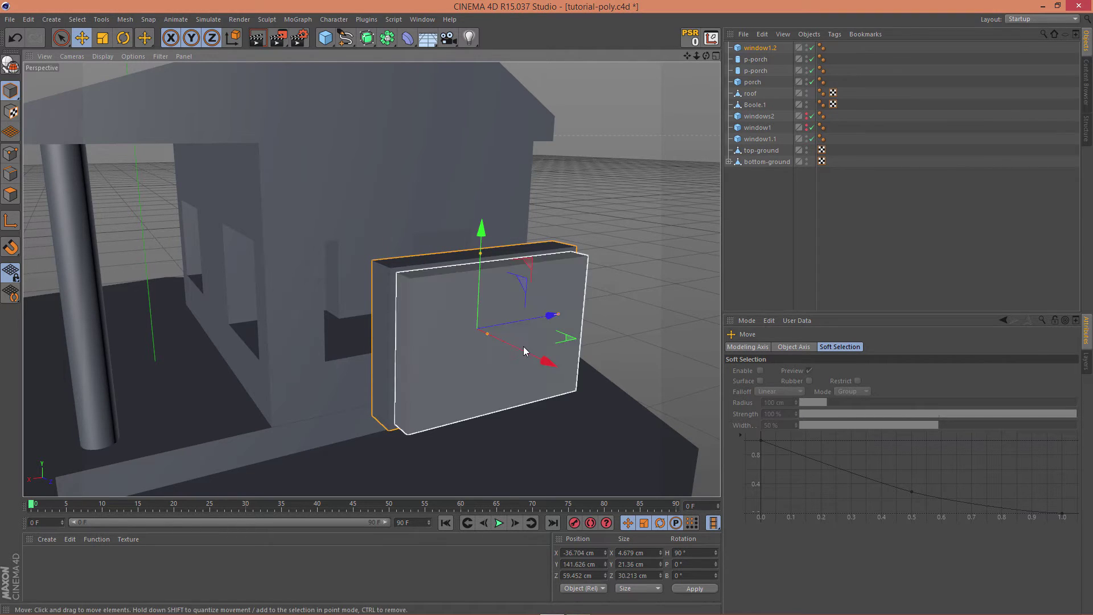
pyautogui.moveTo(546, 360); pyautogui.dragTo(547, 366)
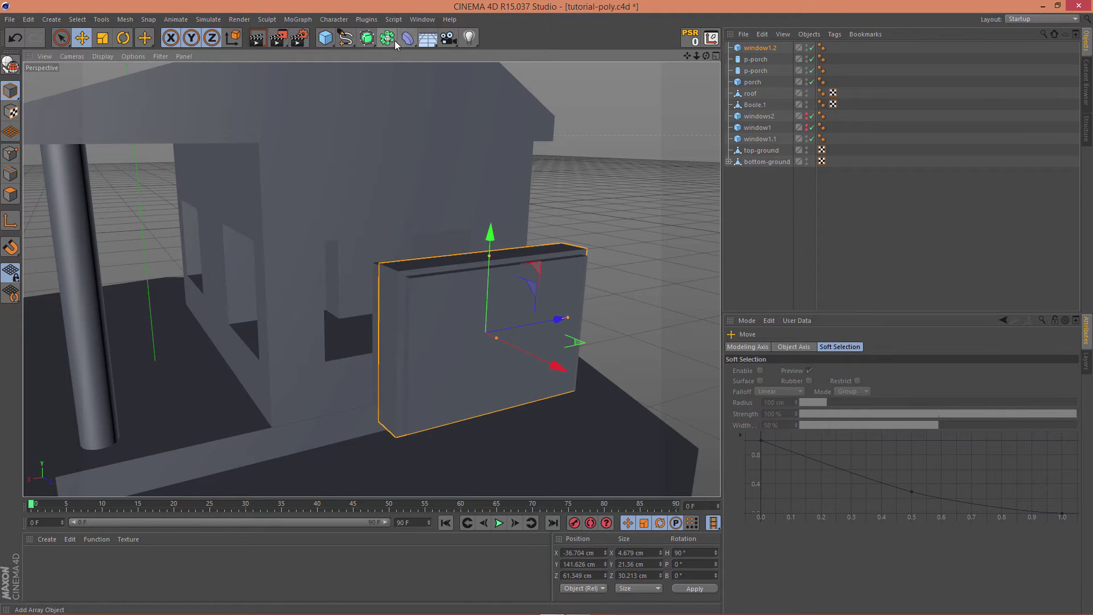
# Add a Boole object just above top-ground and nest window1.2 then window1.1 in it, subtracting window1.1 to form a side window frame.
pyautogui.moveTo(387, 38); pyautogui.dragTo(500, 54)
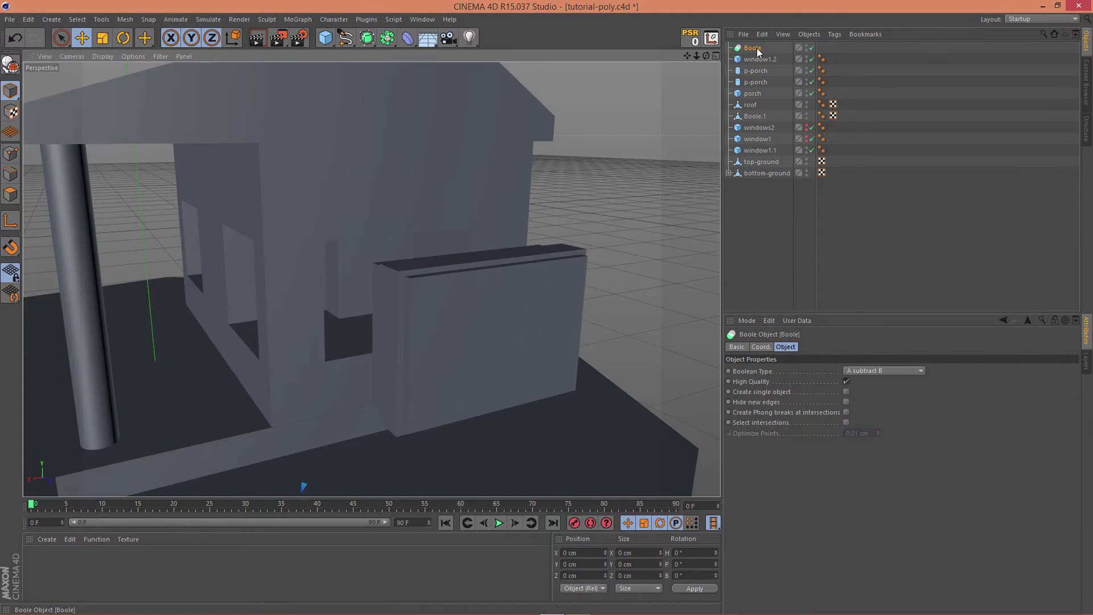
pyautogui.moveTo(754, 49); pyautogui.dragTo(775, 157)
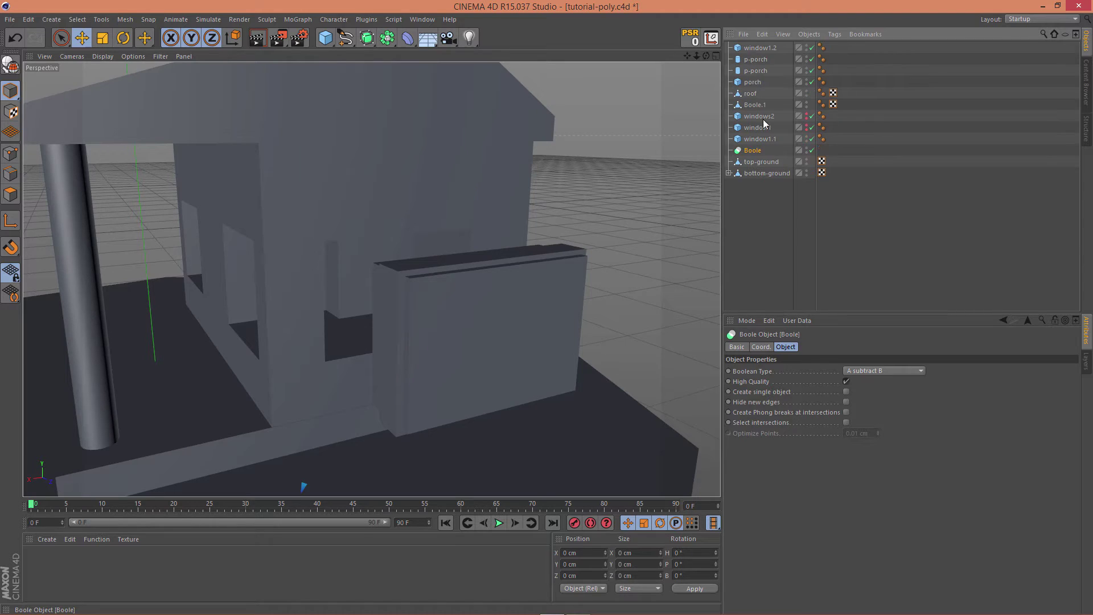
pyautogui.click(771, 138)
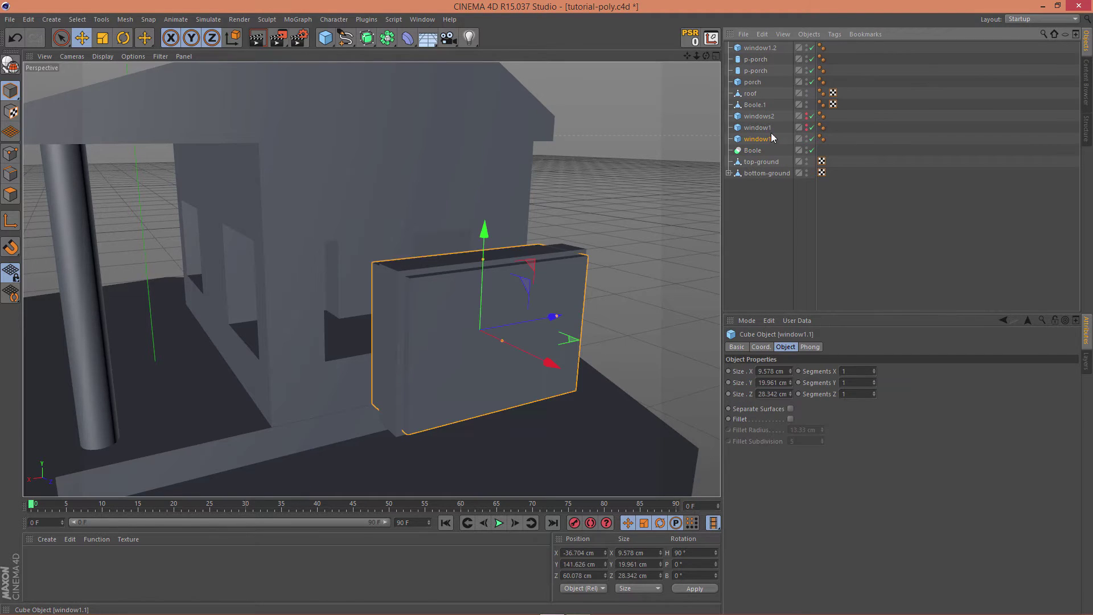
pyautogui.click(766, 49)
pyautogui.moveTo(755, 153); pyautogui.dragTo(754, 152)
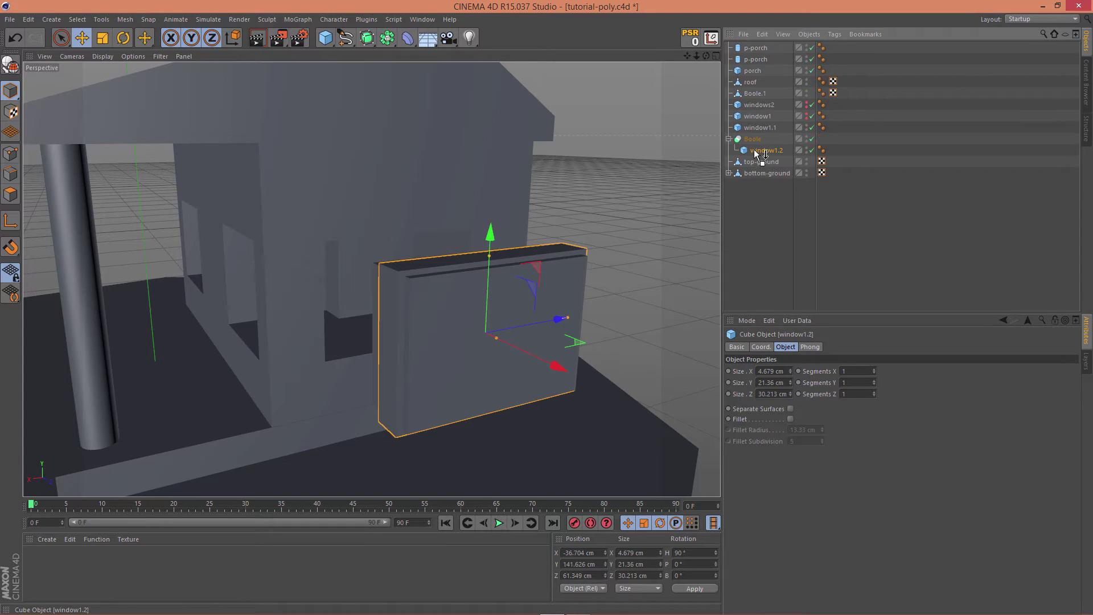
pyautogui.click(764, 126)
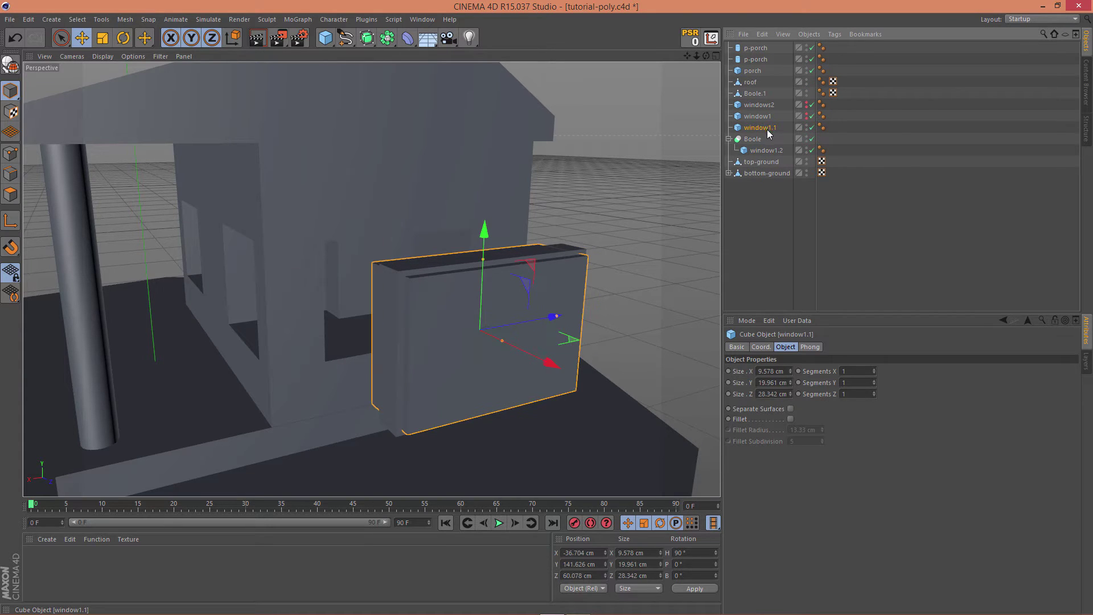
pyautogui.moveTo(772, 159); pyautogui.dragTo(773, 161)
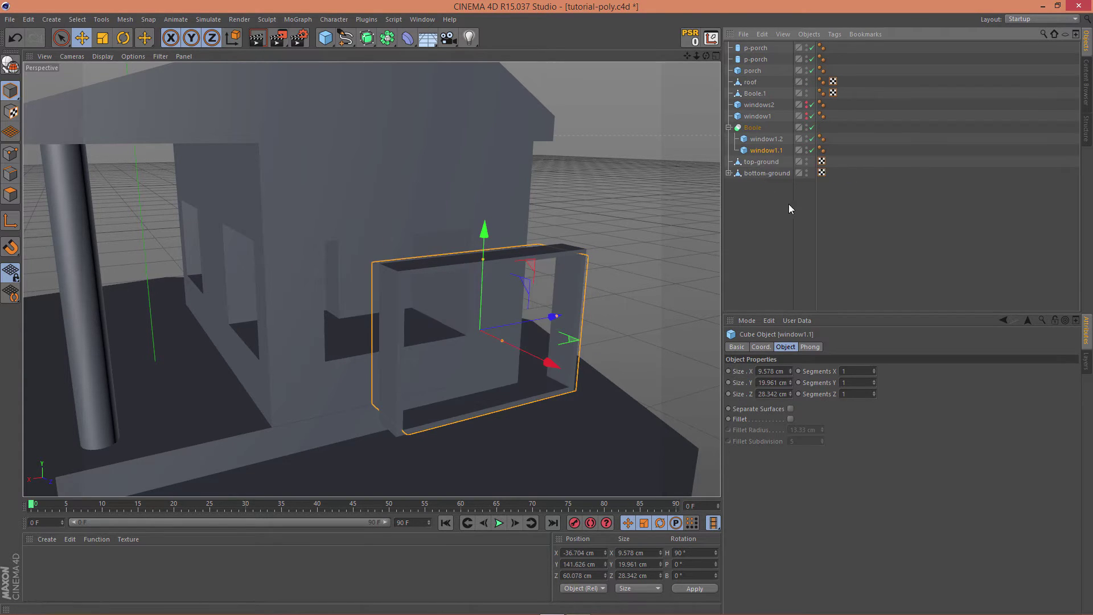
pyautogui.click(760, 230)
# Copy window1.1 out of the Boole to the top level just below it and hide the copy.
pyautogui.click(765, 151)
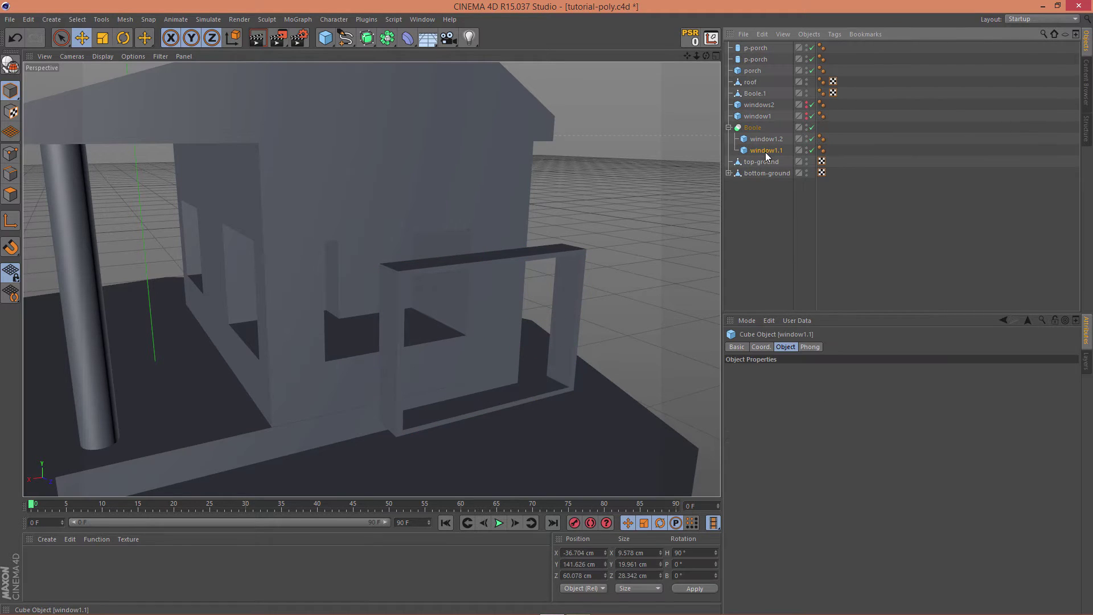
pyautogui.keyDown('ctrl'); pyautogui.moveTo(772, 161); pyautogui.dragTo(773, 164); pyautogui.keyUp('ctrl')
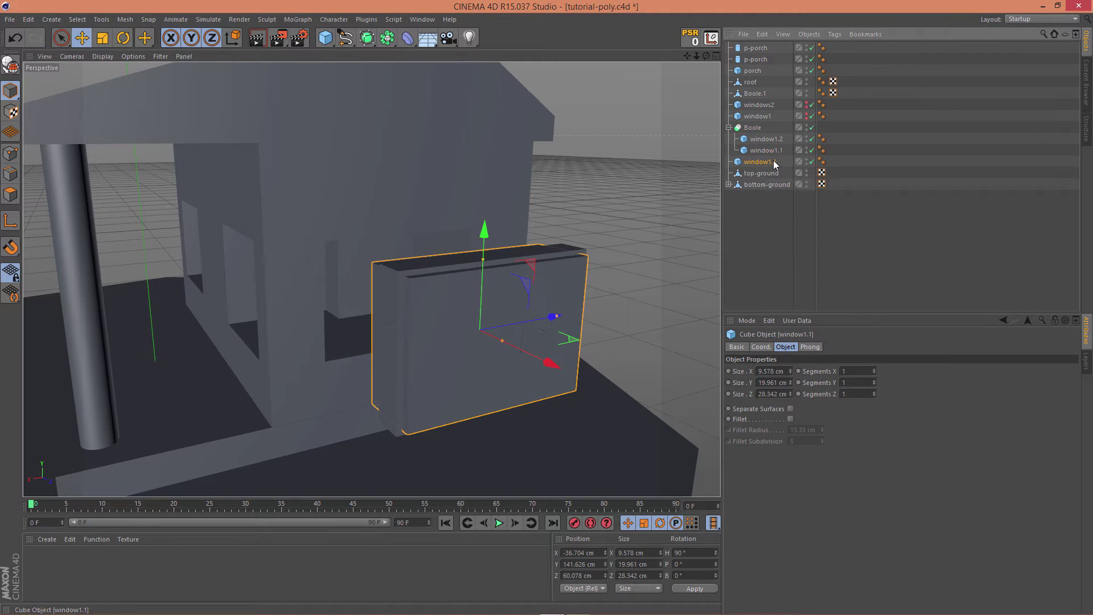
pyautogui.click(806, 161)
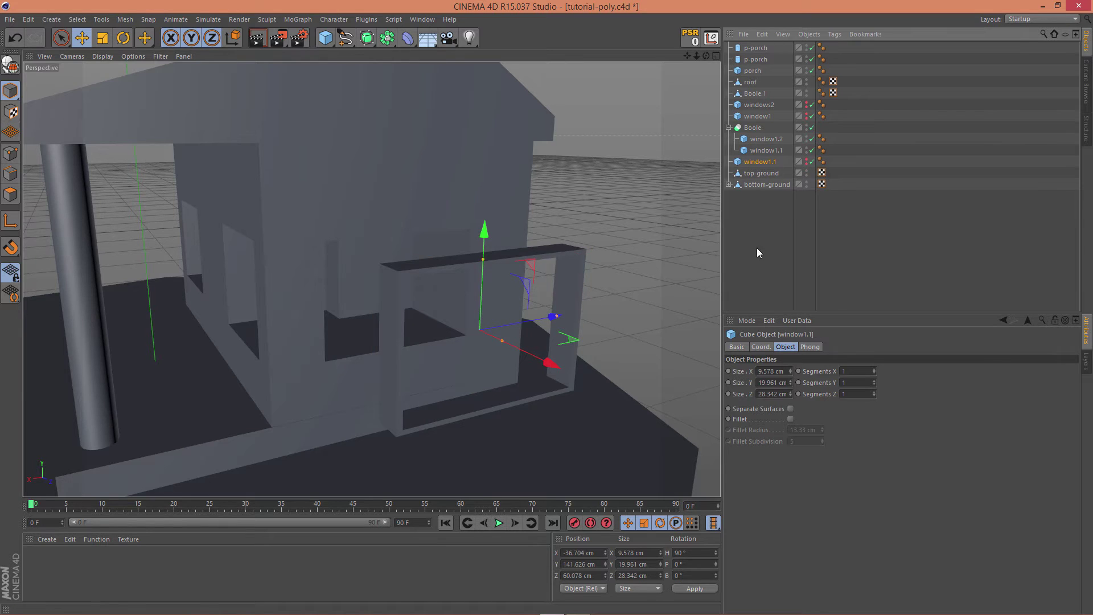
pyautogui.keyDown('alt'); pyautogui.moveTo(671, 238); pyautogui.dragTo(740, 213); pyautogui.keyUp('alt')
# Select the window frame's Boole together with its children and make it editable.
pyautogui.click(753, 128)
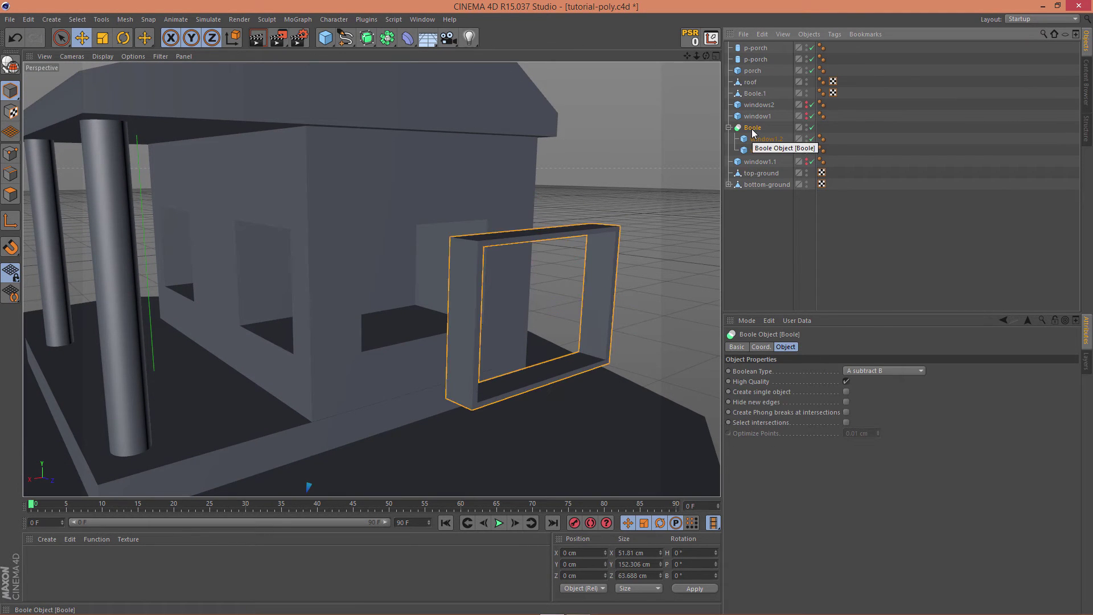
pyautogui.rightClick(752, 130)
pyautogui.click(787, 361)
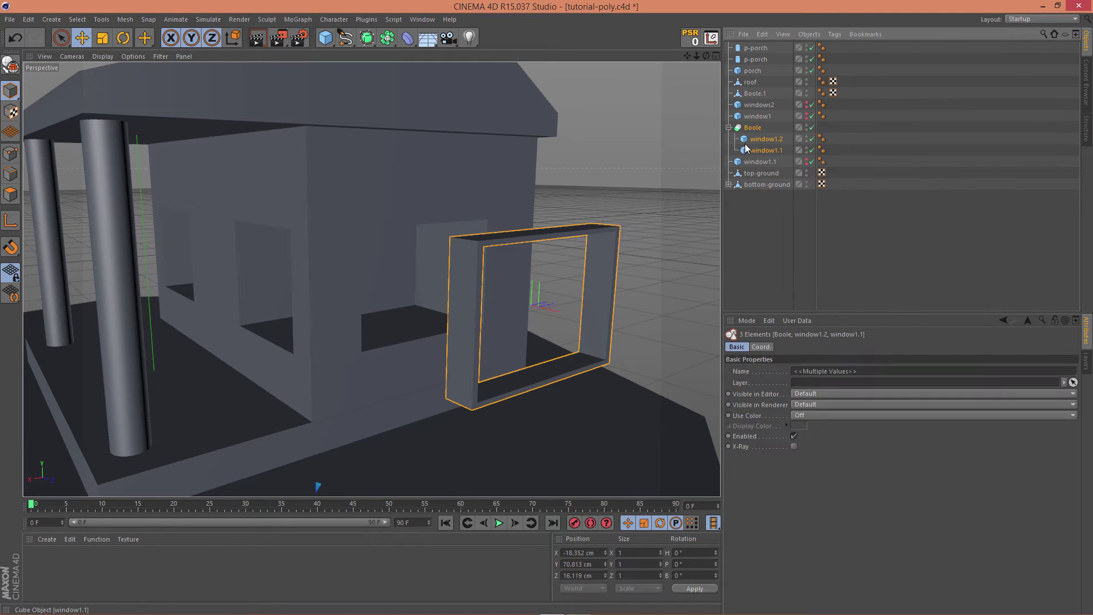
pyautogui.rightClick(753, 129)
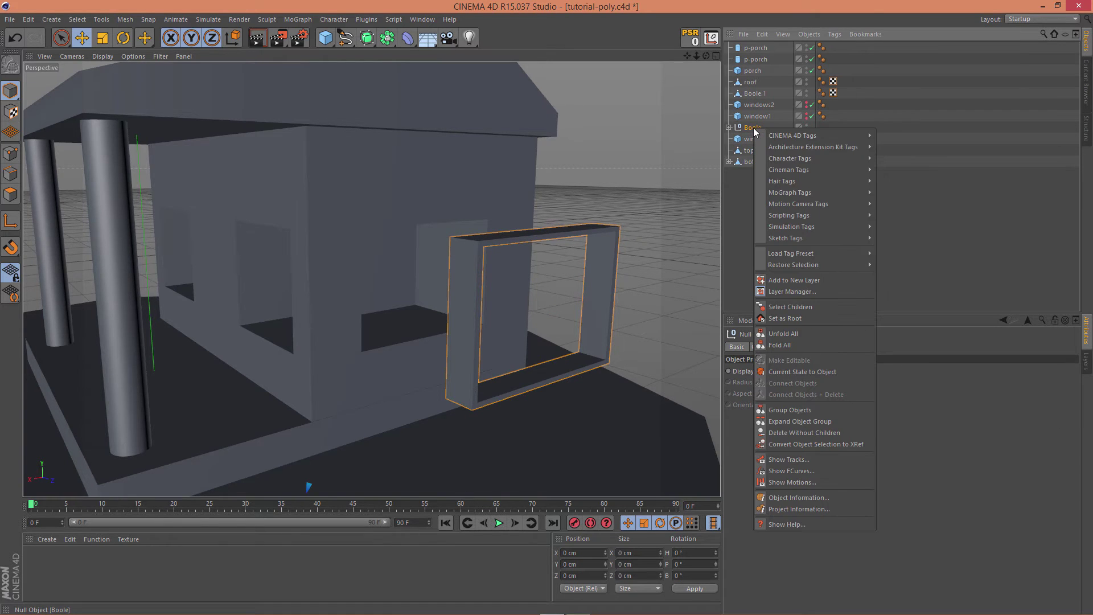
# Merge the Boole null and all its children into a single polygon object and rename it frame3.
pyautogui.click(796, 307)
pyautogui.rightClick(753, 129)
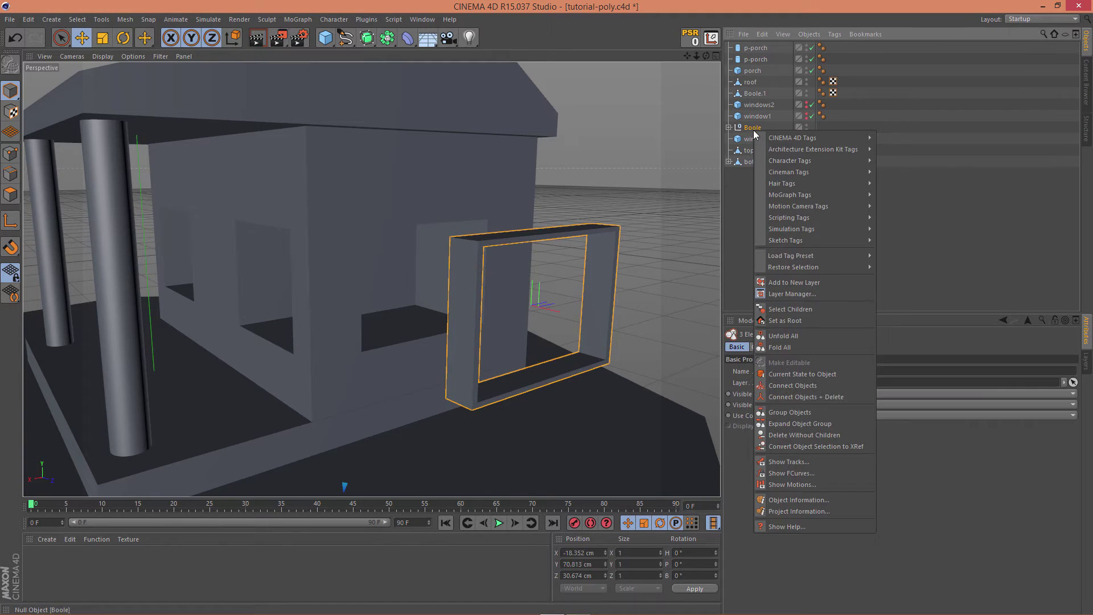
pyautogui.click(807, 396)
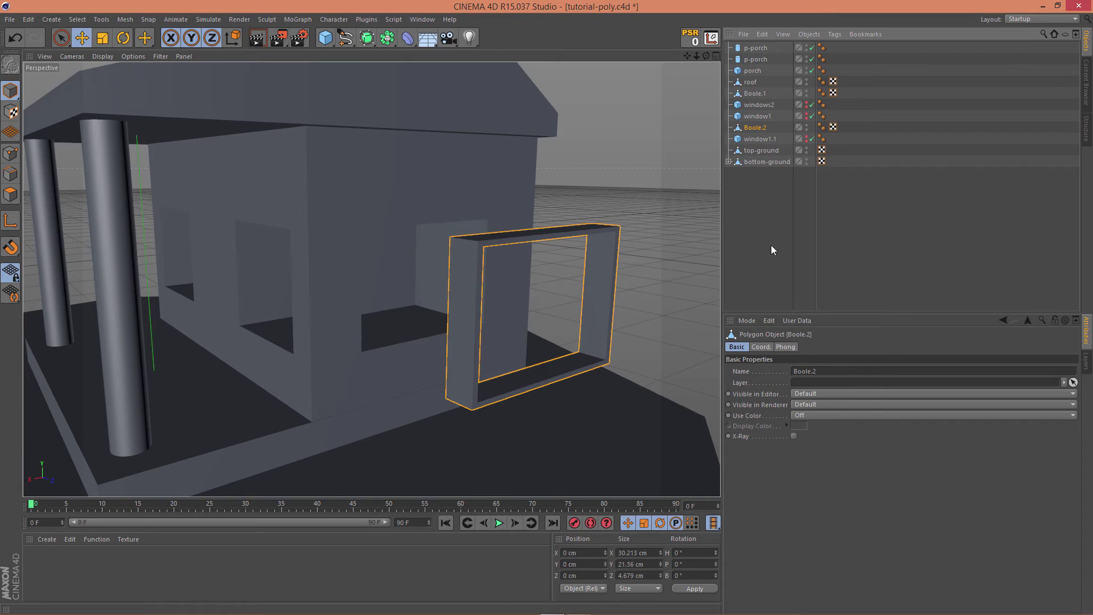
pyautogui.doubleClick(762, 129)
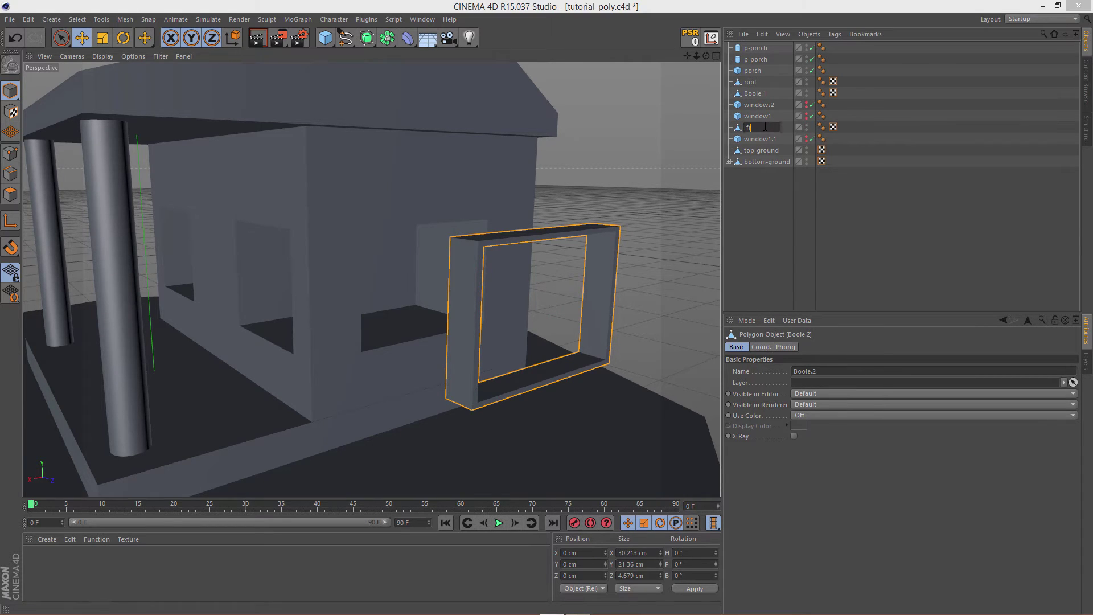
pyautogui.press('Return')
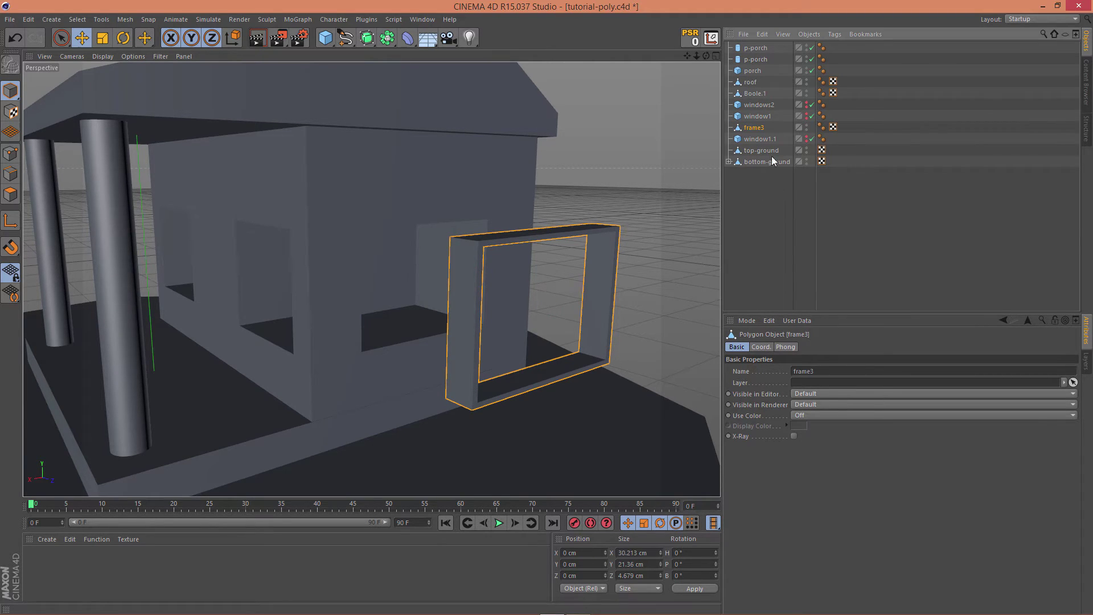
# Unhide the window1.1 cube, thin it to about 2.9 cm in X, and centre it within the depth of frame3.
pyautogui.click(763, 139)
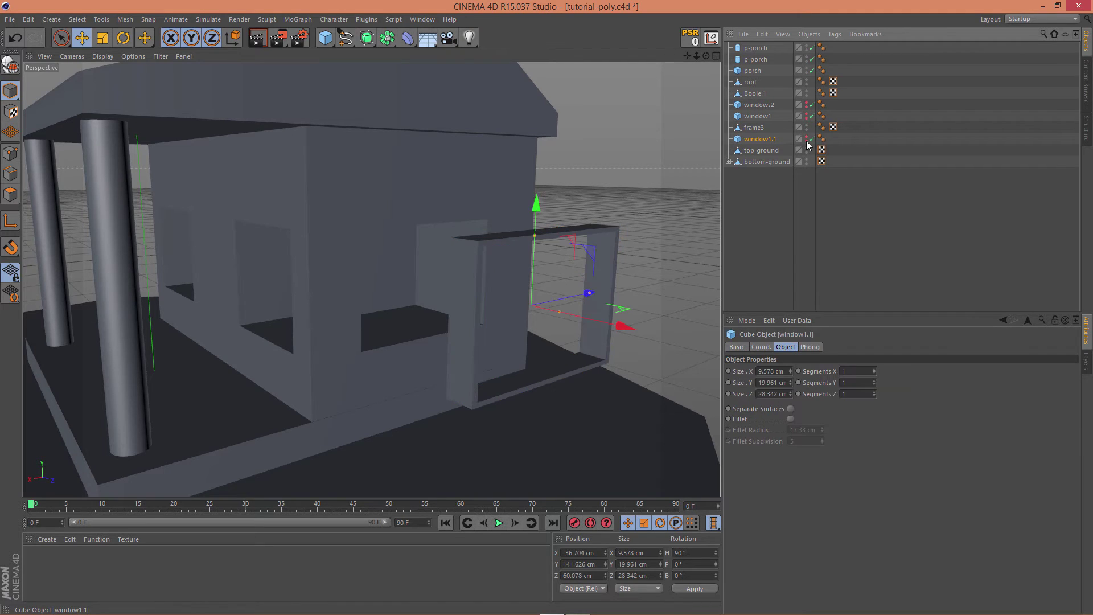
pyautogui.click(806, 139)
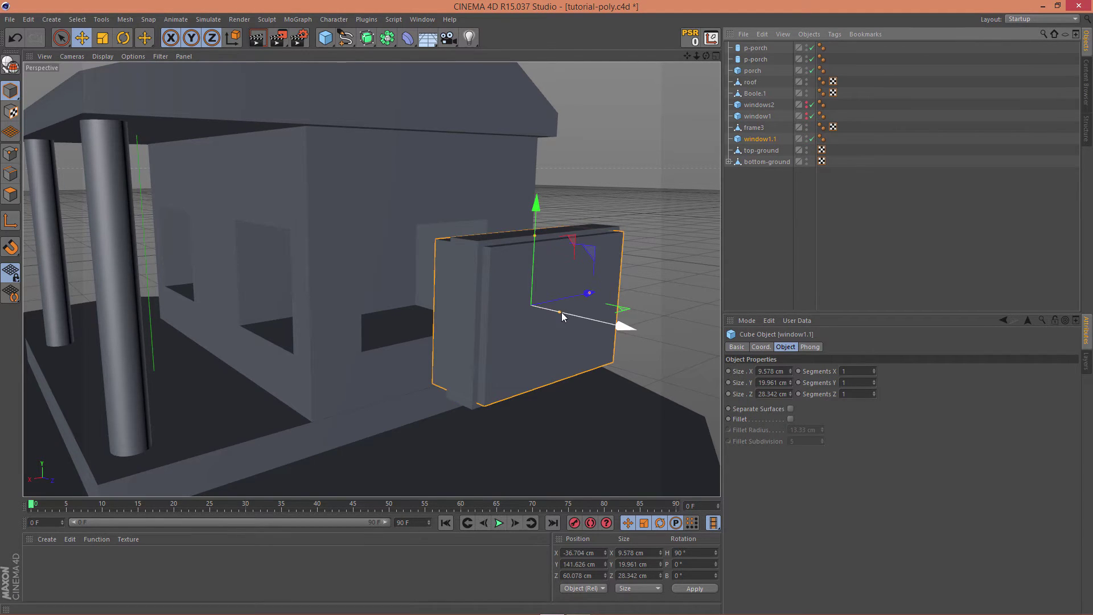
pyautogui.moveTo(557, 312); pyautogui.dragTo(539, 308)
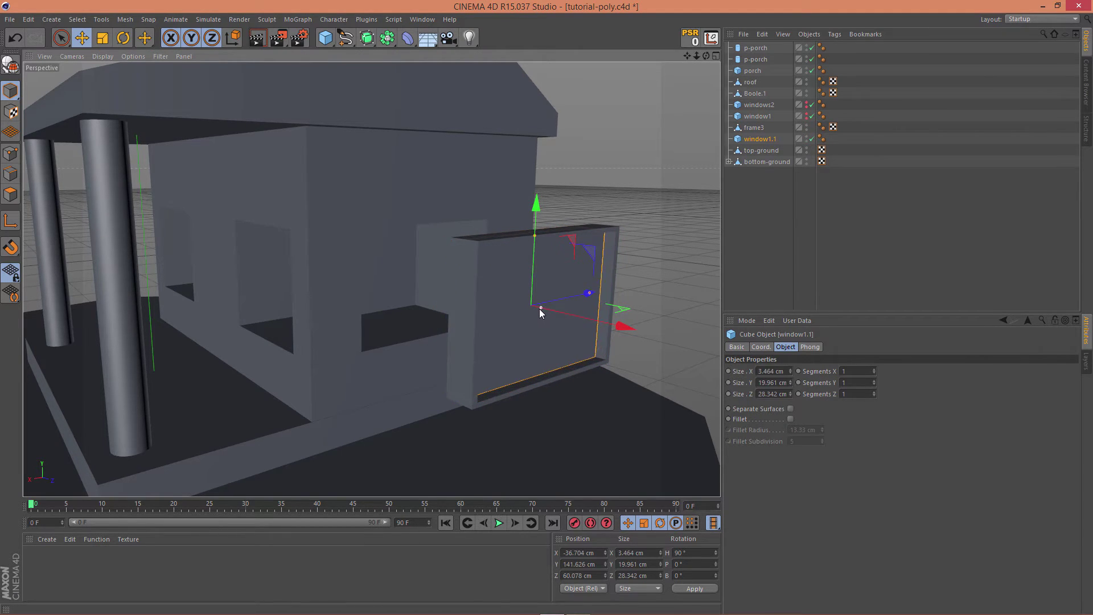
pyautogui.moveTo(626, 324); pyautogui.dragTo(616, 366)
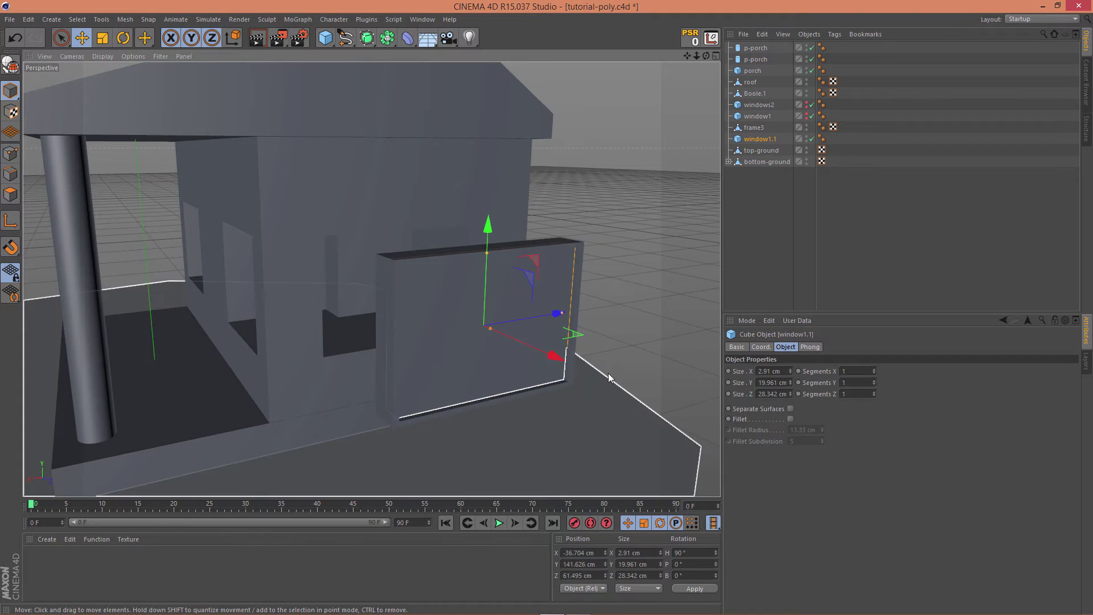
# Move only window1.1 along its depth axis into the opening in the house's side wall.
pyautogui.keyDown('ctrl'); pyautogui.click(757, 127); pyautogui.keyUp('ctrl')
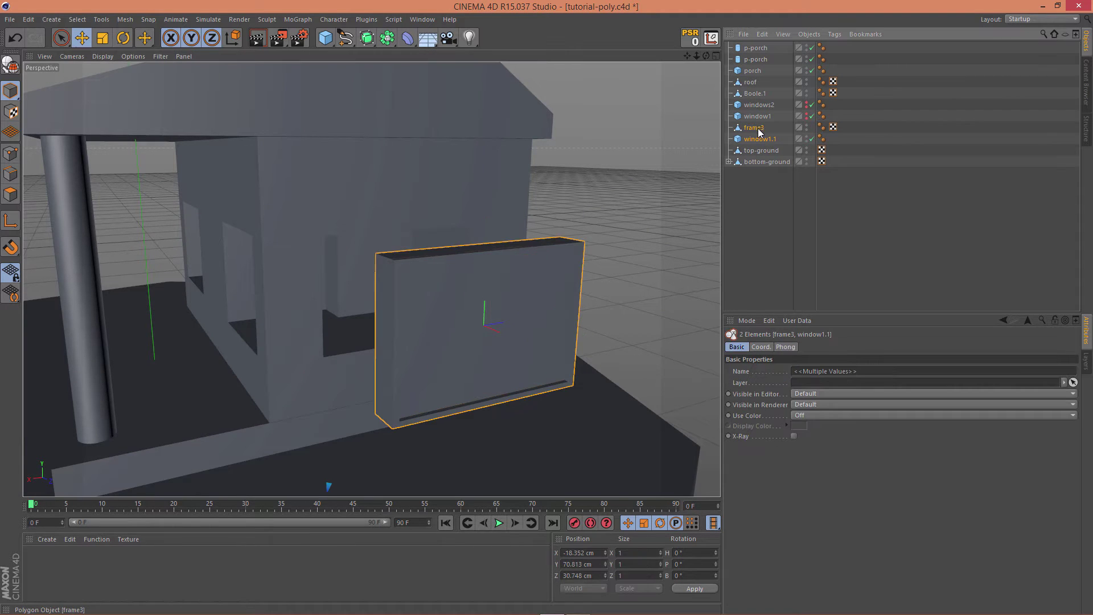
pyautogui.keyDown('alt'); pyautogui.moveTo(604, 260); pyautogui.dragTo(671, 249); pyautogui.keyUp('alt')
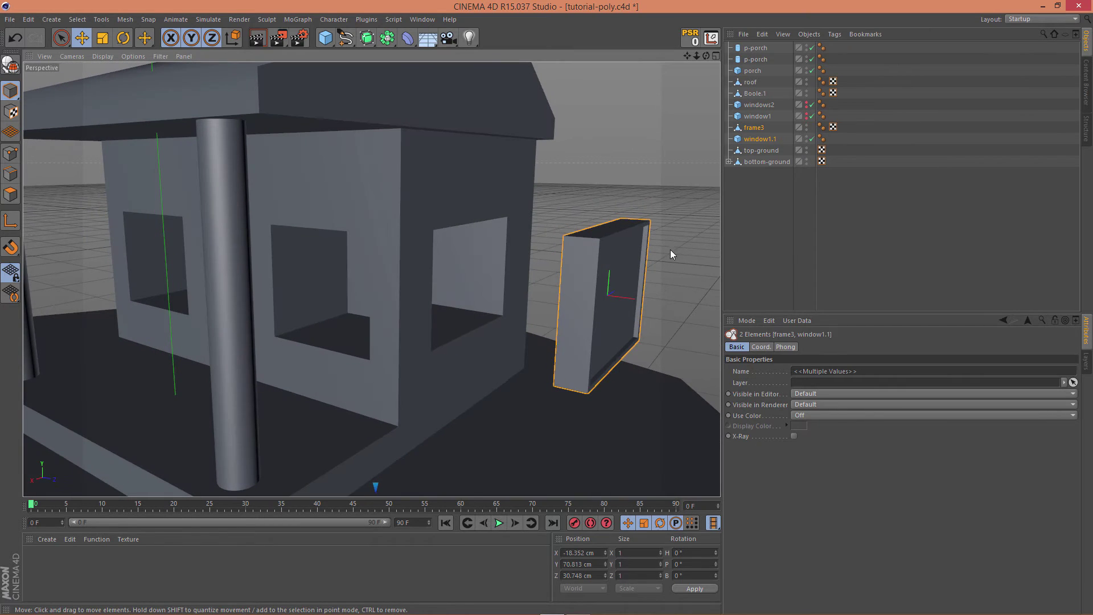
pyautogui.click(757, 138)
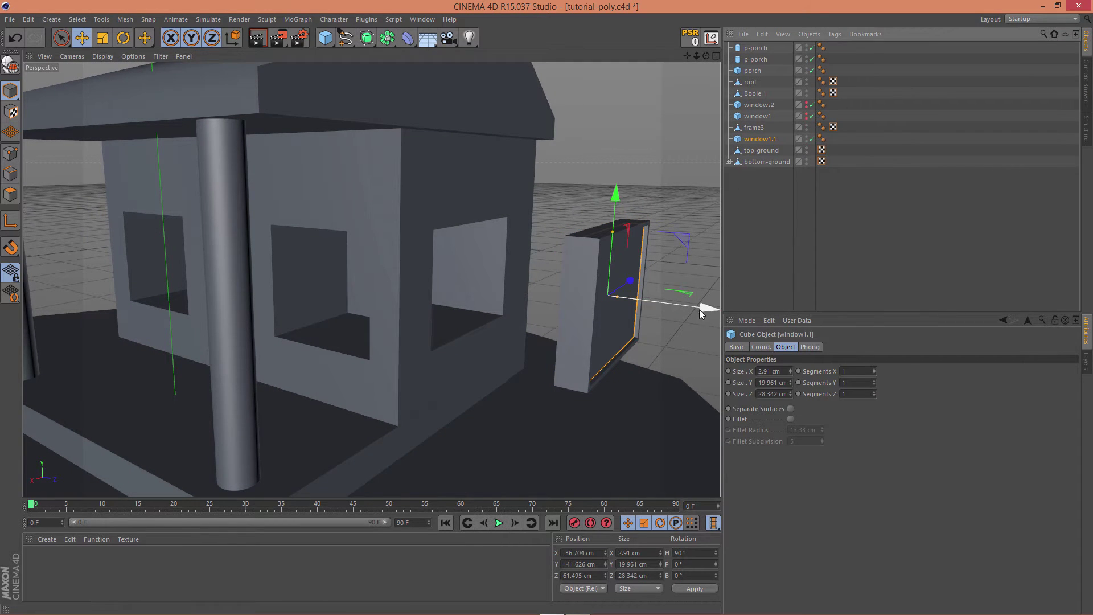
pyautogui.moveTo(699, 309); pyautogui.dragTo(544, 287)
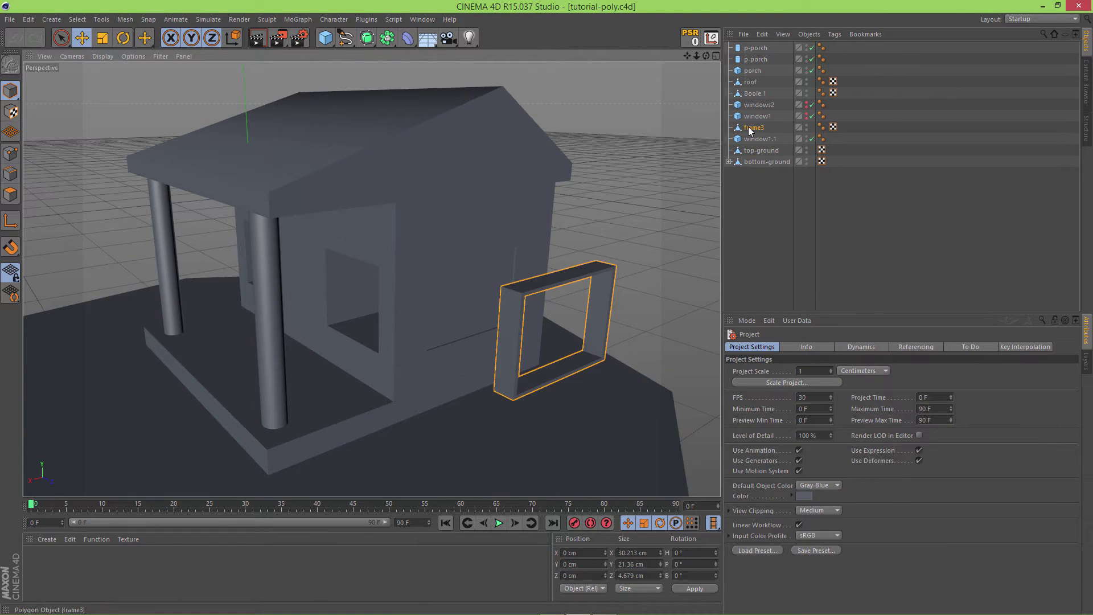
# Try to move frame3 freehand against the house's side wall.
pyautogui.click(553, 290)
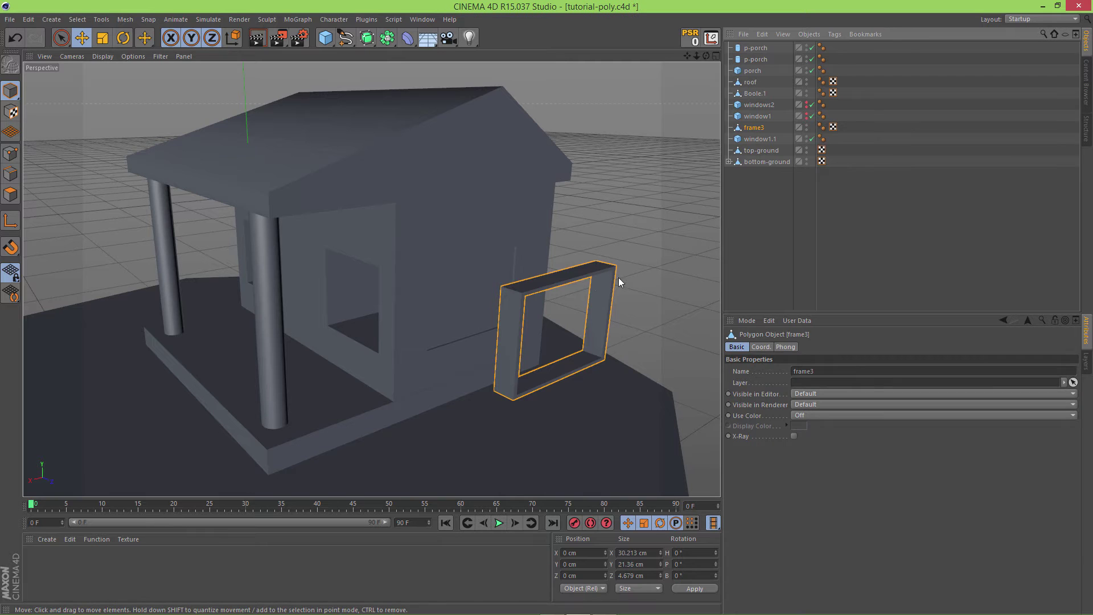
pyautogui.keyDown('alt'); pyautogui.moveTo(449, 336); pyautogui.dragTo(405, 260); pyautogui.keyUp('alt')
pyautogui.scroll(-2, 580, 335)
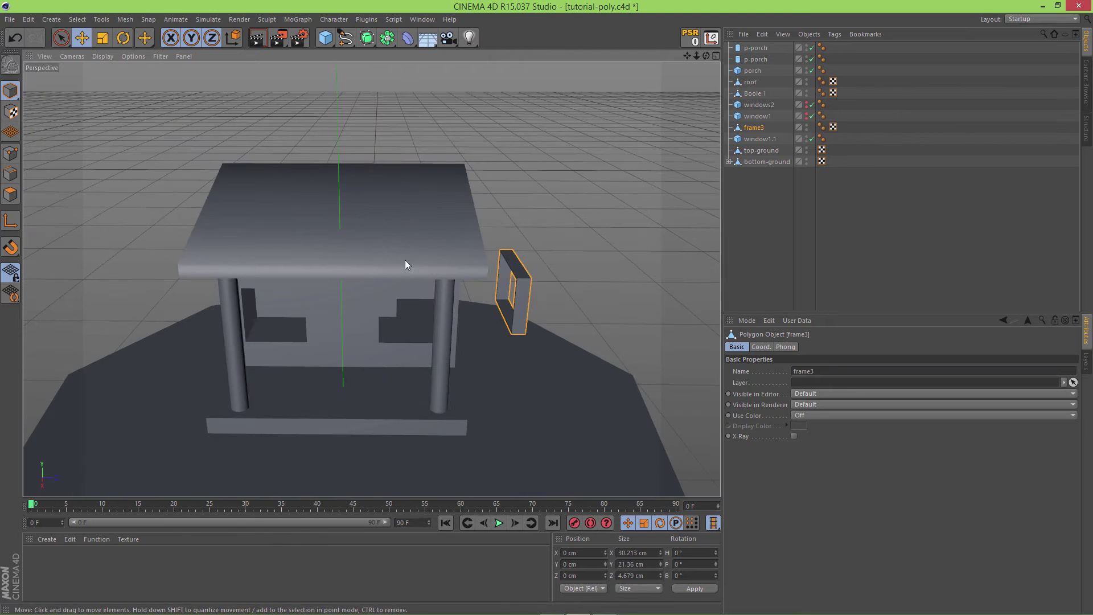
pyautogui.keyDown('alt'); pyautogui.moveTo(525, 291); pyautogui.dragTo(418, 316); pyautogui.keyUp('alt')
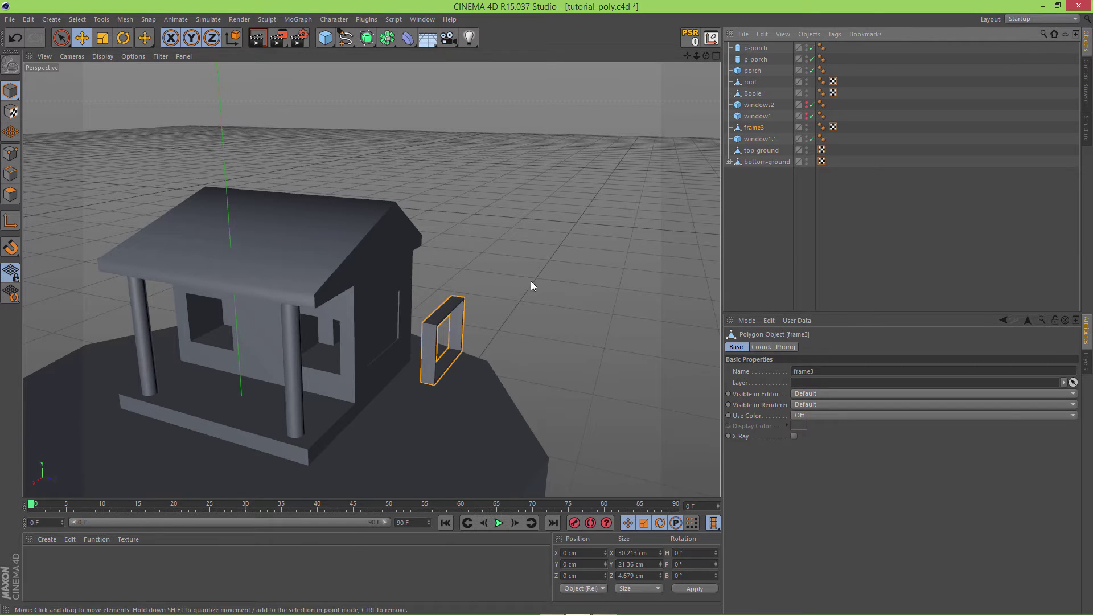
pyautogui.scroll(3, 481, 307)
pyautogui.scroll(1, 480, 306)
pyautogui.click(297, 193)
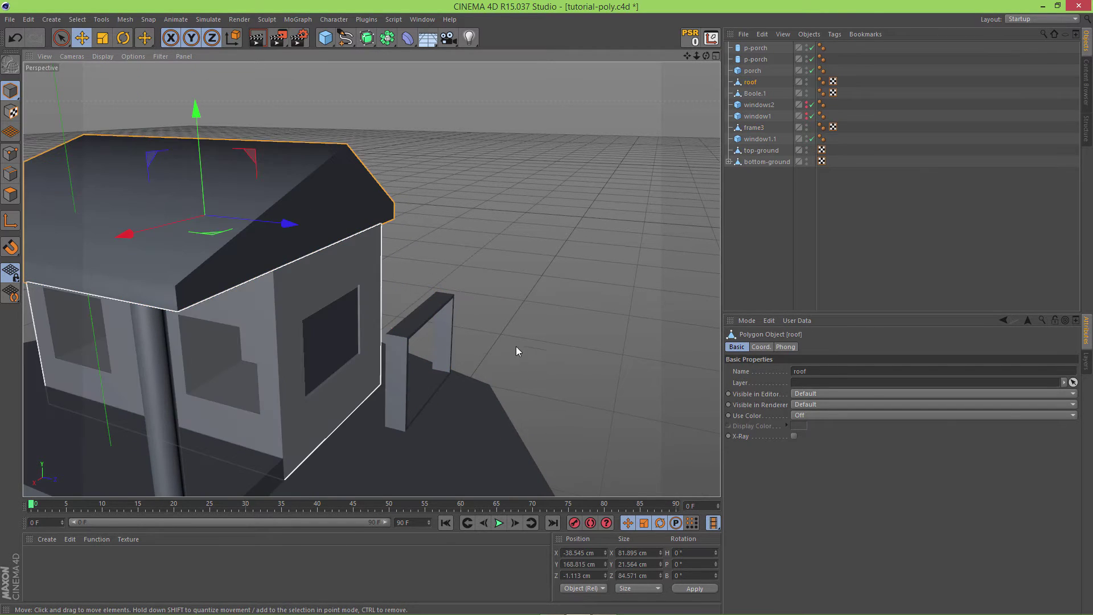
pyautogui.click(414, 323)
pyautogui.moveTo(417, 325); pyautogui.dragTo(370, 306)
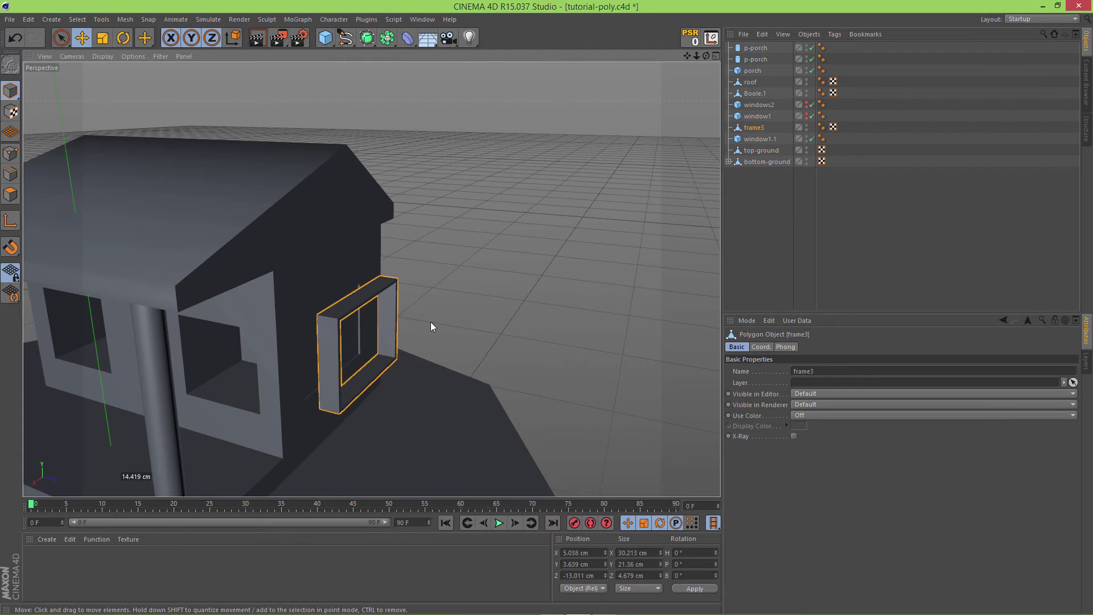
pyautogui.keyDown('alt'); pyautogui.moveTo(453, 339); pyautogui.dragTo(358, 322); pyautogui.keyUp('alt')
pyautogui.hotkey('ctrl', 'z')
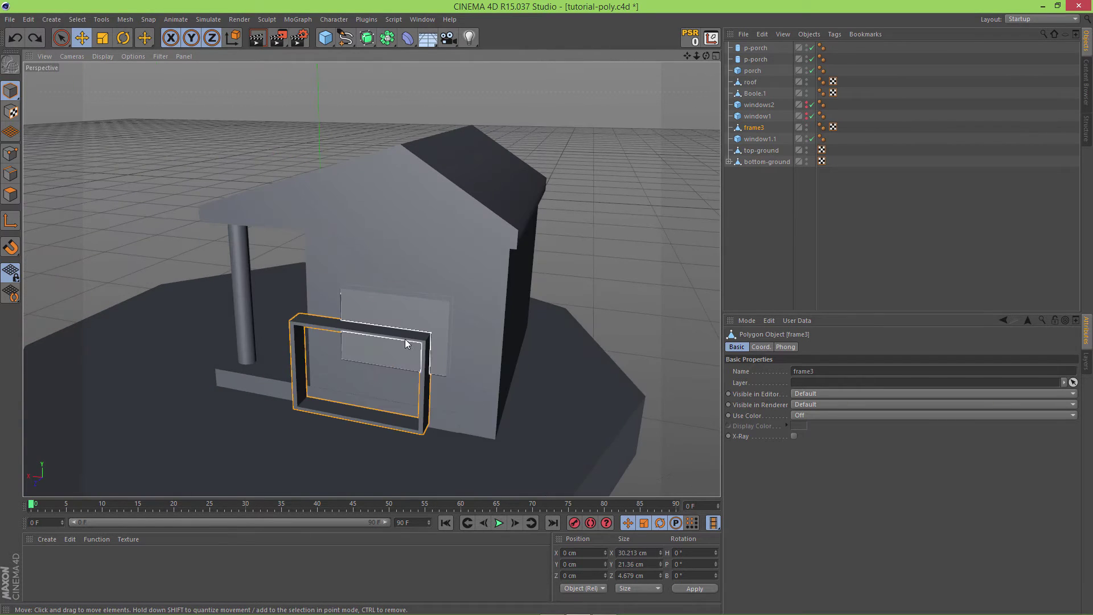
# Centre the axis of frame3 on all its points with the Axis Center command.
pyautogui.keyDown('alt'); pyautogui.moveTo(456, 394); pyautogui.dragTo(411, 343); pyautogui.keyUp('alt')
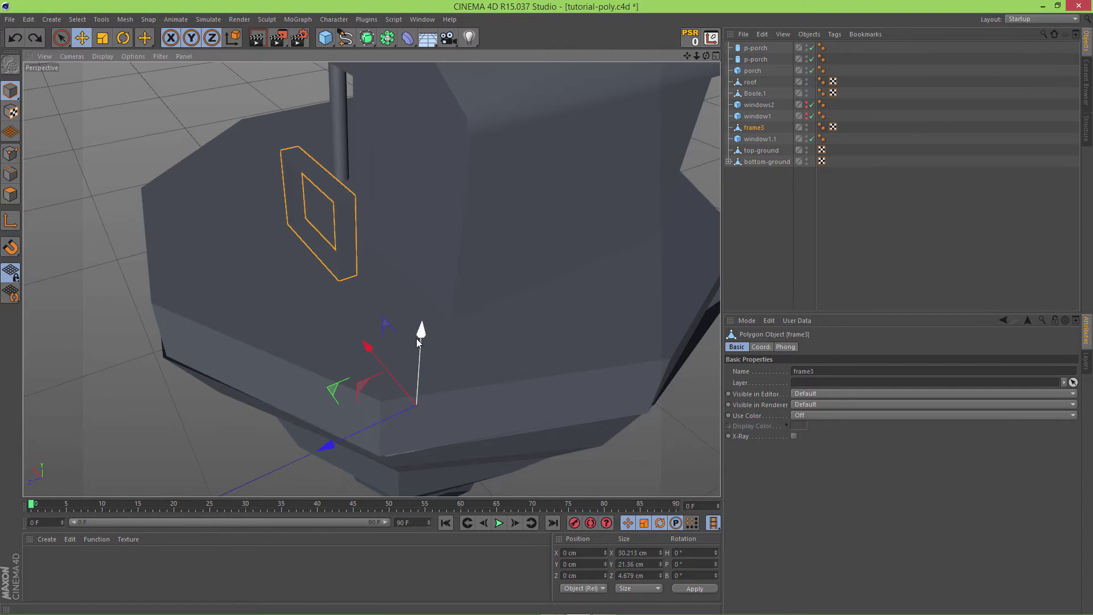
pyautogui.click(709, 38)
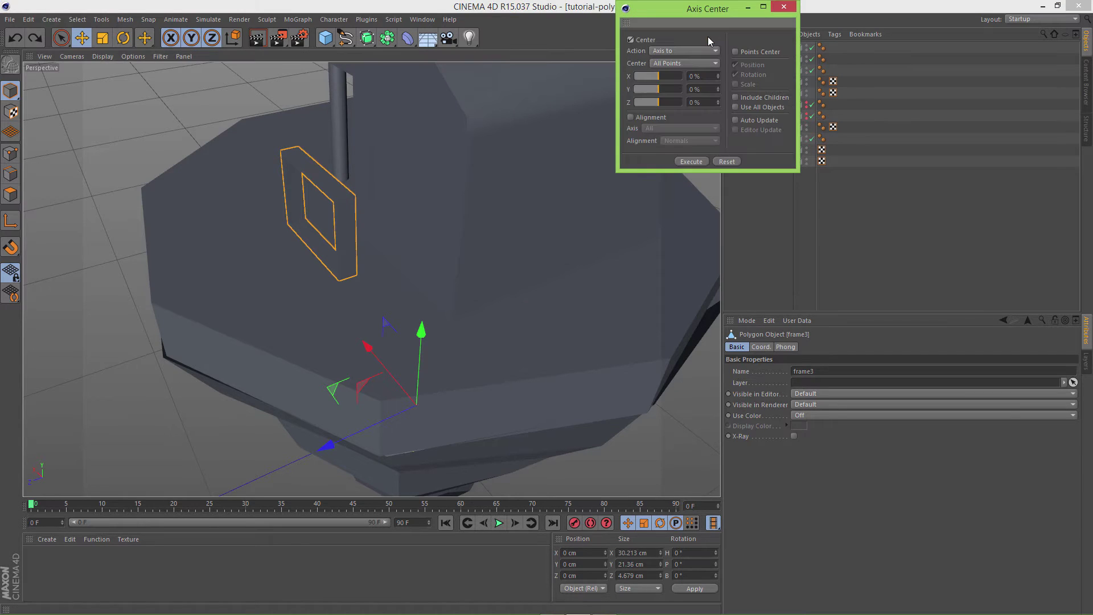
pyautogui.click(703, 163)
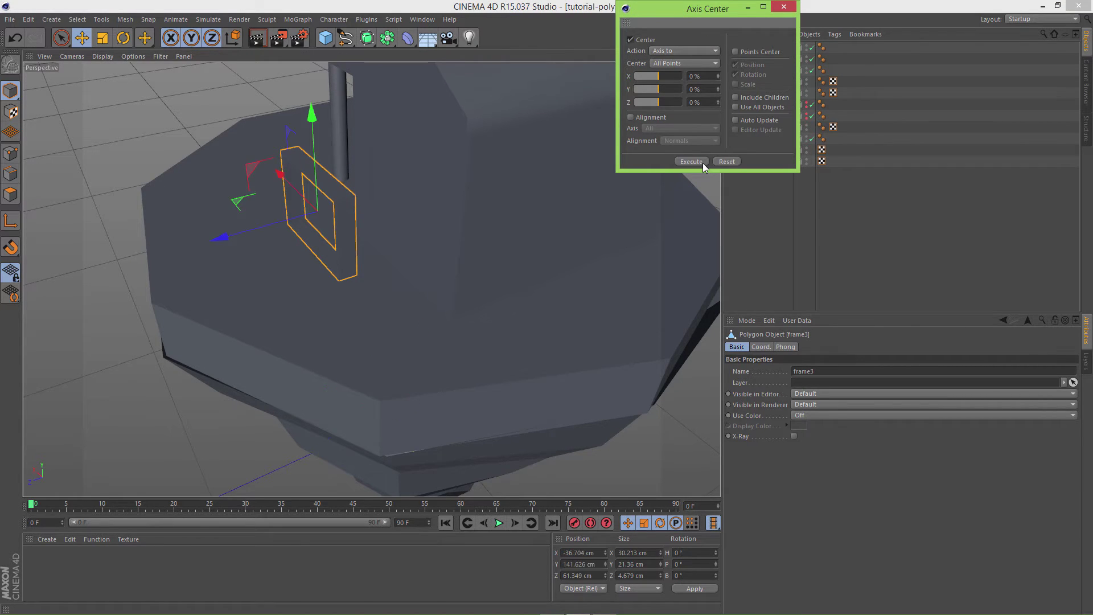
pyautogui.click(784, 6)
# Move frame3 along its Z axis onto the house's side wall, around the window1.1 pane.
pyautogui.keyDown('alt'); pyautogui.moveTo(421, 243); pyautogui.dragTo(555, 202); pyautogui.keyUp('alt')
pyautogui.keyDown('alt'); pyautogui.moveTo(428, 264); pyautogui.dragTo(637, 122); pyautogui.keyUp('alt')
pyautogui.keyDown('alt'); pyautogui.moveTo(555, 199); pyautogui.dragTo(479, 237); pyautogui.keyUp('alt')
pyautogui.click(636, 177)
pyautogui.keyDown('alt'); pyautogui.moveTo(637, 177); pyautogui.dragTo(436, 200); pyautogui.keyUp('alt')
pyautogui.click(415, 204)
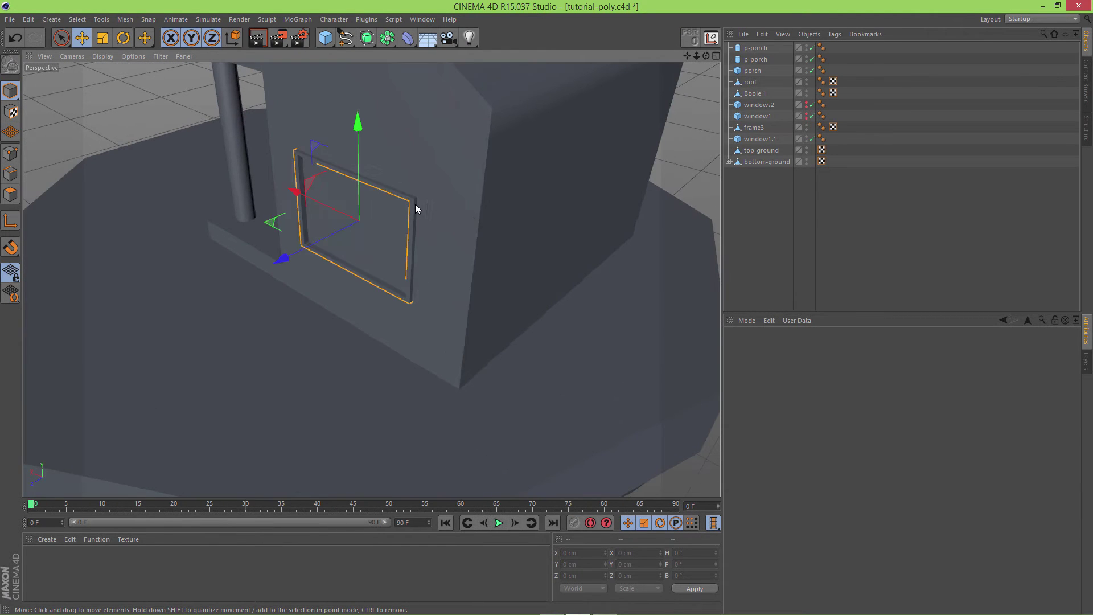
pyautogui.moveTo(286, 256); pyautogui.dragTo(284, 256)
pyautogui.click(94, 128)
pyautogui.keyDown('alt'); pyautogui.moveTo(122, 195); pyautogui.dragTo(465, 200); pyautogui.keyUp('alt')
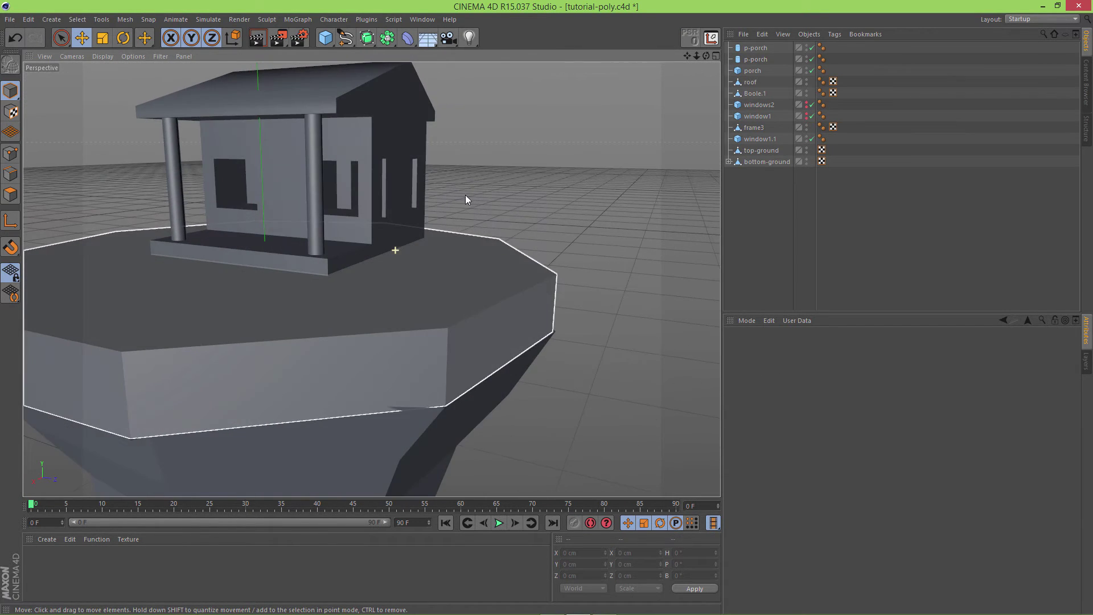
pyautogui.scroll(3, 466, 152)
pyautogui.keyDown('alt'); pyautogui.moveTo(371, 205); pyautogui.dragTo(463, 229); pyautogui.keyUp('alt')
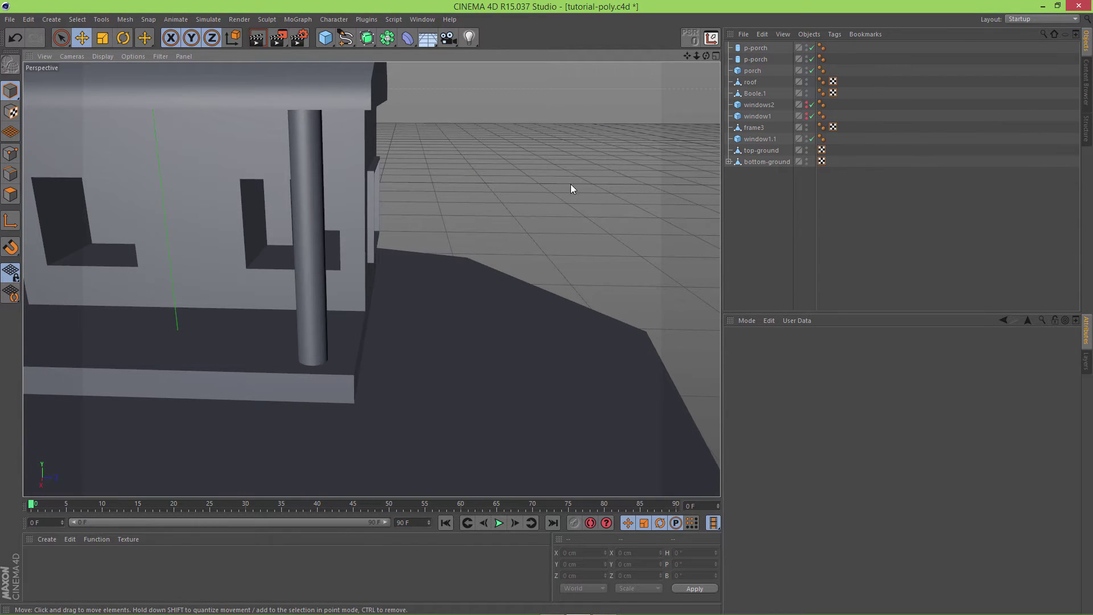
pyautogui.keyDown('alt'); pyautogui.moveTo(501, 176); pyautogui.dragTo(414, 236); pyautogui.keyUp('alt')
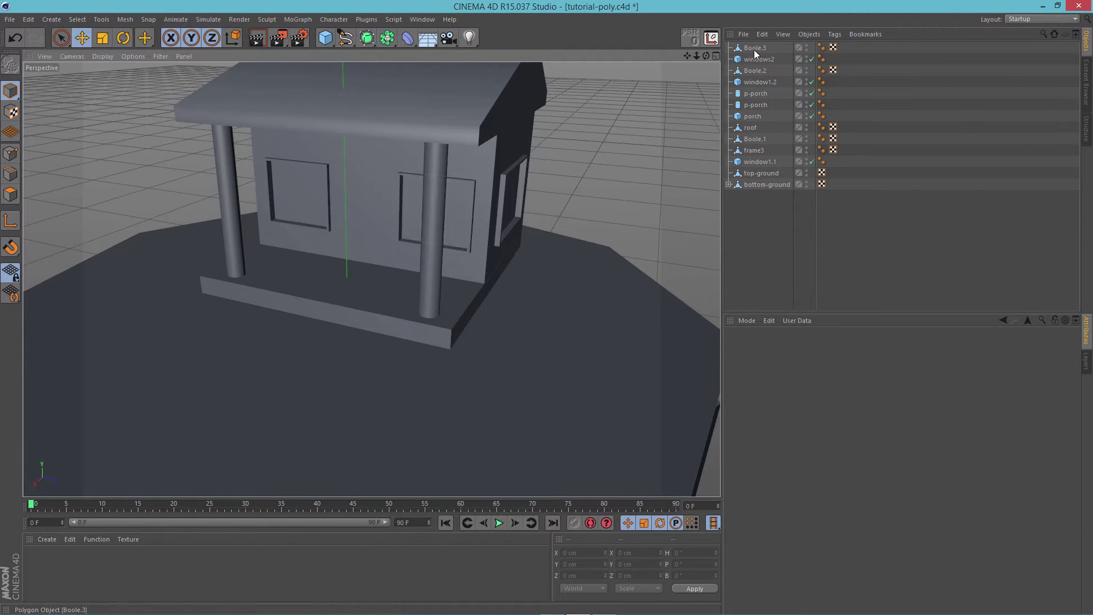
# Group the Boole.3 frame and the windows2 pane under one null.
pyautogui.click(755, 60)
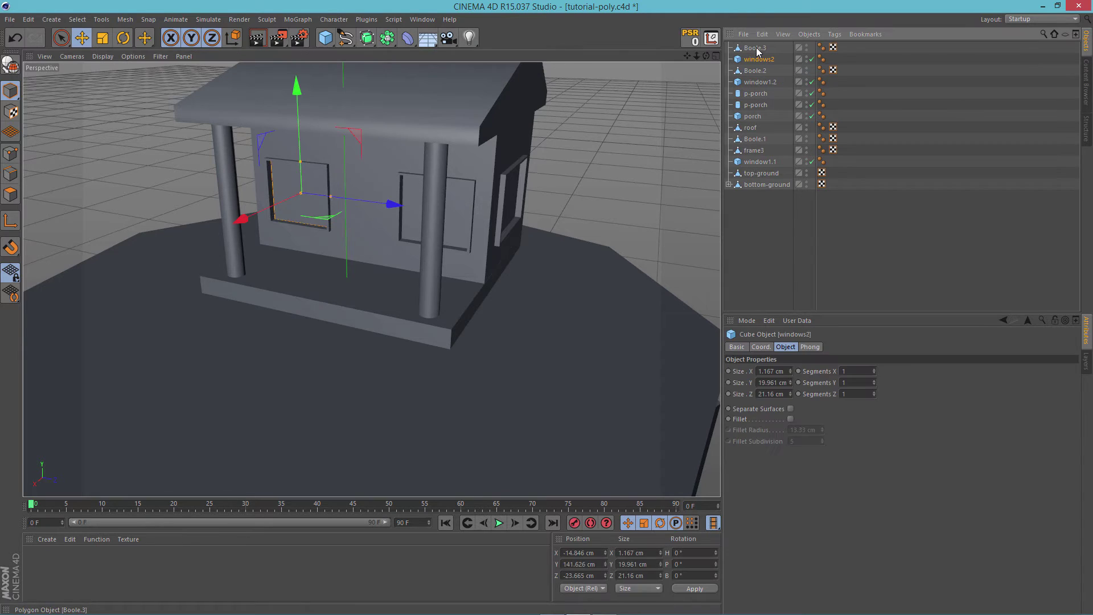
pyautogui.keyDown('shift'); pyautogui.click(756, 47); pyautogui.keyUp('shift')
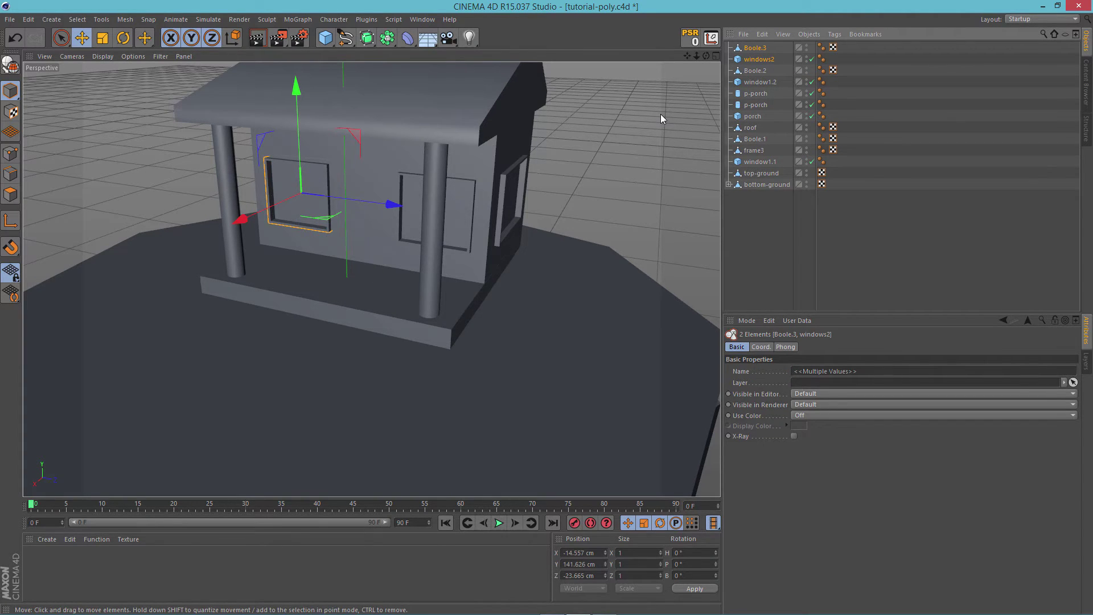
pyautogui.hotkey('alt', 'g')
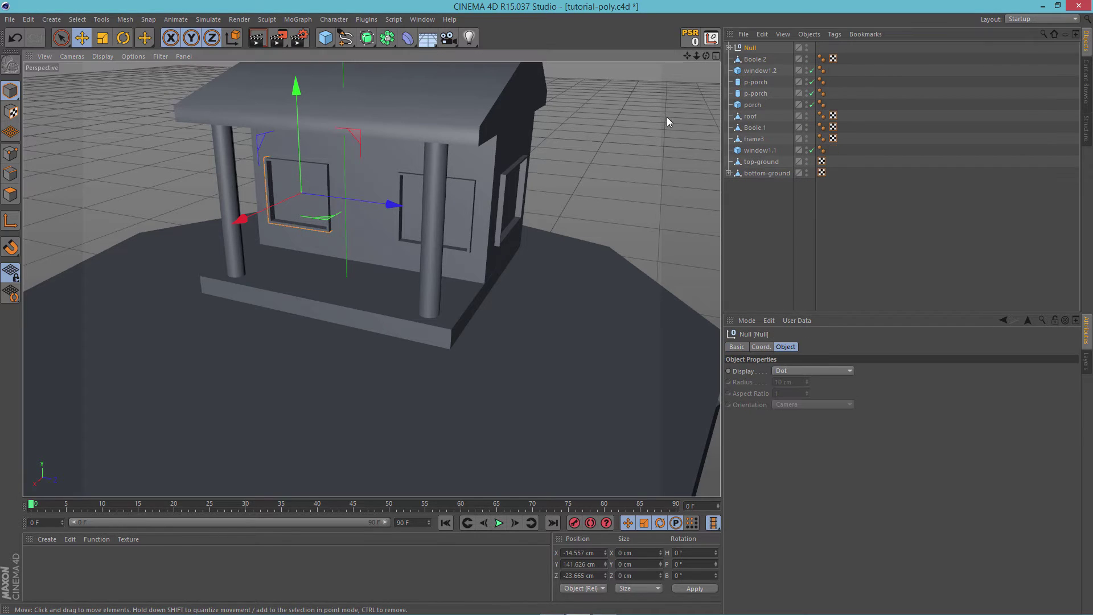
# Group the Boole.2 frame with its window1.2 pane under a null.
pyautogui.click(761, 71)
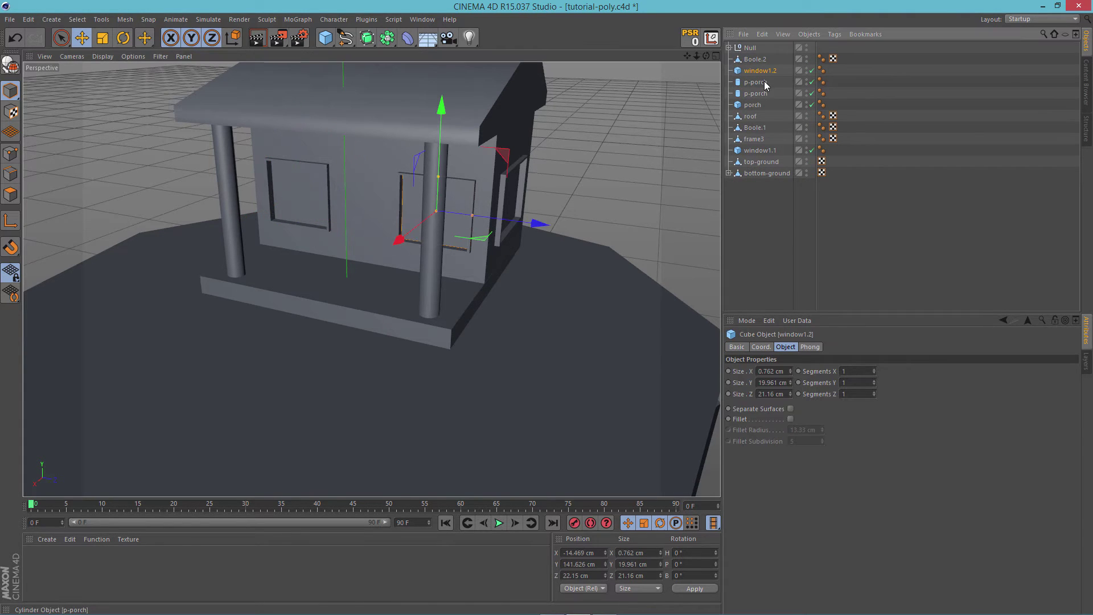
pyautogui.click(754, 128)
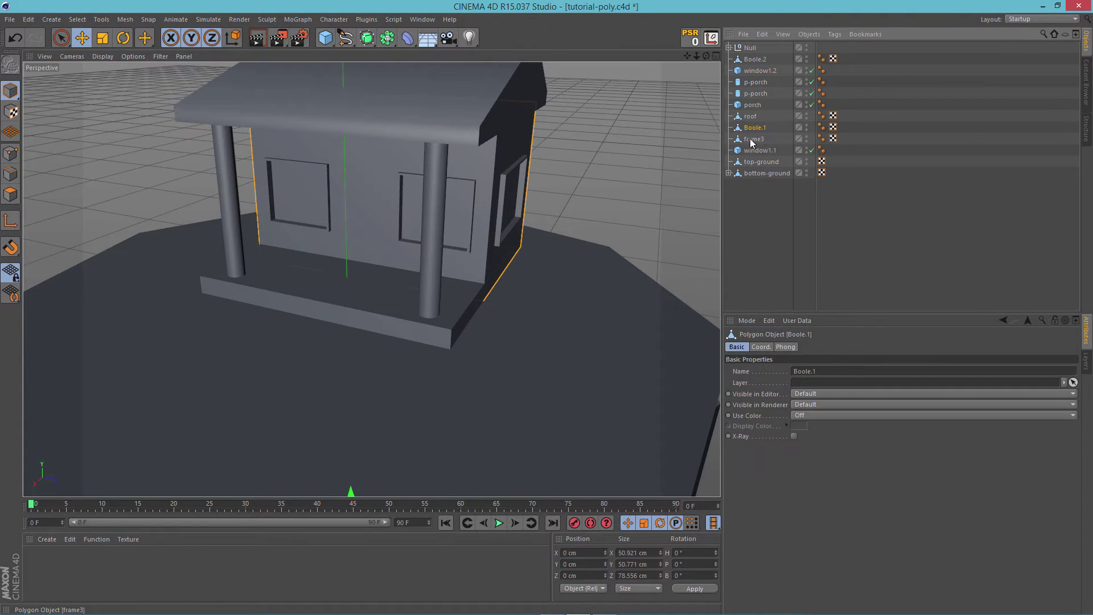
pyautogui.click(752, 140)
pyautogui.click(754, 151)
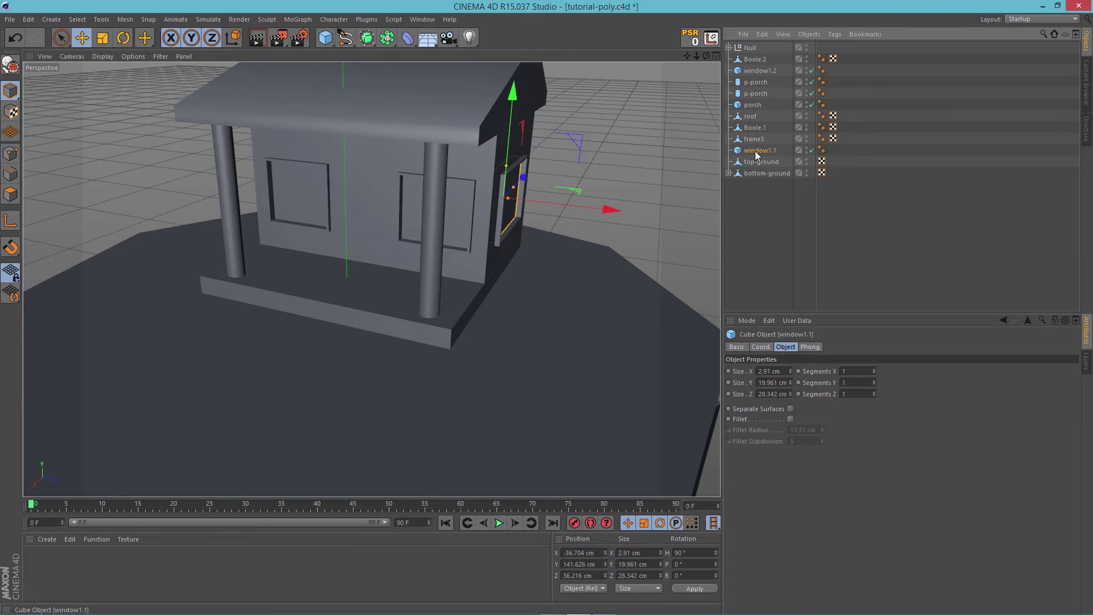
pyautogui.click(761, 60)
pyautogui.keyDown('ctrl'); pyautogui.click(759, 71); pyautogui.keyUp('ctrl')
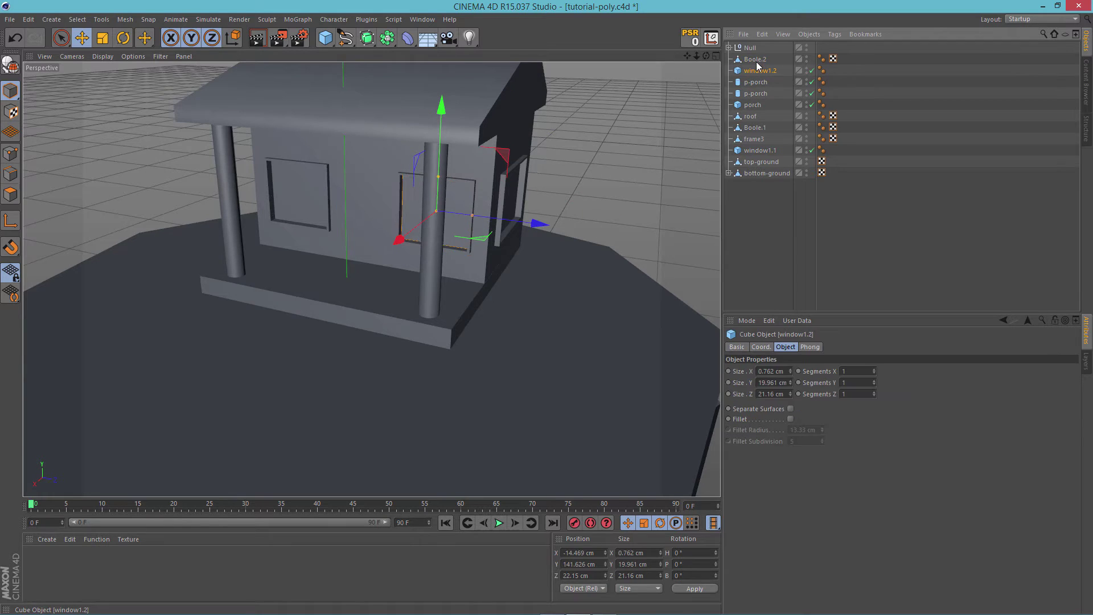
pyautogui.hotkey('alt', 'g')
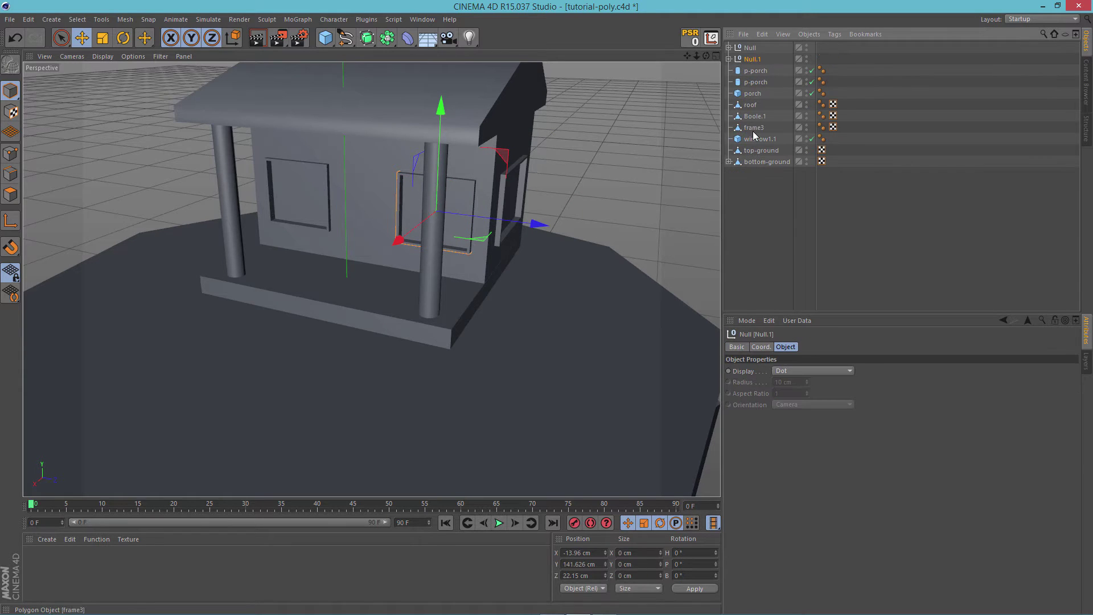
# Group frame3 and window1.1 on the side wall under their own null.
pyautogui.click(752, 126)
pyautogui.keyDown('ctrl'); pyautogui.click(761, 140); pyautogui.keyUp('ctrl')
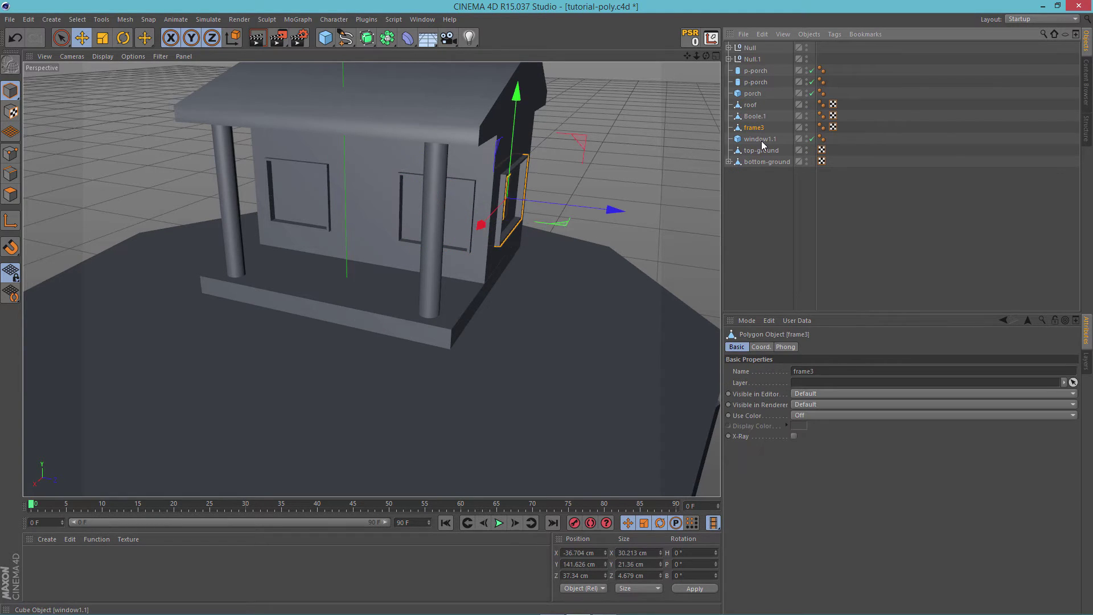
pyautogui.hotkey('alt', 'g')
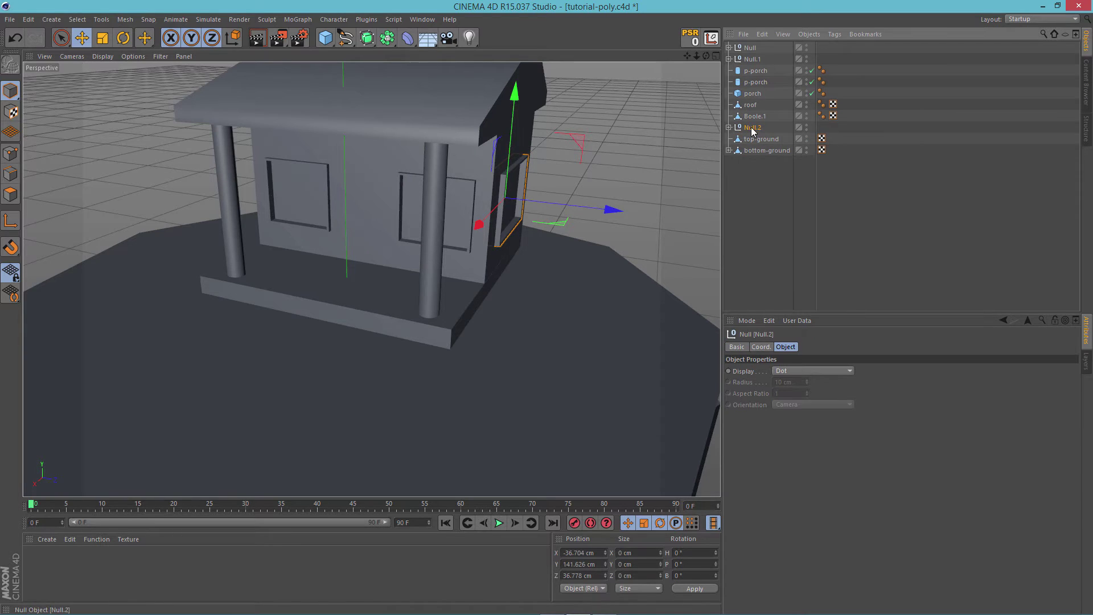
# Rename each of the three window group nulls as w1.
pyautogui.doubleClick(752, 128)
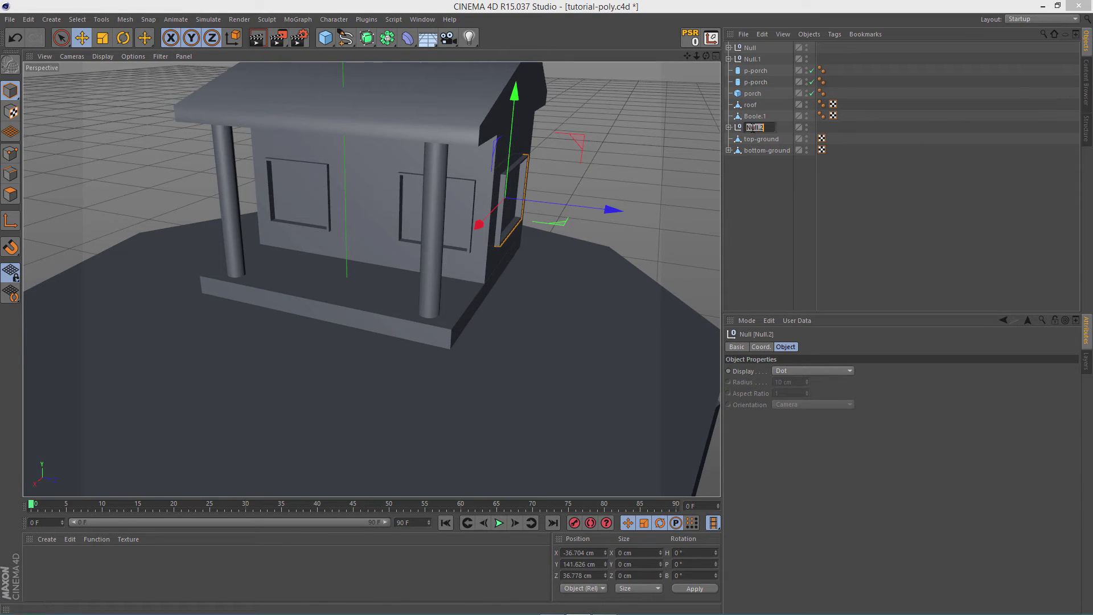
pyautogui.write('w1')
pyautogui.press('Return')
pyautogui.doubleClick(752, 59)
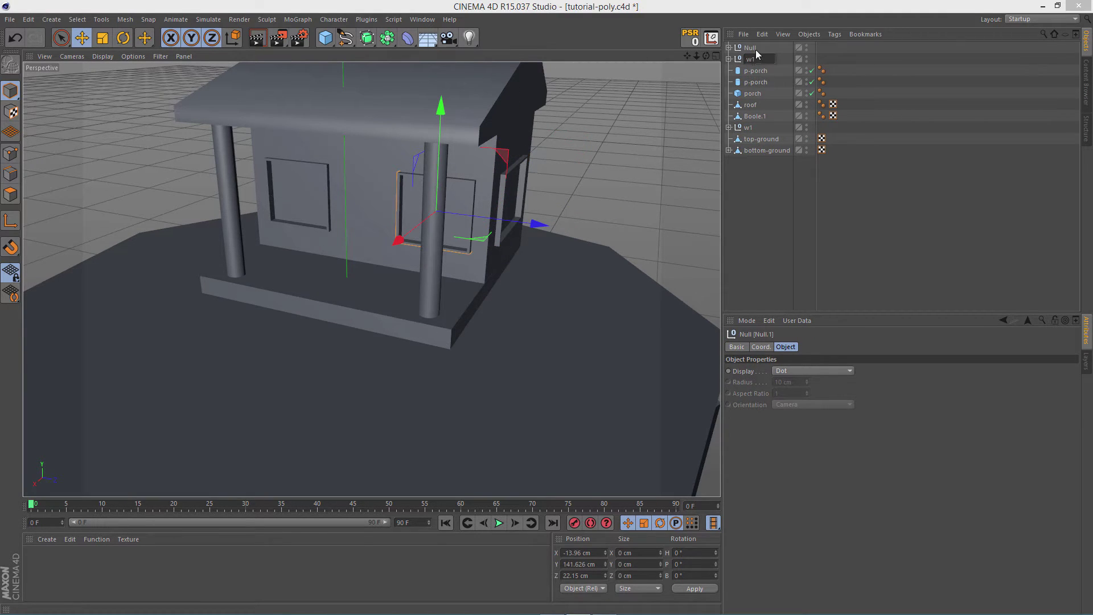
pyautogui.write('w1')
pyautogui.press('Return')
pyautogui.doubleClick(751, 48)
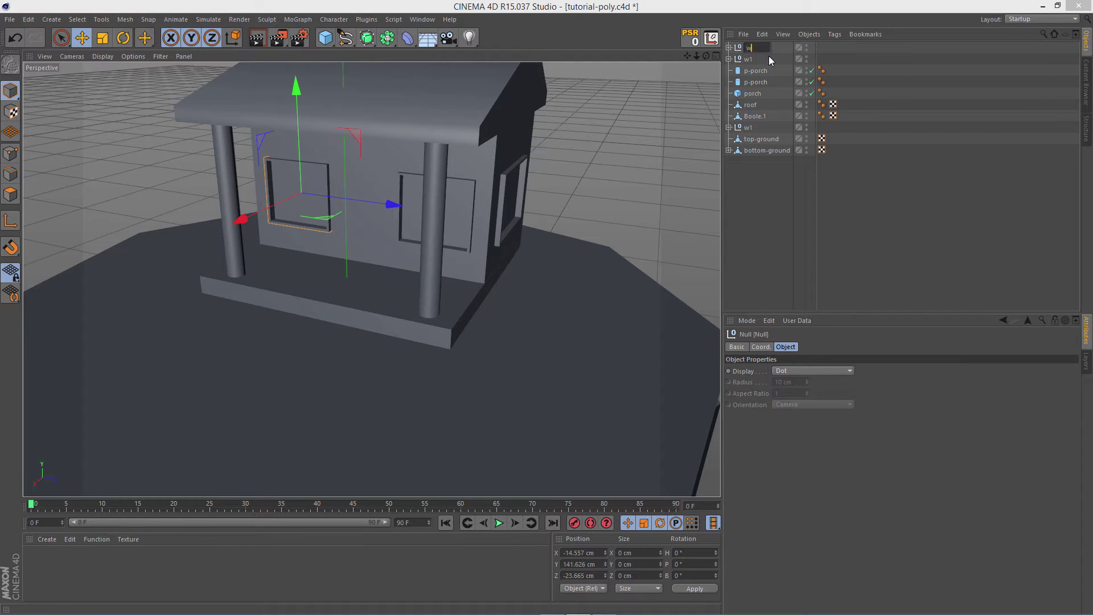
pyautogui.press('Escape')
# Place the side window's w1 null beside the other two and group all three under one null.
pyautogui.click(749, 128)
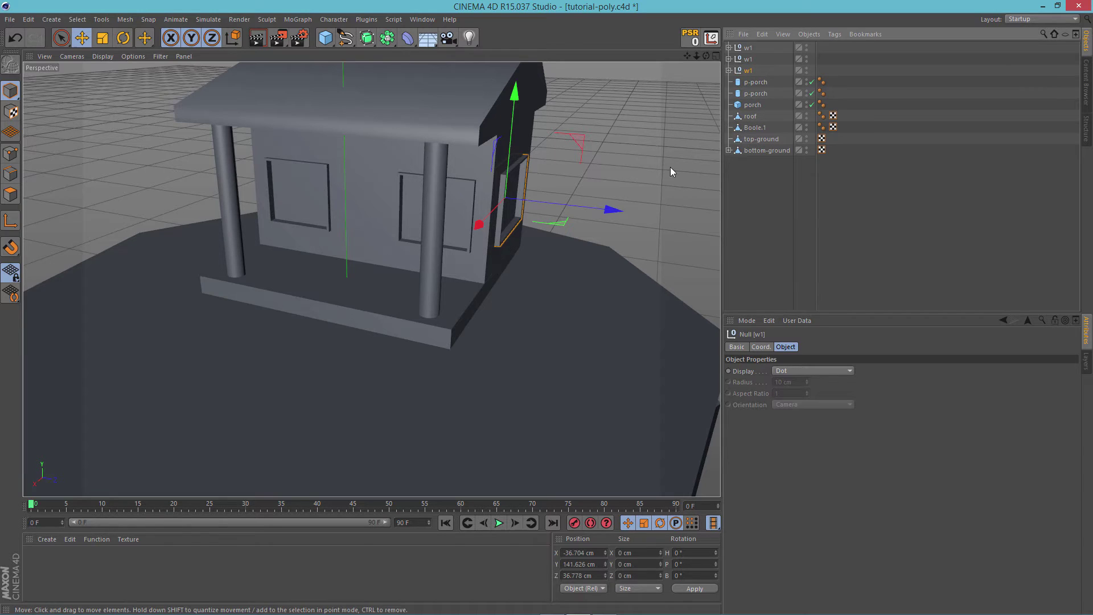
pyautogui.click(642, 161)
pyautogui.keyDown('alt'); pyautogui.moveTo(641, 160); pyautogui.dragTo(569, 156); pyautogui.keyUp('alt')
pyautogui.click(749, 71)
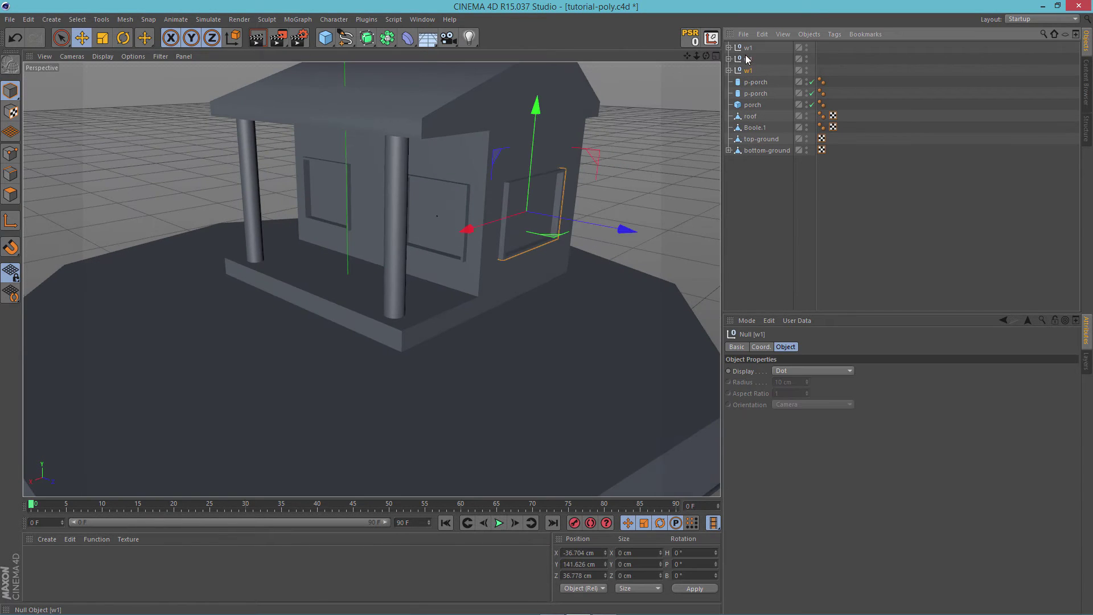
pyautogui.click(749, 59)
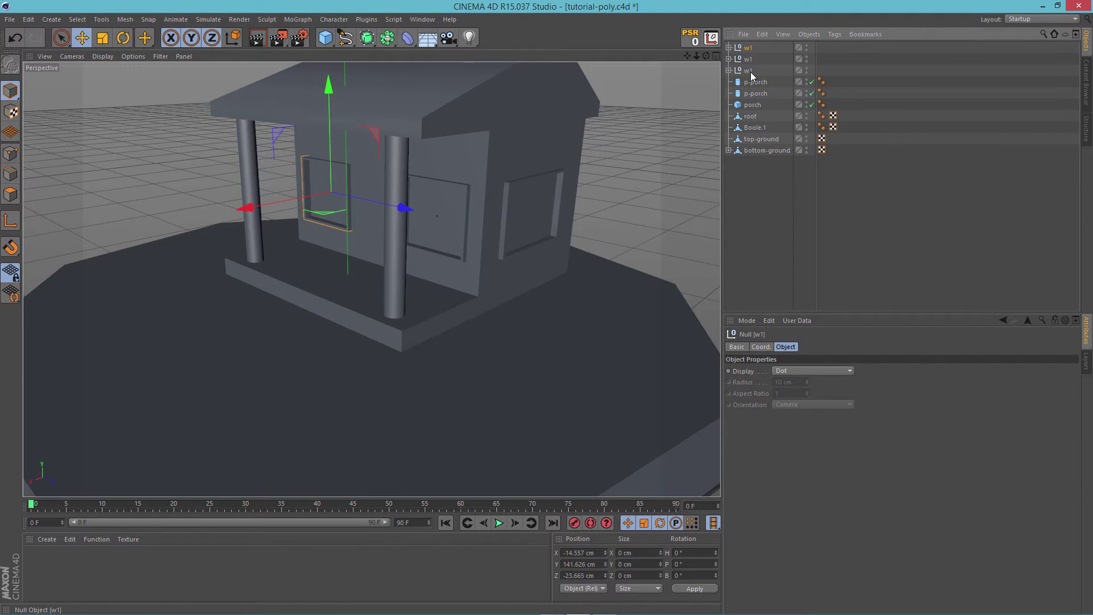
pyautogui.keyDown('shift'); pyautogui.click(751, 72); pyautogui.keyUp('shift')
pyautogui.hotkey('alt', 'g')
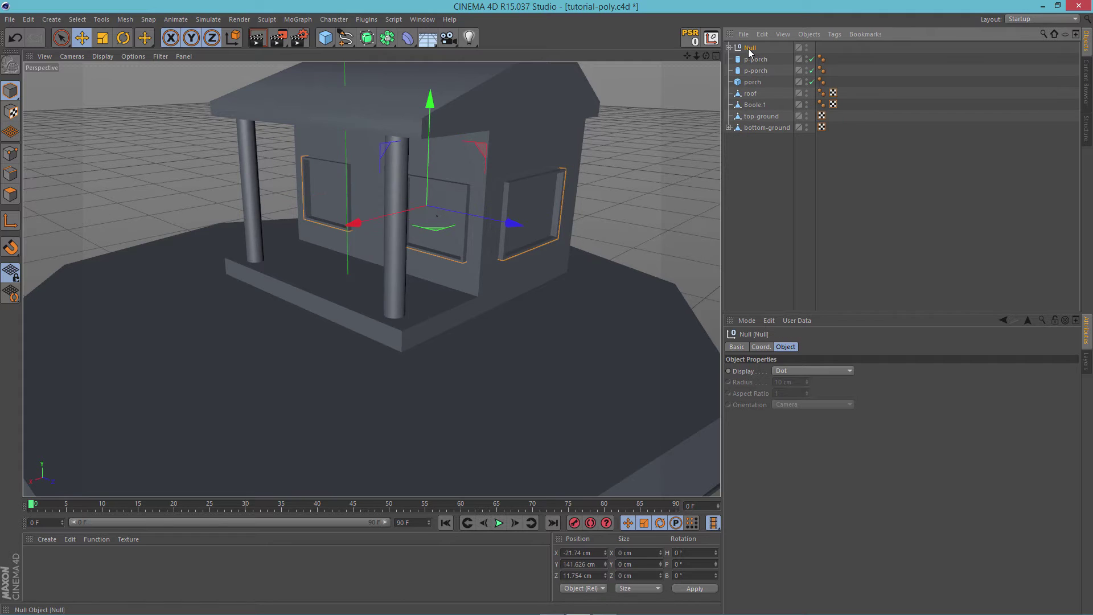
# Rename the null holding the three w1 groups as windows.
pyautogui.doubleClick(748, 49)
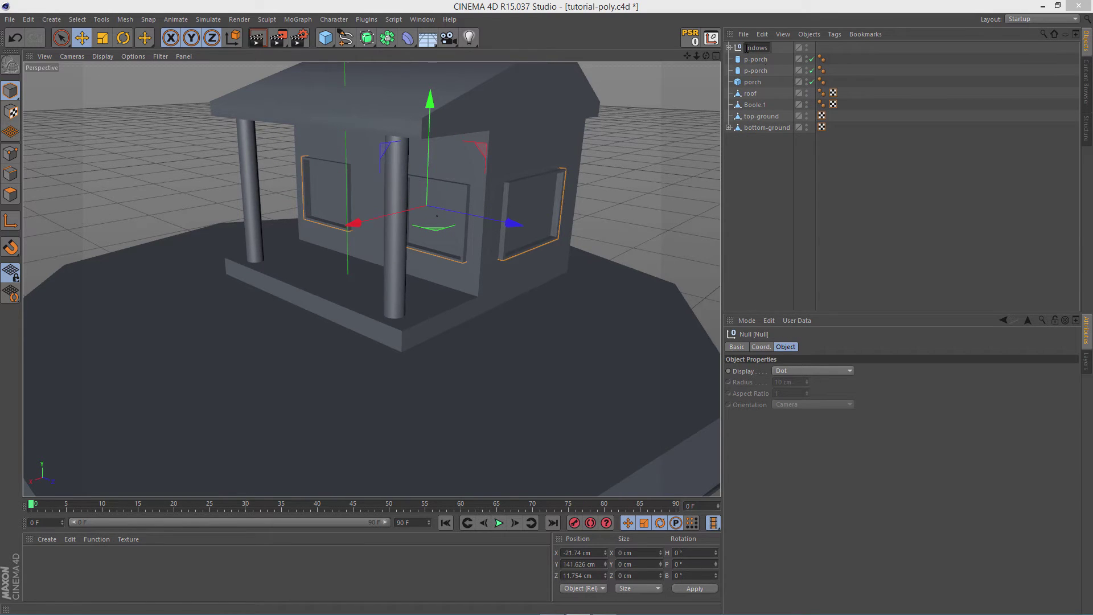
pyautogui.press('Escape')
pyautogui.click(655, 139)
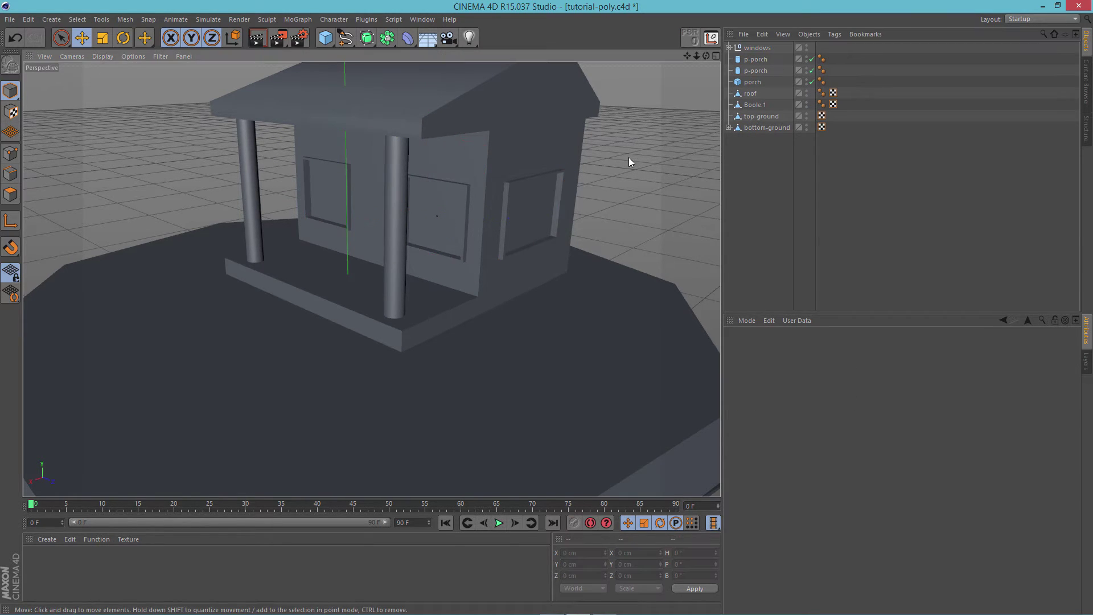
# Add a cube and raise it along its Y axis to about 97 cm.
pyautogui.keyDown('alt'); pyautogui.moveTo(628, 157); pyautogui.dragTo(681, 154); pyautogui.keyUp('alt')
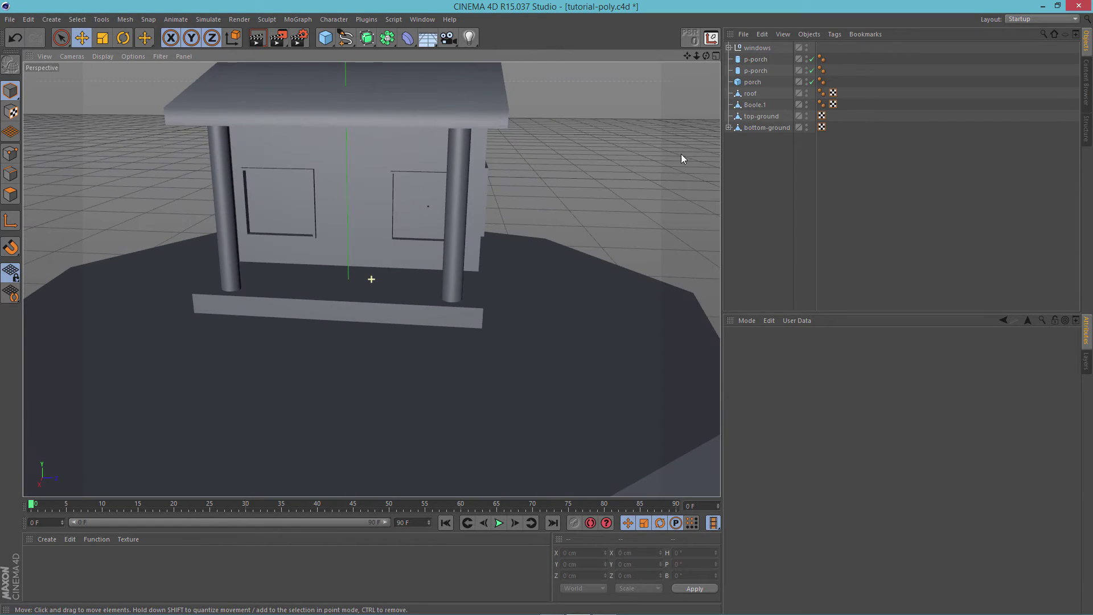
pyautogui.click(325, 37)
pyautogui.click(418, 60)
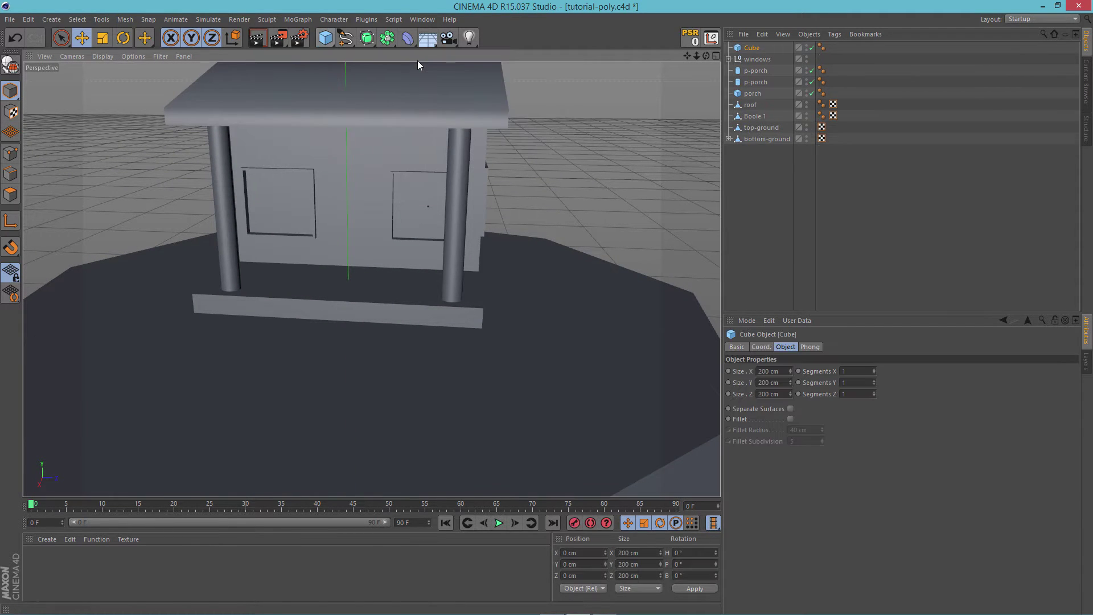
pyautogui.scroll(-5, 410, 332)
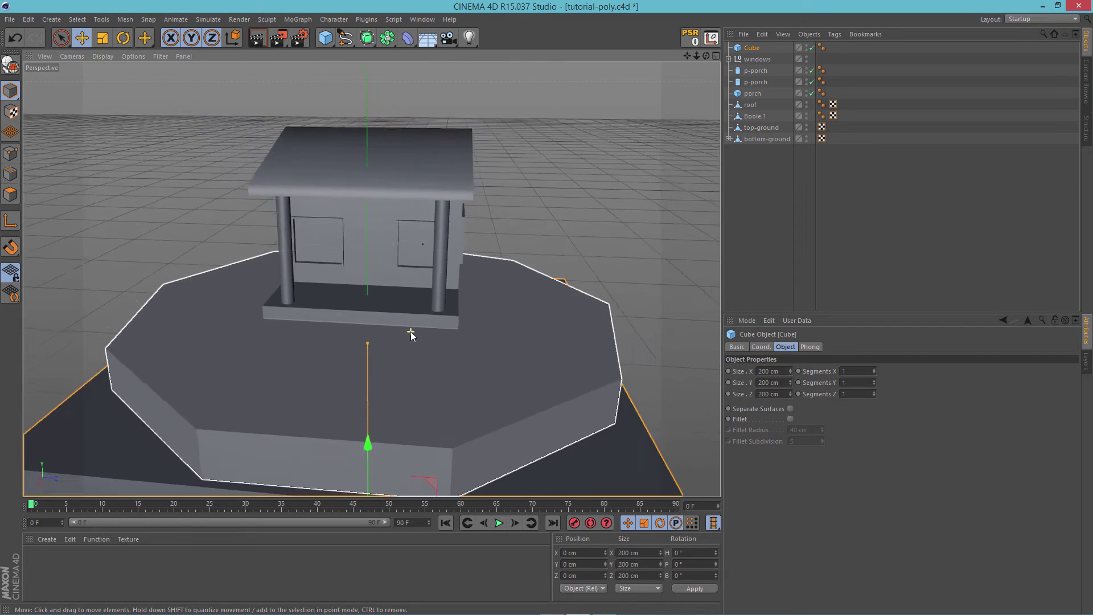
pyautogui.moveTo(379, 398); pyautogui.dragTo(368, 265)
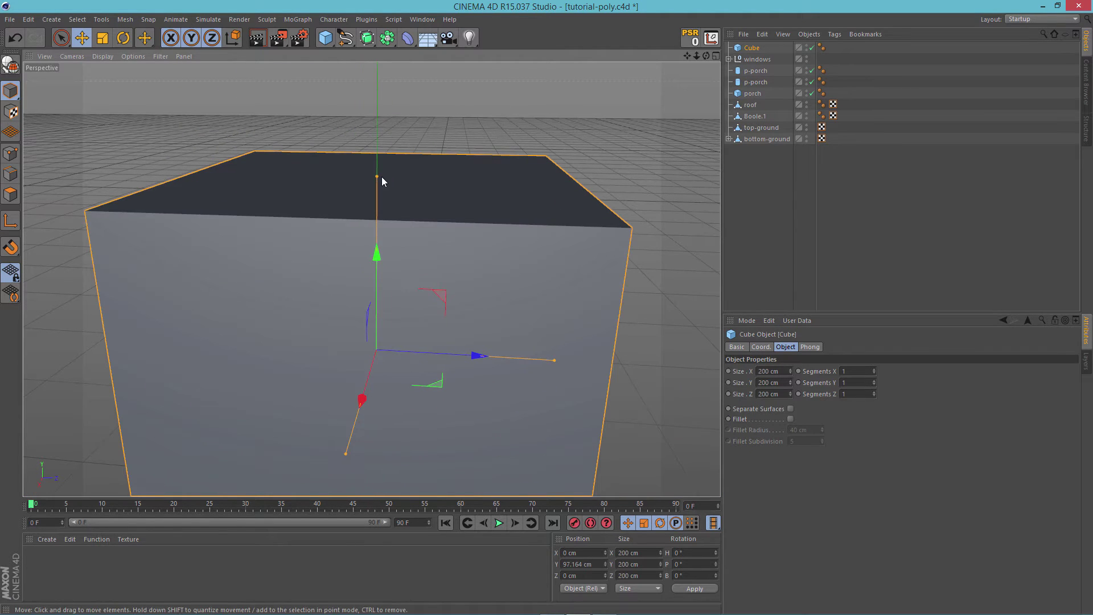
# Resize the cube to a door block about 17 × 32 × 18 cm and position it on the porch at about X 10.7, Y 138 cm.
pyautogui.moveTo(377, 177); pyautogui.dragTo(443, 315)
pyautogui.keyDown('alt'); pyautogui.moveTo(481, 263); pyautogui.dragTo(476, 208, button='middle'); pyautogui.keyUp('alt')
pyautogui.moveTo(548, 305); pyautogui.dragTo(412, 307)
pyautogui.moveTo(342, 378); pyautogui.dragTo(355, 324)
pyautogui.moveTo(371, 204); pyautogui.dragTo(371, 148)
pyautogui.scroll(5, 354, 200)
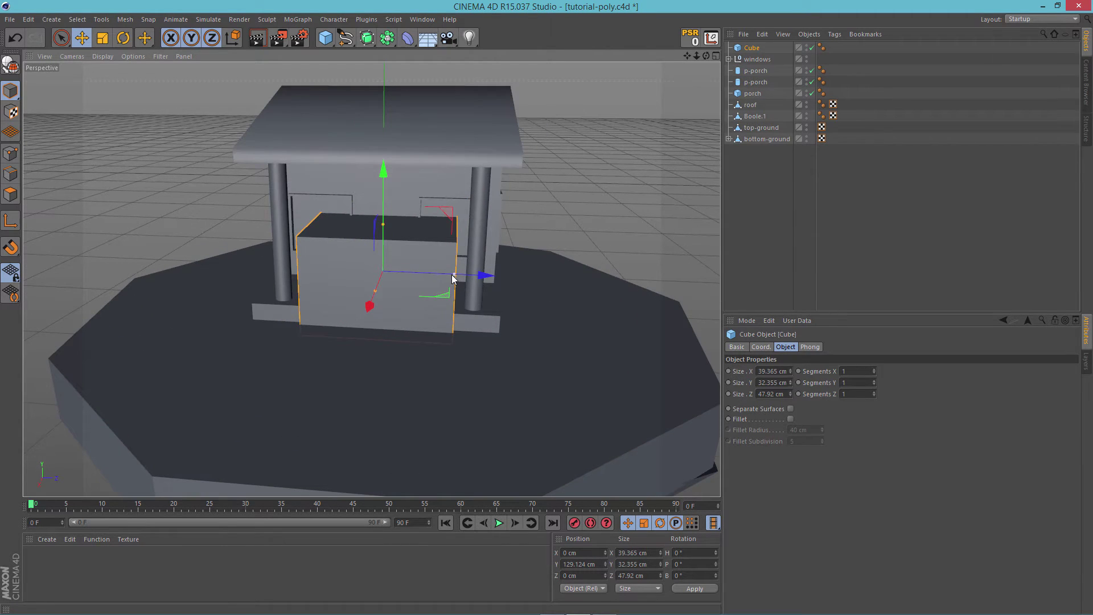
pyautogui.moveTo(453, 277); pyautogui.dragTo(338, 136)
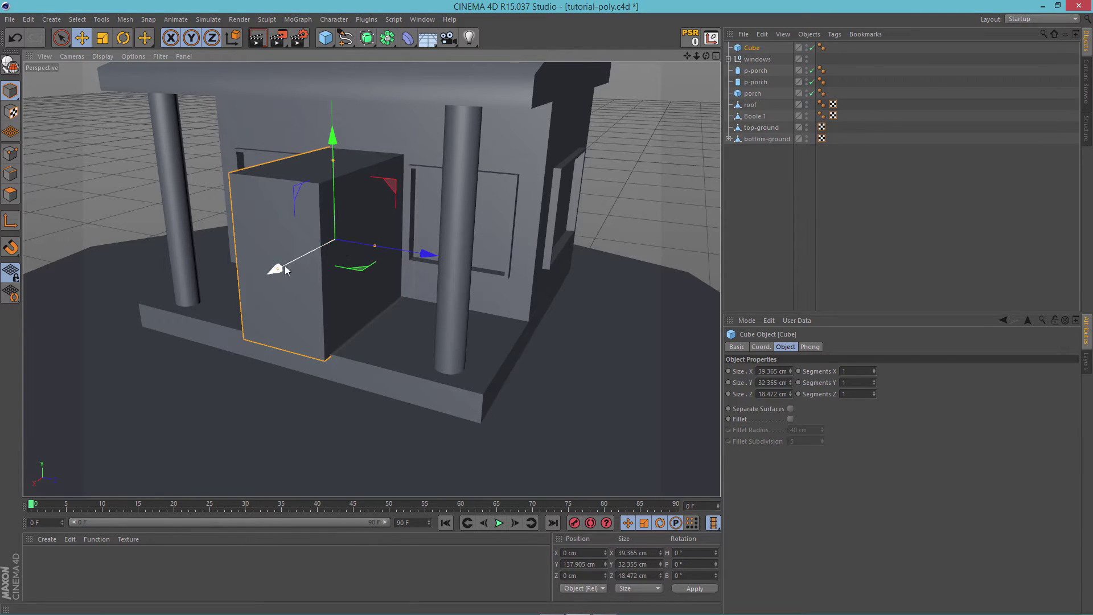
pyautogui.moveTo(279, 272); pyautogui.dragTo(312, 251)
pyautogui.keyDown('alt'); pyautogui.moveTo(391, 300); pyautogui.dragTo(254, 299); pyautogui.keyUp('alt')
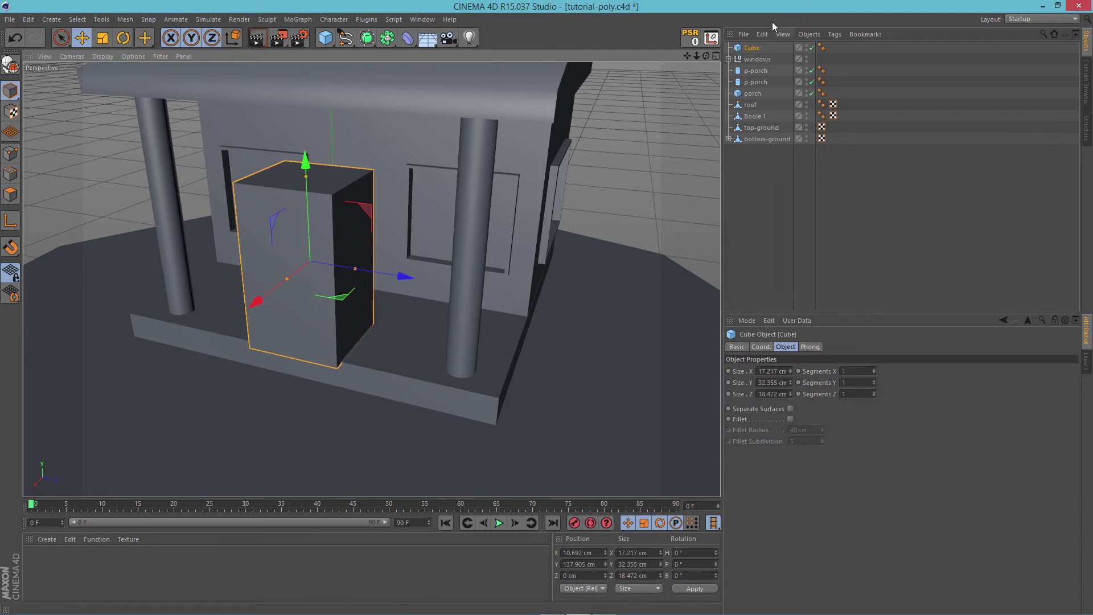
# Duplicate the door block slightly toward the house at about X 8.7 cm and enlarge the copy to about 33.5 cm high and 19.9 cm wide.
pyautogui.keyDown('ctrl'); pyautogui.moveTo(255, 300); pyautogui.dragTo(260, 300); pyautogui.keyUp('ctrl')
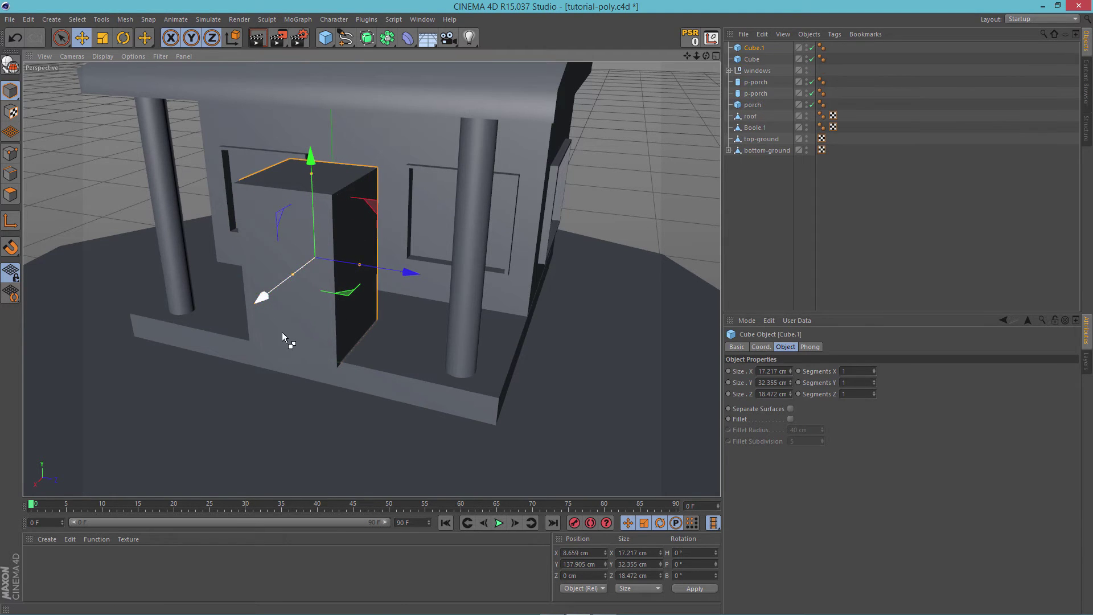
pyautogui.keyDown('alt'); pyautogui.moveTo(292, 340); pyautogui.dragTo(398, 335); pyautogui.keyUp('alt')
pyautogui.keyDown('alt'); pyautogui.moveTo(164, 223); pyautogui.dragTo(184, 243, button='right'); pyautogui.keyUp('alt')
pyautogui.keyDown('alt'); pyautogui.moveTo(185, 242); pyautogui.dragTo(457, 281); pyautogui.keyUp('alt')
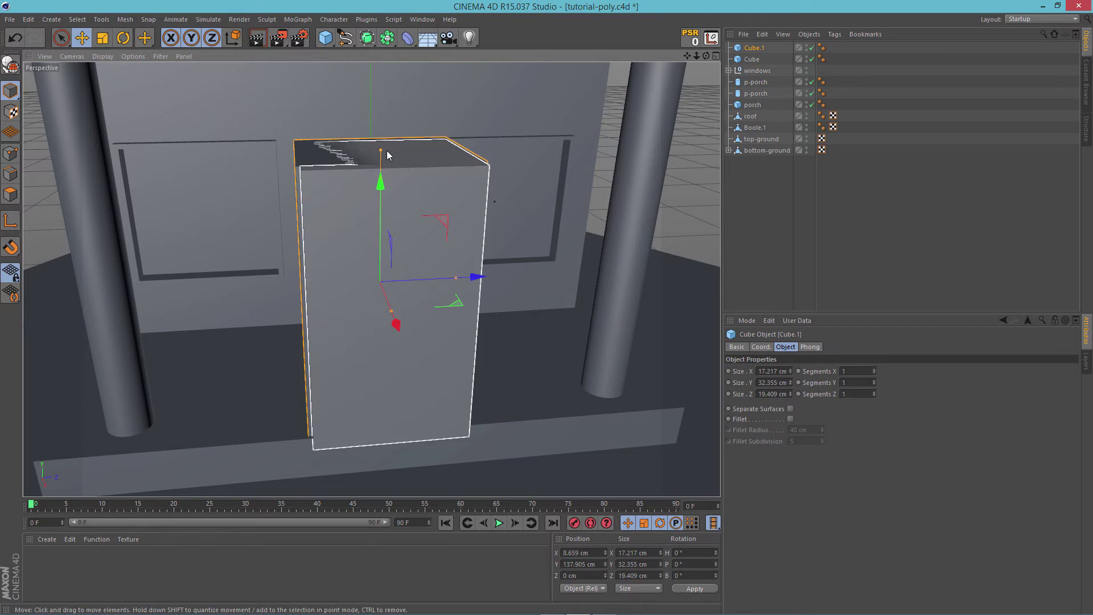
pyautogui.moveTo(380, 151); pyautogui.dragTo(379, 148)
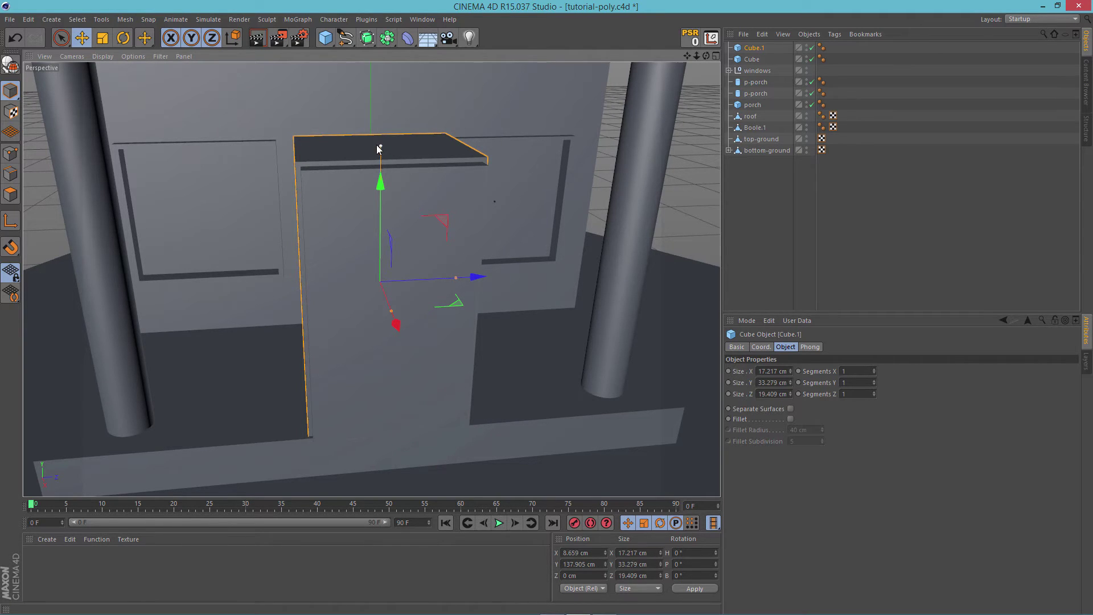
pyautogui.moveTo(380, 150); pyautogui.dragTo(380, 146)
pyautogui.moveTo(456, 279); pyautogui.dragTo(459, 279)
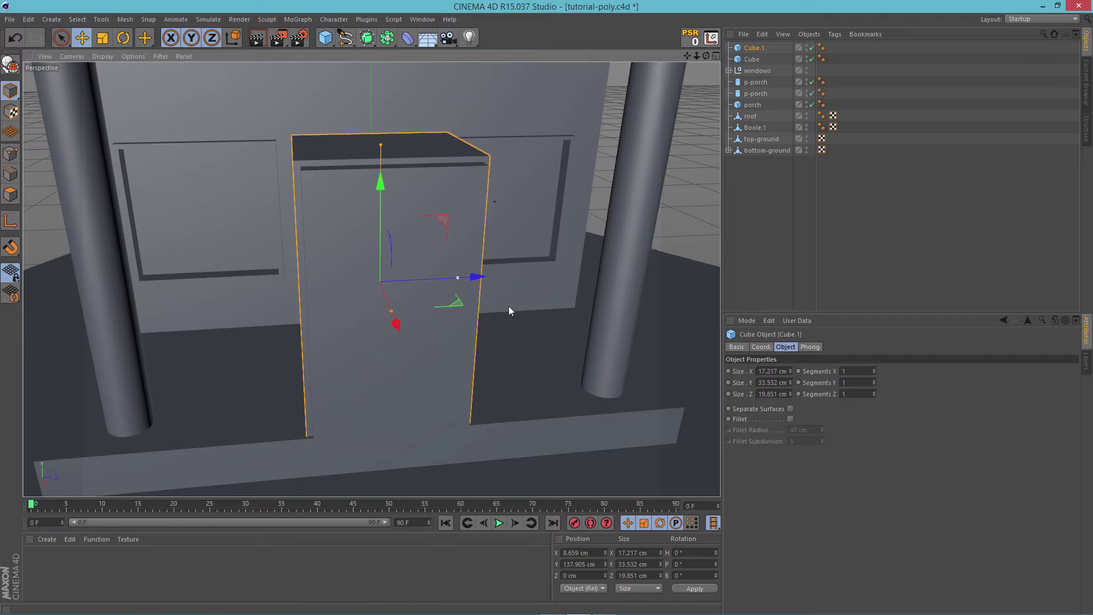
# Reduce the Cube.1 copy's X size to about 11 cm from its back face, centring it at about X 11.6 cm.
pyautogui.keyDown('alt'); pyautogui.moveTo(509, 307); pyautogui.dragTo(415, 254); pyautogui.keyUp('alt')
pyautogui.hotkey('ctrl', 's')
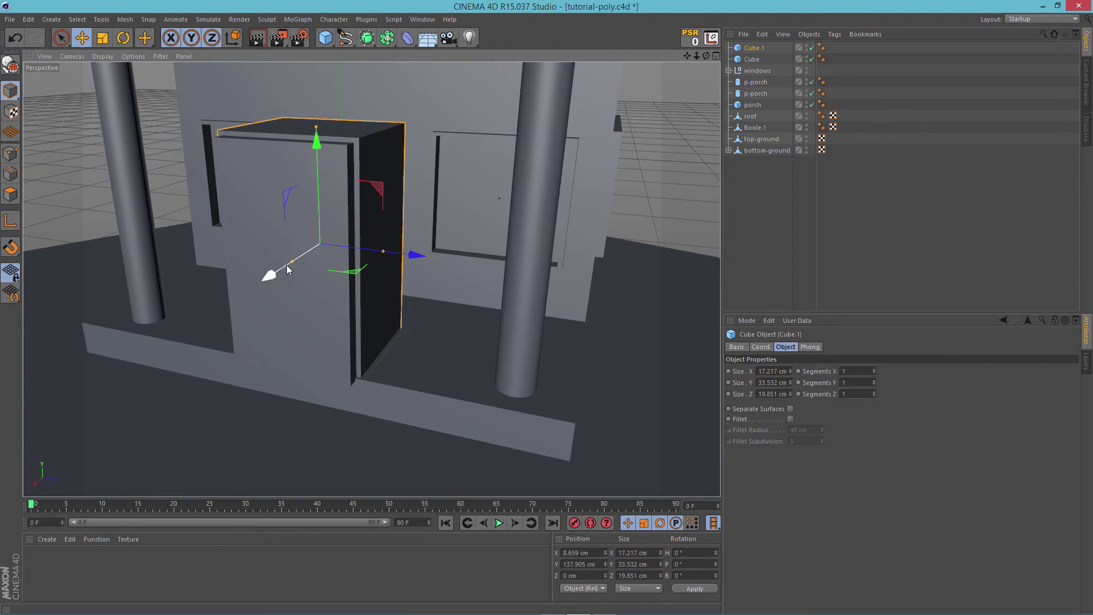
pyautogui.moveTo(291, 260); pyautogui.dragTo(278, 279)
# Cut Cube out of Cube.1 with a Boole to form a door frame, keeping a hidden duplicate of Cube outside it.
pyautogui.click(387, 37)
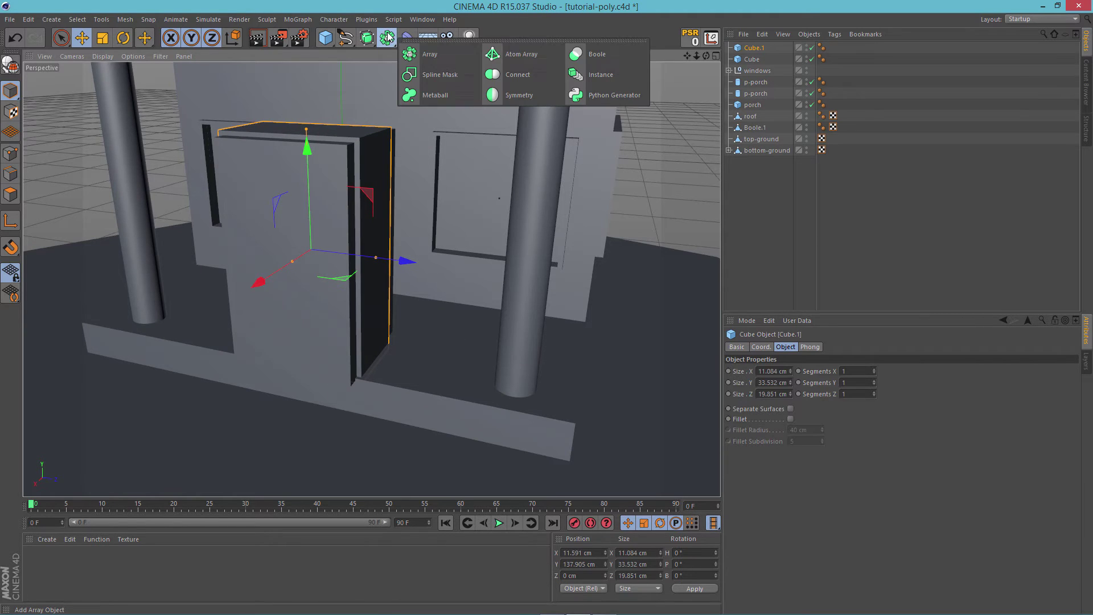
pyautogui.click(578, 54)
pyautogui.click(754, 59)
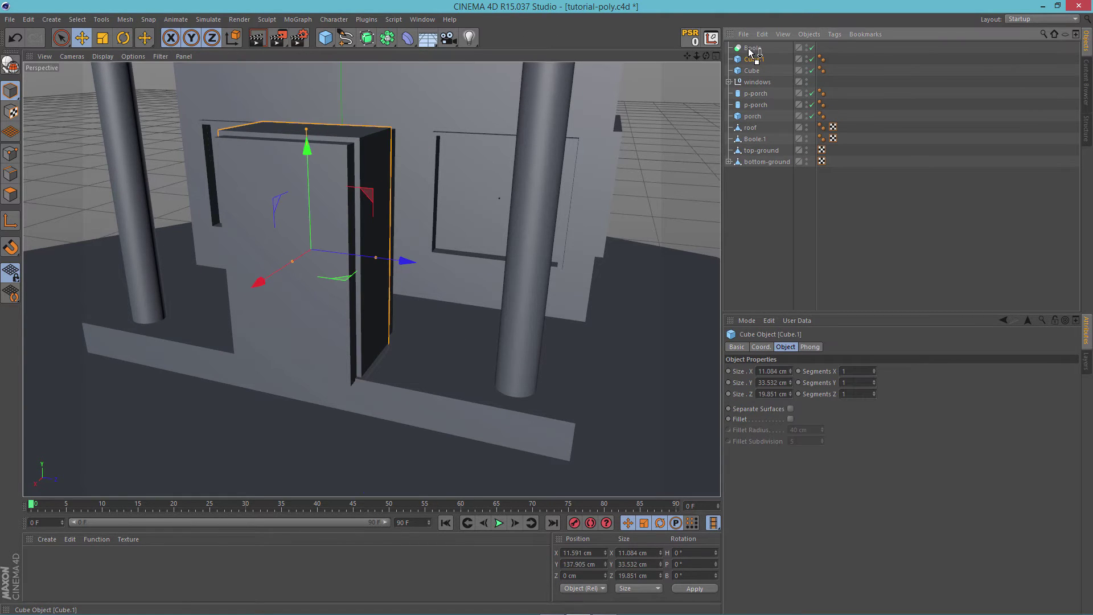
pyautogui.moveTo(754, 75); pyautogui.dragTo(758, 82)
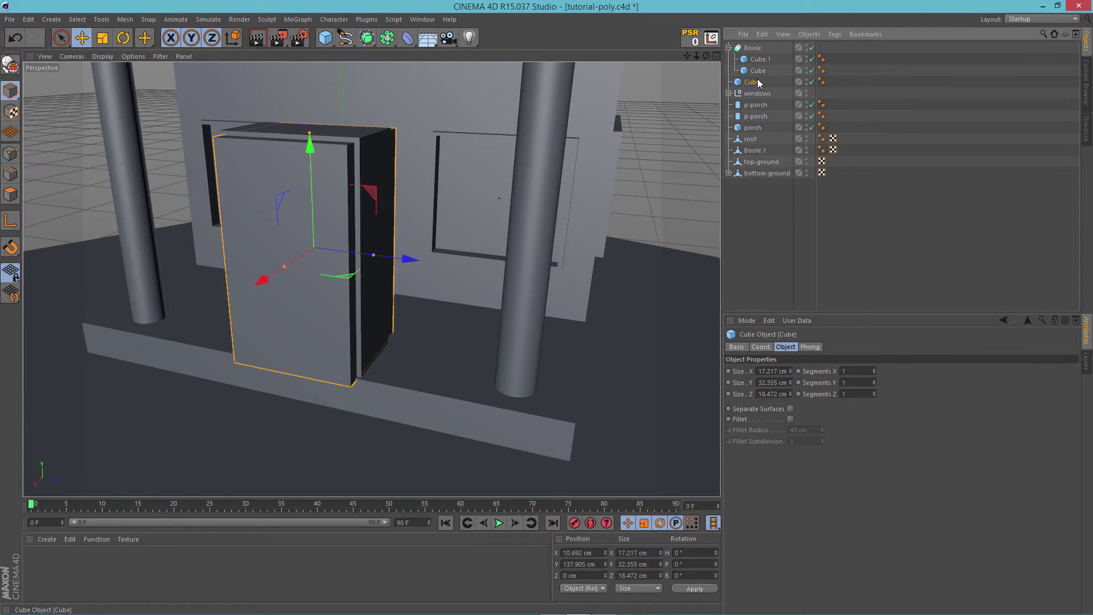
pyautogui.click(805, 82)
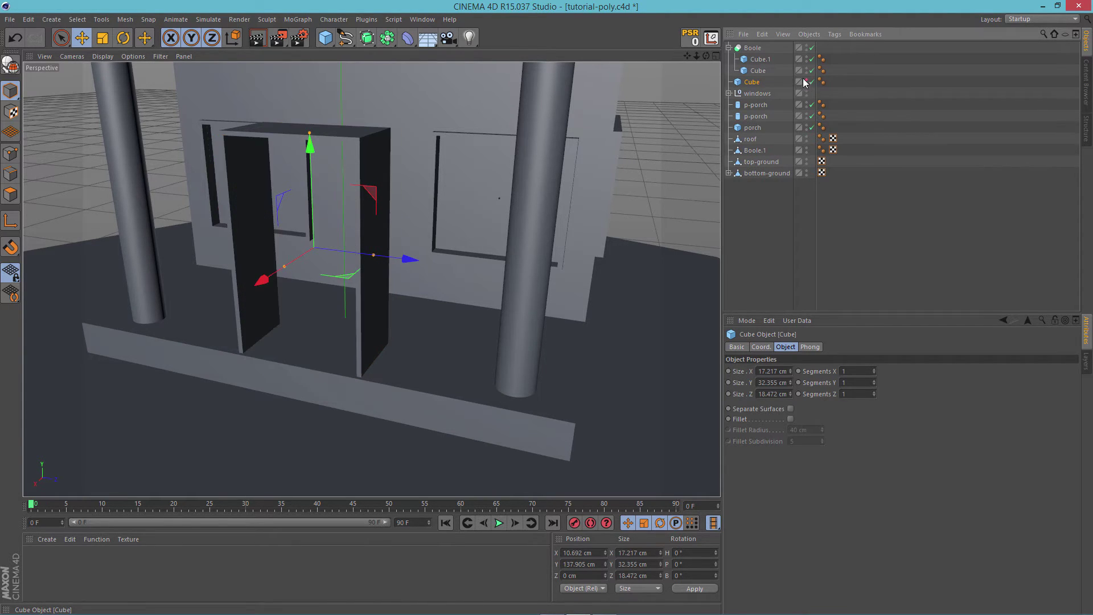
# Make the door frame Boole editable and merge it with its children into one polygon object, deleting the originals.
pyautogui.click(752, 48)
pyautogui.rightClick(753, 50)
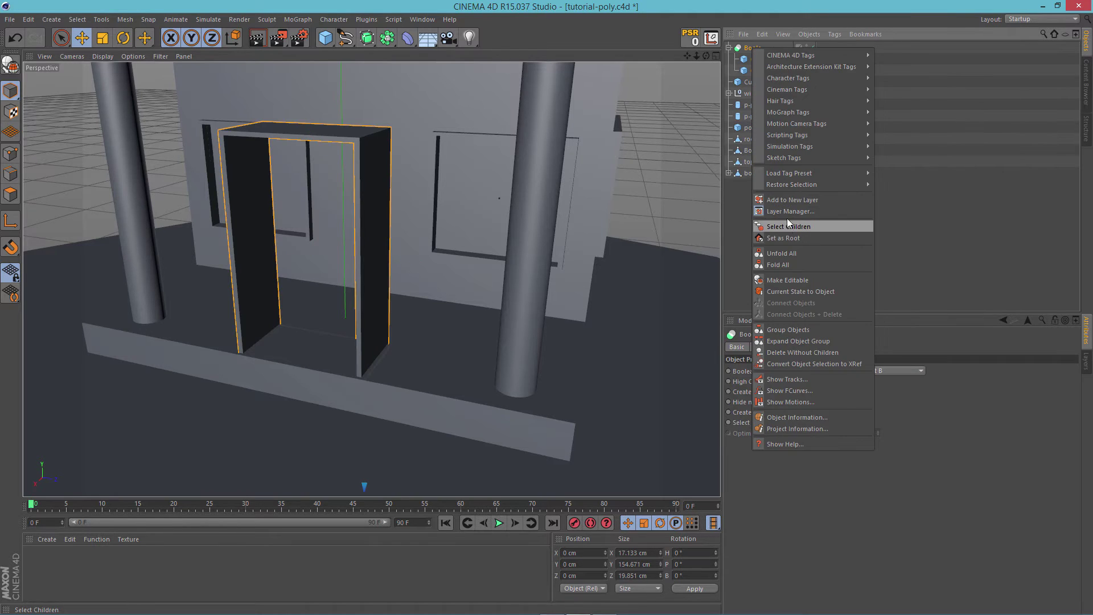
pyautogui.click(787, 218)
pyautogui.rightClick(753, 47)
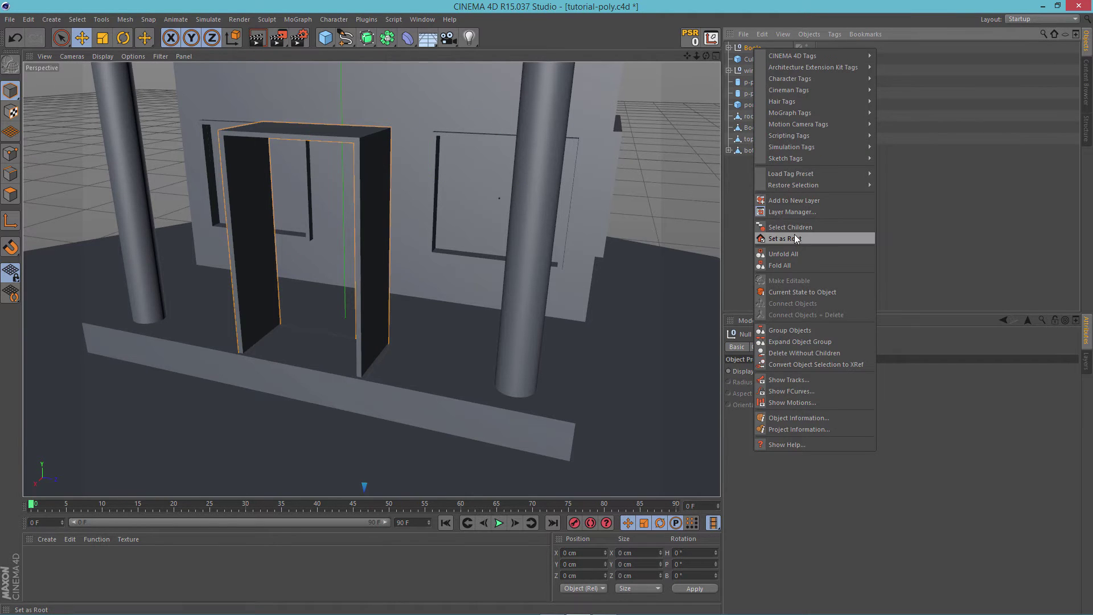
pyautogui.click(791, 227)
pyautogui.rightClick(743, 50)
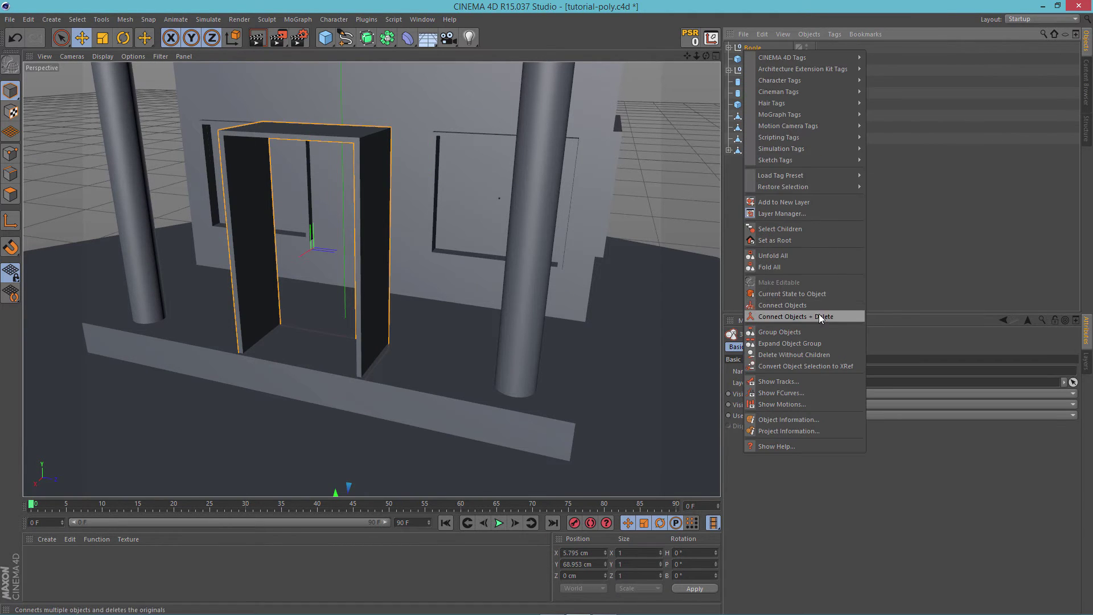
pyautogui.click(809, 316)
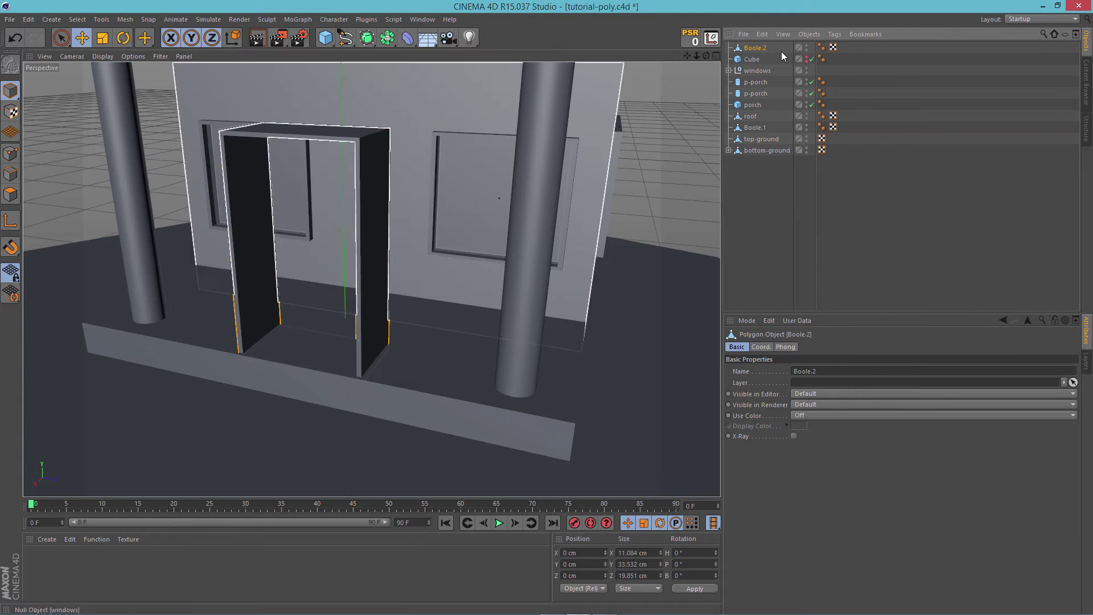
# Unhide the door Cube and reduce its thickness along the X axis.
pyautogui.click(807, 62)
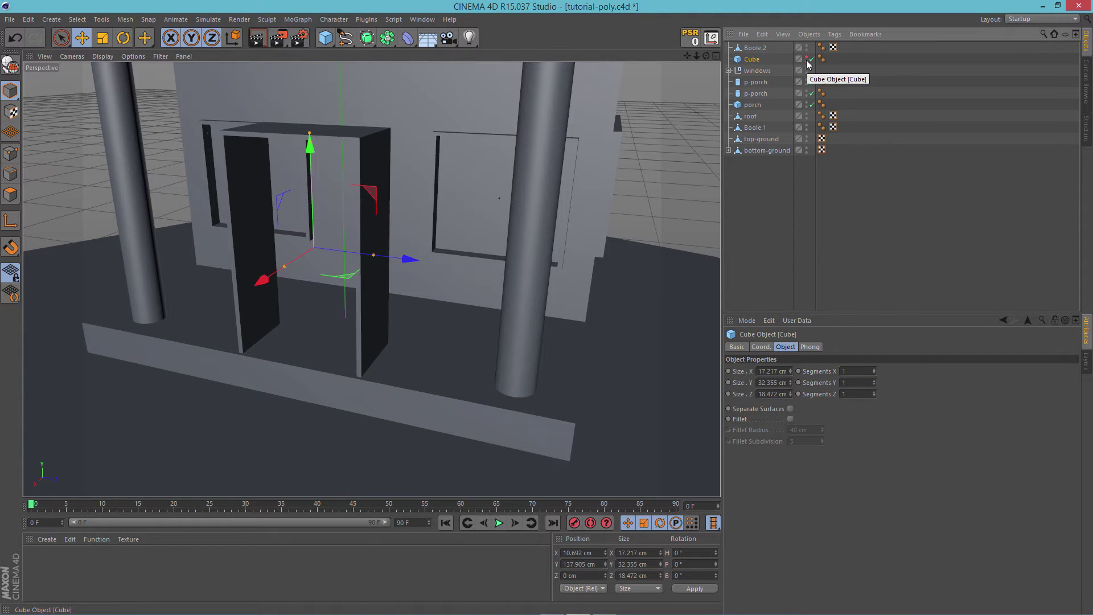
pyautogui.click(807, 58)
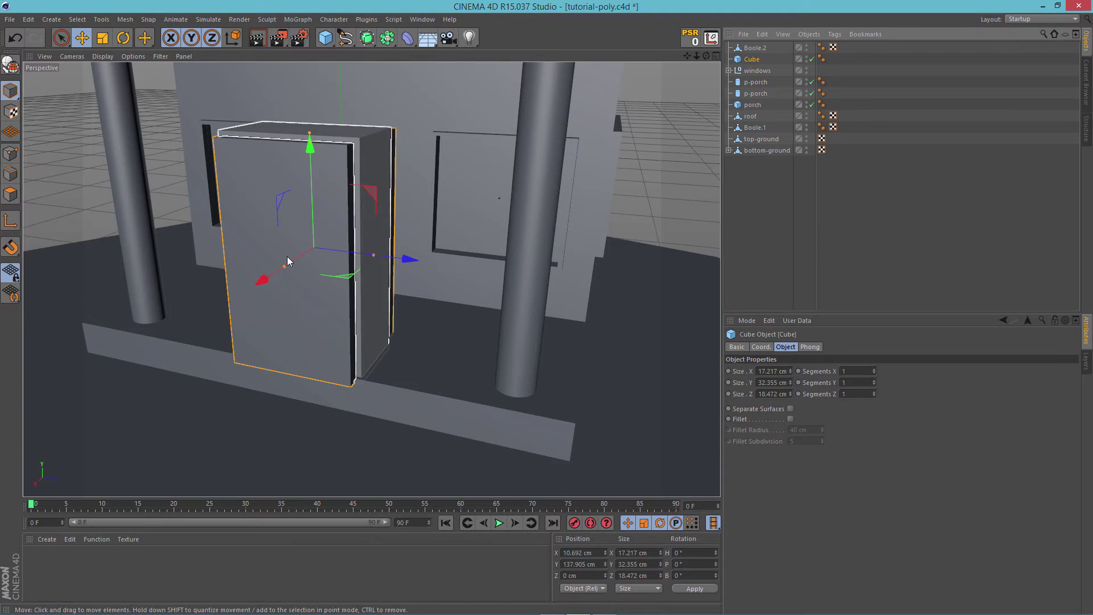
pyautogui.moveTo(284, 265); pyautogui.dragTo(285, 233)
# Center the Boole.2 door frame's axis on all its points with Axis Center.
pyautogui.click(761, 50)
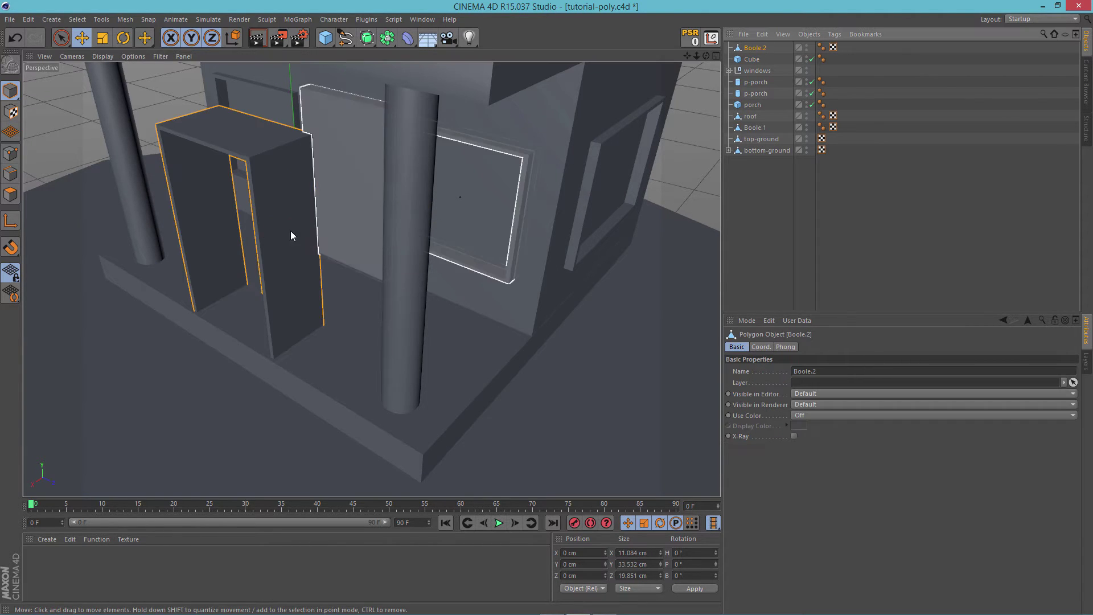
pyautogui.click(716, 44)
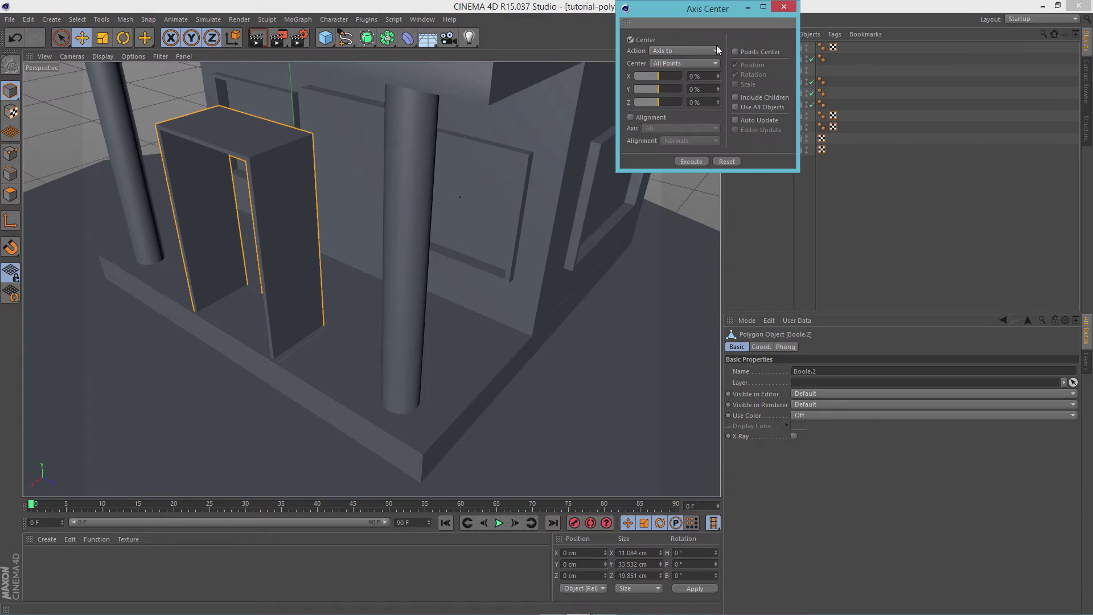
pyautogui.click(691, 161)
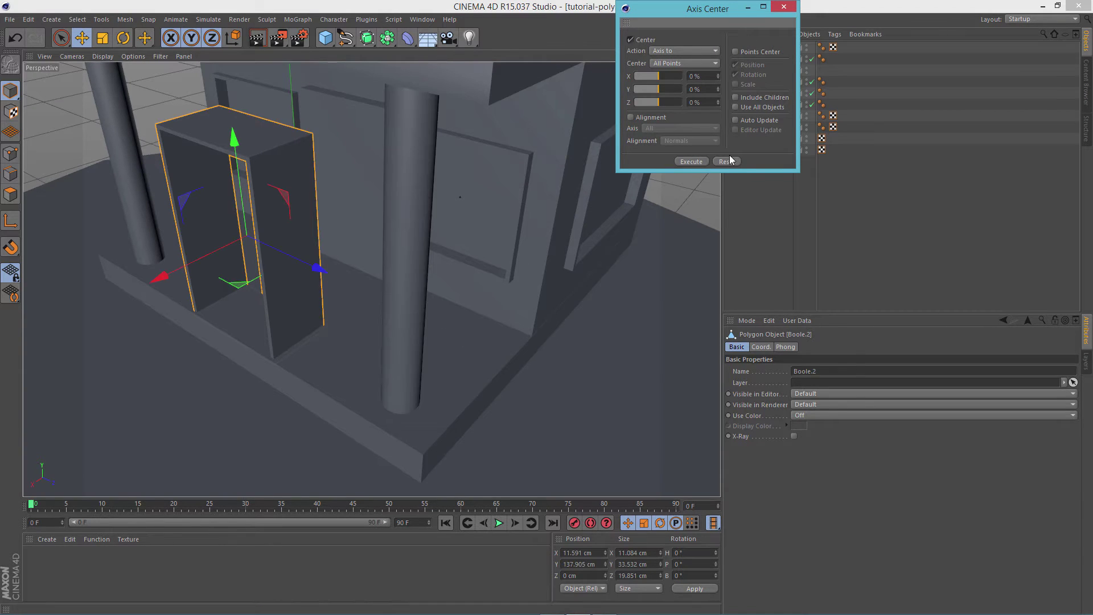
pyautogui.click(784, 7)
# Move the Boole.2 door frame along its X axis back against the house's front wall, leaving it deselected.
pyautogui.moveTo(174, 270); pyautogui.dragTo(300, 215)
pyautogui.click(316, 217)
pyautogui.keyDown('alt'); pyautogui.moveTo(327, 260); pyautogui.dragTo(173, 233); pyautogui.keyUp('alt')
pyautogui.click(57, 148)
pyautogui.keyDown('alt'); pyautogui.moveTo(82, 169); pyautogui.dragTo(168, 172); pyautogui.keyUp('alt')
pyautogui.keyDown('alt'); pyautogui.moveTo(316, 173); pyautogui.dragTo(421, 84); pyautogui.keyUp('alt')
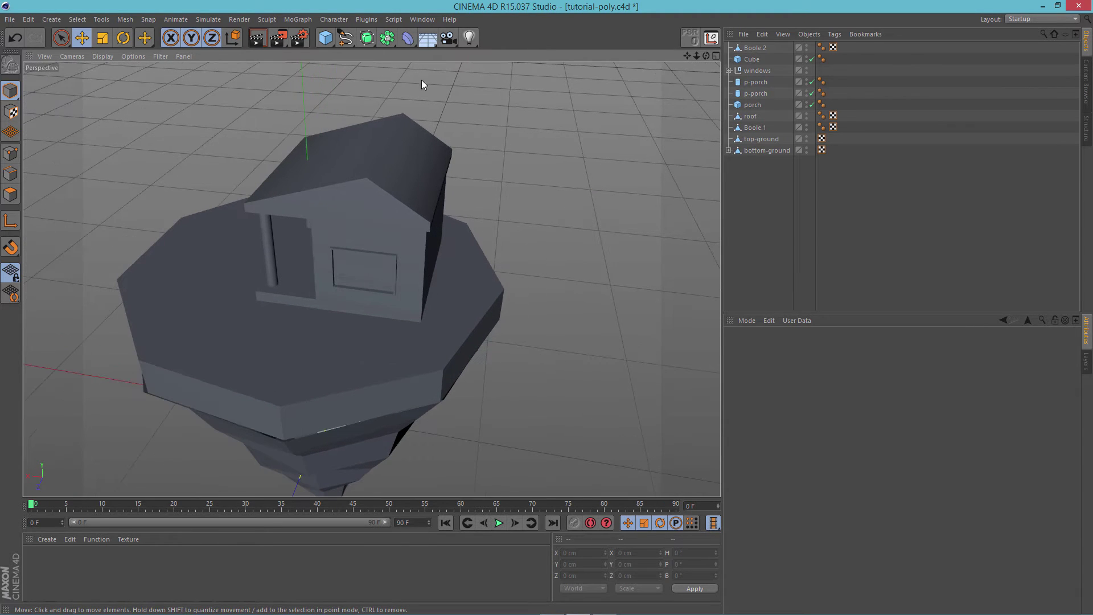
# Add a cube for the chimney, sized about 68 × 121 × 69 cm and raised to about Y 123 cm at the house.
pyautogui.click(329, 43)
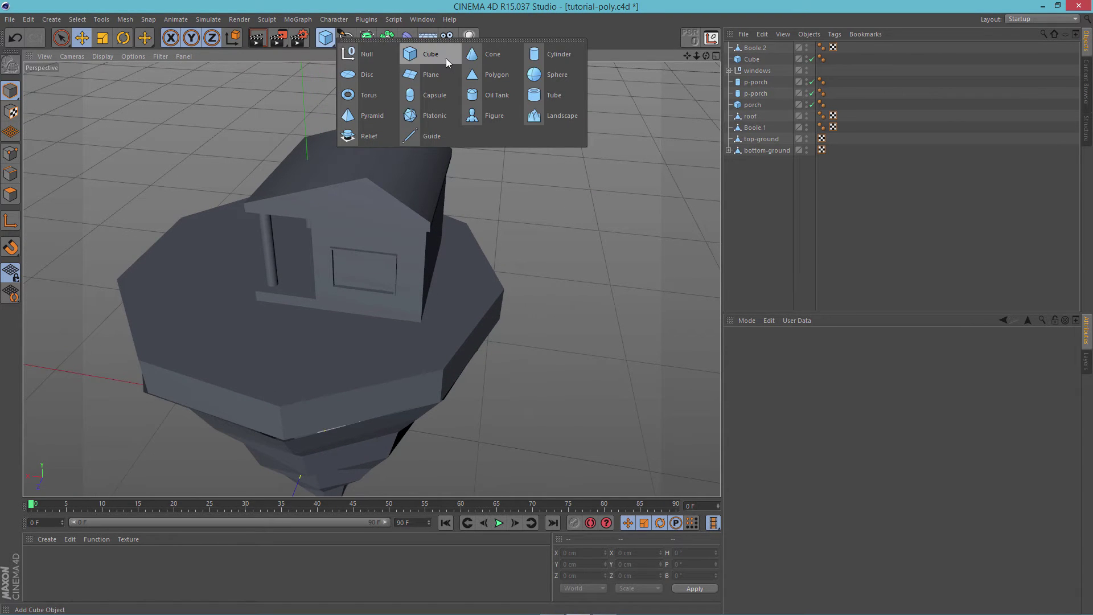
pyautogui.click(432, 53)
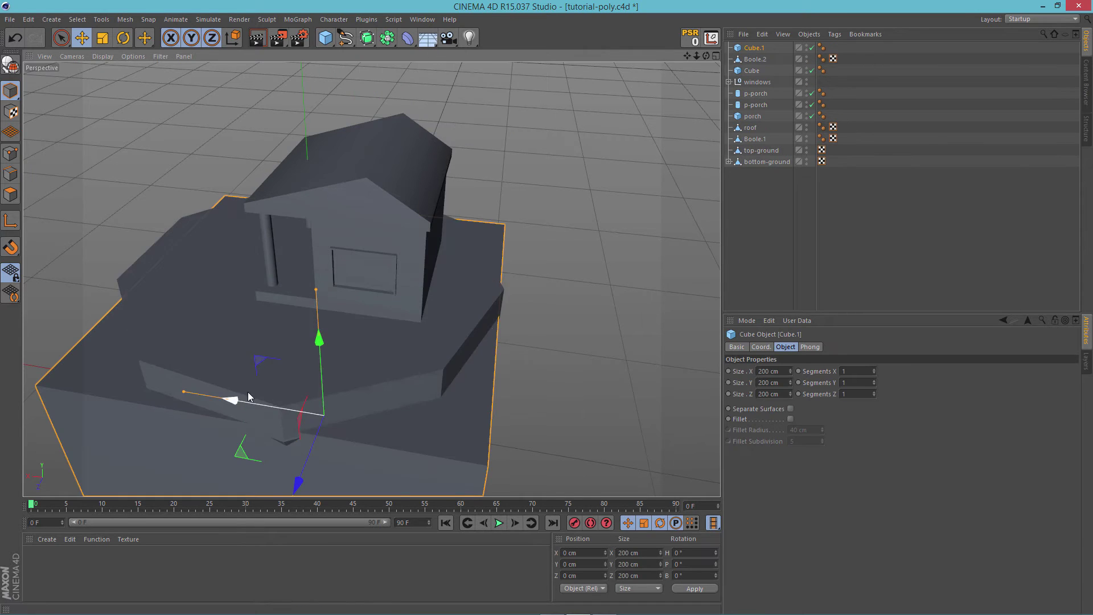
pyautogui.moveTo(182, 397); pyautogui.dragTo(339, 147)
pyautogui.moveTo(186, 285); pyautogui.dragTo(310, 256)
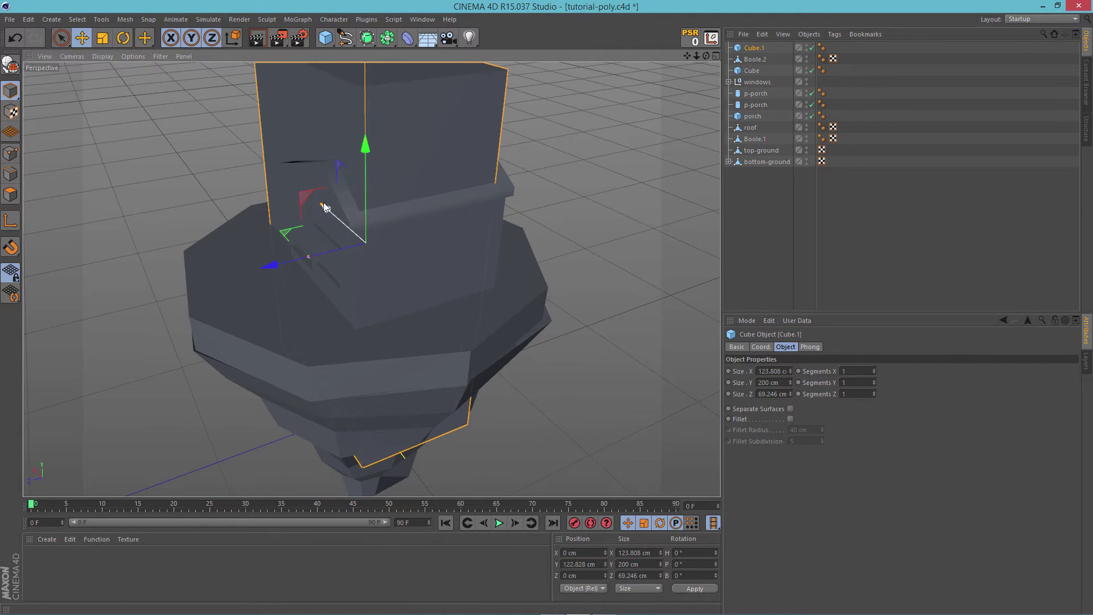
pyautogui.moveTo(324, 208); pyautogui.dragTo(506, 242)
pyautogui.moveTo(349, 139); pyautogui.dragTo(343, 305)
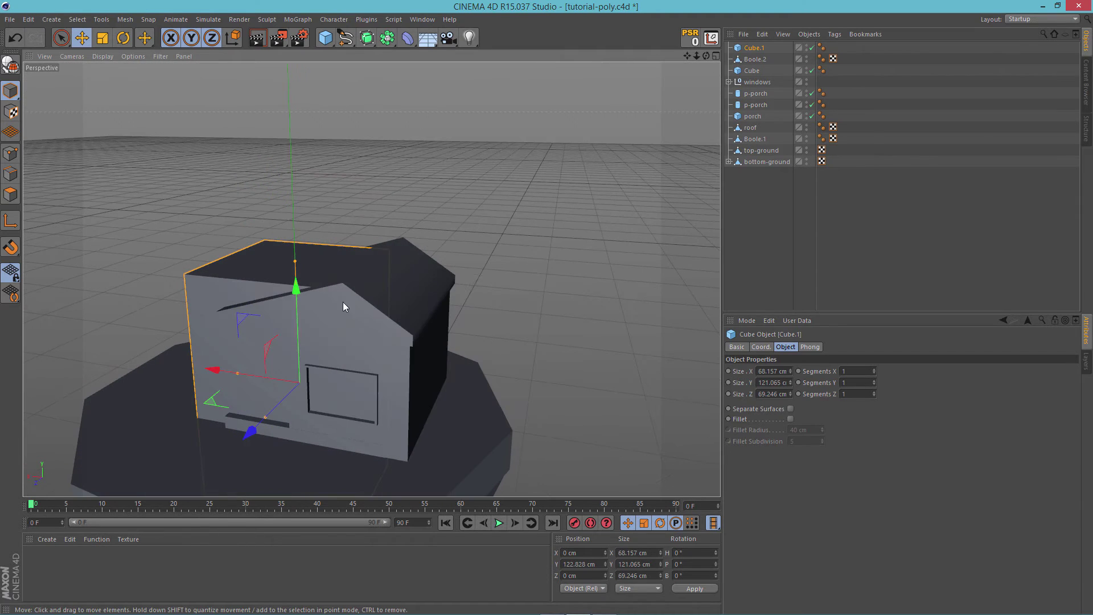
# Resize the chimney cube to about 16 × 79 × 14 cm and place it against the house's back wall, at about X -70, Y 153 cm.
pyautogui.moveTo(234, 374); pyautogui.dragTo(440, 423)
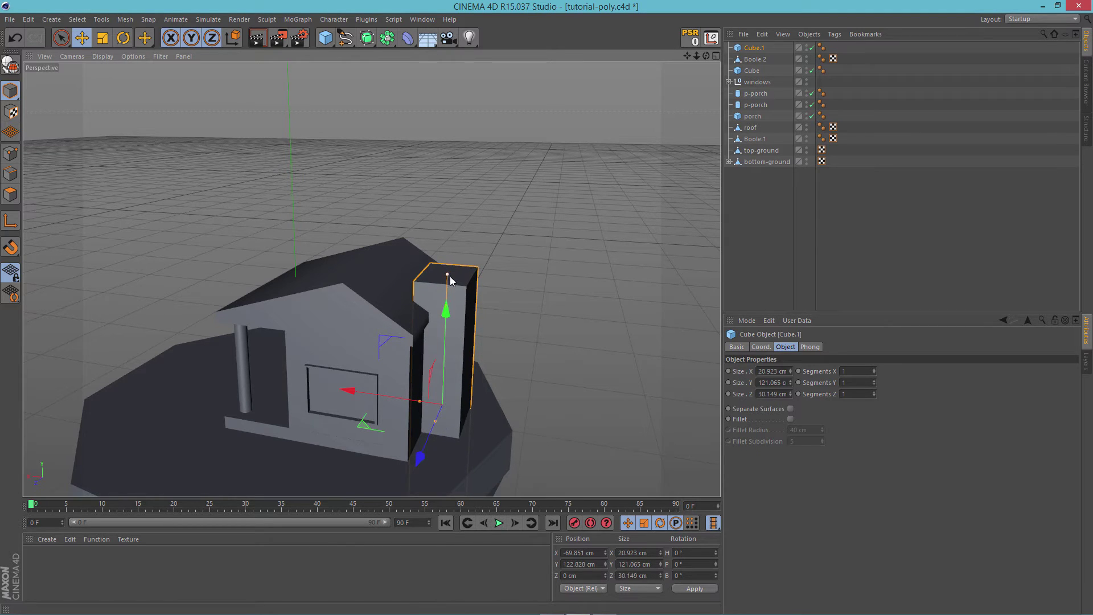
pyautogui.moveTo(447, 275); pyautogui.dragTo(447, 242)
pyautogui.keyDown('alt'); pyautogui.moveTo(512, 277); pyautogui.dragTo(330, 310); pyautogui.keyUp('alt')
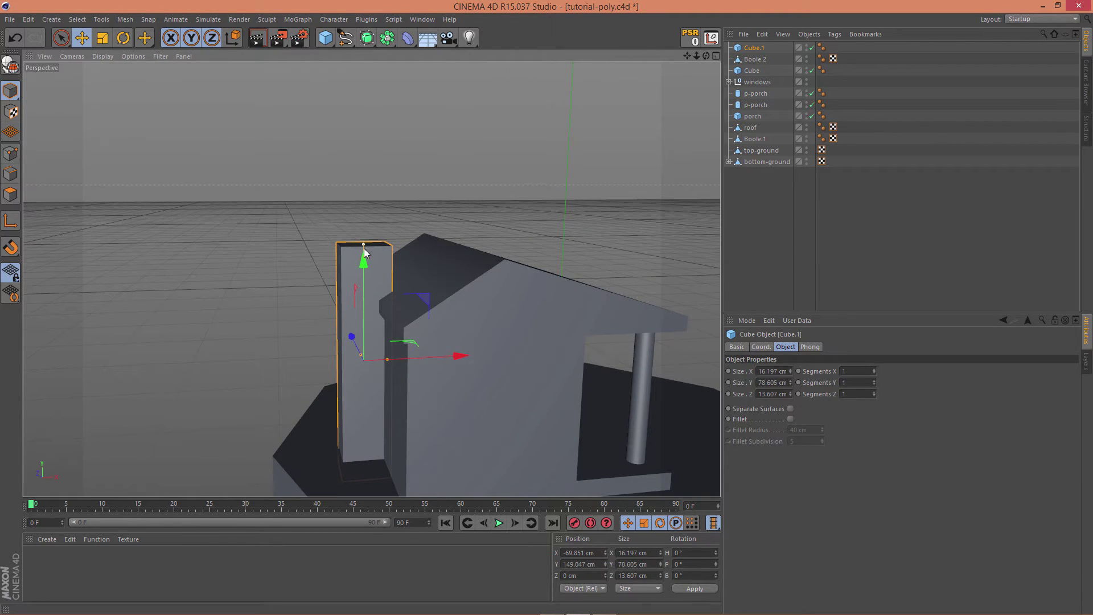
pyautogui.moveTo(362, 258); pyautogui.dragTo(363, 247)
pyautogui.click(455, 233)
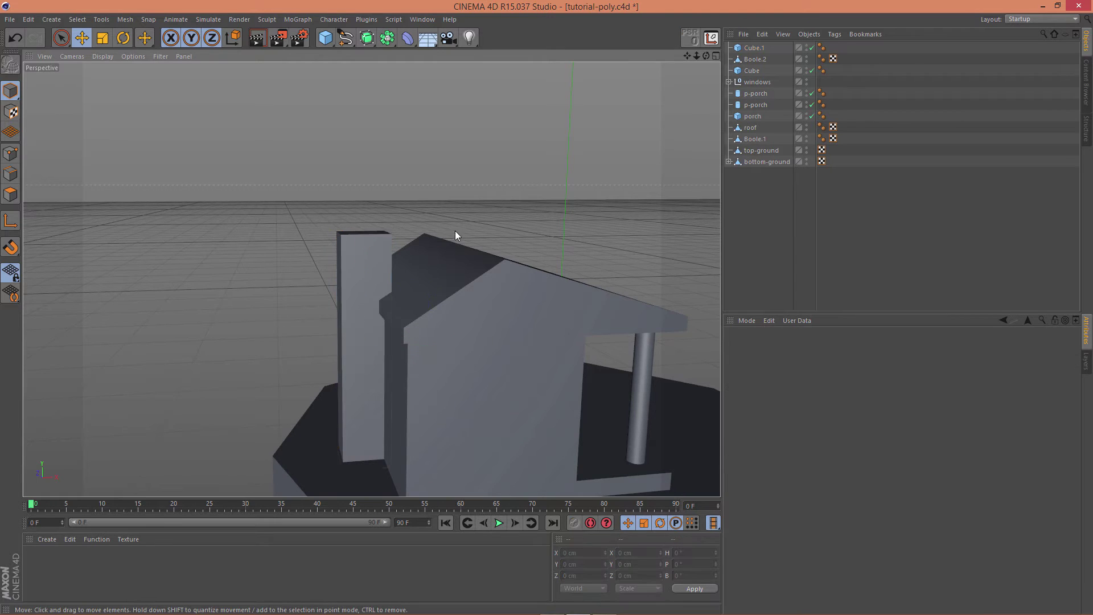
# Convert the chimney cube into an editable polygon object.
pyautogui.keyDown('alt'); pyautogui.moveTo(456, 233); pyautogui.dragTo(313, 366); pyautogui.keyUp('alt')
pyautogui.scroll(3, 420, 262)
pyautogui.scroll(4, 358, 279)
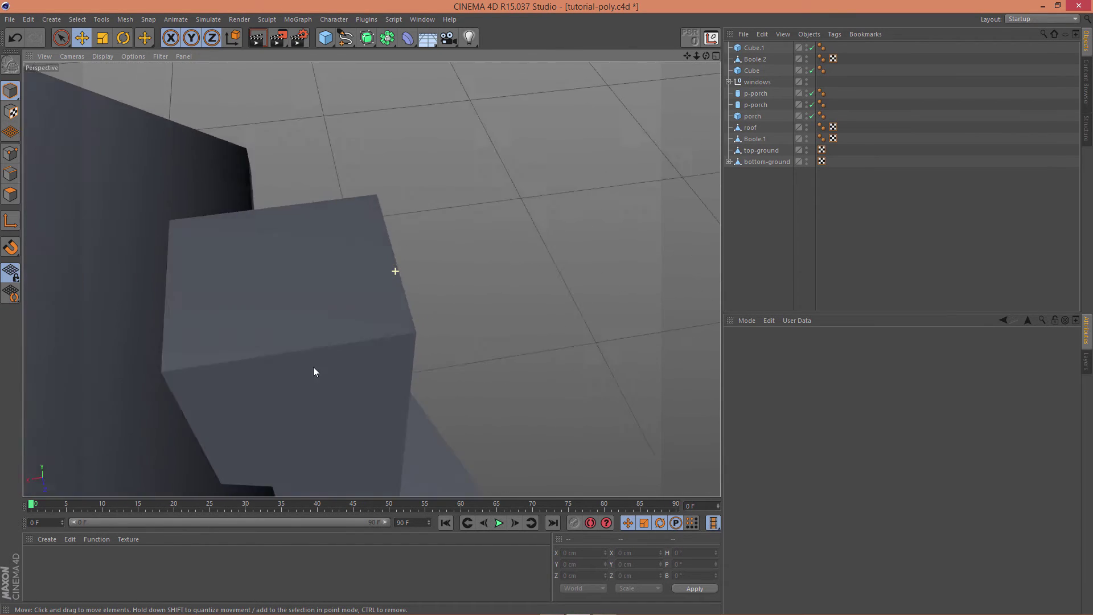
pyautogui.scroll(-2, 327, 332)
pyautogui.scroll(-2, 326, 328)
pyautogui.click(757, 49)
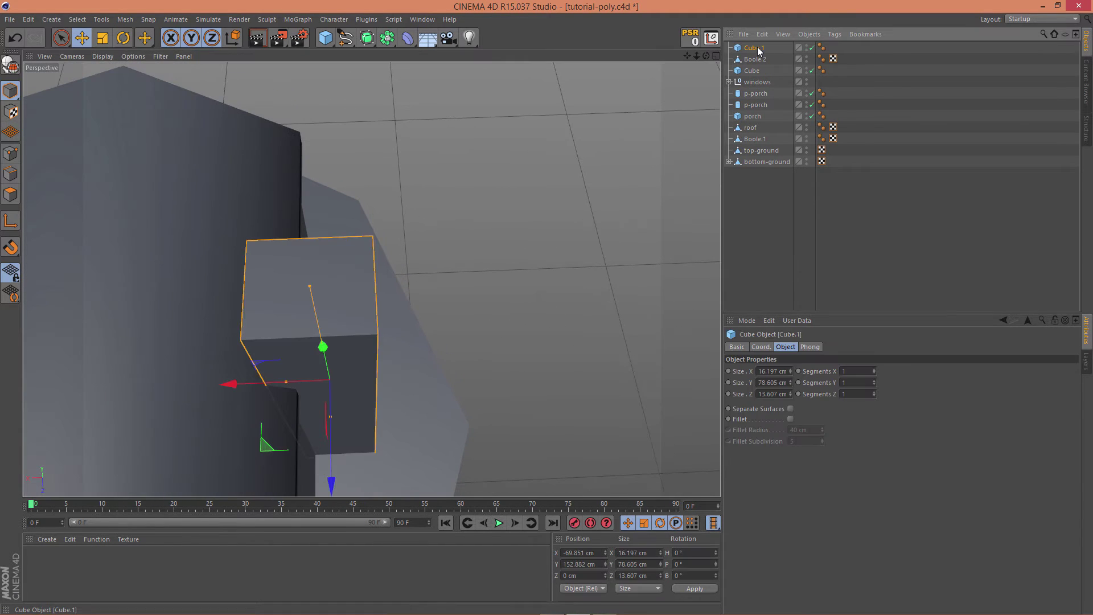
pyautogui.press('c')
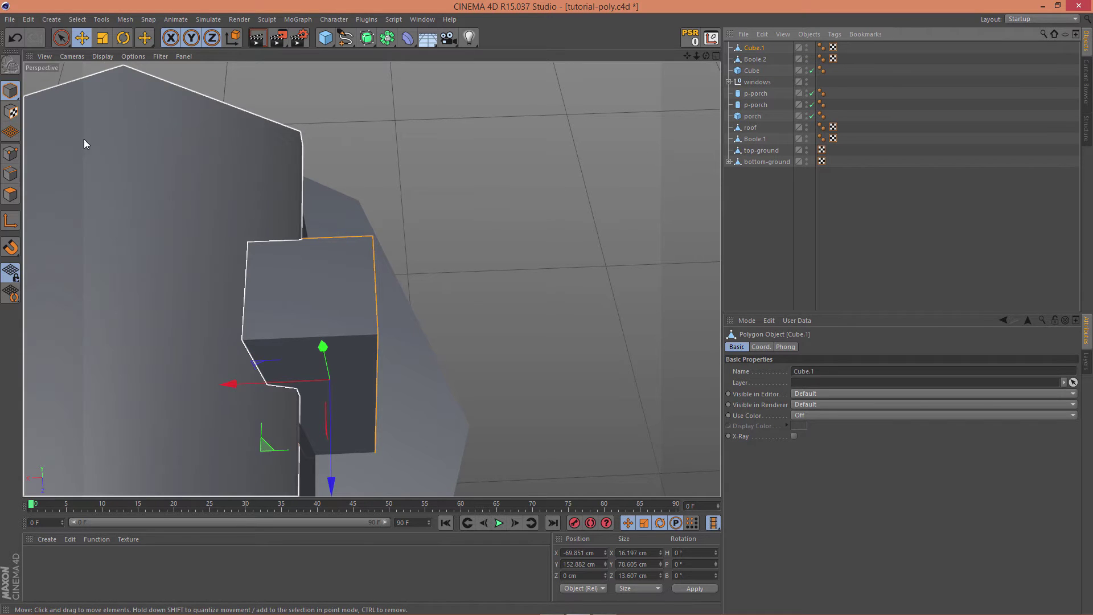
# Try to knife a thin rectangular border just inside the chimney's outline from the top view, in Edge mode.
pyautogui.press('F2')
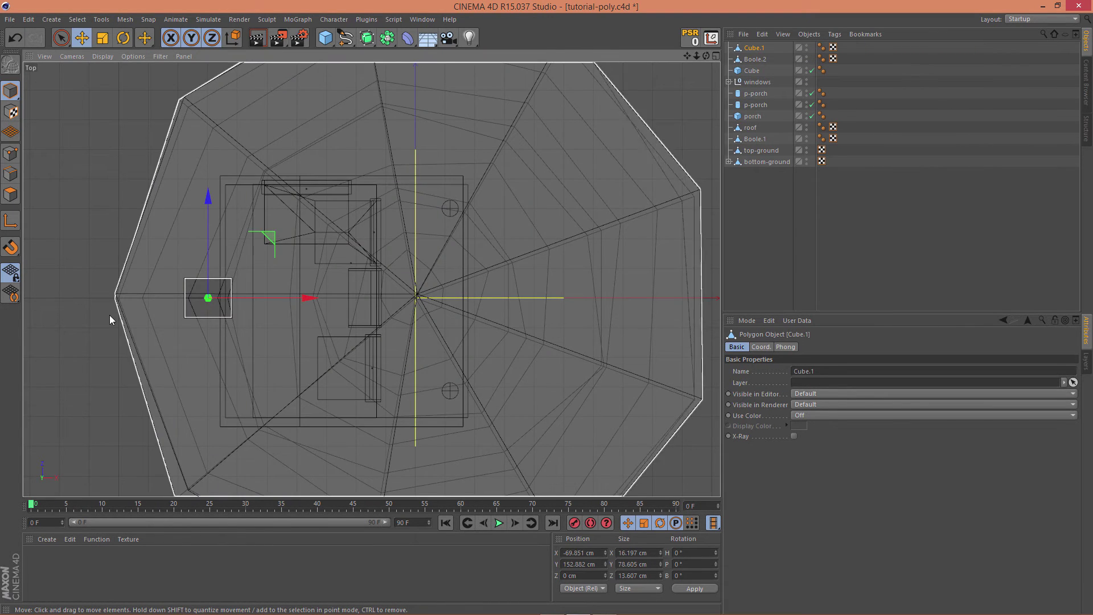
pyautogui.scroll(5, 112, 314)
pyautogui.scroll(3, 178, 291)
pyautogui.scroll(2, 430, 215)
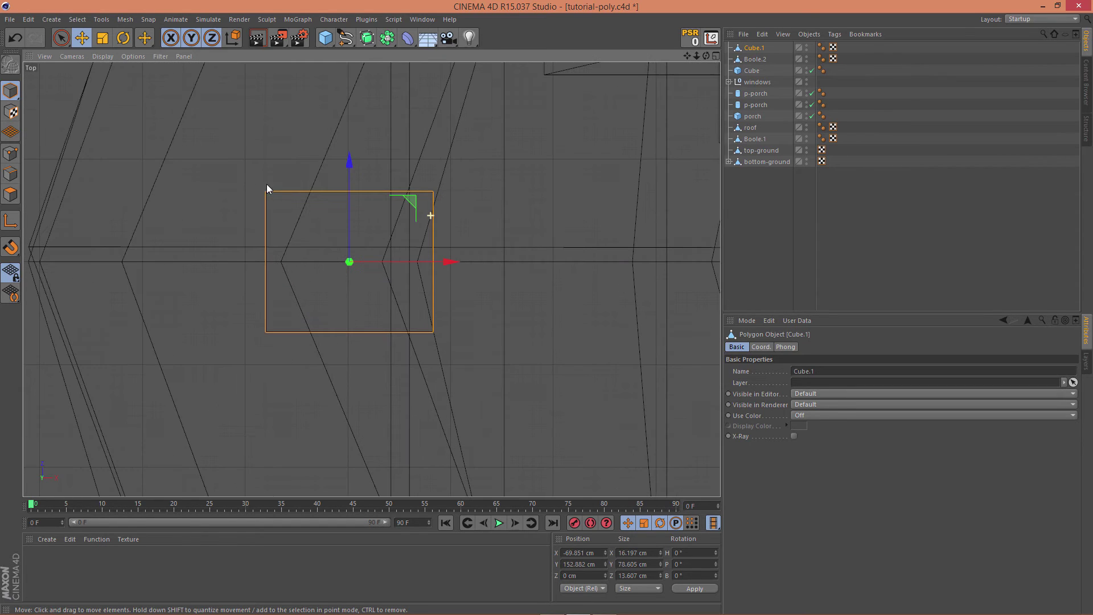
pyautogui.press('k')
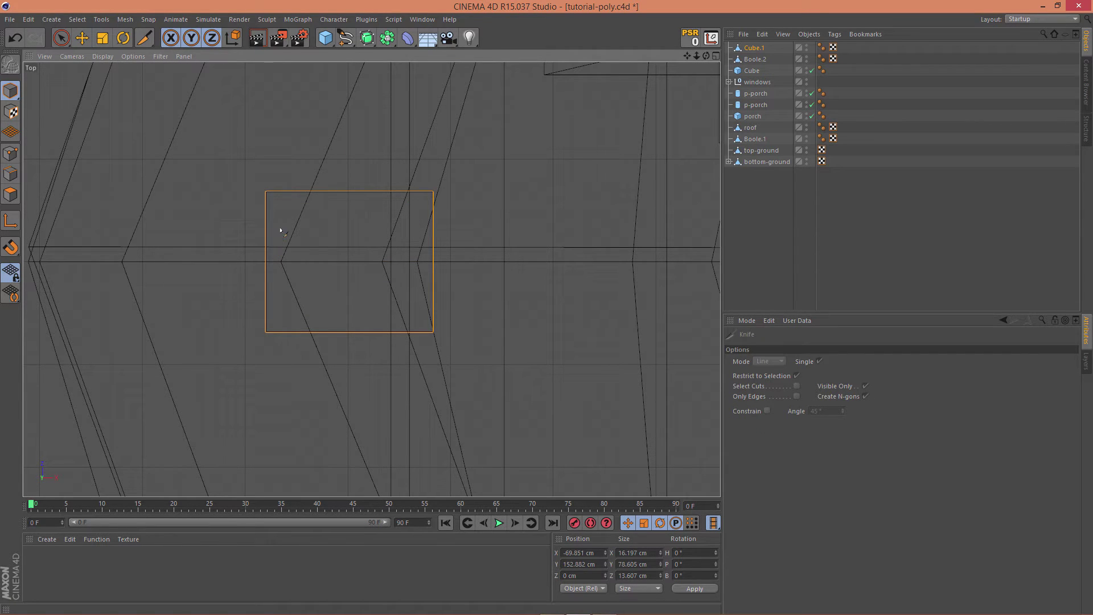
pyautogui.click(11, 174)
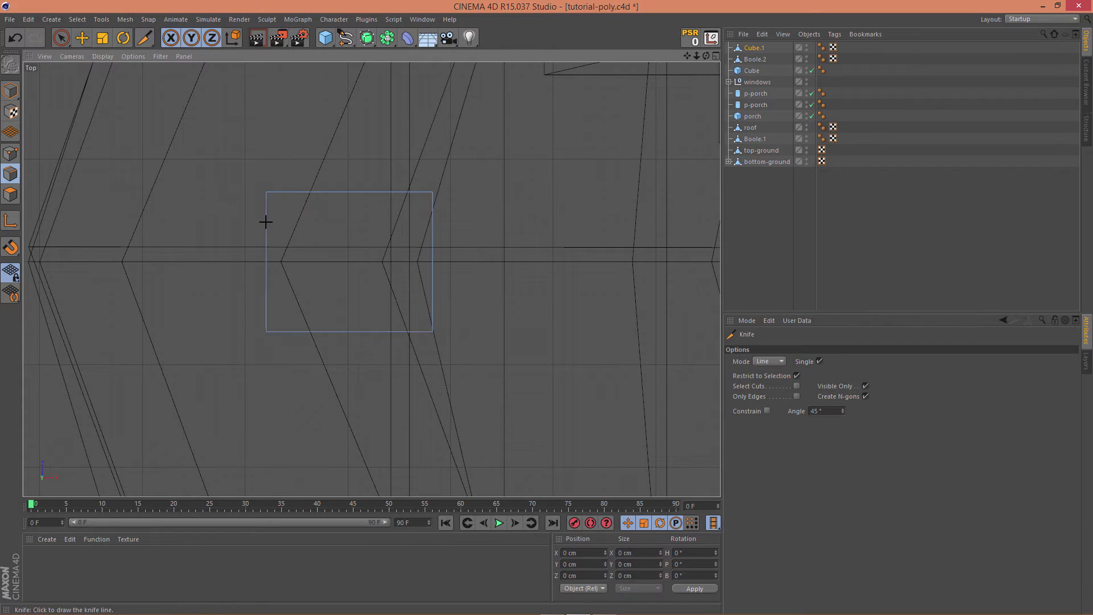
pyautogui.click(273, 193)
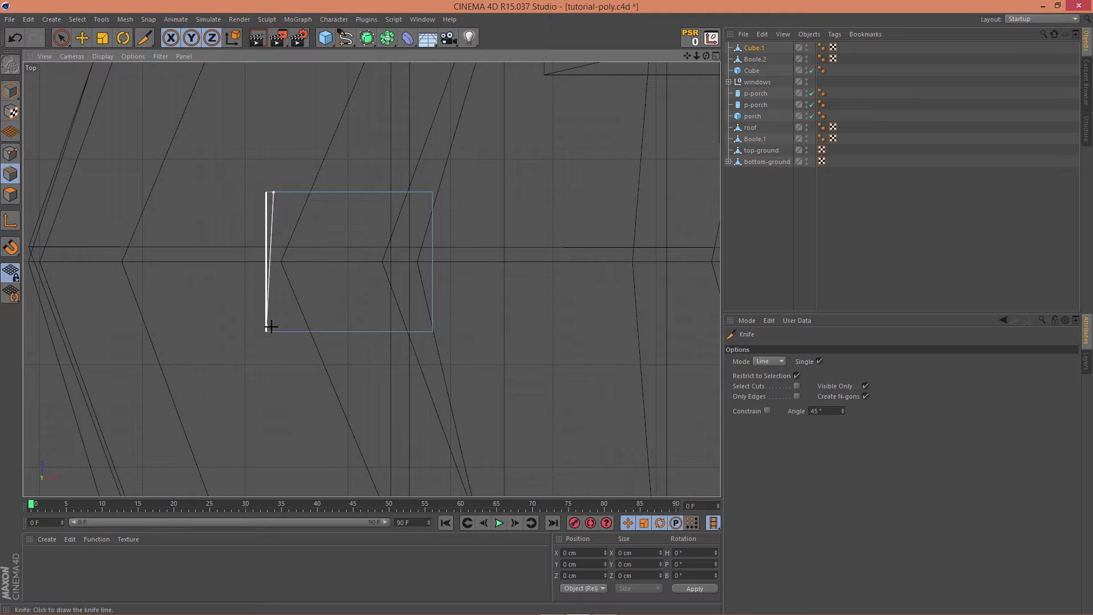
pyautogui.click(274, 331)
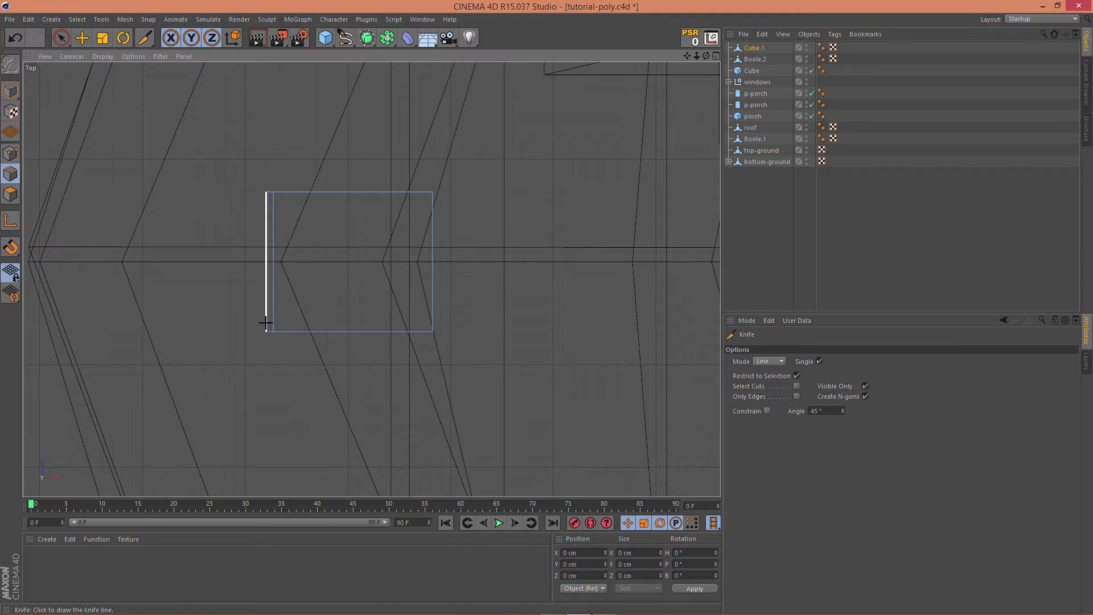
pyautogui.click(433, 323)
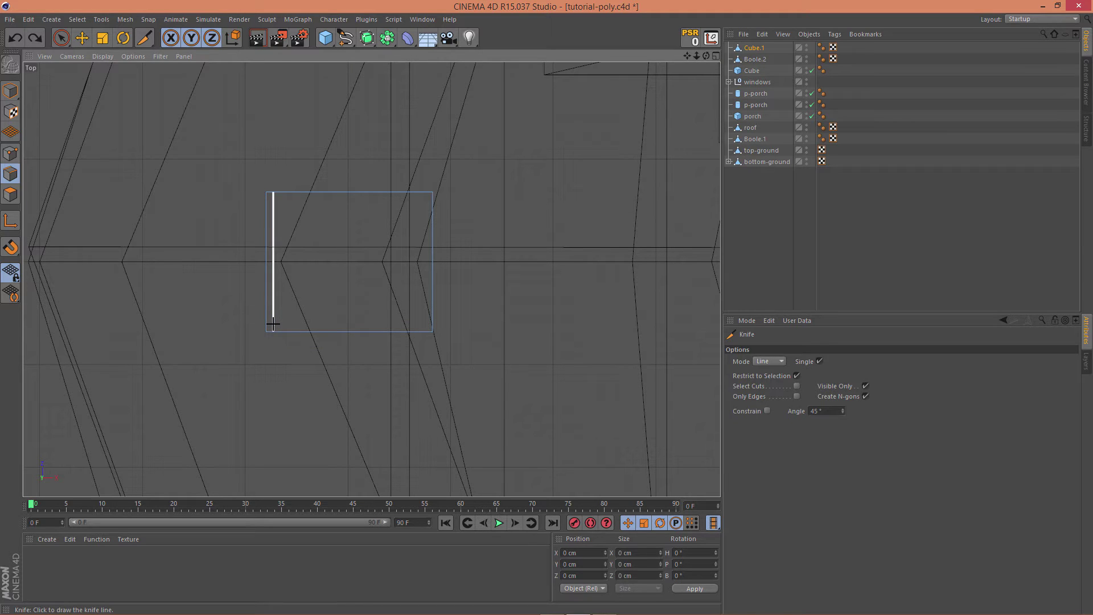
pyautogui.click(429, 316)
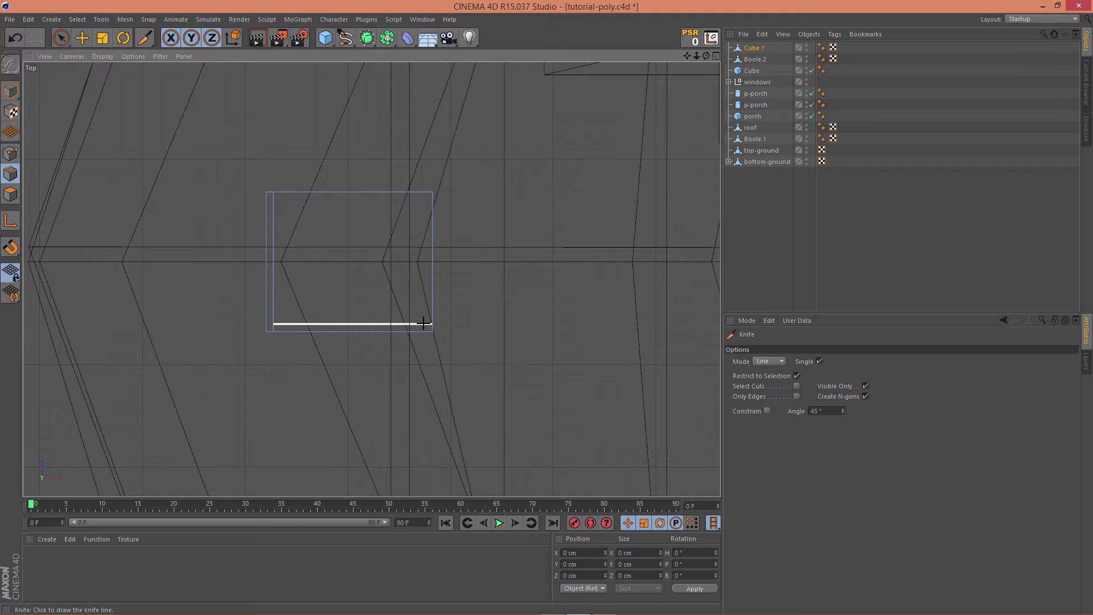
pyautogui.moveTo(423, 323); pyautogui.dragTo(423, 190)
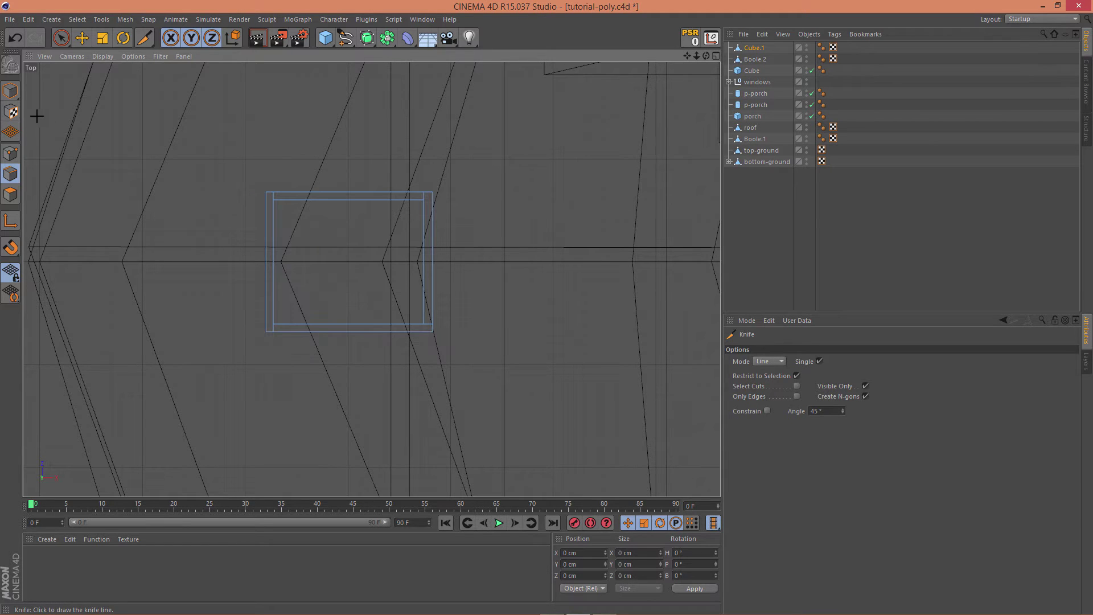
# Try to knife a line along one side of the chimney's top face in perspective view, in Edge mode, and undo the cut.
pyautogui.press('F1')
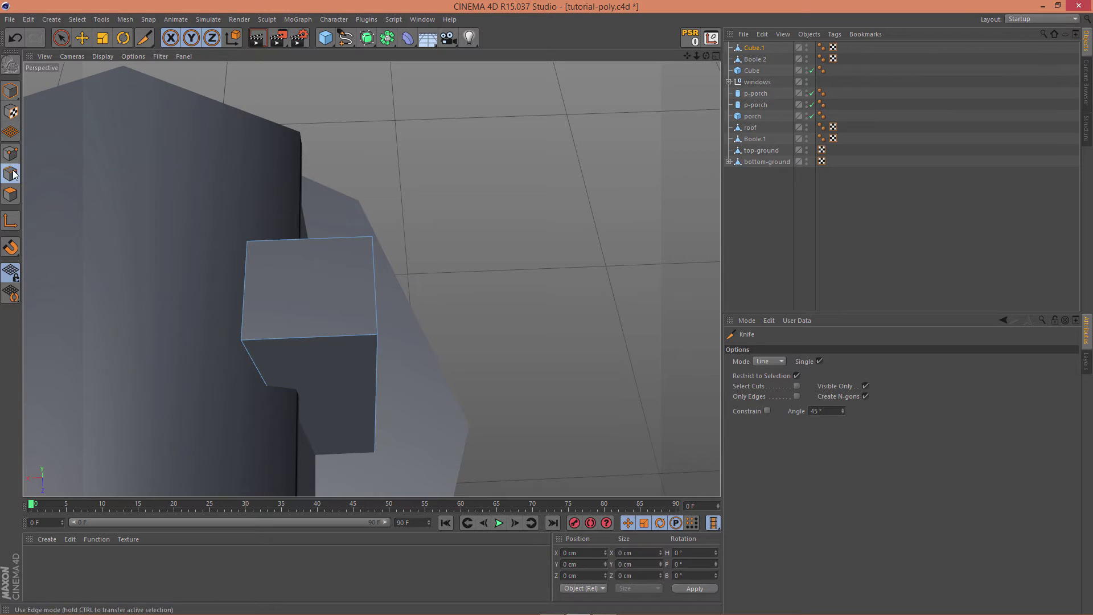
pyautogui.click(82, 37)
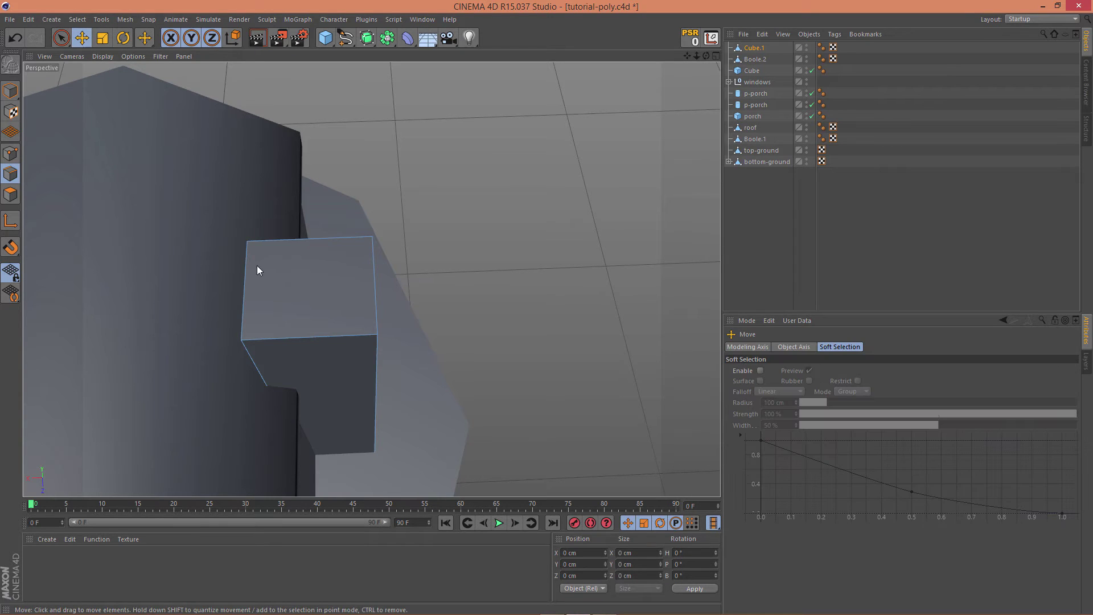
pyautogui.click(255, 265)
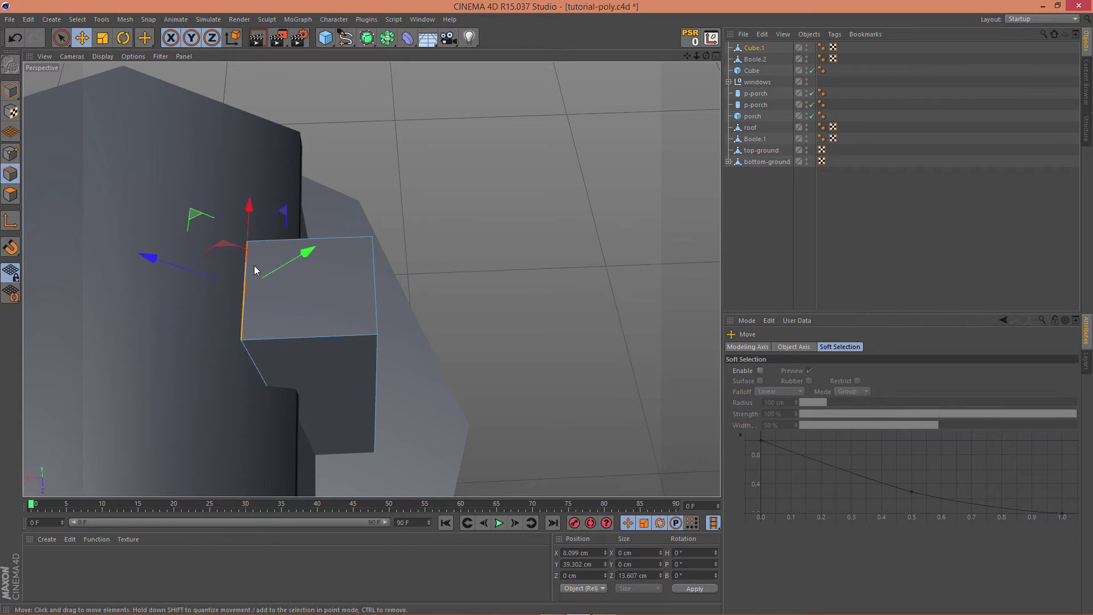
pyautogui.click(6, 195)
pyautogui.scroll(4, 285, 275)
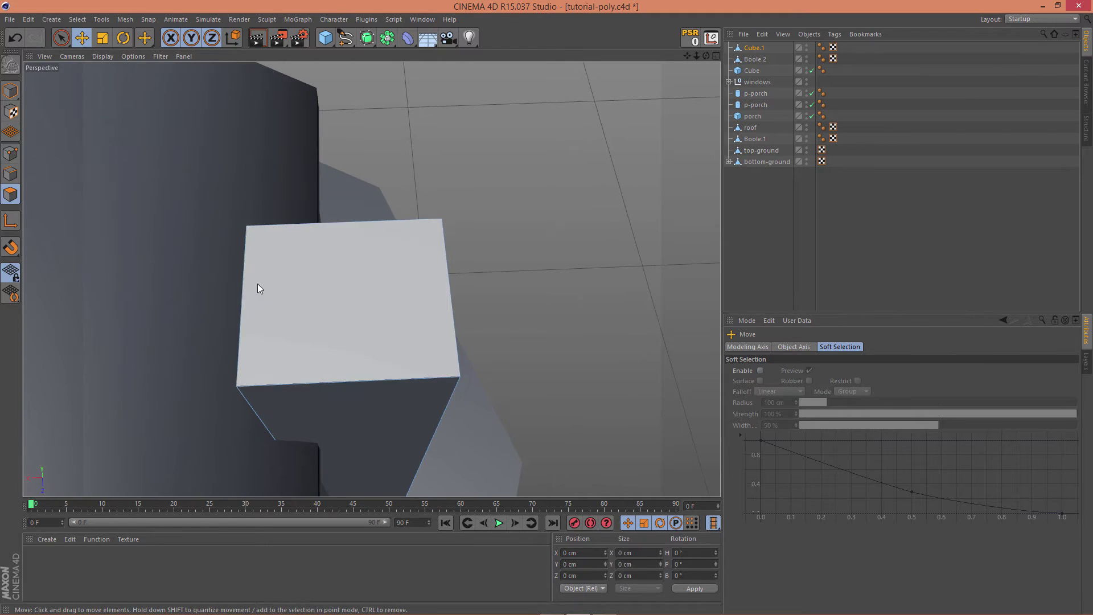
pyautogui.scroll(1, 257, 288)
pyautogui.click(10, 173)
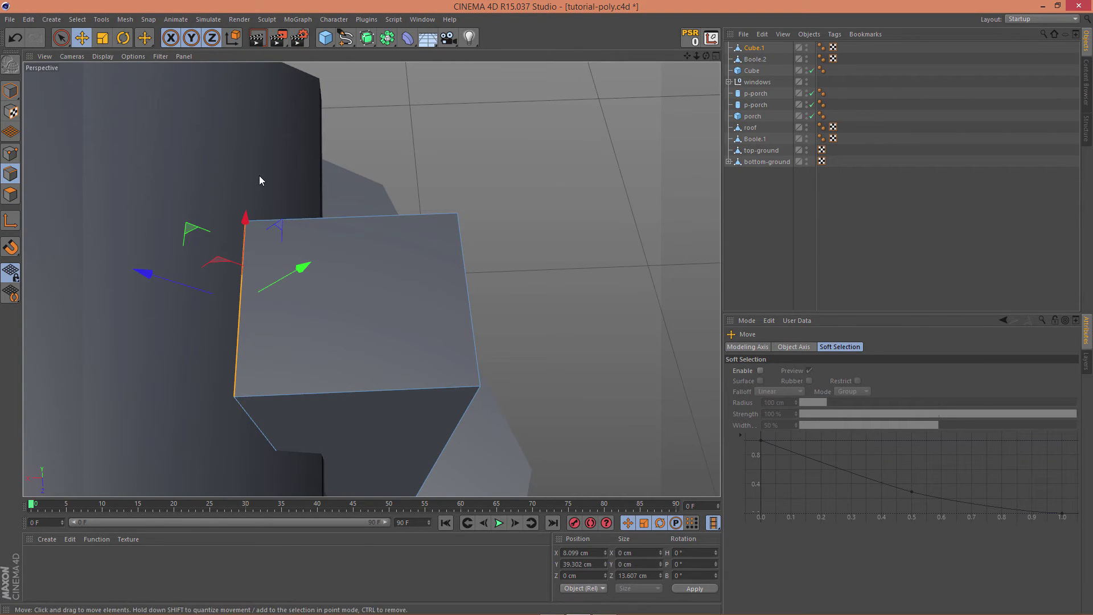
pyautogui.press('k')
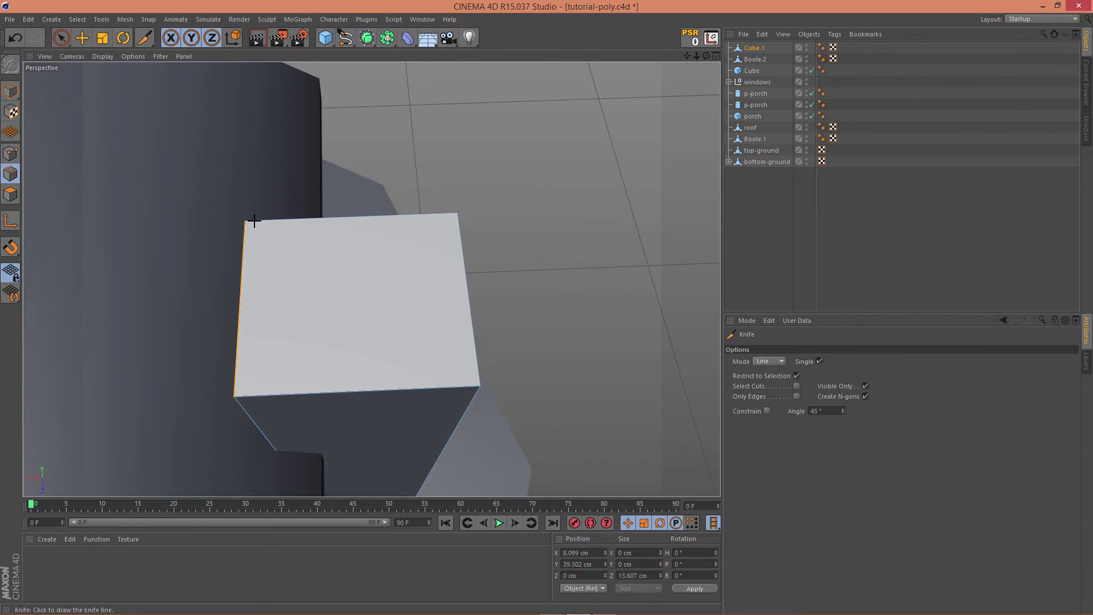
pyautogui.moveTo(262, 220); pyautogui.dragTo(259, 389)
pyautogui.hotkey('ctrl', 'z')
pyautogui.moveTo(253, 377)
pyautogui.mouseDown()
pyautogui.moveTo(240, 395)
pyautogui.moveTo(249, 394)
pyautogui.mouseUp()
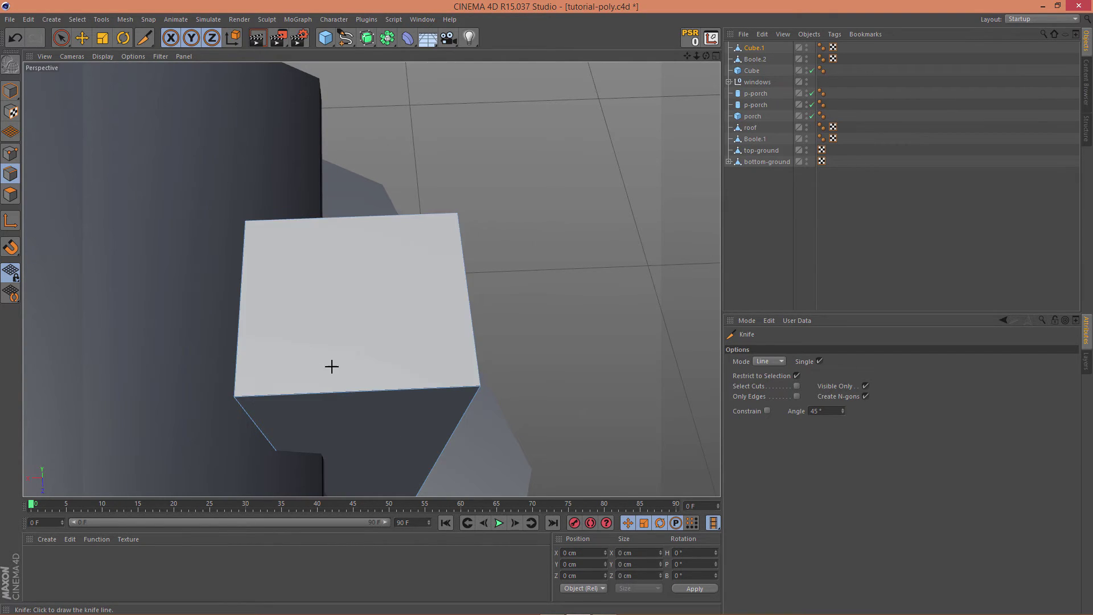
# Knife four lines parallel to the edges of the chimney's top face in Polygon mode, forming a narrow rim around an inner polygon.
pyautogui.click(13, 194)
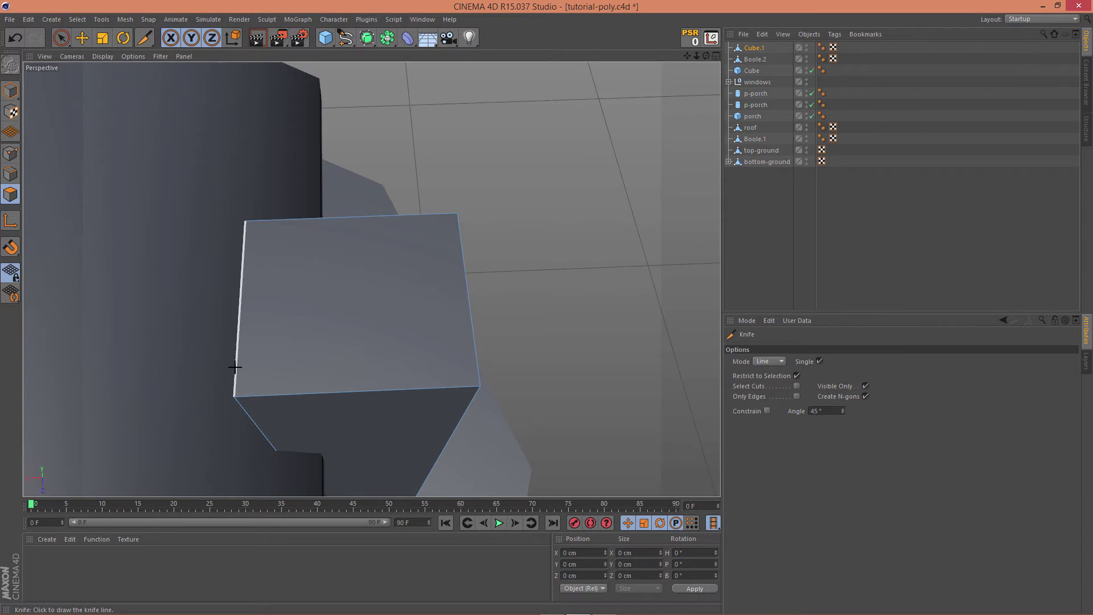
pyautogui.moveTo(235, 377); pyautogui.dragTo(475, 369)
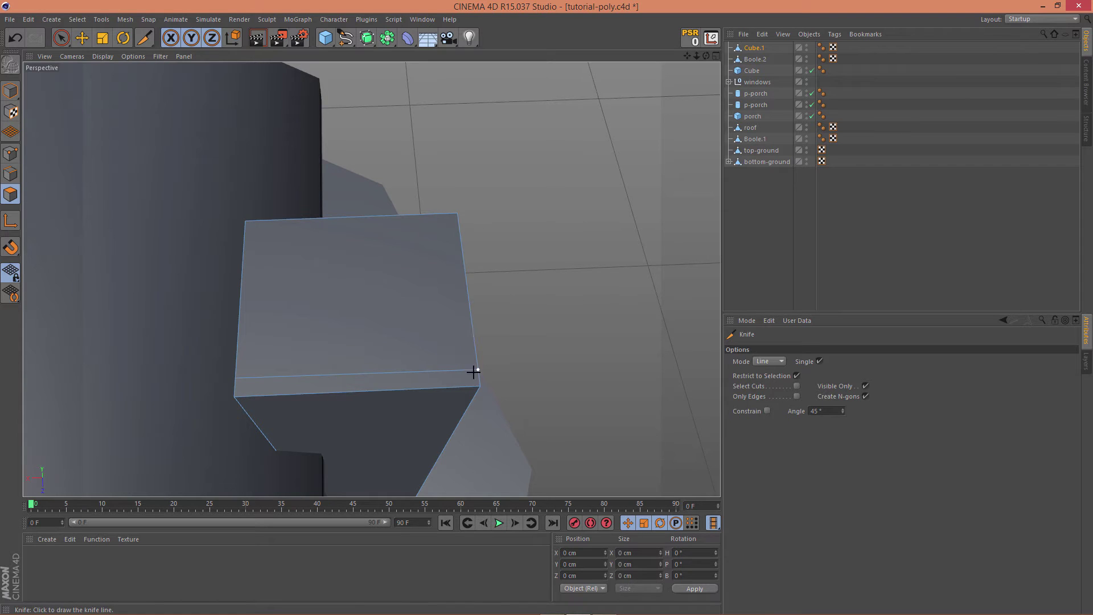
pyautogui.moveTo(461, 369); pyautogui.dragTo(445, 213)
pyautogui.moveTo(445, 227); pyautogui.dragTo(371, 234)
pyautogui.moveTo(254, 230); pyautogui.dragTo(255, 377)
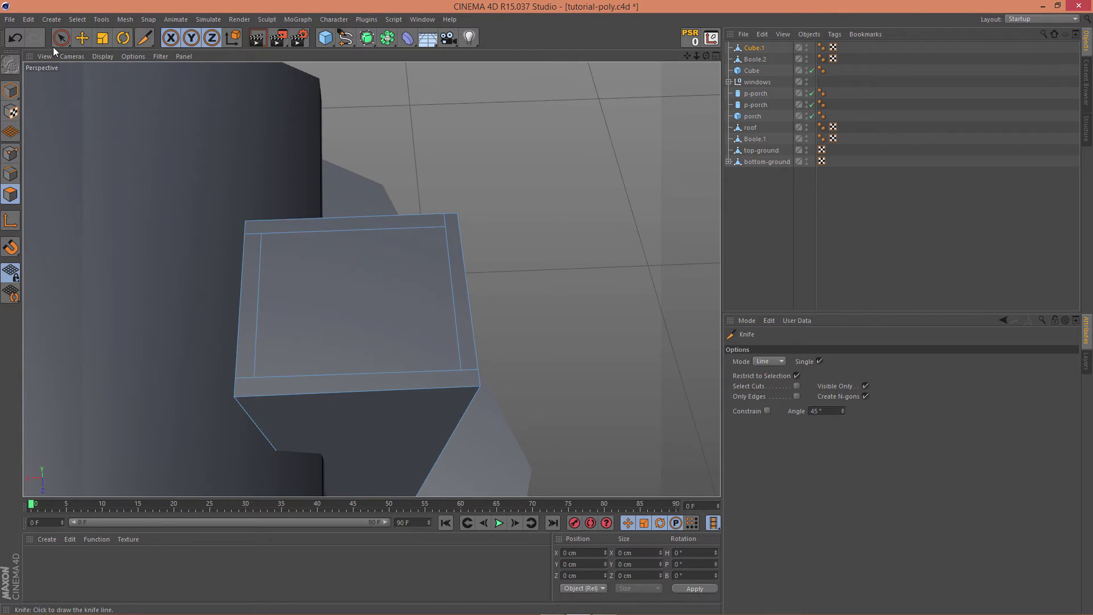
# Sink the inner polygon of the chimney's top face along the vertical axis to hollow out the opening, then deselect it.
pyautogui.click(82, 37)
pyautogui.click(332, 306)
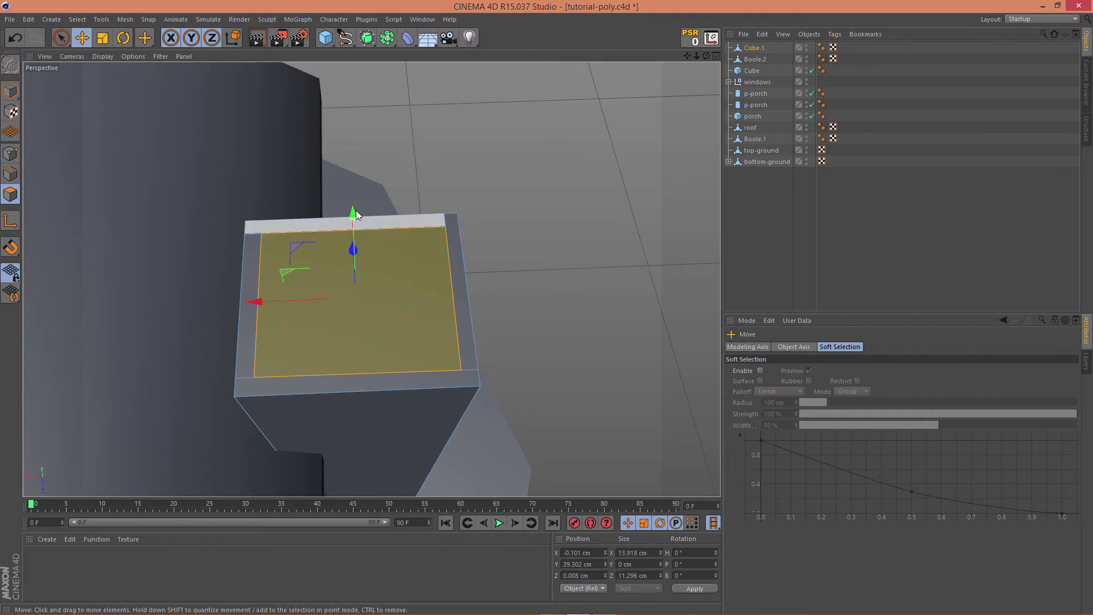
pyautogui.moveTo(356, 213); pyautogui.dragTo(255, 176)
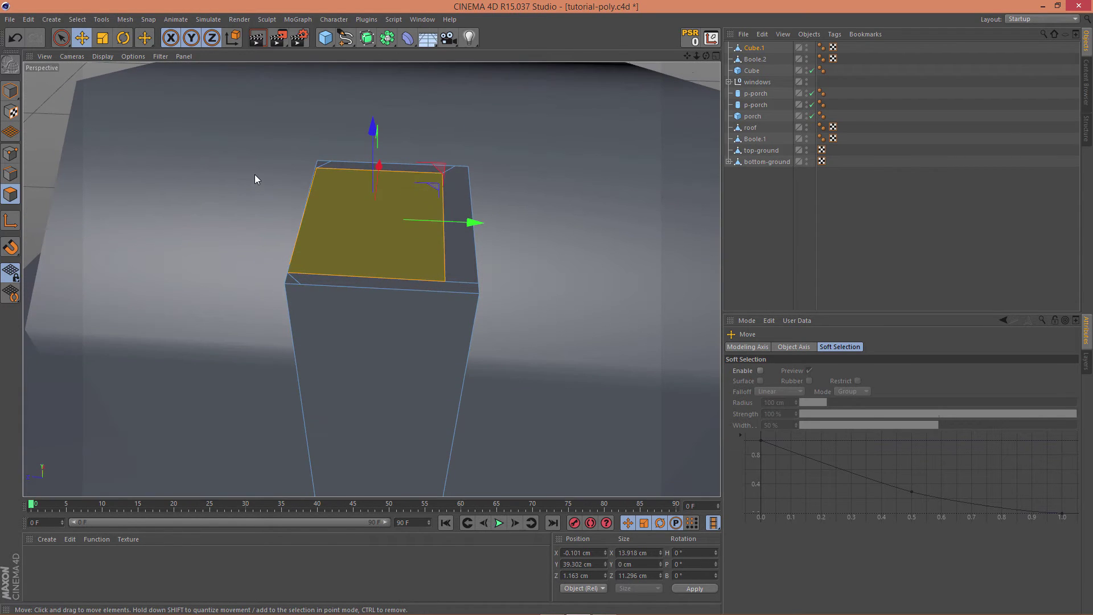
pyautogui.hotkey('ctrl', 'z')
pyautogui.keyDown('alt'); pyautogui.moveTo(333, 193); pyautogui.dragTo(373, 109); pyautogui.keyUp('alt')
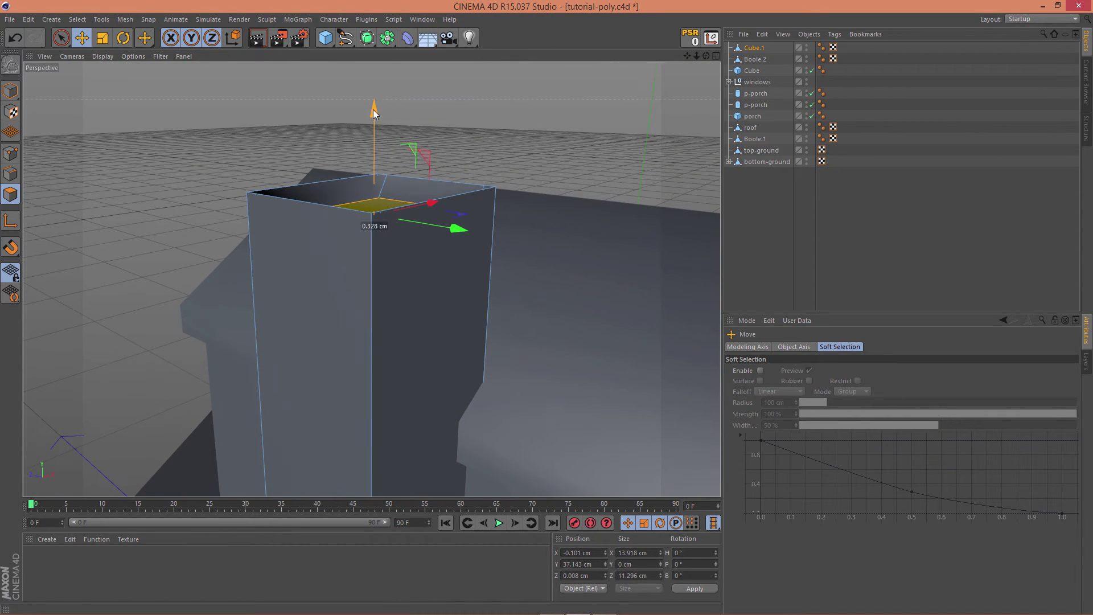
pyautogui.click(486, 104)
# Add a new cube primitive to the scene with the whole house and island in view.
pyautogui.keyDown('alt'); pyautogui.moveTo(522, 136); pyautogui.dragTo(462, 119); pyautogui.keyUp('alt')
pyautogui.scroll(-2, 404, 178)
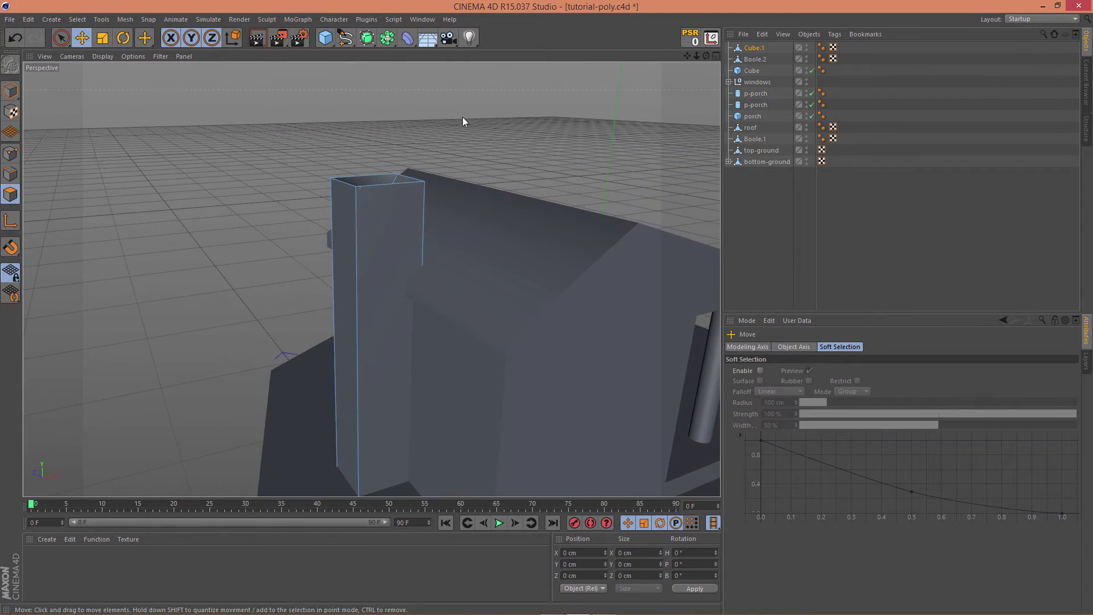
pyautogui.scroll(-5, 222, 193)
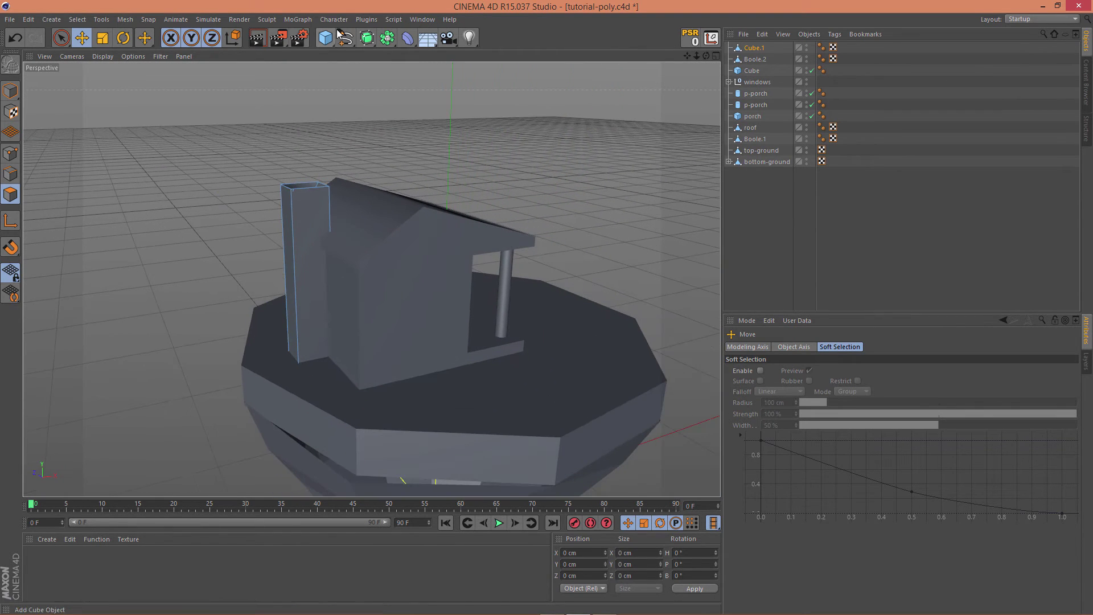
pyautogui.click(325, 38)
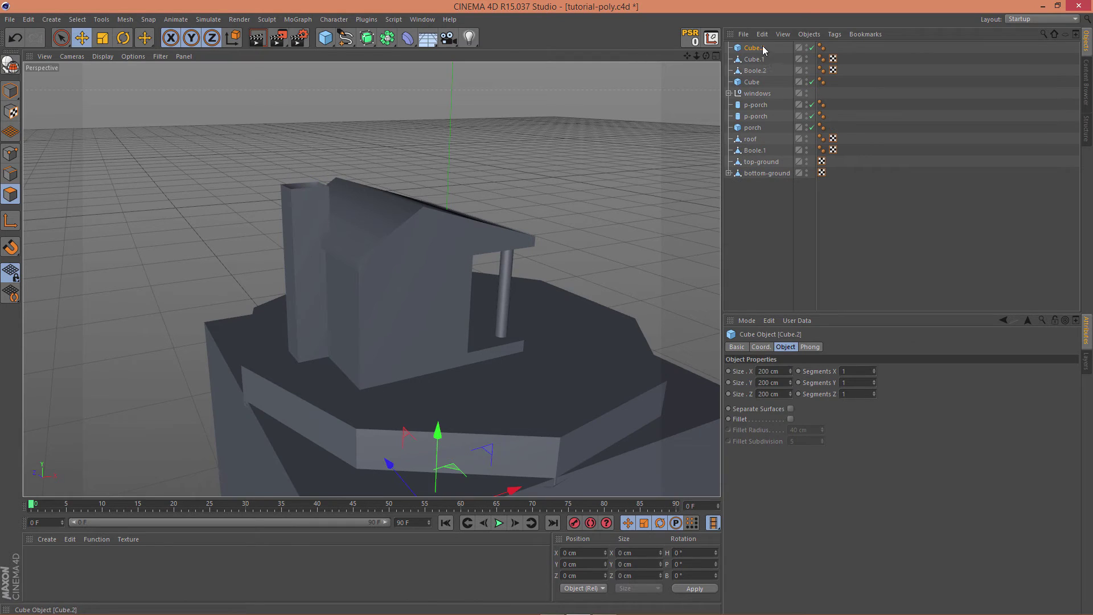
# Parent the new cube to the chimney object, reset its PSR to centre it there, and switch to Model mode.
pyautogui.moveTo(763, 46); pyautogui.dragTo(765, 60)
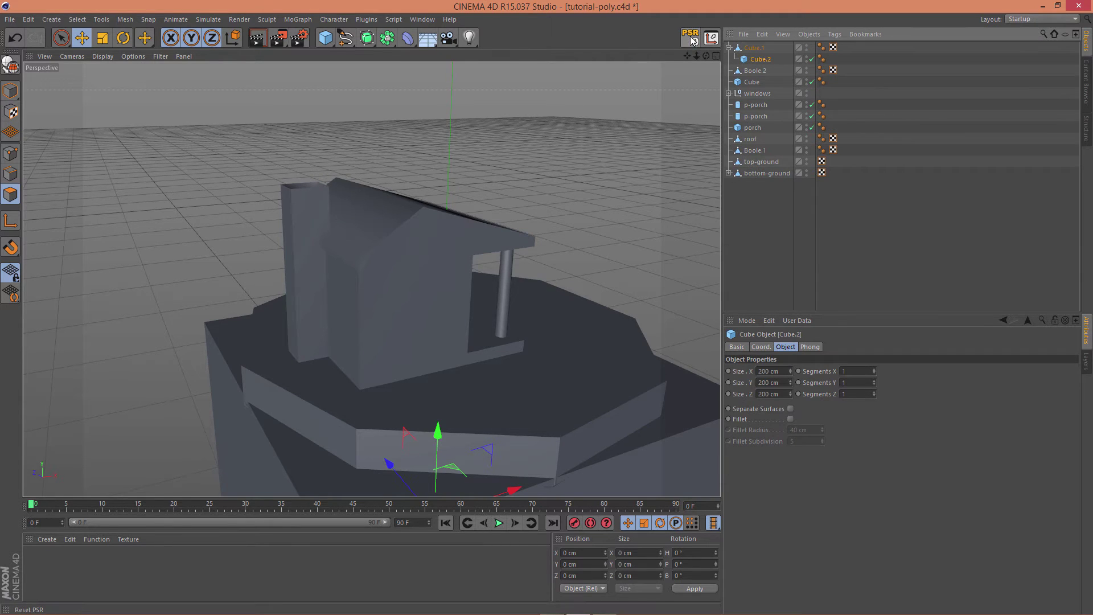
pyautogui.click(691, 40)
pyautogui.scroll(-5, 583, 180)
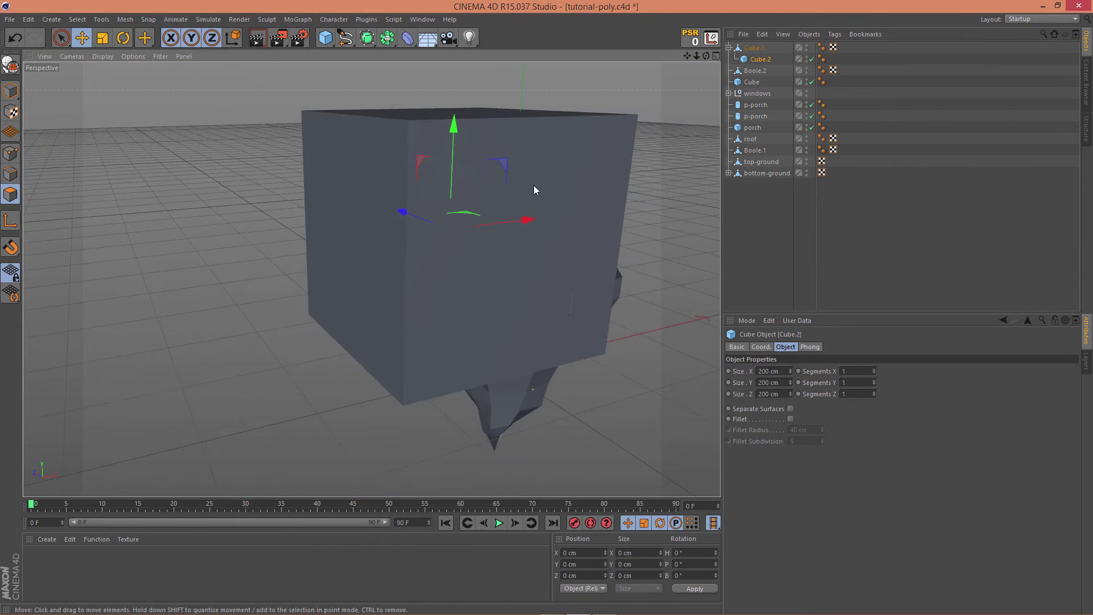
pyautogui.click(10, 91)
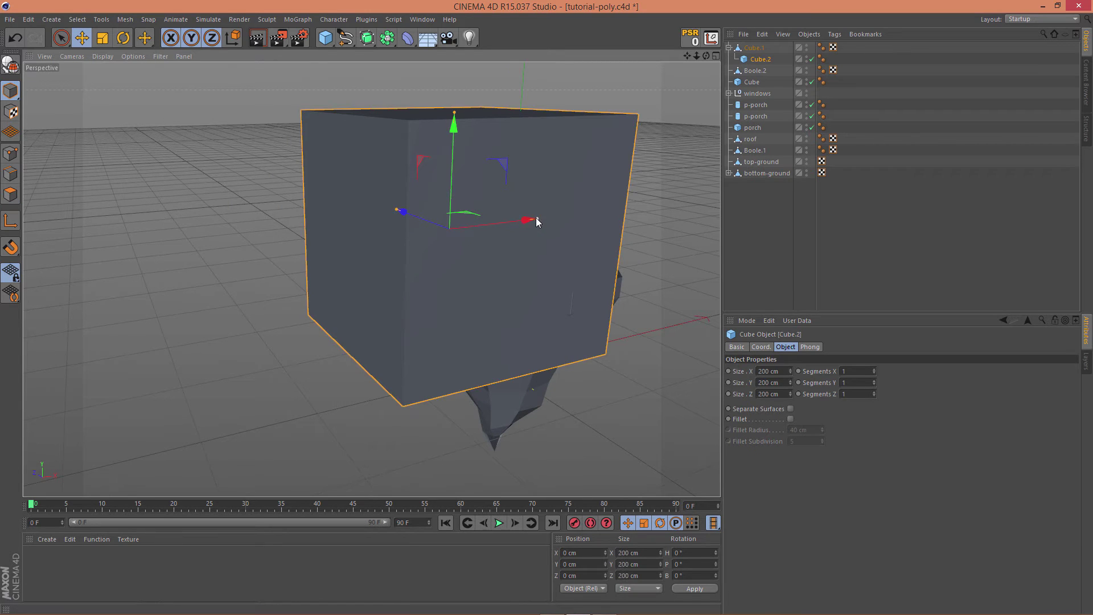
# Shrink the cube into a flat slab about 19.5 × 6.5 × 17.7 cm, slightly wider than the chimney.
pyautogui.moveTo(537, 221); pyautogui.dragTo(462, 230)
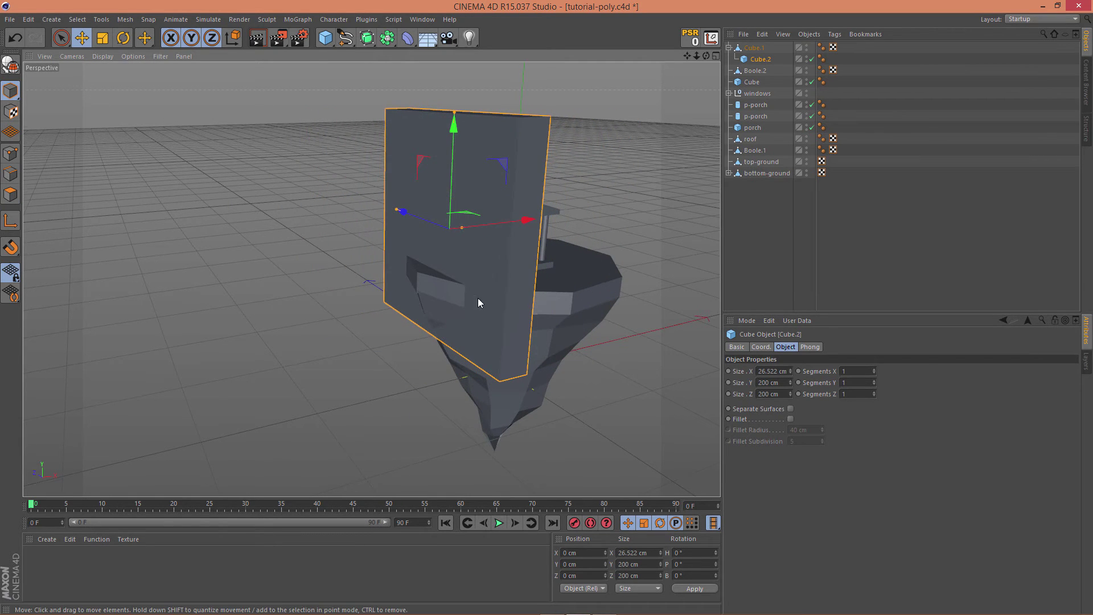
pyautogui.keyDown('alt'); pyautogui.moveTo(478, 303); pyautogui.dragTo(260, 298); pyautogui.keyUp('alt')
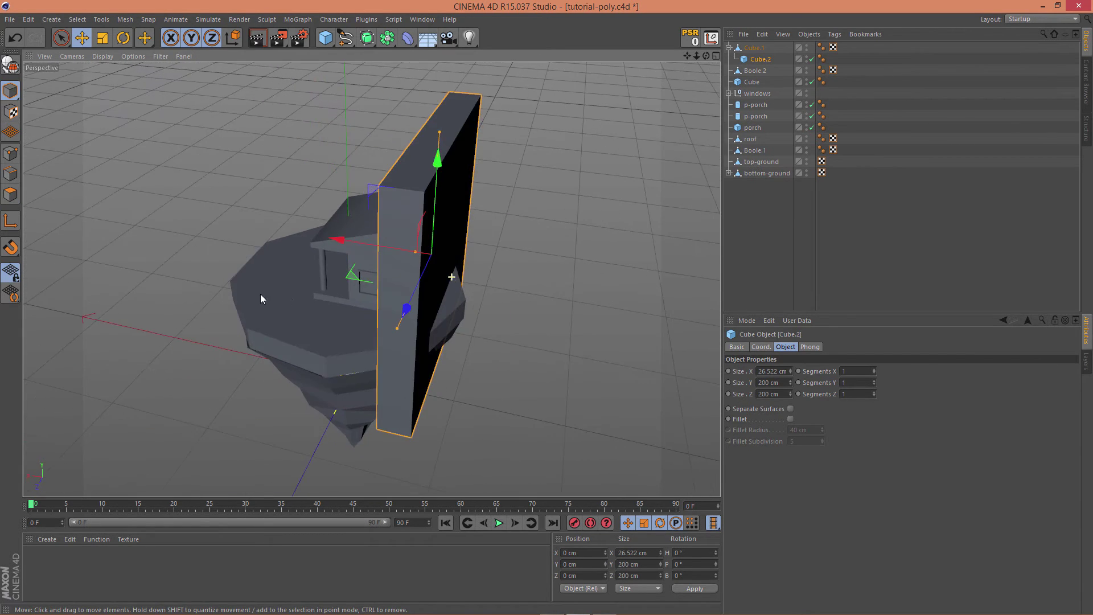
pyautogui.moveTo(396, 329); pyautogui.dragTo(433, 260)
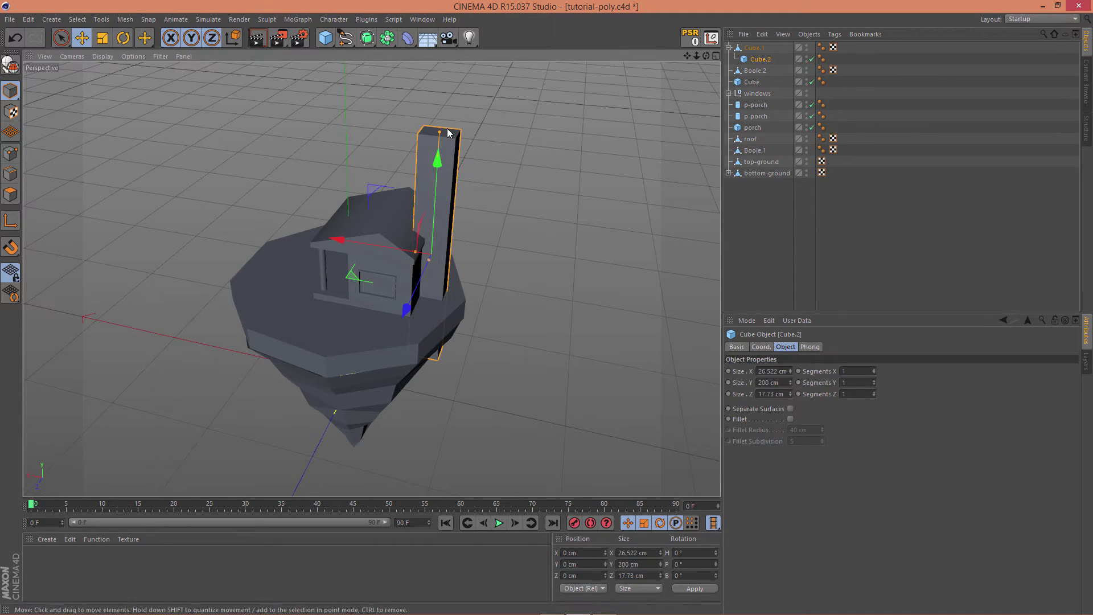
pyautogui.moveTo(448, 134); pyautogui.dragTo(451, 228)
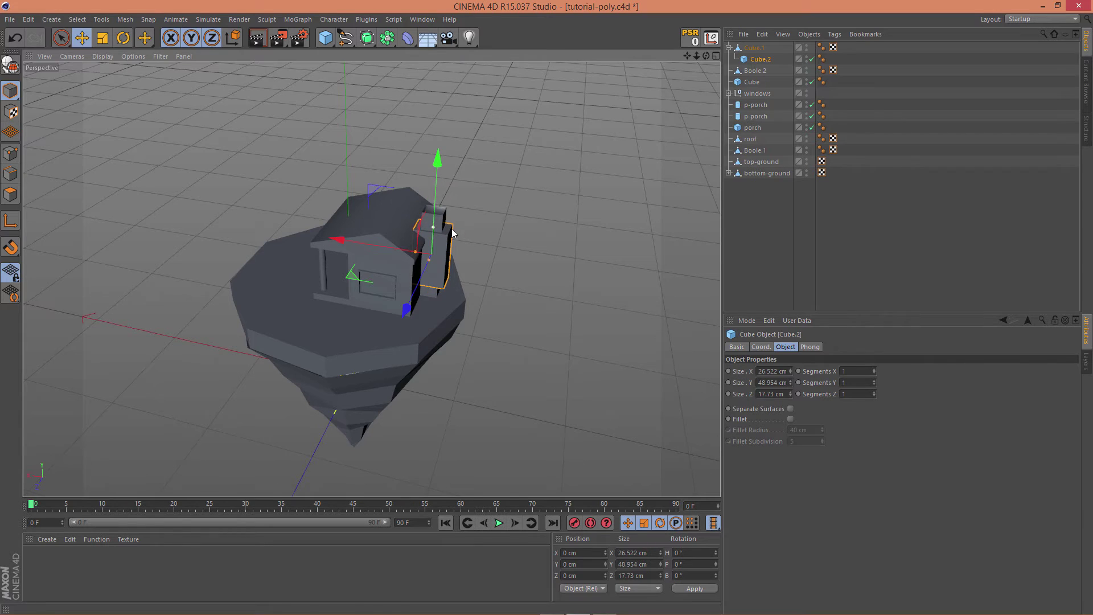
pyautogui.scroll(10, 477, 228)
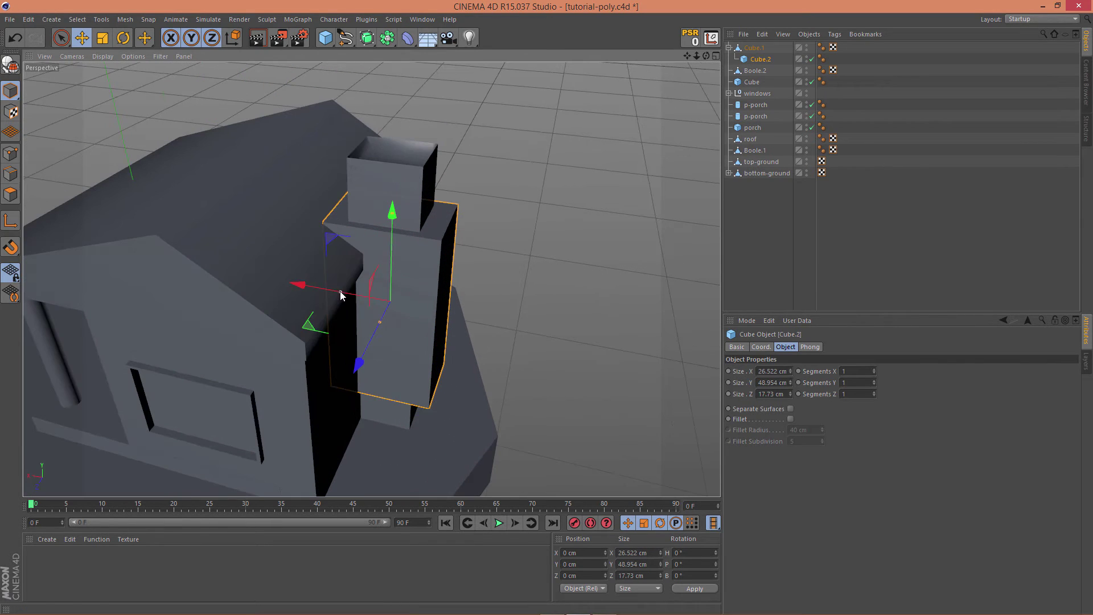
pyautogui.moveTo(340, 292); pyautogui.dragTo(356, 291)
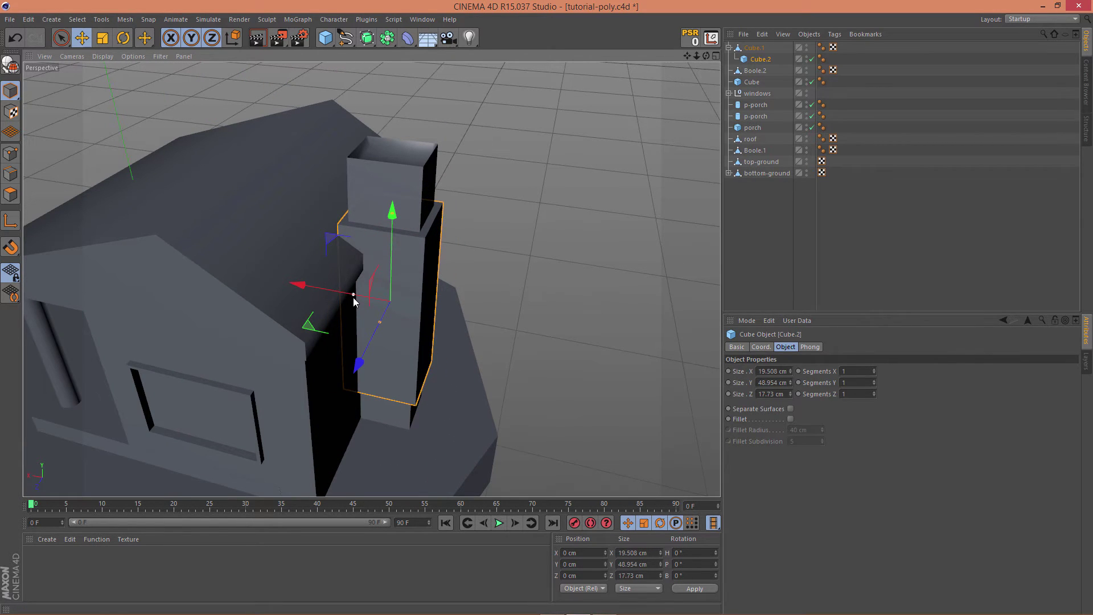
pyautogui.moveTo(391, 216); pyautogui.dragTo(409, 284)
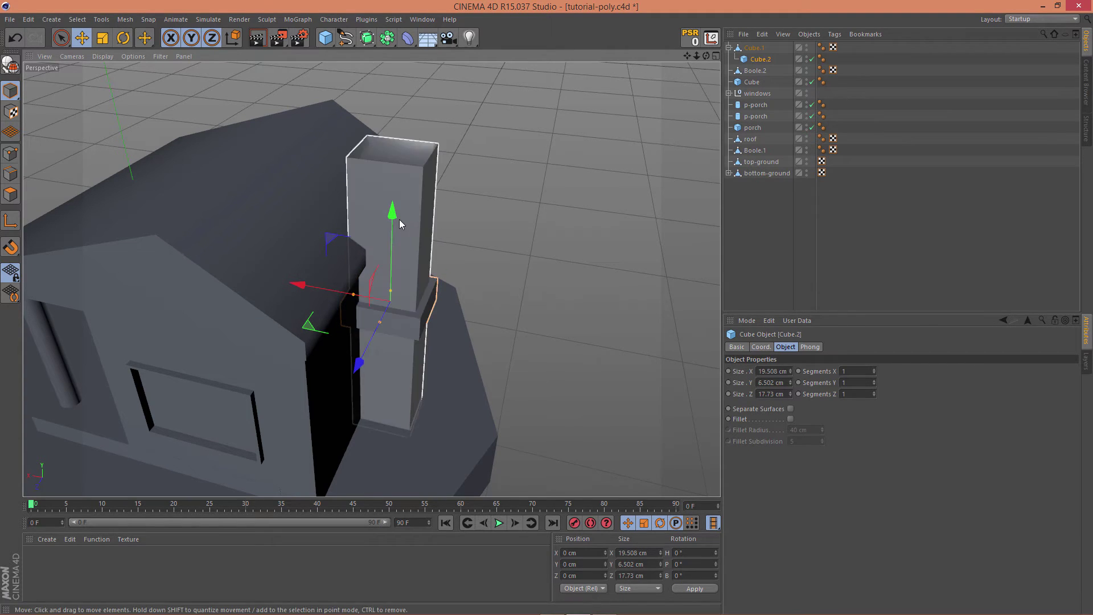
# Raise the slab to the top of the chimney as a cap and take it out of the chimney object's hierarchy.
pyautogui.moveTo(393, 212); pyautogui.dragTo(398, 80)
pyautogui.click(582, 195)
pyautogui.keyDown('alt'); pyautogui.moveTo(581, 196); pyautogui.dragTo(524, 197); pyautogui.keyUp('alt')
pyautogui.click(324, 180)
pyautogui.click(661, 218)
pyautogui.keyDown('alt'); pyautogui.moveTo(661, 218); pyautogui.dragTo(563, 251); pyautogui.keyUp('alt')
pyautogui.moveTo(761, 64); pyautogui.dragTo(746, 65)
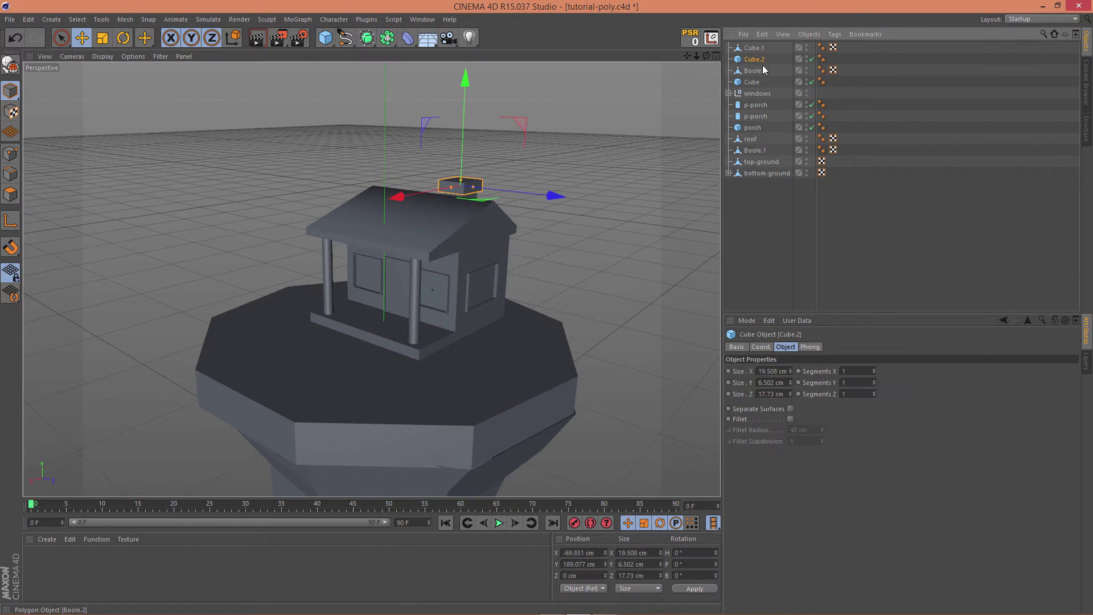
pyautogui.click(610, 159)
# Group the chimney and its cap under a null and name it Chimney.
pyautogui.click(754, 62)
pyautogui.keyDown('shift'); pyautogui.click(754, 48); pyautogui.keyUp('shift')
pyautogui.hotkey('alt', 'g')
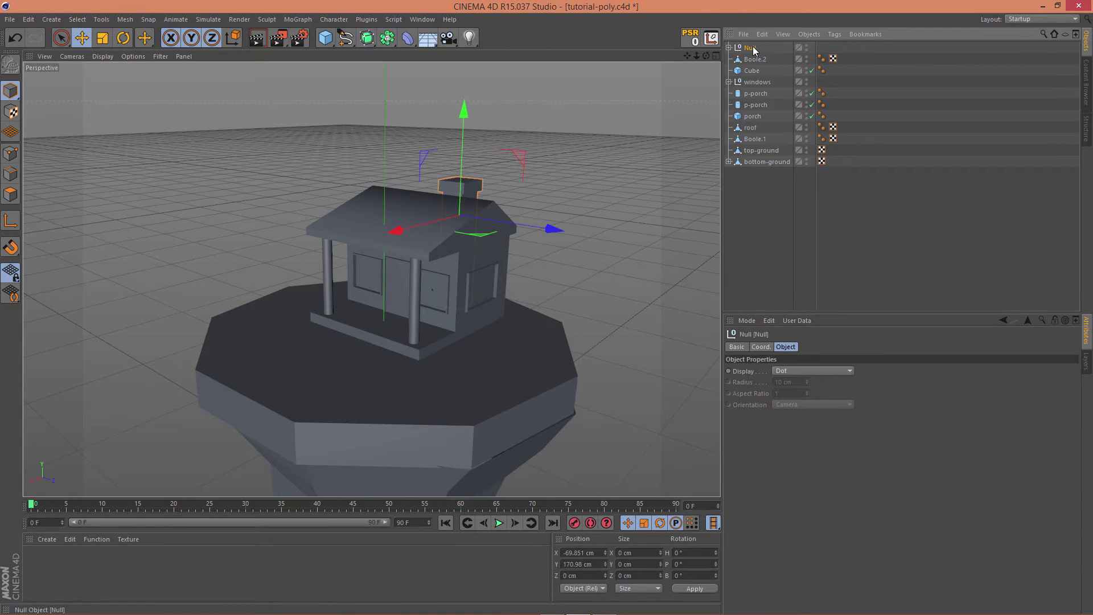
pyautogui.doubleClick(750, 48)
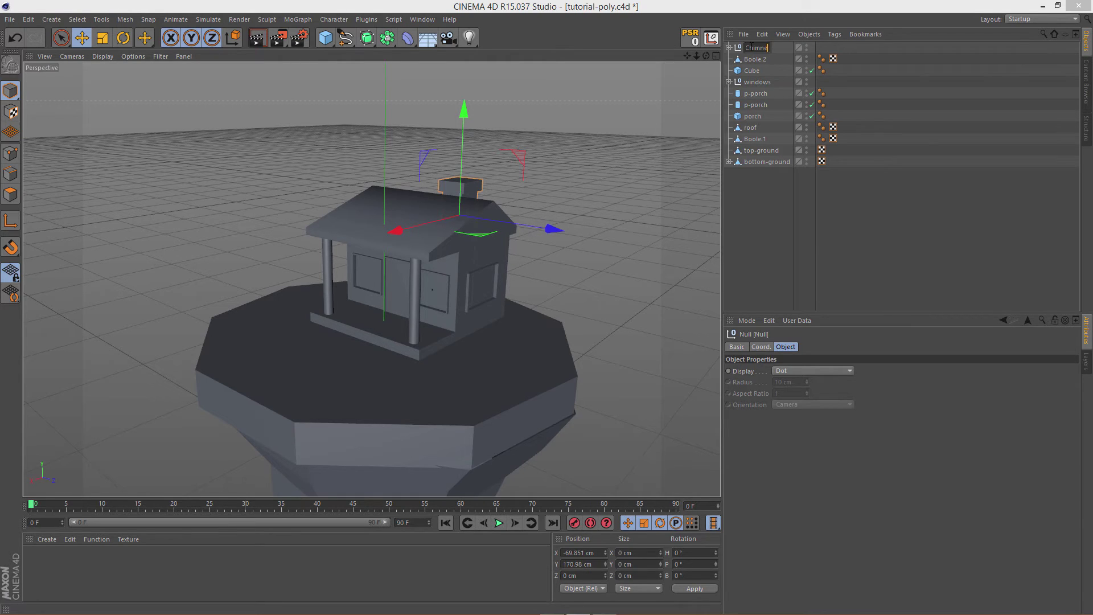
pyautogui.press('Escape')
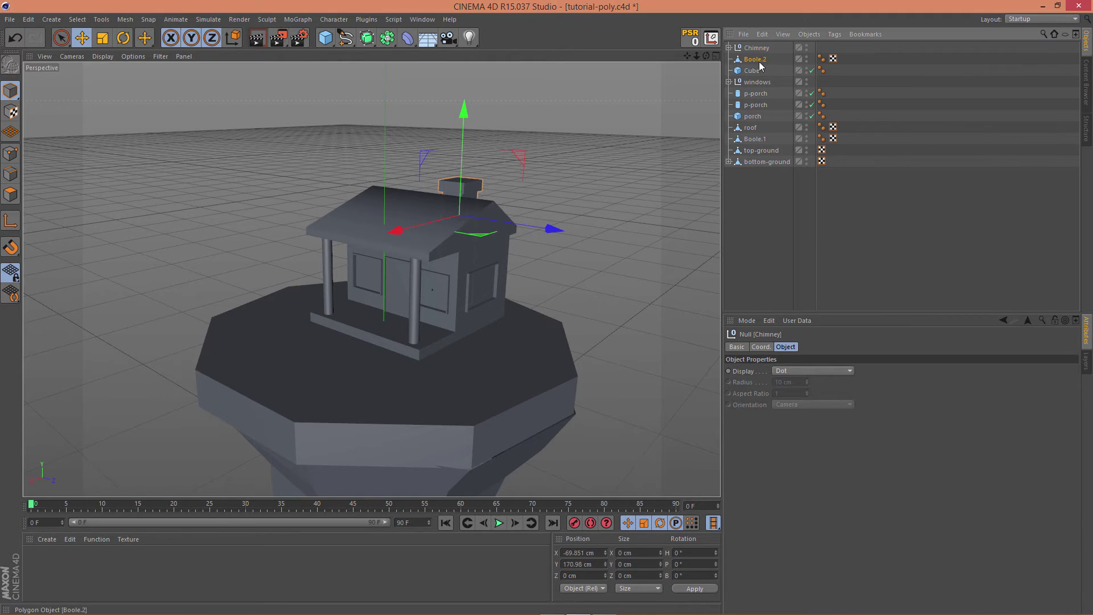
# Group the door cube and its Boole.2 frame under a null and name it Doors.
pyautogui.click(752, 71)
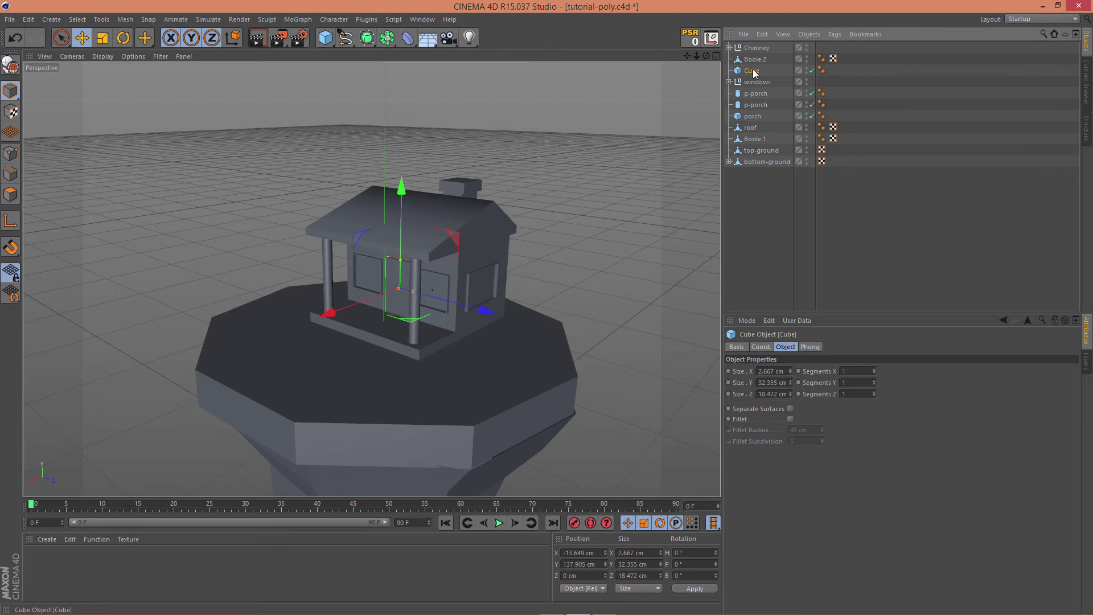
pyautogui.keyDown('ctrl'); pyautogui.click(751, 61); pyautogui.keyUp('ctrl')
pyautogui.hotkey('alt', 'g')
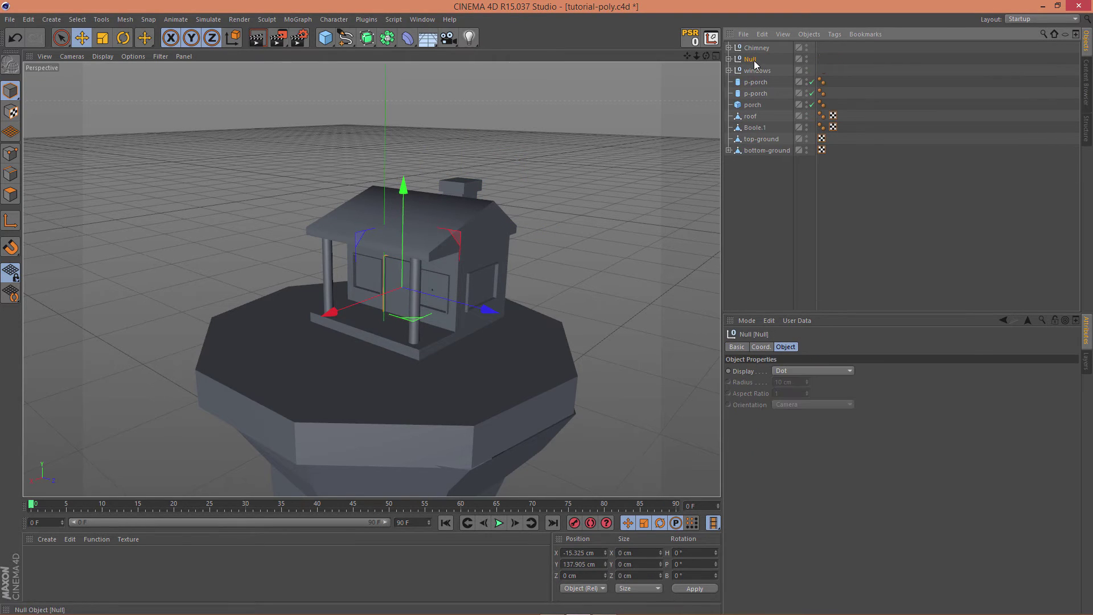
pyautogui.doubleClick(752, 59)
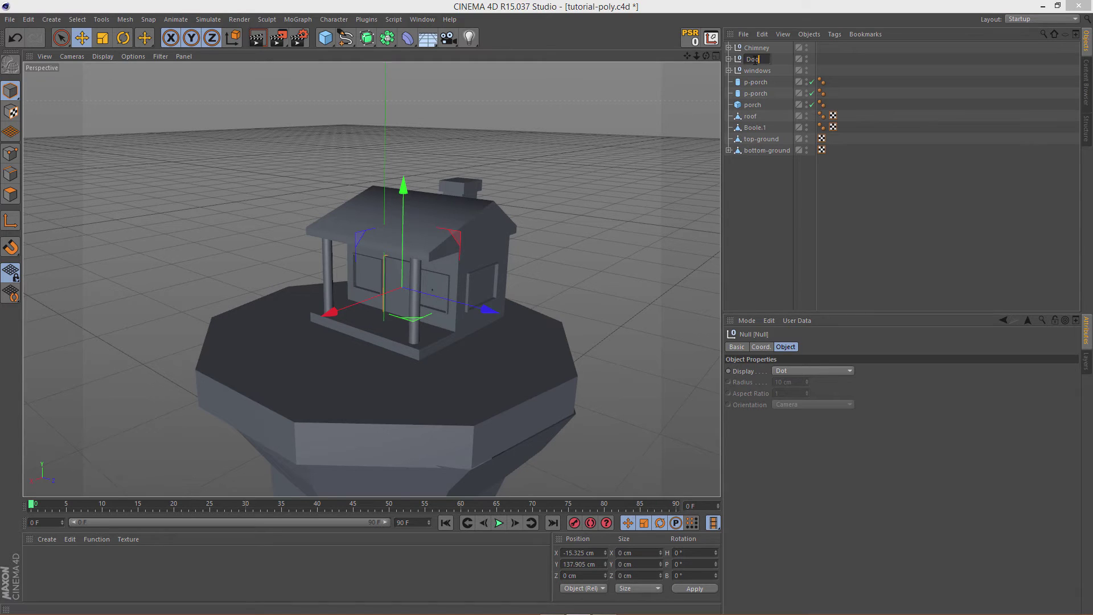
pyautogui.write('Doors')
pyautogui.press('Return')
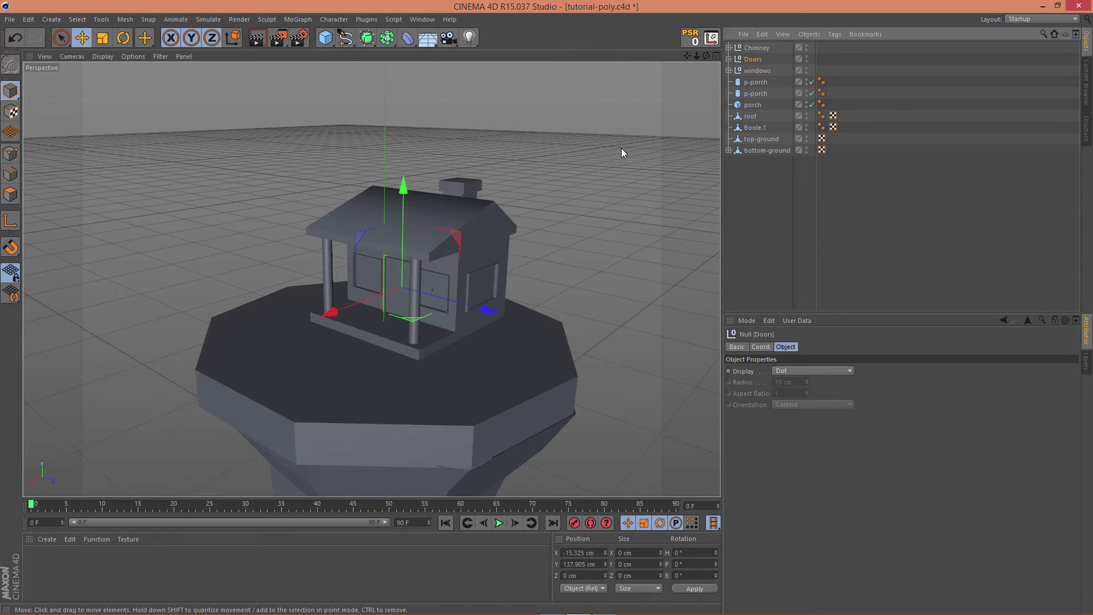
# Group the two p-porch pillars and the porch base under a null and name it Porch.
pyautogui.click(647, 184)
pyautogui.keyDown('alt'); pyautogui.moveTo(647, 183); pyautogui.dragTo(733, 148); pyautogui.keyUp('alt')
pyautogui.click(759, 83)
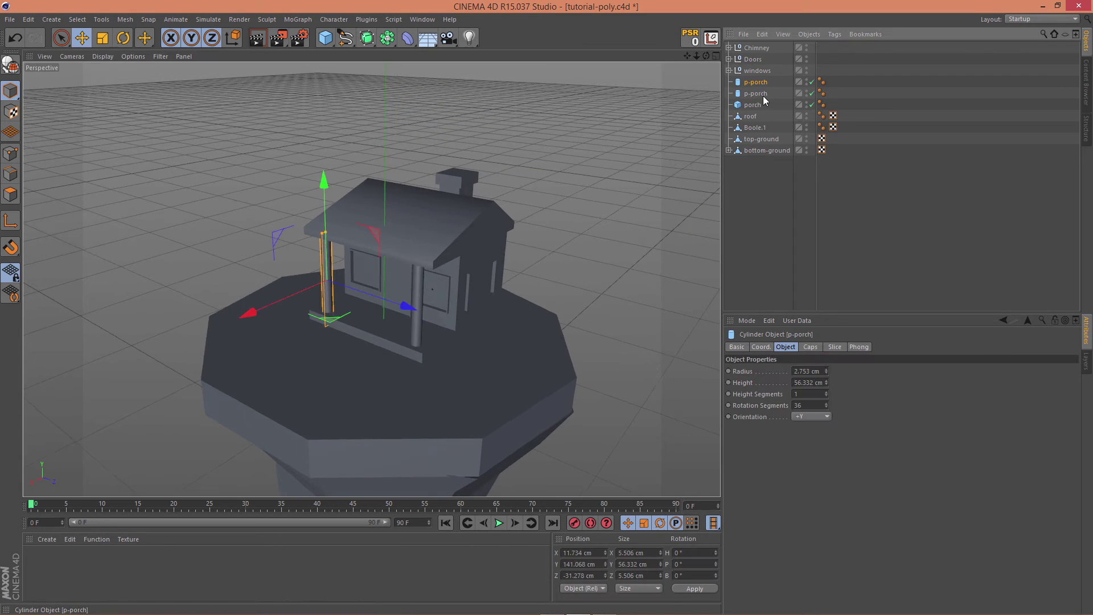
pyautogui.keyDown('shift'); pyautogui.click(757, 105); pyautogui.keyUp('shift')
pyautogui.hotkey('alt', 'g')
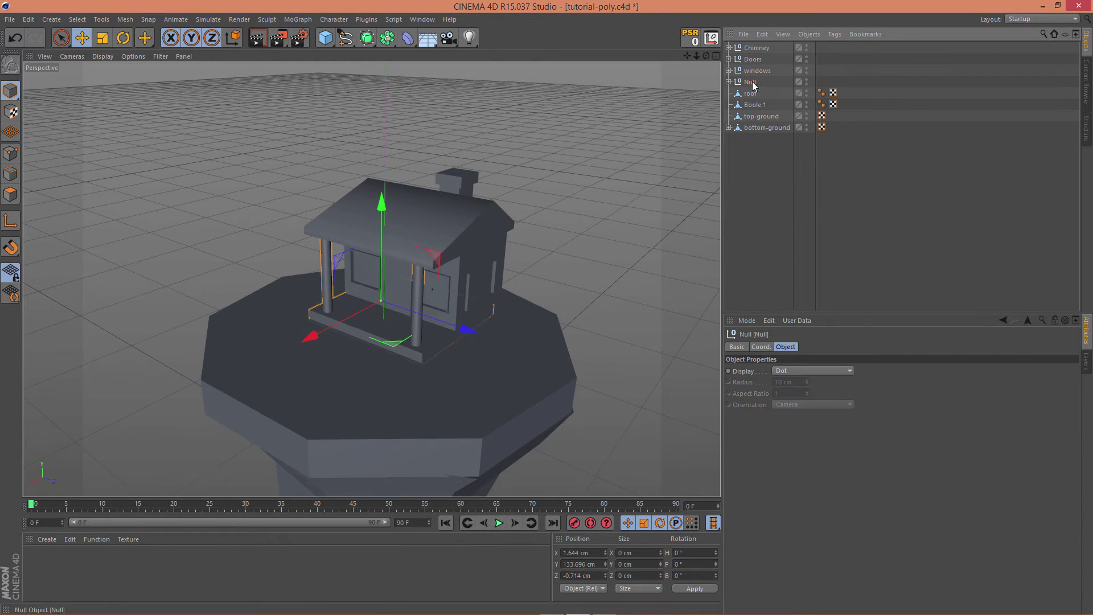
pyautogui.doubleClick(752, 82)
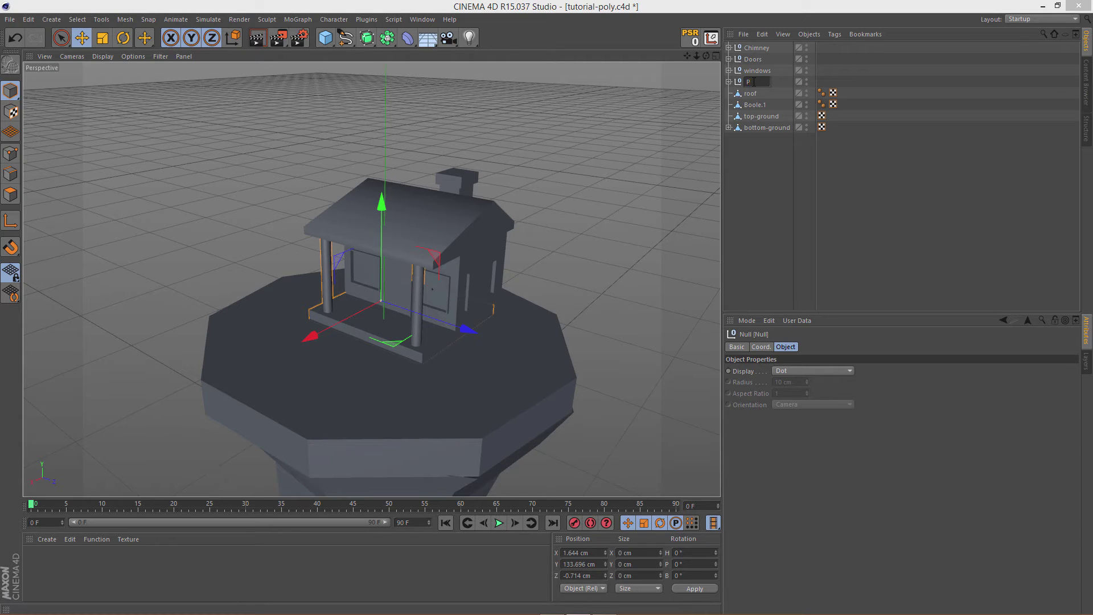
pyautogui.press('Return')
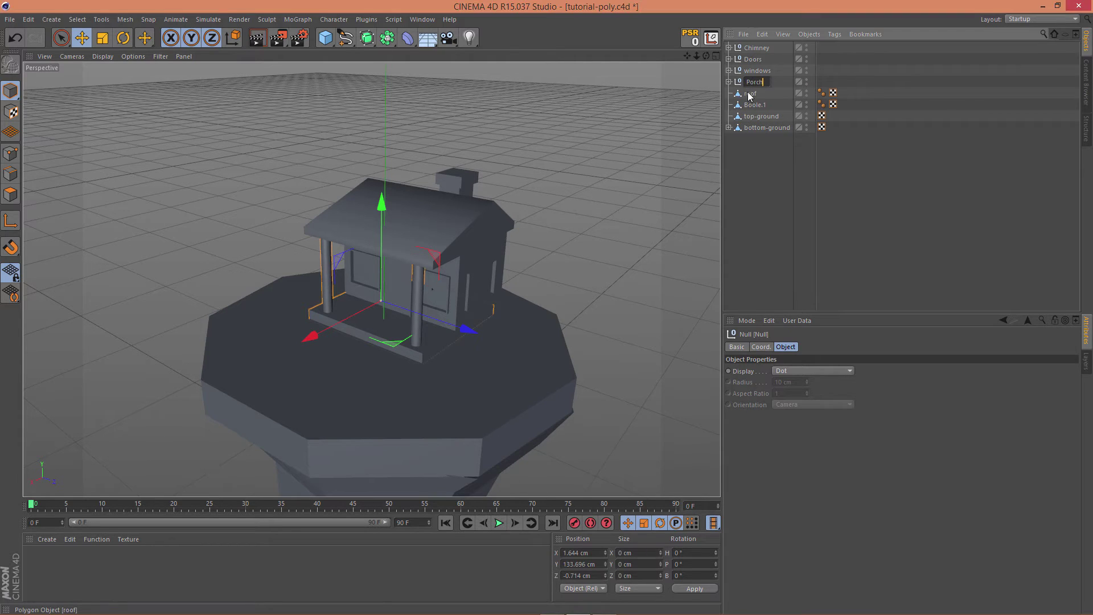
# Group the Chimney, Doors, windows and Porch nulls with the roof and Boole.1 under a null named House.
pyautogui.click(757, 105)
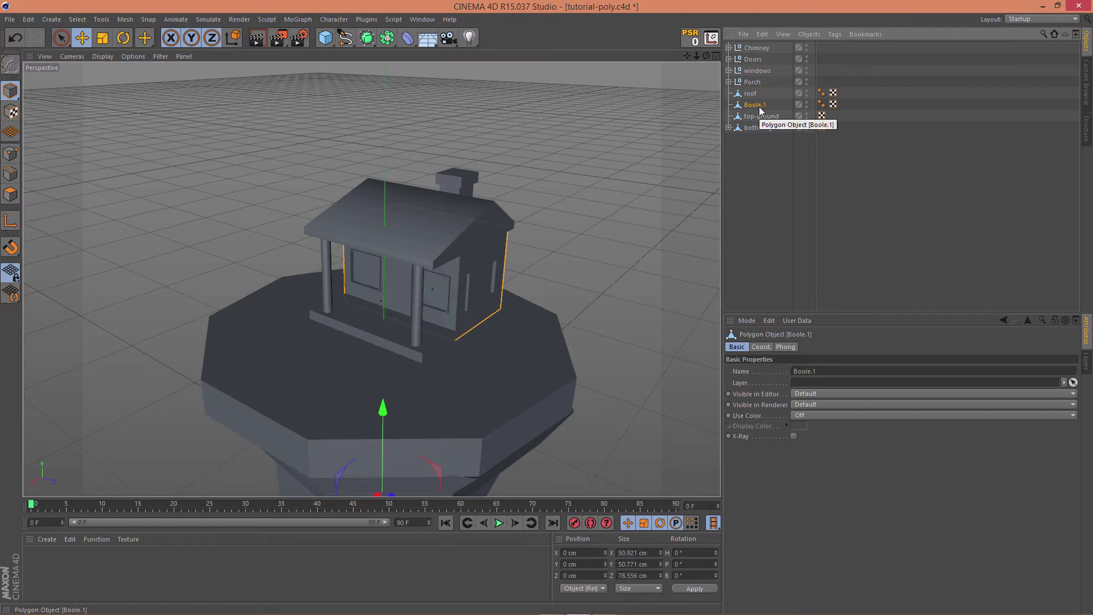
pyautogui.click(763, 117)
pyautogui.click(754, 105)
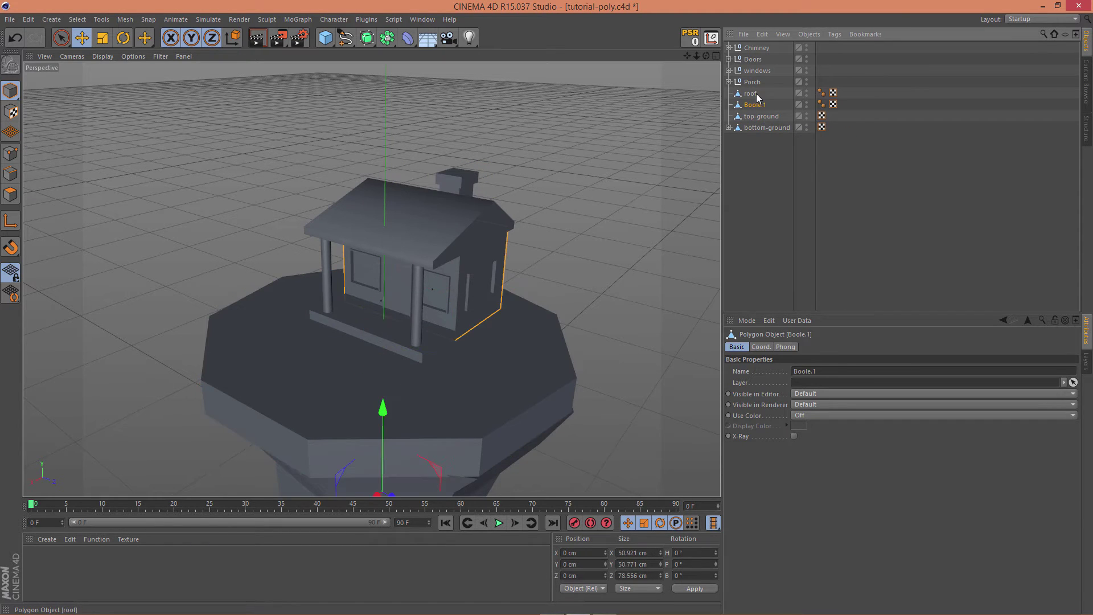
pyautogui.keyDown('ctrl'); pyautogui.click(756, 94); pyautogui.keyUp('ctrl')
pyautogui.click(757, 48)
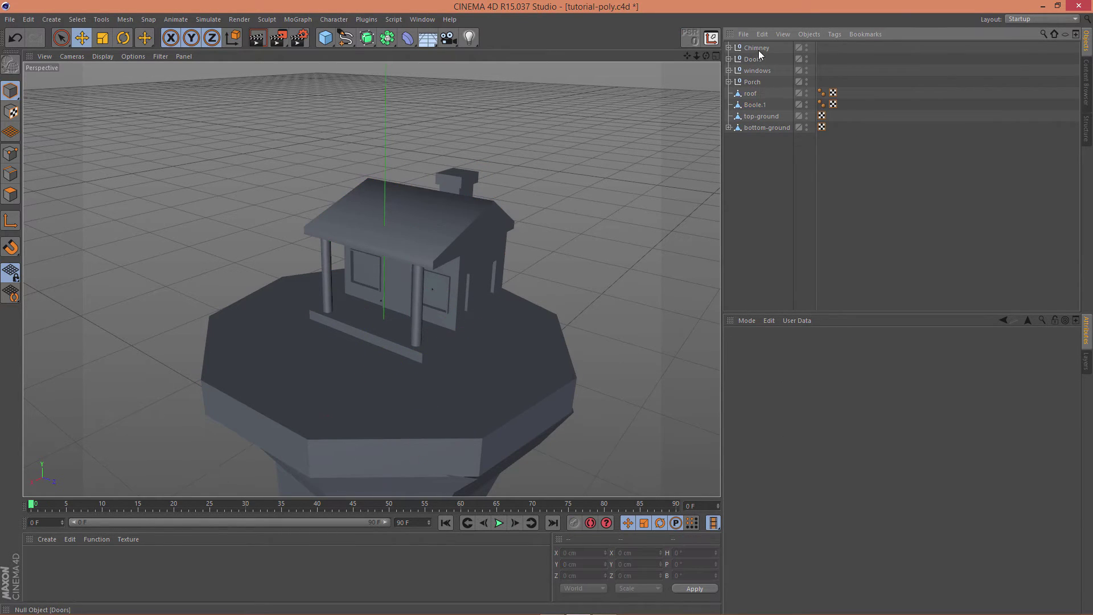
pyautogui.keyDown('shift'); pyautogui.click(766, 107); pyautogui.keyUp('shift')
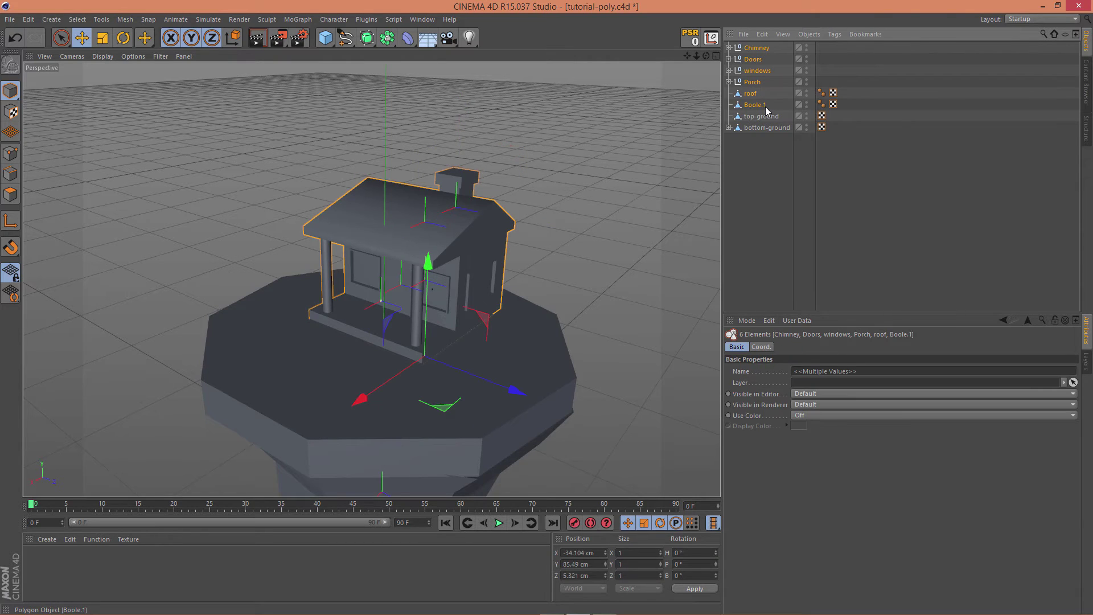
pyautogui.hotkey('alt', 'g')
pyautogui.doubleClick(750, 48)
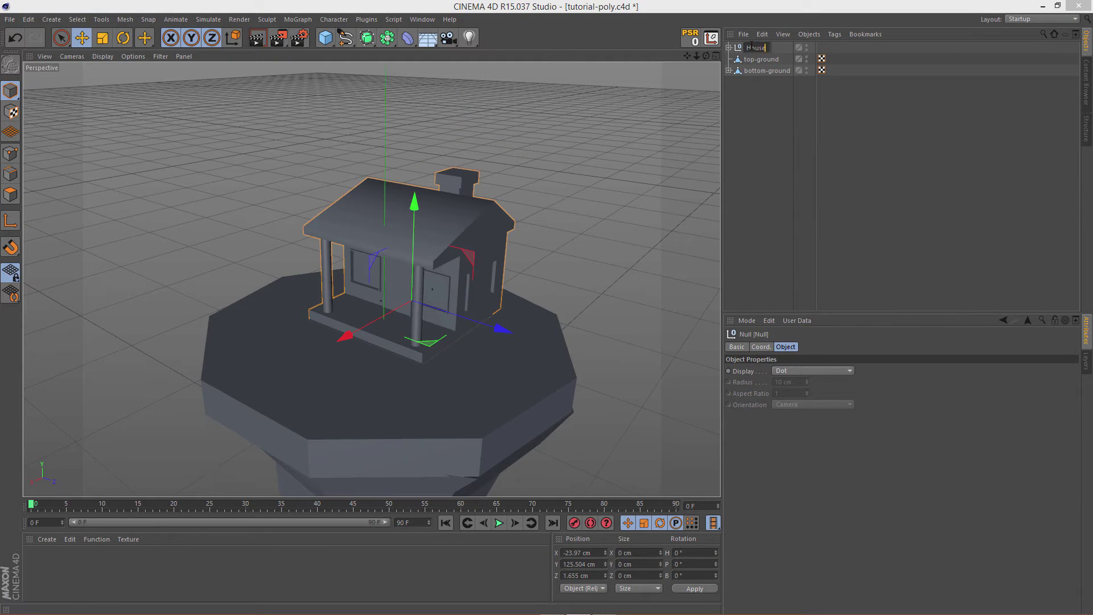
pyautogui.press('Return')
# Rotate the House group about 19° in heading and shift it across the island to about X -36.7 cm, Z -20.8 cm.
pyautogui.click(611, 149)
pyautogui.keyDown('alt'); pyautogui.moveTo(611, 149); pyautogui.dragTo(514, 179); pyautogui.keyUp('alt')
pyautogui.click(755, 48)
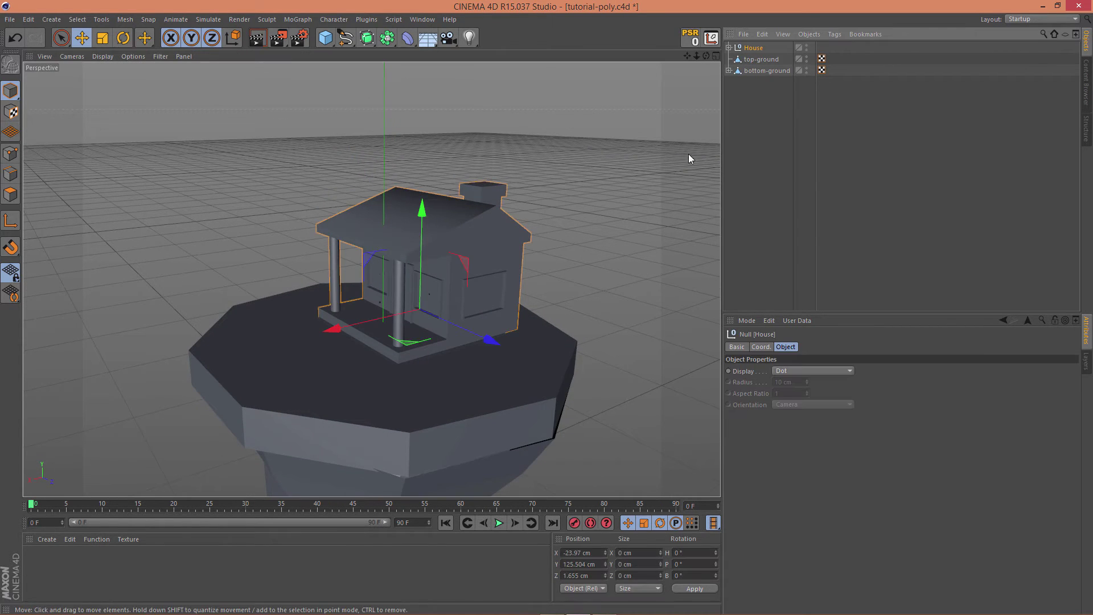
pyautogui.press('r')
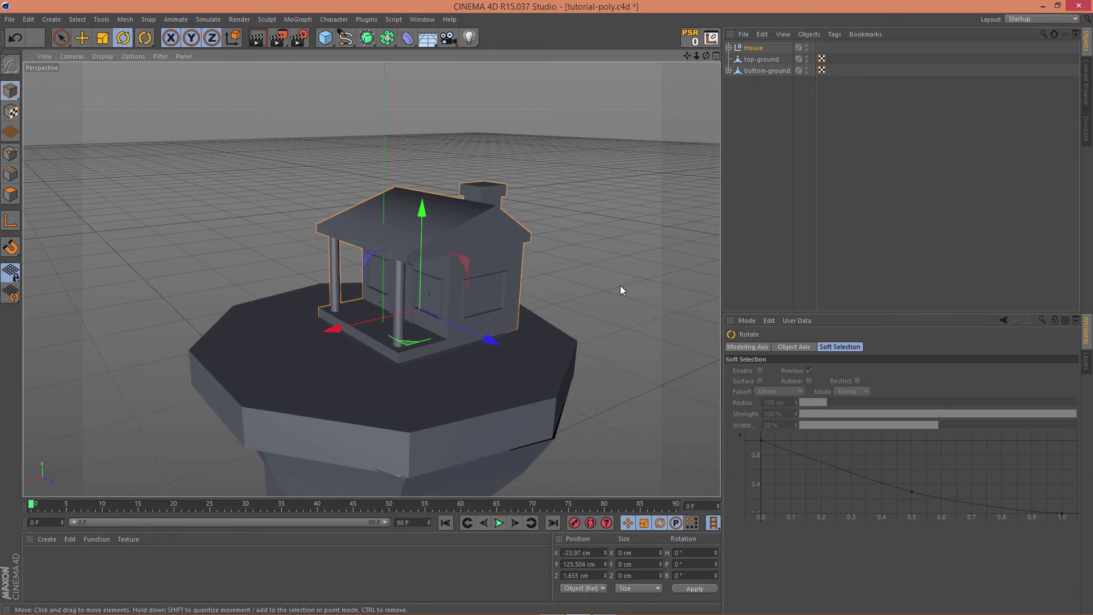
pyautogui.keyDown('alt'); pyautogui.moveTo(569, 333); pyautogui.dragTo(479, 318); pyautogui.keyUp('alt')
pyautogui.press('e')
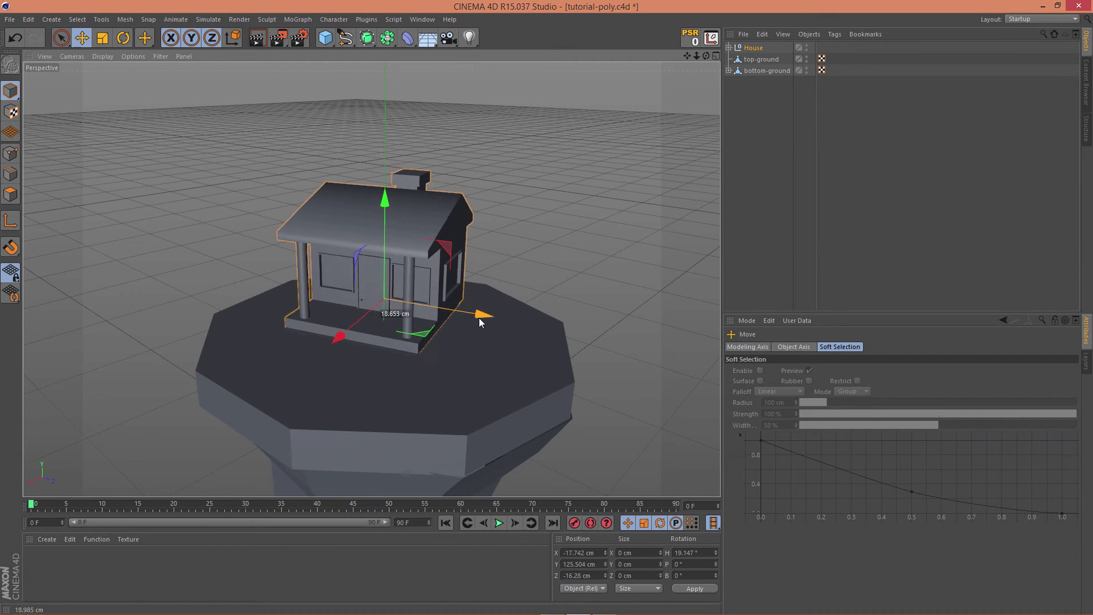
pyautogui.moveTo(356, 330); pyautogui.dragTo(368, 320)
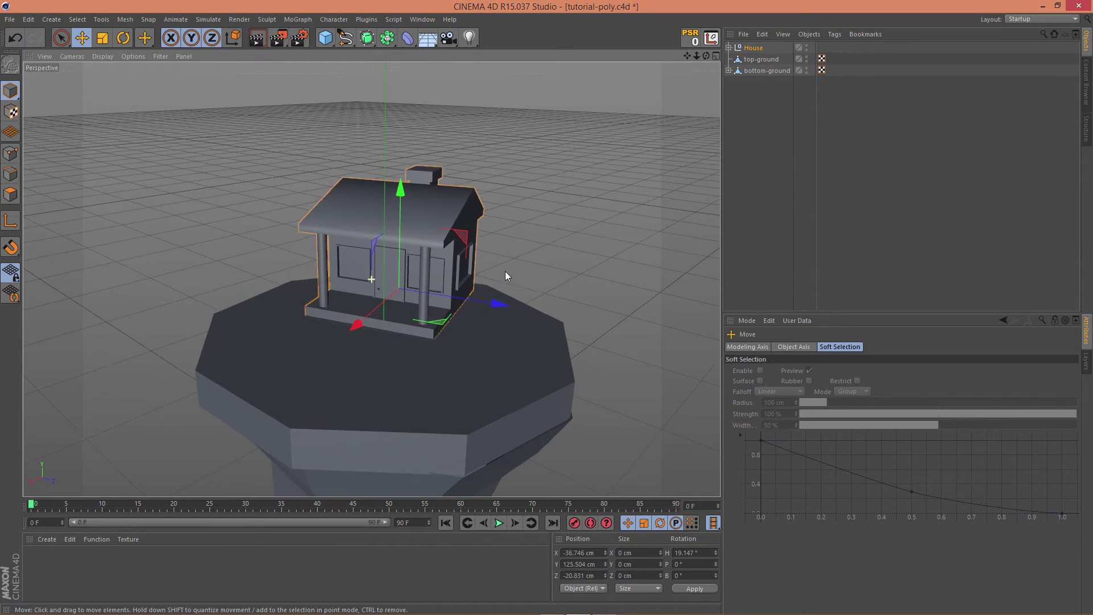
# Add a camera that frames the house together with the entire floating island.
pyautogui.keyDown('alt'); pyautogui.moveTo(504, 271); pyautogui.dragTo(572, 223); pyautogui.keyUp('alt')
pyautogui.scroll(-3, 523, 271)
pyautogui.scroll(2, 571, 224)
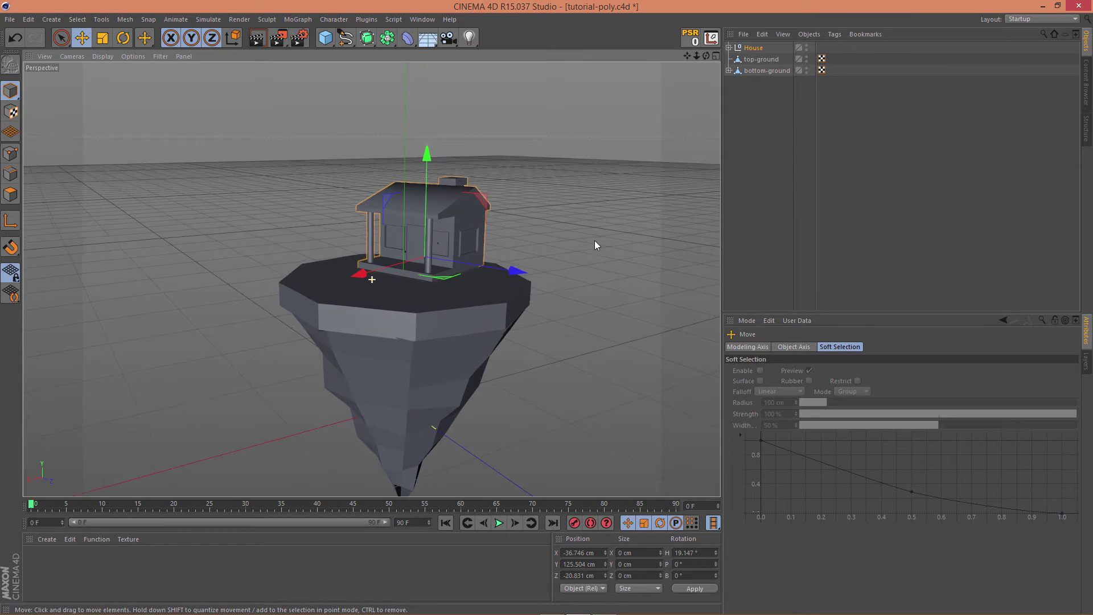
pyautogui.scroll(2, 594, 241)
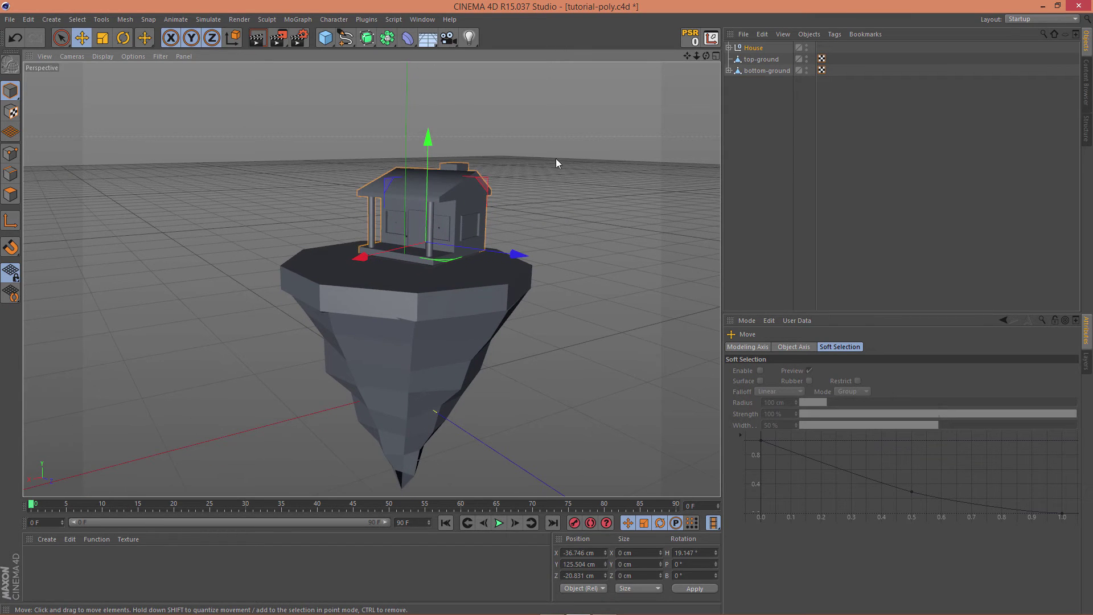
pyautogui.click(448, 40)
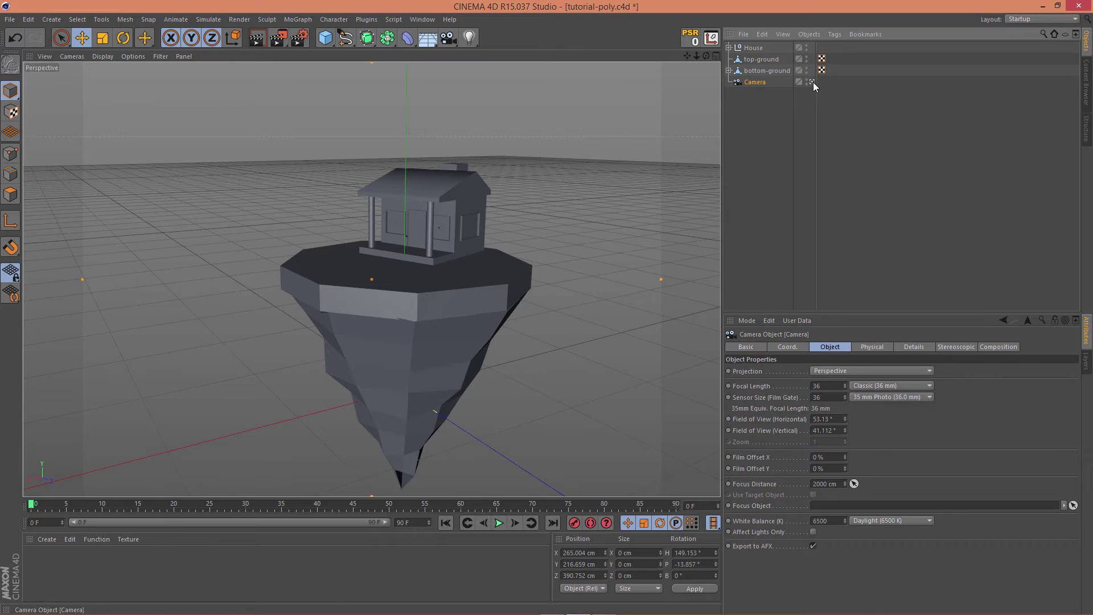
# Add a Protection tag to the camera so its view cannot be moved.
pyautogui.rightClick(762, 83)
pyautogui.moveTo(815, 91)
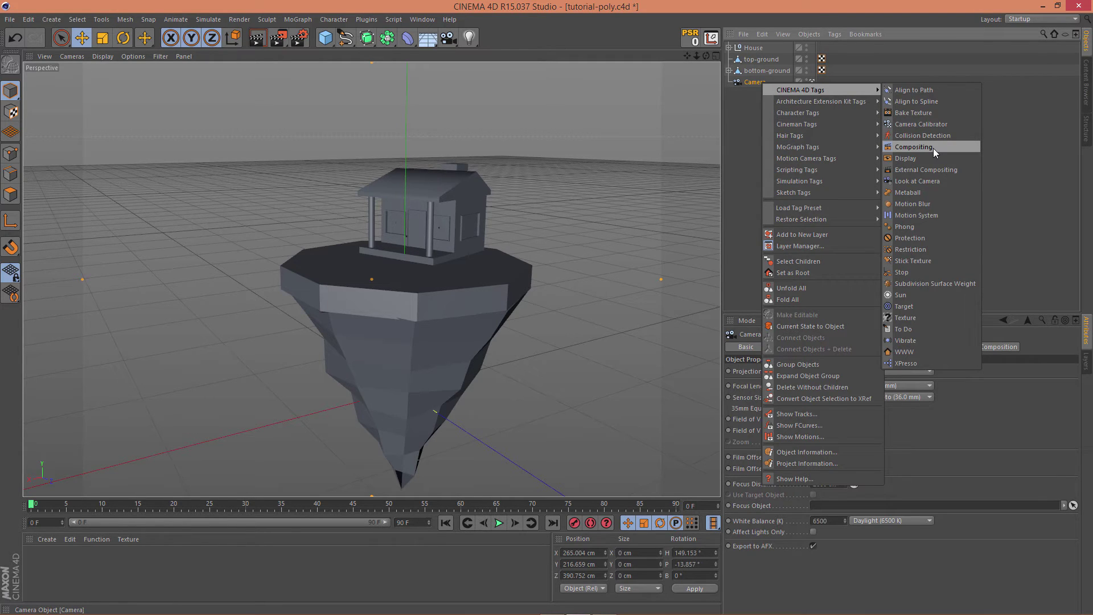
pyautogui.click(915, 237)
pyautogui.click(871, 180)
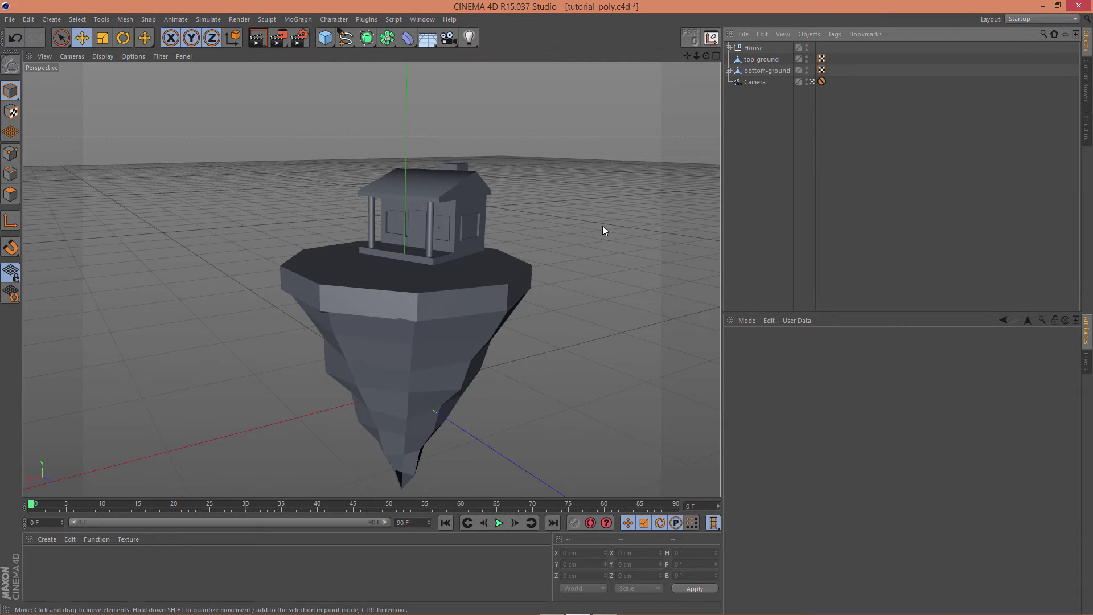
pyautogui.click(473, 295)
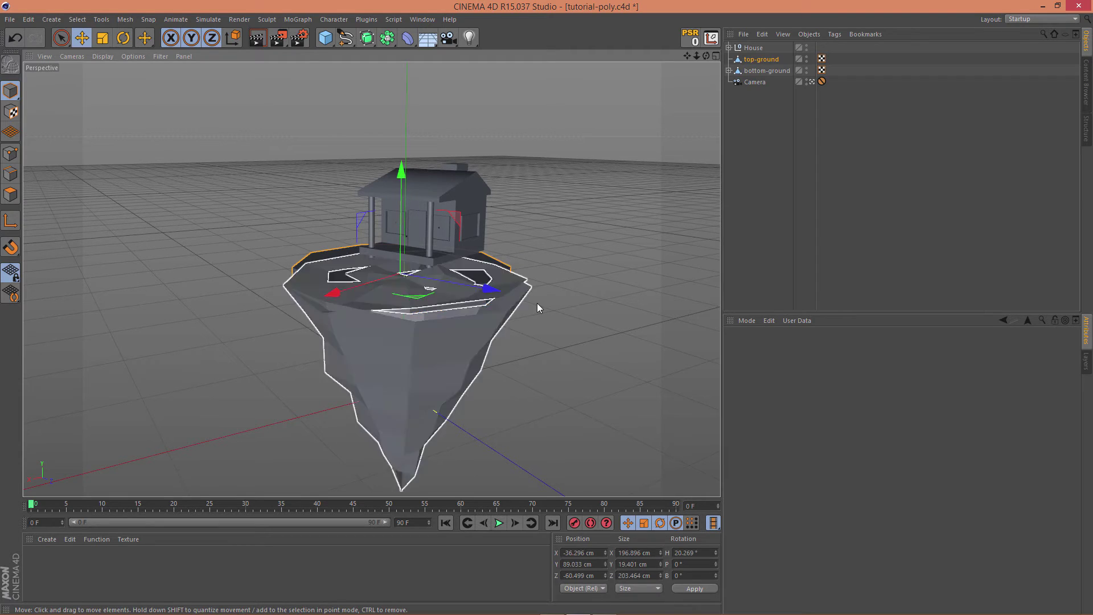
pyautogui.hotkey('ctrl', 'z')
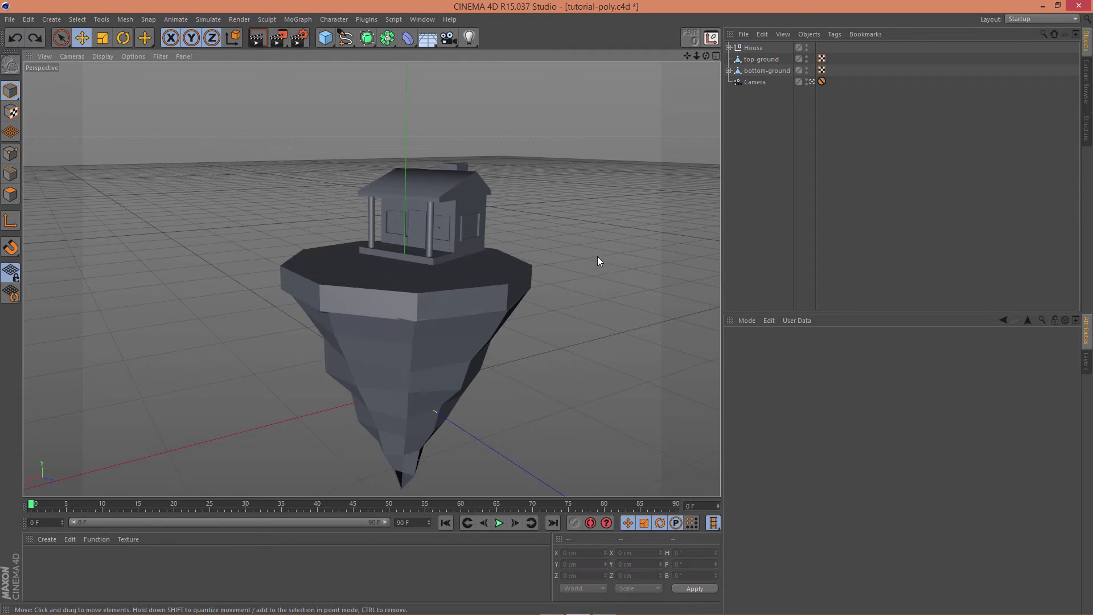
# Leave the camera view, render a preview in the viewport, and move to a closer free view of the house.
pyautogui.click(811, 82)
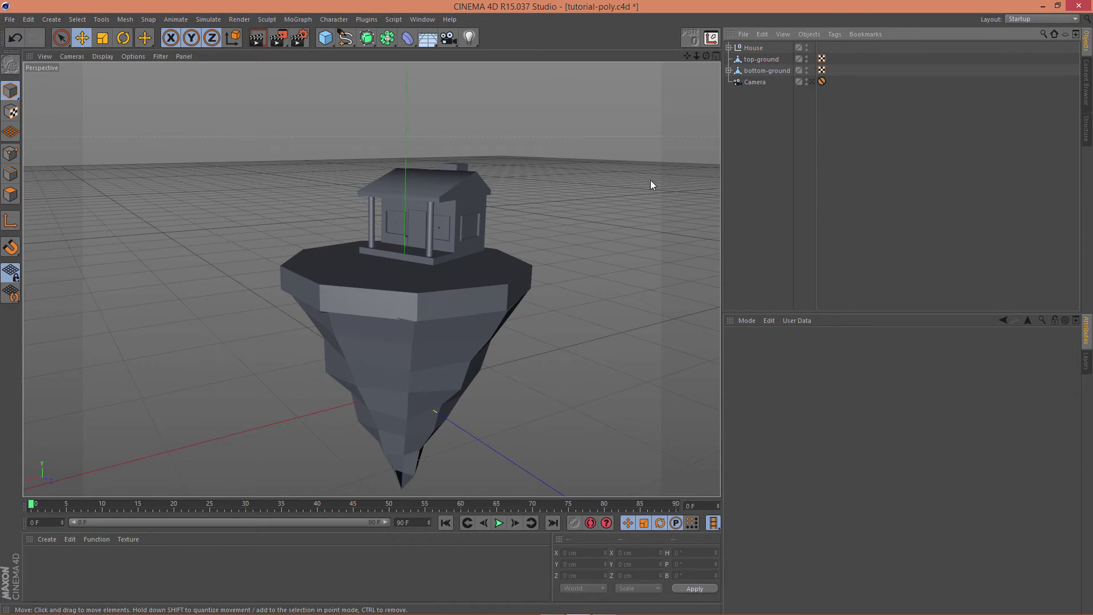
pyautogui.keyDown('alt'); pyautogui.moveTo(633, 193); pyautogui.dragTo(267, 170); pyautogui.keyUp('alt')
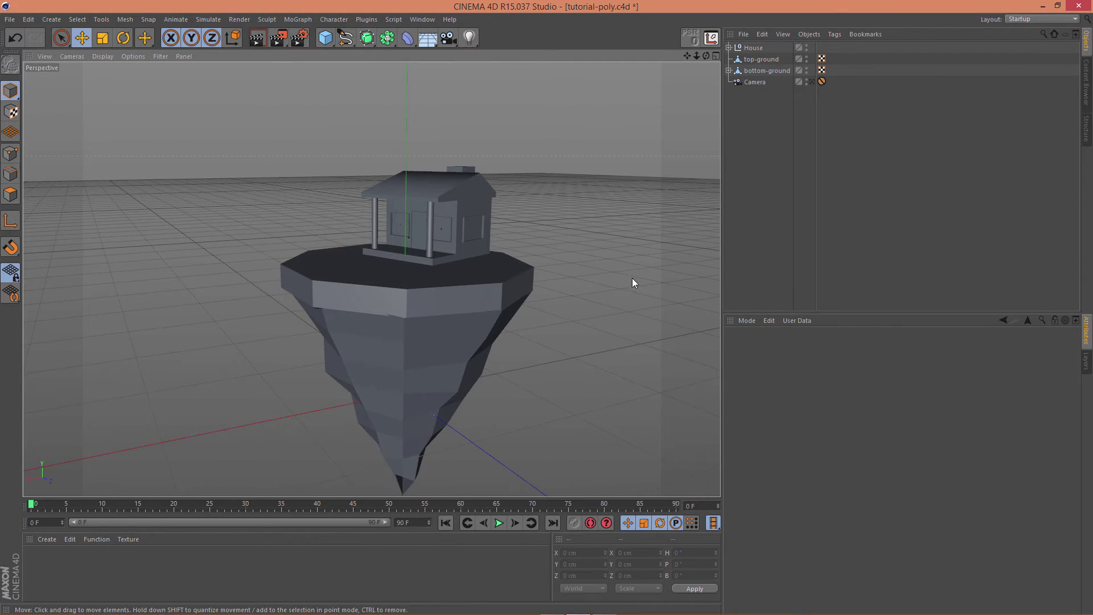
pyautogui.click(259, 40)
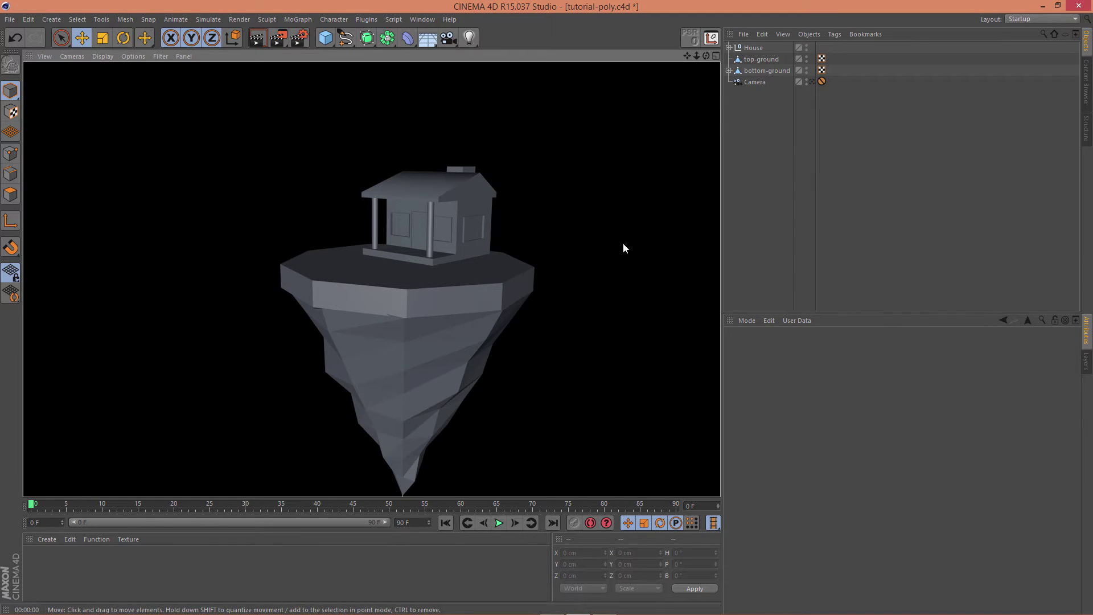
pyautogui.keyDown('alt'); pyautogui.moveTo(623, 243); pyautogui.dragTo(417, 282); pyautogui.keyUp('alt')
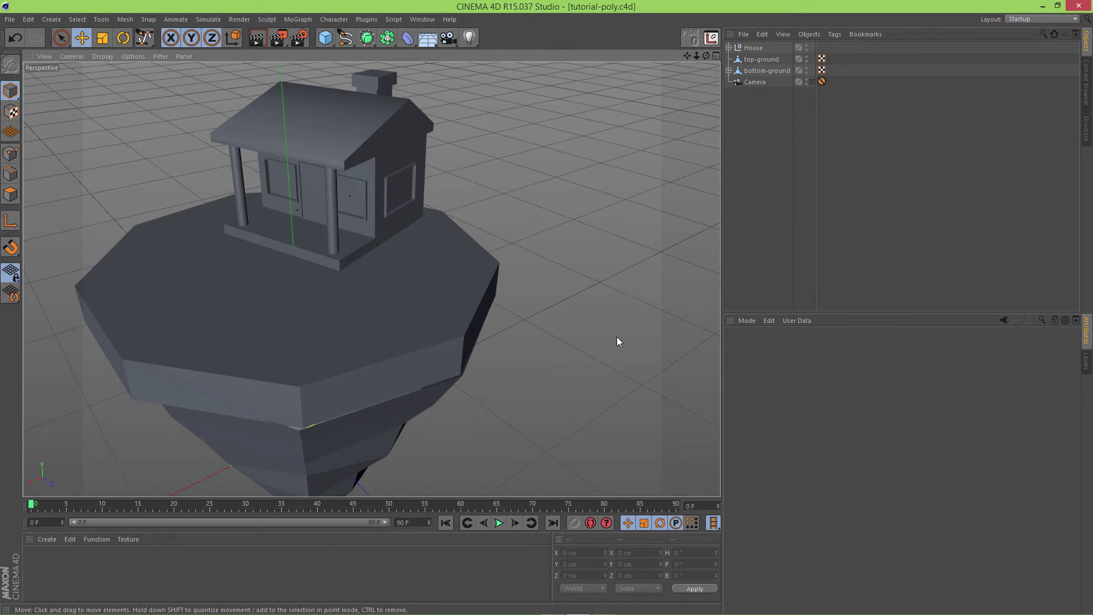
# In the top view, draw an open four-point Bezier spline about 33 by 114 cm, curving from the porch to the island's edge.
pyautogui.press('F2')
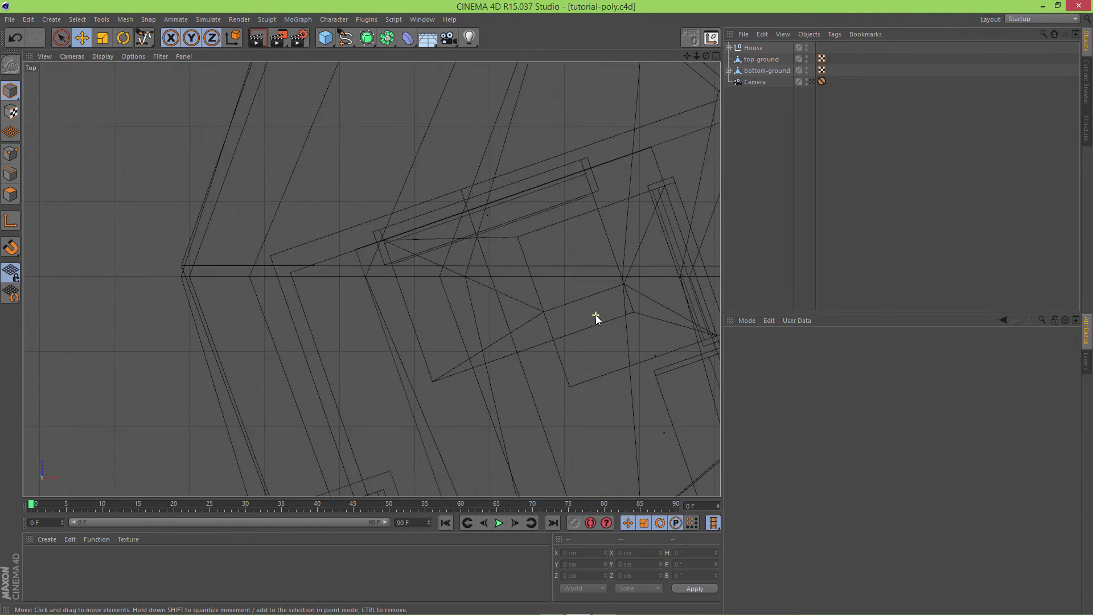
pyautogui.scroll(-5, 596, 316)
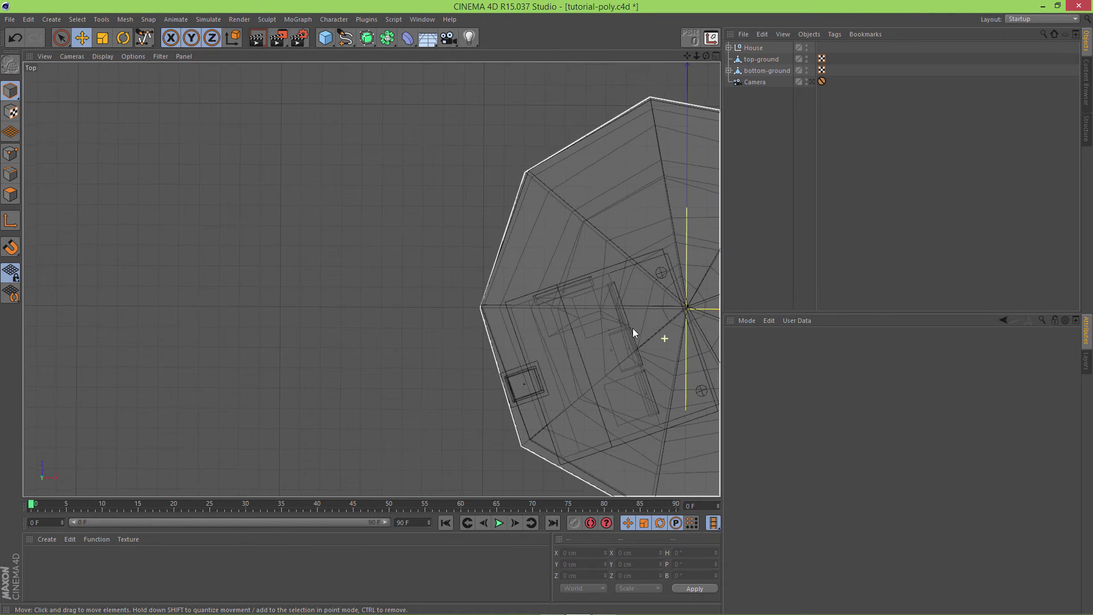
pyautogui.keyDown('alt'); pyautogui.moveTo(633, 328); pyautogui.dragTo(603, 329); pyautogui.keyUp('alt')
pyautogui.keyDown('alt'); pyautogui.moveTo(618, 343); pyautogui.dragTo(457, 214, button='middle'); pyautogui.keyUp('alt')
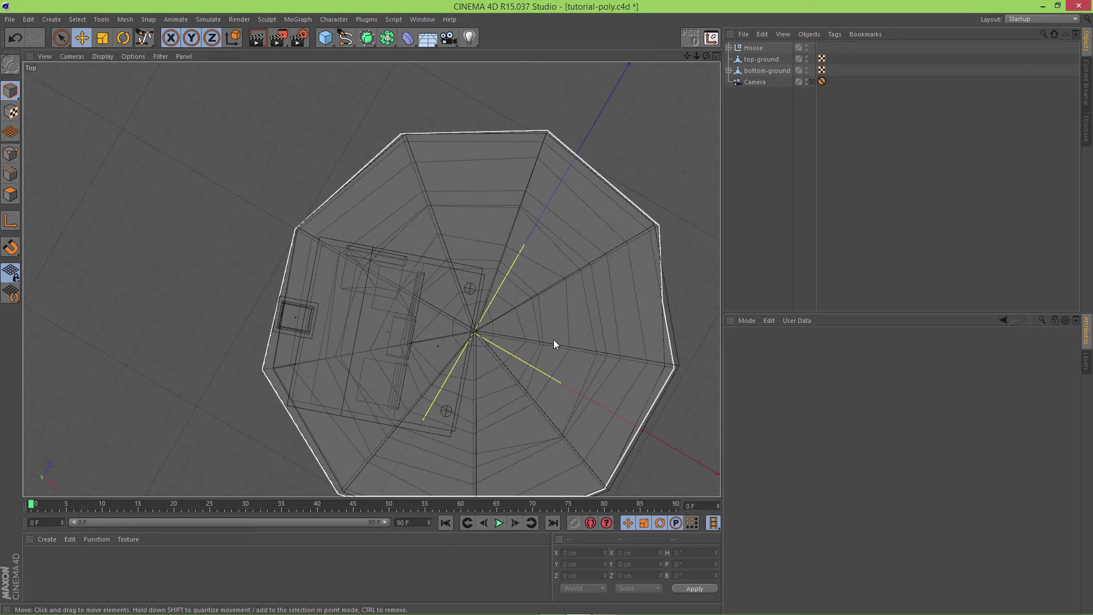
pyautogui.keyDown('alt'); pyautogui.moveTo(554, 339); pyautogui.dragTo(447, 348); pyautogui.keyUp('alt')
pyautogui.keyDown('alt'); pyautogui.moveTo(494, 305); pyautogui.dragTo(431, 234, button='middle'); pyautogui.keyUp('alt')
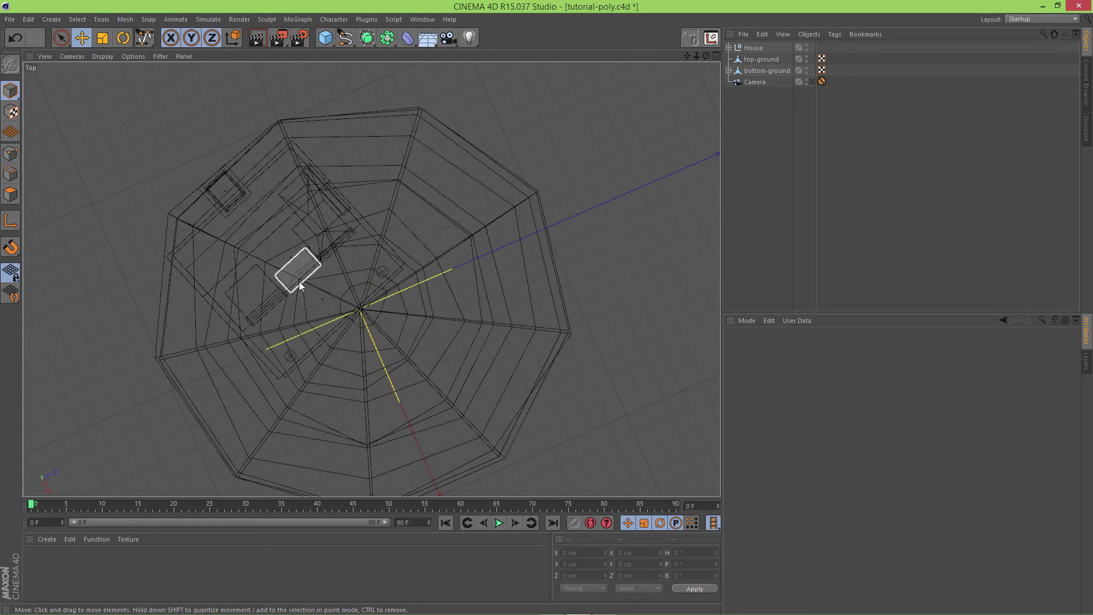
pyautogui.keyDown('alt'); pyautogui.moveTo(500, 311); pyautogui.dragTo(324, 310); pyautogui.keyUp('alt')
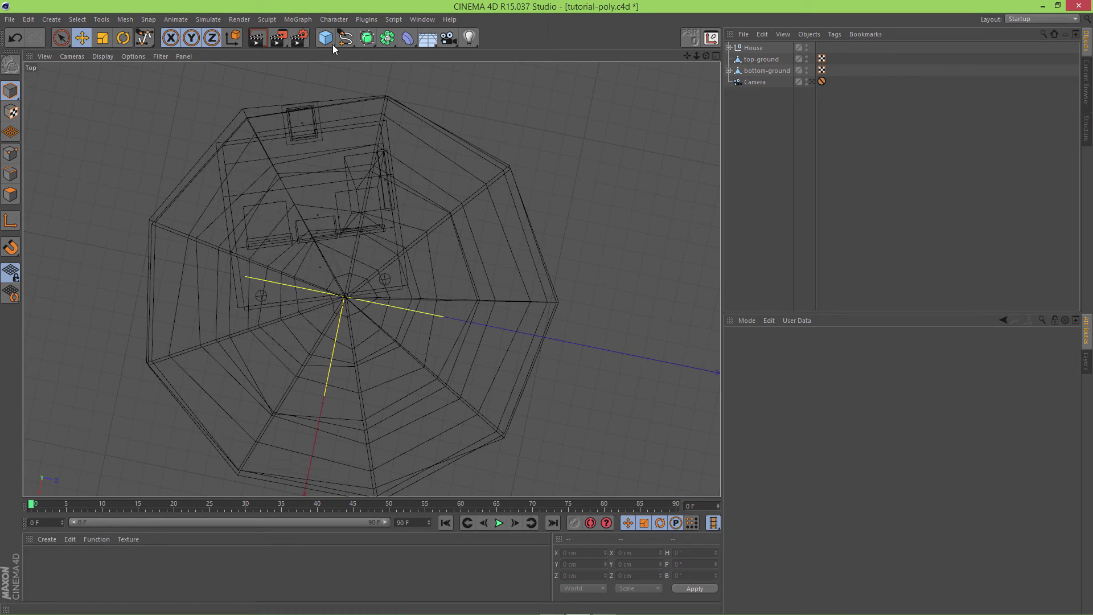
pyautogui.click(345, 38)
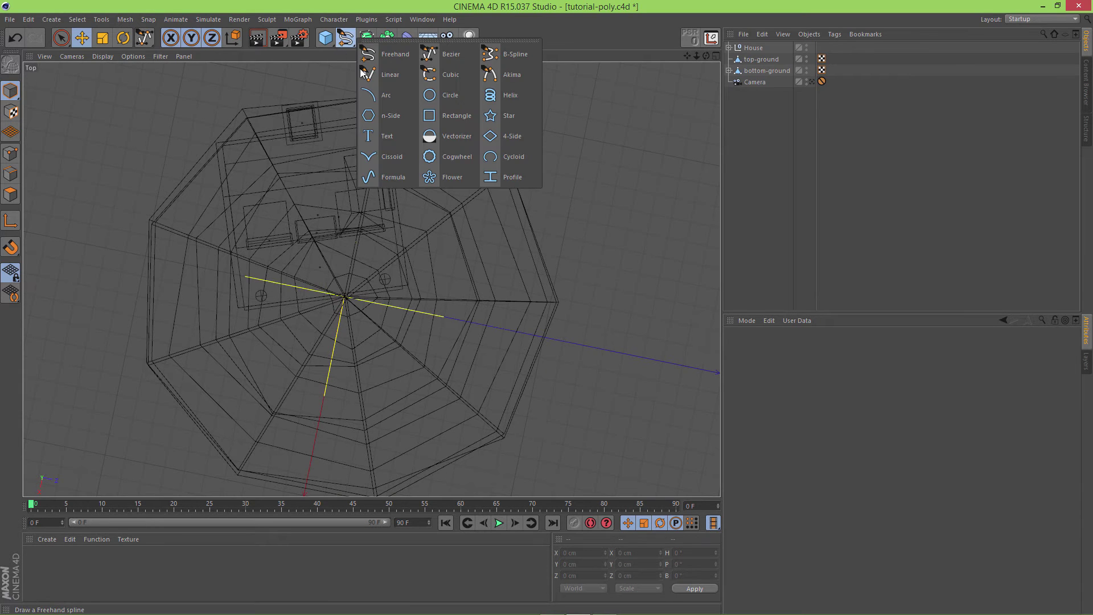
pyautogui.click(437, 57)
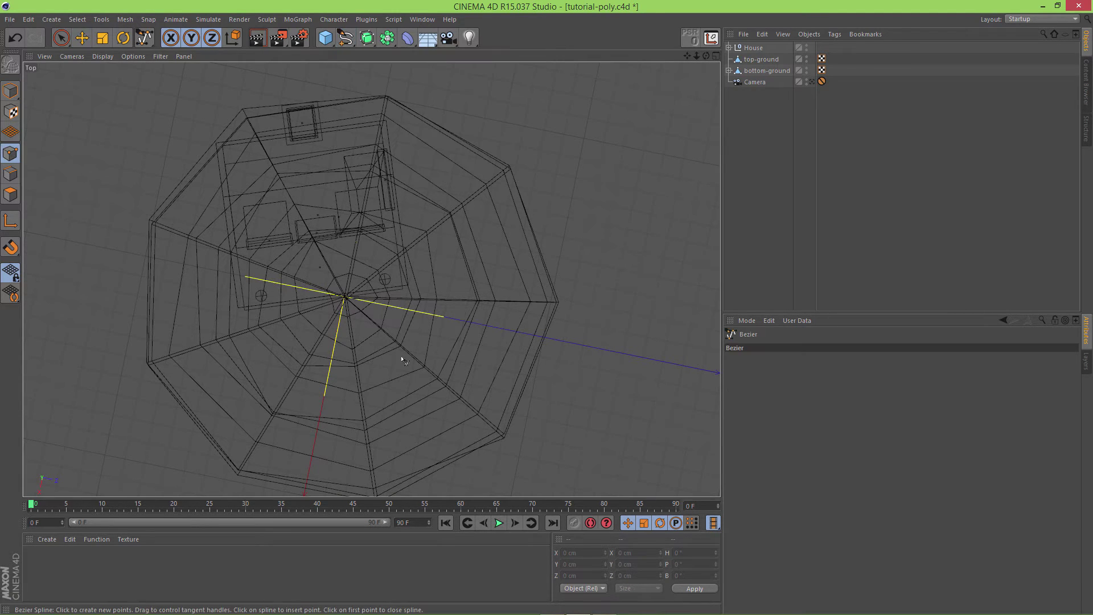
pyautogui.click(317, 298)
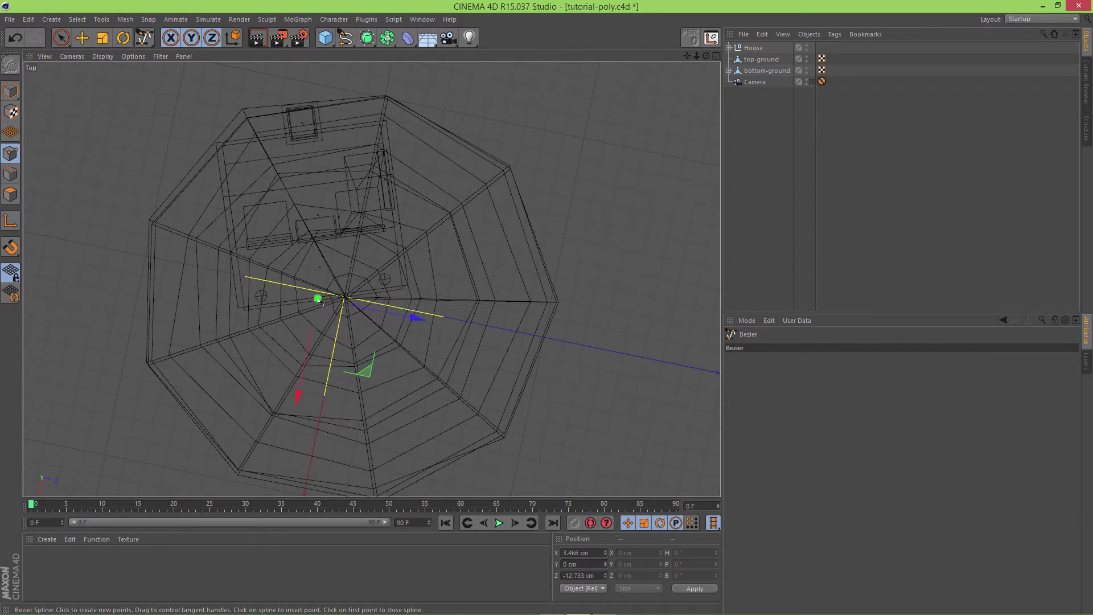
pyautogui.moveTo(398, 364); pyautogui.dragTo(526, 362)
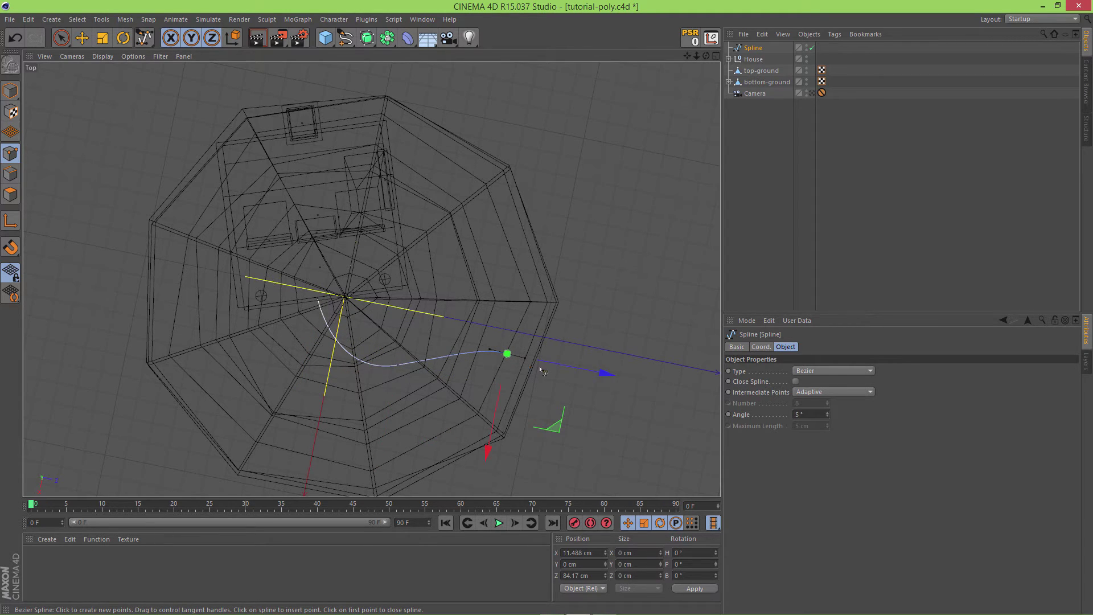
pyautogui.click(540, 364)
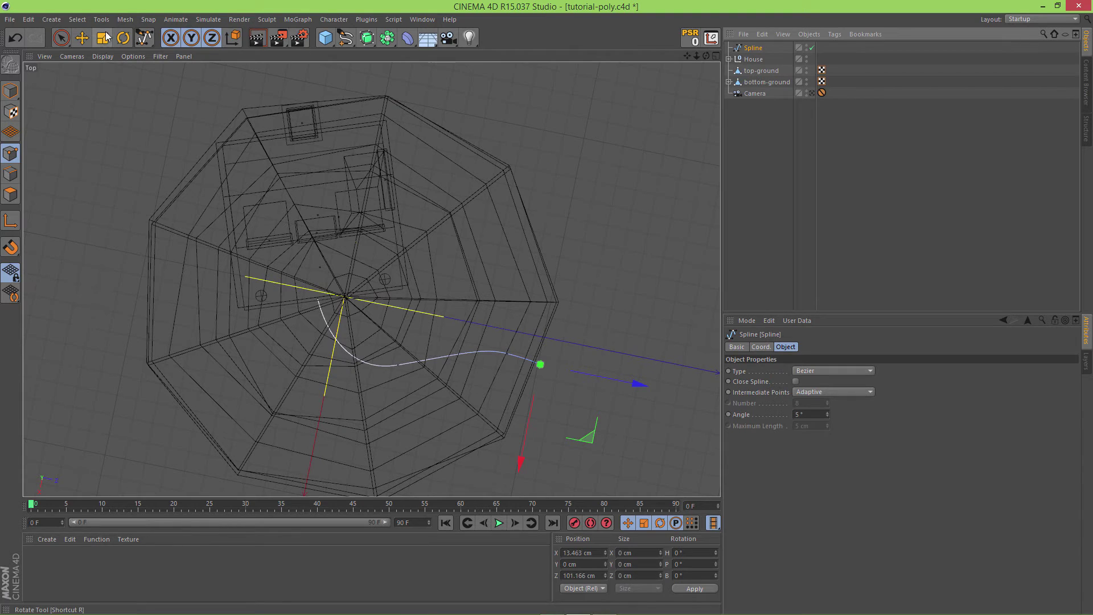
# Try rounding the path spline with 10 points of type B-Spline, and undo the rounding.
pyautogui.click(130, 20)
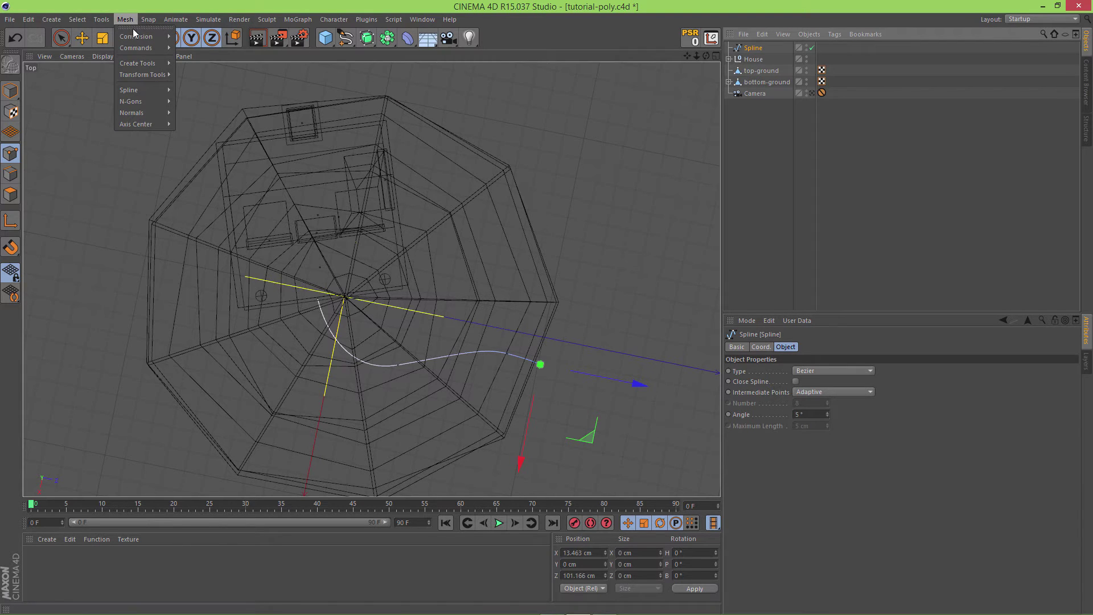
pyautogui.moveTo(156, 89)
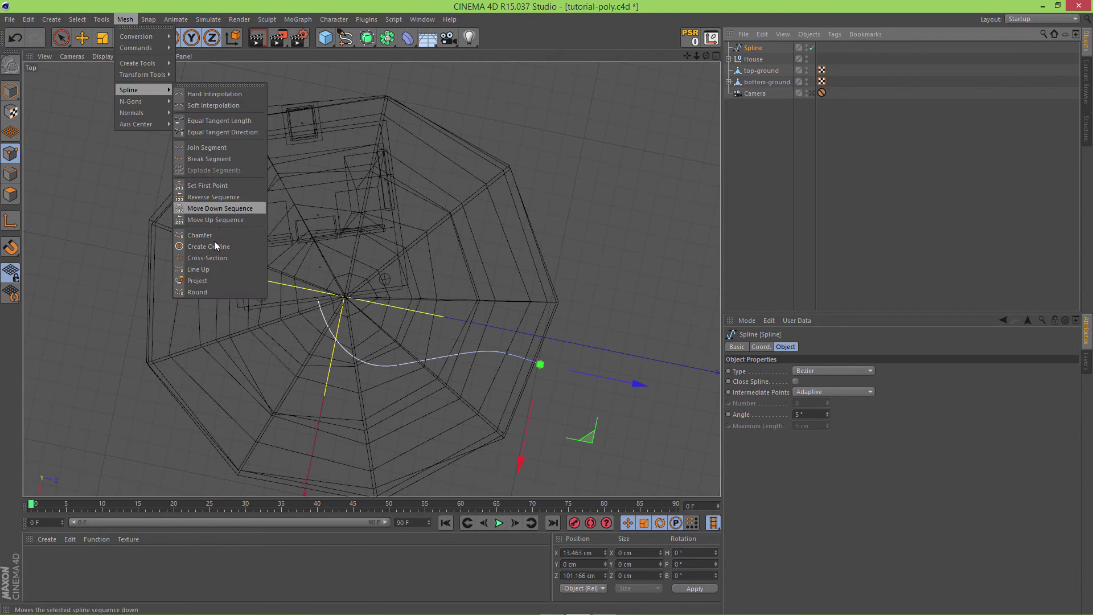
pyautogui.click(202, 292)
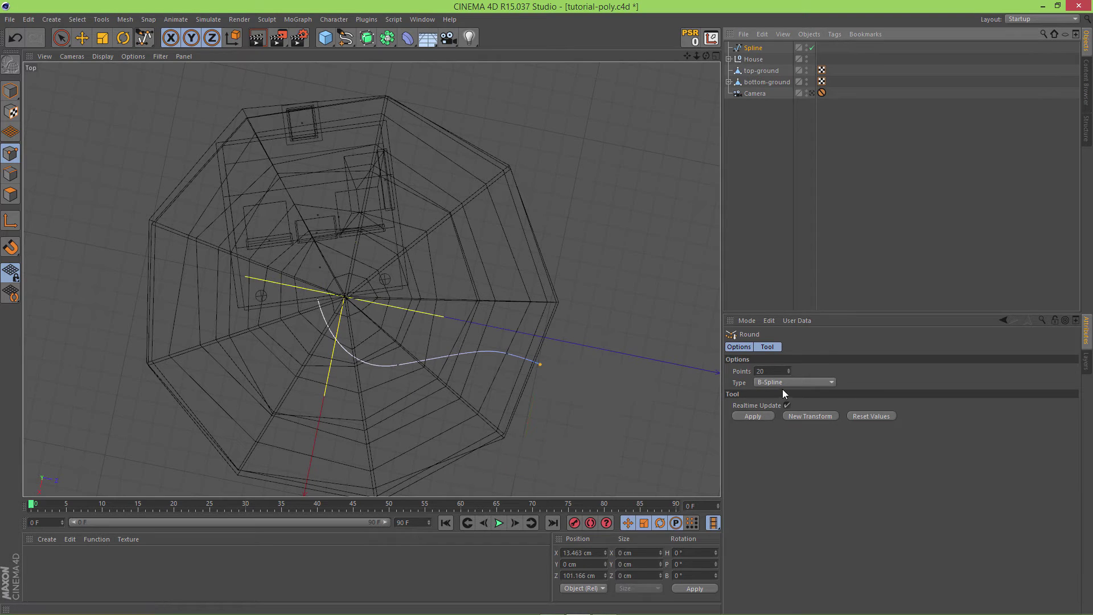
pyautogui.click(753, 49)
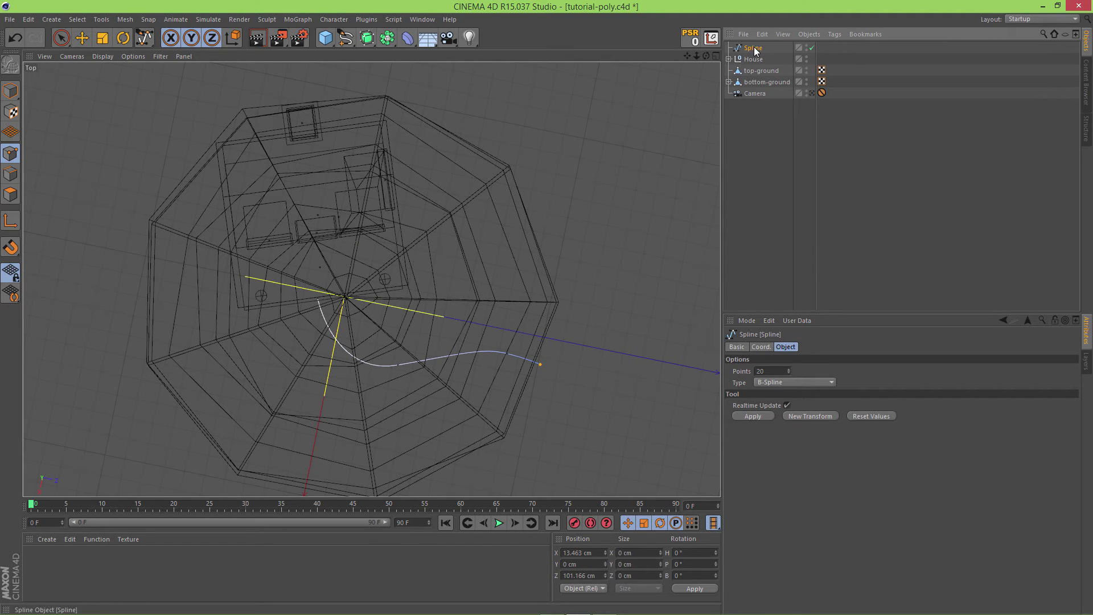
pyautogui.click(575, 312)
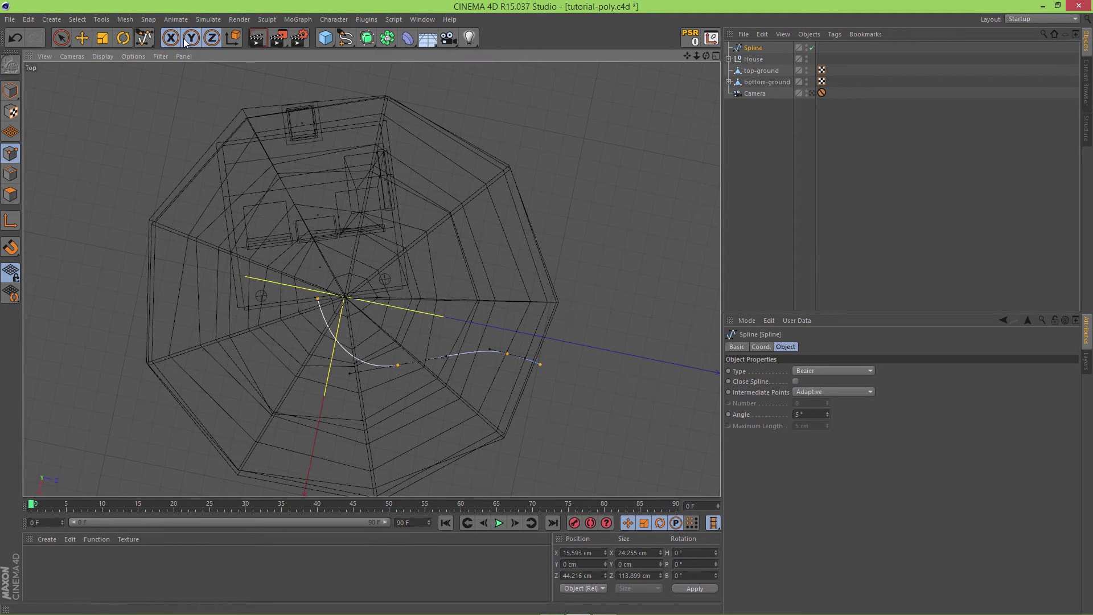
pyautogui.moveTo(142, 45); pyautogui.dragTo(202, 78)
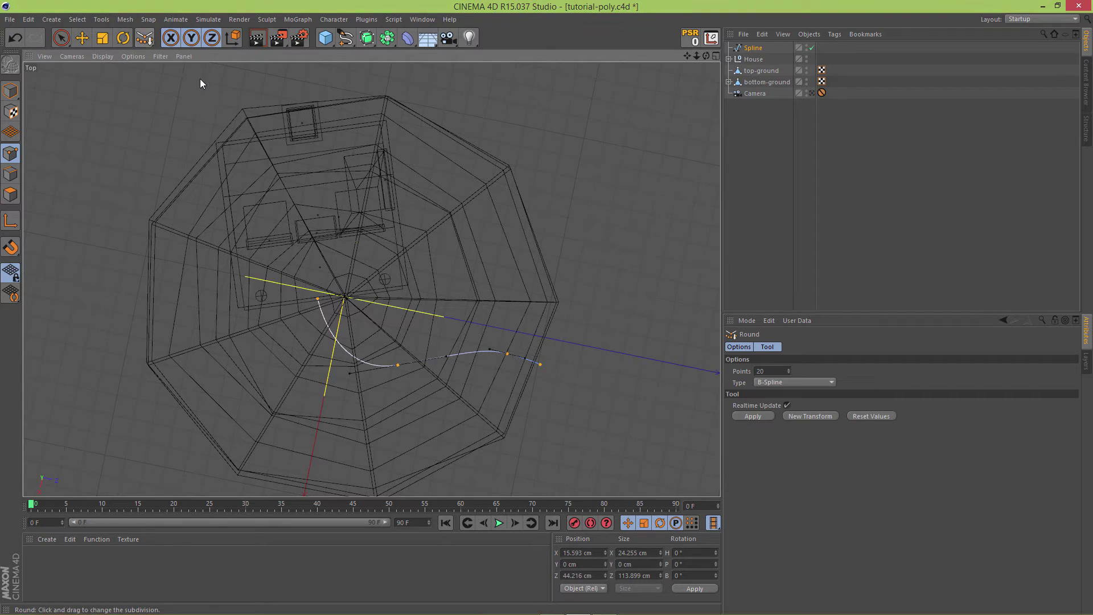
pyautogui.click(788, 369)
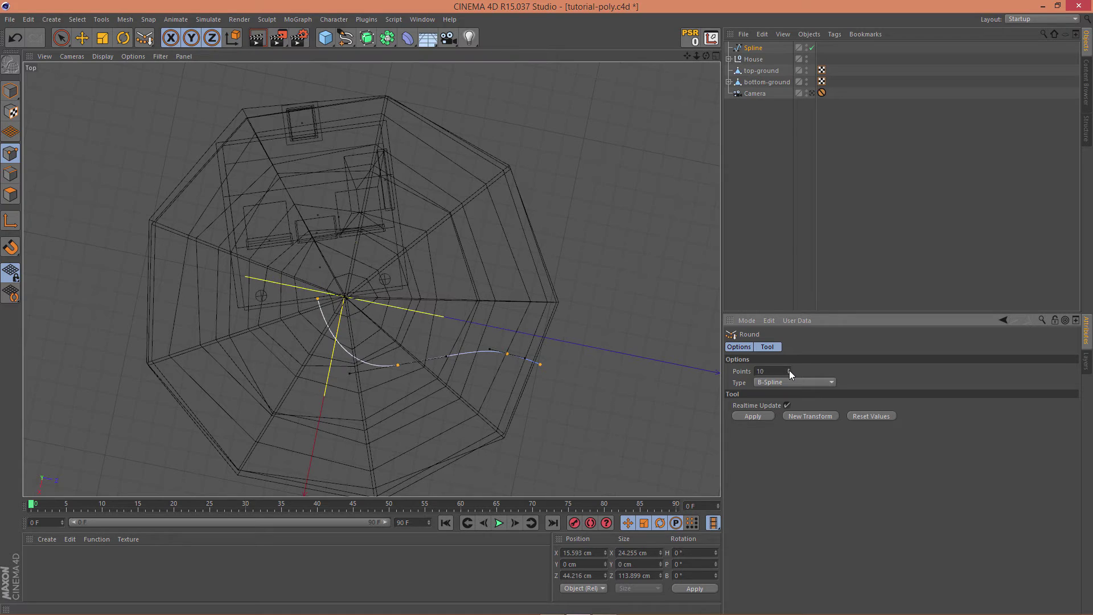
pyautogui.click(762, 420)
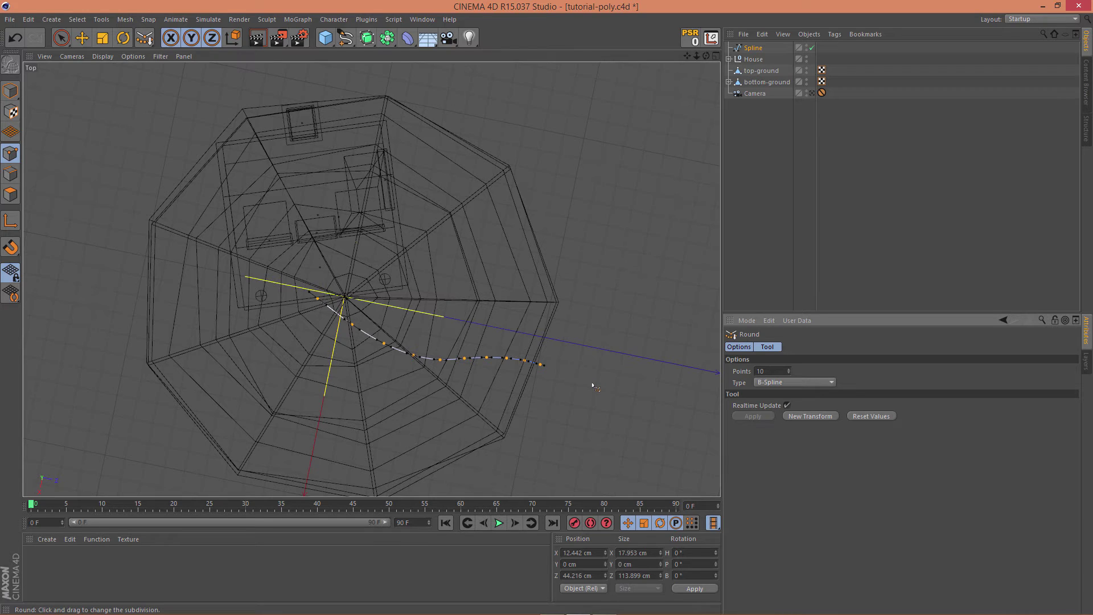
pyautogui.hotkey('ctrl', 'z')
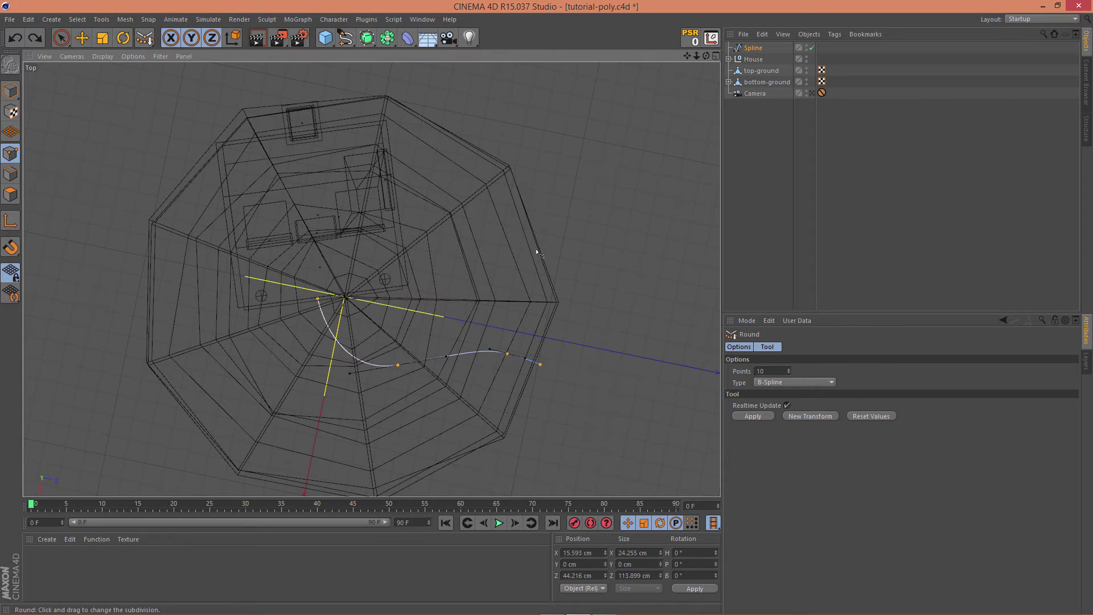
# Raise the whole path spline in the perspective view to about Y 119 cm, onto the island's top surface.
pyautogui.click(753, 48)
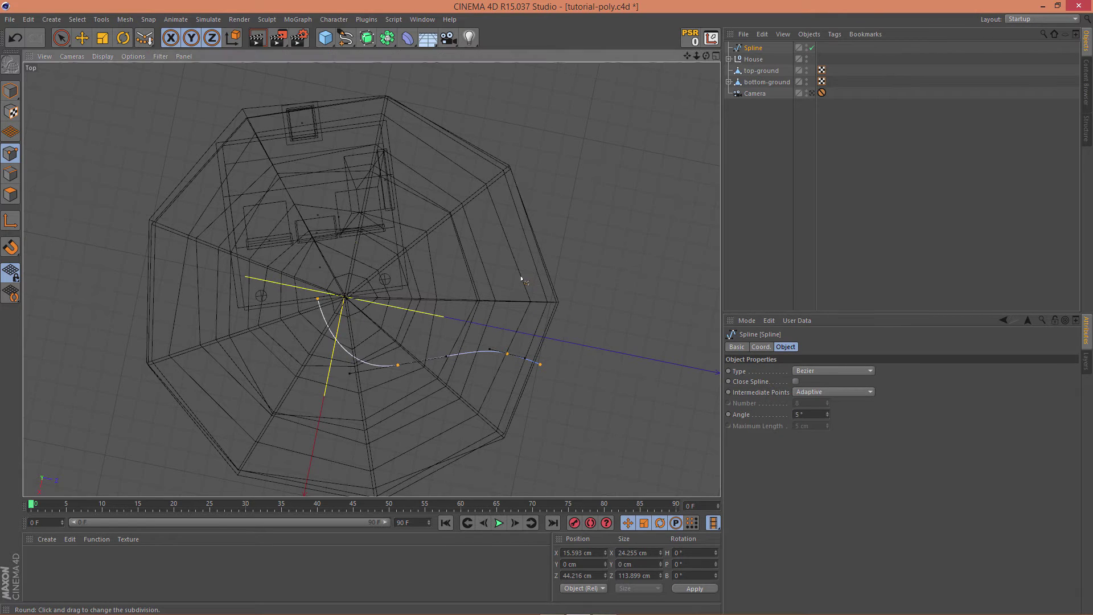
pyautogui.press('F1')
pyautogui.click(10, 90)
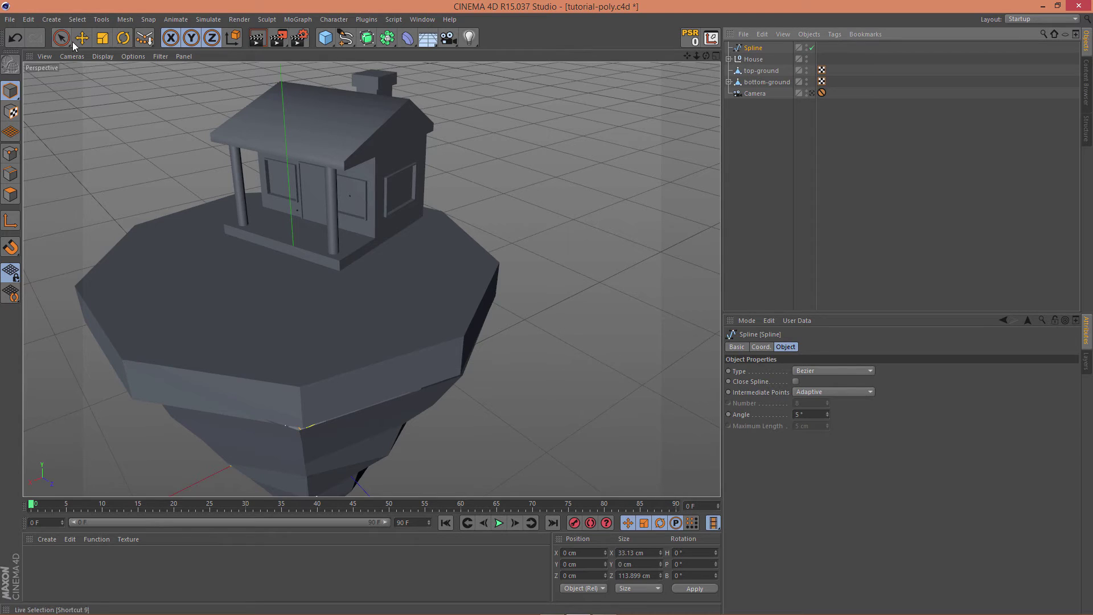
pyautogui.press('e')
pyautogui.moveTo(303, 346); pyautogui.dragTo(253, 171)
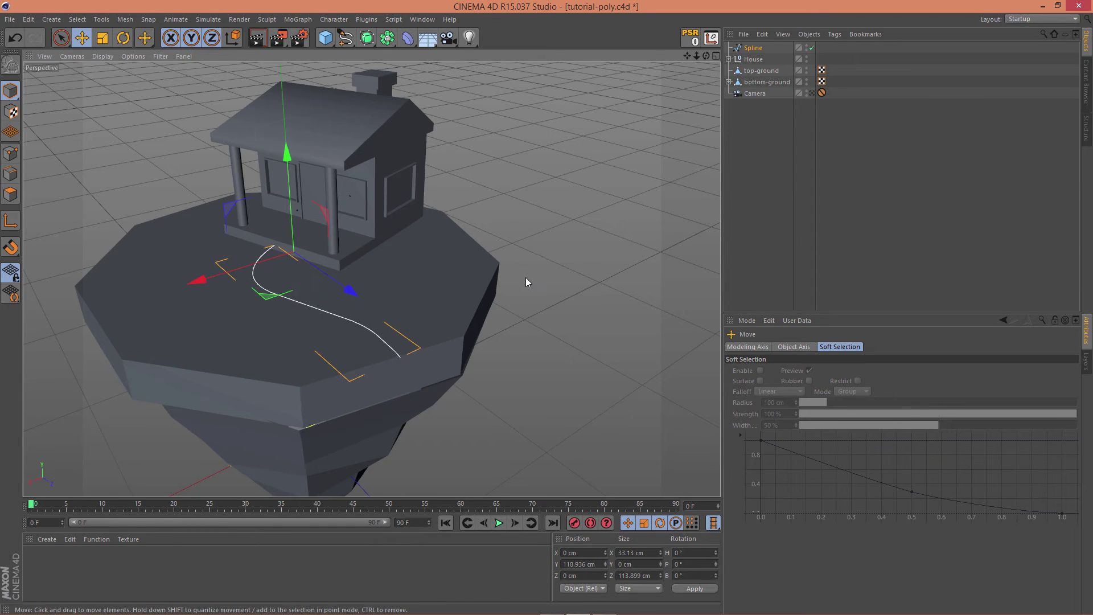
# Add a cube, shrink it to about 35 x 51 x 35 cm, and raise it to about Y 115 cm at the porch front.
pyautogui.click(325, 37)
pyautogui.click(356, 72)
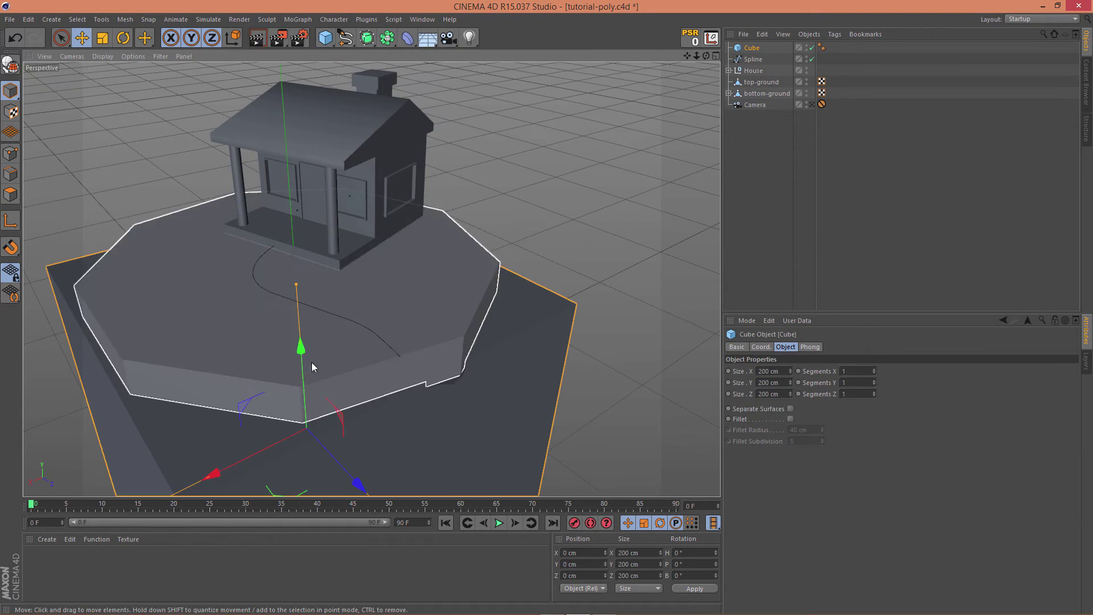
pyautogui.moveTo(300, 344); pyautogui.dragTo(310, 307)
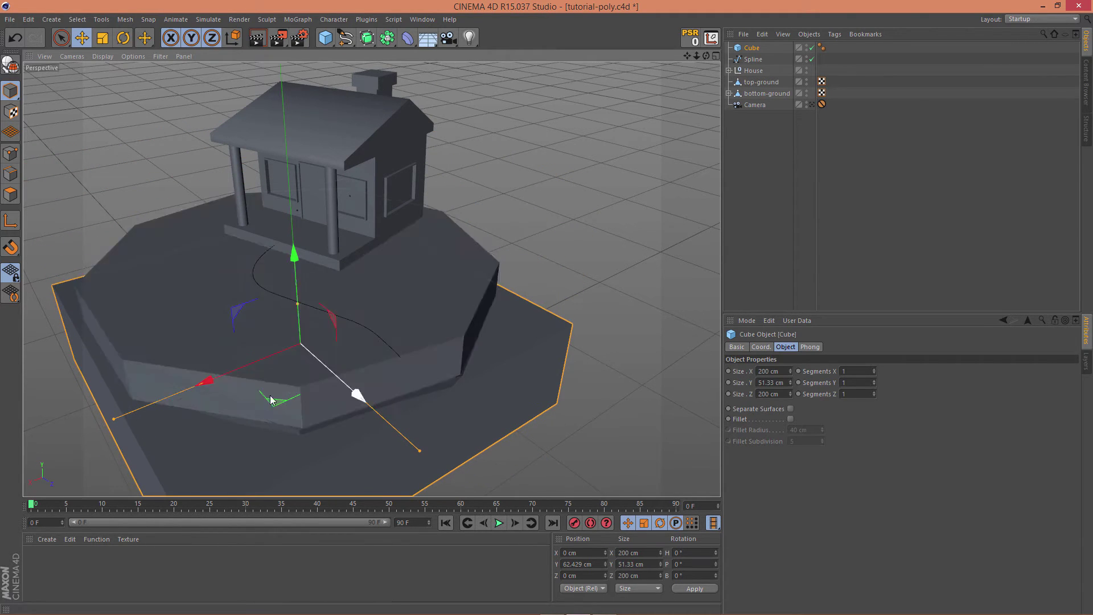
pyautogui.moveTo(115, 419); pyautogui.dragTo(233, 375)
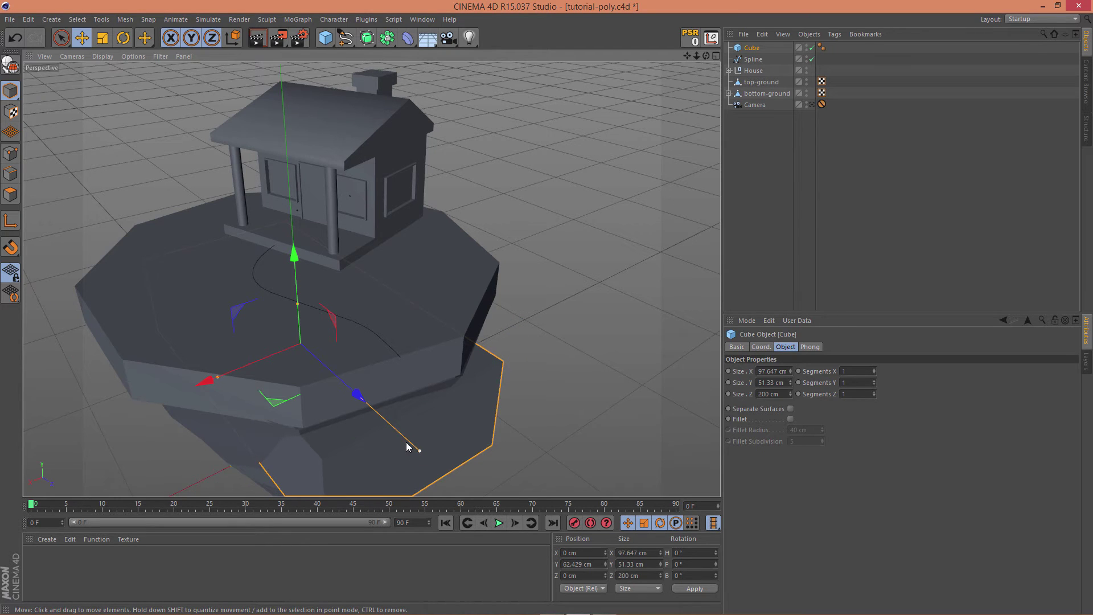
pyautogui.moveTo(407, 446); pyautogui.dragTo(317, 366)
pyautogui.moveTo(293, 248); pyautogui.dragTo(268, 158)
pyautogui.moveTo(204, 286); pyautogui.dragTo(309, 276)
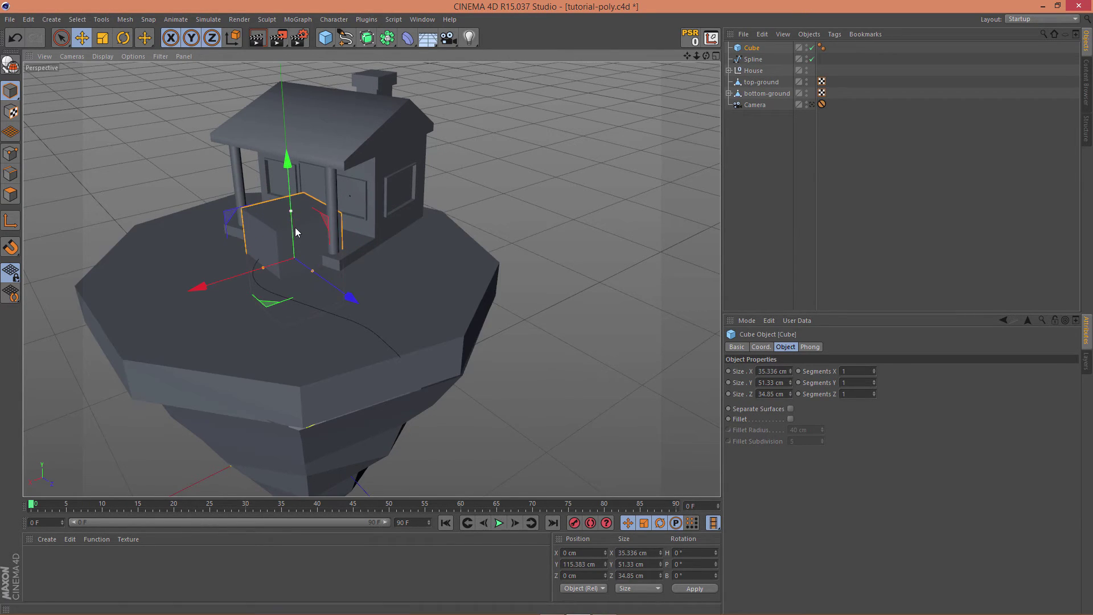
# Flatten the cube to about 5.4 cm high, shorten it to about 28 cm in Z, and raise it to about Y 126.5 cm.
pyautogui.moveTo(296, 228); pyautogui.dragTo(301, 257)
pyautogui.moveTo(291, 171); pyautogui.dragTo(282, 145)
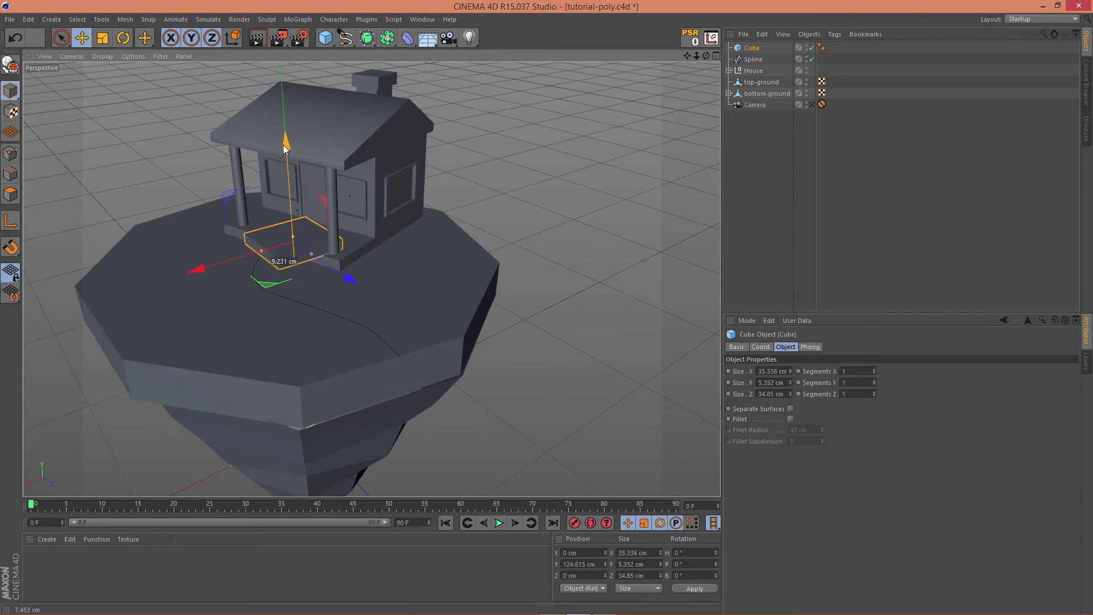
pyautogui.moveTo(358, 282)
pyautogui.keyDown('alt'); pyautogui.mouseDown()
pyautogui.moveTo(385, 263)
pyautogui.moveTo(285, 229)
pyautogui.moveTo(256, 312)
pyautogui.moveTo(343, 365)
pyautogui.moveTo(307, 245)
pyautogui.moveTo(268, 237)
pyautogui.moveTo(296, 275)
pyautogui.moveTo(357, 282)
pyautogui.mouseUp(); pyautogui.keyUp('alt')
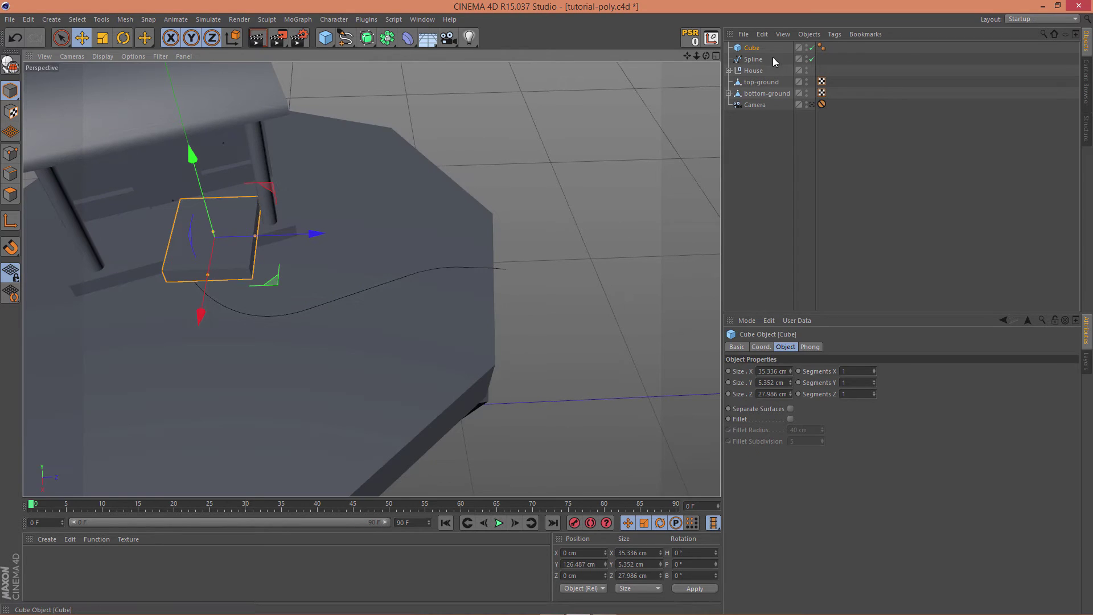
# Give the cube 90 segments in X, Y and Z, and convert it to an editable polygon object.
pyautogui.click(852, 372)
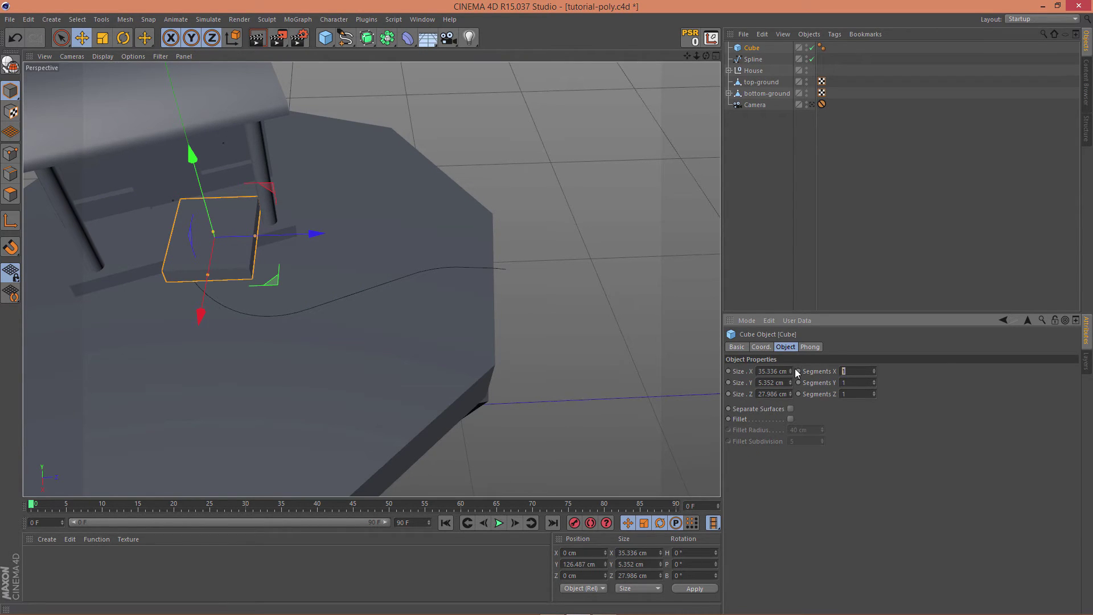
pyautogui.write('90')
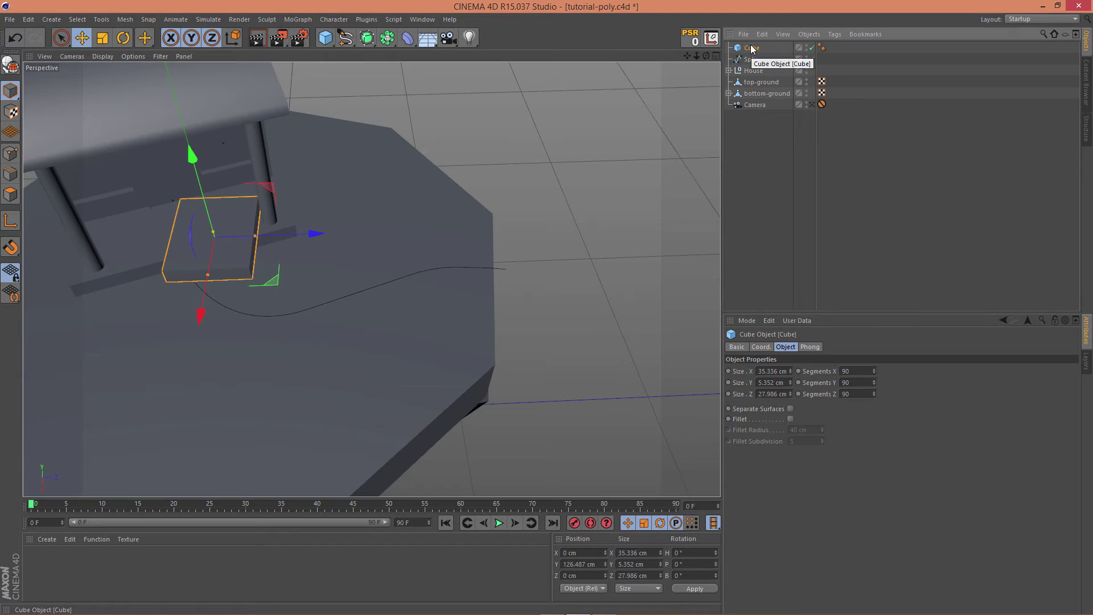
pyautogui.write('c')
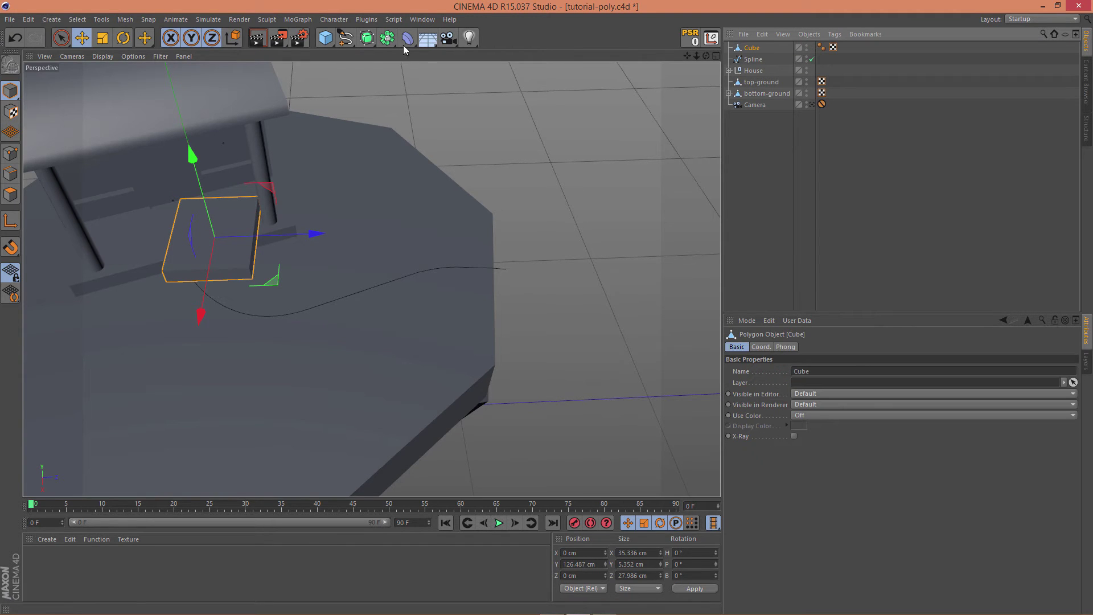
# Add a Spline Wrap deformer as a child of the cube and assign the path spline to it.
pyautogui.click(406, 44)
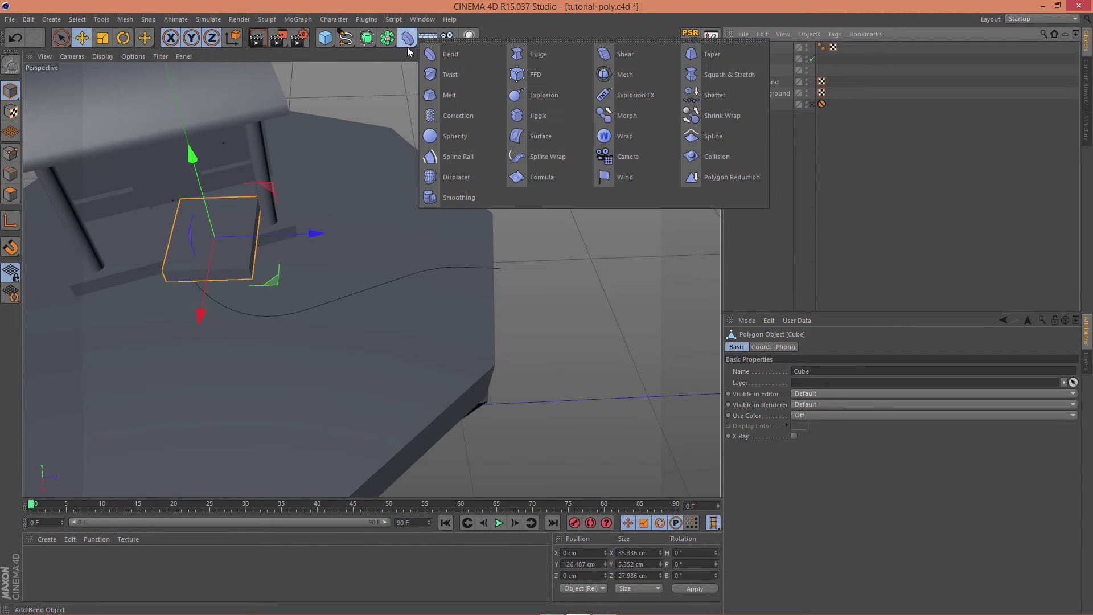
pyautogui.click(568, 159)
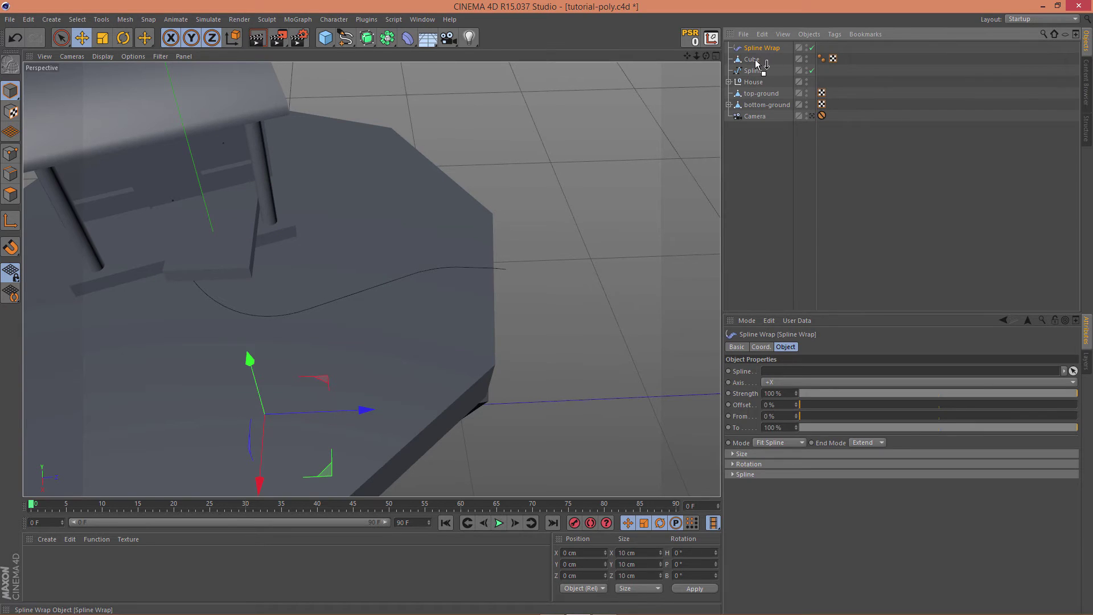
pyautogui.moveTo(755, 63); pyautogui.dragTo(758, 60)
pyautogui.click(1073, 370)
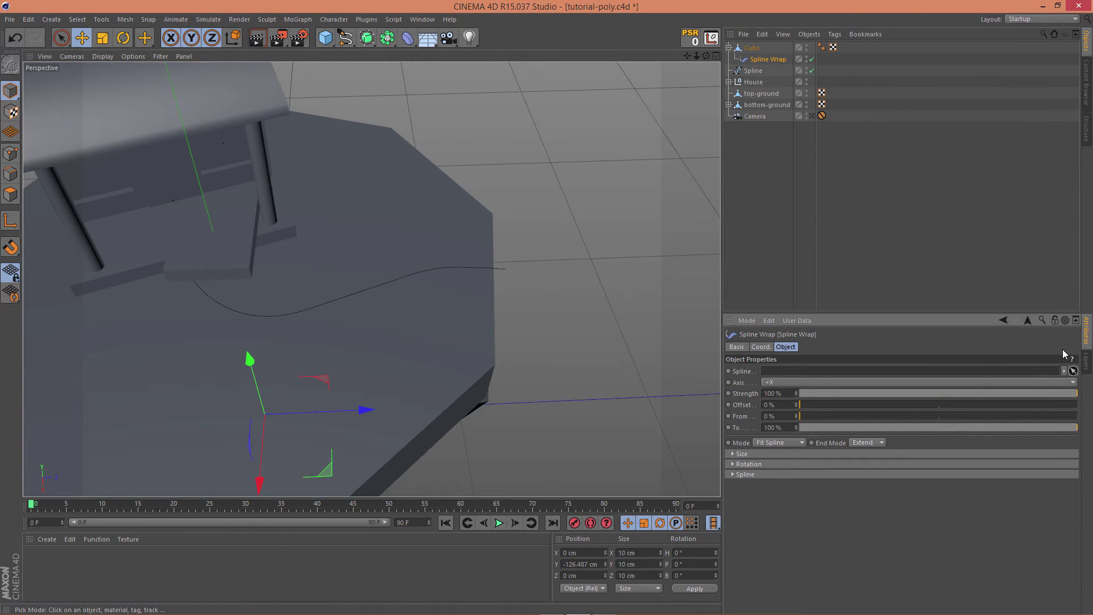
pyautogui.click(755, 73)
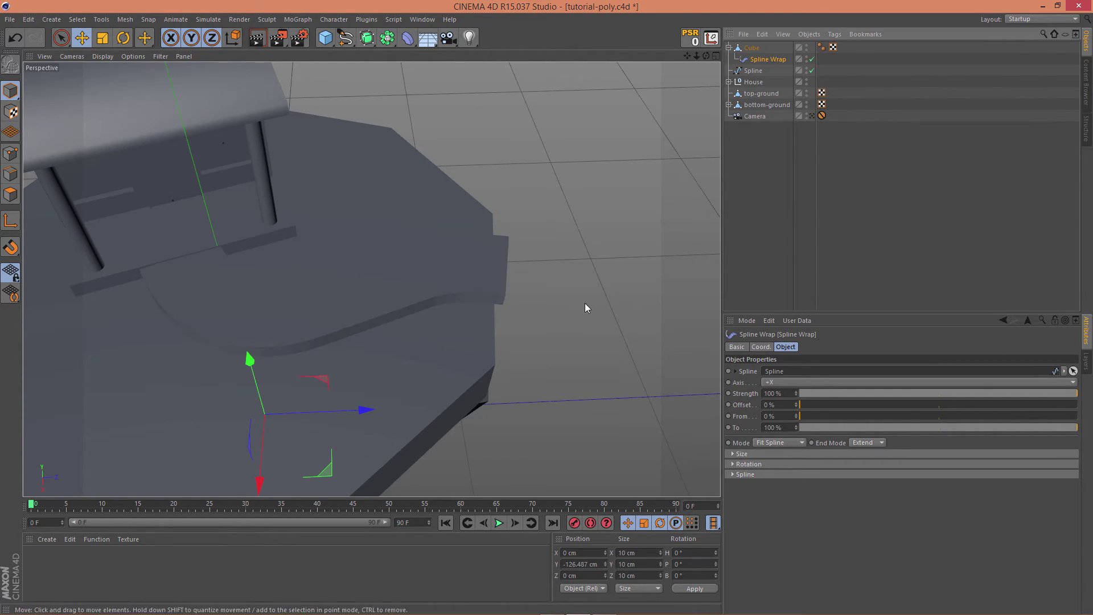
# Add a Displacer deformer and make it a child of the cube, above the Spline Wrap.
pyautogui.keyDown('alt'); pyautogui.moveTo(622, 302); pyautogui.dragTo(760, 141); pyautogui.keyUp('alt')
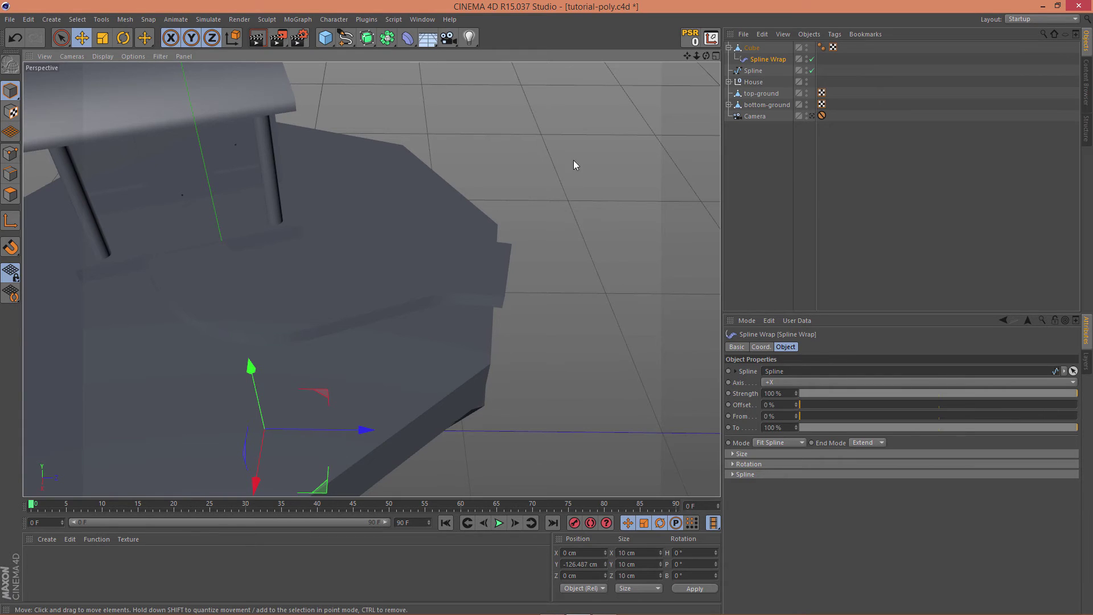
pyautogui.keyDown('alt'); pyautogui.moveTo(574, 162); pyautogui.dragTo(535, 153); pyautogui.keyUp('alt')
pyautogui.keyDown('alt'); pyautogui.moveTo(535, 153); pyautogui.dragTo(512, 73, button='right'); pyautogui.keyUp('alt')
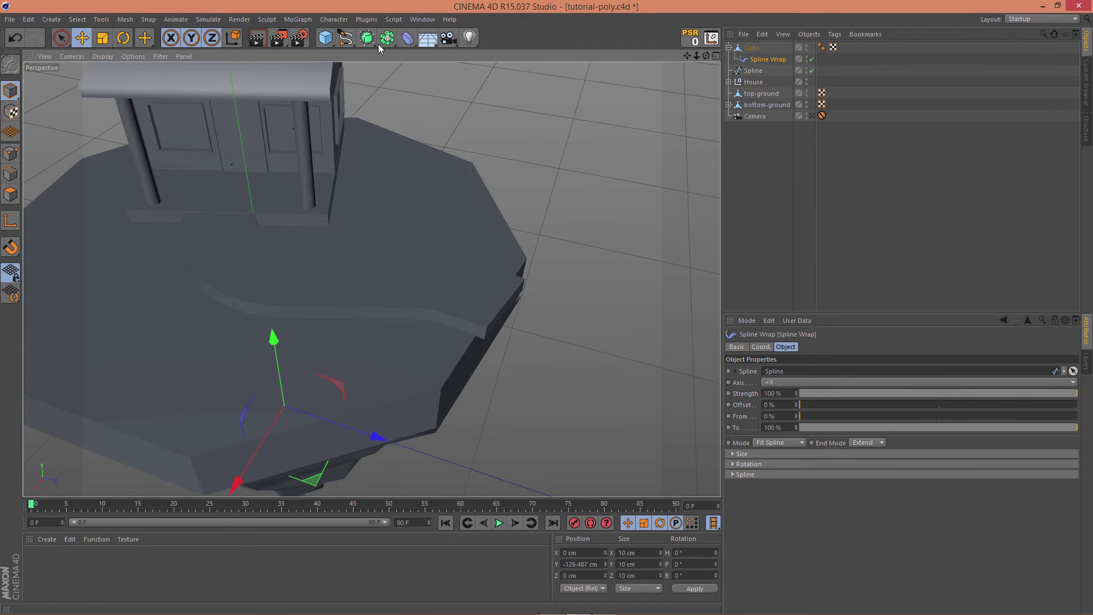
pyautogui.click(403, 45)
pyautogui.click(475, 177)
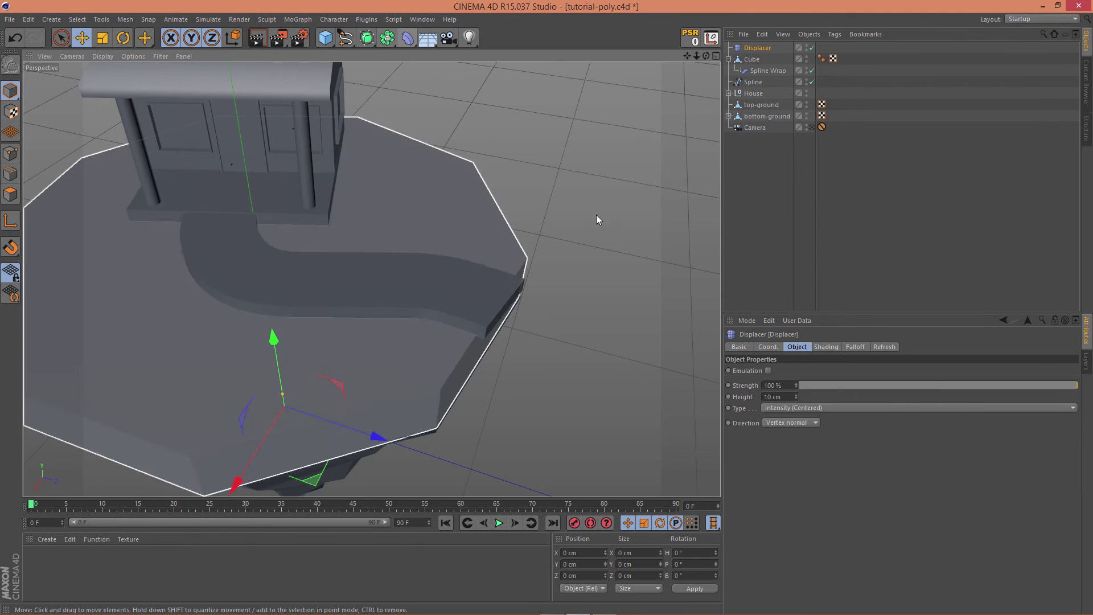
pyautogui.keyDown('alt'); pyautogui.moveTo(524, 188); pyautogui.dragTo(558, 182); pyautogui.keyUp('alt')
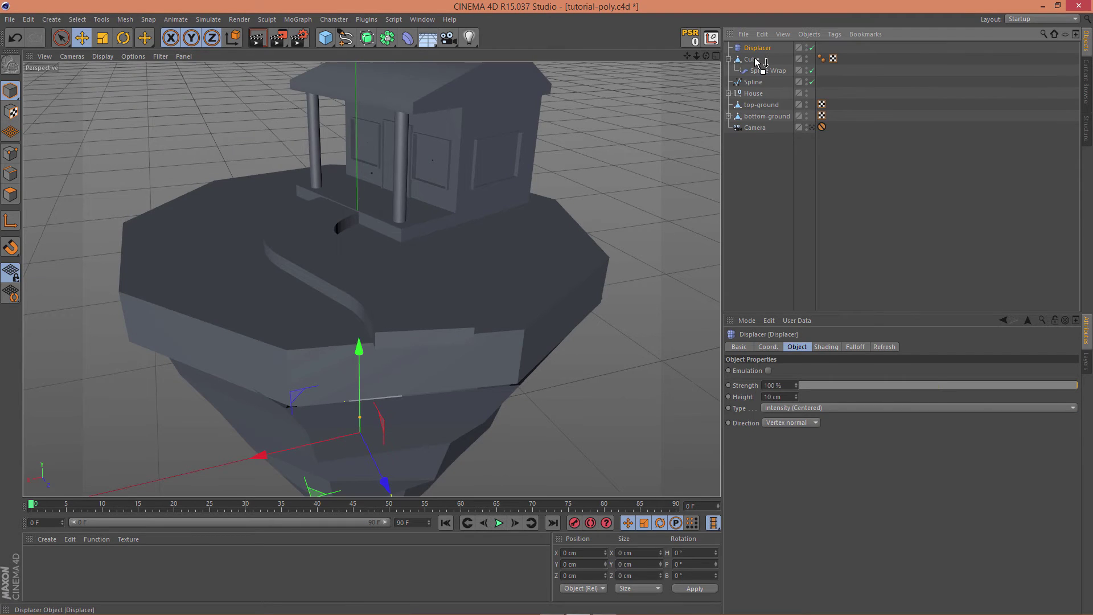
pyautogui.moveTo(757, 48); pyautogui.dragTo(750, 61)
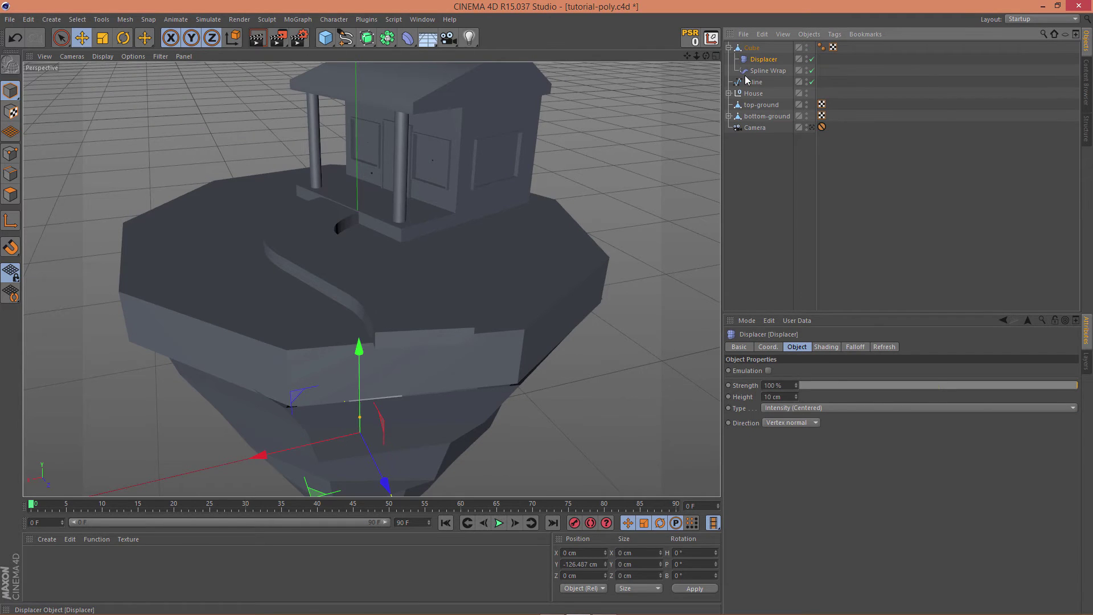
# Assign a Noise shader to the Displacer's shading.
pyautogui.click(823, 347)
pyautogui.click(761, 382)
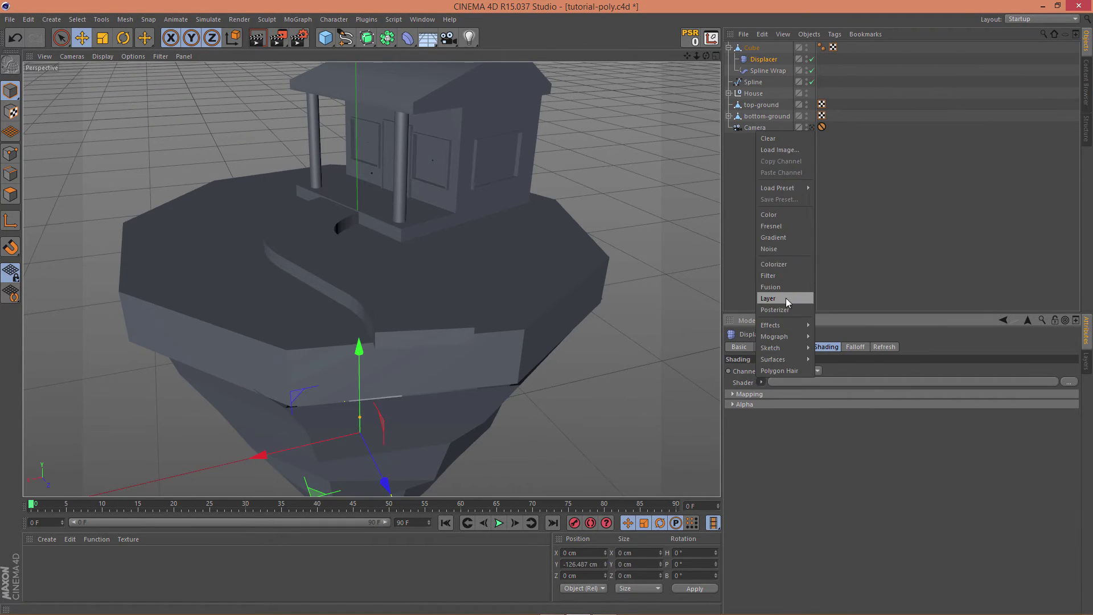
pyautogui.click(780, 249)
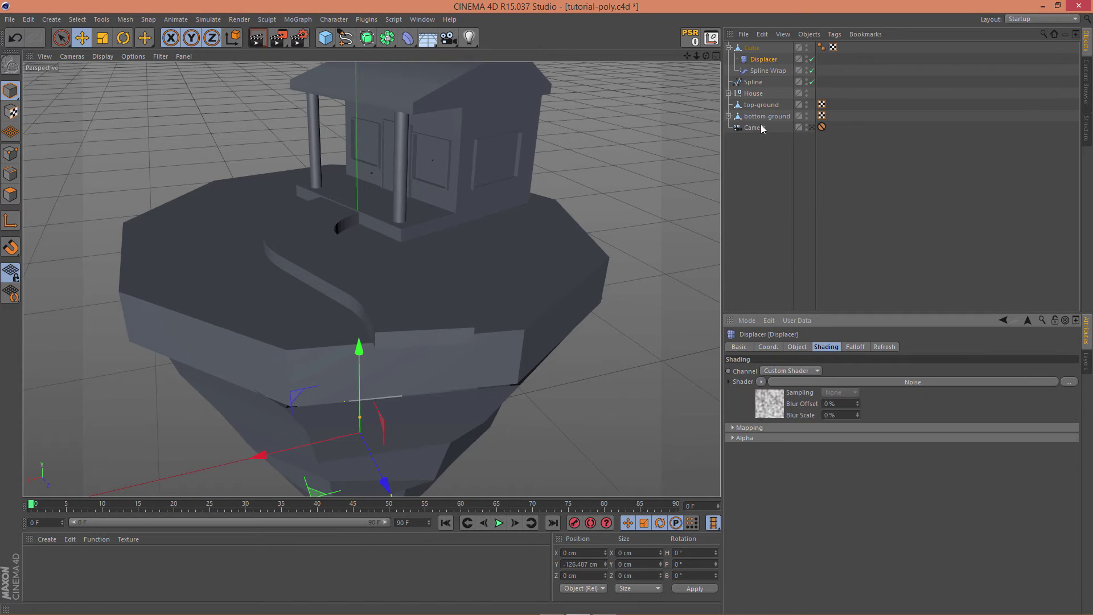
# Set the Displacer's strength to 60% and its height to -1 cm.
pyautogui.click(797, 348)
pyautogui.keyDown('alt'); pyautogui.moveTo(588, 305); pyautogui.dragTo(640, 318); pyautogui.keyUp('alt')
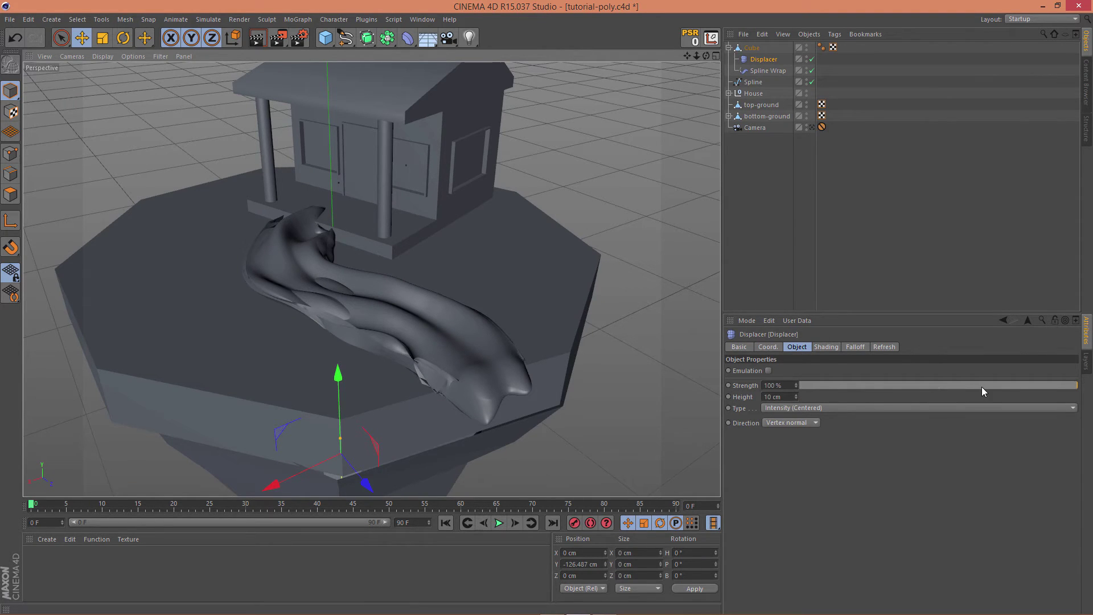
pyautogui.moveTo(982, 387); pyautogui.dragTo(974, 387)
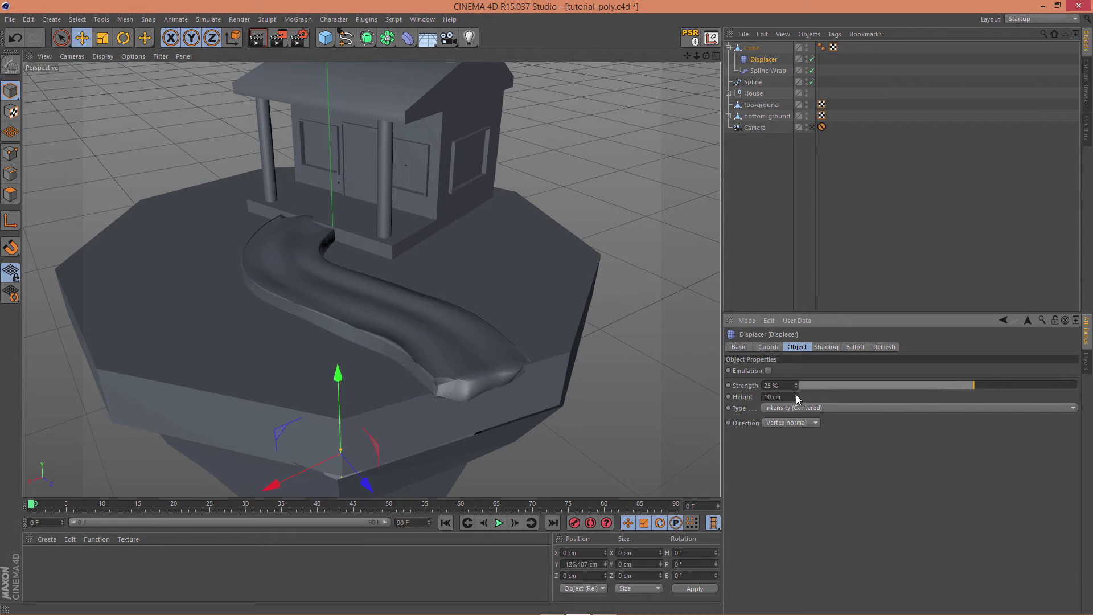
pyautogui.moveTo(796, 396); pyautogui.dragTo(798, 395)
pyautogui.moveTo(1009, 385); pyautogui.dragTo(1021, 384)
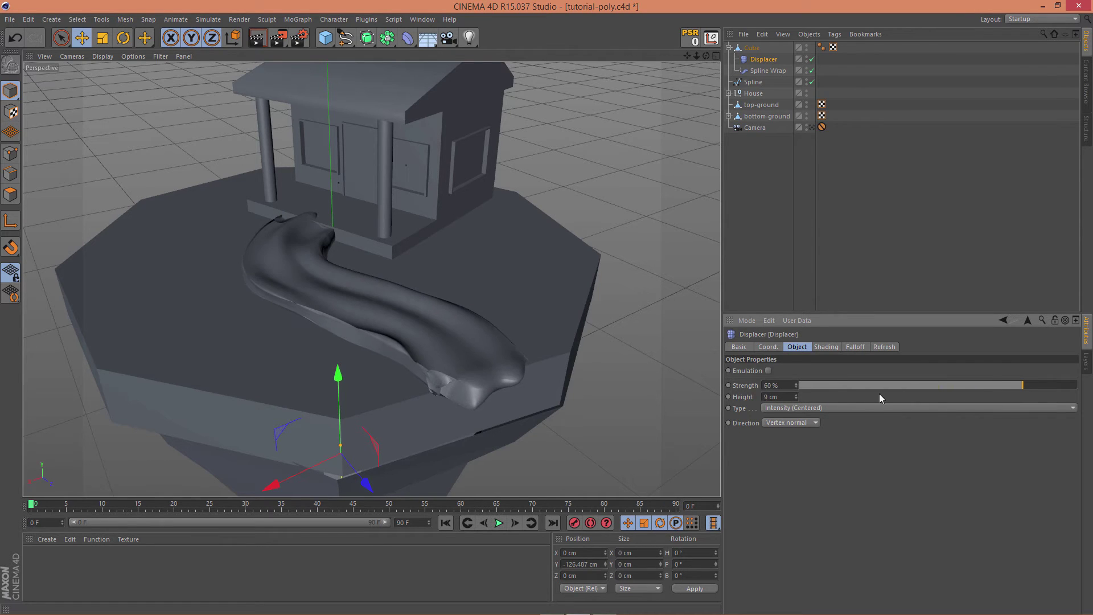
pyautogui.moveTo(797, 396)
pyautogui.mouseDown()
pyautogui.moveTo(798, 378)
pyautogui.moveTo(798, 398)
pyautogui.mouseUp()
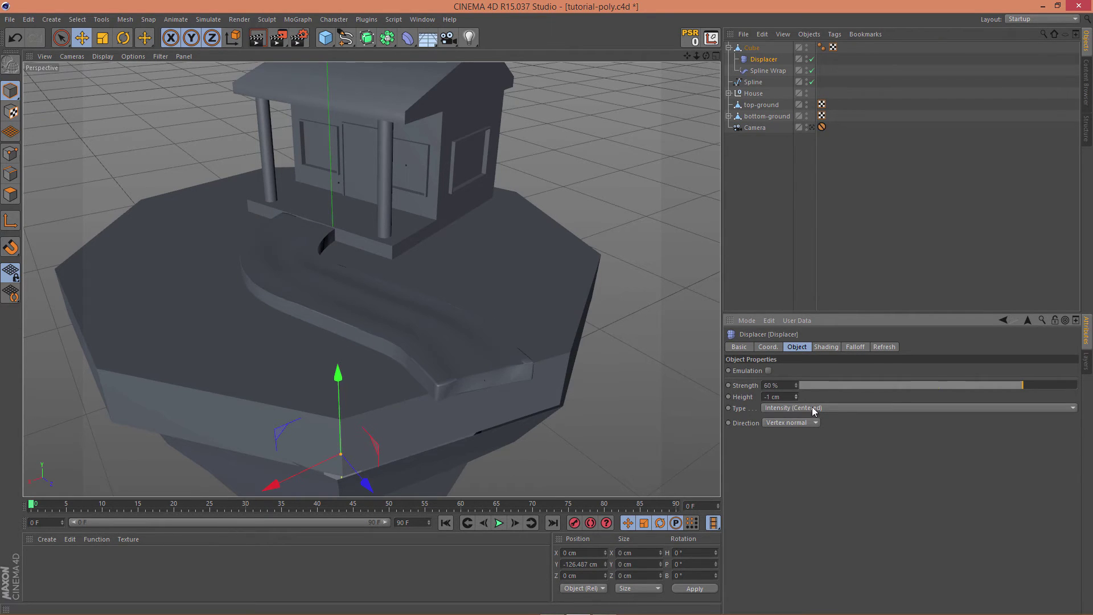
# Switch the Displacer's type to Intensity and set its height to -4 cm.
pyautogui.click(813, 407)
pyautogui.click(807, 420)
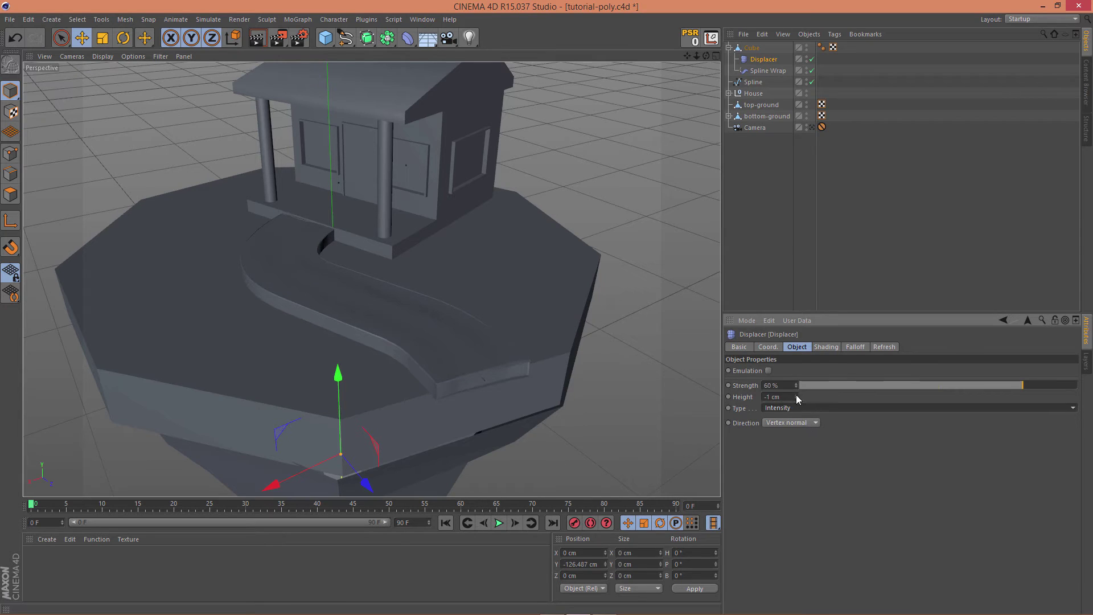
pyautogui.moveTo(797, 395); pyautogui.dragTo(795, 393)
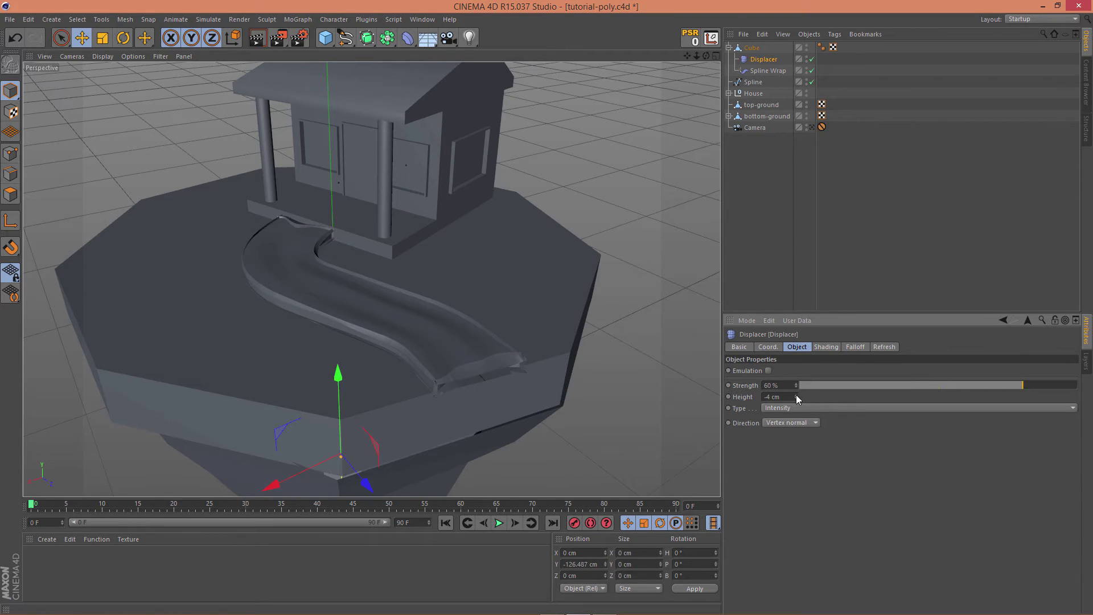
# Open the Displacer's Noise shader and set its Global Scale to 0.1%.
pyautogui.keyDown('alt'); pyautogui.moveTo(594, 254); pyautogui.dragTo(615, 329); pyautogui.keyUp('alt')
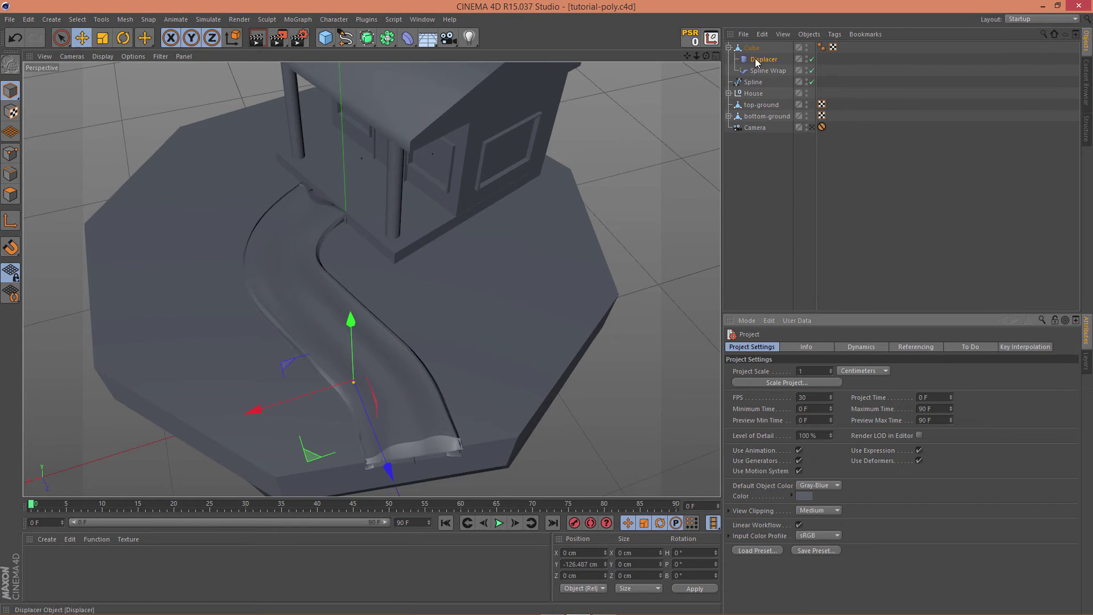
pyautogui.click(825, 346)
pyautogui.click(773, 401)
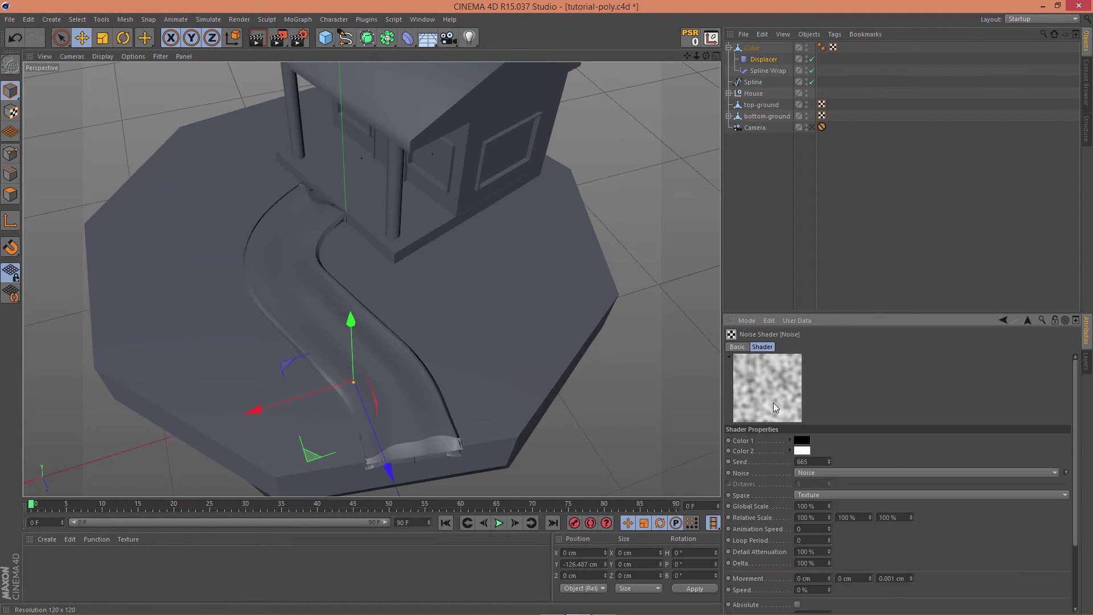
pyautogui.doubleClick(812, 505)
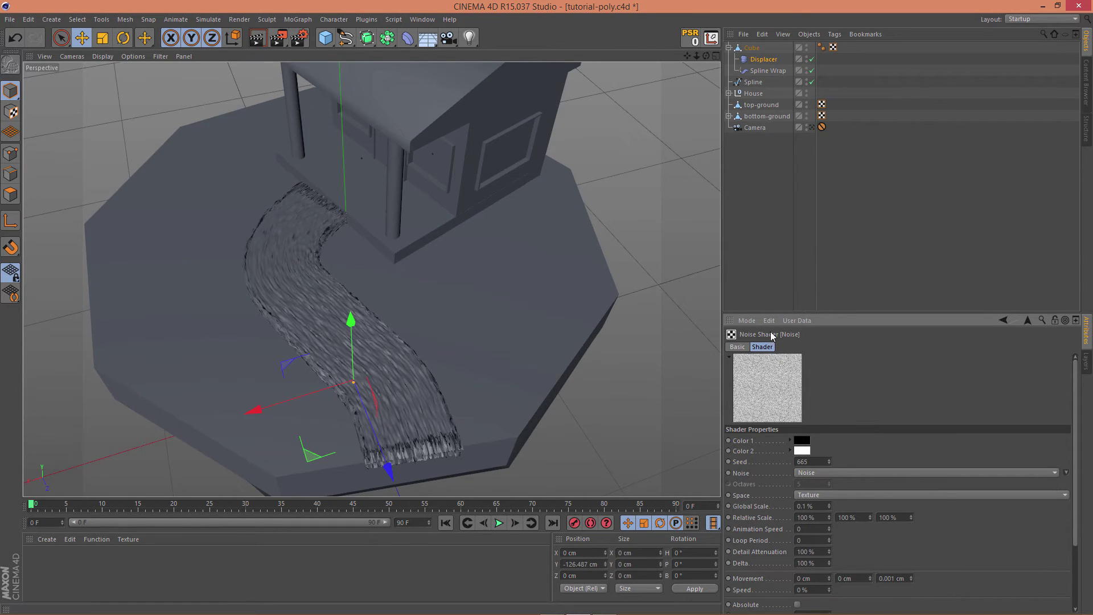
# Set the Displacer's type to Intensity (Centered), with a height of 1 cm and a strength of 100%.
pyautogui.click(760, 60)
pyautogui.click(798, 347)
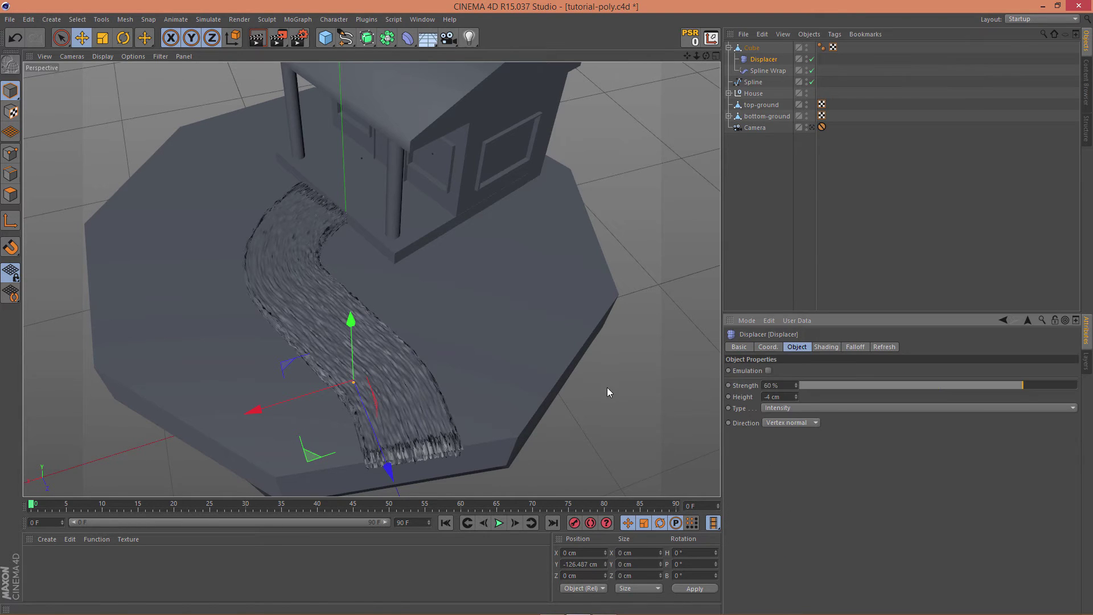
pyautogui.moveTo(600, 388)
pyautogui.keyDown('alt'); pyautogui.mouseDown()
pyautogui.moveTo(630, 354)
pyautogui.moveTo(671, 369)
pyautogui.mouseUp(); pyautogui.keyUp('alt')
pyautogui.click(814, 407)
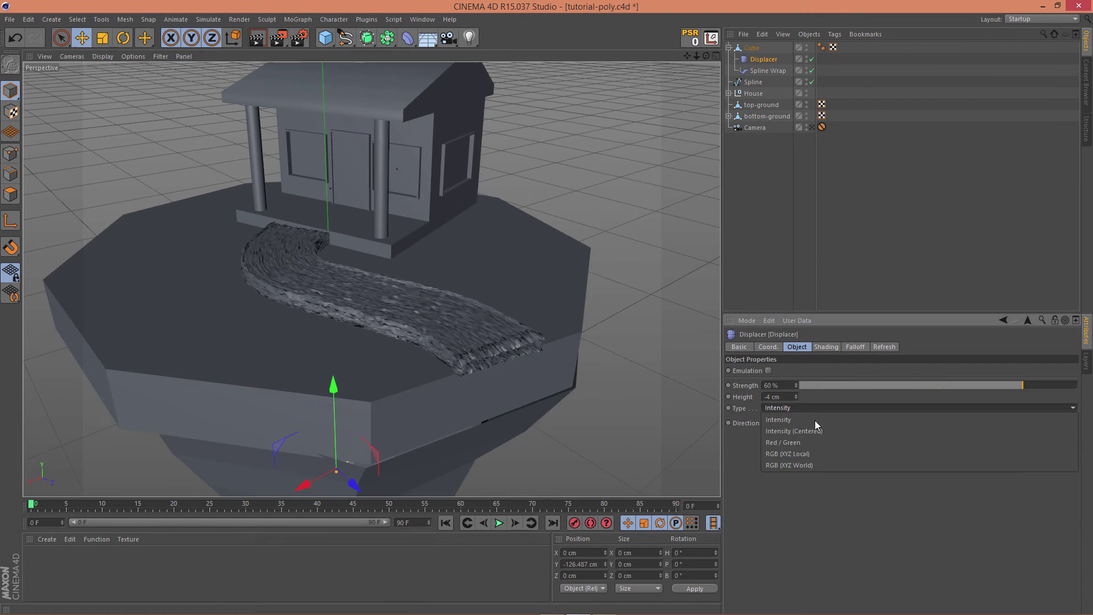
pyautogui.click(808, 419)
pyautogui.moveTo(796, 398); pyautogui.dragTo(795, 396)
pyautogui.click(795, 395)
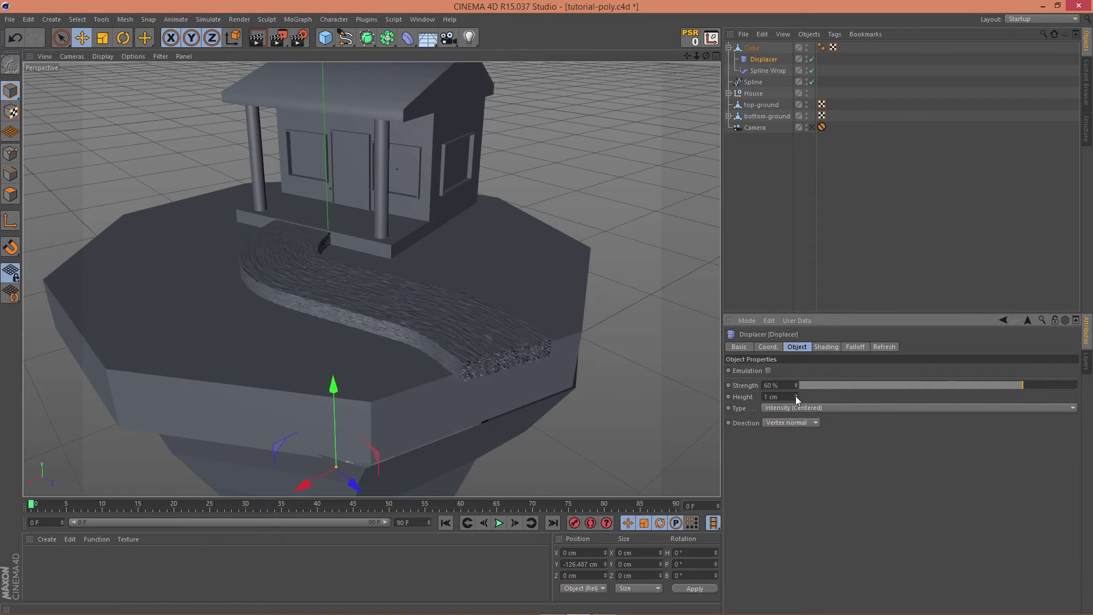
pyautogui.click(796, 395)
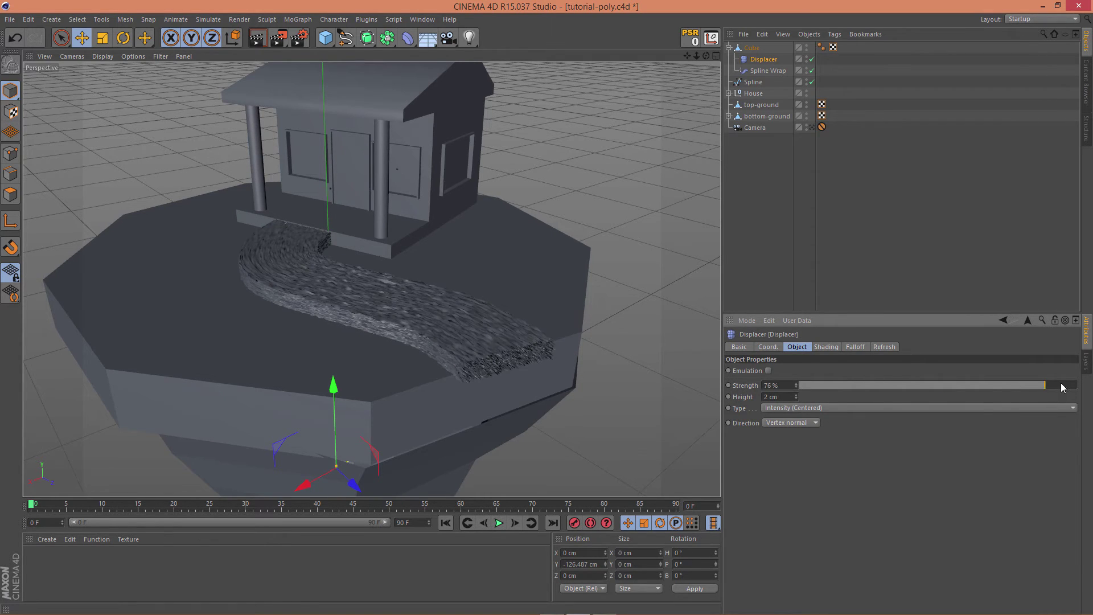
pyautogui.moveTo(1061, 387); pyautogui.dragTo(1073, 385)
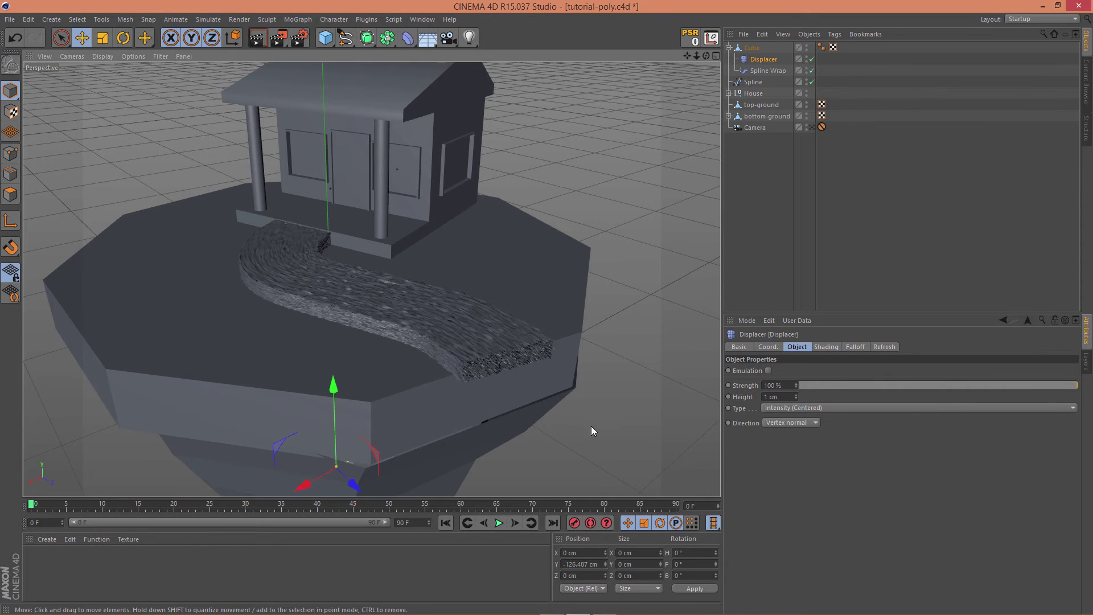
pyautogui.keyDown('alt'); pyautogui.moveTo(591, 426); pyautogui.dragTo(620, 408); pyautogui.keyUp('alt')
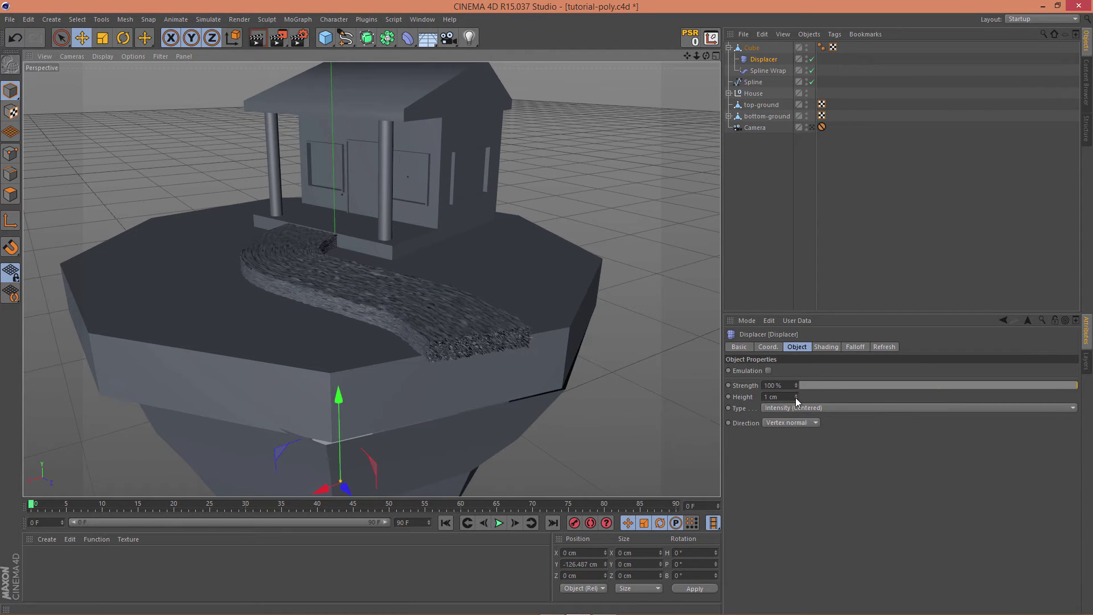
# Try the Planar direction on the Displacer and return the direction to Vertex normal.
pyautogui.click(801, 422)
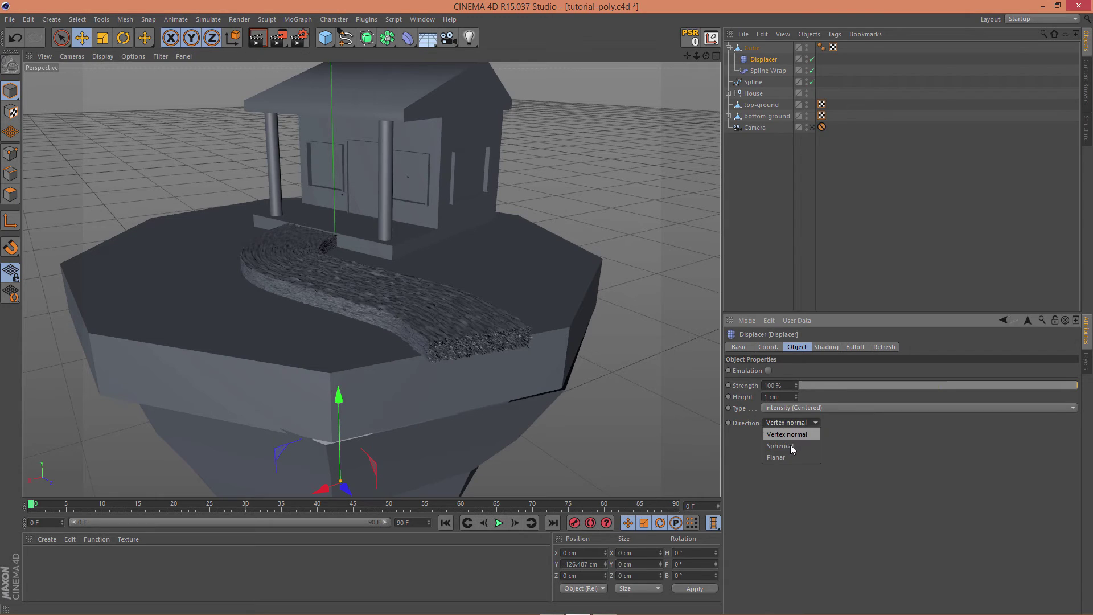
pyautogui.click(797, 420)
pyautogui.click(794, 431)
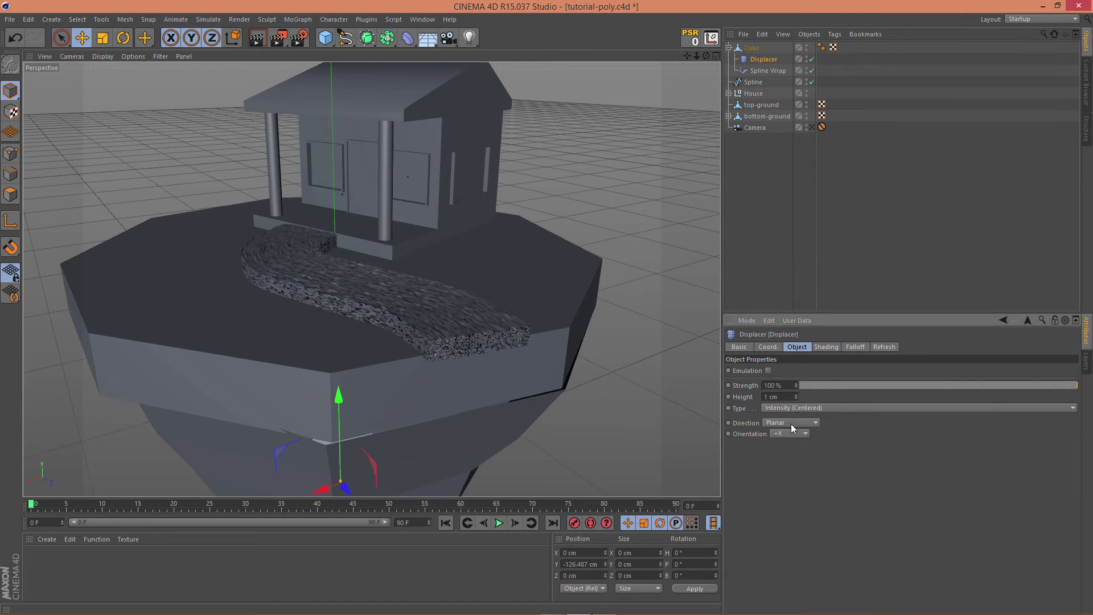
pyautogui.click(791, 422)
pyautogui.click(787, 432)
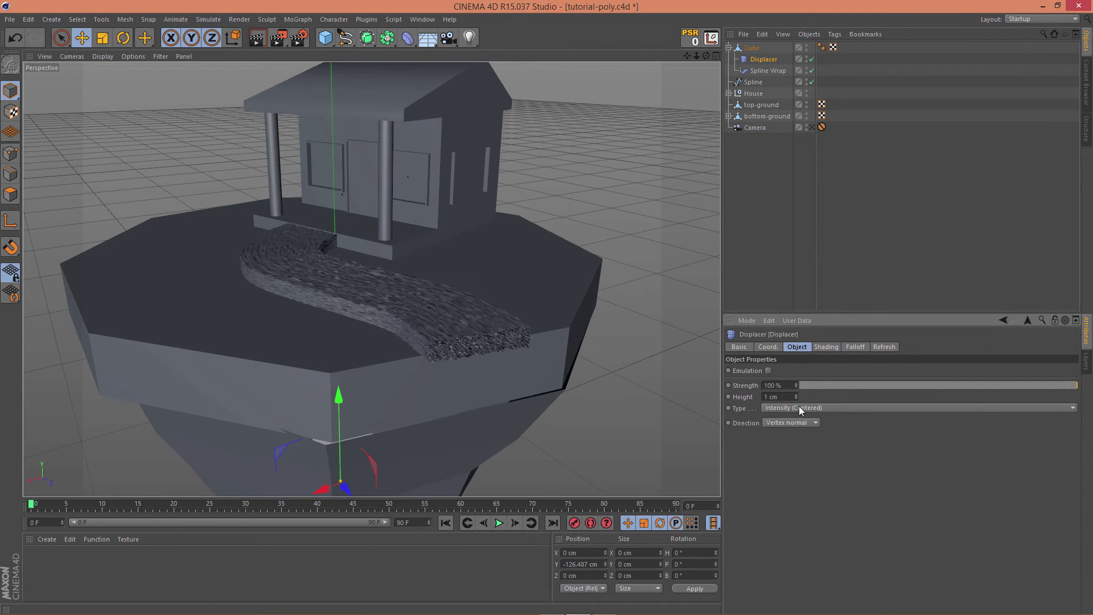
# Try the Displacer types Red / Green, RGB (XYZ Local) and Intensity, and return to Intensity (Centered).
pyautogui.click(798, 408)
pyautogui.click(798, 442)
pyautogui.click(799, 408)
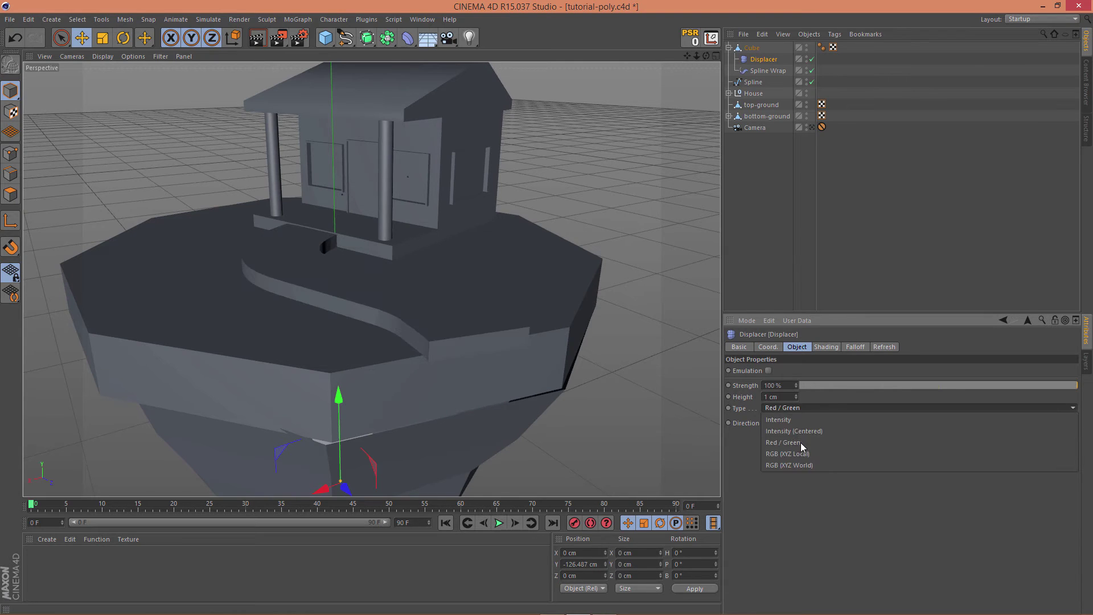
pyautogui.click(800, 457)
pyautogui.click(790, 408)
pyautogui.click(789, 416)
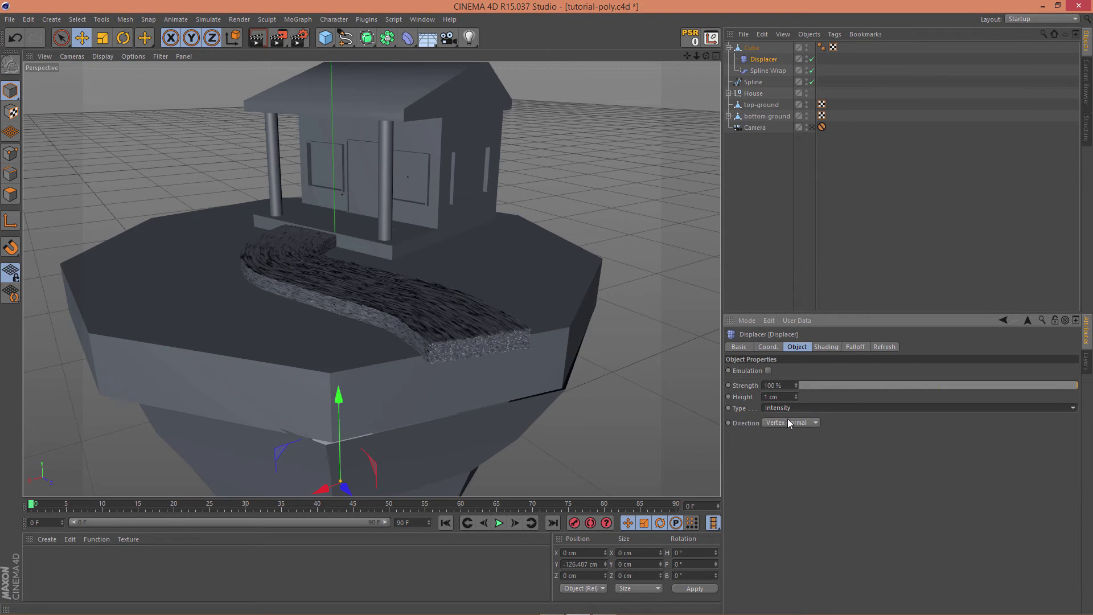
pyautogui.click(792, 408)
pyautogui.click(795, 427)
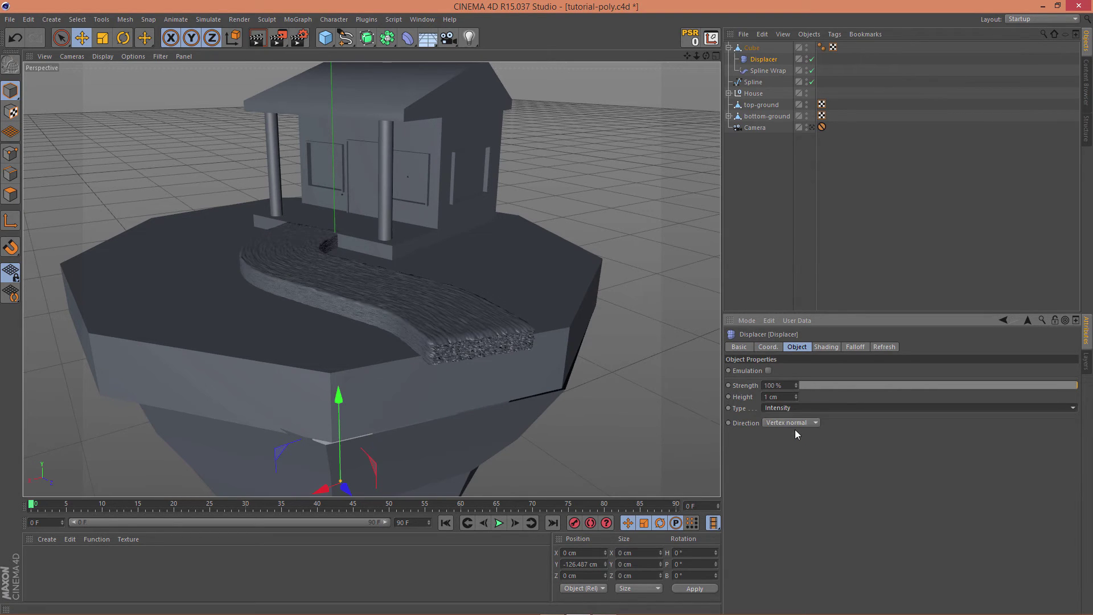
# Try several Displacer heights and set the height to 0.2 cm.
pyautogui.click(796, 395)
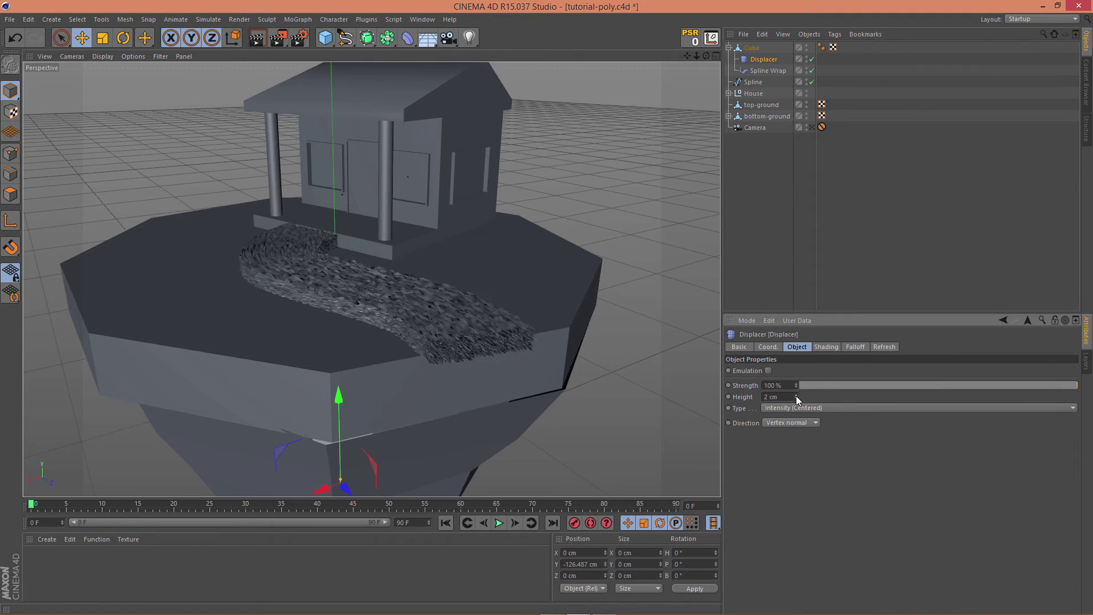
pyautogui.click(795, 394)
pyautogui.click(796, 398)
pyautogui.click(797, 398)
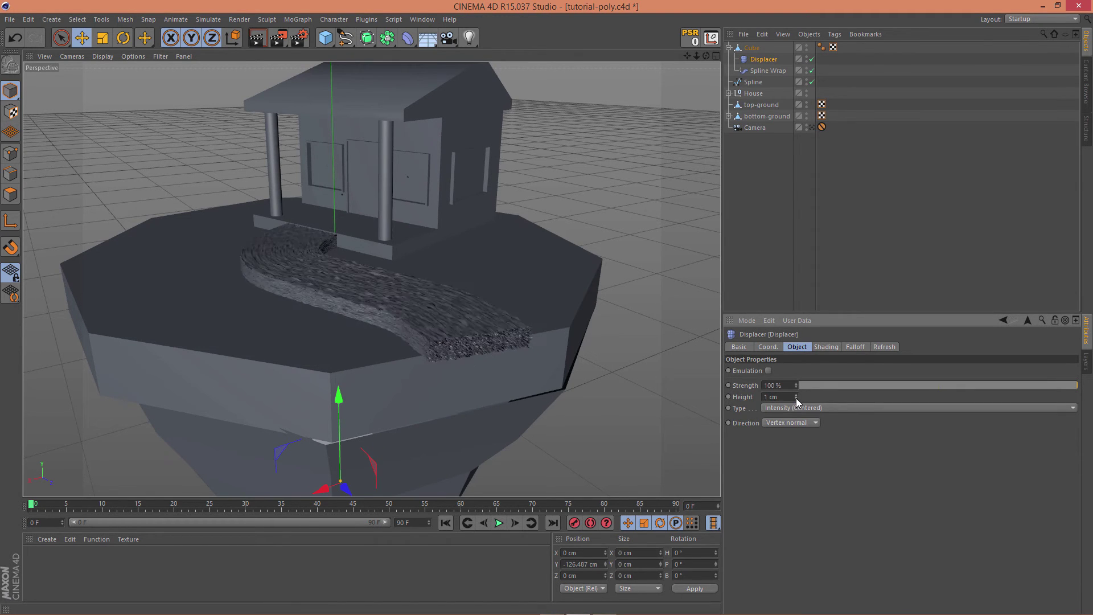
pyautogui.click(796, 398)
pyautogui.click(796, 398)
pyautogui.click(795, 398)
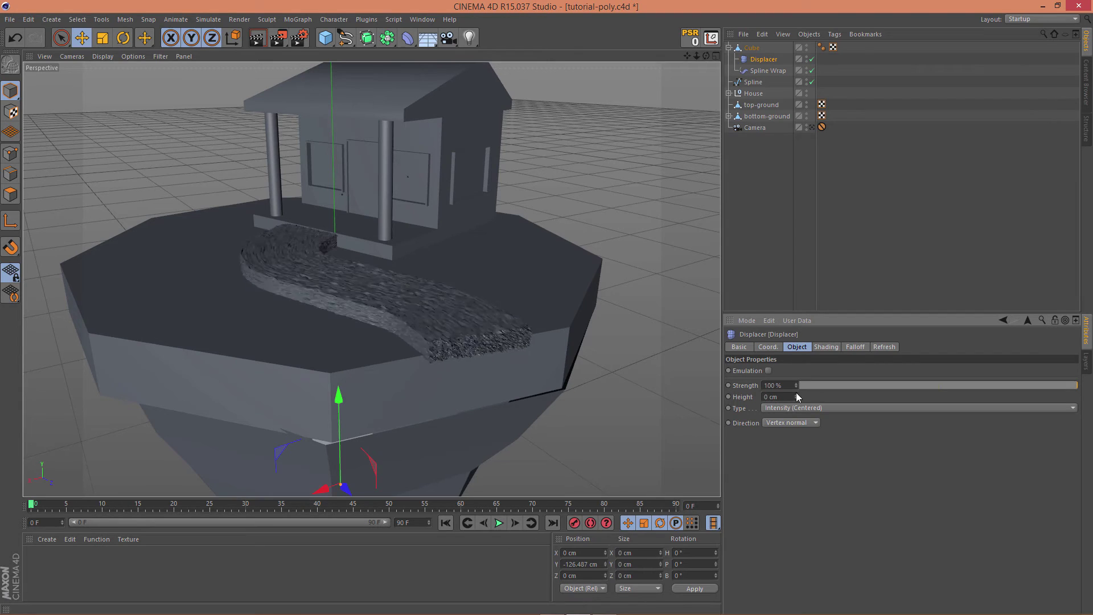
pyautogui.click(796, 394)
pyautogui.click(796, 395)
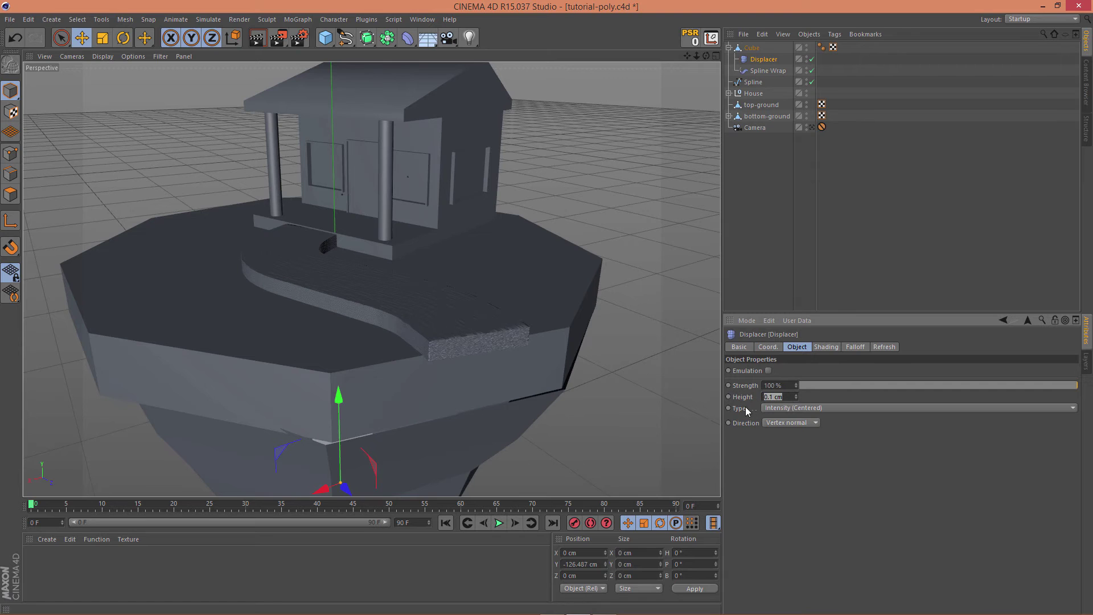
pyautogui.write('0.2')
pyautogui.press('Return')
pyautogui.press('Return')
# Try lowering the path slightly by moving the Cube and its Spline Wrap vertically, undoing the Cube's move.
pyautogui.keyDown('alt'); pyautogui.moveTo(674, 388); pyautogui.dragTo(719, 404); pyautogui.keyUp('alt')
pyautogui.click(483, 324)
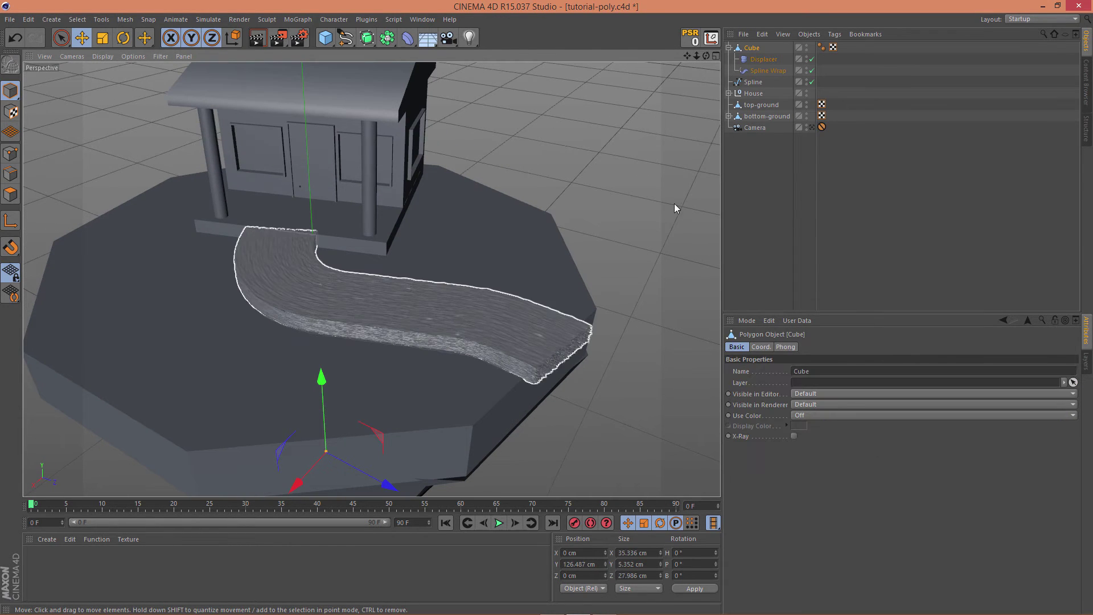
pyautogui.moveTo(308, 128); pyautogui.dragTo(311, 140)
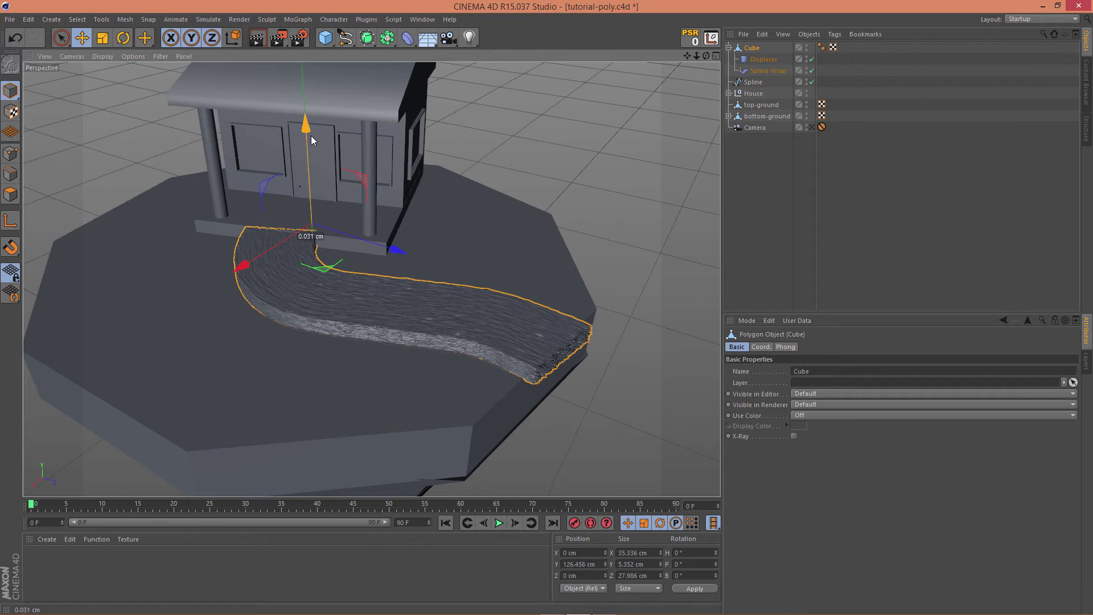
pyautogui.hotkey('ctrl', 'z')
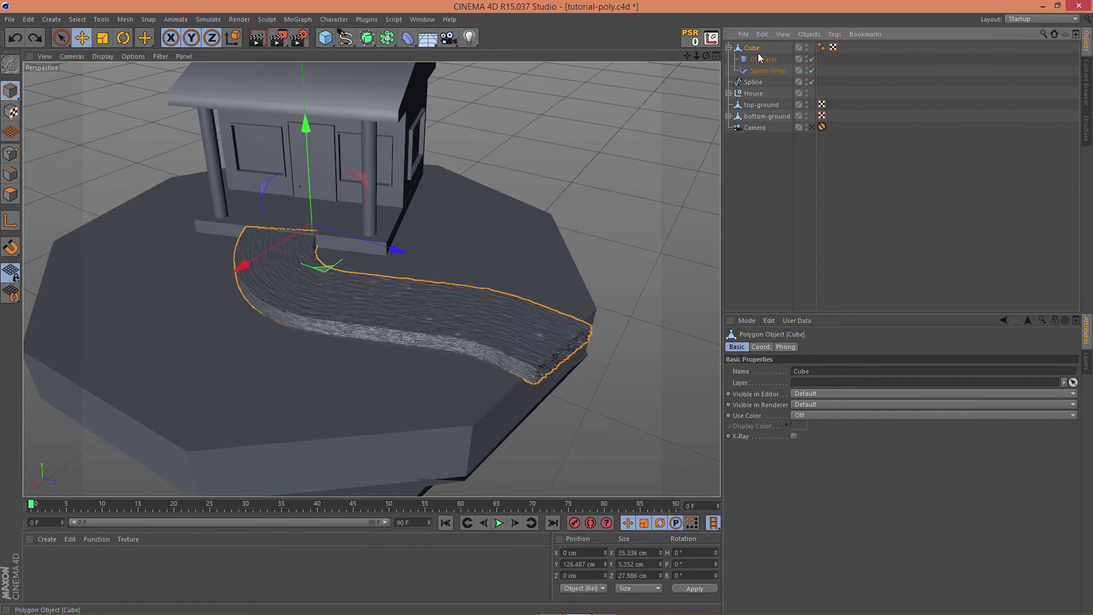
pyautogui.click(760, 71)
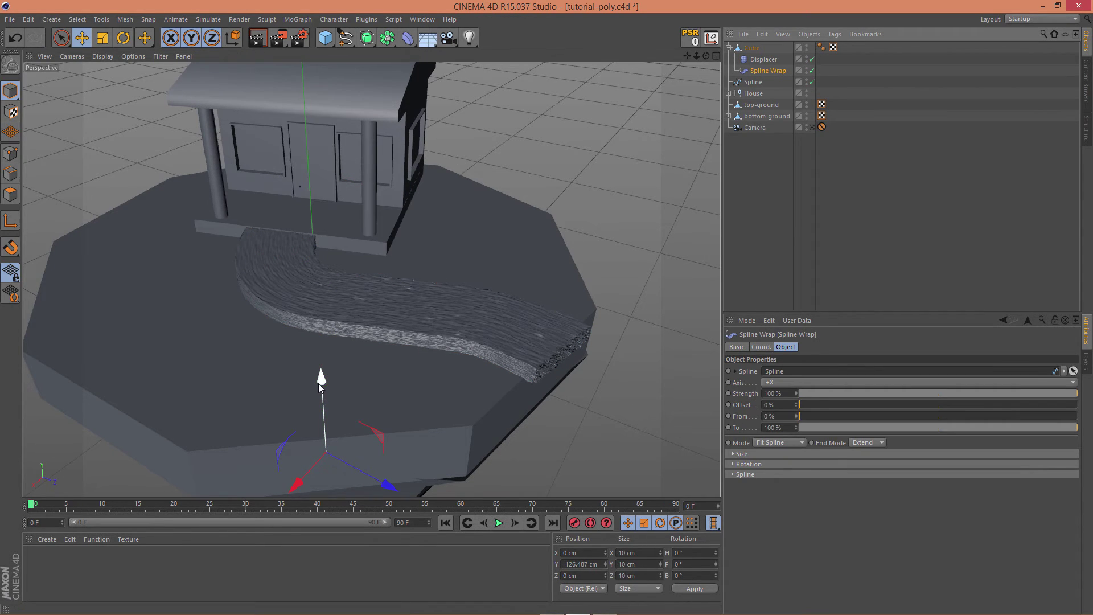
pyautogui.moveTo(319, 384); pyautogui.dragTo(321, 394)
# Lower the path's Spline to a Y position of about 114.4 cm and shift it slightly along Z toward the house.
pyautogui.click(752, 82)
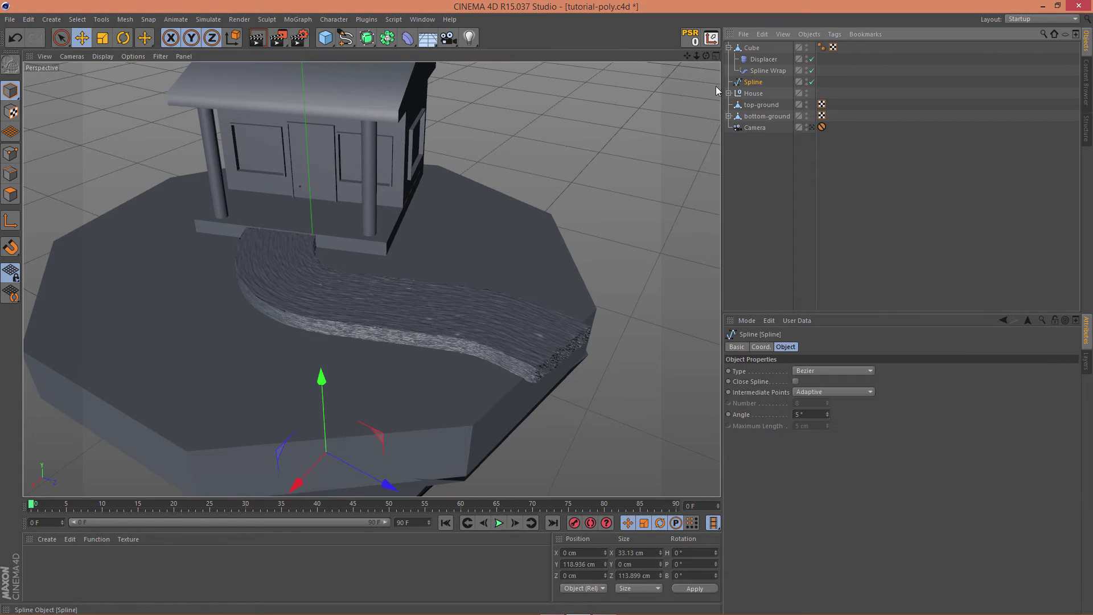
pyautogui.moveTo(308, 144); pyautogui.dragTo(306, 157)
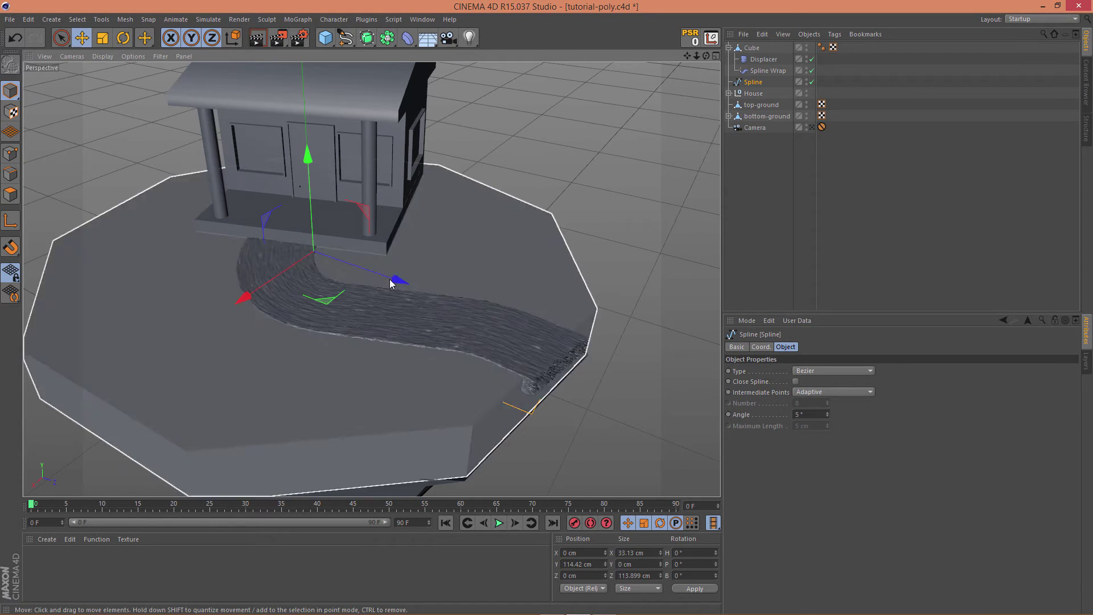
pyautogui.moveTo(392, 282); pyautogui.dragTo(383, 278)
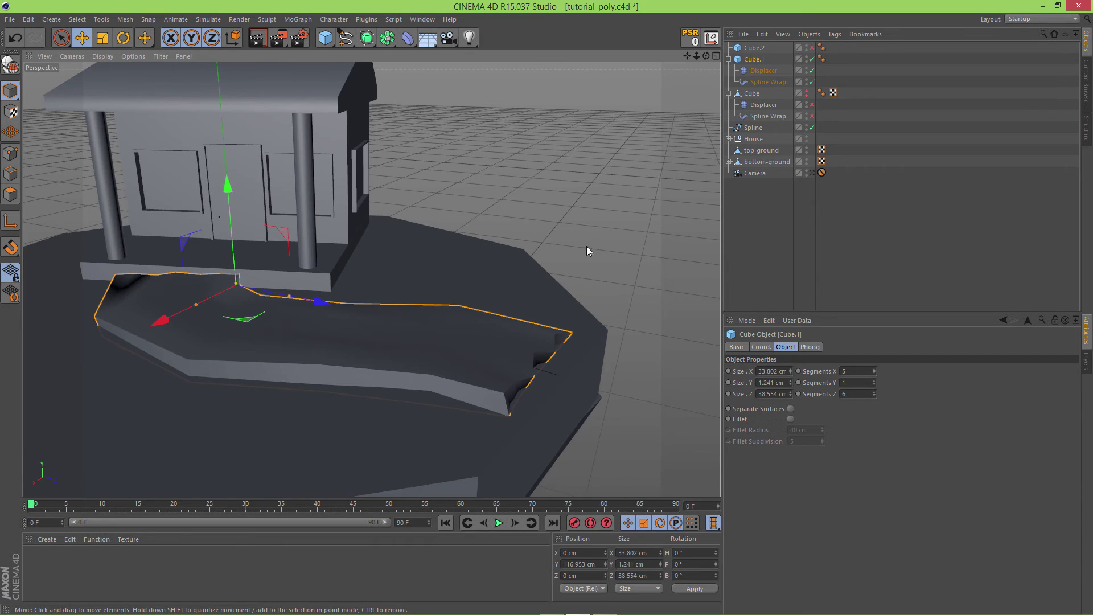
# Delete the unused Cube.2 object from the scene.
pyautogui.keyDown('alt'); pyautogui.moveTo(588, 251); pyautogui.dragTo(626, 245); pyautogui.keyUp('alt')
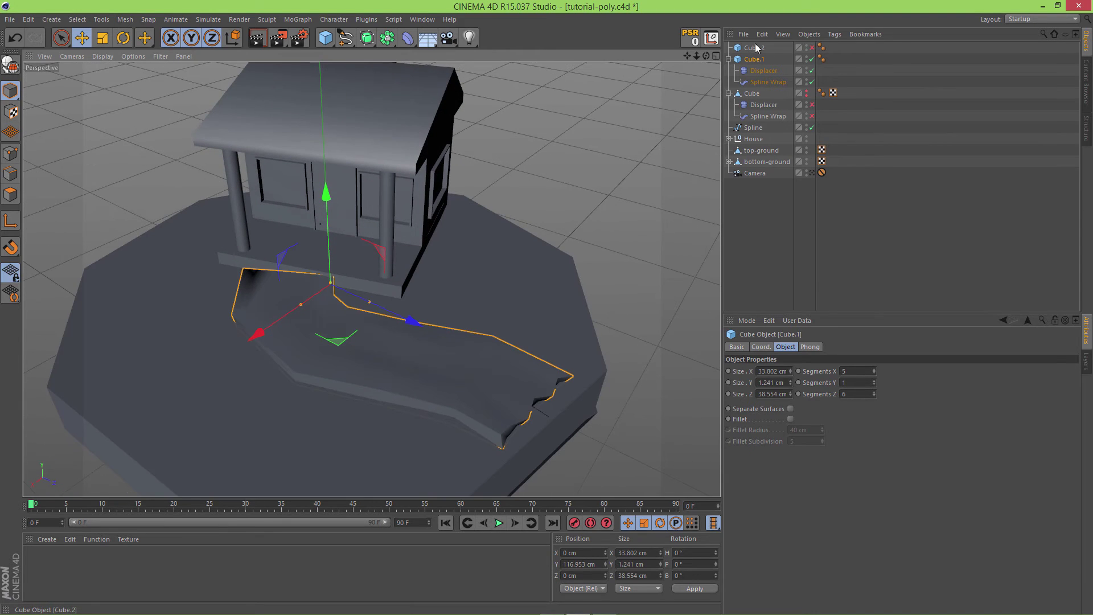
pyautogui.click(757, 53)
pyautogui.press('Delete')
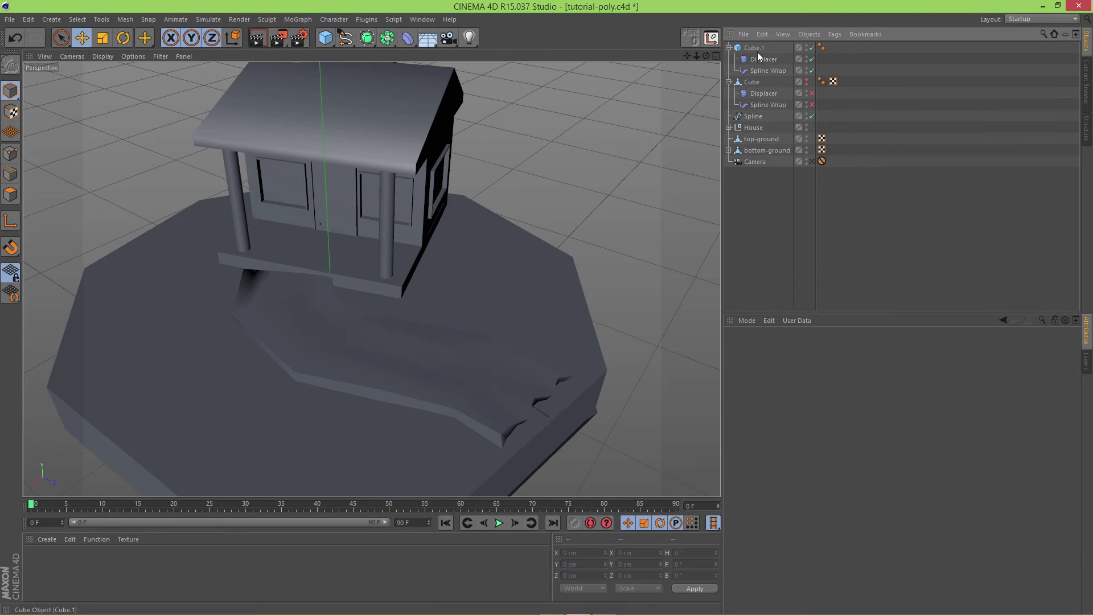
# Review the size and segments of Cube.1 together with its Displacer's strength, height and type.
pyautogui.click(757, 52)
pyautogui.keyDown('alt'); pyautogui.moveTo(563, 271); pyautogui.dragTo(577, 233); pyautogui.keyUp('alt')
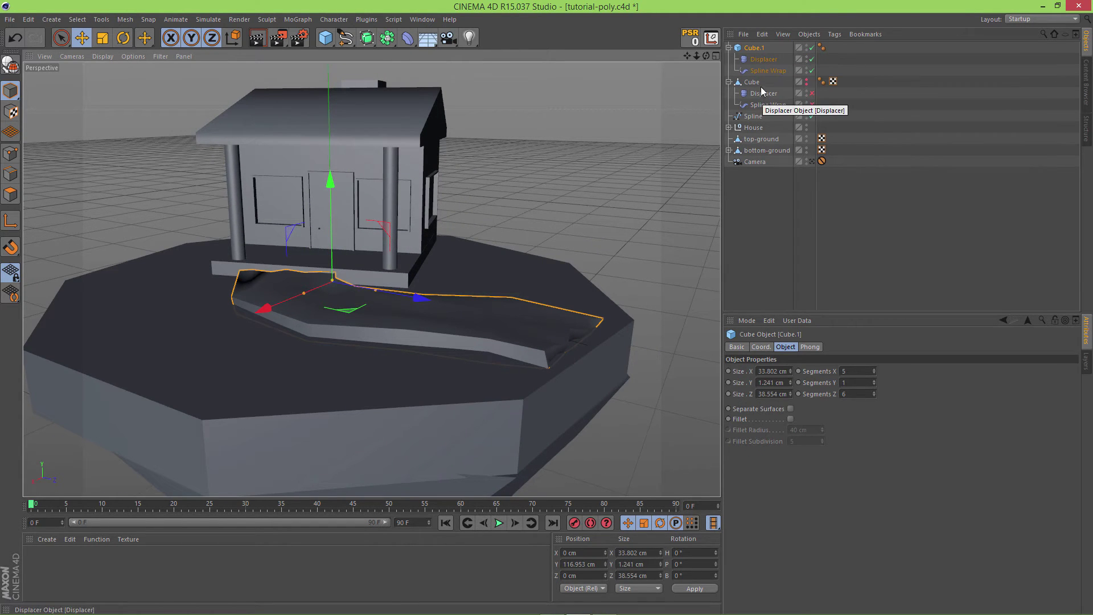
pyautogui.click(763, 104)
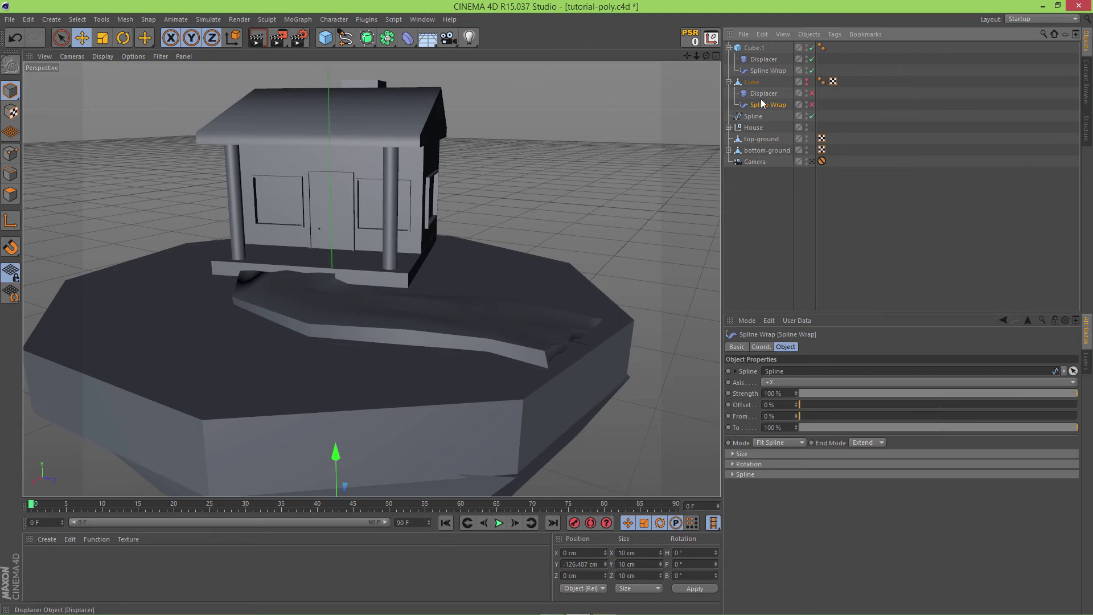
pyautogui.click(754, 51)
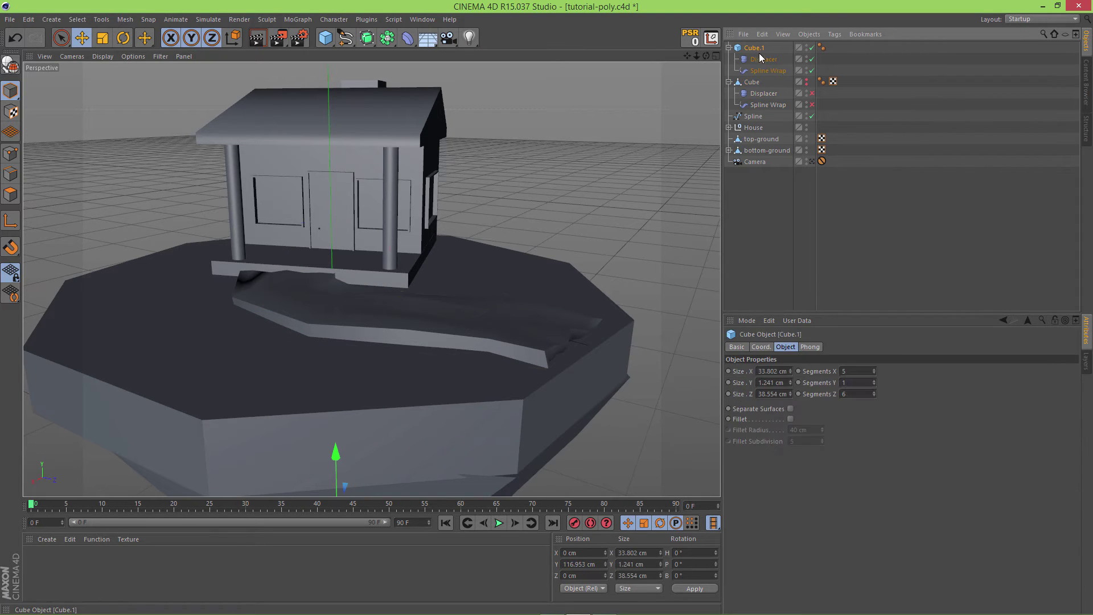
pyautogui.click(759, 60)
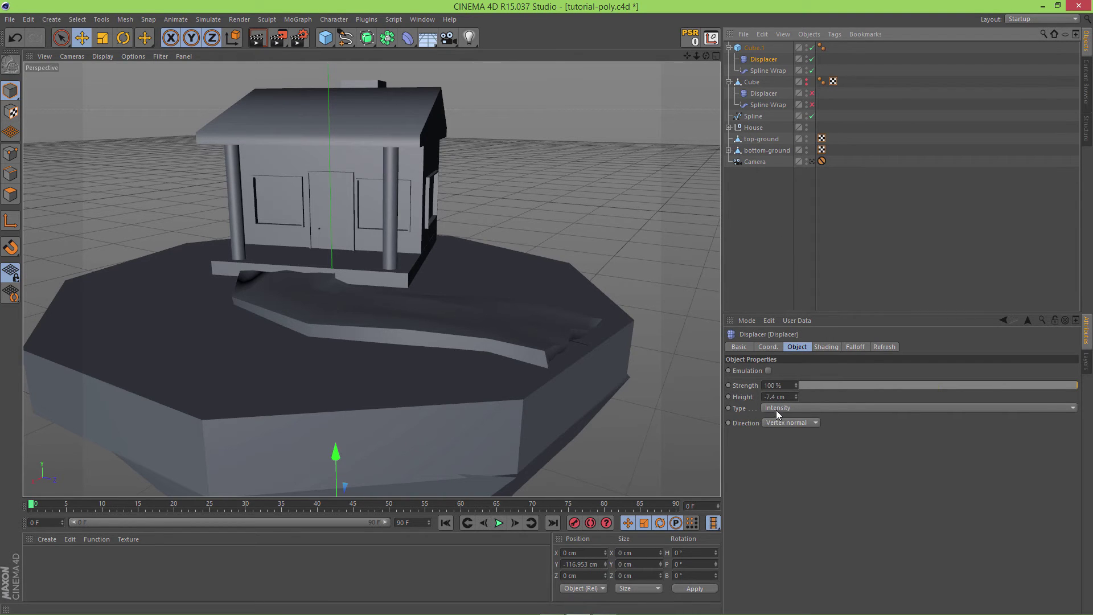
pyautogui.click(753, 48)
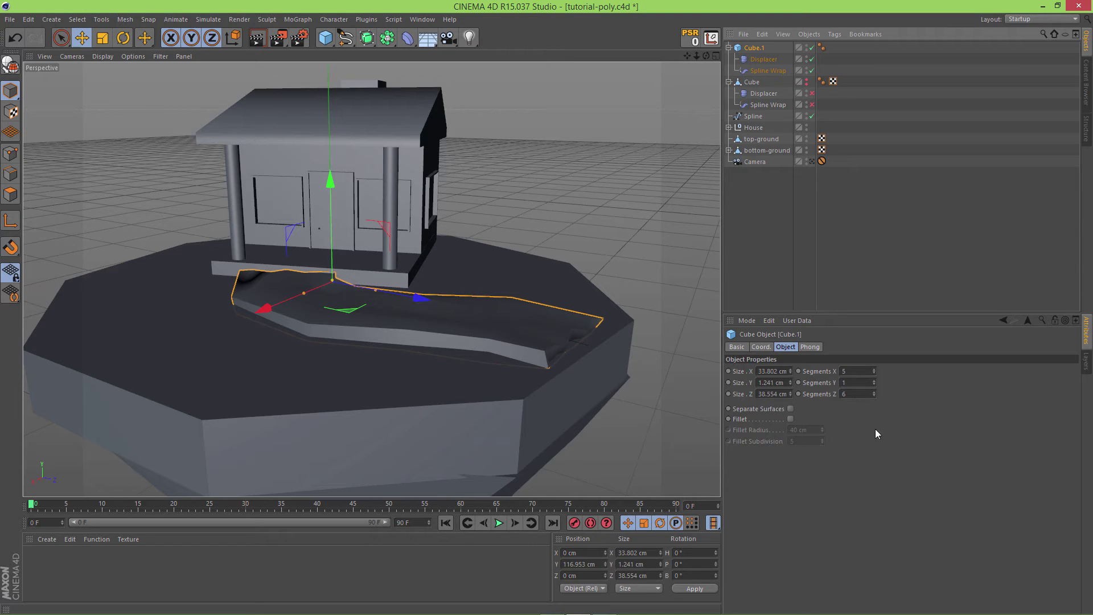
# Move the Spline horizontally to about X -4 cm and Z 2 cm to reposition the path in front of the porch.
pyautogui.keyDown('alt'); pyautogui.moveTo(647, 241); pyautogui.dragTo(674, 268); pyautogui.keyUp('alt')
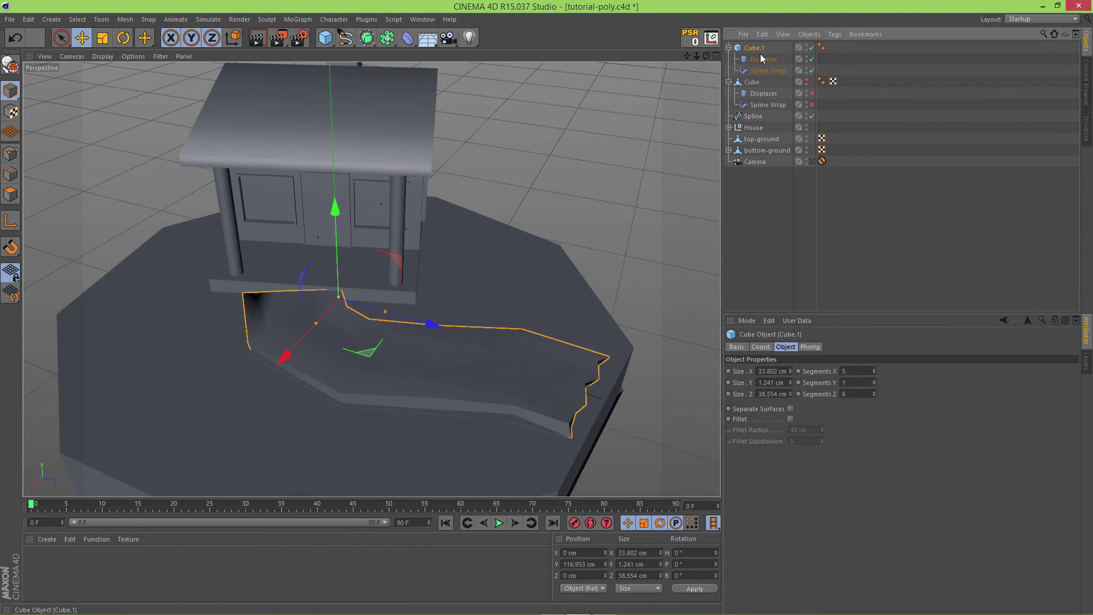
pyautogui.click(754, 117)
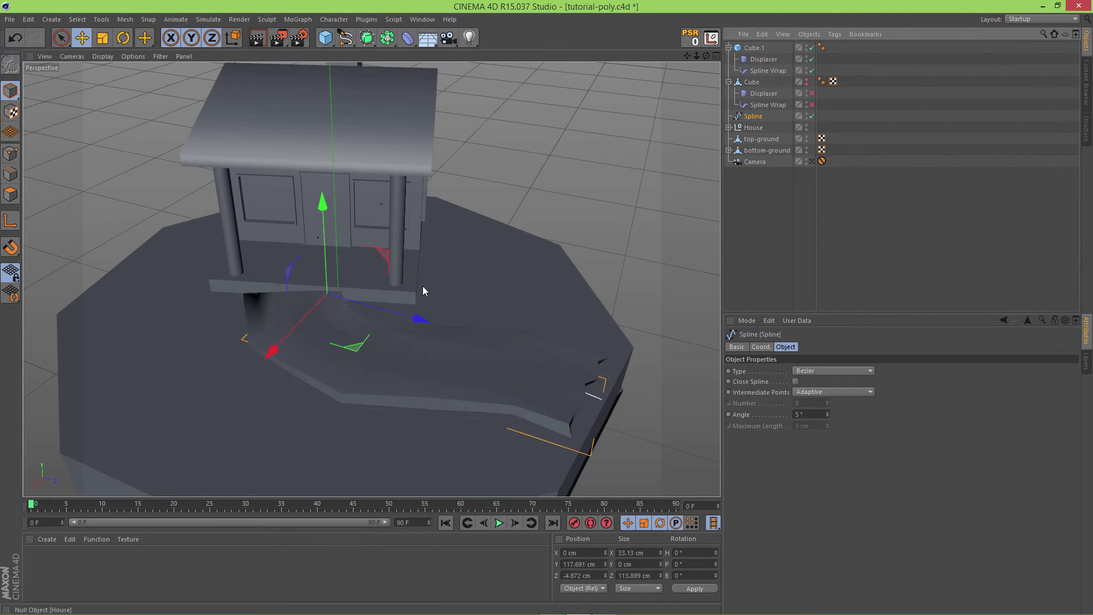
pyautogui.moveTo(432, 323); pyautogui.dragTo(436, 326)
pyautogui.moveTo(291, 358); pyautogui.dragTo(294, 351)
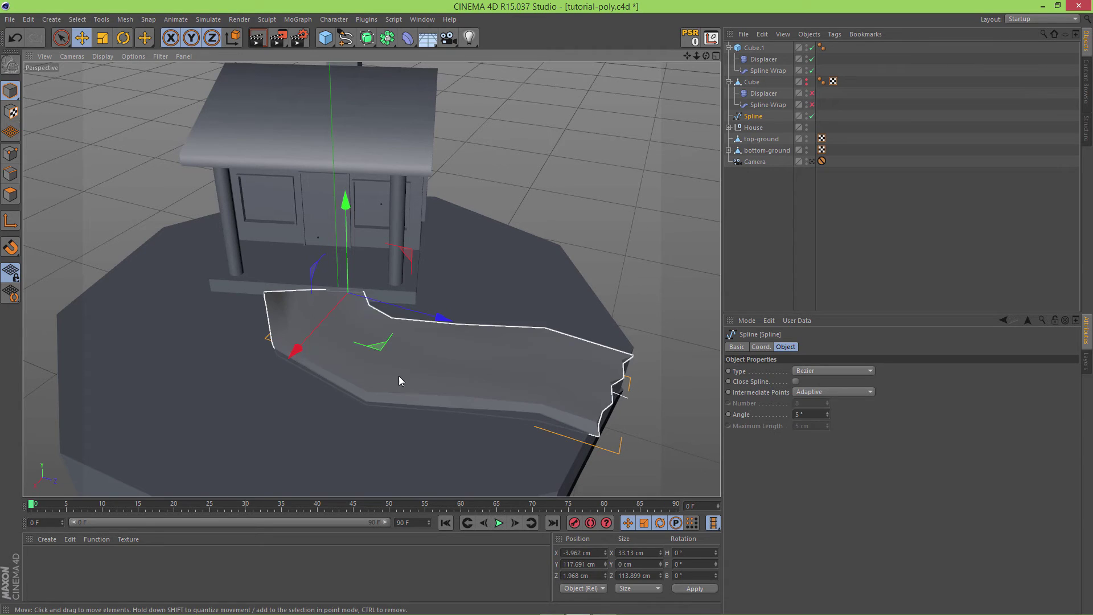
# Rotate the Spline to a heading of about -9.2° and shift it to about X -3.7 cm and Z 3.4 cm.
pyautogui.press('r')
pyautogui.moveTo(372, 326); pyautogui.dragTo(360, 327)
pyautogui.keyDown('alt'); pyautogui.moveTo(524, 331); pyautogui.dragTo(500, 360); pyautogui.keyUp('alt')
pyautogui.press('e')
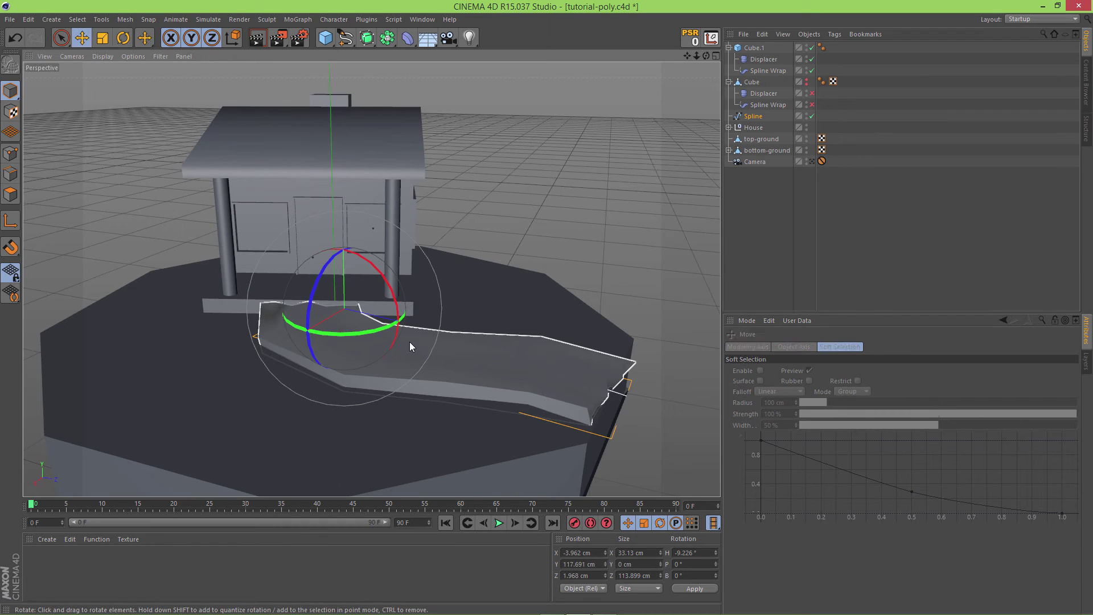
pyautogui.moveTo(434, 328); pyautogui.dragTo(439, 333)
pyautogui.keyDown('alt'); pyautogui.moveTo(662, 305); pyautogui.dragTo(358, 222); pyautogui.keyUp('alt')
pyautogui.click(566, 209)
# Lower the Spline to a Y position of about 115 cm so the path sits deeper in the top ground.
pyautogui.keyDown('alt'); pyautogui.moveTo(604, 226); pyautogui.dragTo(535, 244); pyautogui.keyUp('alt')
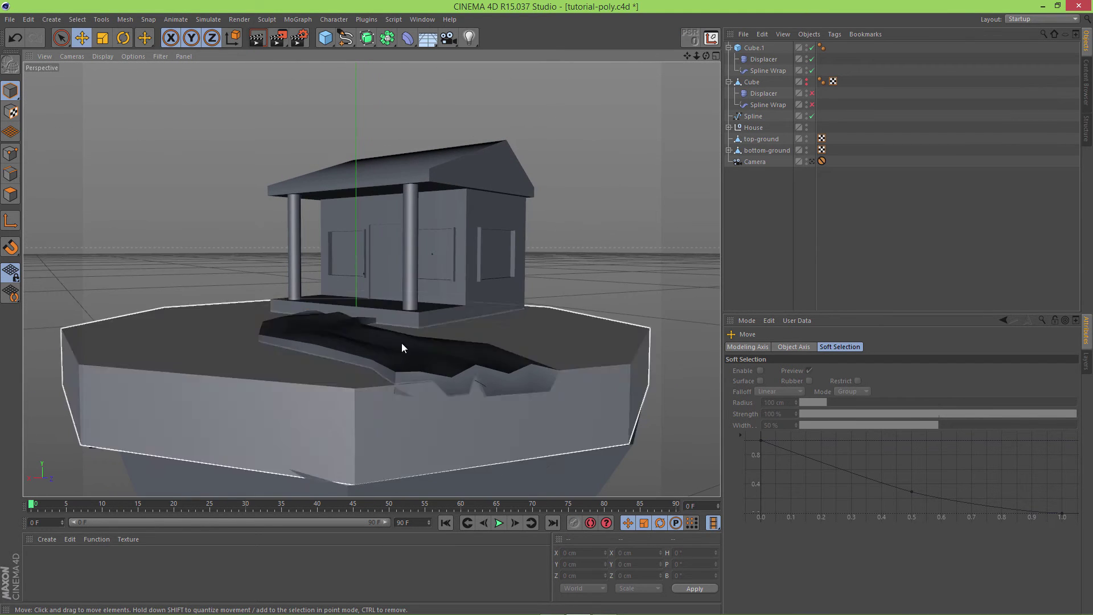
pyautogui.click(397, 346)
pyautogui.moveTo(357, 224); pyautogui.dragTo(365, 223)
pyautogui.click(761, 117)
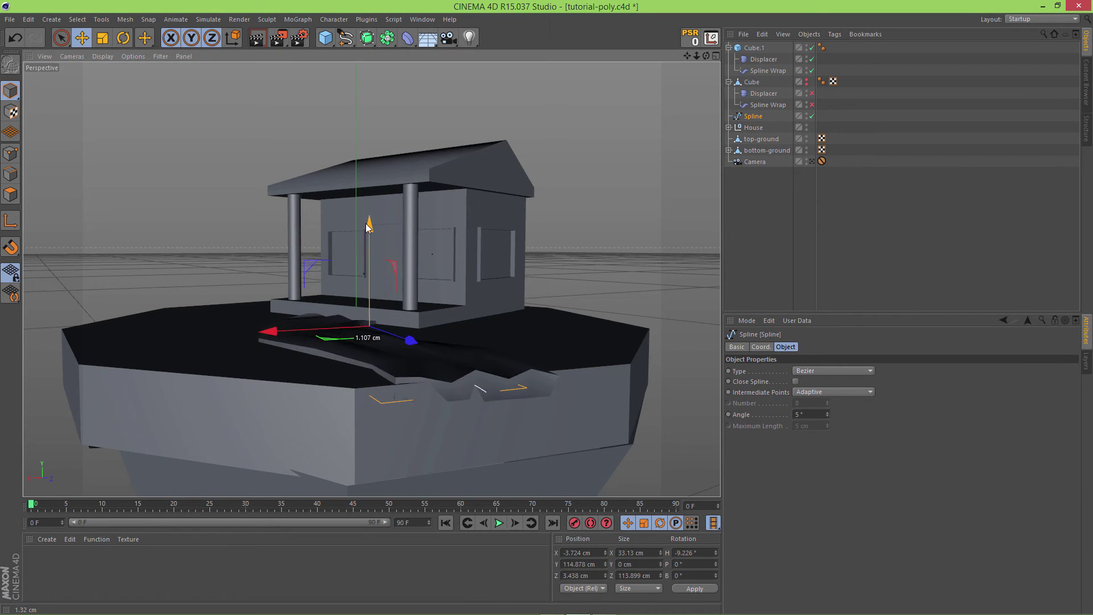
pyautogui.click(643, 272)
# Delete the old, hidden Cube path along with its Displacer and Spline Wrap.
pyautogui.keyDown('alt'); pyautogui.moveTo(643, 272); pyautogui.dragTo(569, 330); pyautogui.keyUp('alt')
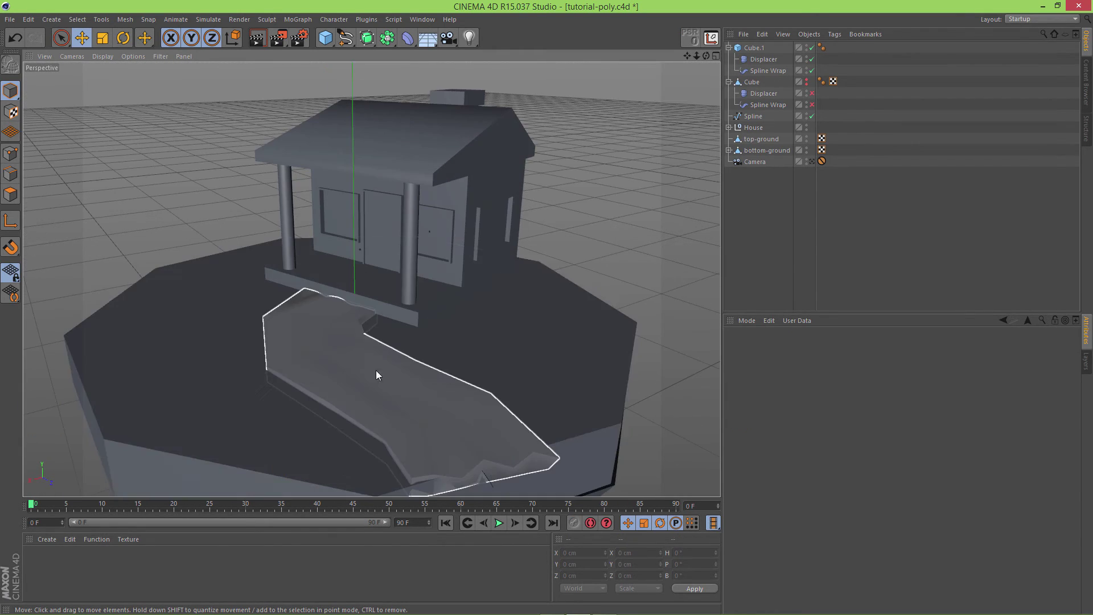
pyautogui.click(757, 83)
pyautogui.press('Delete')
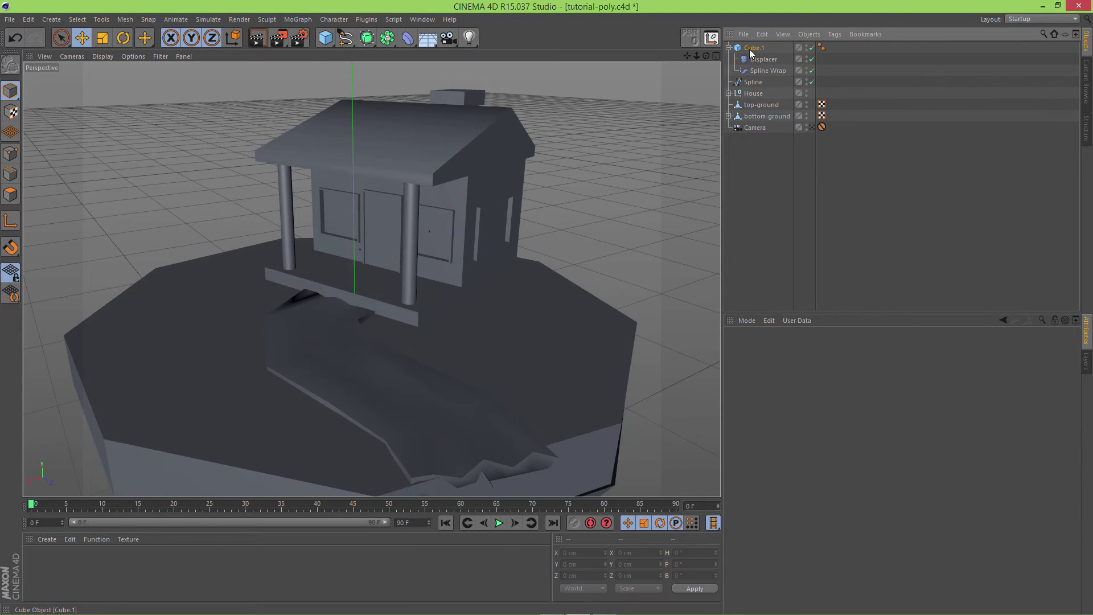
# Make the Cube.1 path editable and delete its Phong tag for faceted, low-poly shading.
pyautogui.click(750, 49)
pyautogui.press('c')
pyautogui.click(820, 47)
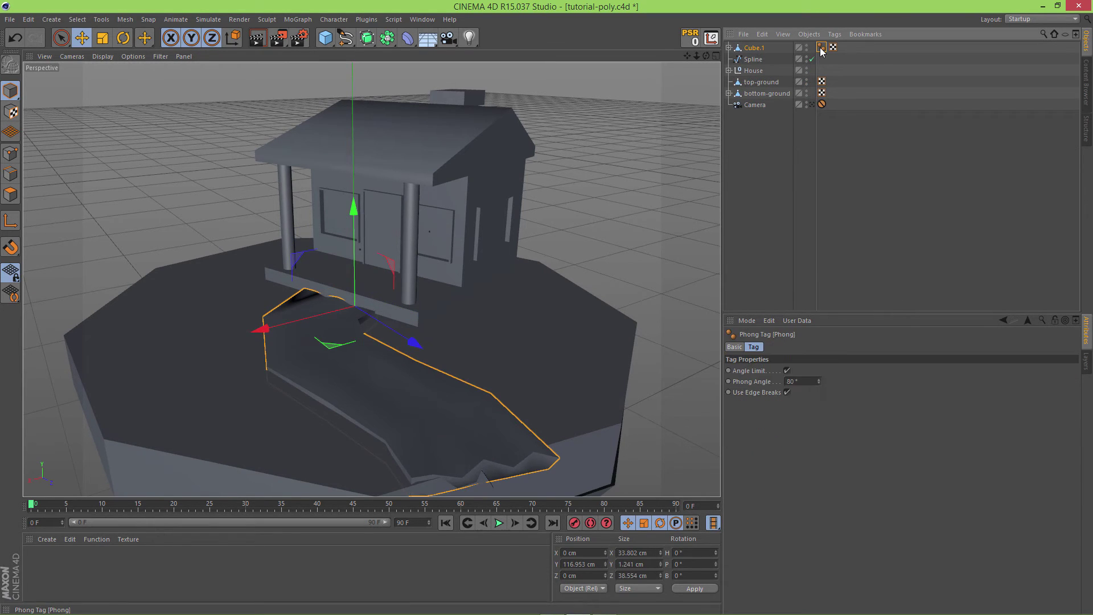
pyautogui.press('Delete')
pyautogui.click(652, 173)
pyautogui.keyDown('alt'); pyautogui.moveTo(652, 172); pyautogui.dragTo(683, 148); pyautogui.keyUp('alt')
pyautogui.hotkey('ctrl', 'z')
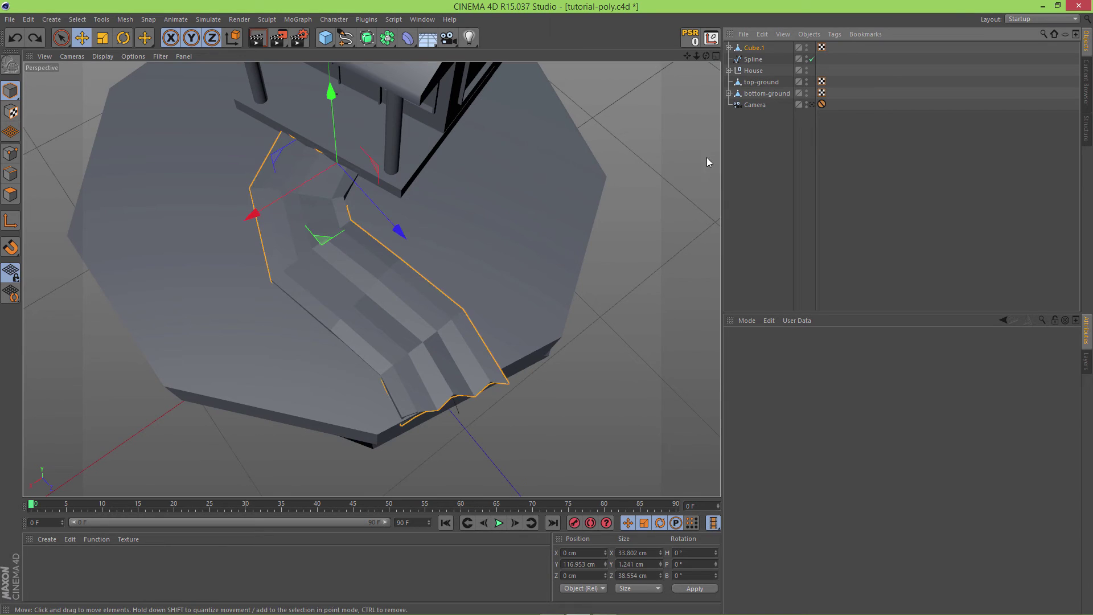
pyautogui.hotkey('ctrl', 'y')
pyautogui.keyDown('alt'); pyautogui.moveTo(654, 214); pyautogui.dragTo(700, 121); pyautogui.keyUp('alt')
pyautogui.press('Delete')
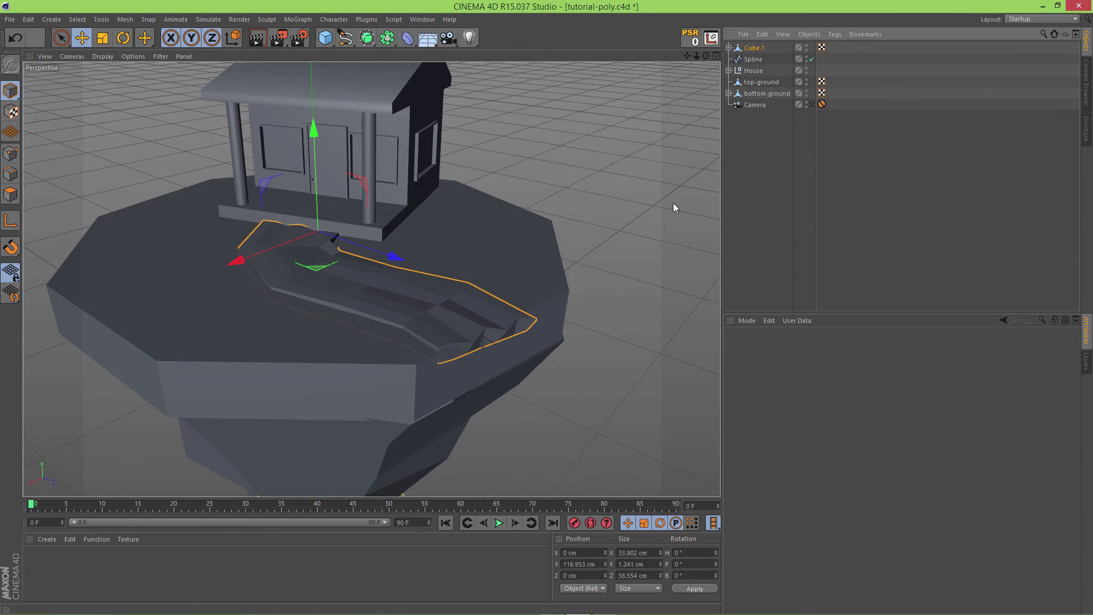
# Group the Cube.1 path and its Spline under a null and rename the null Road.
pyautogui.moveTo(624, 189)
pyautogui.keyDown('alt'); pyautogui.mouseDown()
pyautogui.moveTo(626, 227)
pyautogui.moveTo(639, 203)
pyautogui.moveTo(599, 170)
pyautogui.moveTo(616, 181)
pyautogui.mouseUp(); pyautogui.keyUp('alt')
pyautogui.keyDown('alt'); pyautogui.moveTo(364, 98); pyautogui.dragTo(660, 229); pyautogui.keyUp('alt')
pyautogui.click(757, 48)
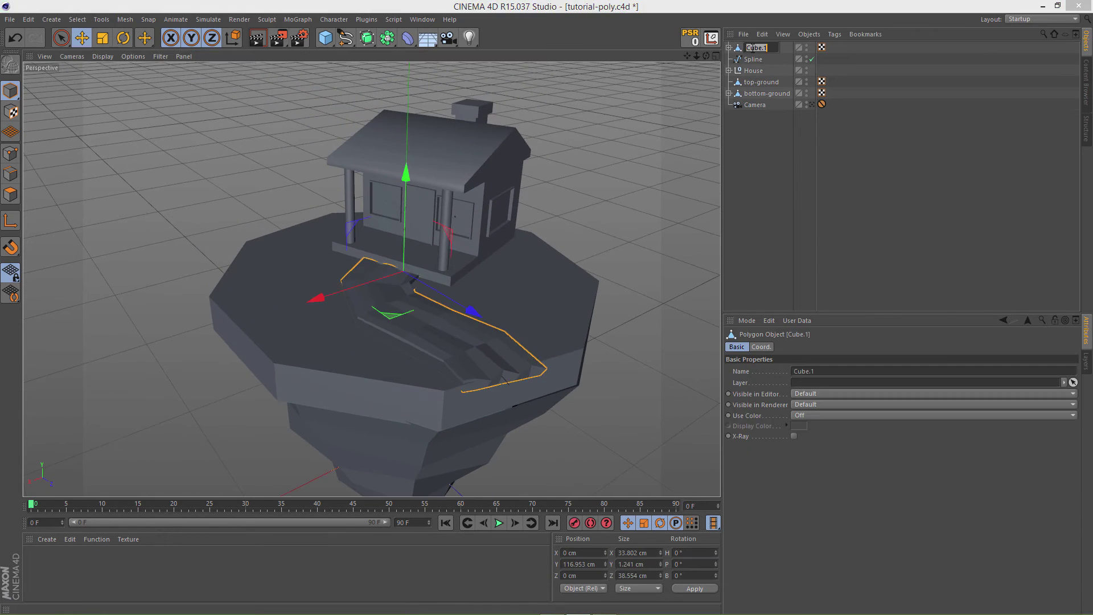
pyautogui.click(751, 60)
pyautogui.click(754, 51)
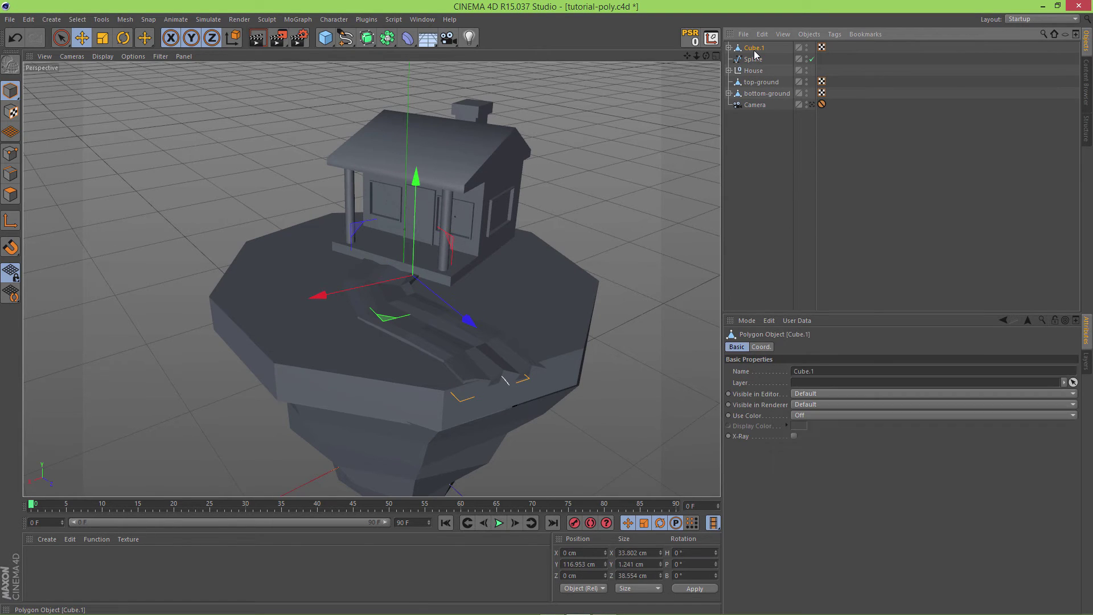
pyautogui.hotkey('alt', 'g')
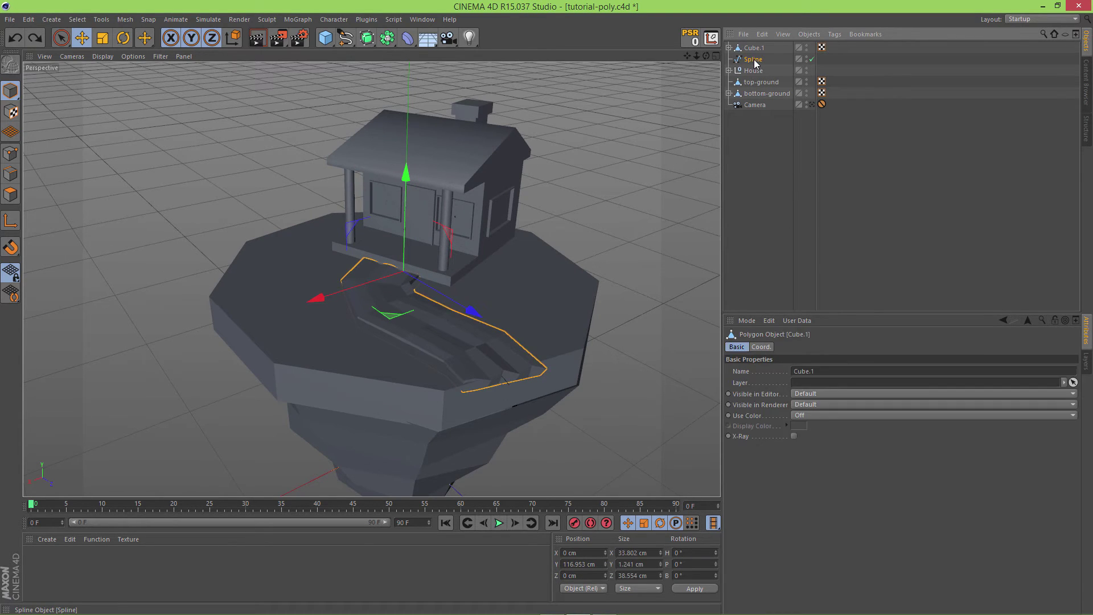
pyautogui.moveTo(753, 59); pyautogui.dragTo(753, 48)
pyautogui.click(754, 49)
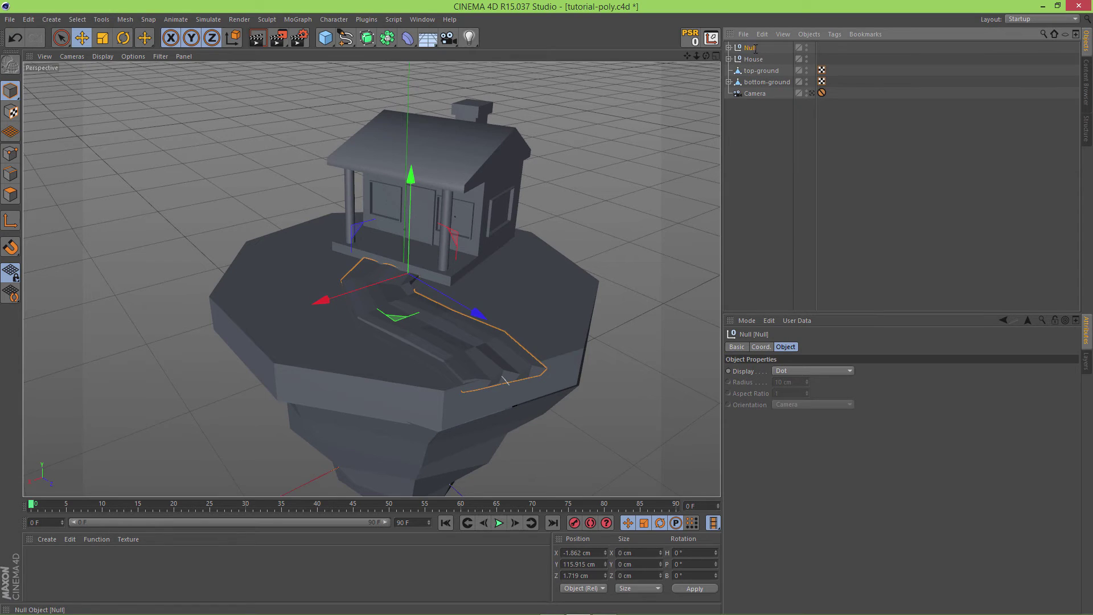
pyautogui.doubleClick(755, 48)
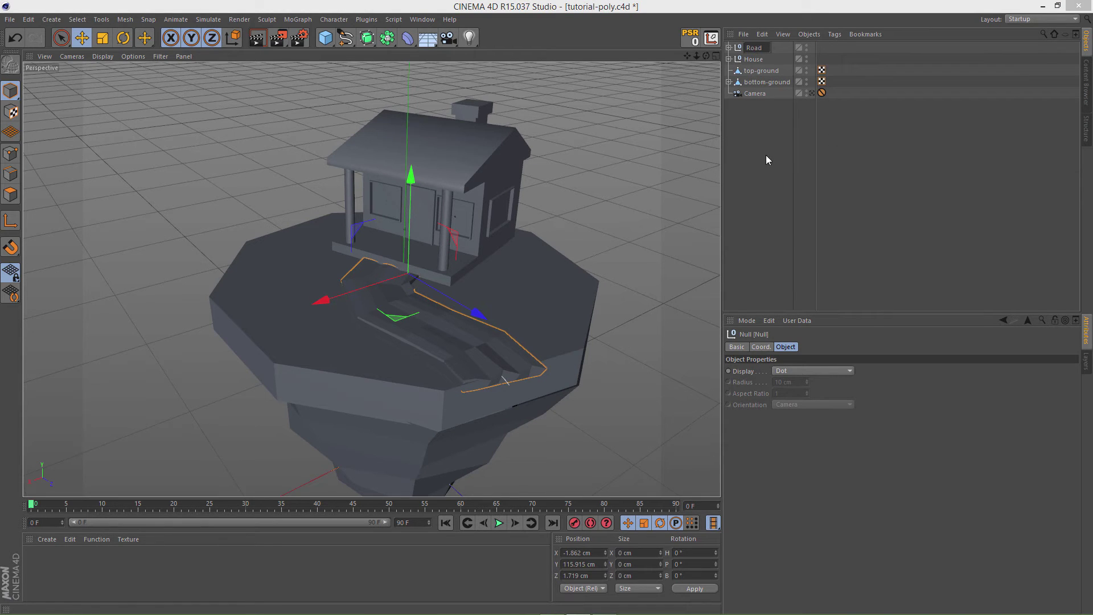
pyautogui.press('Return')
# Clear the selection and save the scene.
pyautogui.keyDown('alt'); pyautogui.moveTo(634, 176); pyautogui.dragTo(633, 193); pyautogui.keyUp('alt')
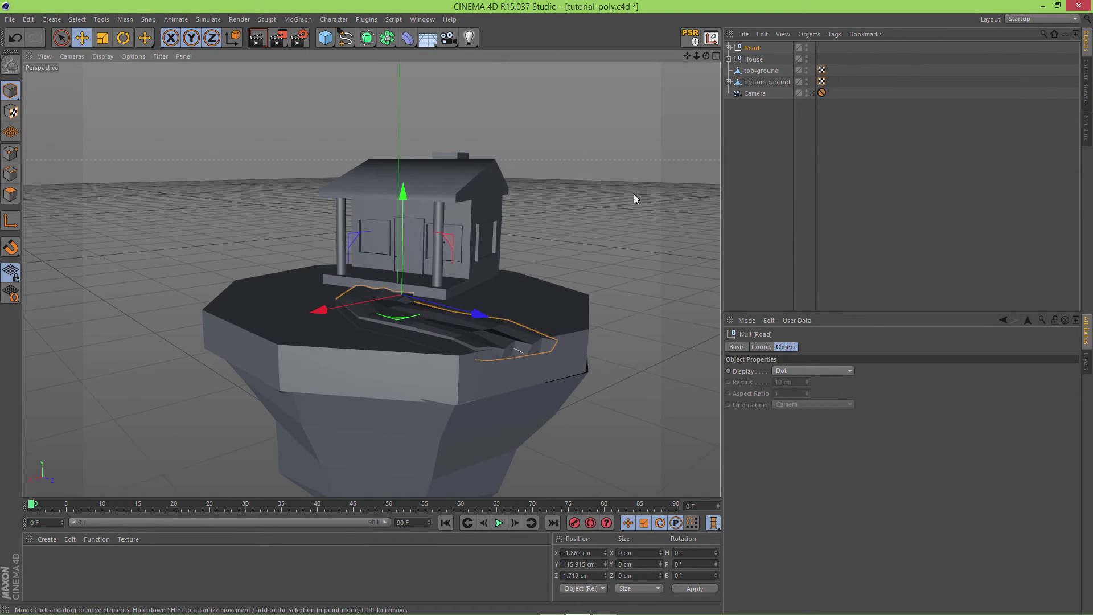
pyautogui.click(633, 193)
pyautogui.keyDown('alt'); pyautogui.moveTo(597, 251); pyautogui.dragTo(603, 259); pyautogui.keyUp('alt')
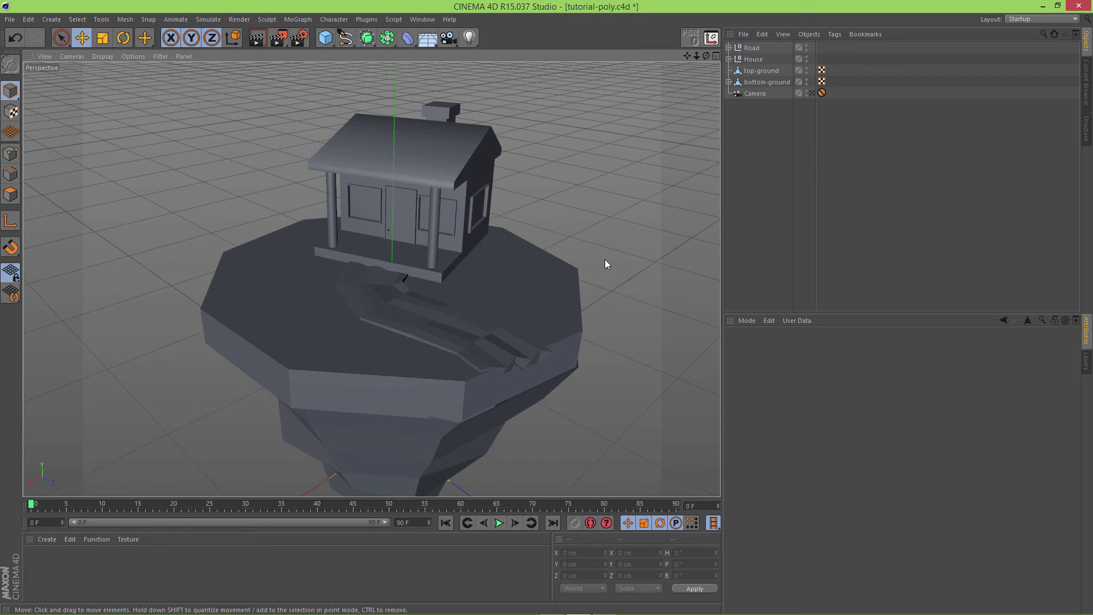
pyautogui.hotkey('ctrl', 's')
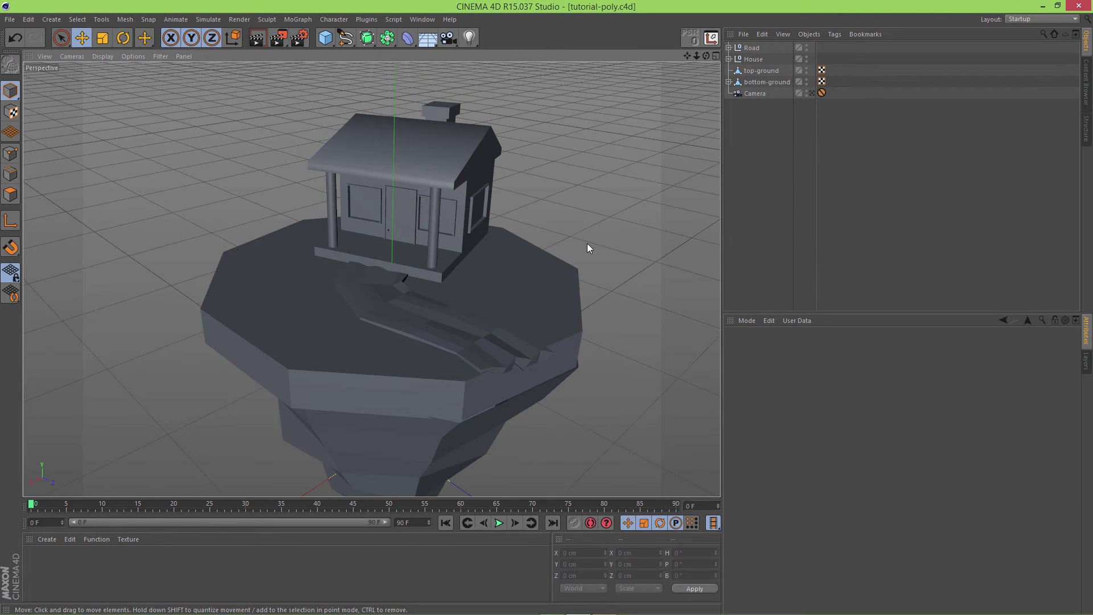
# Add a Sphere, raise it to a Y position of about 115.3 cm and scale it down to about 38.4 cm.
pyautogui.keyDown('alt'); pyautogui.moveTo(588, 247); pyautogui.dragTo(624, 244); pyautogui.keyUp('alt')
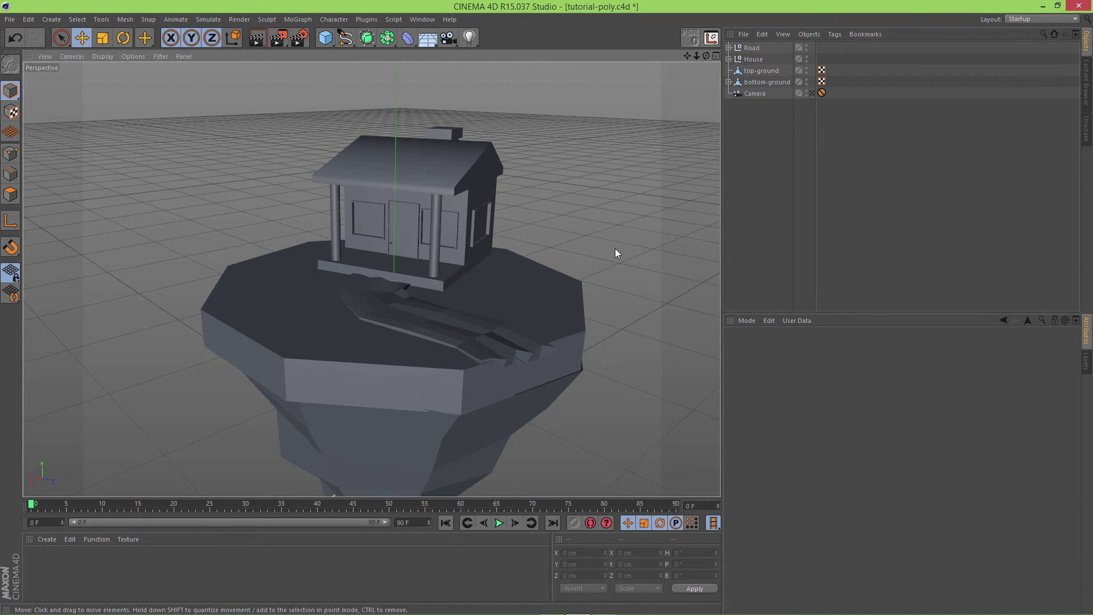
pyautogui.click(329, 41)
pyautogui.click(554, 75)
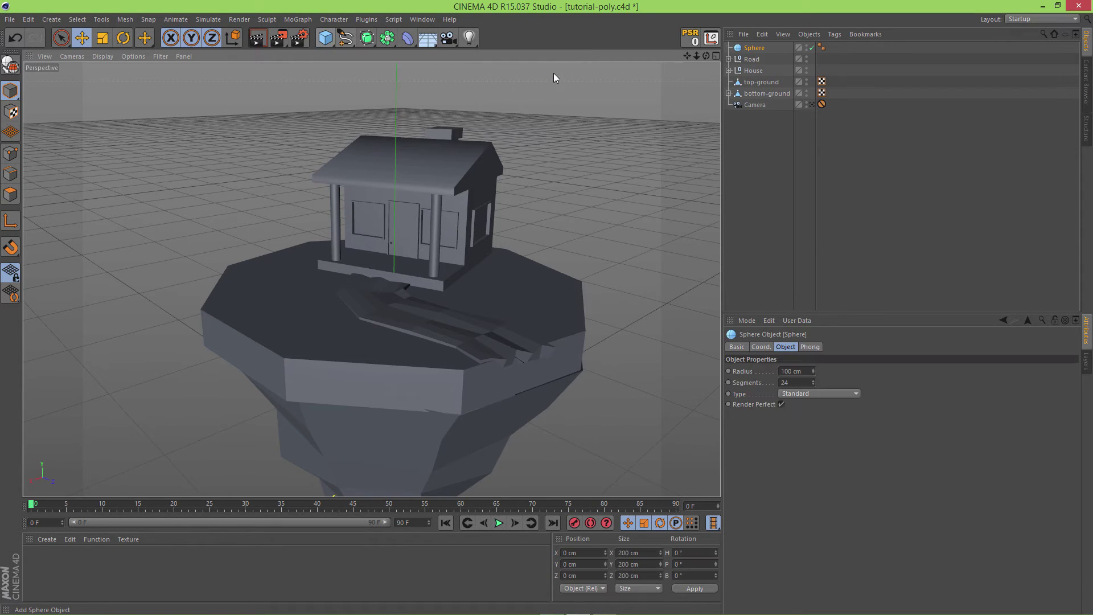
pyautogui.moveTo(392, 375); pyautogui.dragTo(371, 288)
pyautogui.press('t')
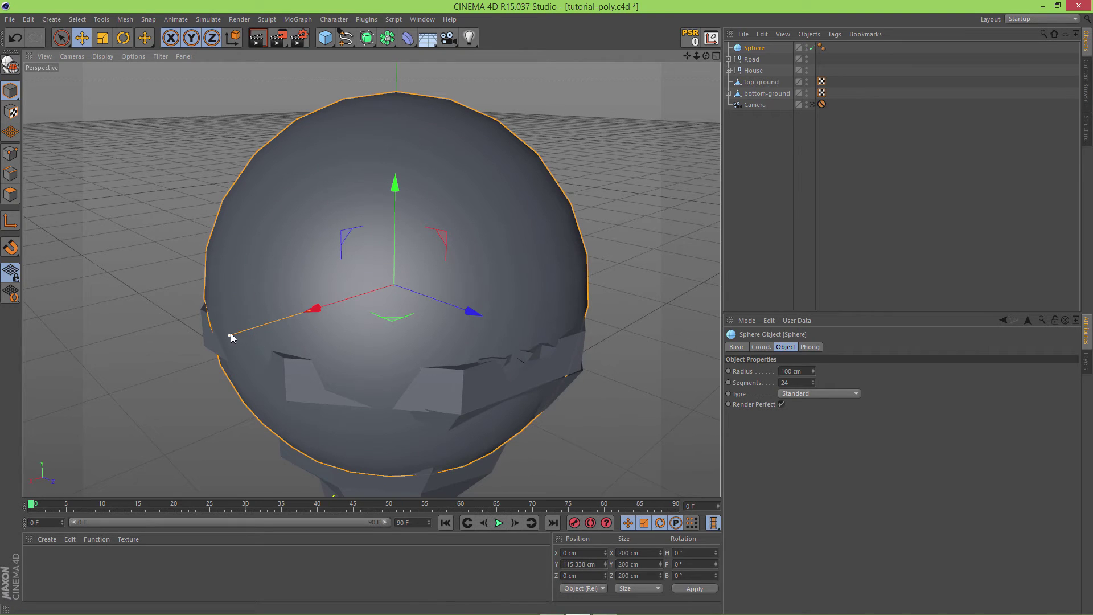
pyautogui.moveTo(395, 186); pyautogui.dragTo(398, 272)
# Move the sphere beside the porch to about X -32, Y 129.4, Z 45 cm and scale it down to about 24.7 cm.
pyautogui.press('e')
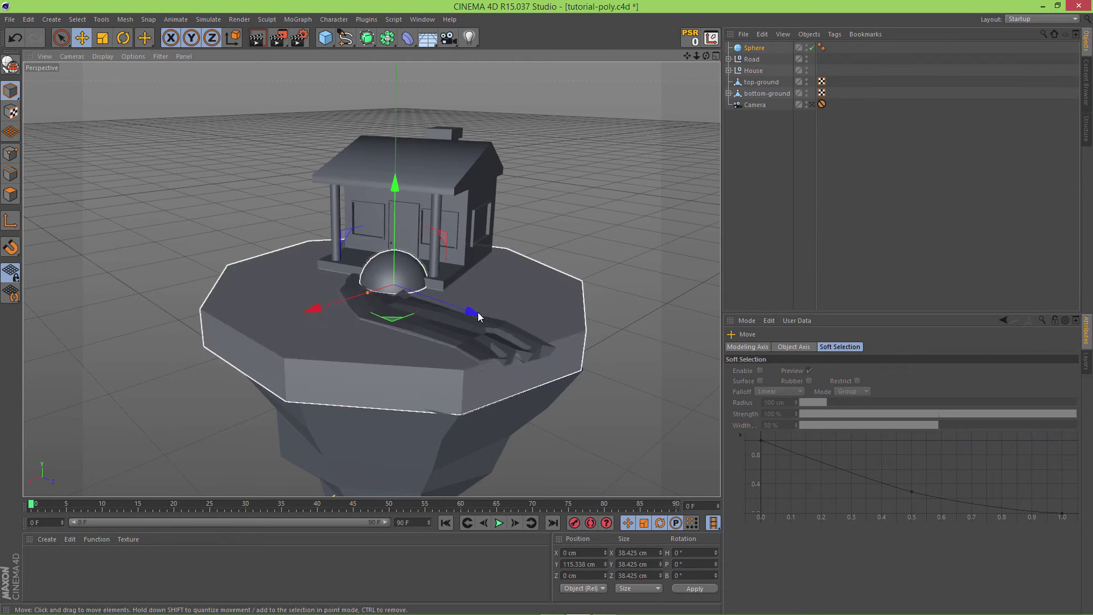
pyautogui.moveTo(474, 313); pyautogui.dragTo(541, 334)
pyautogui.moveTo(466, 226); pyautogui.dragTo(463, 187)
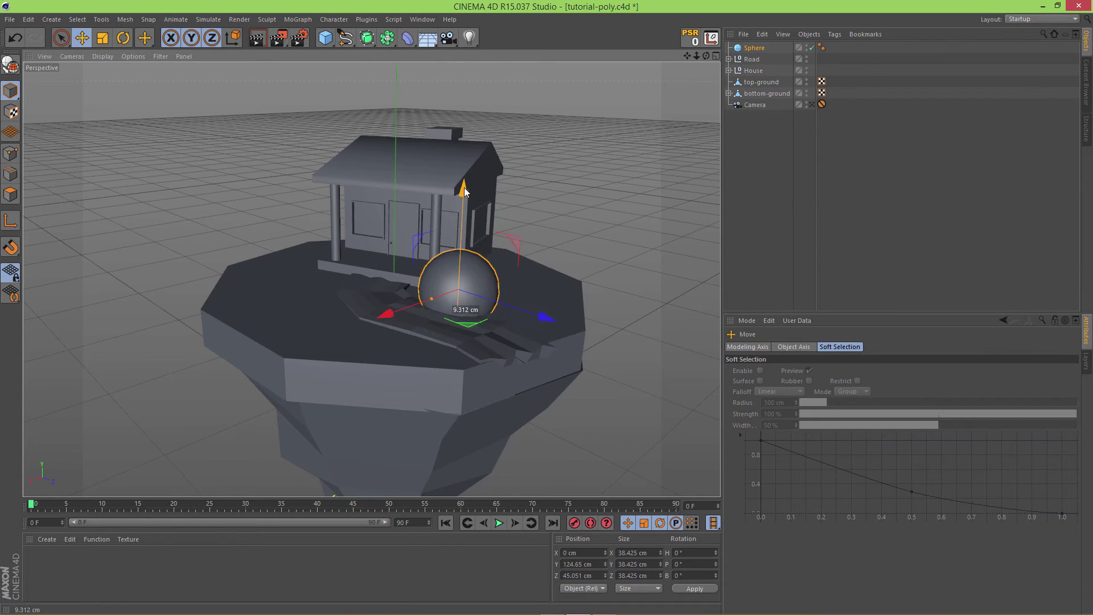
pyautogui.keyDown('alt'); pyautogui.moveTo(623, 237); pyautogui.dragTo(437, 312); pyautogui.keyUp('alt')
pyautogui.press('t')
pyautogui.moveTo(548, 216); pyautogui.dragTo(545, 237)
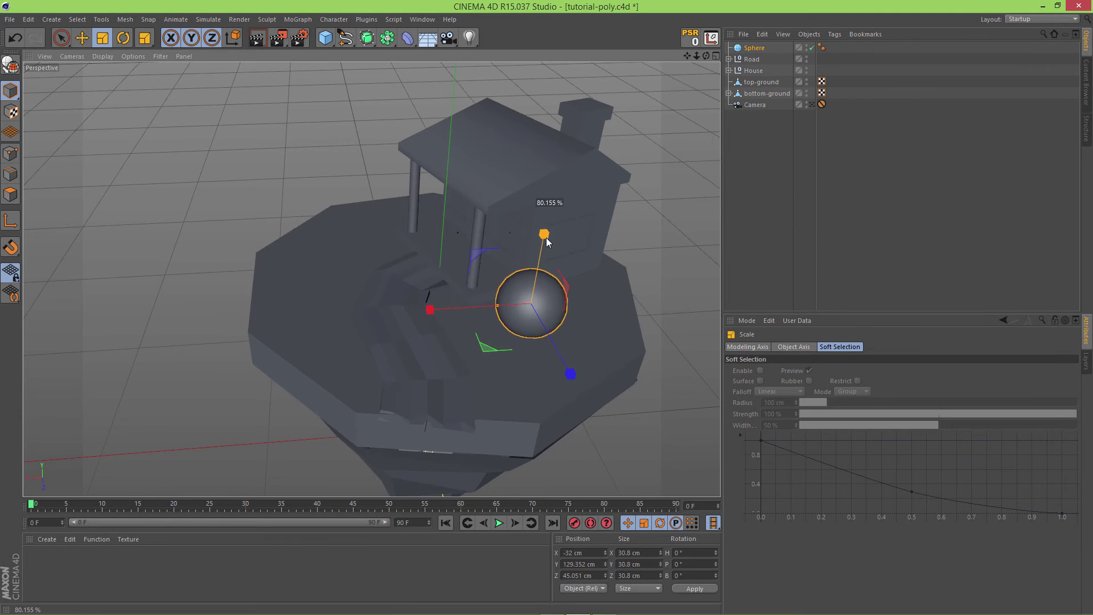
pyautogui.keyDown('alt'); pyautogui.moveTo(670, 291); pyautogui.dragTo(671, 259); pyautogui.keyUp('alt')
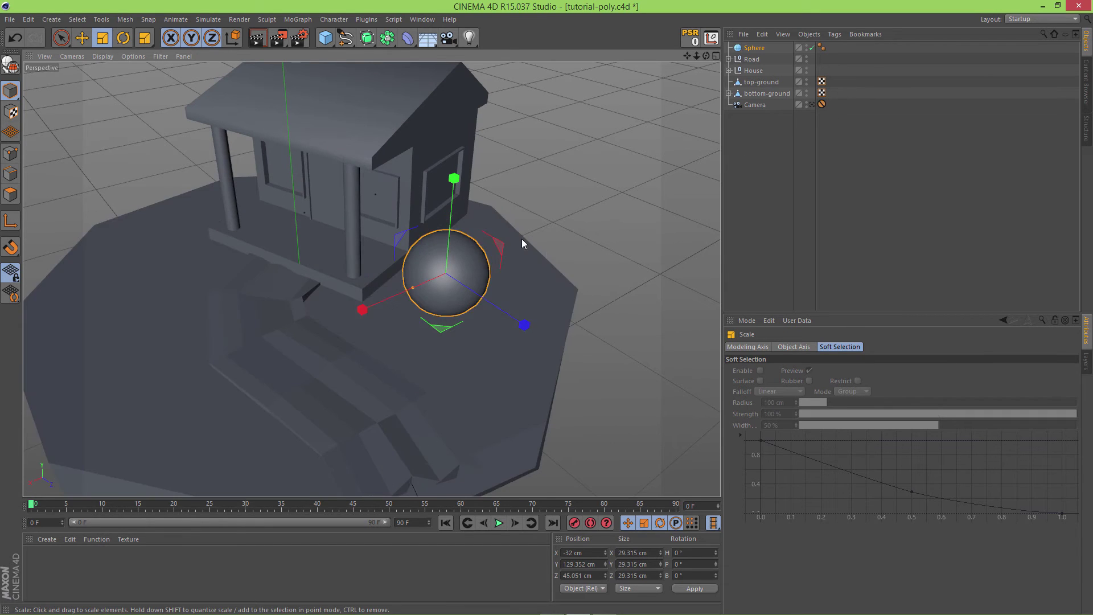
pyautogui.moveTo(456, 180); pyautogui.dragTo(463, 200)
# Reduce the sphere to 9 segments and turn off Render Perfect.
pyautogui.click(752, 49)
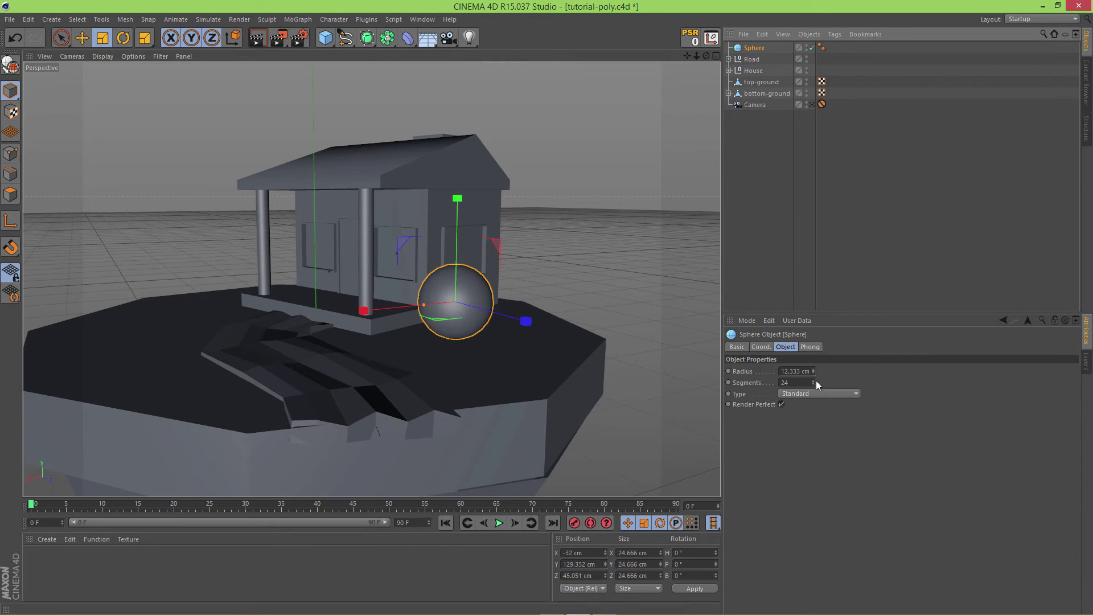
pyautogui.moveTo(811, 382); pyautogui.dragTo(811, 381)
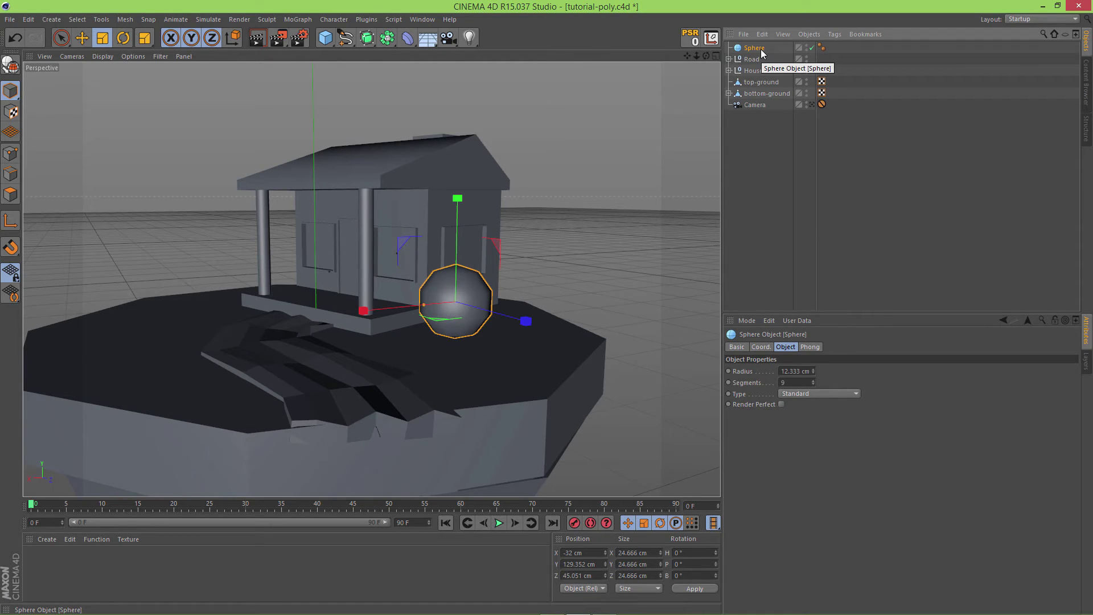
pyautogui.press('c')
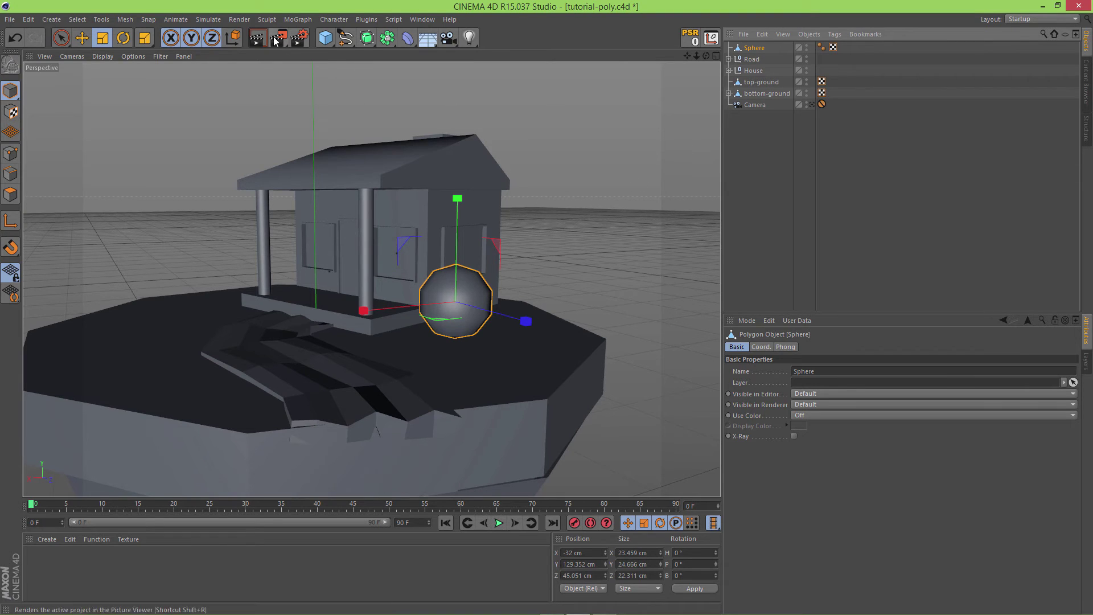
pyautogui.click(255, 39)
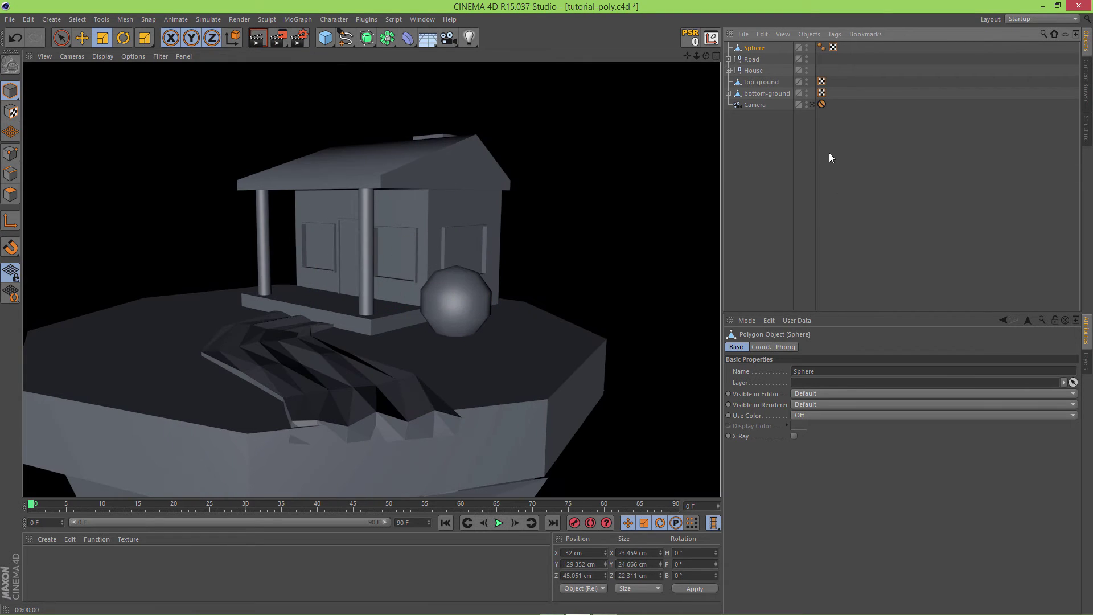
pyautogui.hotkey('ctrl', 'z')
# Compare test renders of the sphere with Render Perfect enabled and disabled, leaving the option off.
pyautogui.click(781, 404)
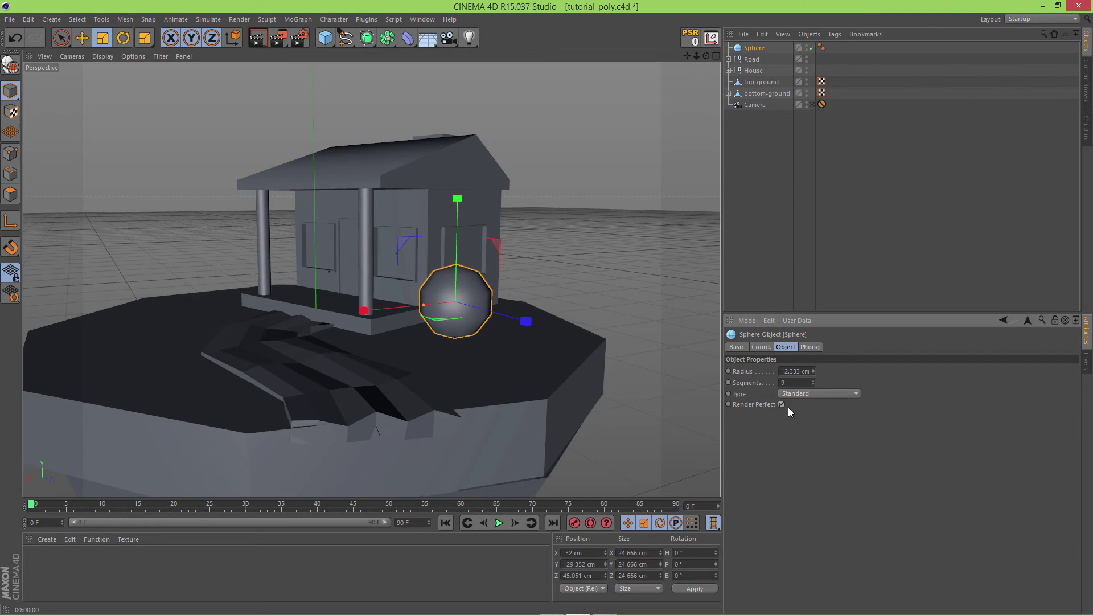
pyautogui.click(617, 281)
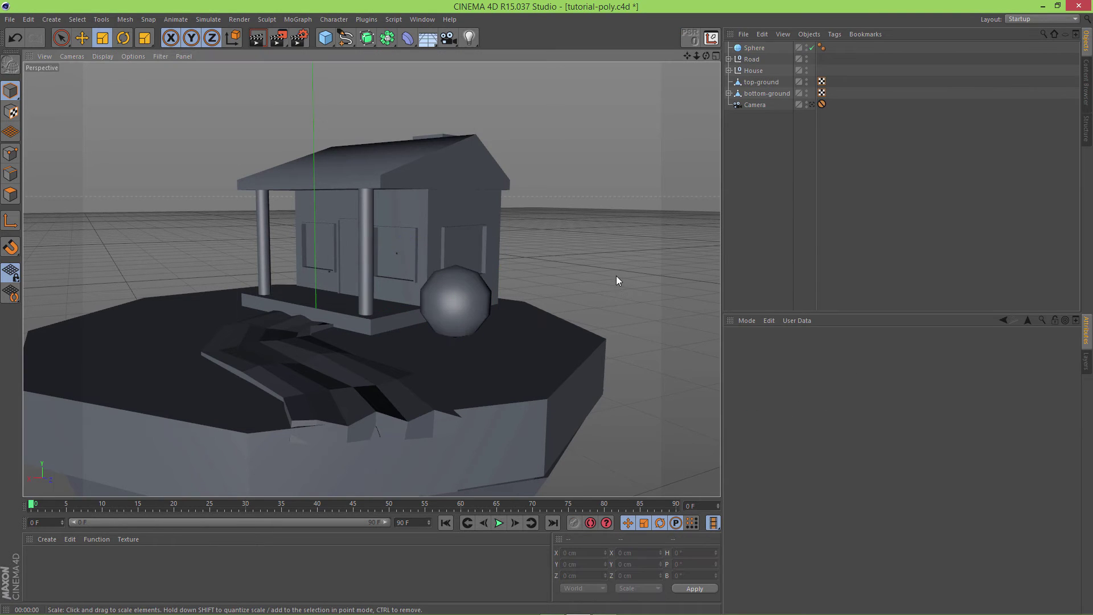
pyautogui.keyDown('alt'); pyautogui.moveTo(616, 275); pyautogui.dragTo(462, 283); pyautogui.keyUp('alt')
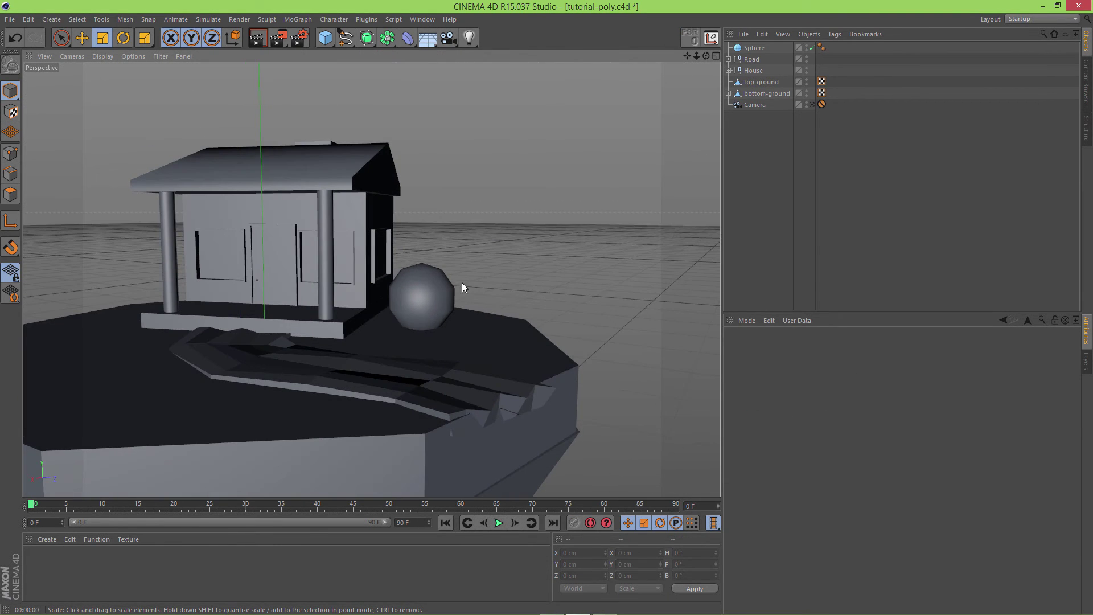
pyautogui.click(252, 35)
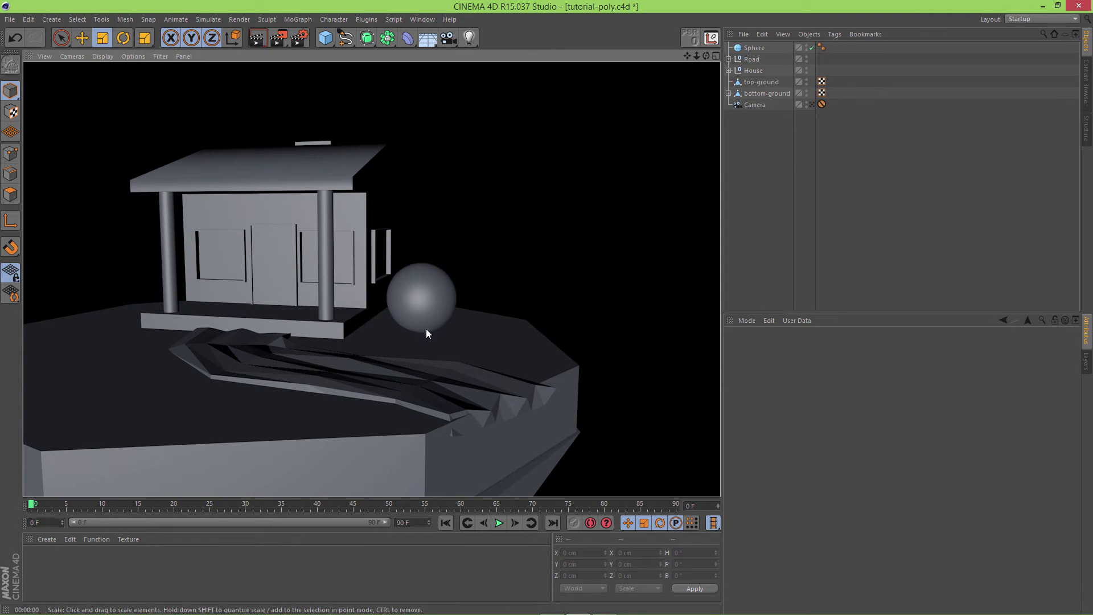
pyautogui.click(754, 48)
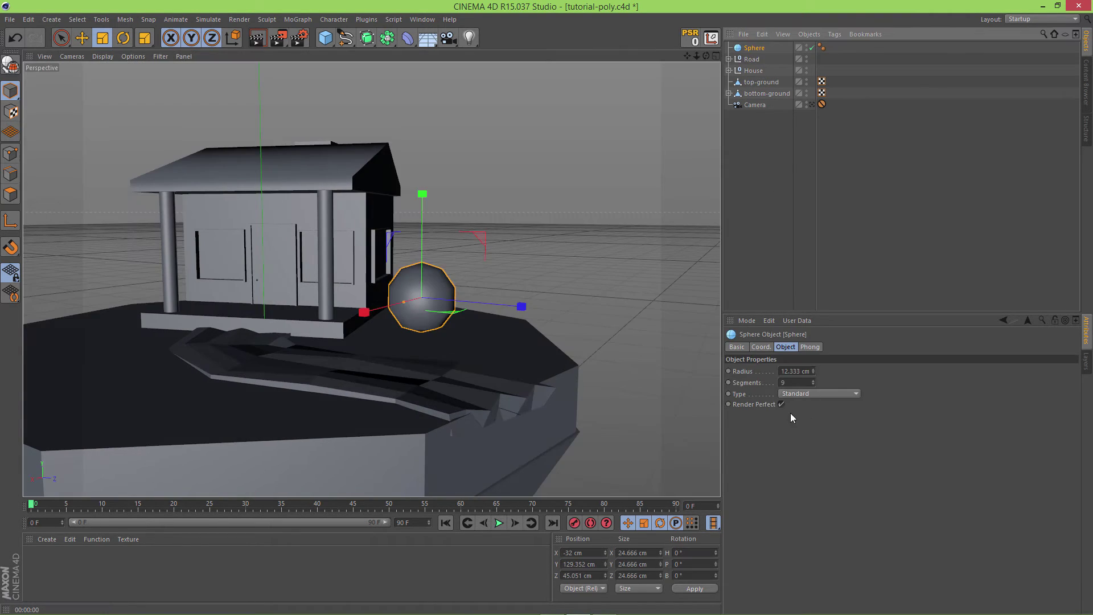
pyautogui.click(781, 404)
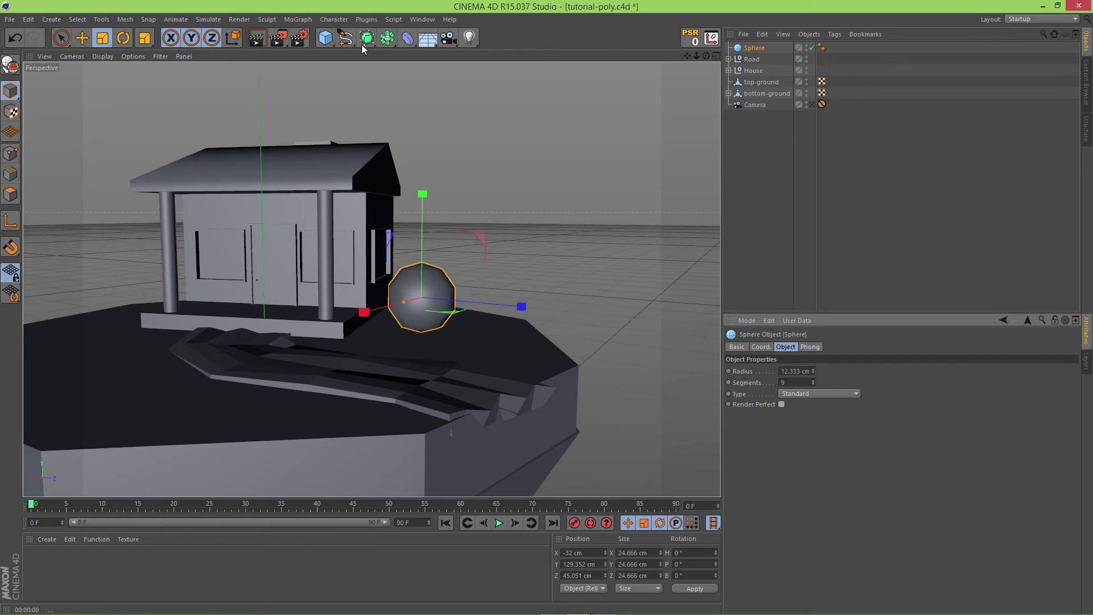
pyautogui.click(263, 40)
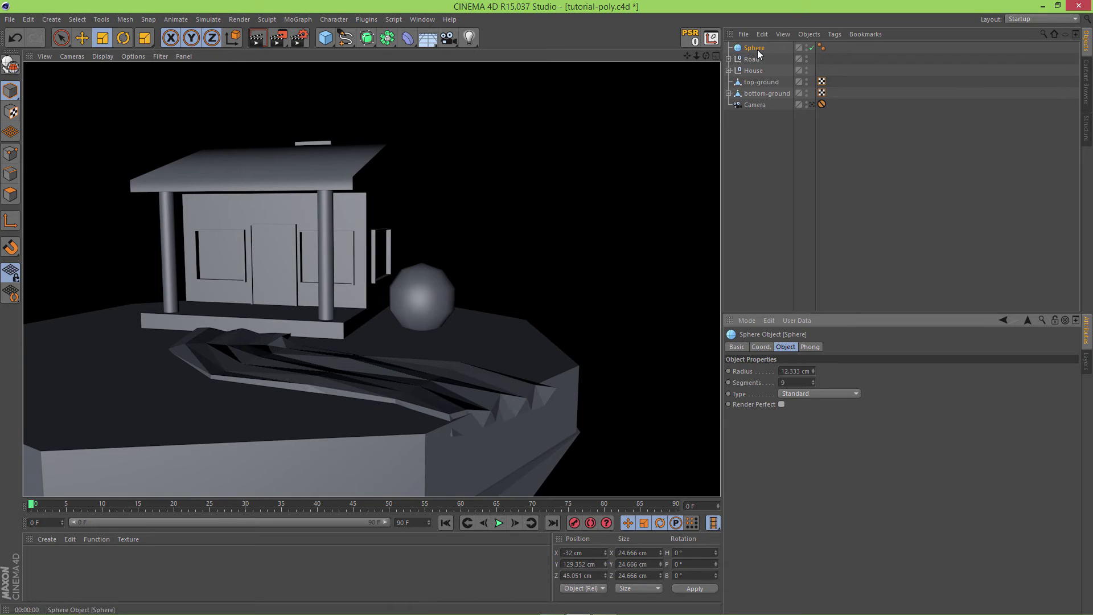
# Make the sphere editable and delete its Phong tag for flat, faceted shading.
pyautogui.press('c')
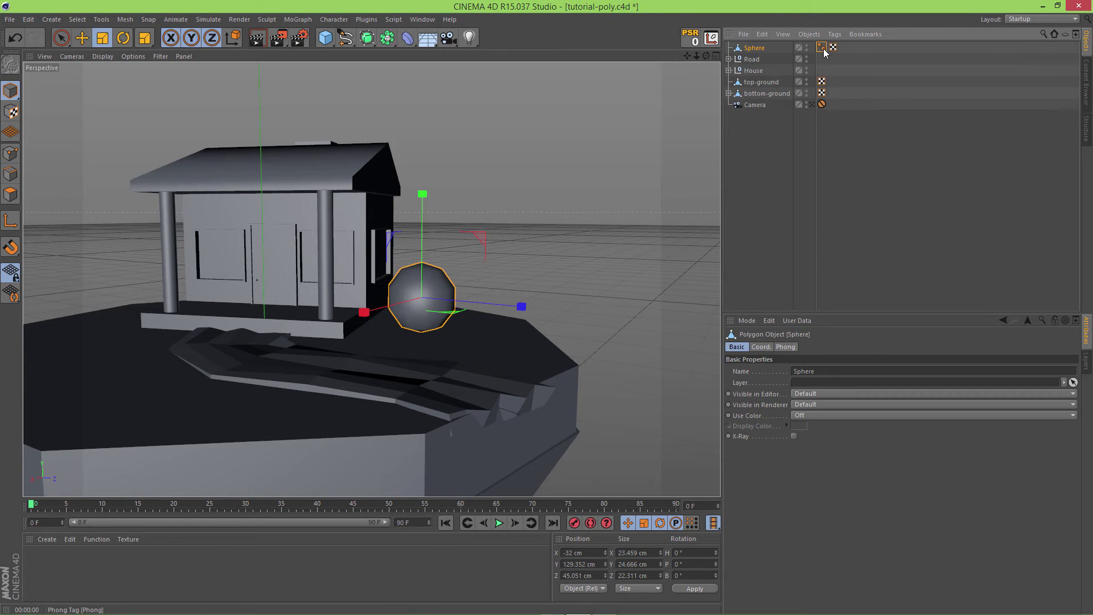
pyautogui.click(821, 48)
pyautogui.press('Delete')
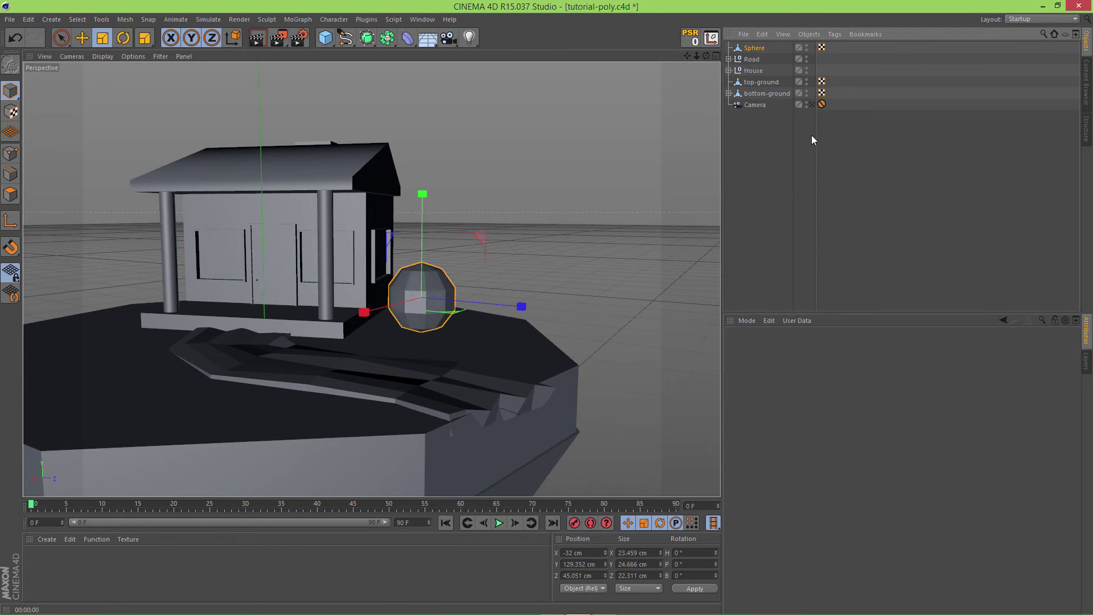
pyautogui.click(598, 193)
# Stretch the sphere along X and flatten it slightly to about 34.8 × 21.5 × 21.7 cm.
pyautogui.keyDown('alt'); pyautogui.moveTo(603, 192); pyautogui.dragTo(494, 313); pyautogui.keyUp('alt')
pyautogui.click(498, 319)
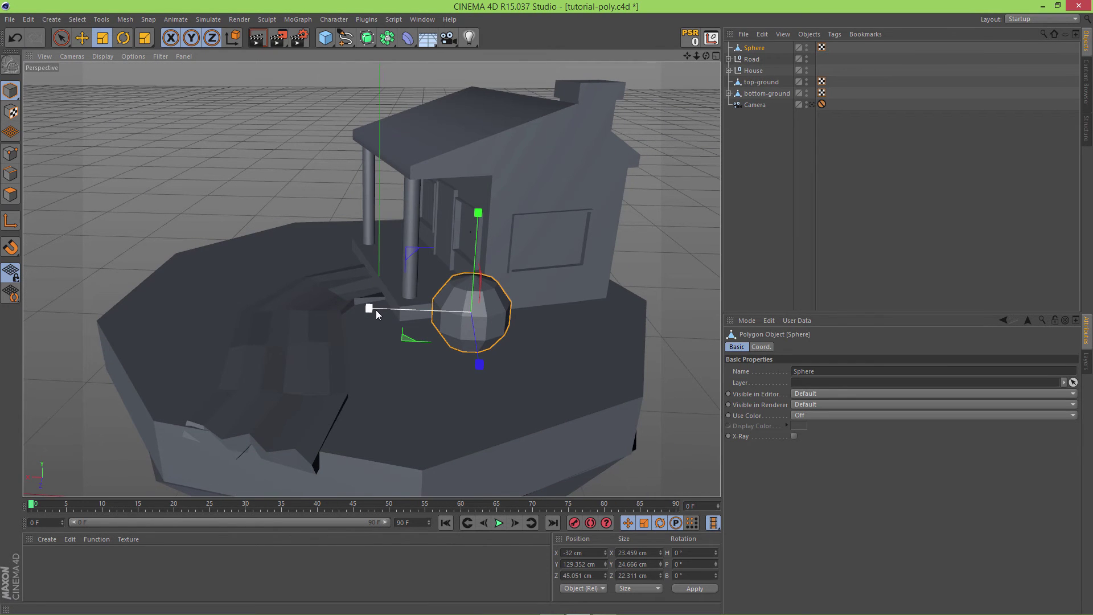
pyautogui.moveTo(371, 309); pyautogui.dragTo(341, 306)
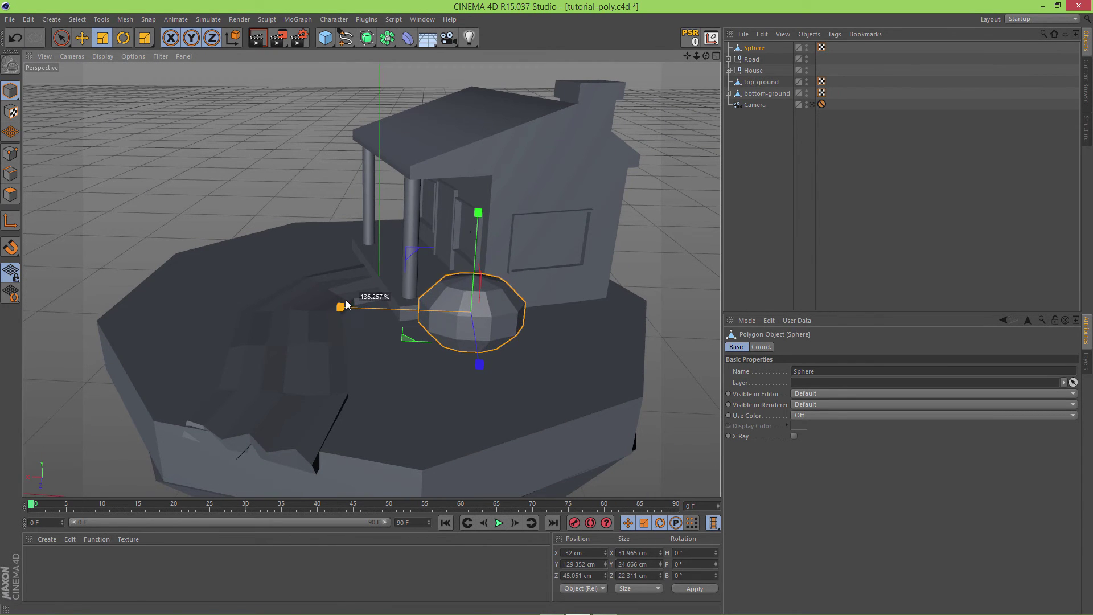
pyautogui.moveTo(478, 213); pyautogui.dragTo(479, 227)
pyautogui.keyDown('alt'); pyautogui.moveTo(583, 280); pyautogui.dragTo(369, 219); pyautogui.keyUp('alt')
pyautogui.keyDown('alt'); pyautogui.moveTo(470, 311); pyautogui.dragTo(639, 329); pyautogui.keyUp('alt')
pyautogui.moveTo(535, 293); pyautogui.dragTo(538, 295)
# Add a Displacer deformer and make it a child of the Sphere.
pyautogui.click(407, 37)
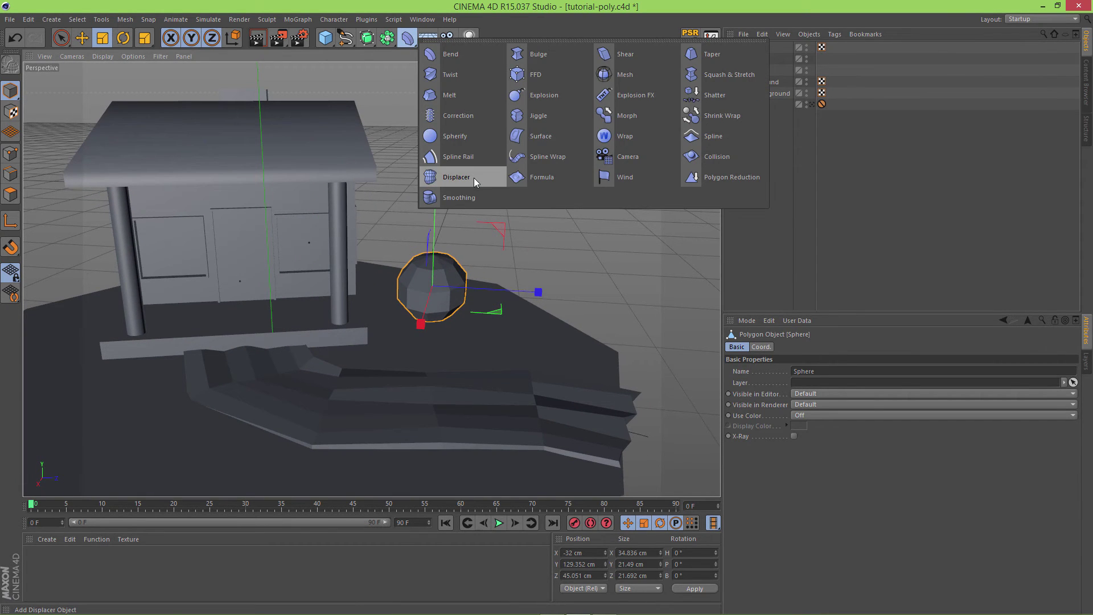
pyautogui.click(477, 174)
pyautogui.moveTo(763, 49); pyautogui.dragTo(757, 59)
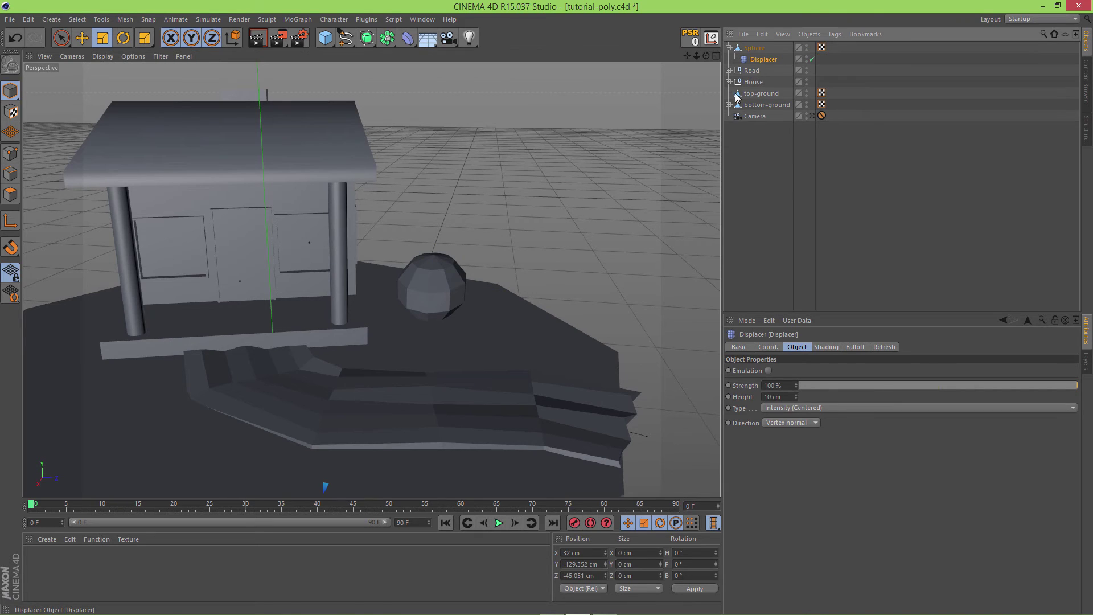
# Assign a Noise shader to the Sphere's Displacer to shape it into an irregular bush.
pyautogui.keyDown('alt'); pyautogui.moveTo(545, 165); pyautogui.dragTo(761, 64); pyautogui.keyUp('alt')
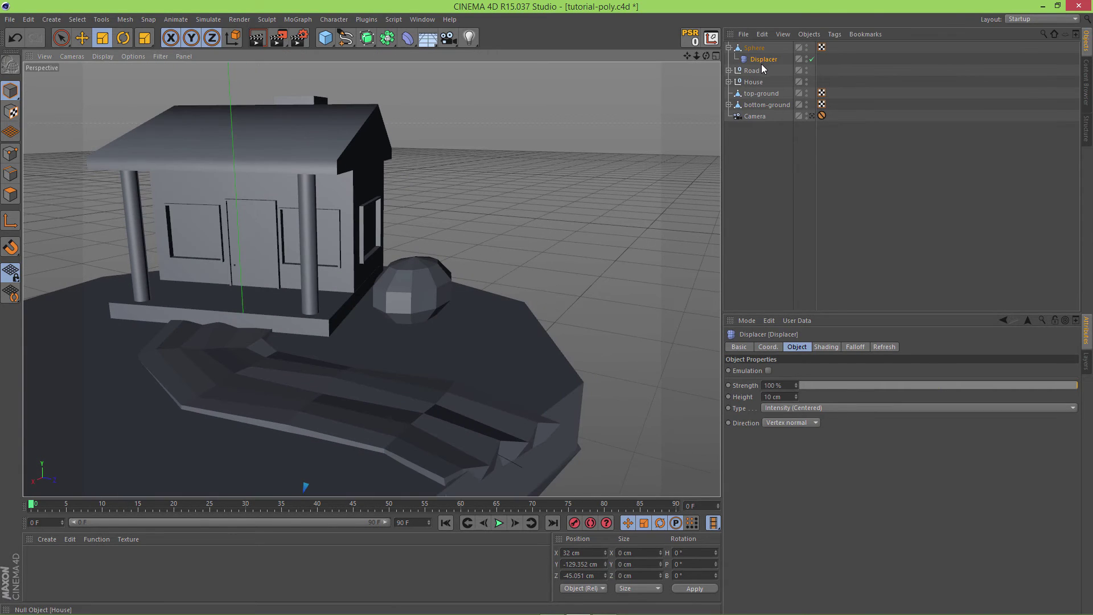
pyautogui.click(825, 347)
pyautogui.click(761, 381)
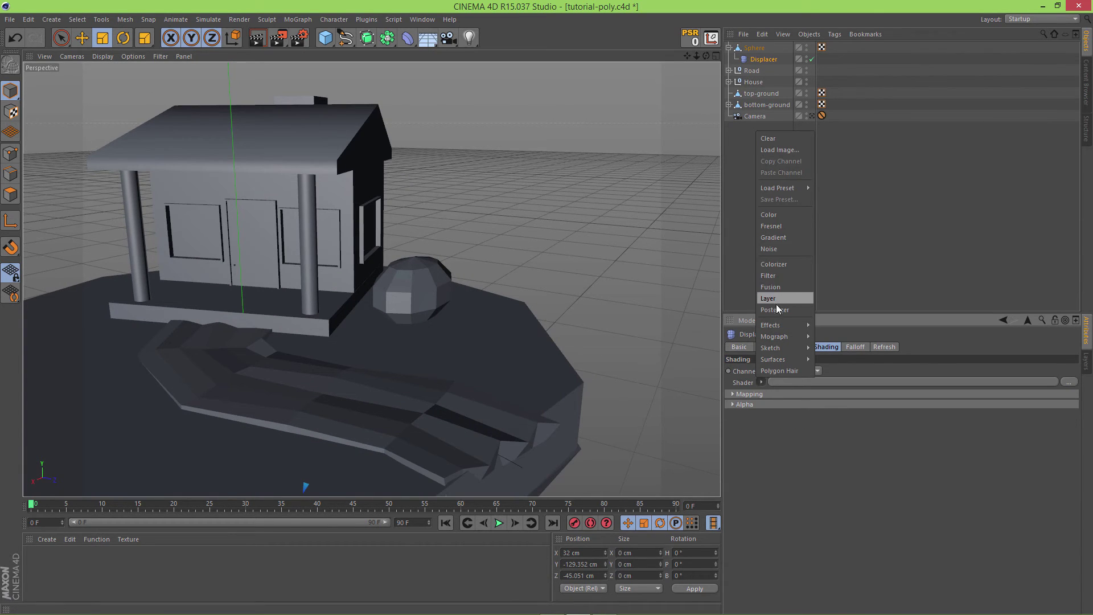
pyautogui.click(772, 247)
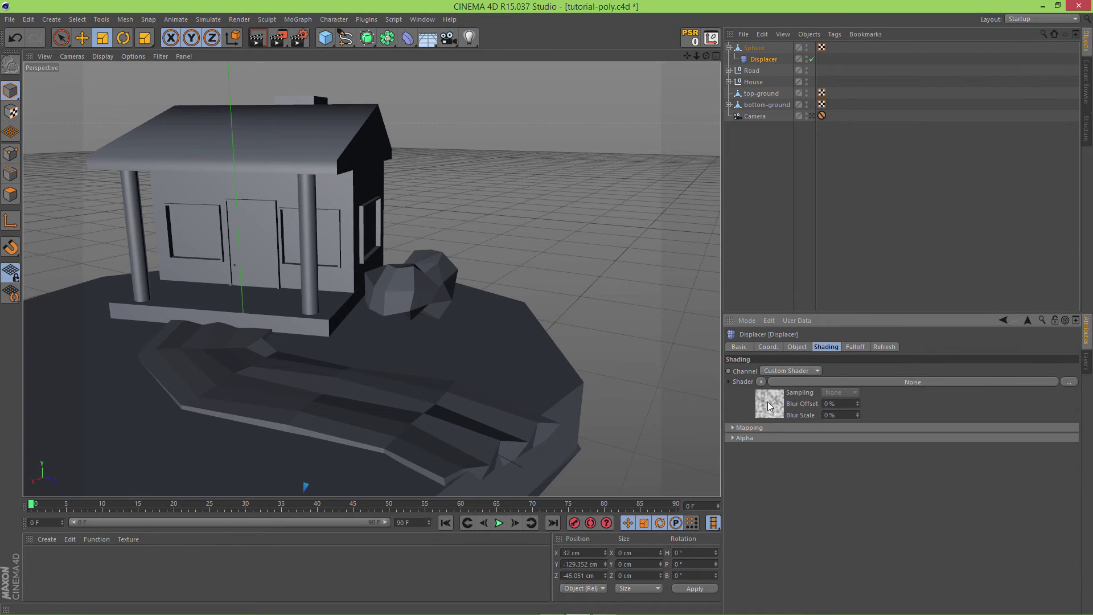
# Set the Global Scale of the Noise shader in the Sphere's Displacer to 0.1%.
pyautogui.click(767, 402)
pyautogui.doubleClick(813, 506)
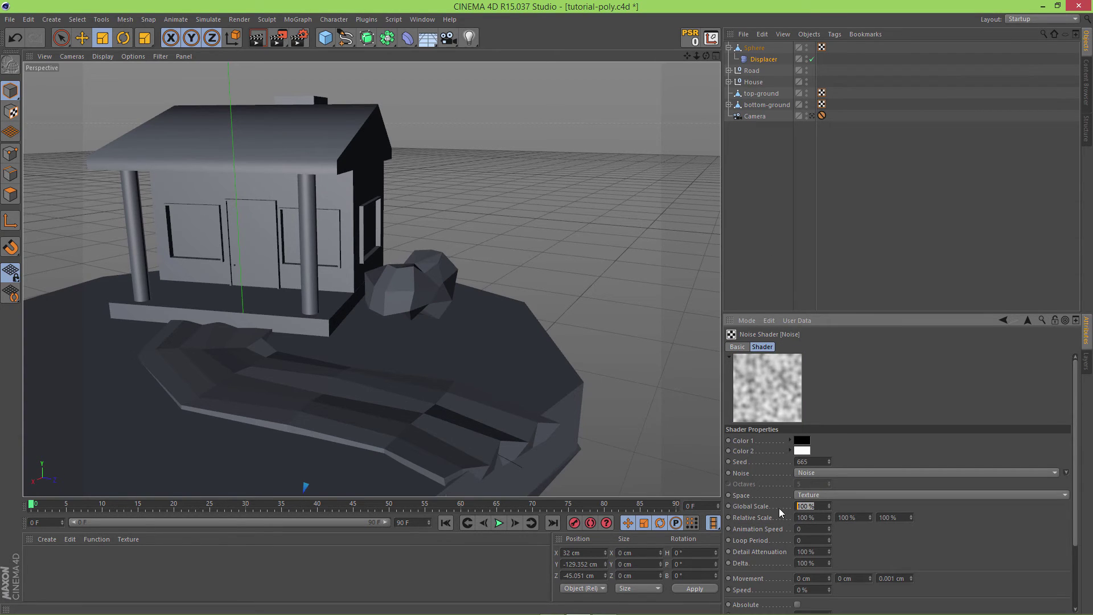
pyautogui.write('0.1')
pyautogui.press('Return')
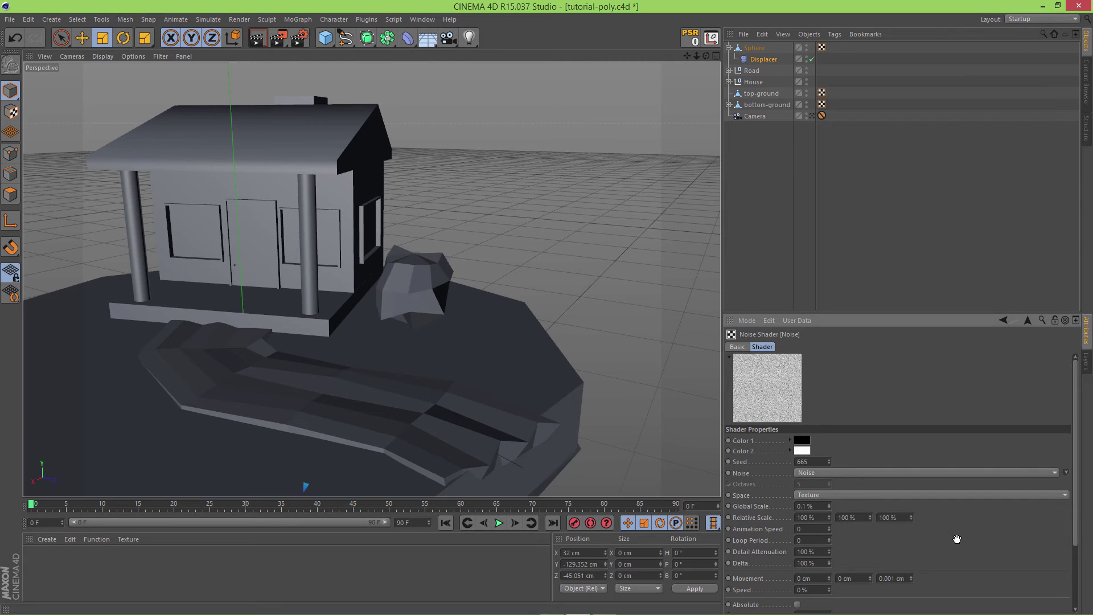
# Reduce the Displacer's height to 5 cm.
pyautogui.moveTo(586, 308)
pyautogui.keyDown('alt'); pyautogui.mouseDown()
pyautogui.moveTo(490, 289)
pyautogui.moveTo(504, 312)
pyautogui.mouseUp(); pyautogui.keyUp('alt')
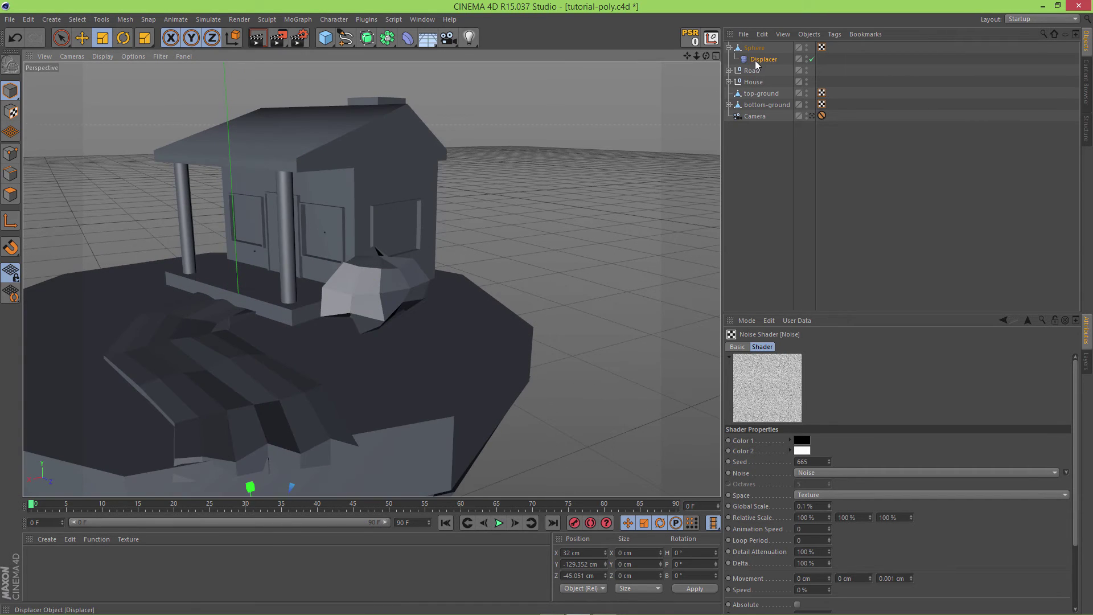
pyautogui.click(761, 59)
pyautogui.click(797, 347)
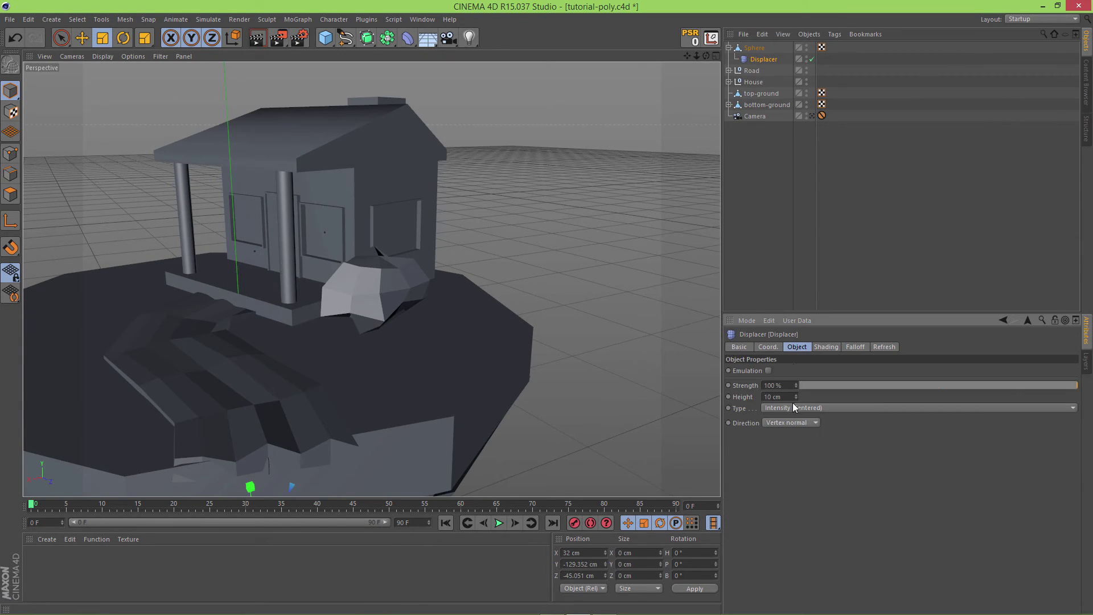
pyautogui.moveTo(796, 394); pyautogui.dragTo(796, 394)
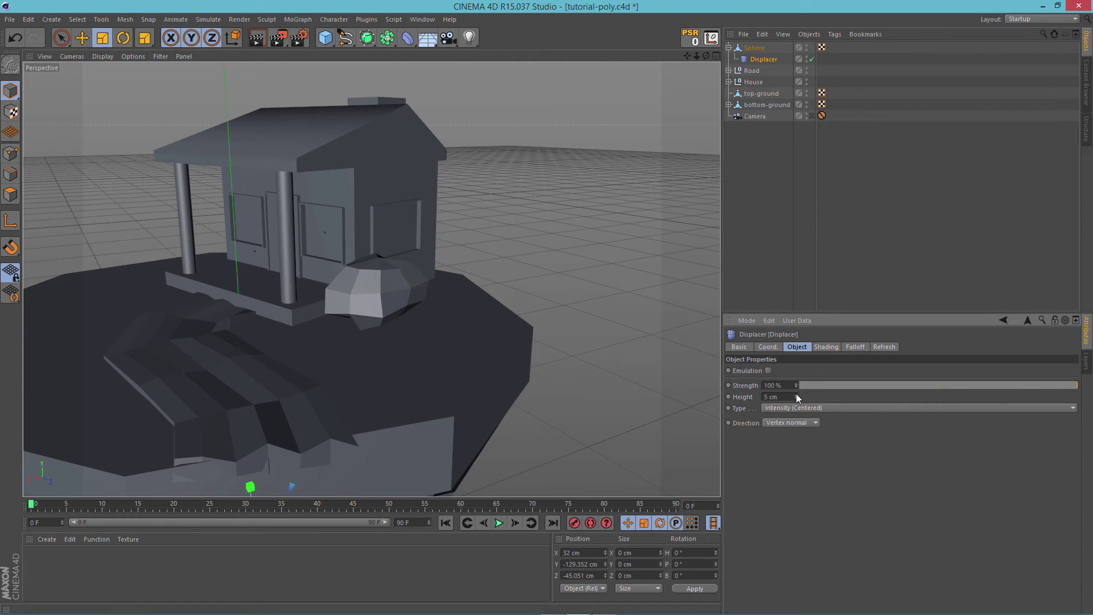
# Try the Intensity displacement type on the Displacer and restore Intensity (Centered).
pyautogui.click(806, 407)
pyautogui.click(798, 420)
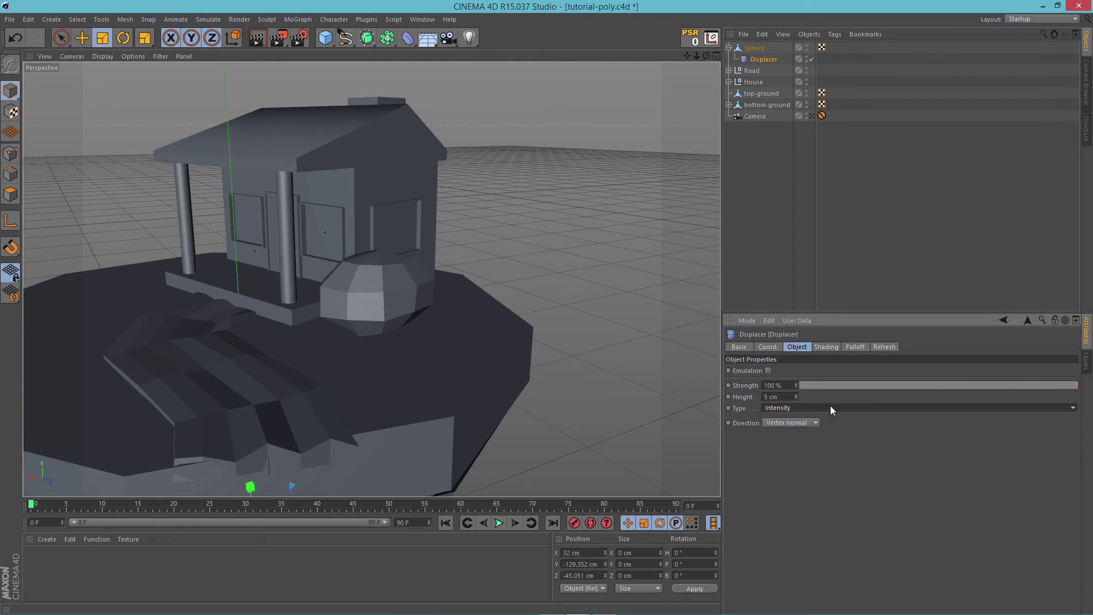
pyautogui.click(807, 407)
pyautogui.click(805, 432)
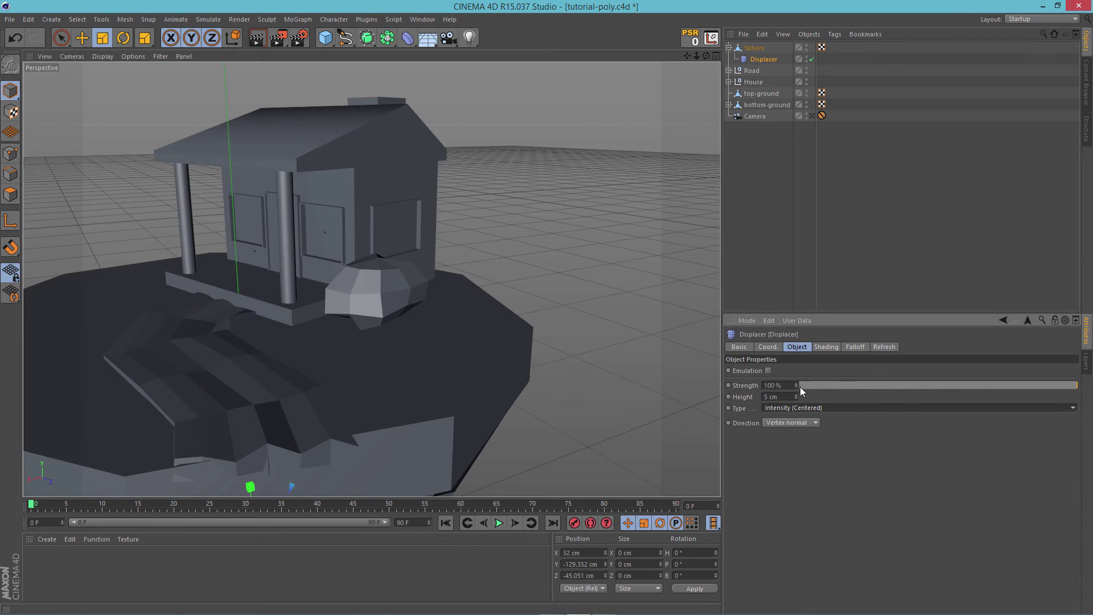
# Narrow the Sphere along its Z axis to about 18 cm and deselect it.
pyautogui.keyDown('alt'); pyautogui.moveTo(619, 320); pyautogui.dragTo(445, 254); pyautogui.keyUp('alt')
pyautogui.click(439, 255)
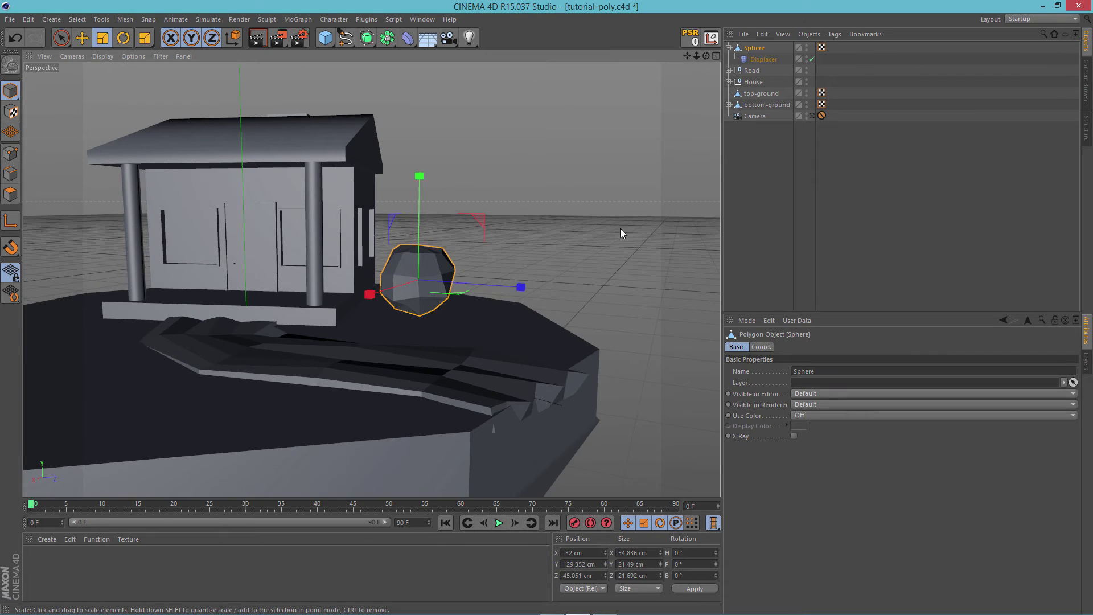
pyautogui.keyDown('alt'); pyautogui.moveTo(619, 232); pyautogui.dragTo(558, 268); pyautogui.keyUp('alt')
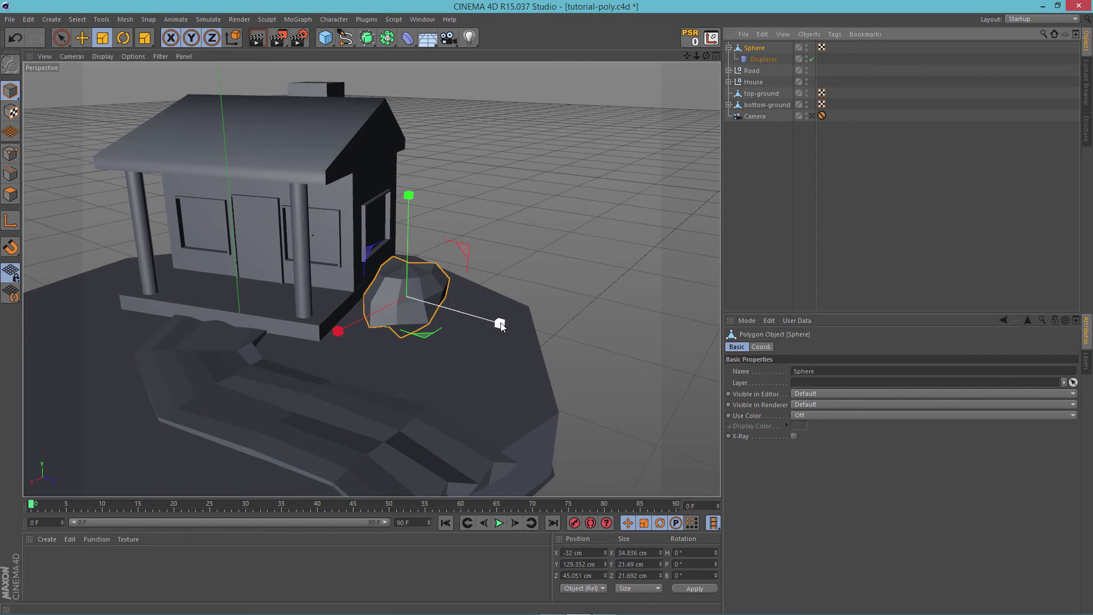
pyautogui.moveTo(500, 325)
pyautogui.mouseDown()
pyautogui.moveTo(467, 317)
pyautogui.moveTo(481, 324)
pyautogui.mouseUp()
pyautogui.click(668, 280)
pyautogui.keyDown('alt'); pyautogui.moveTo(668, 281); pyautogui.dragTo(449, 291); pyautogui.keyUp('alt')
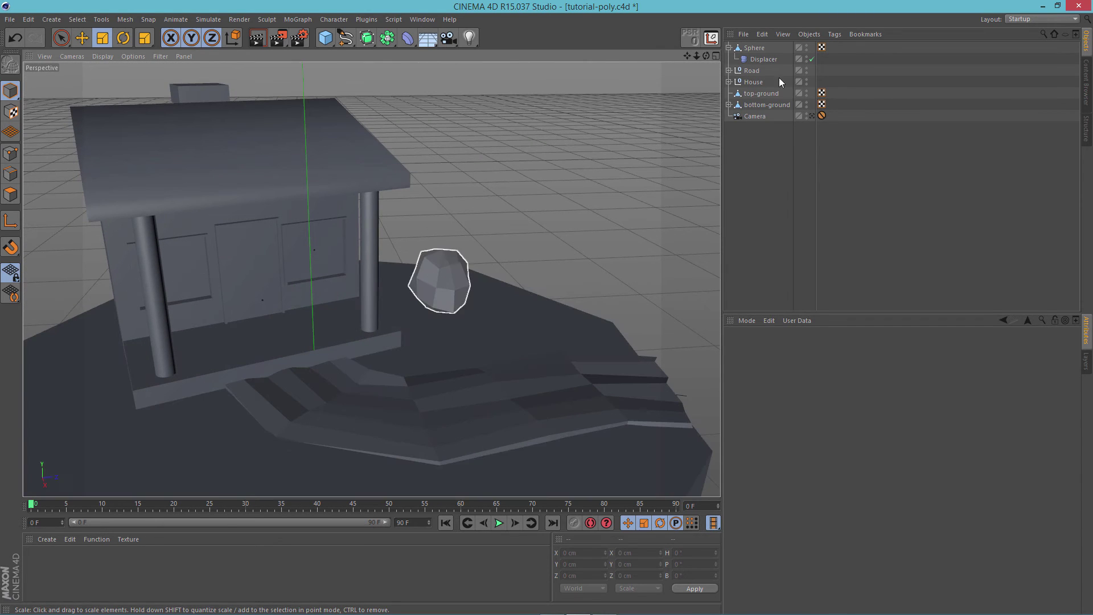
# Rotate the Sphere beside the house around its vertical axis to a heading of about 69.5°.
pyautogui.click(758, 49)
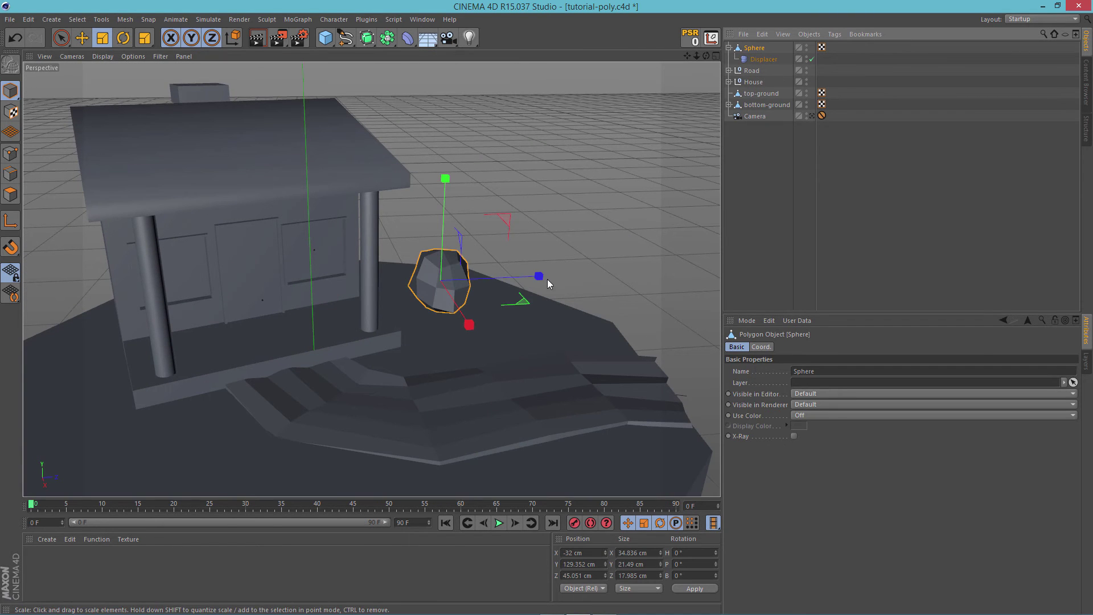
pyautogui.press('r')
pyautogui.moveTo(470, 302); pyautogui.dragTo(520, 283)
pyautogui.keyDown('alt'); pyautogui.moveTo(671, 268); pyautogui.dragTo(553, 273); pyautogui.keyUp('alt')
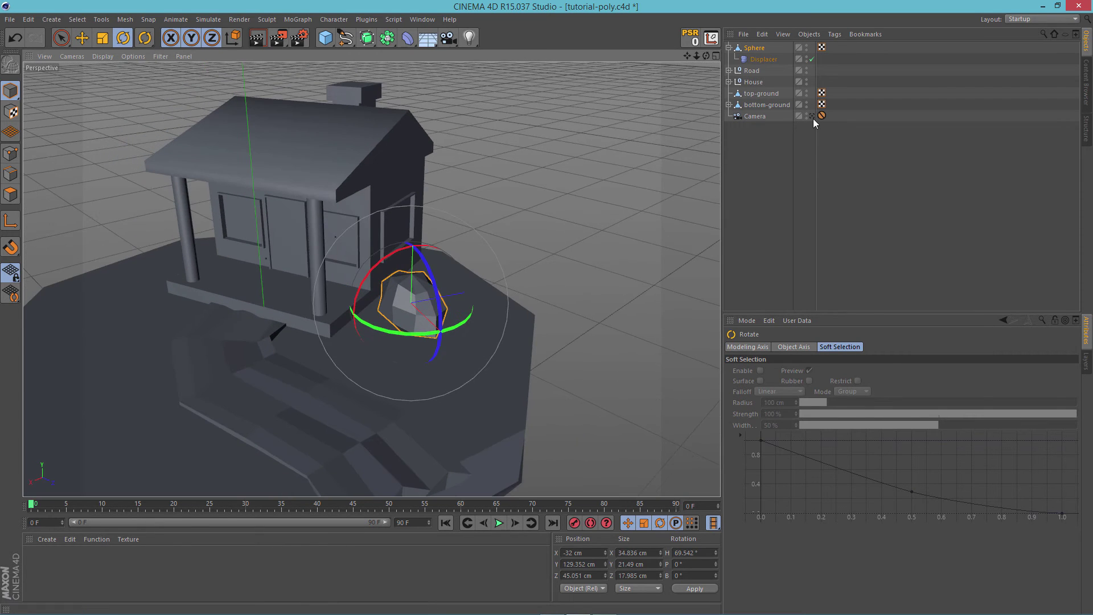
# Look through the scene Camera and place the Sphere on the opposite side of the house with a heading of about 115°.
pyautogui.click(811, 117)
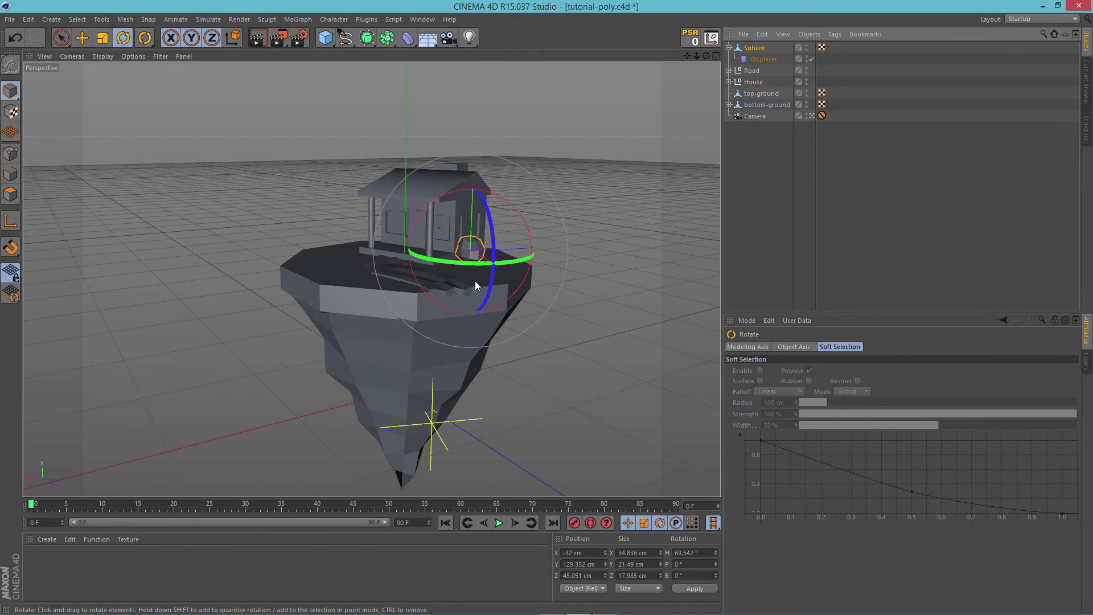
pyautogui.moveTo(521, 260); pyautogui.dragTo(419, 240)
pyautogui.press('e')
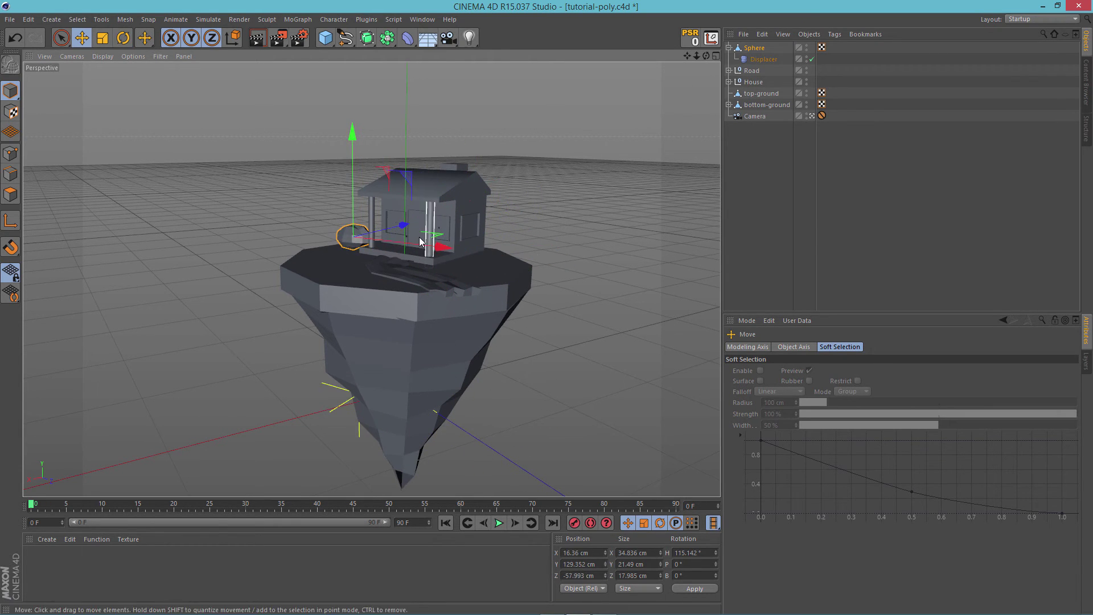
pyautogui.scroll(4, 533, 228)
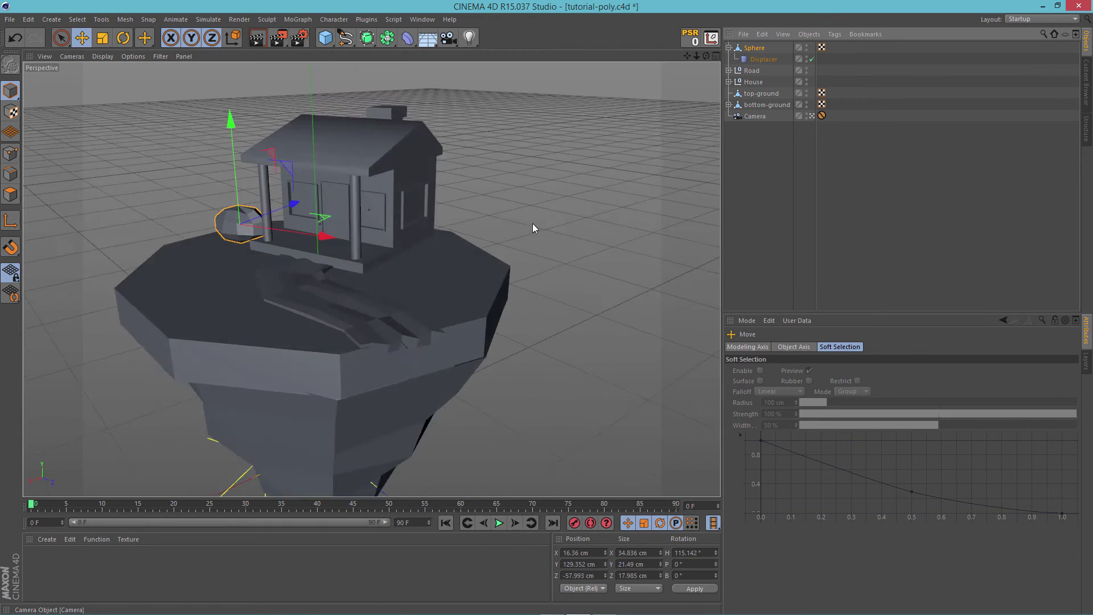
# Rotate the rock to a heading of about 138.6° and set it down beside the porch at about X 34.9, Y 120.2, Z -74.3 cm.
pyautogui.scroll(2, 532, 223)
pyautogui.keyDown('alt'); pyautogui.moveTo(500, 220); pyautogui.dragTo(706, 225); pyautogui.keyUp('alt')
pyautogui.press('r')
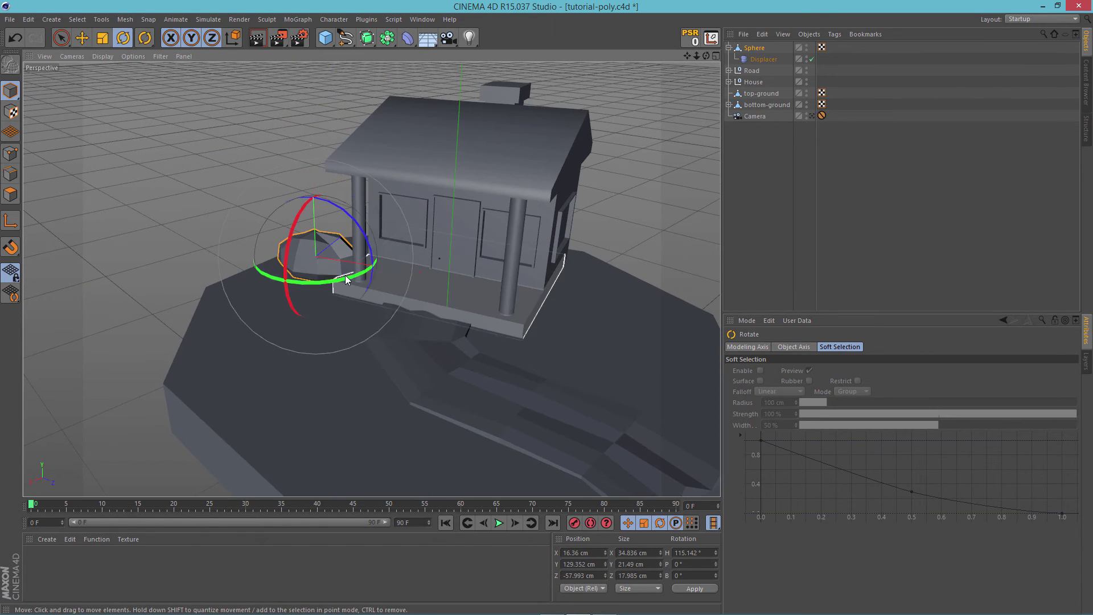
pyautogui.moveTo(345, 278); pyautogui.dragTo(376, 272)
pyautogui.press('e')
pyautogui.moveTo(314, 155); pyautogui.dragTo(319, 179)
pyautogui.moveTo(411, 272); pyautogui.dragTo(330, 283)
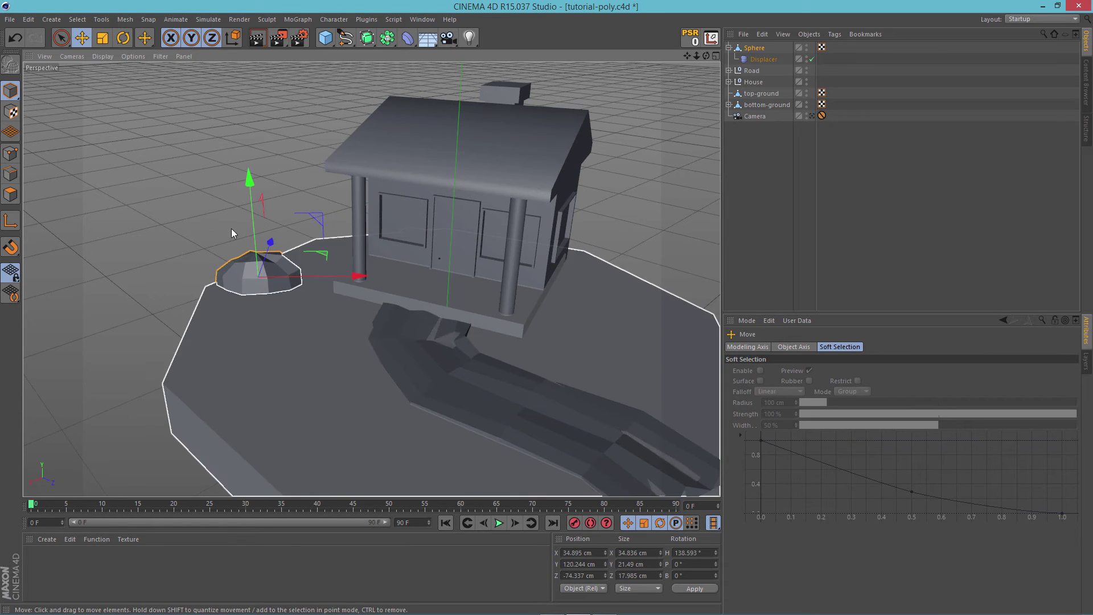
pyautogui.click(231, 228)
pyautogui.moveTo(203, 219)
pyautogui.keyDown('alt'); pyautogui.mouseDown()
pyautogui.moveTo(151, 162)
pyautogui.moveTo(187, 223)
pyautogui.moveTo(275, 205)
pyautogui.moveTo(247, 188)
pyautogui.moveTo(220, 216)
pyautogui.mouseUp(); pyautogui.keyUp('alt')
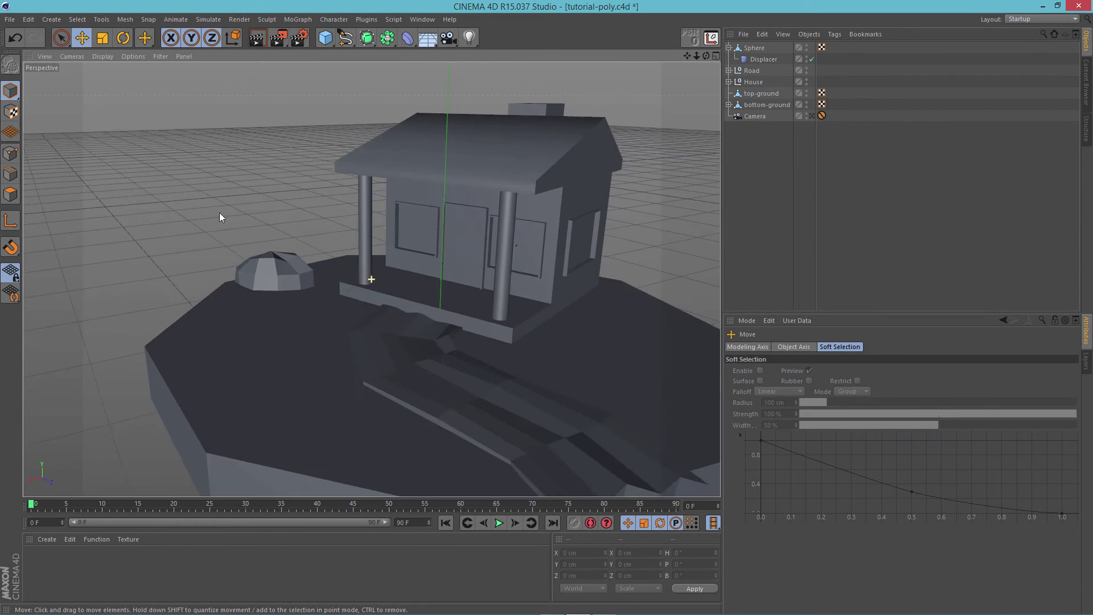
# Duplicate the rock and place the copy beside the house's opposite side wall, at about X -64.8, Z 13.5 cm.
pyautogui.click(257, 267)
pyautogui.keyDown('ctrl'); pyautogui.moveTo(257, 267); pyautogui.dragTo(666, 291); pyautogui.keyUp('ctrl')
pyautogui.keyDown('alt'); pyautogui.moveTo(671, 221); pyautogui.dragTo(414, 341); pyautogui.keyUp('alt')
# Scale the copied rock separately along each axis to about 21.7 × 12 × 22.1 cm.
pyautogui.press('r')
pyautogui.press('t')
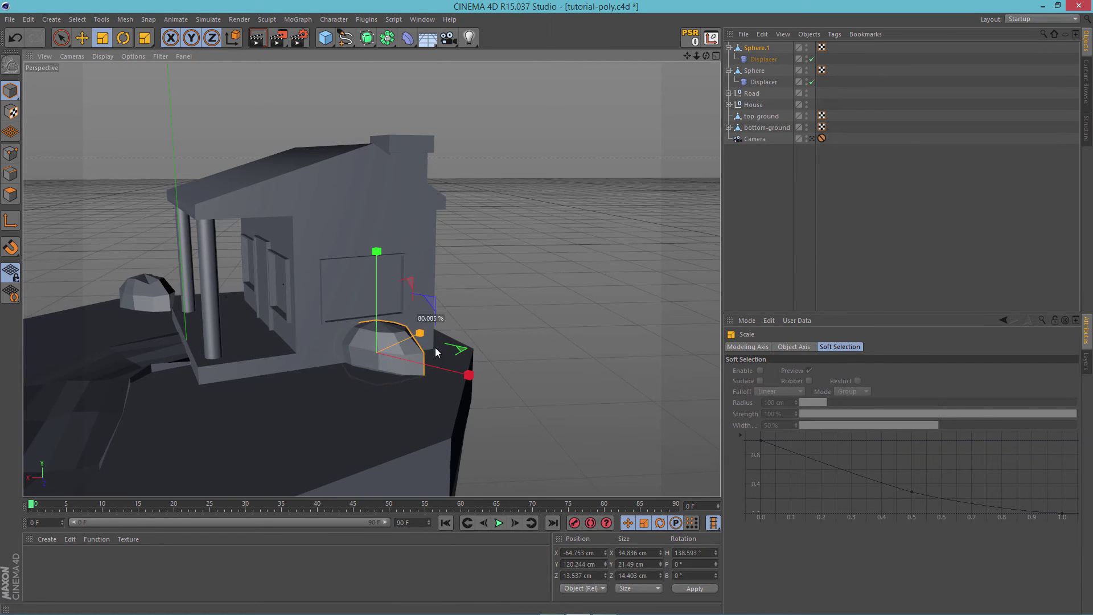
pyautogui.moveTo(471, 375); pyautogui.dragTo(437, 353)
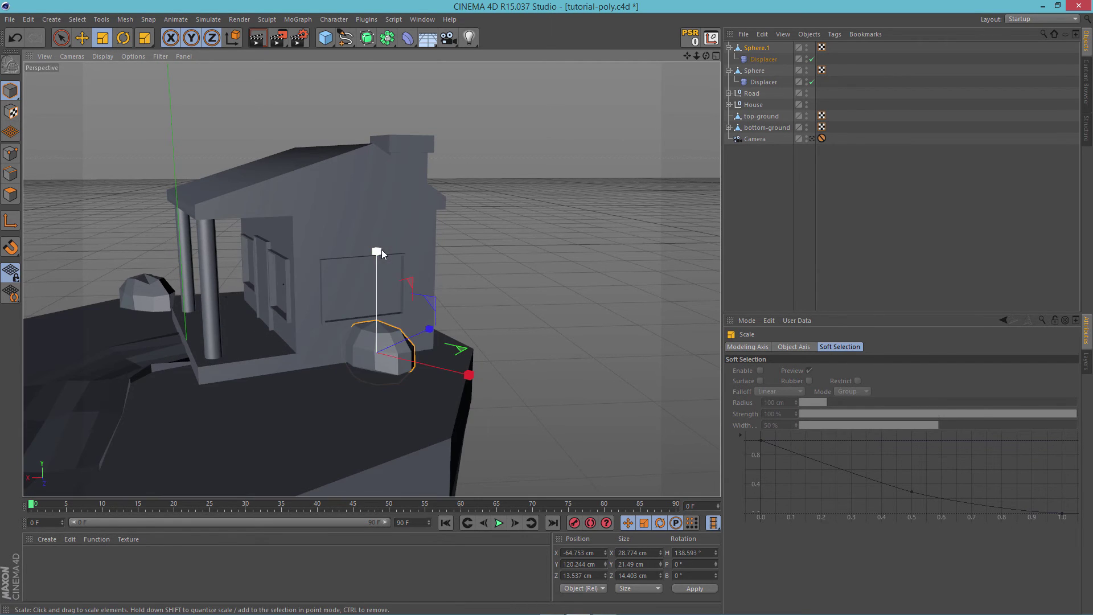
pyautogui.moveTo(381, 249); pyautogui.dragTo(383, 300)
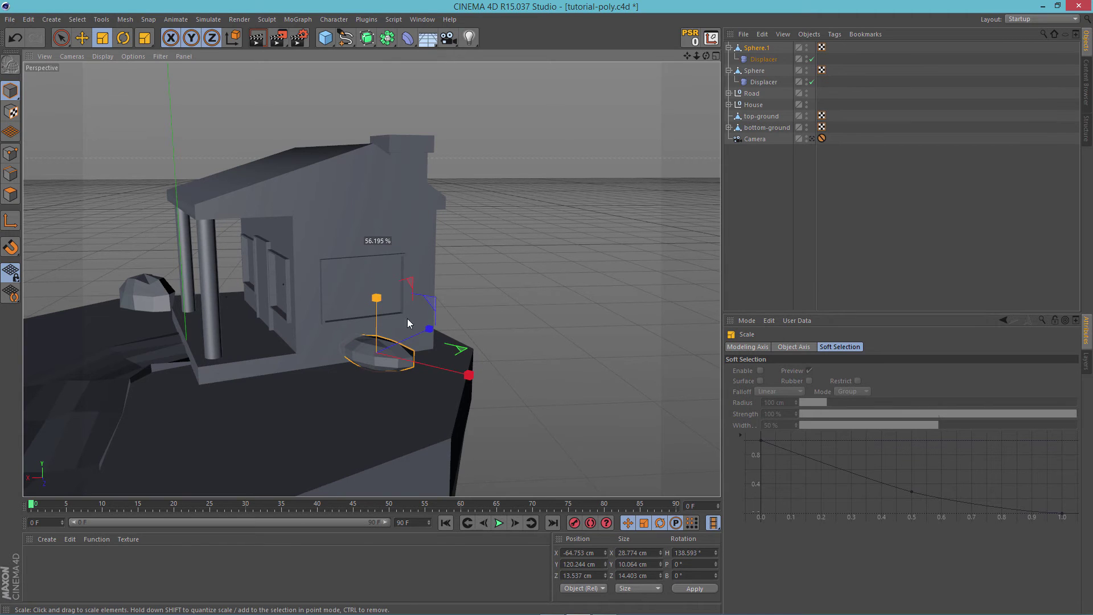
pyautogui.moveTo(468, 374); pyautogui.dragTo(448, 370)
pyautogui.moveTo(428, 331); pyautogui.dragTo(454, 318)
pyautogui.moveTo(375, 251); pyautogui.dragTo(370, 228)
# Set the height of the copied rock's Displacer to about -8.22 cm.
pyautogui.click(764, 60)
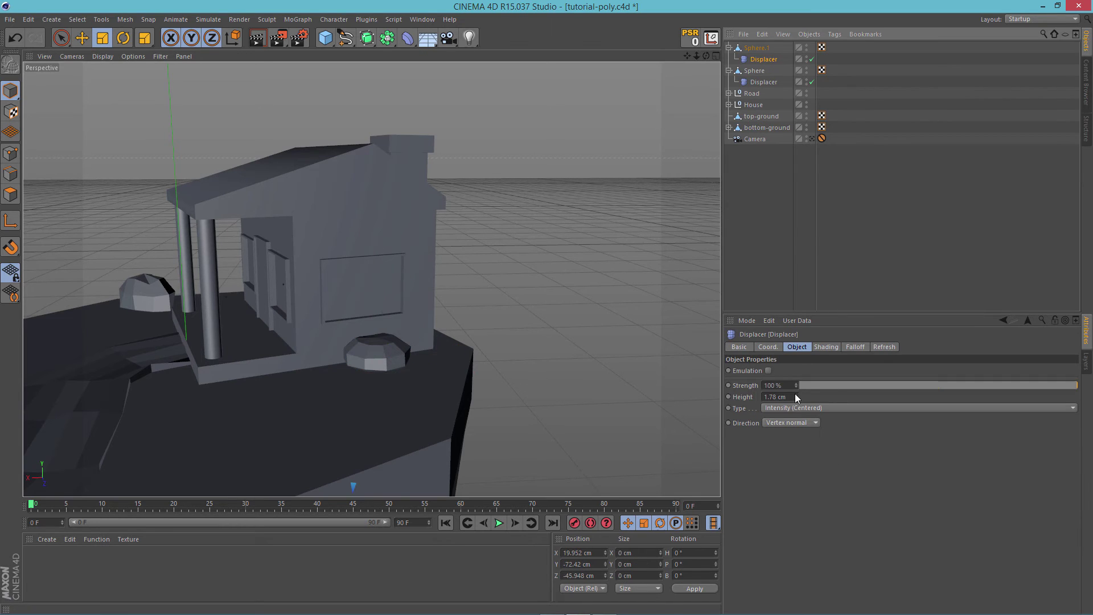
pyautogui.moveTo(795, 395); pyautogui.dragTo(794, 394)
pyautogui.keyDown('alt'); pyautogui.moveTo(699, 357); pyautogui.dragTo(706, 307); pyautogui.keyUp('alt')
# Move the small rock toward the island's edge and slightly into the ground, to about X -70.7, Y 117.9, Z 48.2 cm.
pyautogui.click(410, 337)
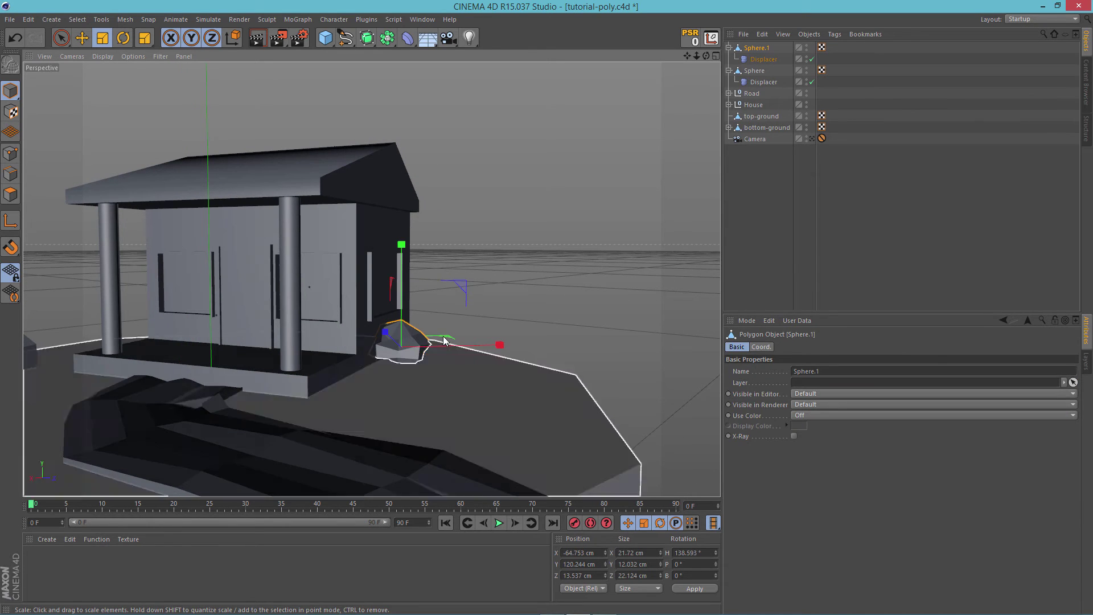
pyautogui.press('e')
pyautogui.moveTo(496, 350); pyautogui.dragTo(624, 381)
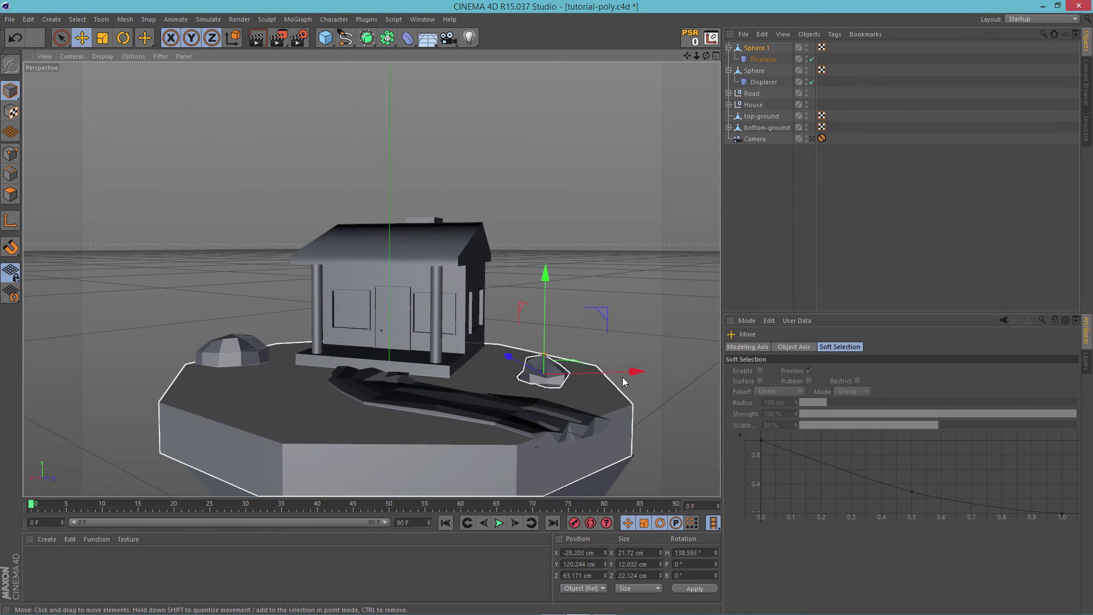
pyautogui.keyDown('alt'); pyautogui.moveTo(654, 305); pyautogui.dragTo(490, 283); pyautogui.keyUp('alt')
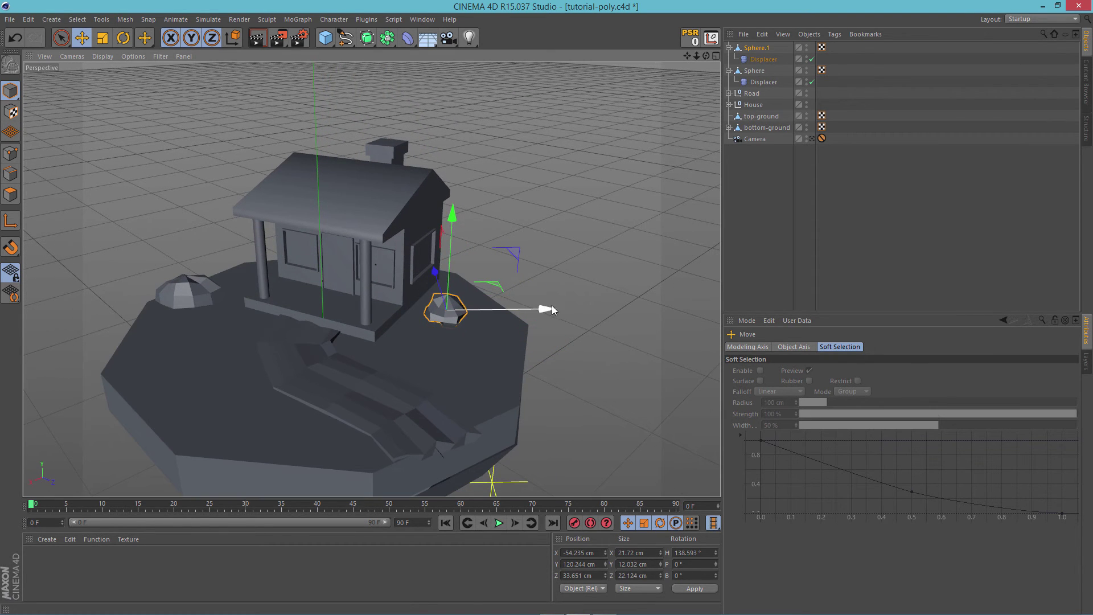
pyautogui.moveTo(551, 309); pyautogui.dragTo(591, 309)
pyautogui.keyDown('alt'); pyautogui.moveTo(630, 245); pyautogui.dragTo(541, 206); pyautogui.keyUp('alt')
pyautogui.moveTo(445, 208); pyautogui.dragTo(448, 214)
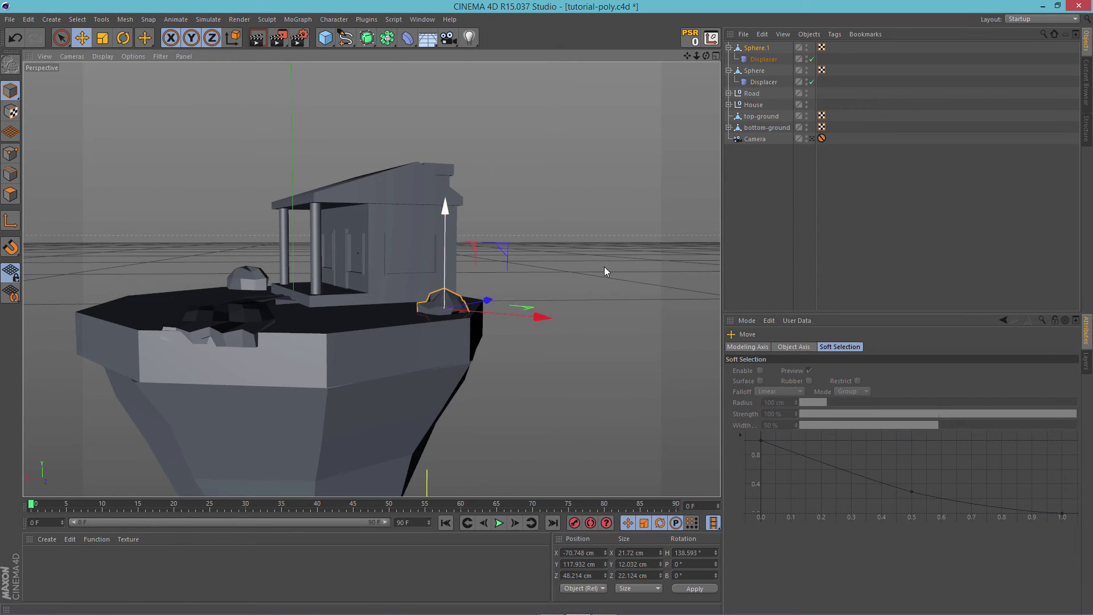
pyautogui.click(606, 279)
pyautogui.keyDown('alt'); pyautogui.moveTo(614, 312); pyautogui.dragTo(667, 342); pyautogui.keyUp('alt')
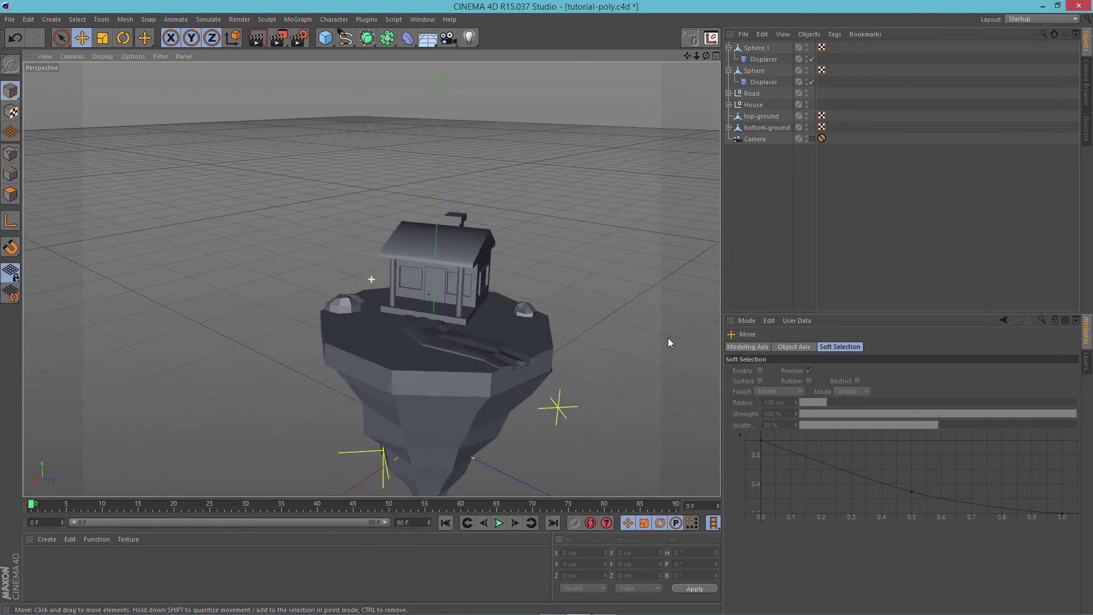
# Render the island to the Picture Viewer, close it, and render the scene in the viewport.
pyautogui.scroll(3, 626, 341)
pyautogui.keyDown('alt'); pyautogui.moveTo(626, 267); pyautogui.dragTo(288, 57); pyautogui.keyUp('alt')
pyautogui.click(278, 38)
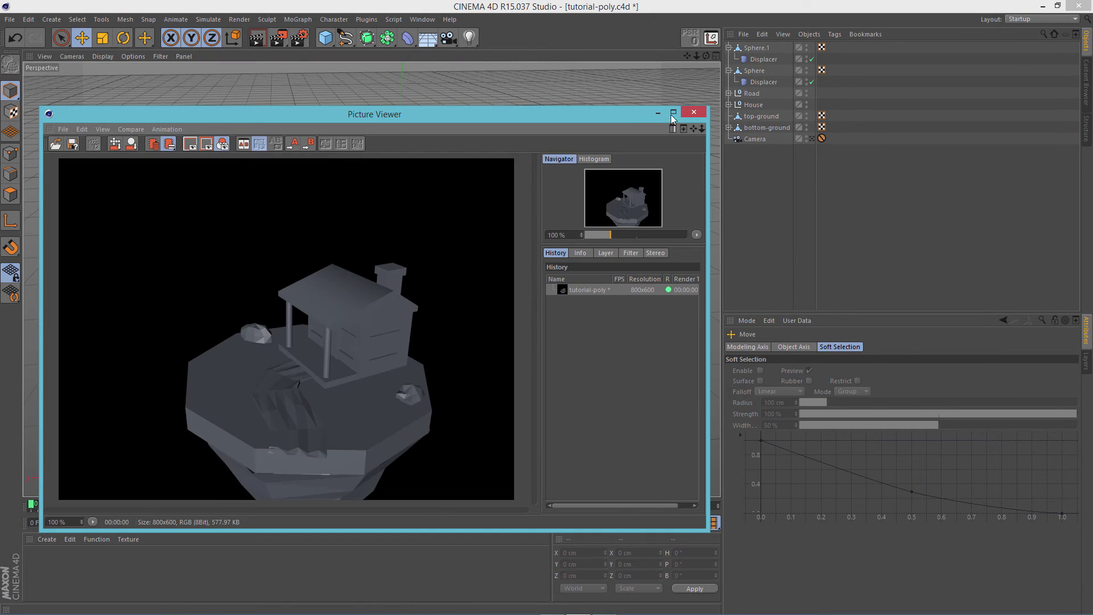
pyautogui.click(693, 112)
pyautogui.click(257, 38)
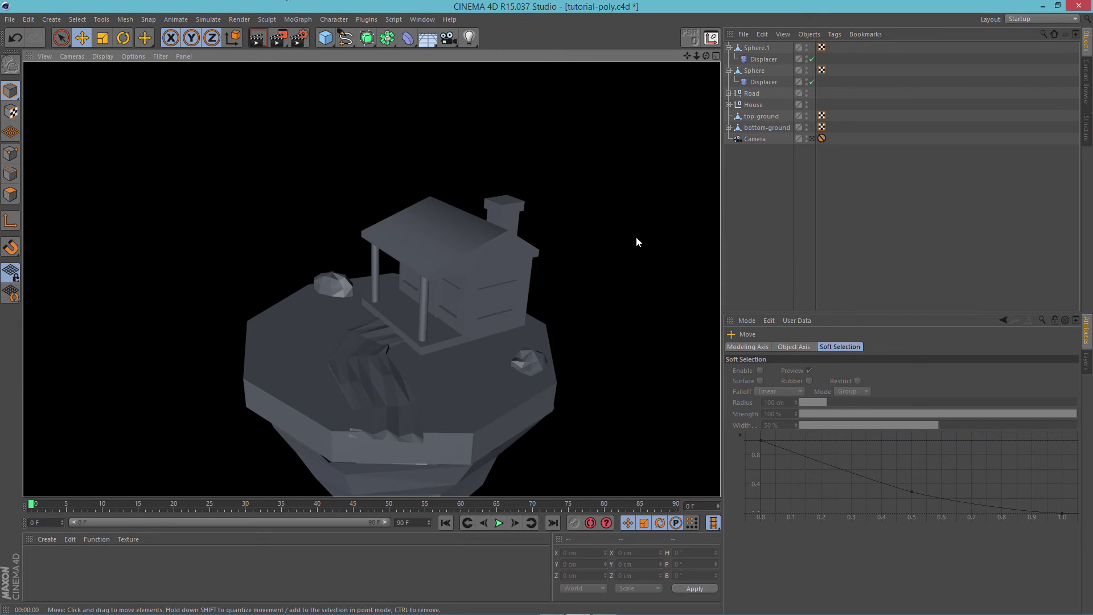
# Duplicate the small rock straight upward so the copy floats above the island at a height of about Y 204.5 cm.
pyautogui.keyDown('alt'); pyautogui.moveTo(636, 242); pyautogui.dragTo(634, 373); pyautogui.keyUp('alt')
pyautogui.click(455, 405)
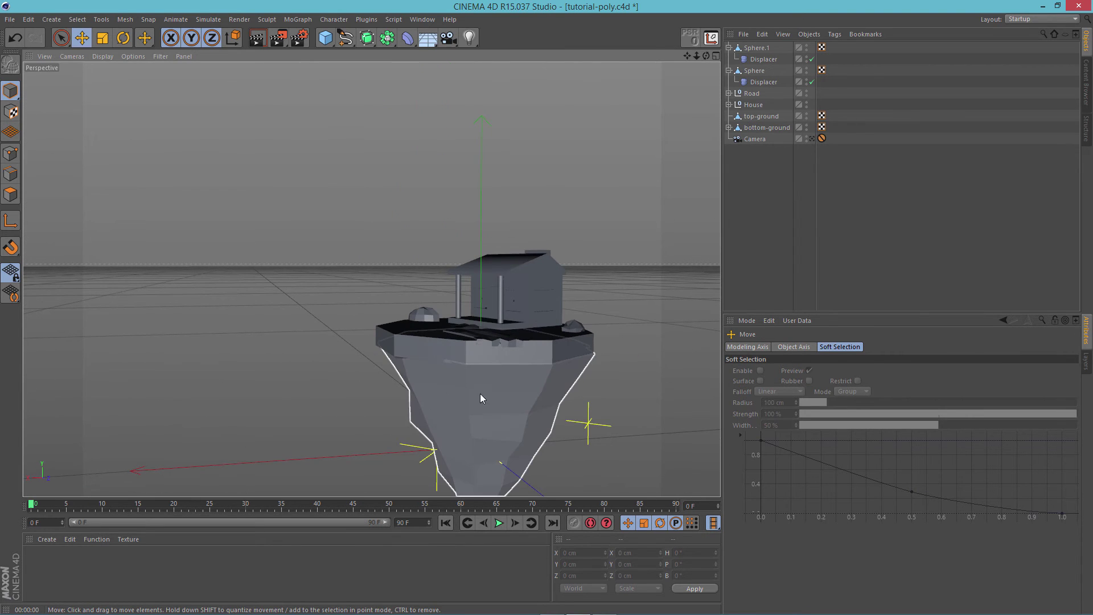
pyautogui.keyDown('alt'); pyautogui.moveTo(630, 337); pyautogui.dragTo(597, 329); pyautogui.keyUp('alt')
pyautogui.scroll(3, 604, 372)
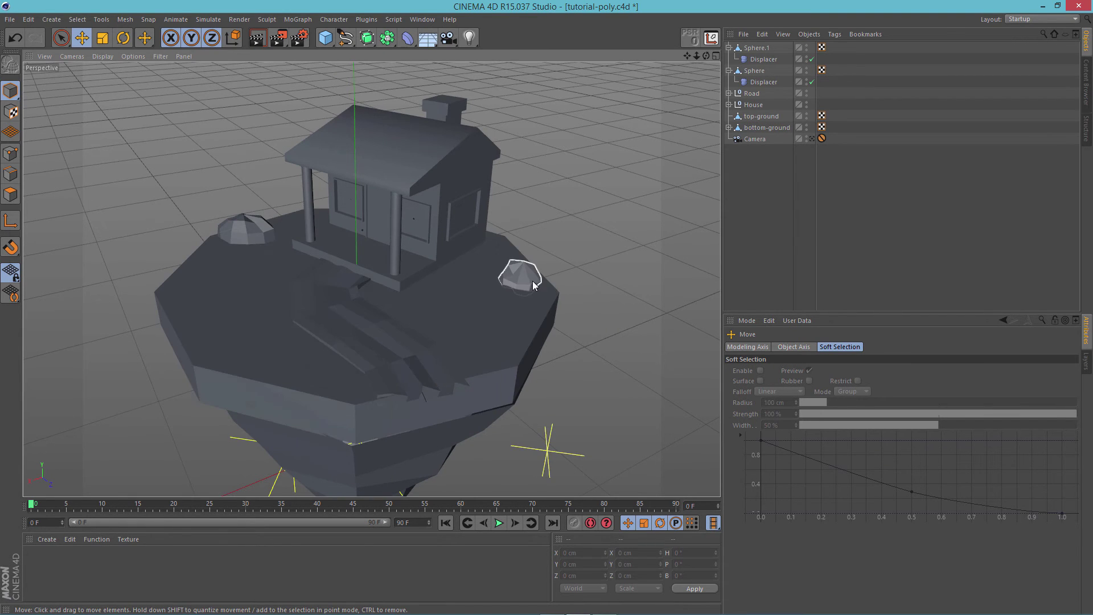
pyautogui.keyDown('alt'); pyautogui.moveTo(582, 230); pyautogui.dragTo(598, 193); pyautogui.keyUp('alt')
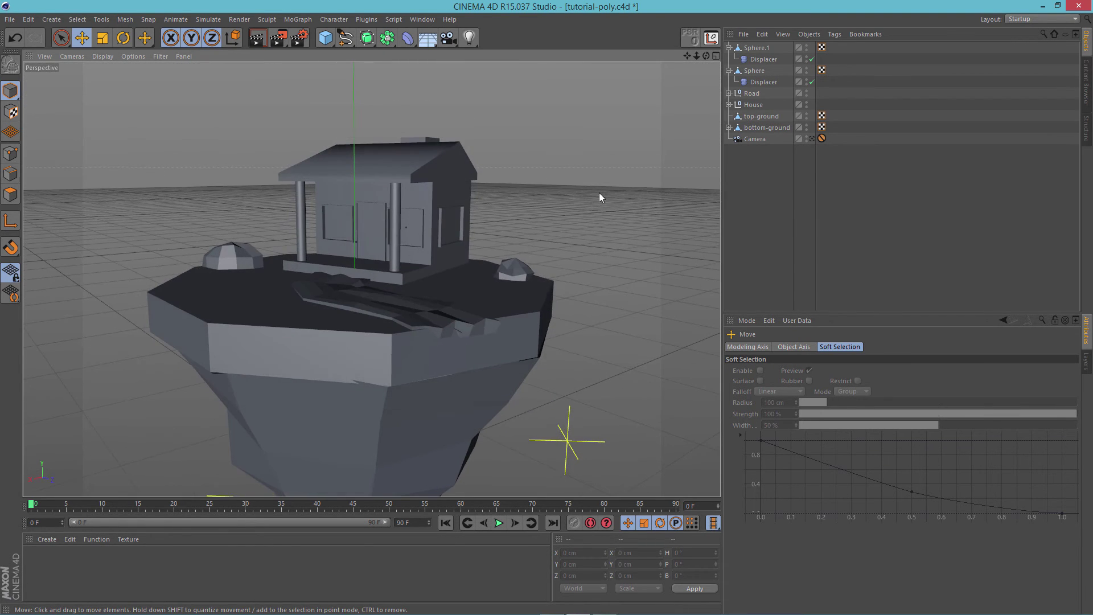
pyautogui.click(517, 253)
pyautogui.keyDown('ctrl'); pyautogui.moveTo(518, 177); pyautogui.dragTo(505, 87); pyautogui.keyUp('ctrl')
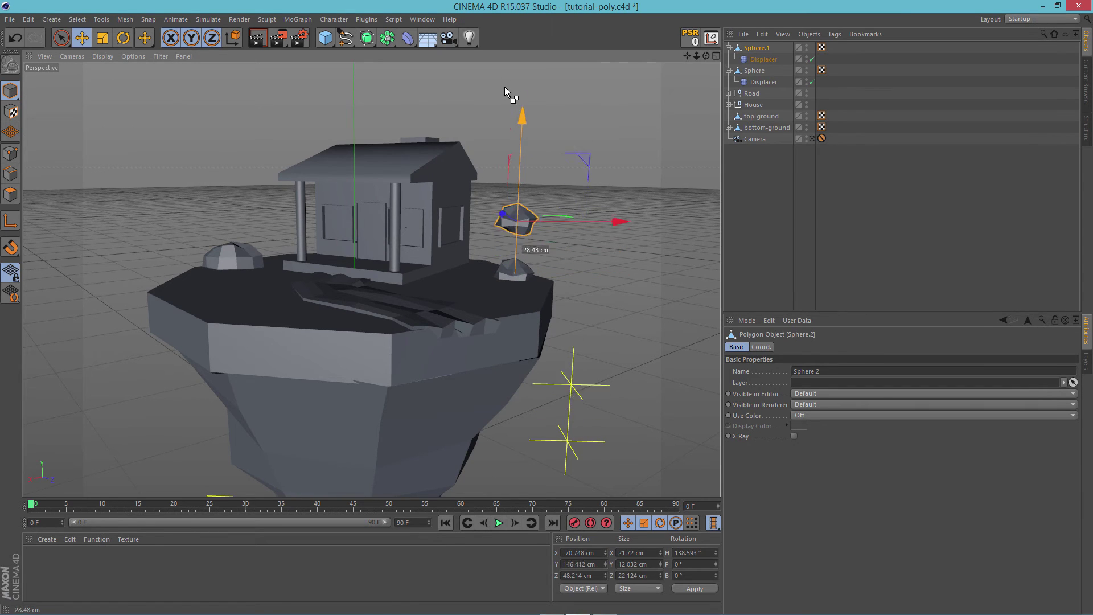
pyautogui.scroll(-3, 603, 182)
pyautogui.moveTo(501, 222); pyautogui.dragTo(501, 122)
# Add a Polygon Reduction deformer under the floating rock and set its reduction strength to 23%.
pyautogui.moveTo(407, 37); pyautogui.dragTo(714, 178)
pyautogui.moveTo(769, 47); pyautogui.dragTo(756, 59)
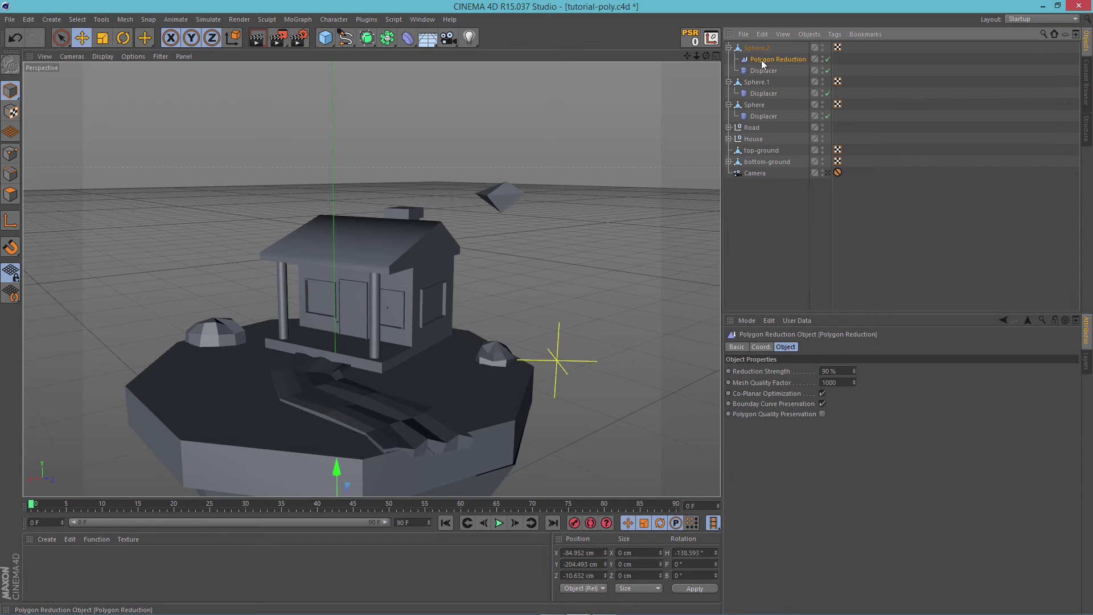
pyautogui.moveTo(853, 370); pyautogui.dragTo(854, 377)
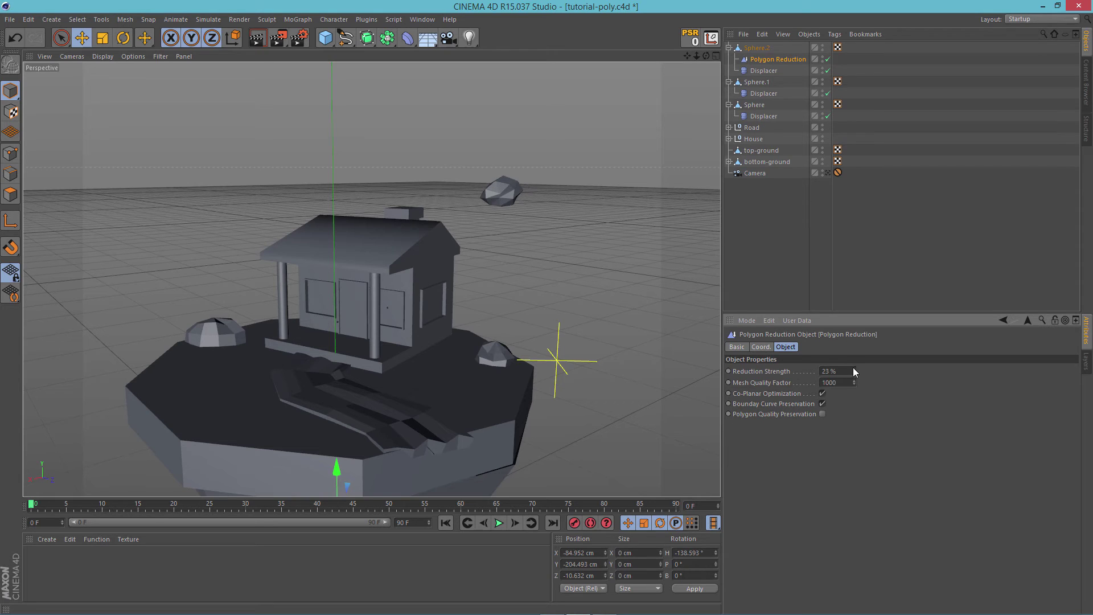
# Set the floating rock's Displacer height to about 15.78 cm and collapse that rock's object hierarchy.
pyautogui.click(500, 192)
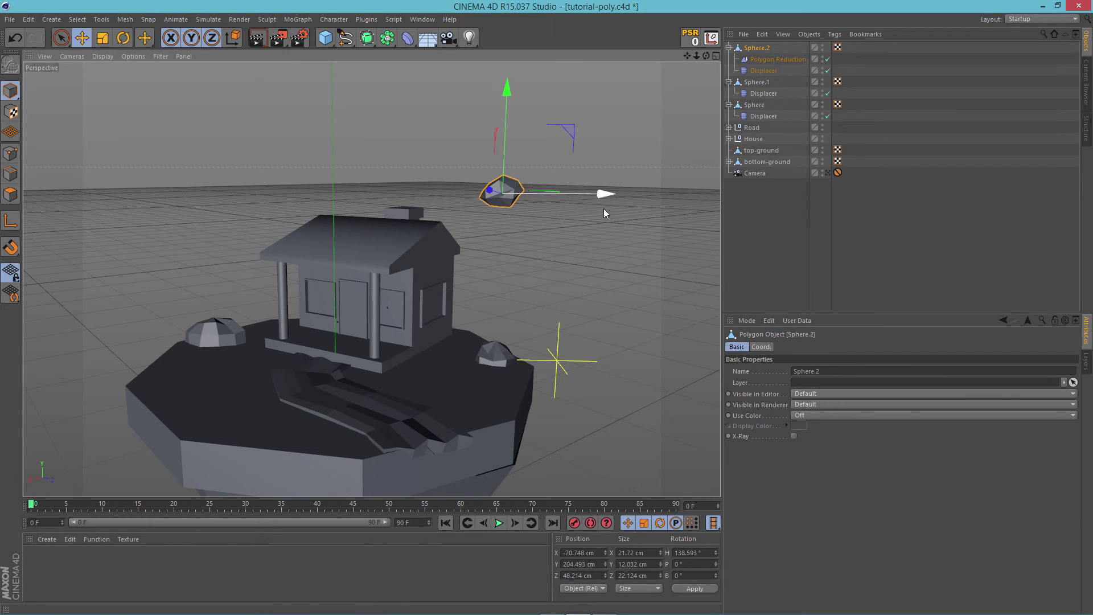
pyautogui.click(763, 70)
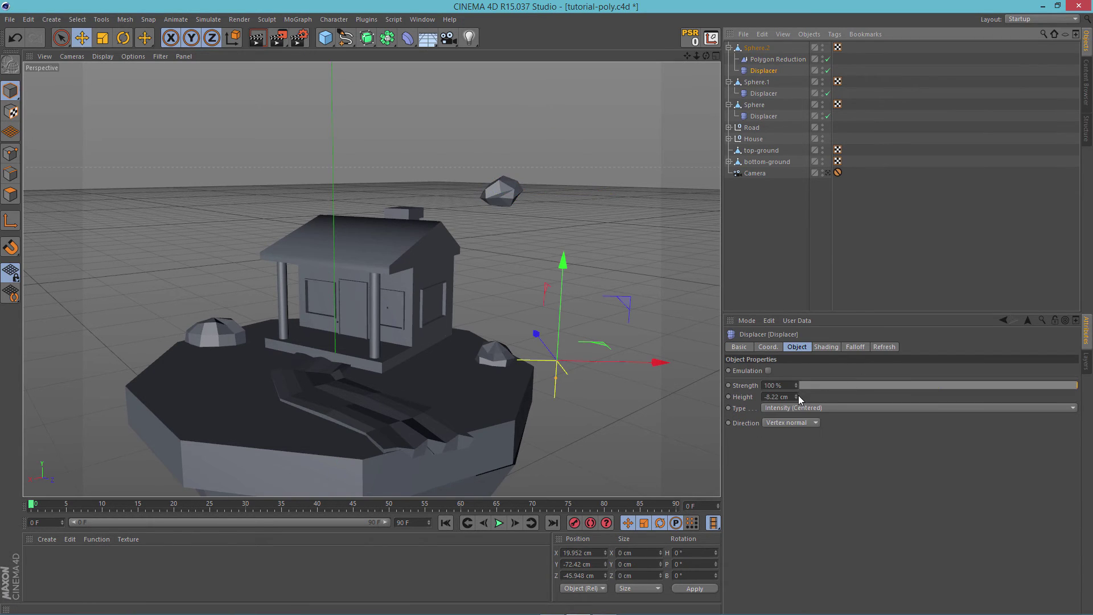
pyautogui.moveTo(797, 397); pyautogui.dragTo(796, 393)
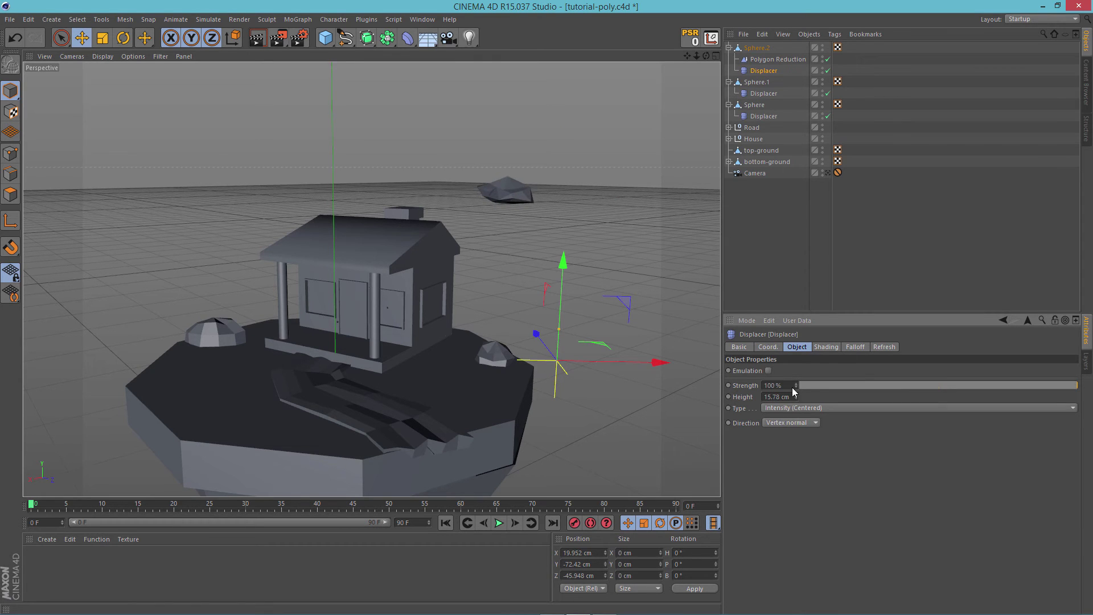
pyautogui.click(652, 222)
pyautogui.moveTo(622, 228)
pyautogui.keyDown('alt'); pyautogui.mouseDown()
pyautogui.moveTo(541, 194)
pyautogui.moveTo(506, 270)
pyautogui.moveTo(616, 264)
pyautogui.moveTo(634, 232)
pyautogui.mouseUp(); pyautogui.keyUp('alt')
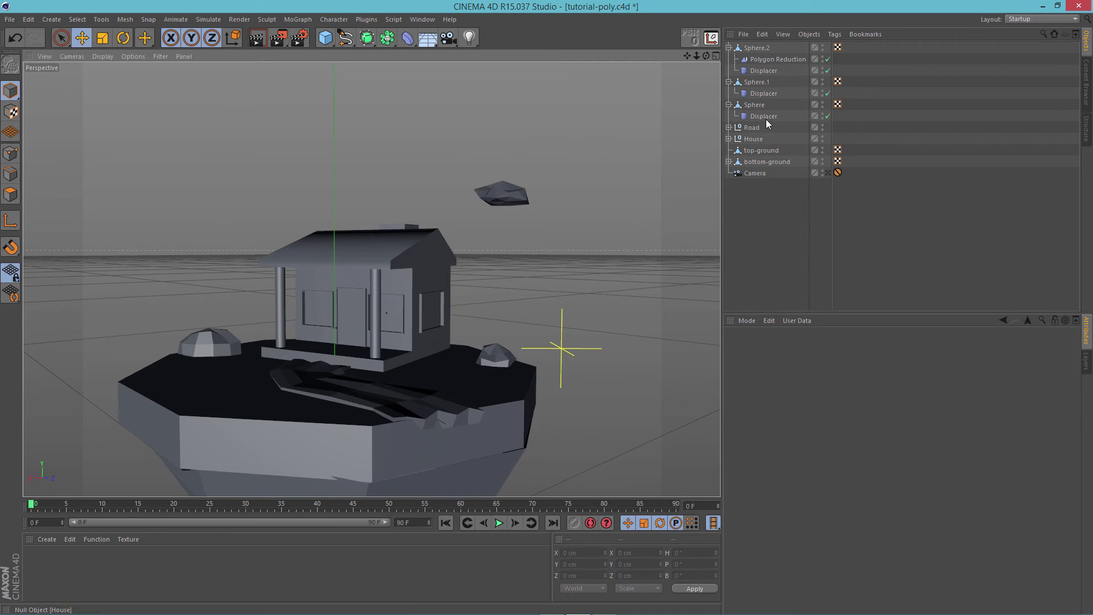
pyautogui.click(751, 48)
pyautogui.click(728, 47)
pyautogui.click(658, 155)
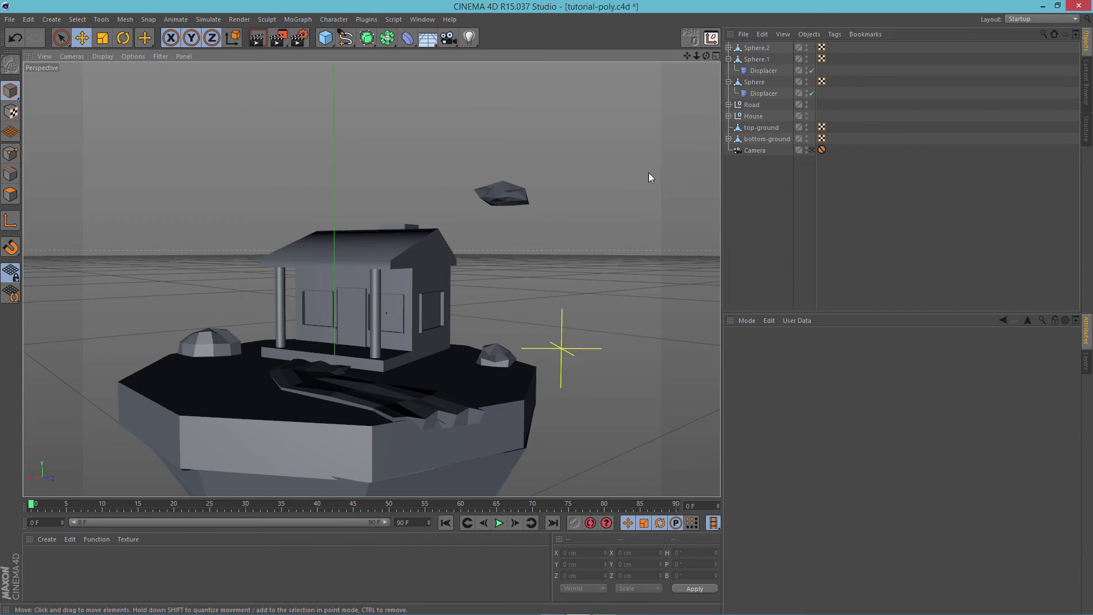
# Add a Polygon Reduction deformer under the small ground rock Sphere.1 and set its reduction strength to 50%.
pyautogui.keyDown('alt'); pyautogui.moveTo(647, 173); pyautogui.dragTo(681, 110); pyautogui.keyUp('alt')
pyautogui.click(407, 37)
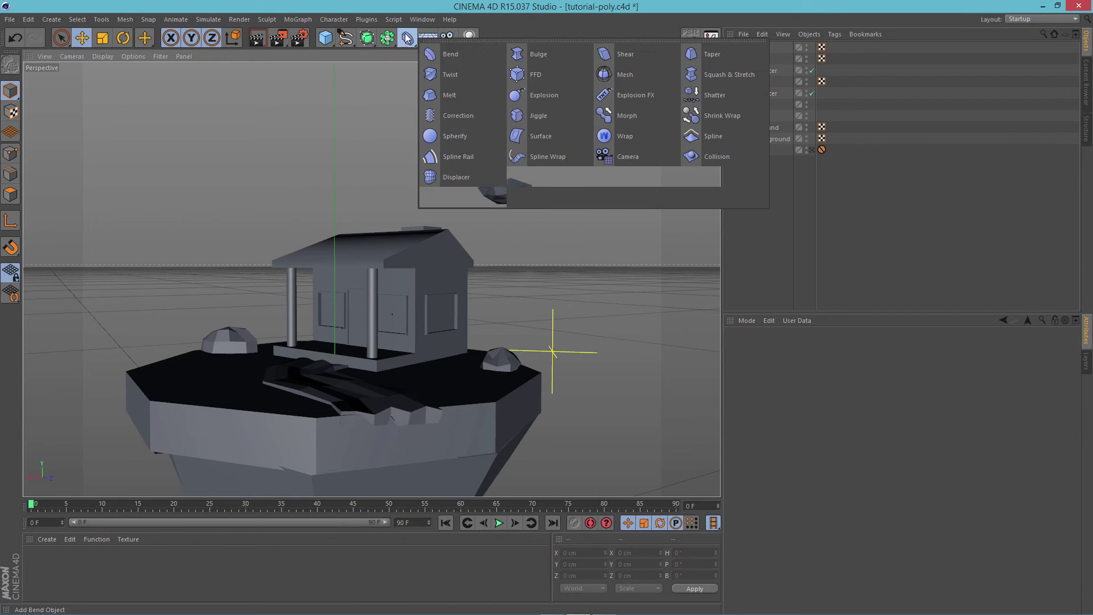
pyautogui.click(723, 178)
pyautogui.moveTo(752, 48); pyautogui.dragTo(755, 77)
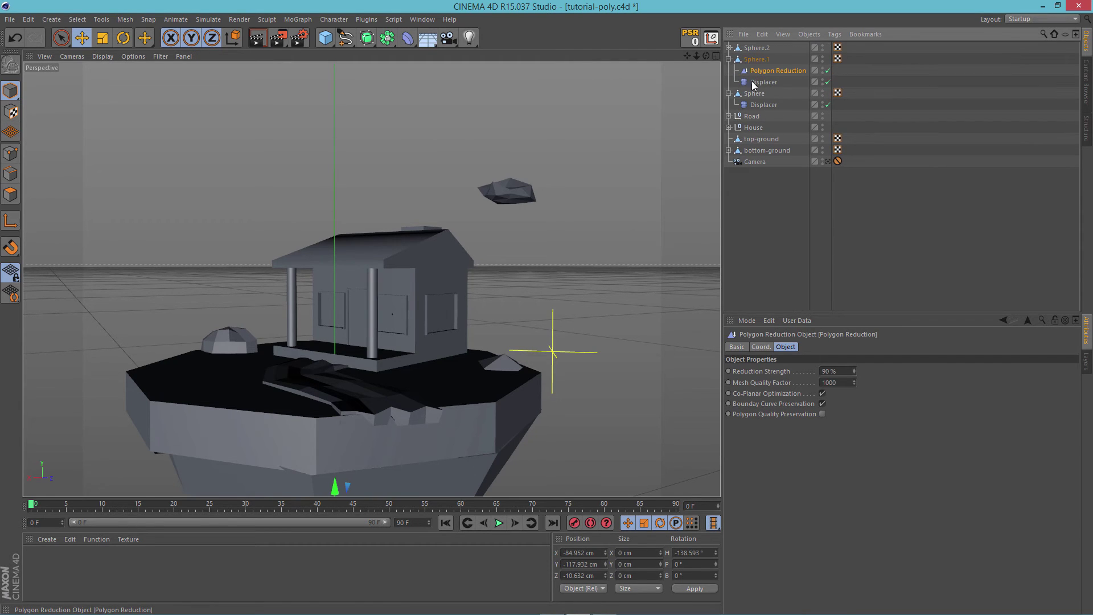
pyautogui.moveTo(853, 374); pyautogui.dragTo(854, 377)
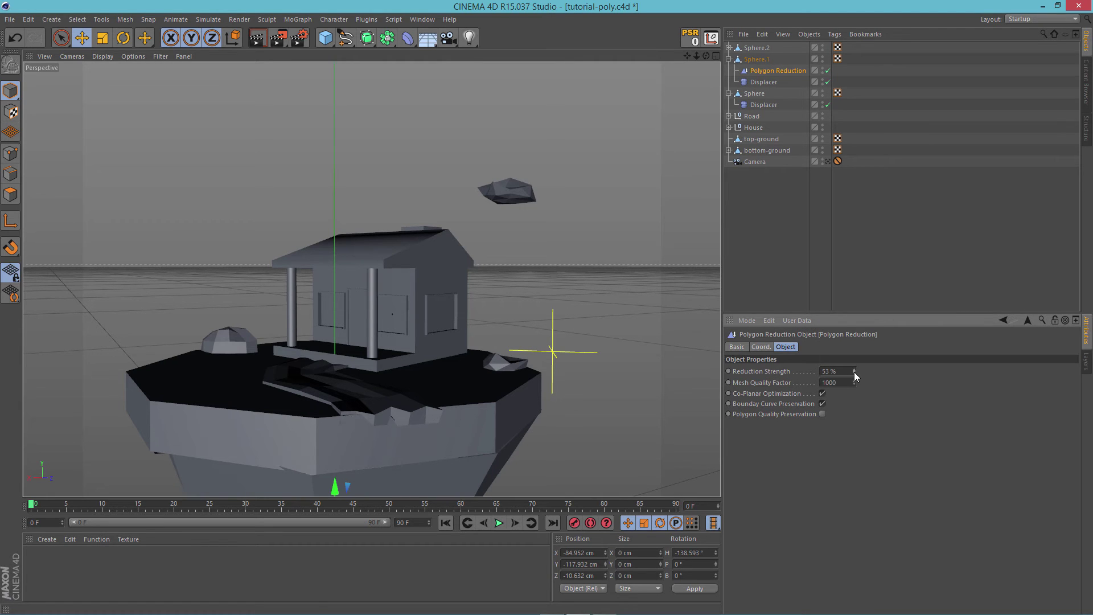
pyautogui.click(620, 285)
pyautogui.keyDown('alt'); pyautogui.moveTo(620, 285); pyautogui.dragTo(586, 288); pyautogui.keyUp('alt')
# Set the reduction strength of the small ground rock's Polygon Reduction to about 6%.
pyautogui.click(774, 71)
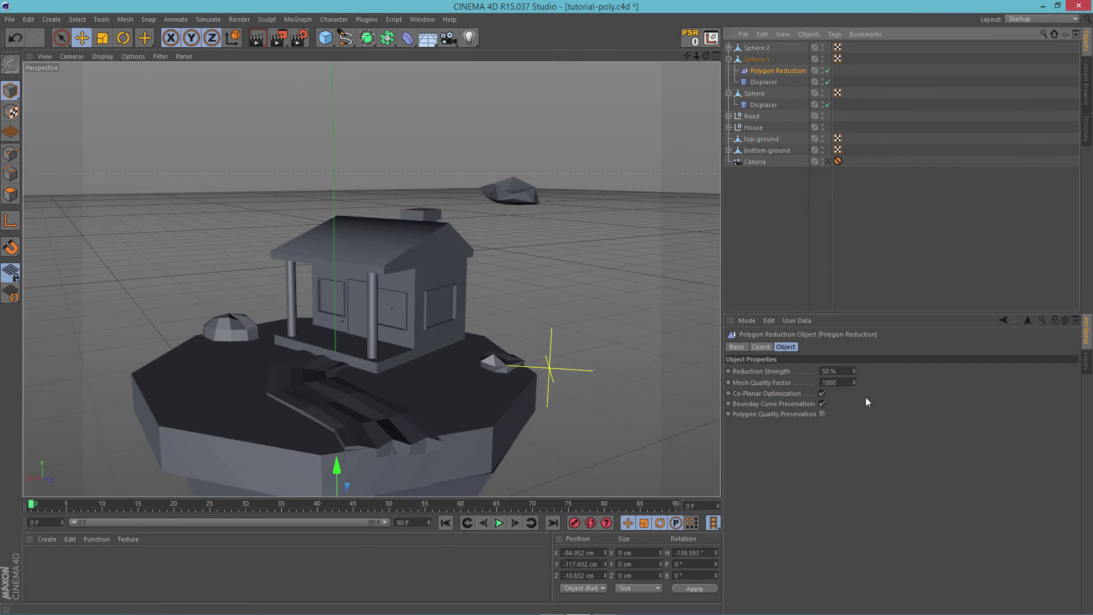
pyautogui.moveTo(853, 373); pyautogui.dragTo(858, 379)
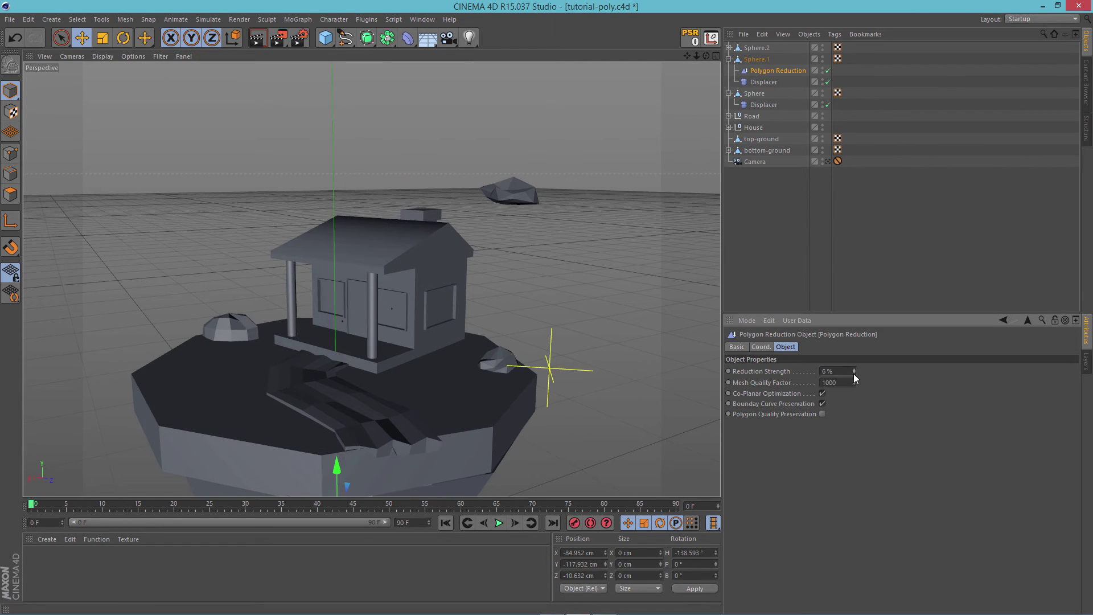
pyautogui.click(672, 300)
pyautogui.keyDown('alt'); pyautogui.moveTo(673, 301); pyautogui.dragTo(530, 216); pyautogui.keyUp('alt')
# Move the floating rock up and behind the house to about X -238.2, Y 251.2, Z -141.6 cm.
pyautogui.click(523, 202)
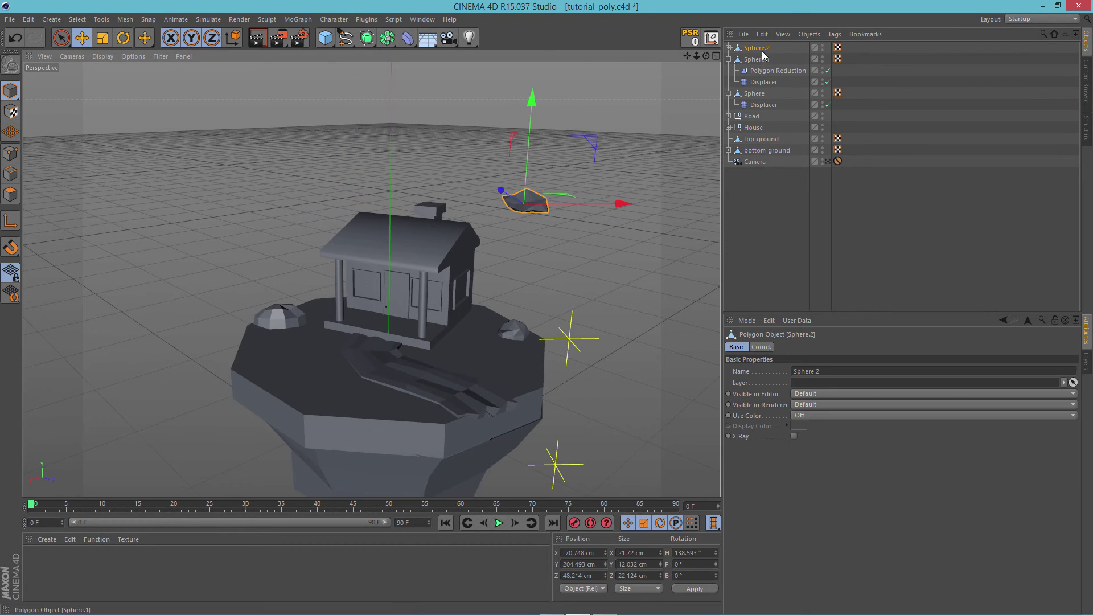
pyautogui.moveTo(501, 190); pyautogui.dragTo(455, 123)
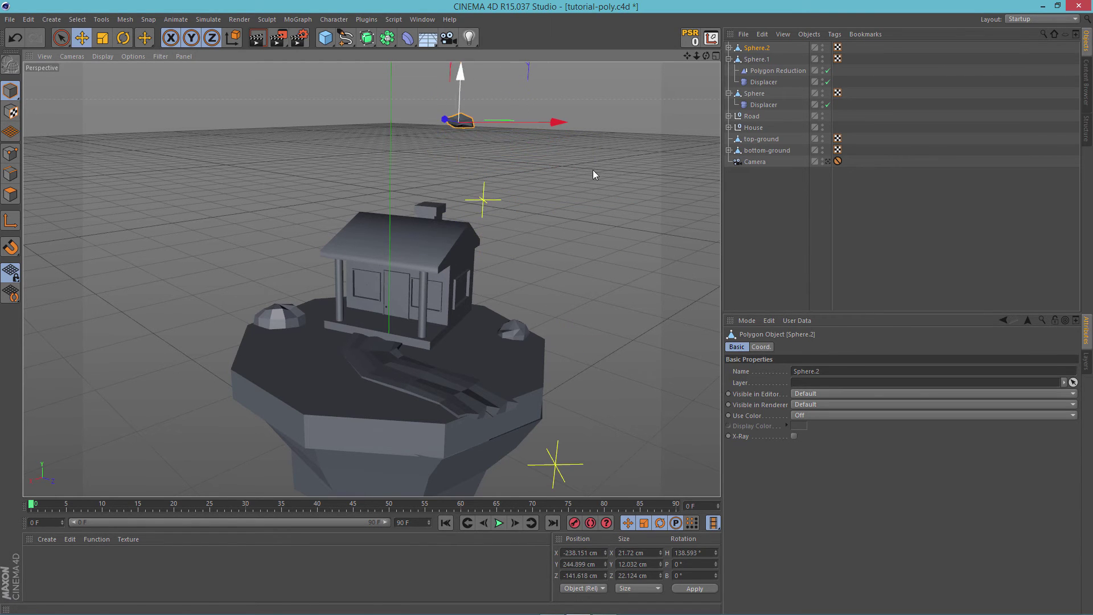
pyautogui.keyDown('alt'); pyautogui.moveTo(593, 173); pyautogui.dragTo(564, 194); pyautogui.keyUp('alt')
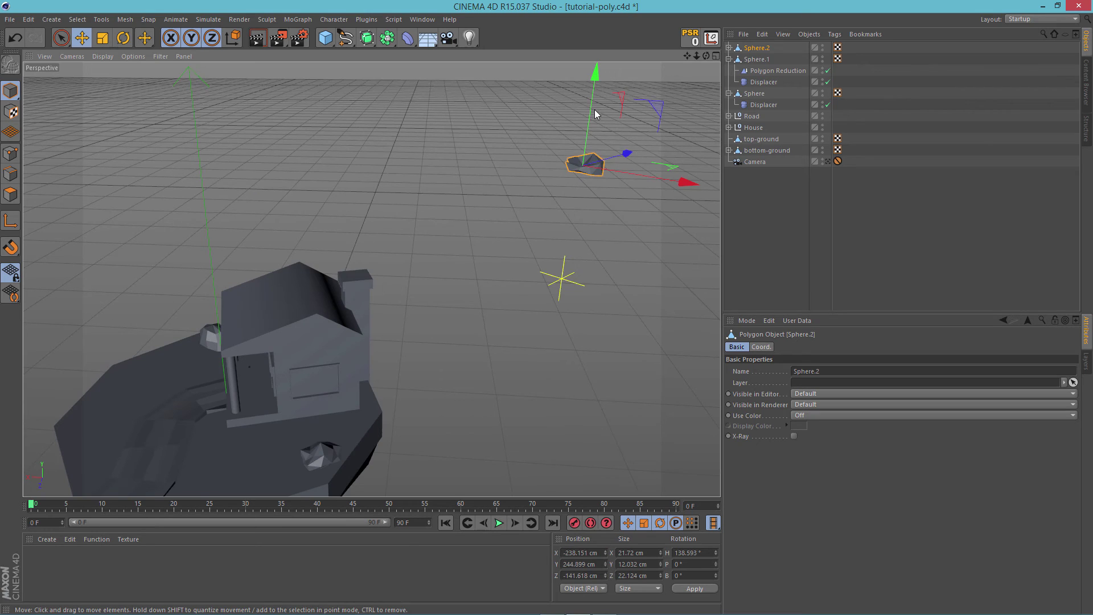
pyautogui.moveTo(594, 114); pyautogui.dragTo(590, 91)
# Scale the floating rock non-uniformly to about 28 cm in X, 18.2 cm in Y and 39.5 cm in Z.
pyautogui.press('t')
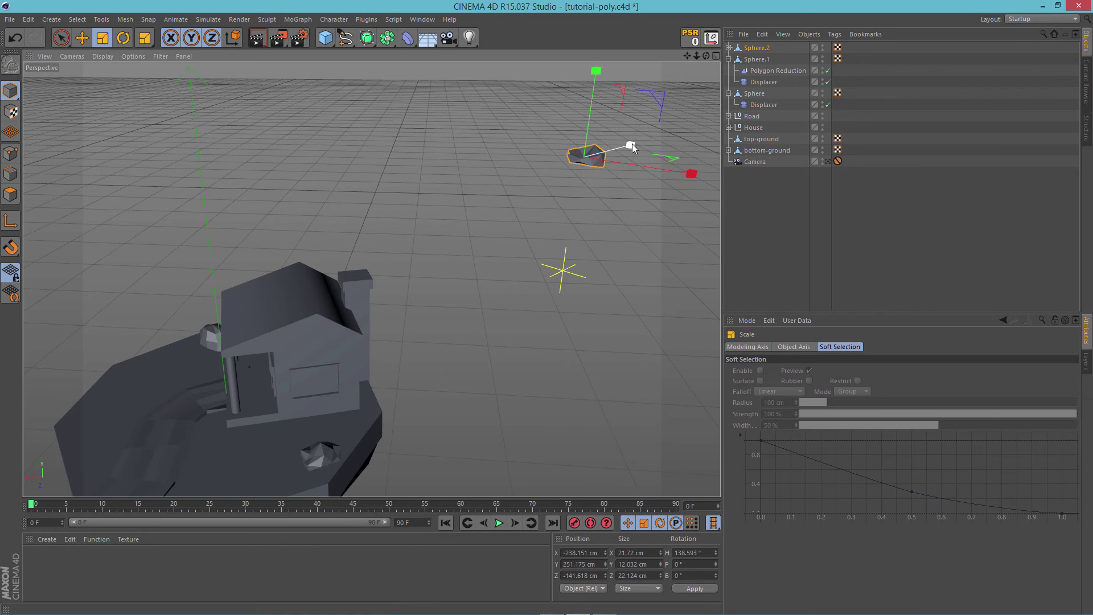
pyautogui.moveTo(631, 147); pyautogui.dragTo(704, 180)
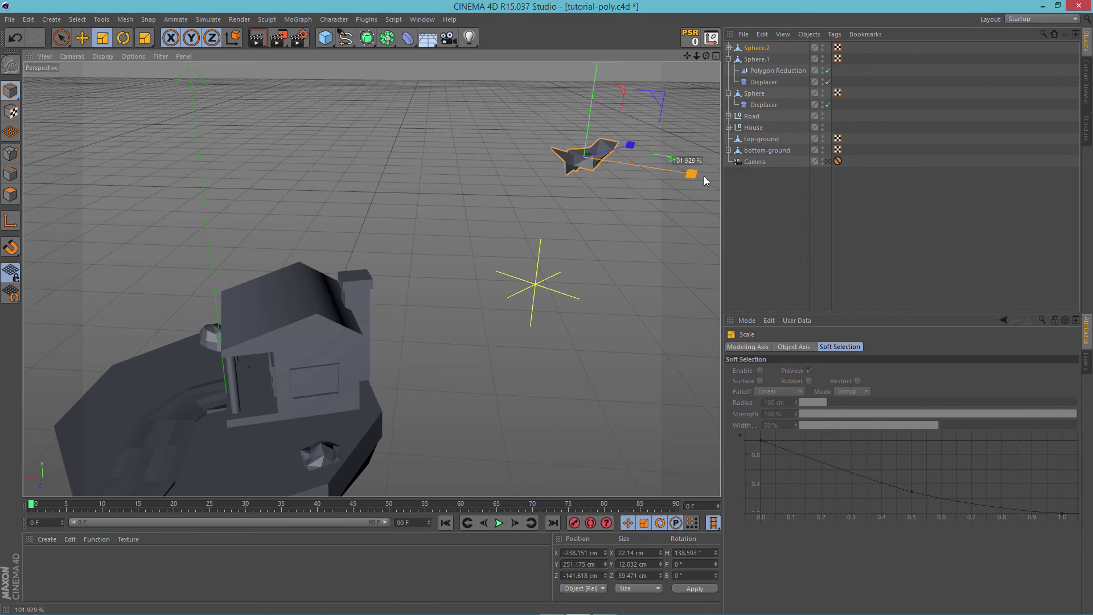
pyautogui.moveTo(599, 91); pyautogui.dragTo(591, 70)
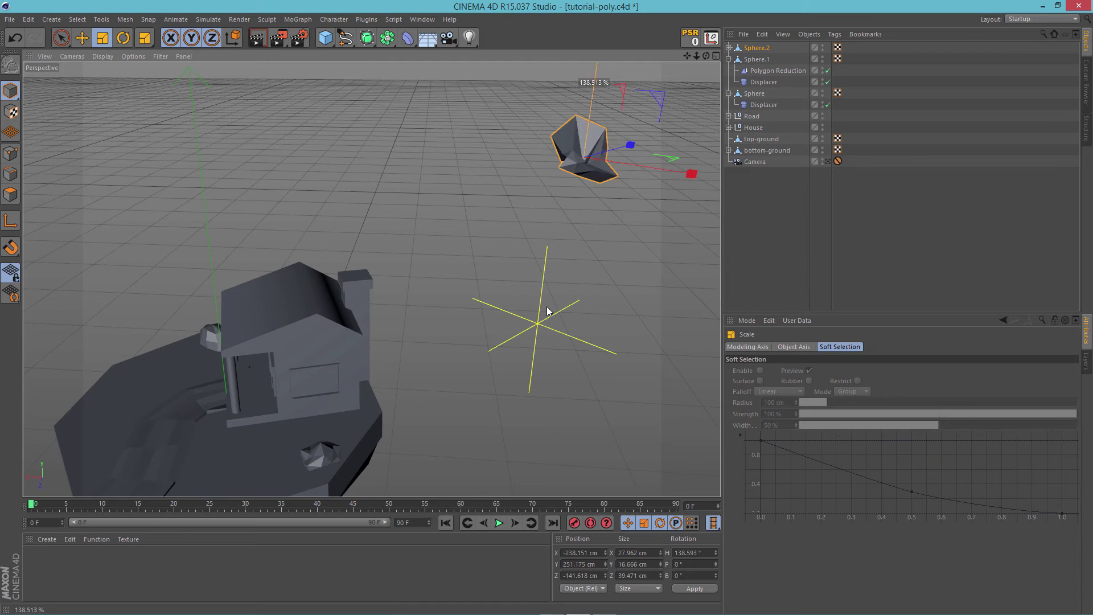
pyautogui.moveTo(547, 307); pyautogui.dragTo(547, 307)
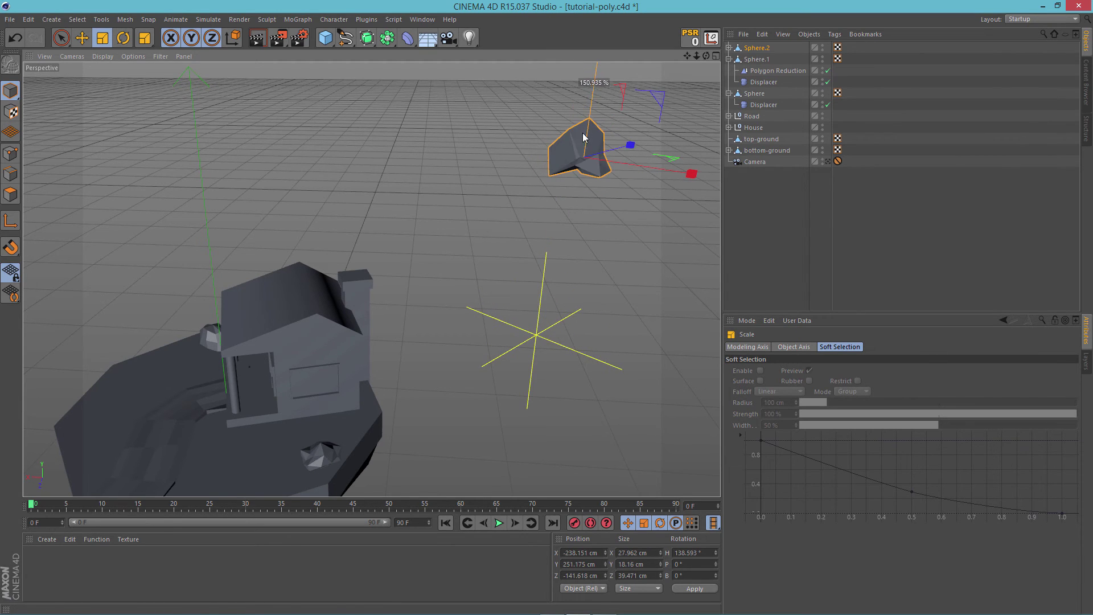
pyautogui.keyDown('alt'); pyautogui.moveTo(609, 242); pyautogui.dragTo(683, 165); pyautogui.keyUp('alt')
pyautogui.click(766, 73)
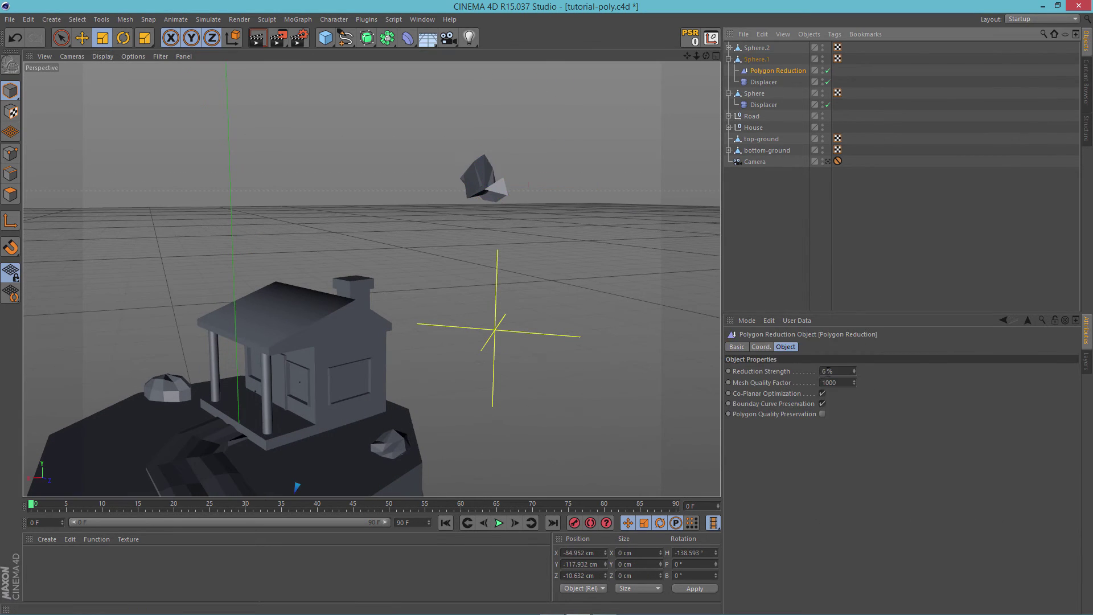
pyautogui.moveTo(855, 370); pyautogui.dragTo(856, 371)
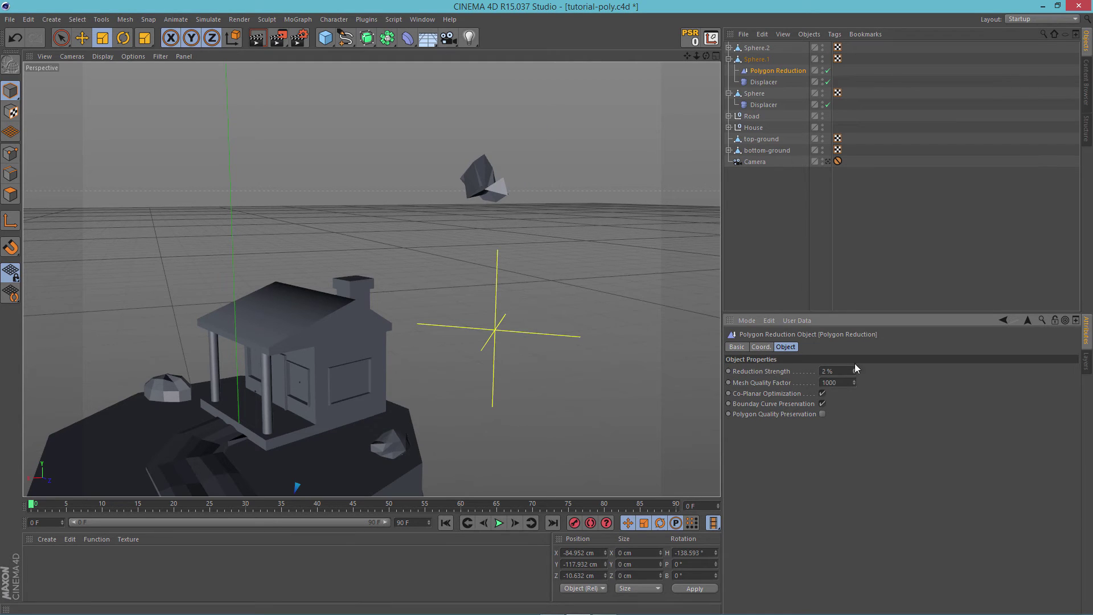
pyautogui.hotkey('ctrl', 'z')
pyautogui.hotkey('ctrl', 'z')
pyautogui.hotkey('ctrl', 'z')
# Set the floating rock's Polygon Reduction strength to about 7% and adjust the height of its Displacer.
pyautogui.click(770, 60)
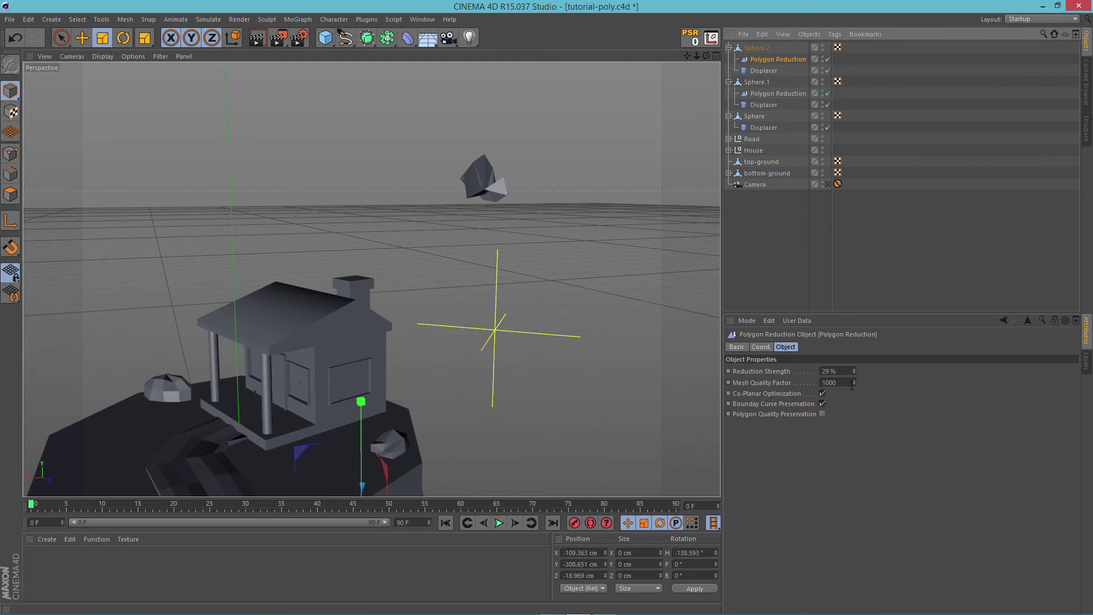
pyautogui.moveTo(853, 371); pyautogui.dragTo(855, 374)
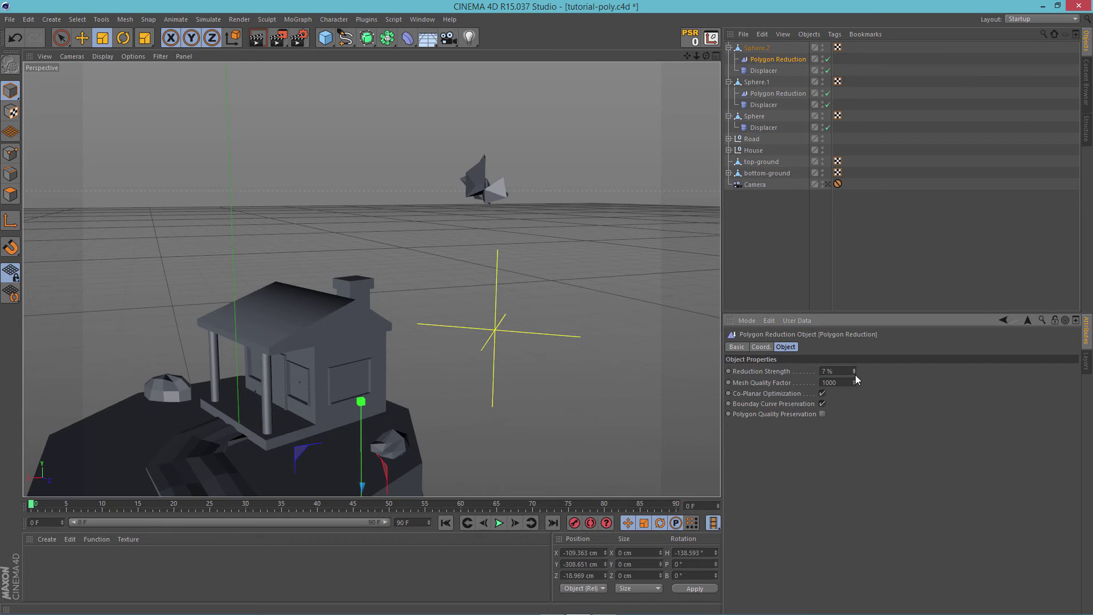
pyautogui.click(762, 72)
pyautogui.moveTo(796, 395)
pyautogui.mouseDown()
pyautogui.moveTo(798, 408)
pyautogui.moveTo(796, 395)
pyautogui.mouseUp()
# Scale the floating rock to about 35.8 cm in X and 24 cm in Y, and adjust its Z size.
pyautogui.moveTo(635, 265)
pyautogui.keyDown('alt'); pyautogui.mouseDown()
pyautogui.moveTo(644, 272)
pyautogui.moveTo(572, 227)
pyautogui.moveTo(548, 240)
pyautogui.moveTo(518, 155)
pyautogui.mouseUp(); pyautogui.keyUp('alt')
pyautogui.click(572, 187)
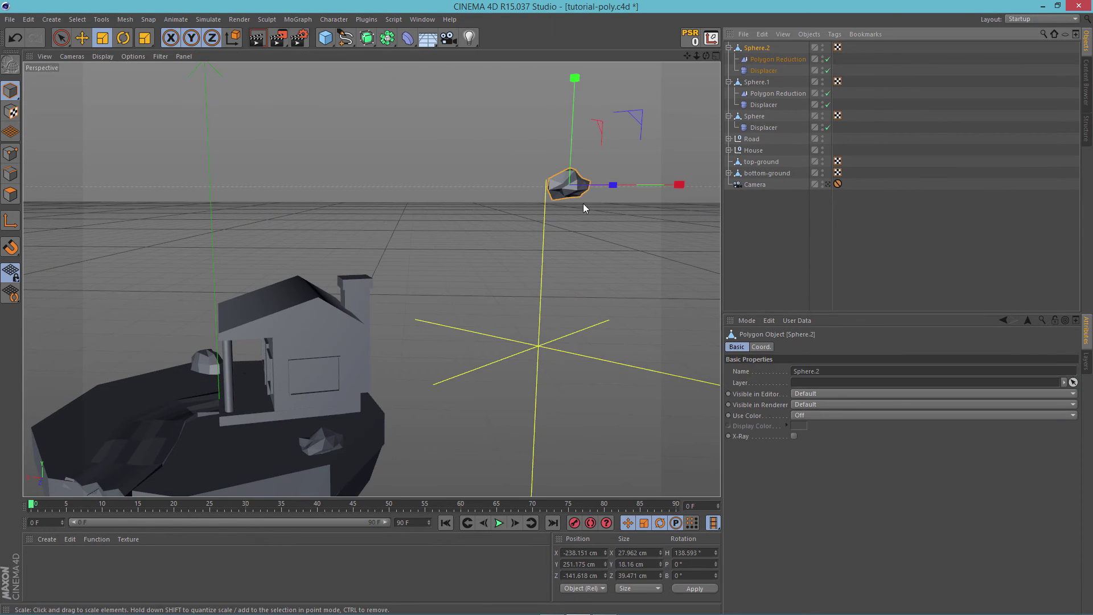
pyautogui.moveTo(574, 82)
pyautogui.mouseDown()
pyautogui.moveTo(568, 65)
pyautogui.moveTo(546, 306)
pyautogui.moveTo(576, 84)
pyautogui.mouseUp()
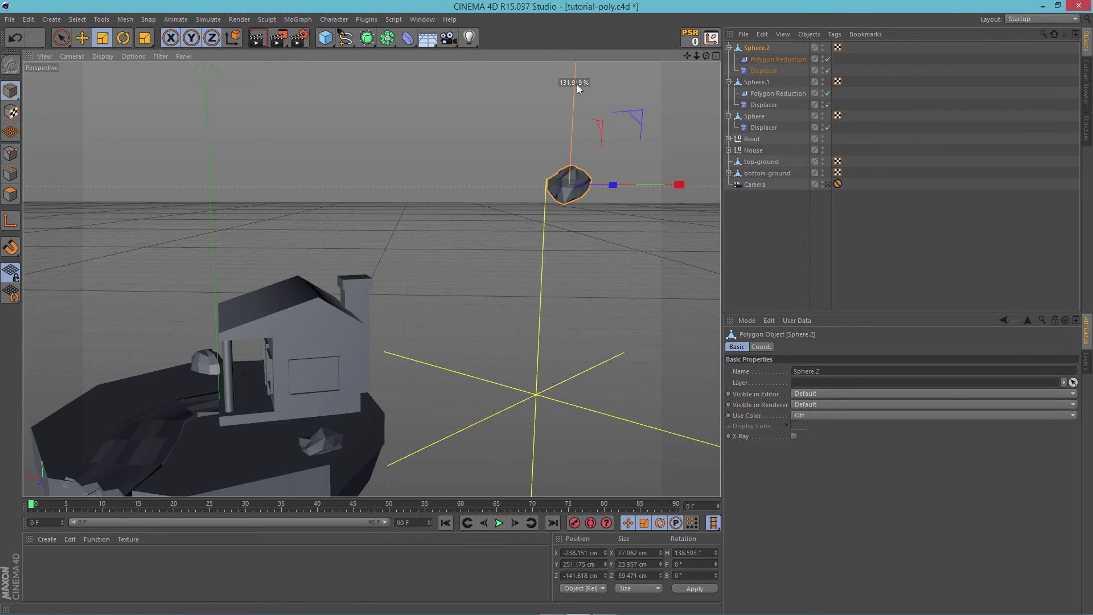
pyautogui.moveTo(693, 198); pyautogui.dragTo(716, 206)
pyautogui.keyDown('alt'); pyautogui.moveTo(683, 239); pyautogui.dragTo(599, 261); pyautogui.keyUp('alt')
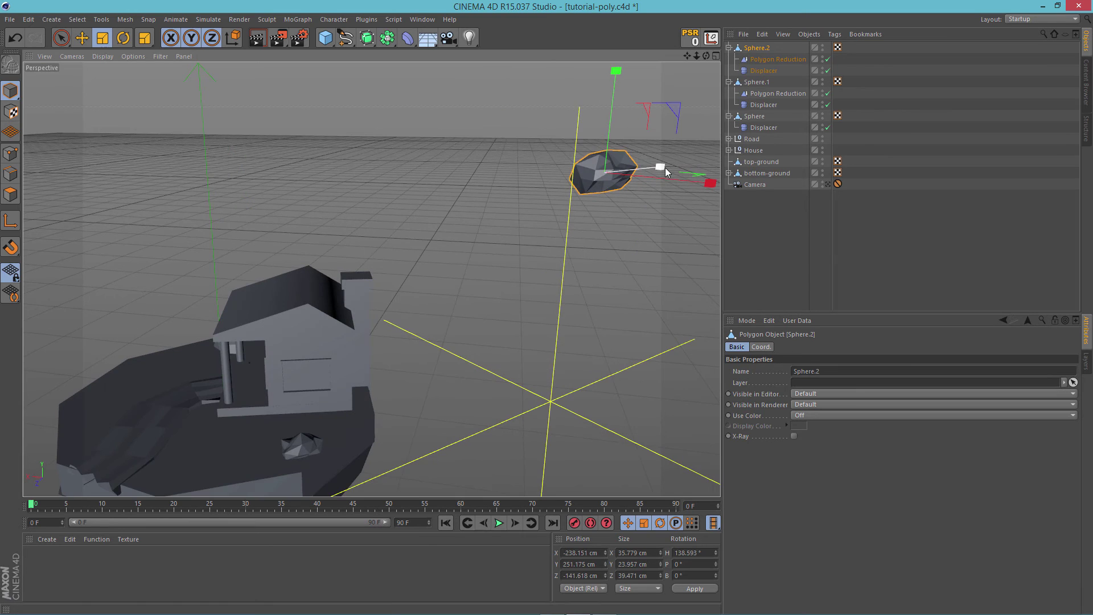
pyautogui.moveTo(664, 168); pyautogui.dragTo(644, 171)
# Set the floating rock's Polygon Reduction strength to 32%.
pyautogui.keyDown('alt'); pyautogui.moveTo(639, 248); pyautogui.dragTo(546, 308); pyautogui.keyUp('alt')
pyautogui.click(773, 58)
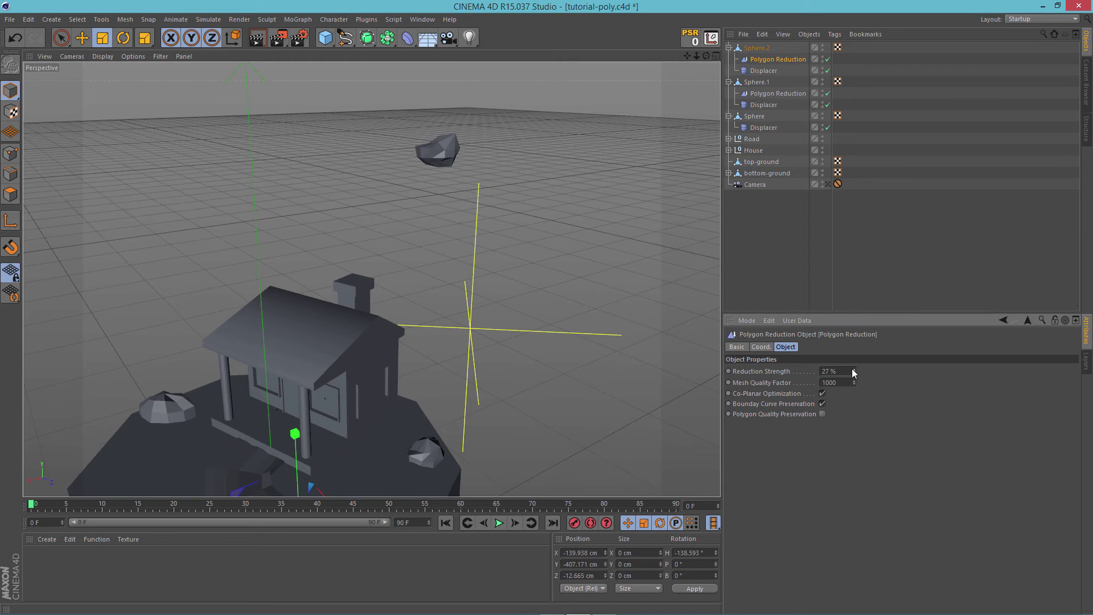
pyautogui.click(756, 82)
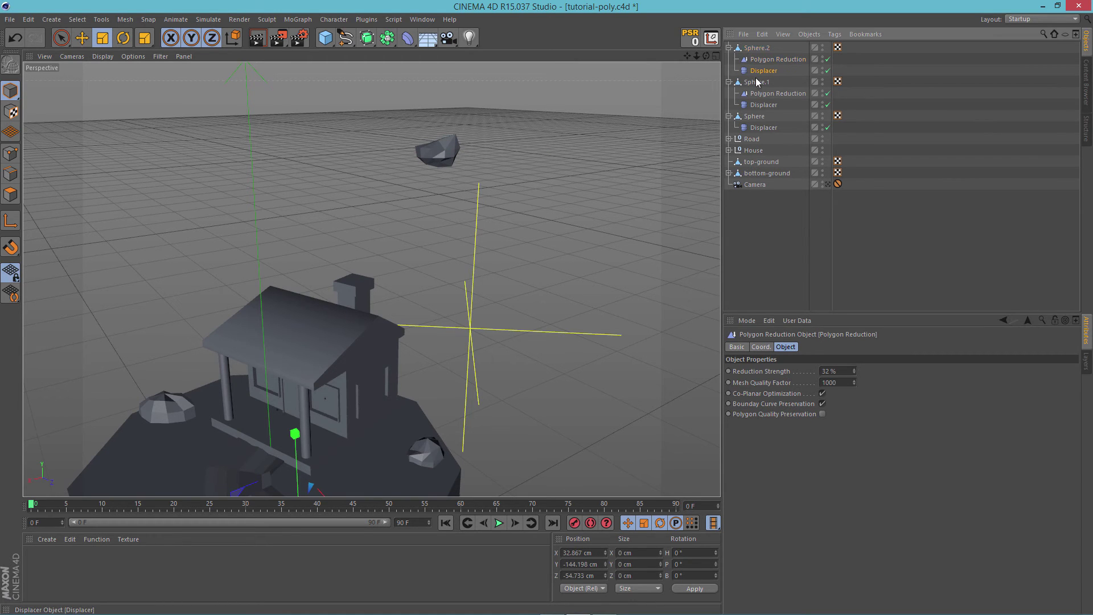
# Clear the object selection and save the scene.
pyautogui.click(581, 262)
pyautogui.keyDown('alt'); pyautogui.moveTo(571, 266); pyautogui.dragTo(619, 287); pyautogui.keyUp('alt')
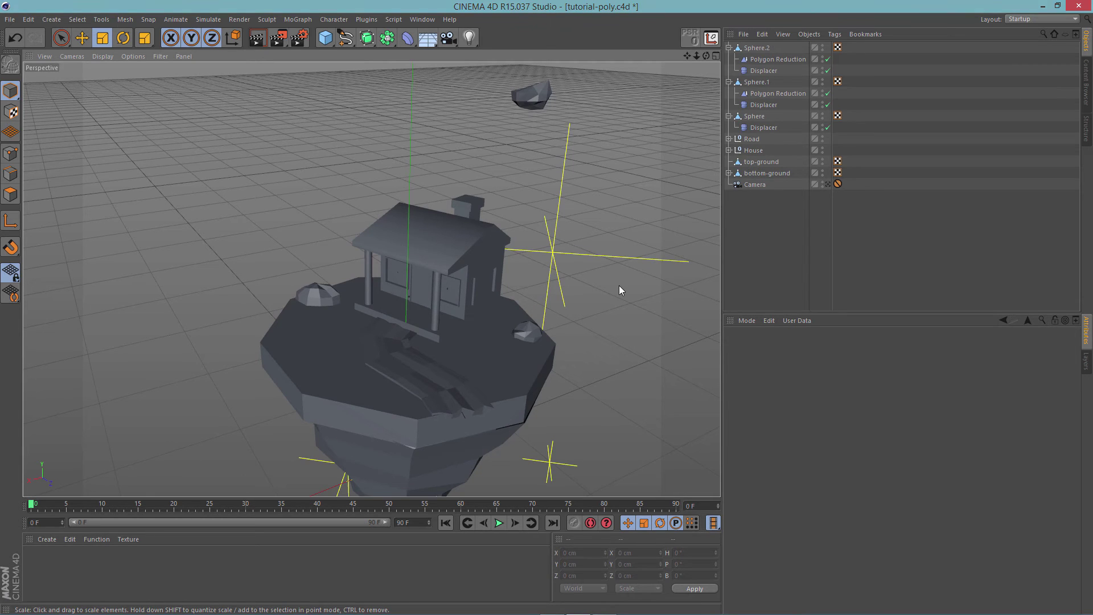
pyautogui.keyDown('alt'); pyautogui.moveTo(619, 290); pyautogui.dragTo(624, 287); pyautogui.keyUp('alt')
pyautogui.hotkey('ctrl', 's')
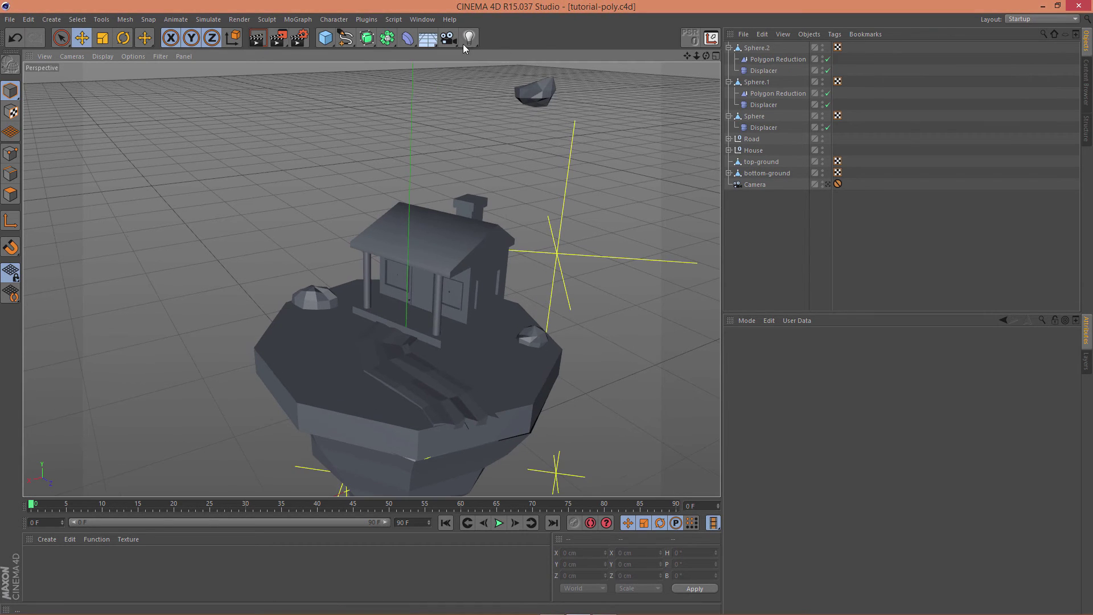
# Add a sphere, scale it to about 46.6 cm across and place it in front of the house at about X 46.5, Y 147.2 cm.
pyautogui.click(329, 40)
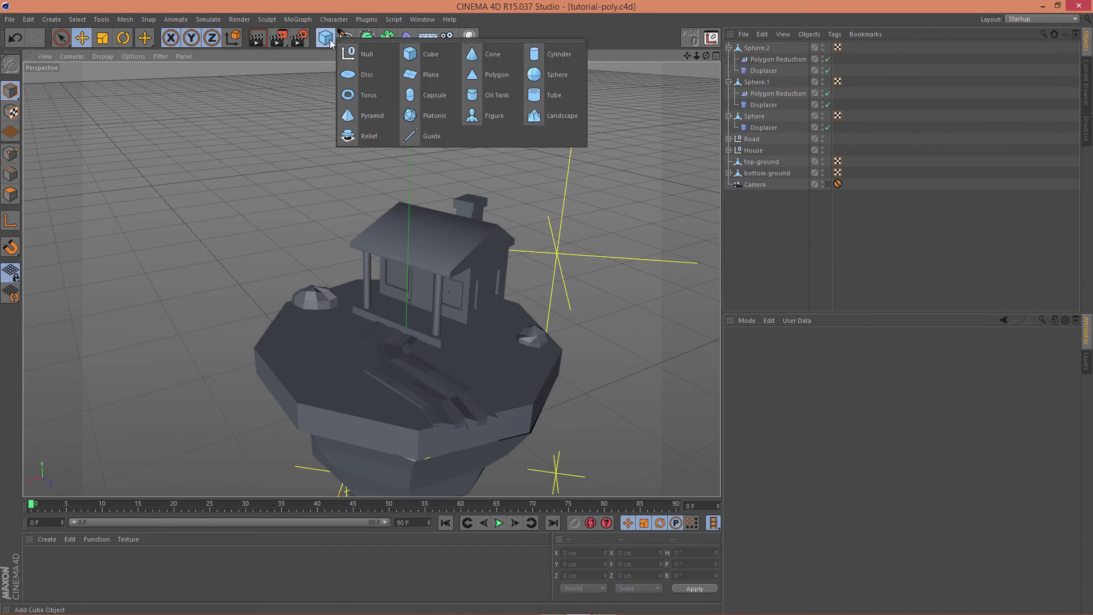
pyautogui.click(553, 77)
pyautogui.moveTo(402, 364); pyautogui.dragTo(433, 282)
pyautogui.press('t')
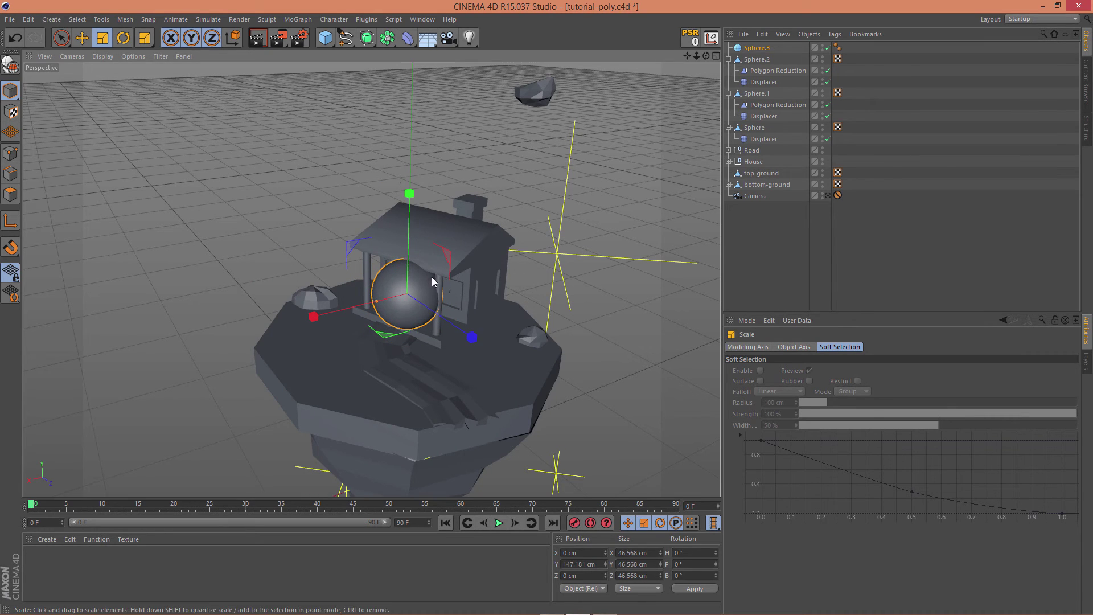
pyautogui.press('e')
pyautogui.moveTo(328, 325); pyautogui.dragTo(266, 333)
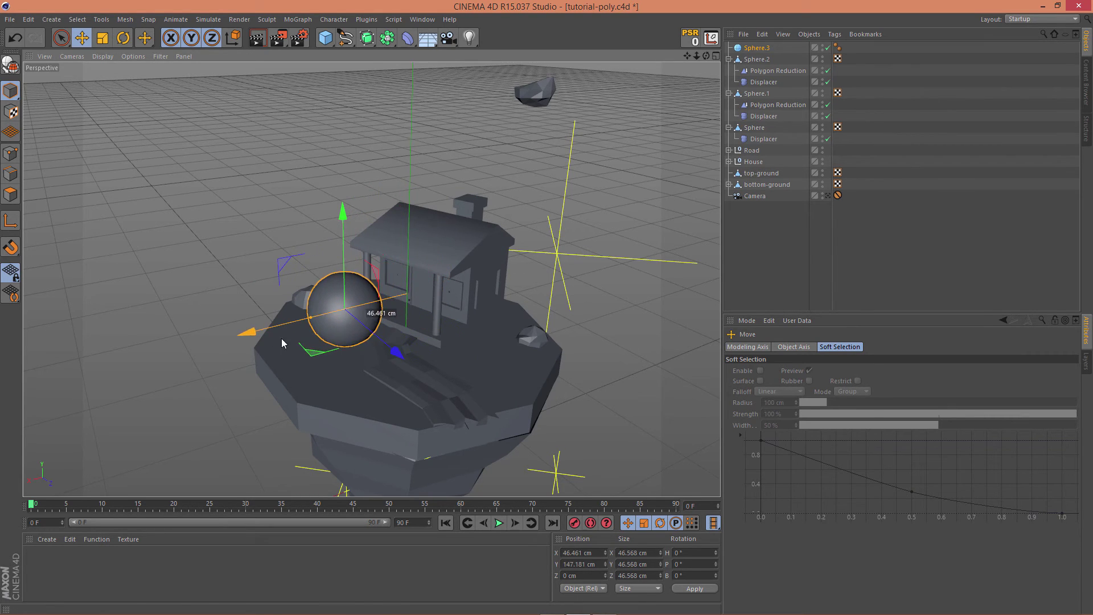
# Set the new sphere's segments to 9 and turn off Render Perfect.
pyautogui.click(755, 48)
pyautogui.click(795, 382)
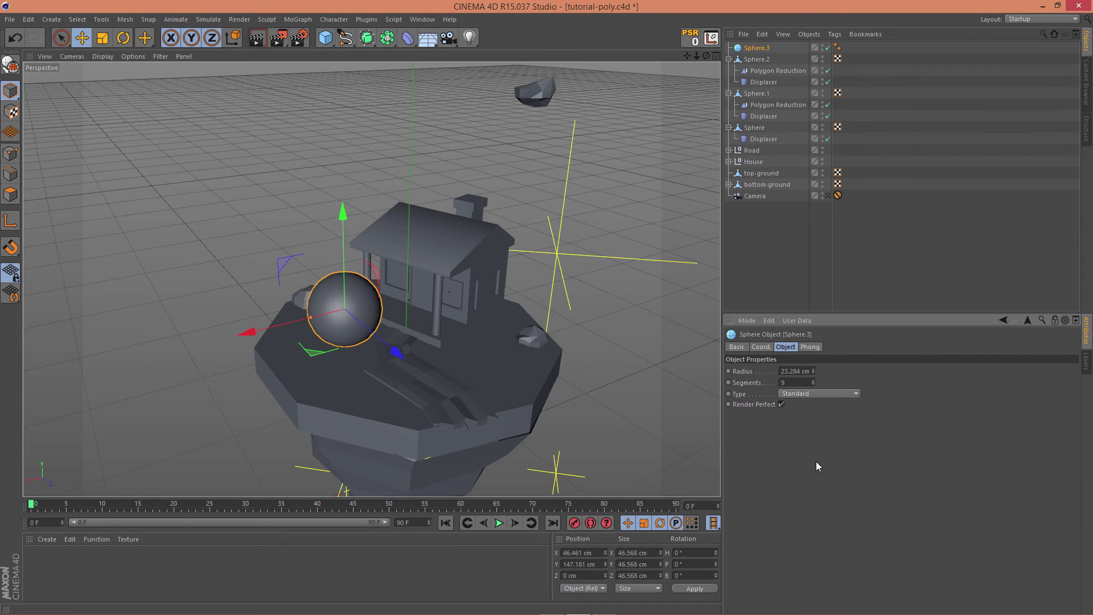
pyautogui.click(780, 404)
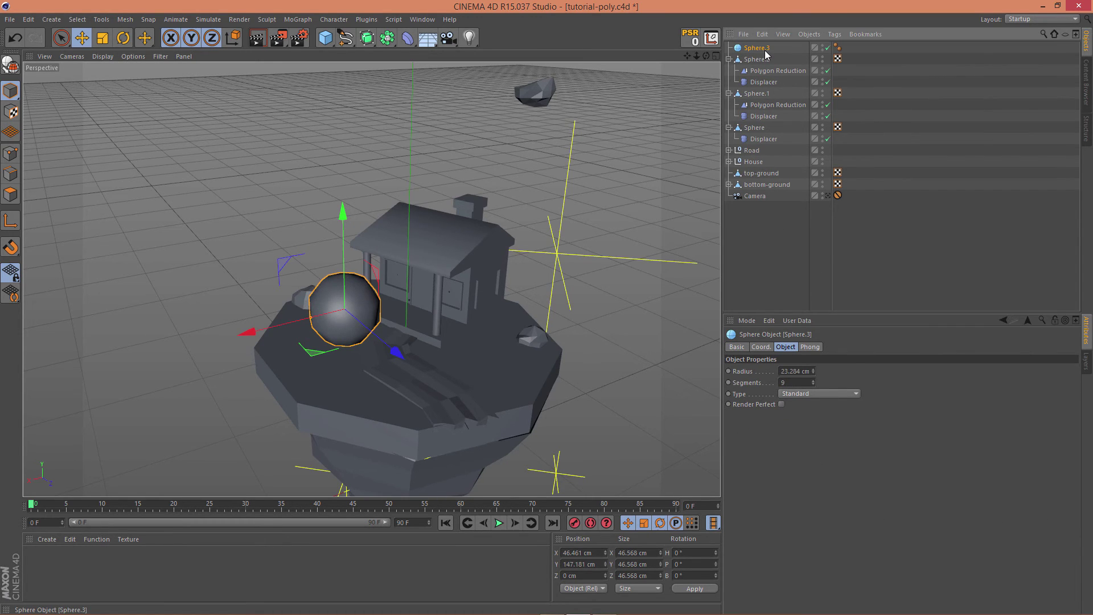
# Convert the new sphere to an editable polygon object and delete its Phong tag.
pyautogui.press('c')
pyautogui.click(837, 48)
pyautogui.press('Delete')
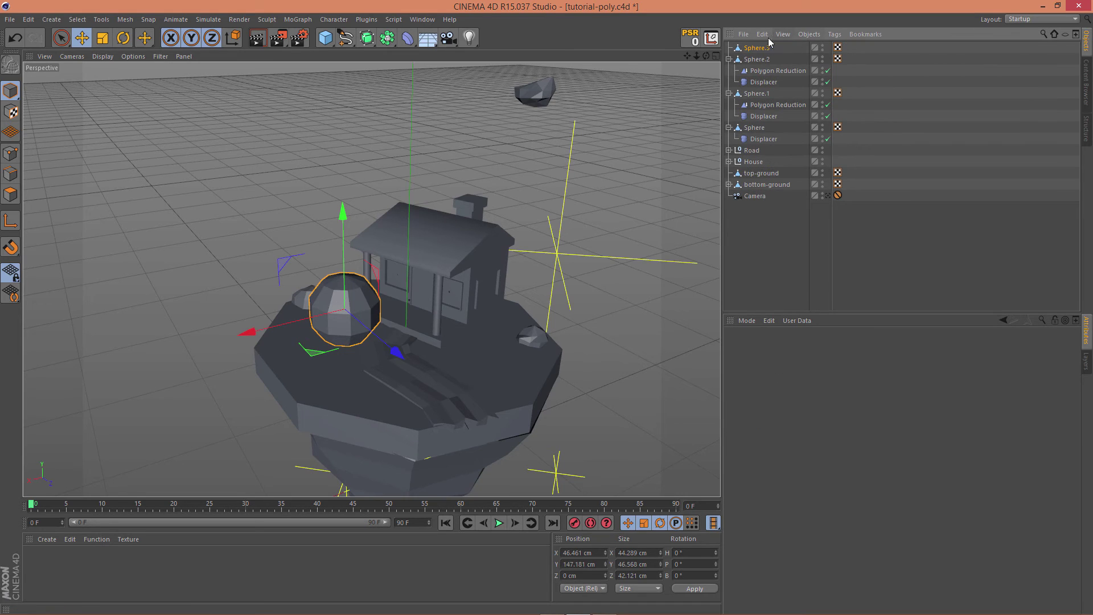
# Scale the faceted sphere into an upright egg shape of about 31 cm in X, 47.4 cm in Y and 30.1 cm in Z.
pyautogui.press('t')
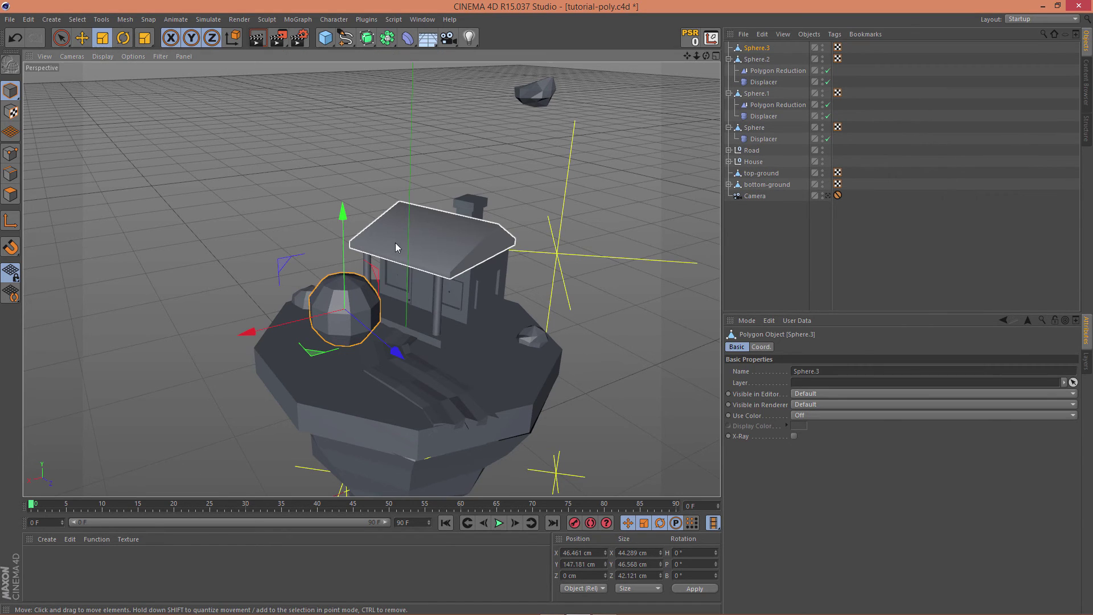
pyautogui.moveTo(343, 211); pyautogui.dragTo(342, 187)
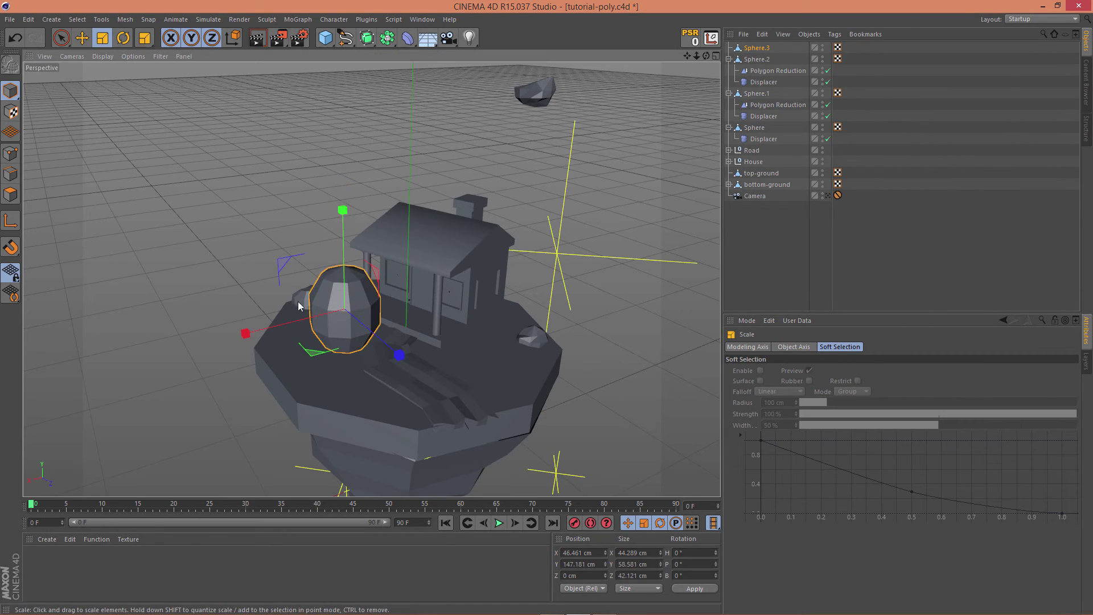
pyautogui.moveTo(253, 336); pyautogui.dragTo(263, 321)
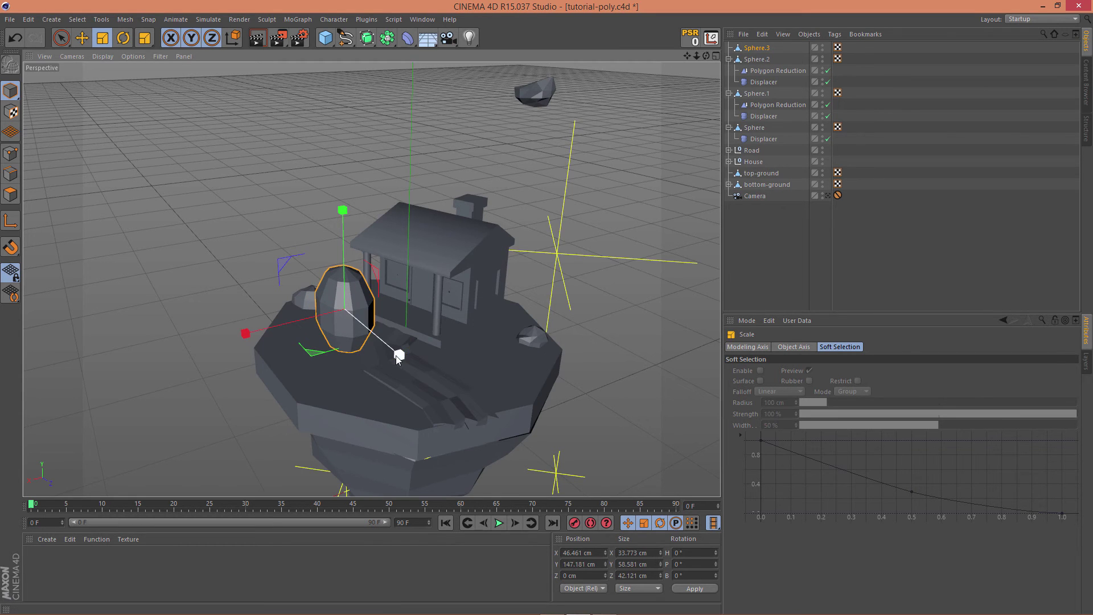
pyautogui.moveTo(398, 353); pyautogui.dragTo(382, 351)
pyautogui.keyDown('alt'); pyautogui.moveTo(473, 353); pyautogui.dragTo(391, 236); pyautogui.keyUp('alt')
pyautogui.moveTo(366, 186); pyautogui.dragTo(372, 218)
pyautogui.moveTo(264, 292); pyautogui.dragTo(273, 292)
pyautogui.keyDown('alt'); pyautogui.moveTo(321, 341); pyautogui.dragTo(493, 357); pyautogui.keyUp('alt')
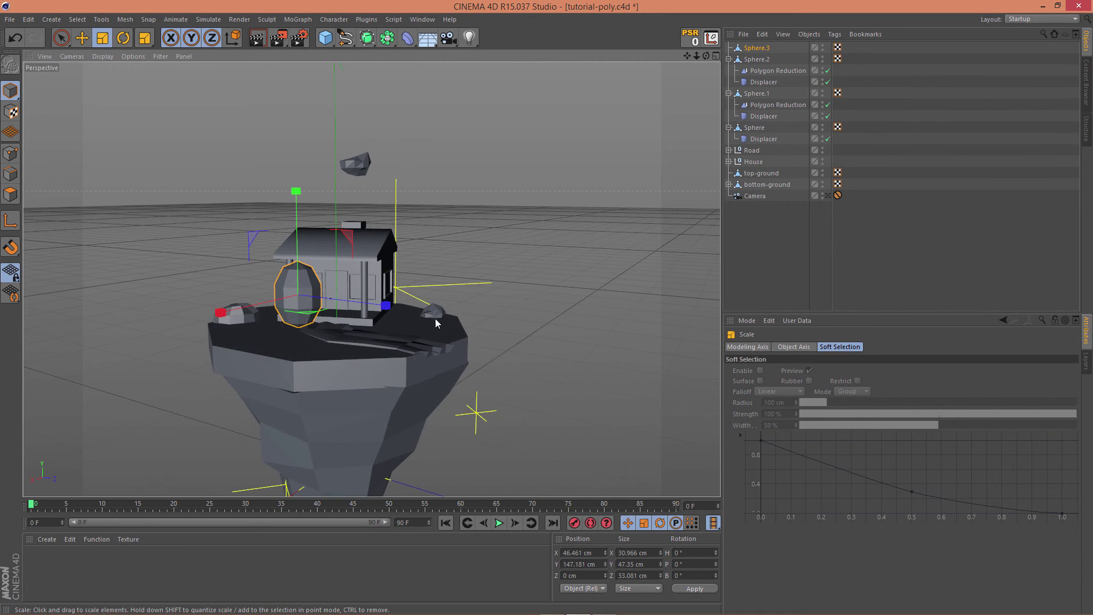
pyautogui.moveTo(391, 308); pyautogui.dragTo(339, 323)
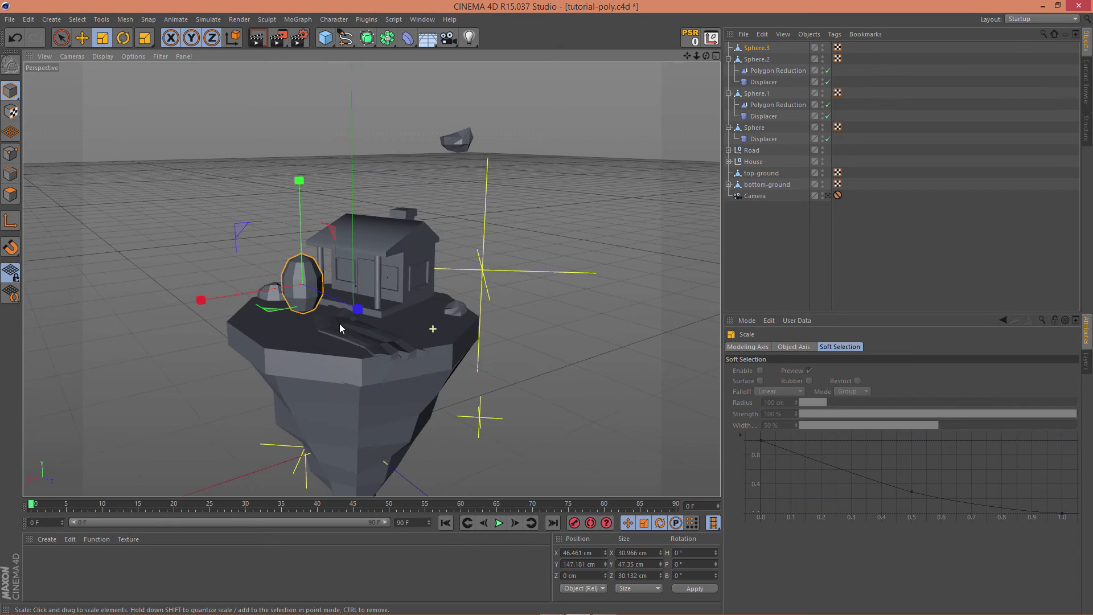
# Add a Twist deformer as a child of the egg-shaped sphere, fitted to its parent, with an angle of about 159°.
pyautogui.scroll(3, 255, 283)
pyautogui.click(409, 36)
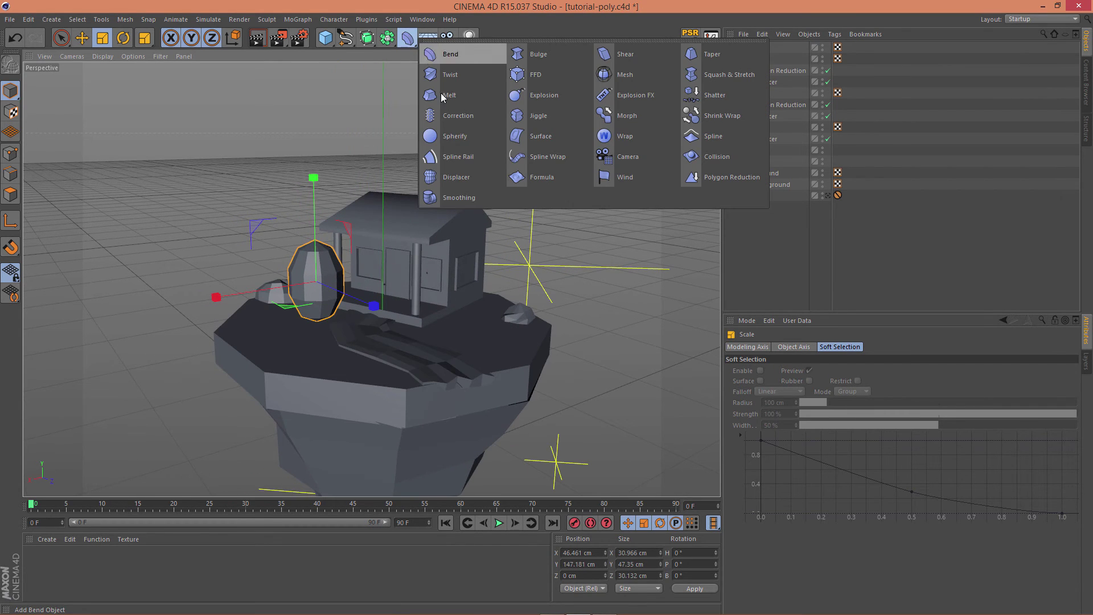
pyautogui.click(448, 76)
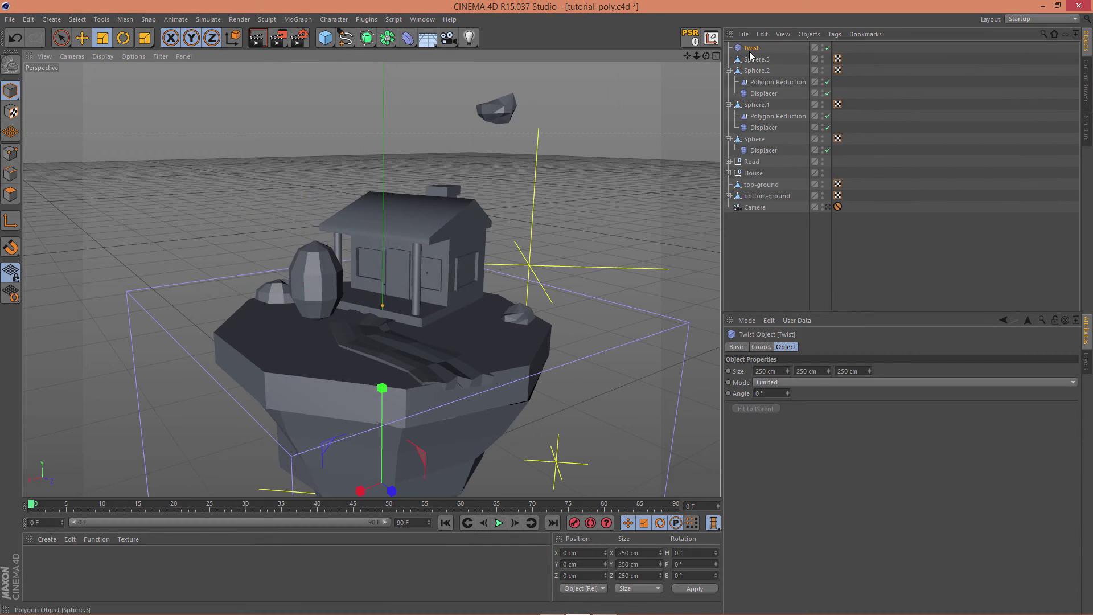
pyautogui.moveTo(757, 48); pyautogui.dragTo(757, 64)
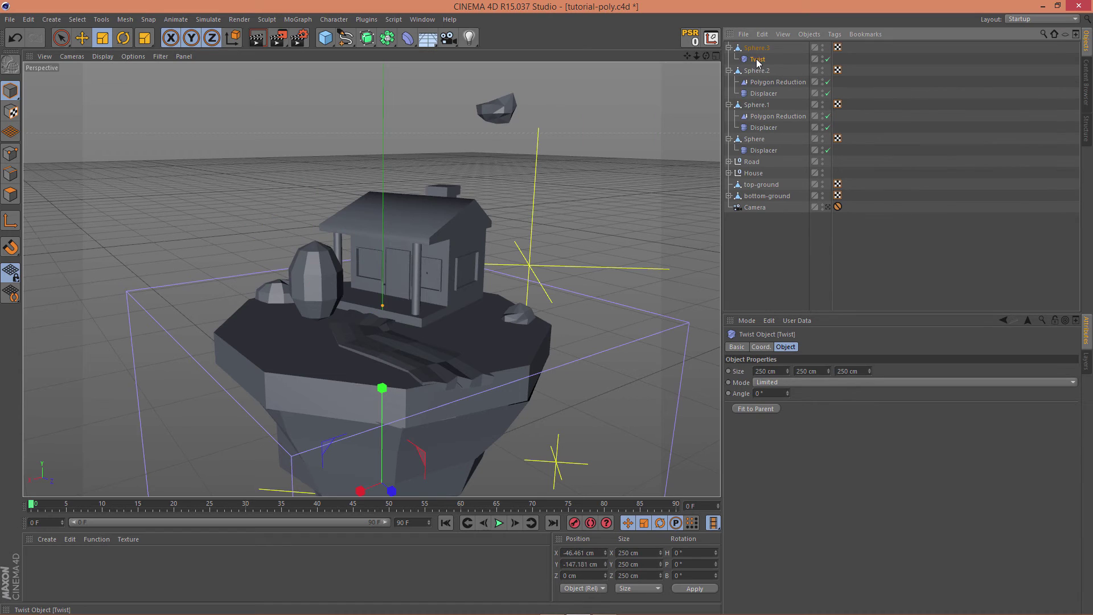
pyautogui.click(768, 409)
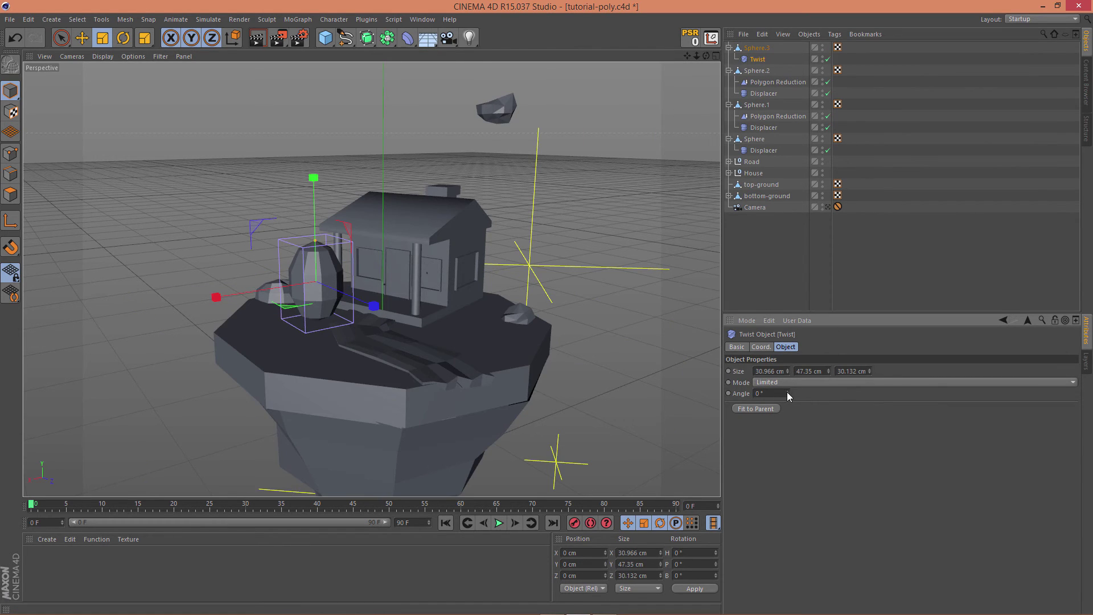
pyautogui.moveTo(789, 389)
pyautogui.mouseDown()
pyautogui.moveTo(786, 376)
pyautogui.moveTo(790, 396)
pyautogui.mouseUp()
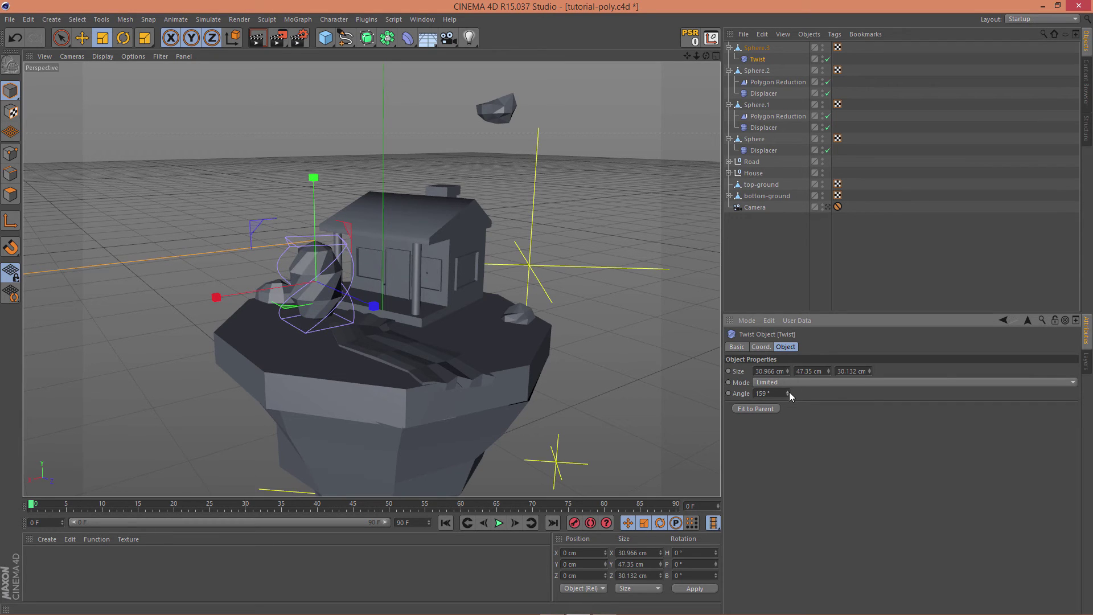
# Add a Polygon Reduction deformer at 7% strength under the twisted sphere and collapse that object's hierarchy.
pyautogui.click(426, 38)
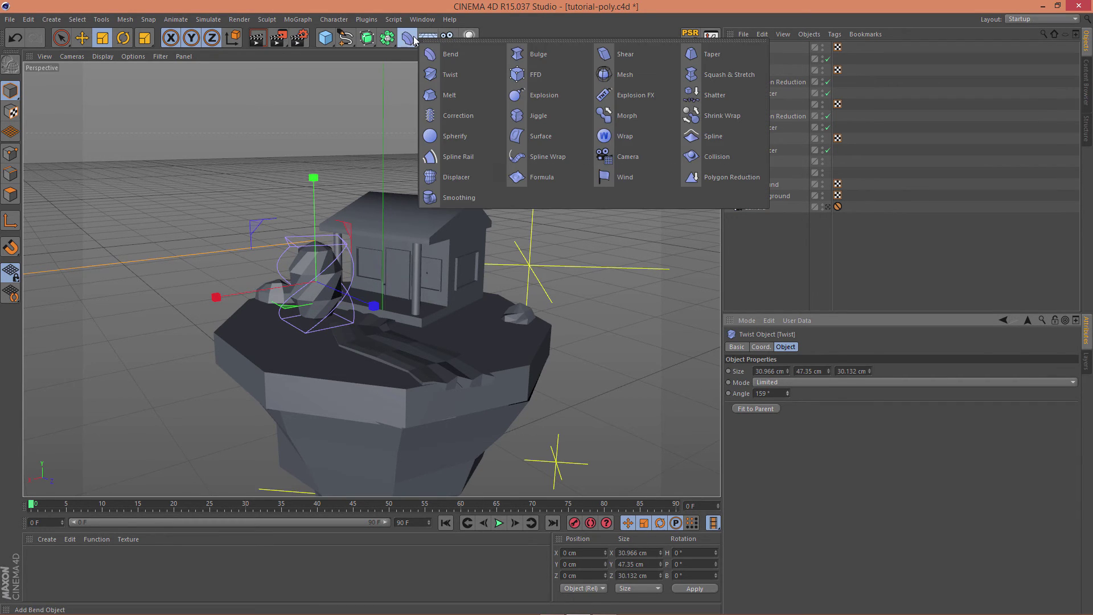
pyautogui.click(726, 176)
pyautogui.moveTo(753, 62); pyautogui.dragTo(755, 65)
pyautogui.moveTo(852, 370); pyautogui.dragTo(854, 371)
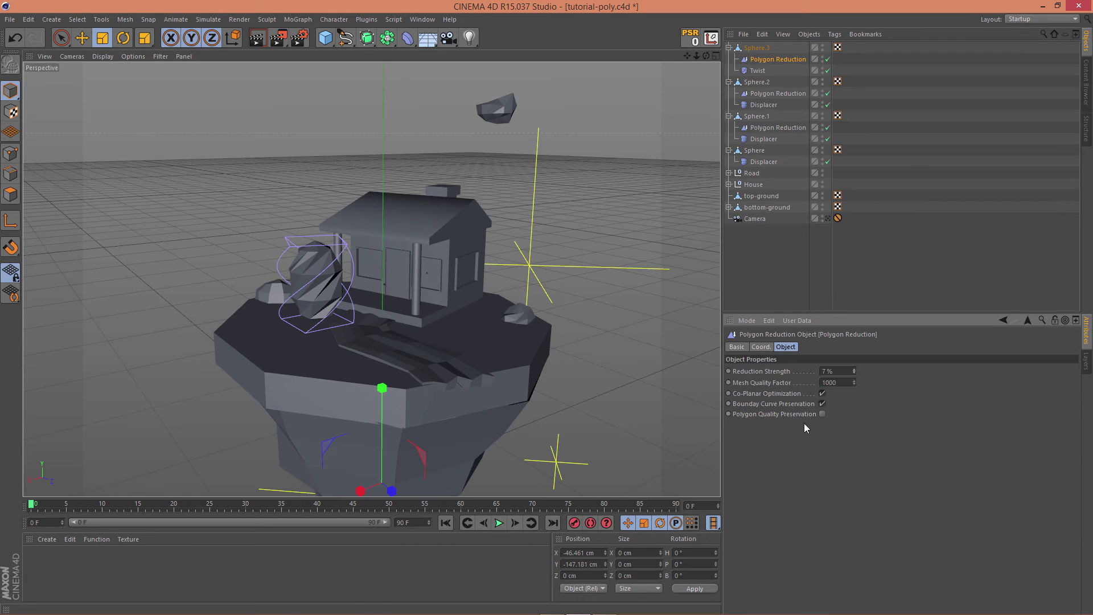
pyautogui.click(728, 48)
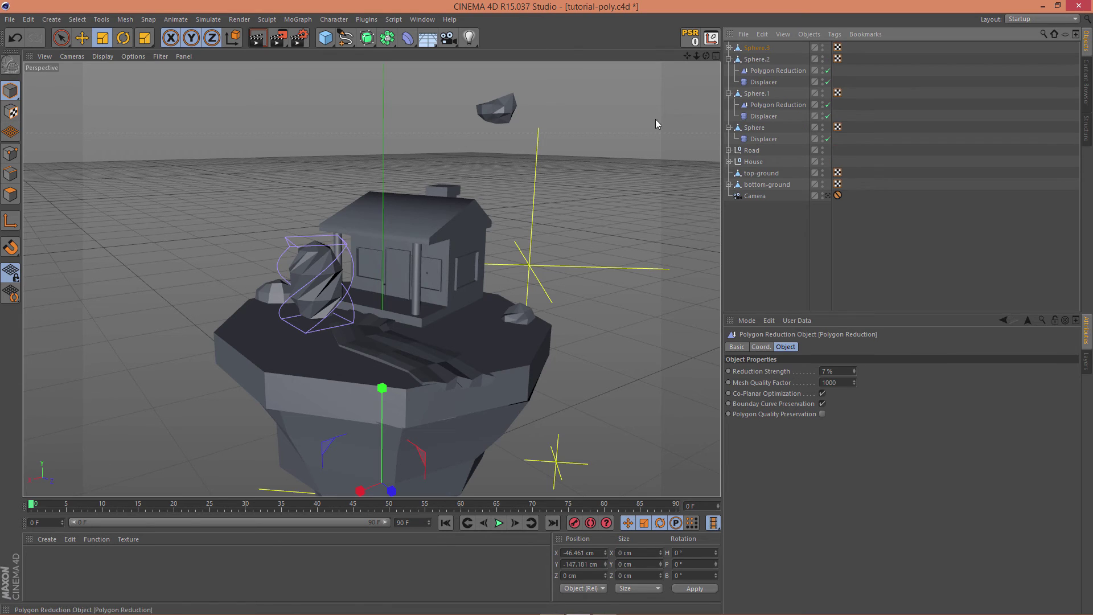
pyautogui.keyDown('alt'); pyautogui.moveTo(654, 118); pyautogui.dragTo(626, 165); pyautogui.keyUp('alt')
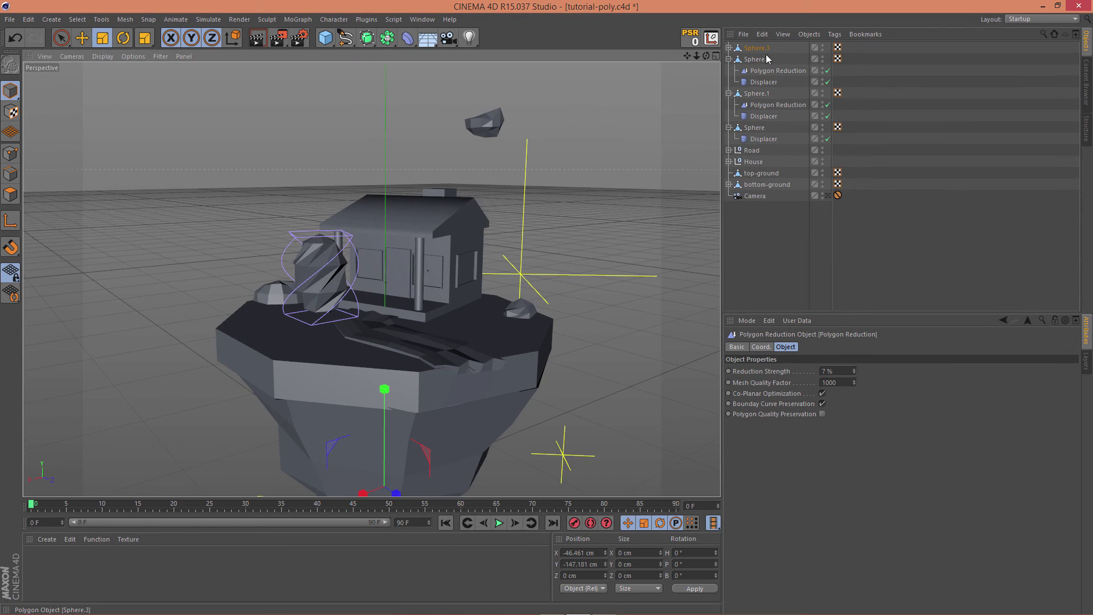
# Raise the twisted sphere to about 181.8 cm in Y and add a cylinder centred on it as a separate object.
pyautogui.press('e')
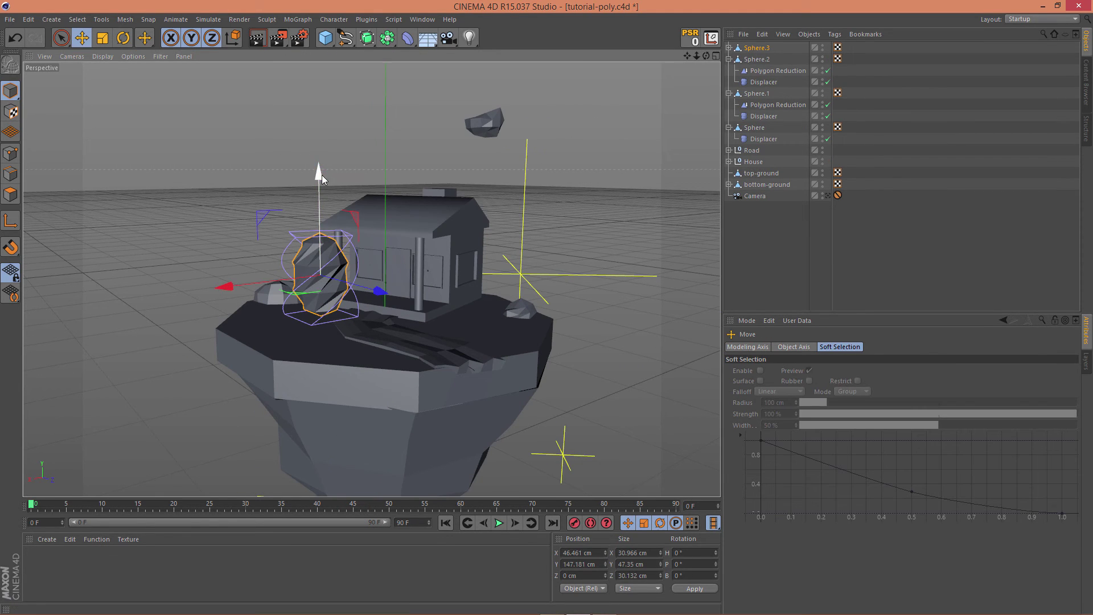
pyautogui.moveTo(318, 171); pyautogui.dragTo(317, 111)
pyautogui.click(328, 38)
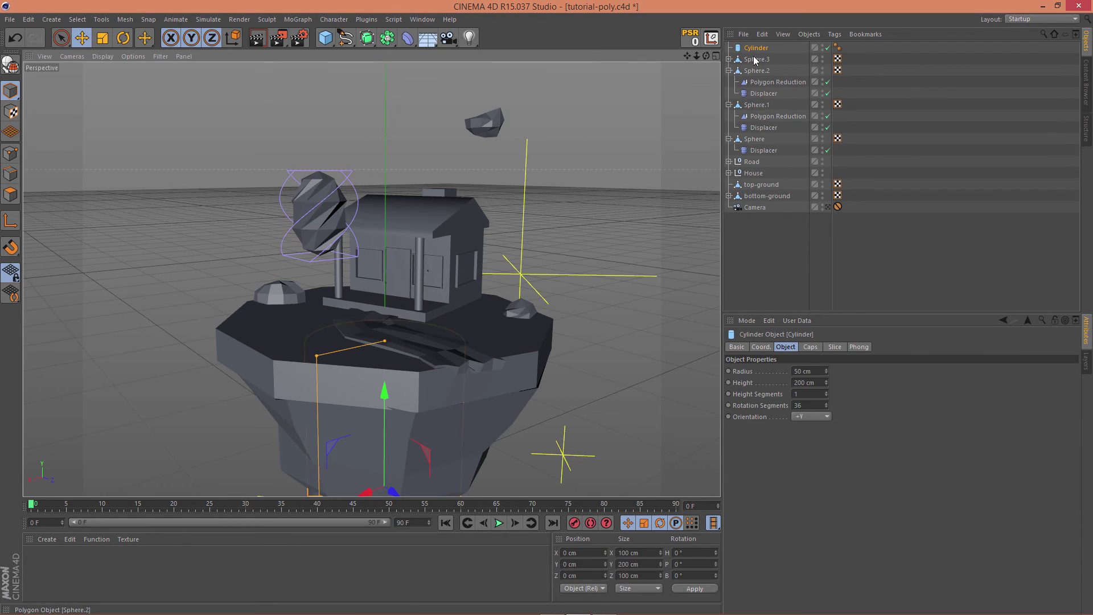
pyautogui.moveTo(755, 48); pyautogui.dragTo(766, 64)
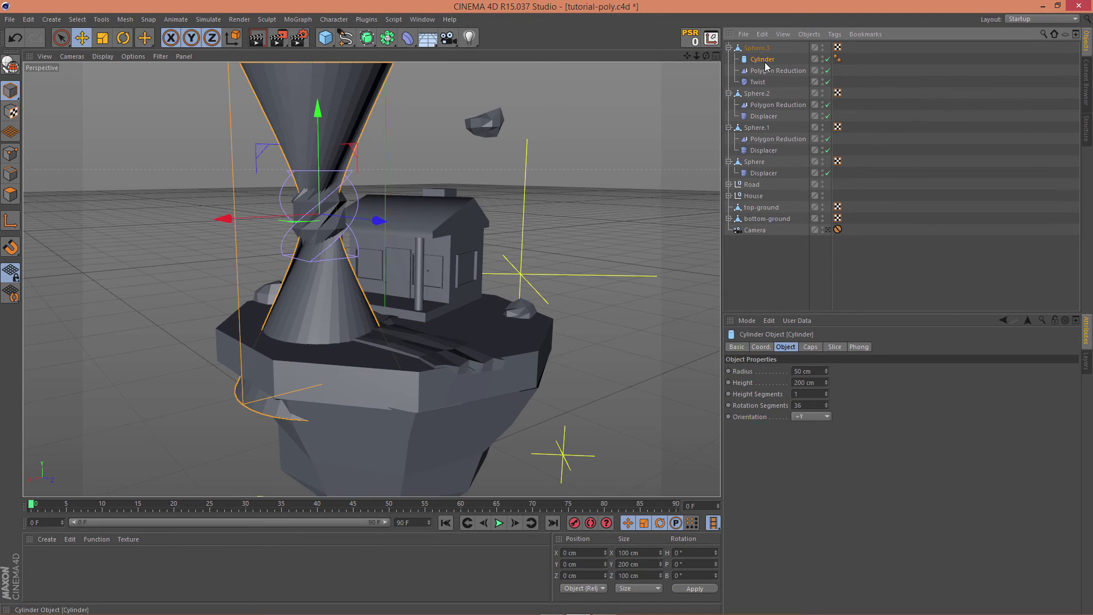
pyautogui.moveTo(763, 45); pyautogui.dragTo(762, 46)
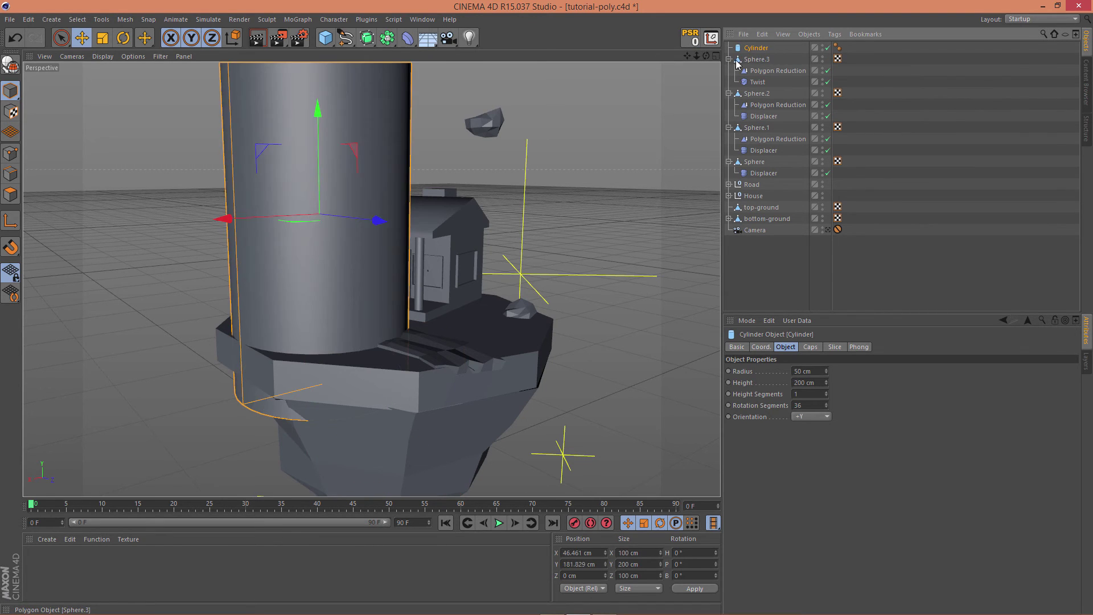
pyautogui.click(729, 59)
# Resize the cylinder into a trunk of about 2.3 cm radius and 56.6 cm height, and lower it to about 168.9 cm in Y.
pyautogui.scroll(-2, 487, 147)
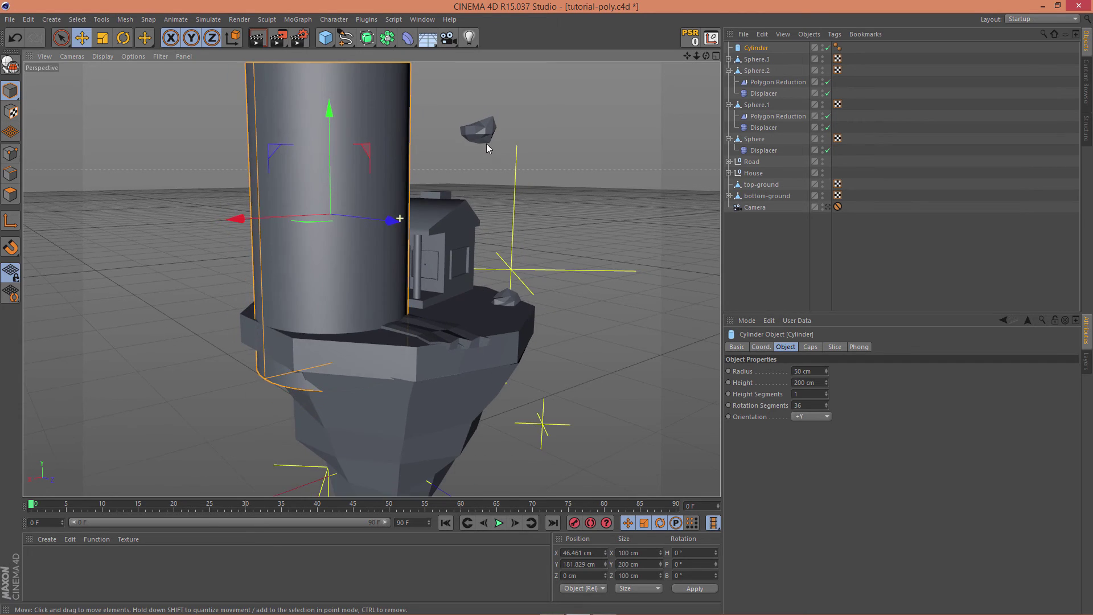
pyautogui.keyDown('alt'); pyautogui.moveTo(486, 147); pyautogui.dragTo(469, 309, button='middle'); pyautogui.keyUp('alt')
pyautogui.moveTo(300, 309); pyautogui.dragTo(319, 384)
pyautogui.keyDown('alt'); pyautogui.moveTo(470, 327); pyautogui.dragTo(457, 203, button='middle'); pyautogui.keyUp('alt')
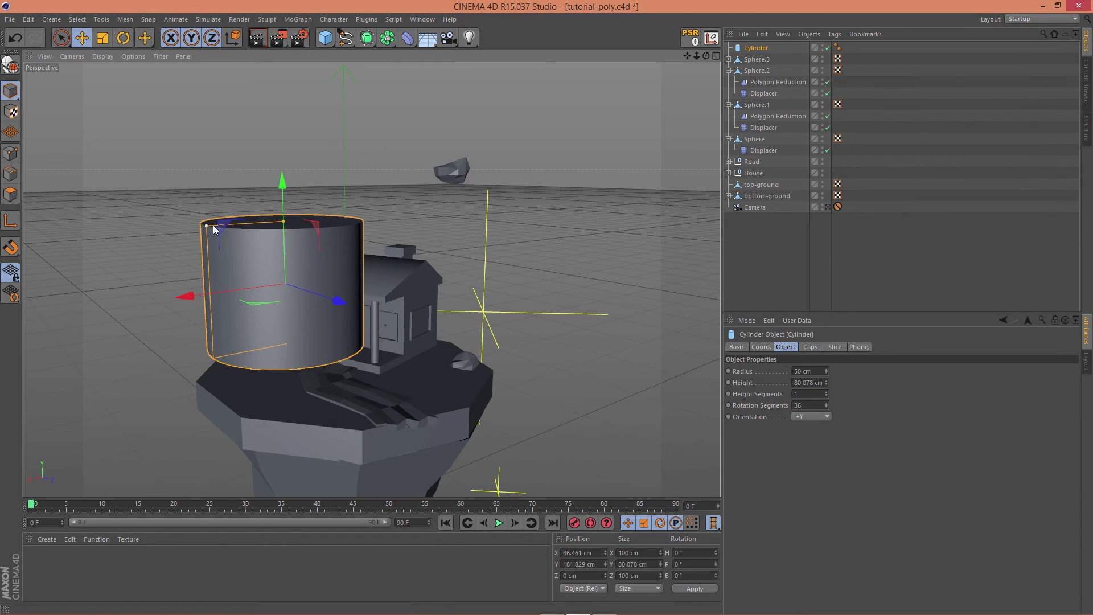
pyautogui.moveTo(208, 227); pyautogui.dragTo(283, 244)
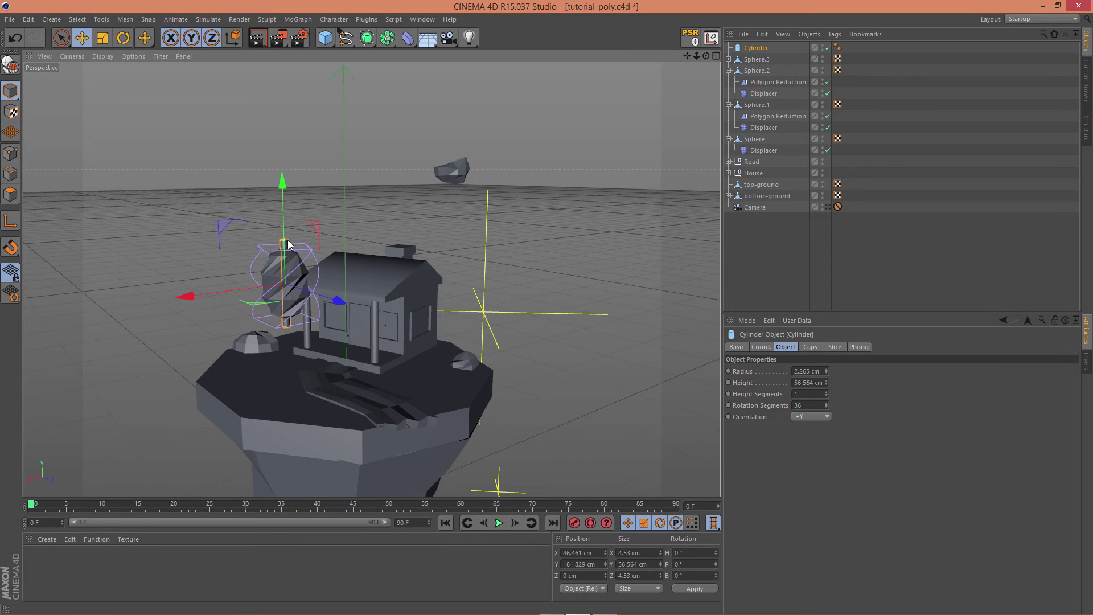
pyautogui.moveTo(279, 182); pyautogui.dragTo(647, 228)
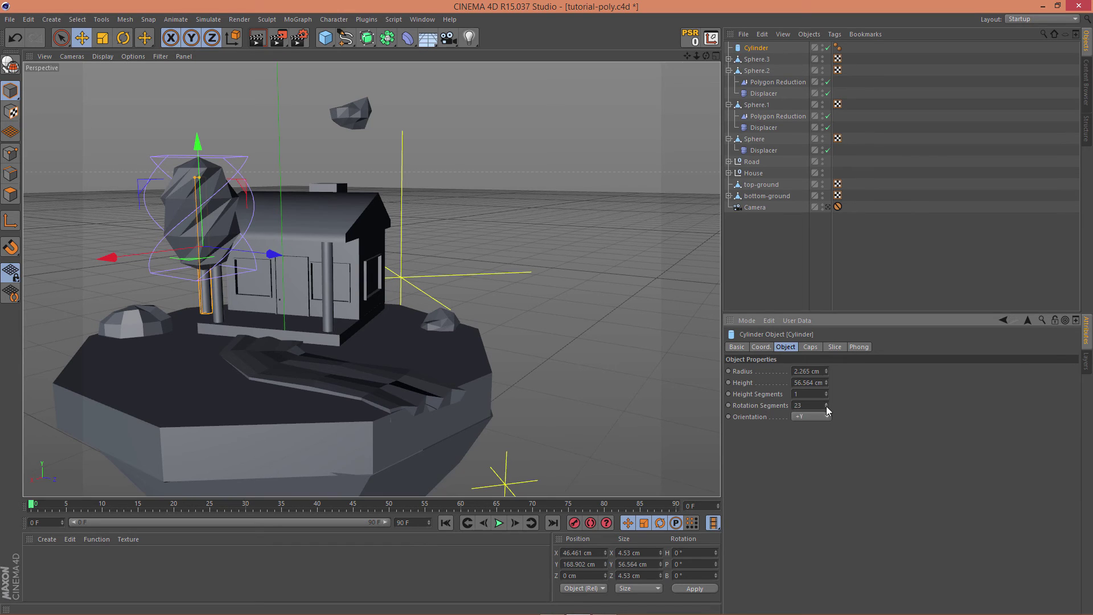
# Set the trunk cylinder's height segments and rotation segments to 36 each.
pyautogui.moveTo(826, 408); pyautogui.dragTo(826, 408)
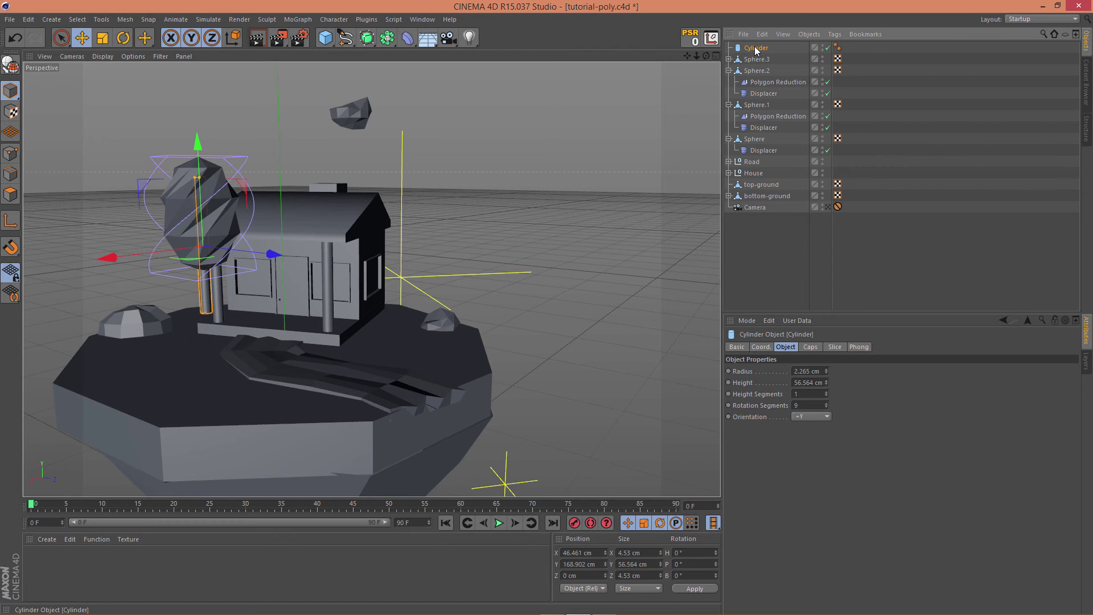
pyautogui.scroll(-10, 98, 284)
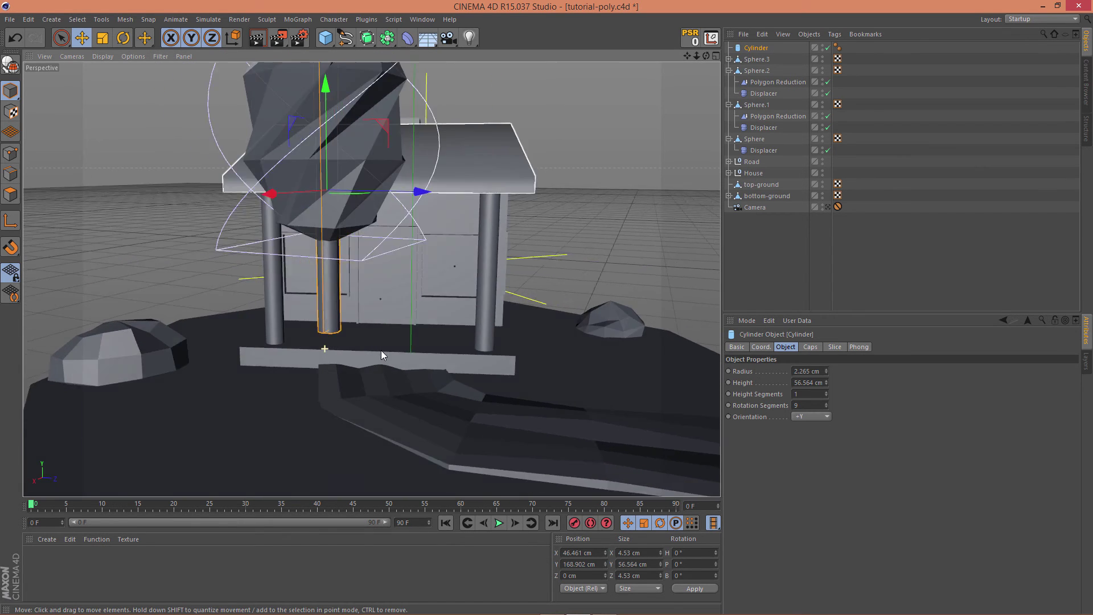
pyautogui.keyDown('alt'); pyautogui.moveTo(381, 350); pyautogui.dragTo(490, 353); pyautogui.keyUp('alt')
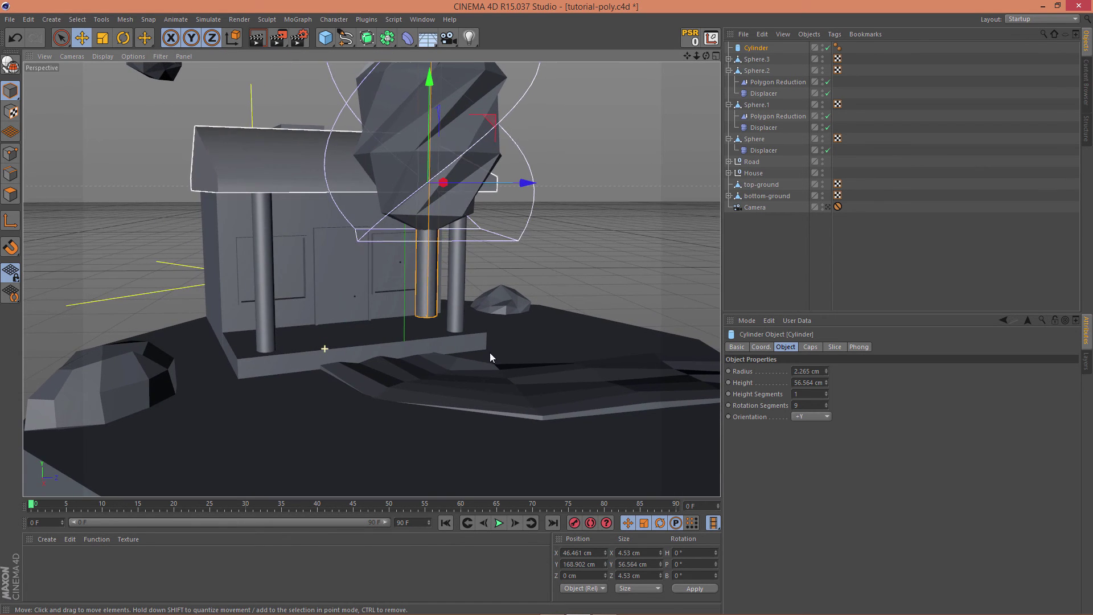
pyautogui.click(822, 404)
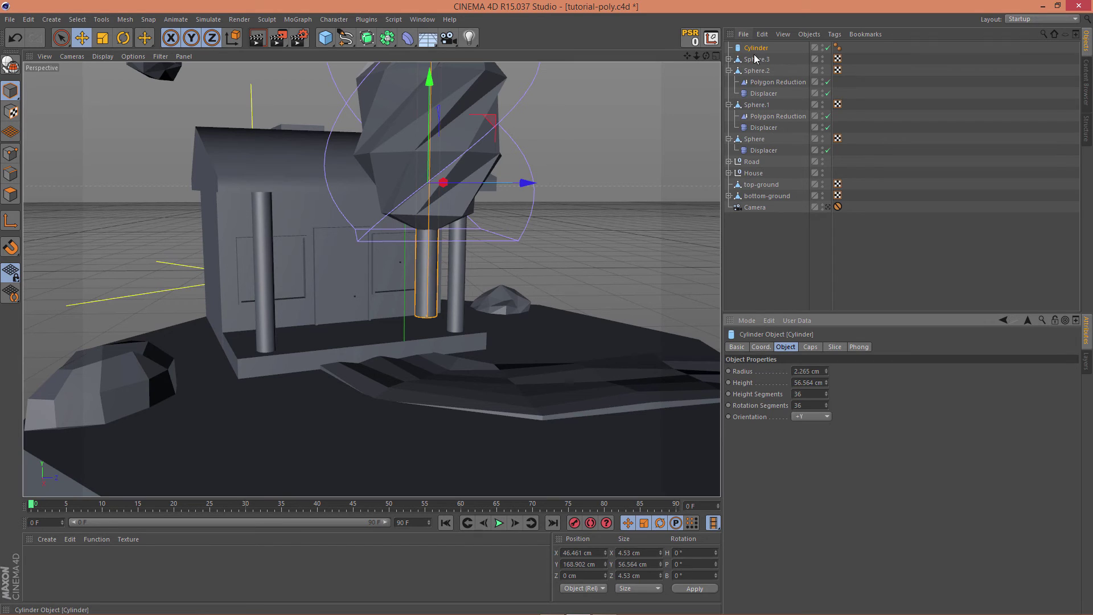
# Add a Bulge deformer as a child of the trunk cylinder, fitted to its parent, with -43% strength, and collapse the cylinder's hierarchy.
pyautogui.moveTo(407, 37); pyautogui.dragTo(415, 66)
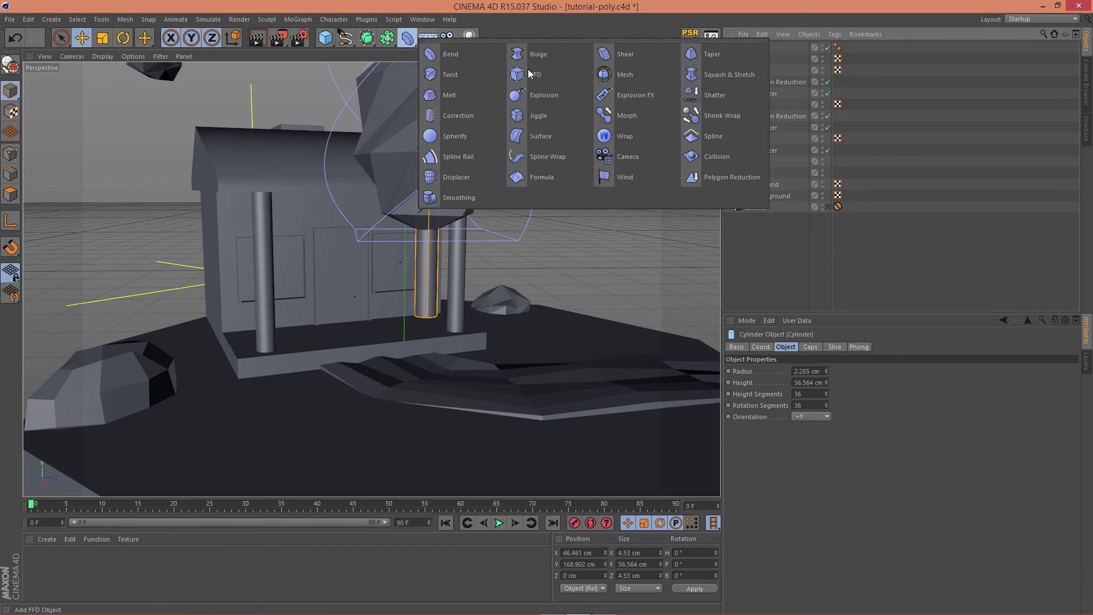
pyautogui.click(551, 52)
pyautogui.moveTo(765, 62); pyautogui.dragTo(765, 60)
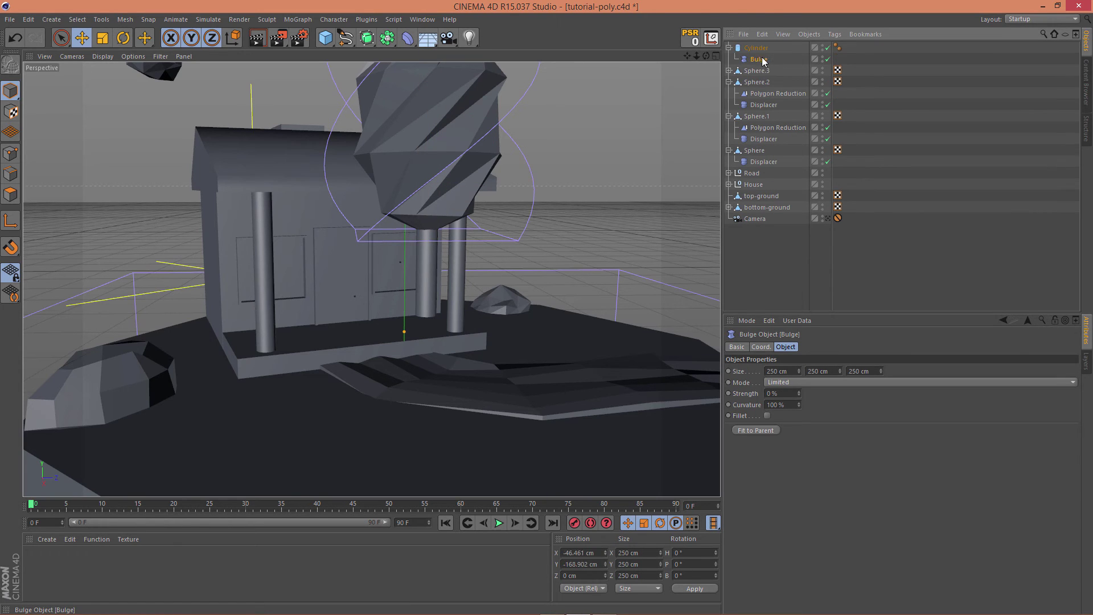
pyautogui.click(762, 50)
pyautogui.click(759, 59)
pyautogui.click(760, 431)
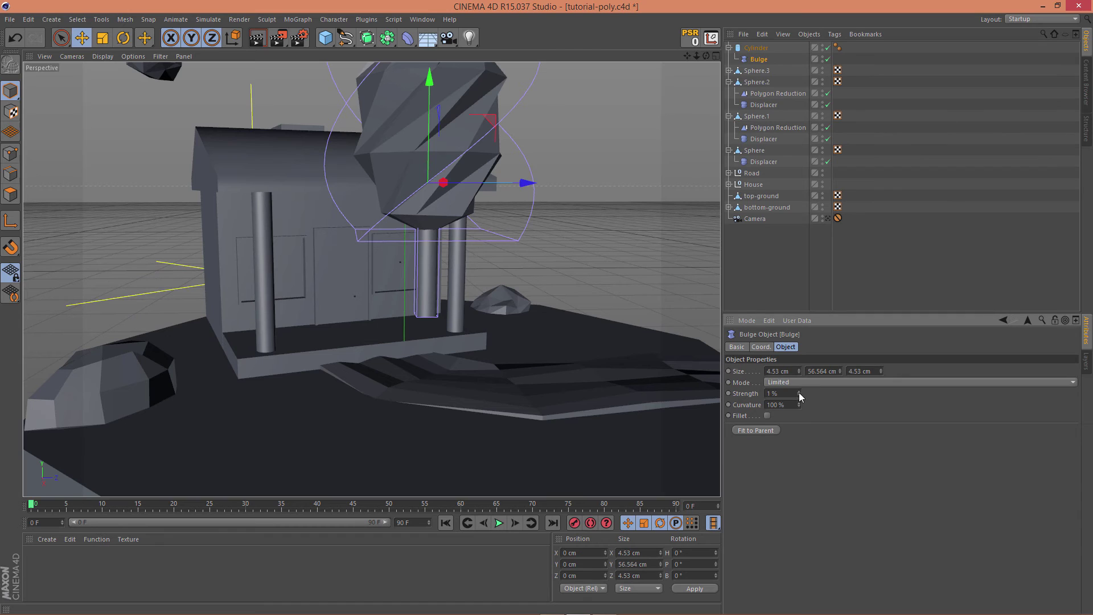
pyautogui.moveTo(798, 392)
pyautogui.mouseDown()
pyautogui.moveTo(804, 415)
pyautogui.moveTo(801, 401)
pyautogui.mouseUp()
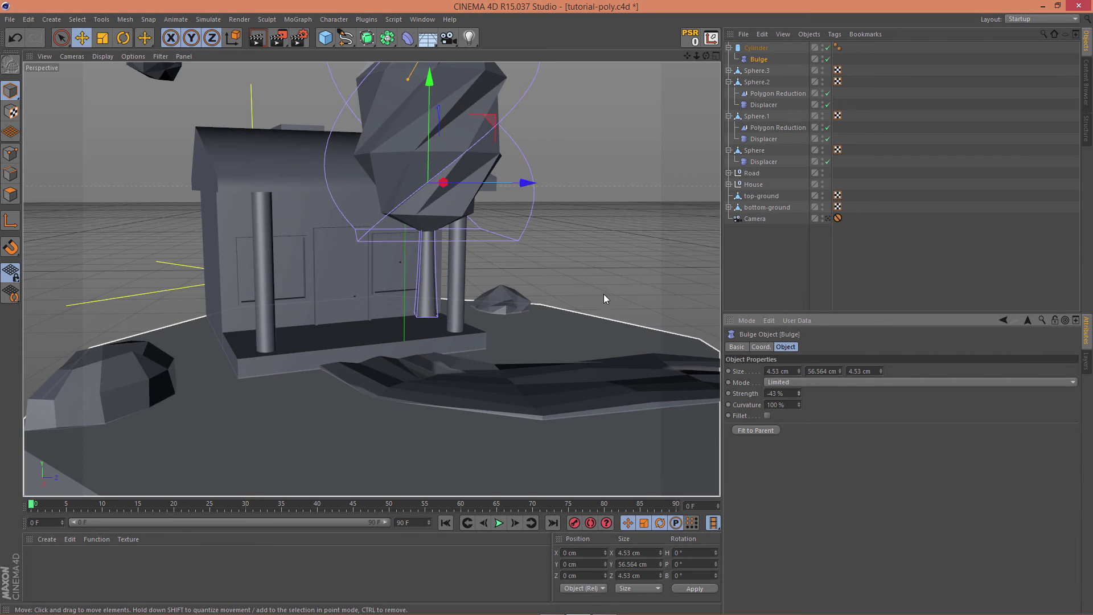
pyautogui.keyDown('alt'); pyautogui.moveTo(603, 294); pyautogui.dragTo(422, 281); pyautogui.keyUp('alt')
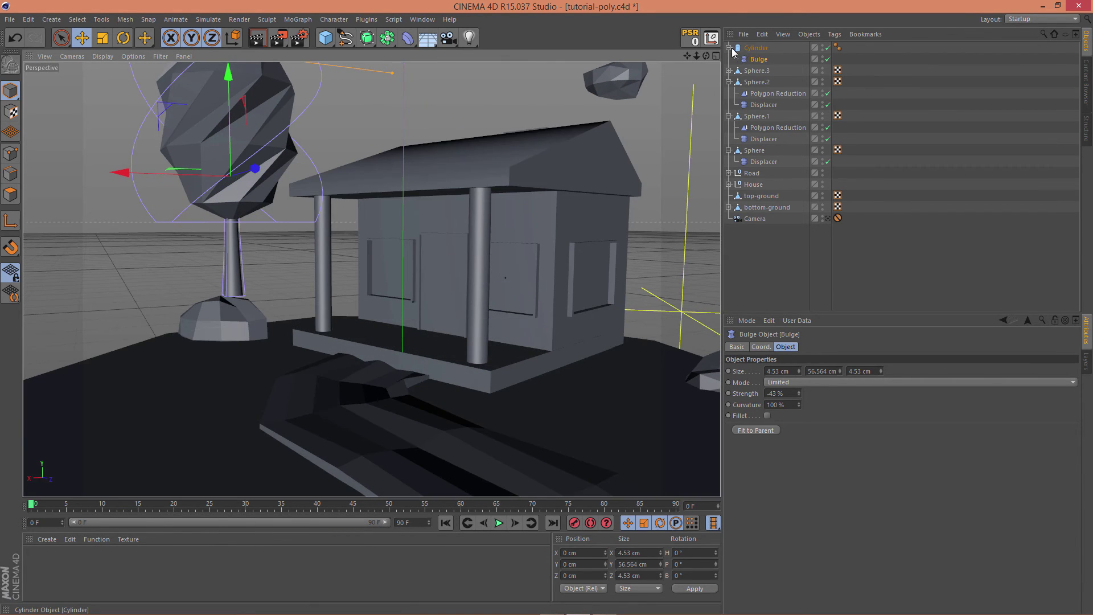
pyautogui.click(728, 48)
pyautogui.scroll(-10, 417, 221)
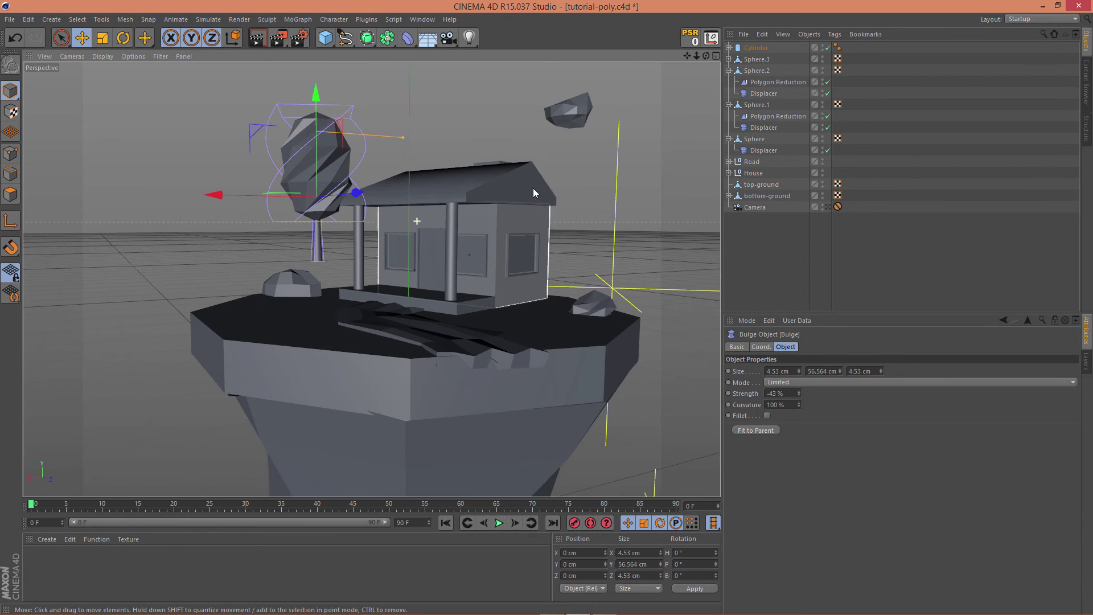
pyautogui.keyDown('ctrl'); pyautogui.click(760, 59); pyautogui.keyUp('ctrl')
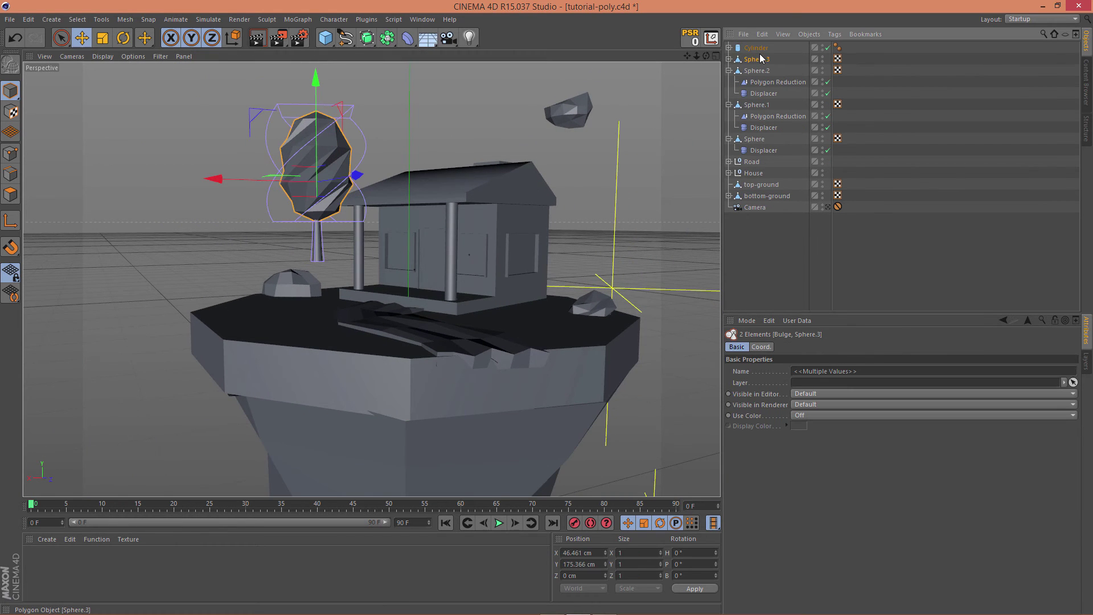
pyautogui.hotkey('alt', 'g')
pyautogui.hotkey('ctrl', 'z')
# Group the trunk cylinder and the twisted sphere into one null and rename it tree.
pyautogui.click(753, 50)
pyautogui.click(763, 63)
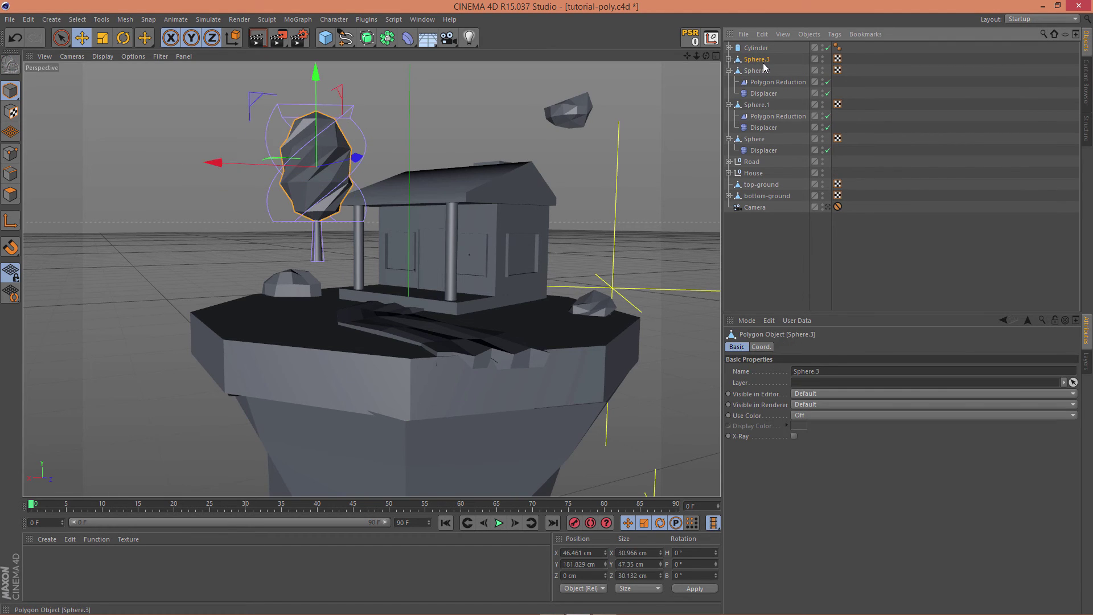
pyautogui.click(756, 49)
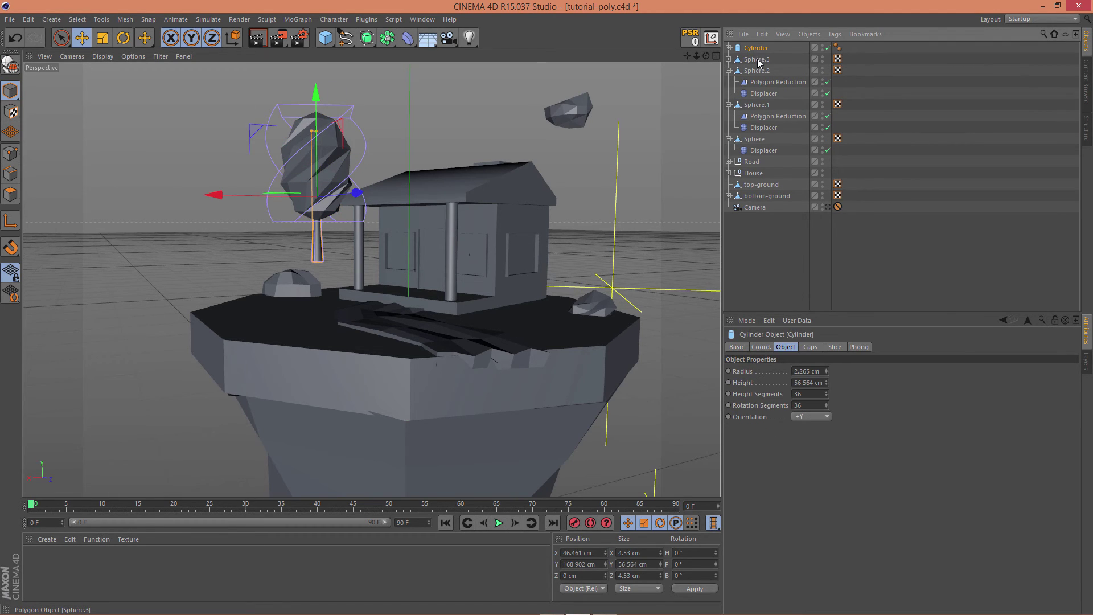
pyautogui.keyDown('ctrl'); pyautogui.click(758, 61); pyautogui.keyUp('ctrl')
pyautogui.hotkey('alt', 'g')
pyautogui.doubleClick(752, 48)
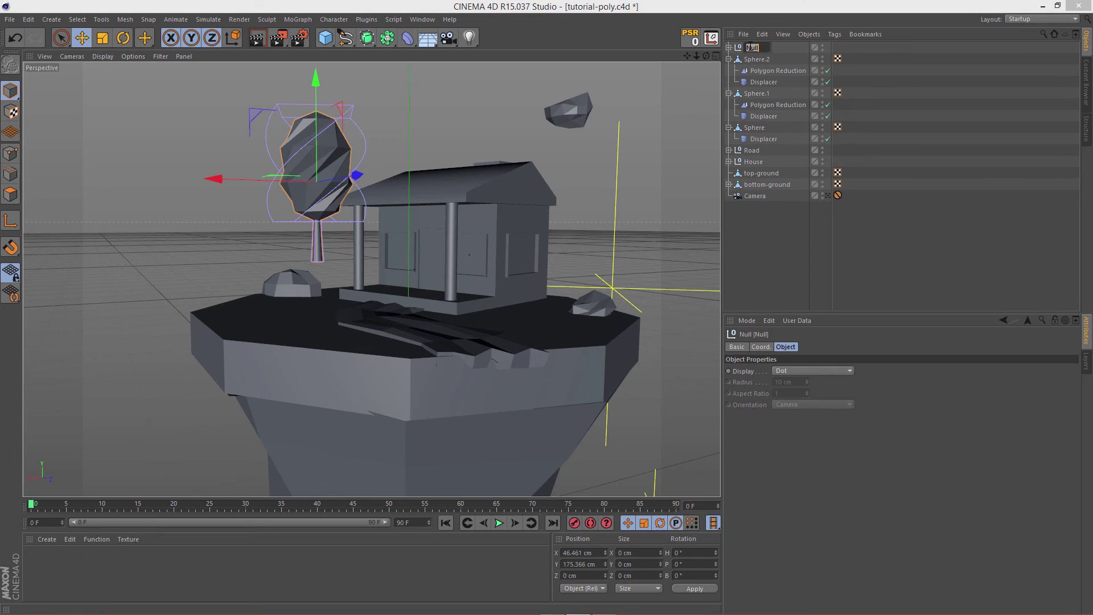
pyautogui.press('Return')
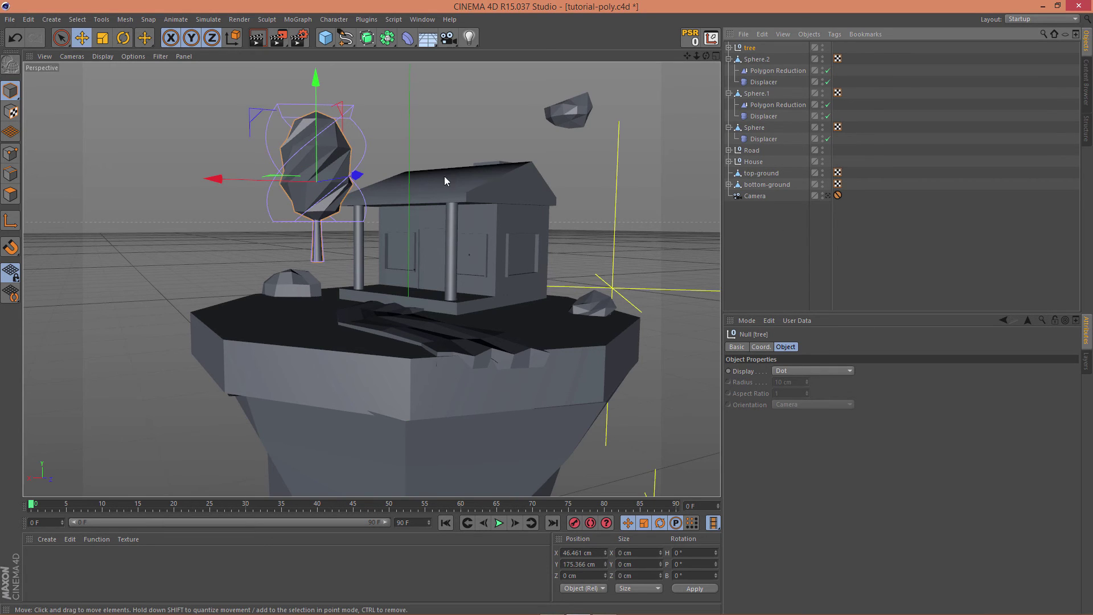
# Move the tree onto the island's ground beside the house, at about X 58.3, Y 151.1 and Z -53 cm.
pyautogui.moveTo(315, 82); pyautogui.dragTo(352, 276)
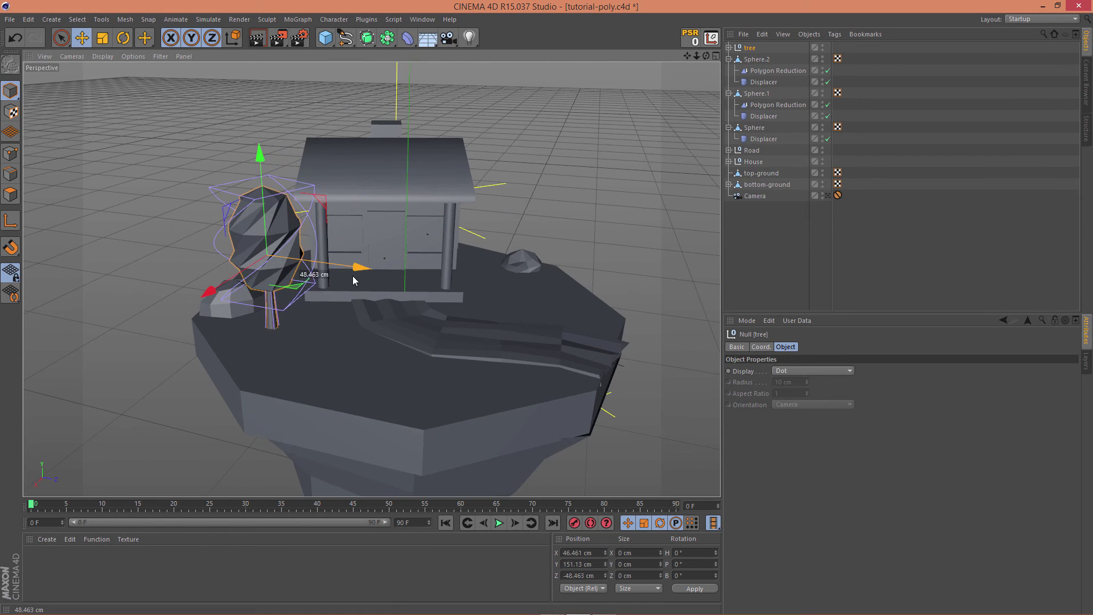
pyautogui.moveTo(196, 293); pyautogui.dragTo(183, 298)
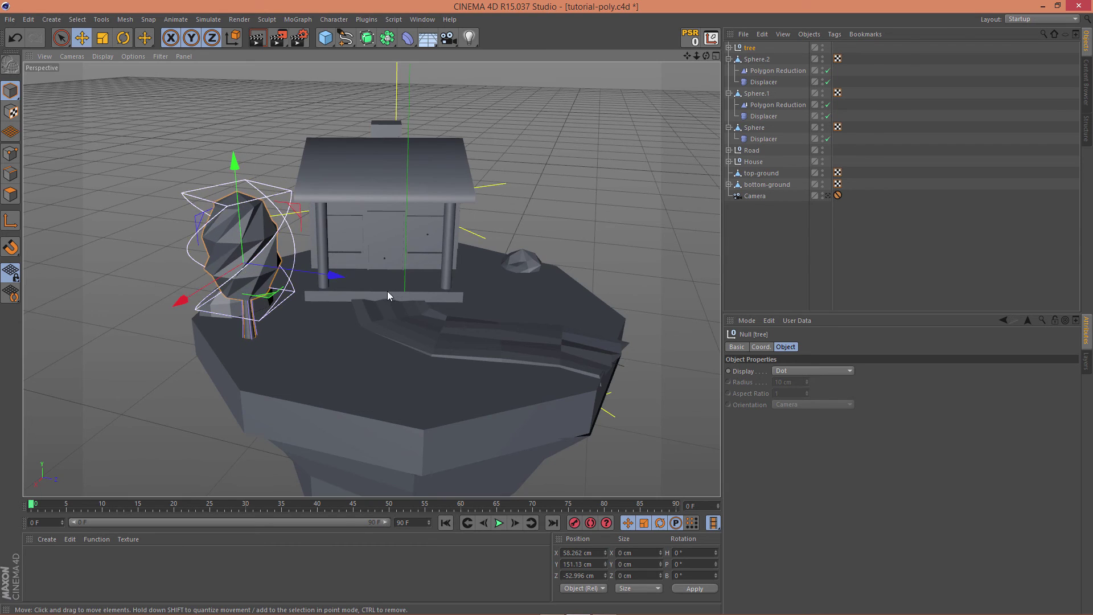
pyautogui.keyDown('alt'); pyautogui.moveTo(387, 291); pyautogui.dragTo(255, 294); pyautogui.keyUp('alt')
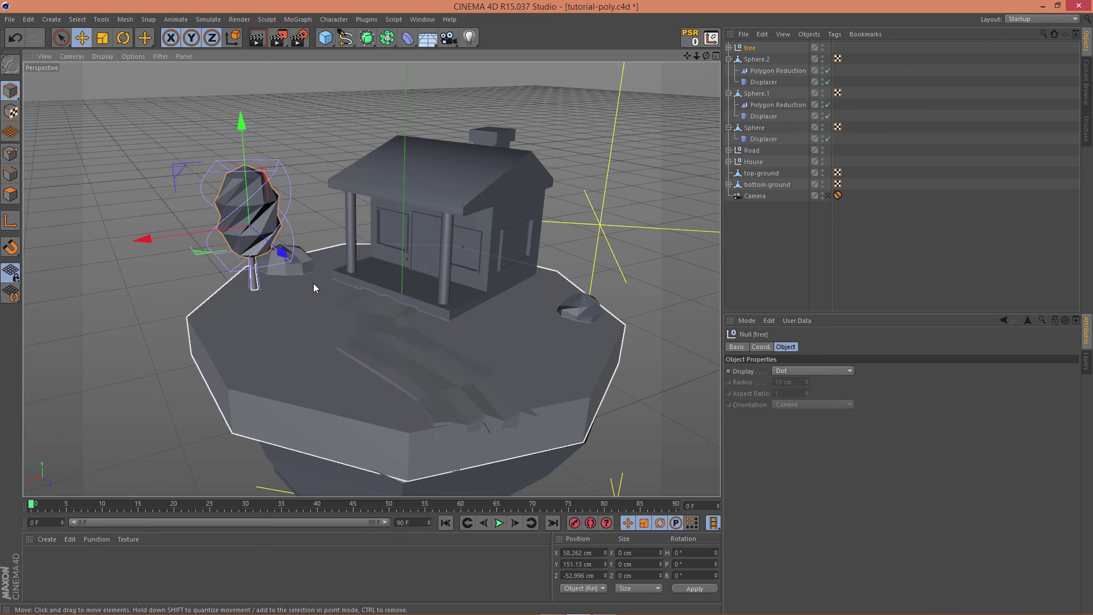
# Duplicate the tree and place the copy on the other side of the house, at about X -78.4 and Z 30.1 cm.
pyautogui.keyDown('ctrl'); pyautogui.moveTo(291, 263); pyautogui.dragTo(348, 326); pyautogui.keyUp('ctrl')
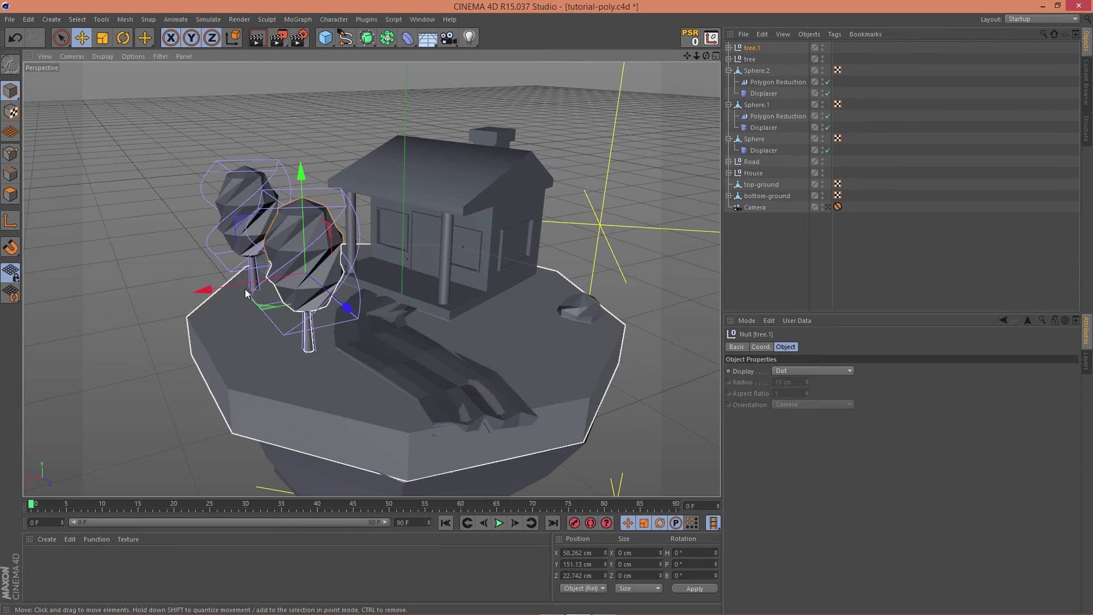
pyautogui.moveTo(219, 288); pyautogui.dragTo(493, 264)
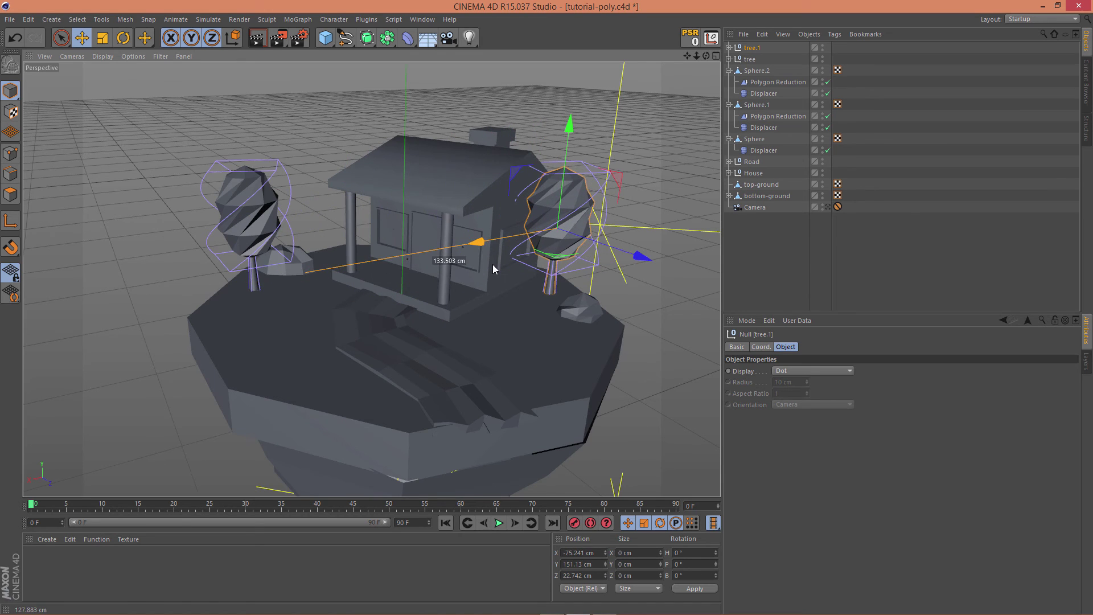
pyautogui.moveTo(650, 262); pyautogui.dragTo(658, 269)
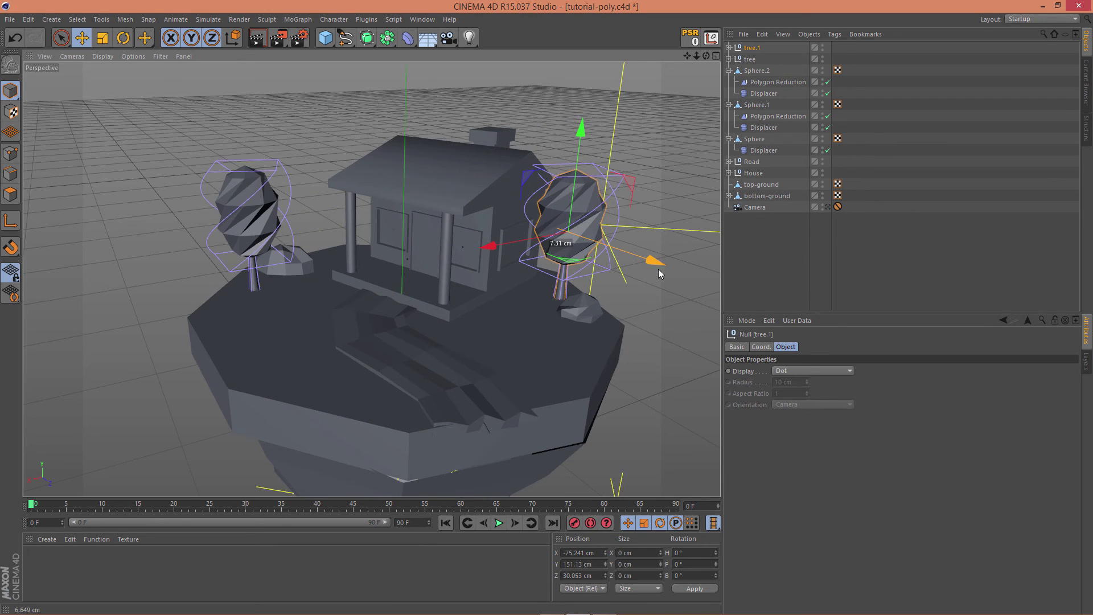
pyautogui.moveTo(492, 250); pyautogui.dragTo(500, 252)
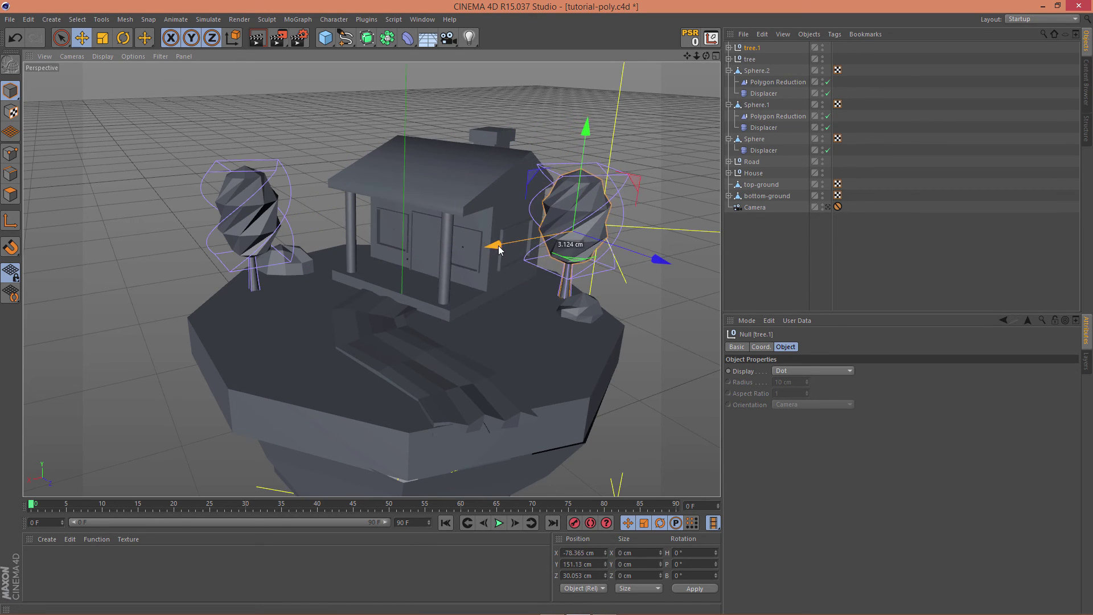
# Add a Bend deformer as a child of the foliage sphere in the duplicated tree and fit it to its parent.
pyautogui.click(729, 47)
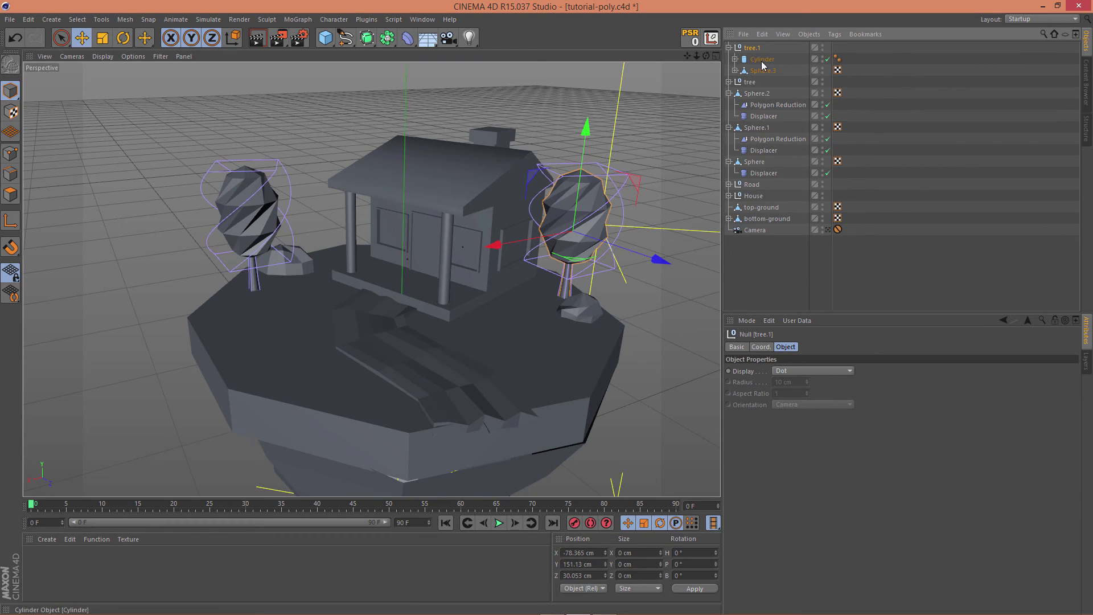
pyautogui.click(736, 71)
pyautogui.click(735, 71)
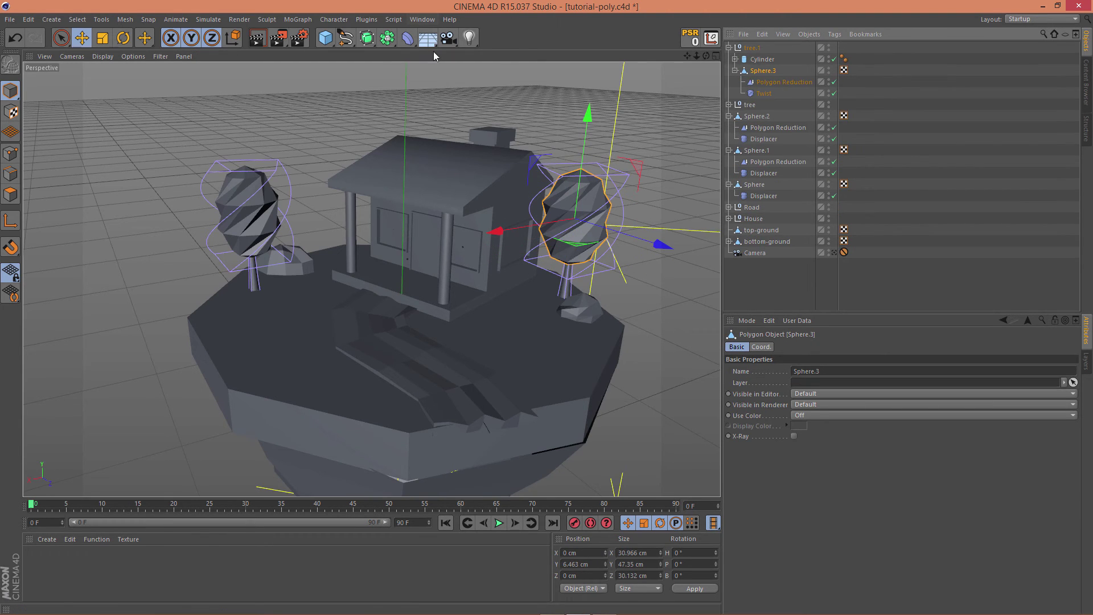
pyautogui.click(408, 38)
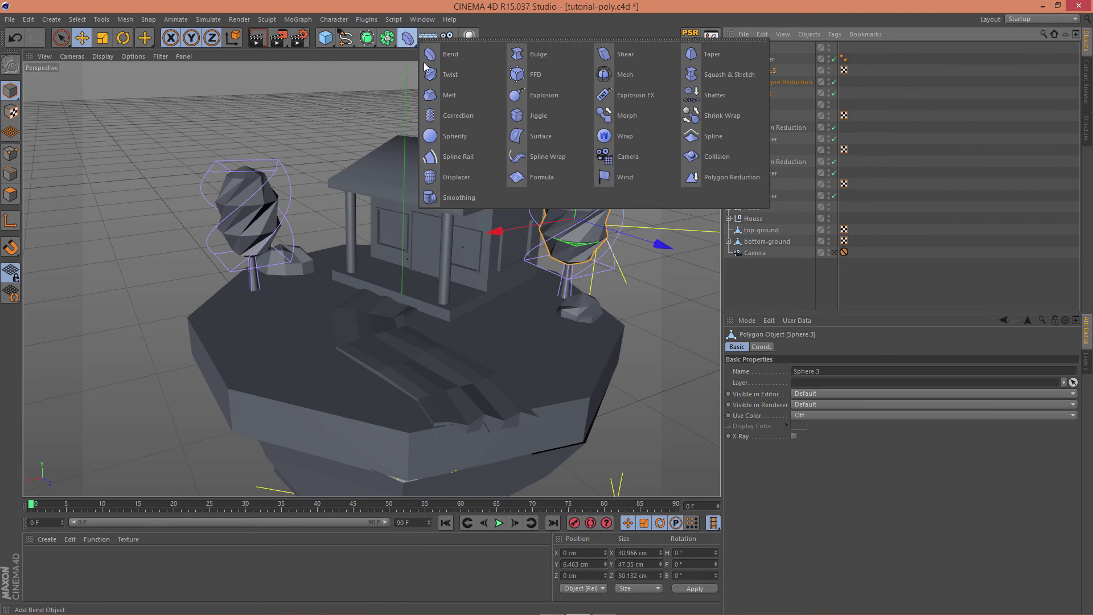
pyautogui.click(458, 56)
pyautogui.moveTo(747, 49); pyautogui.dragTo(762, 91)
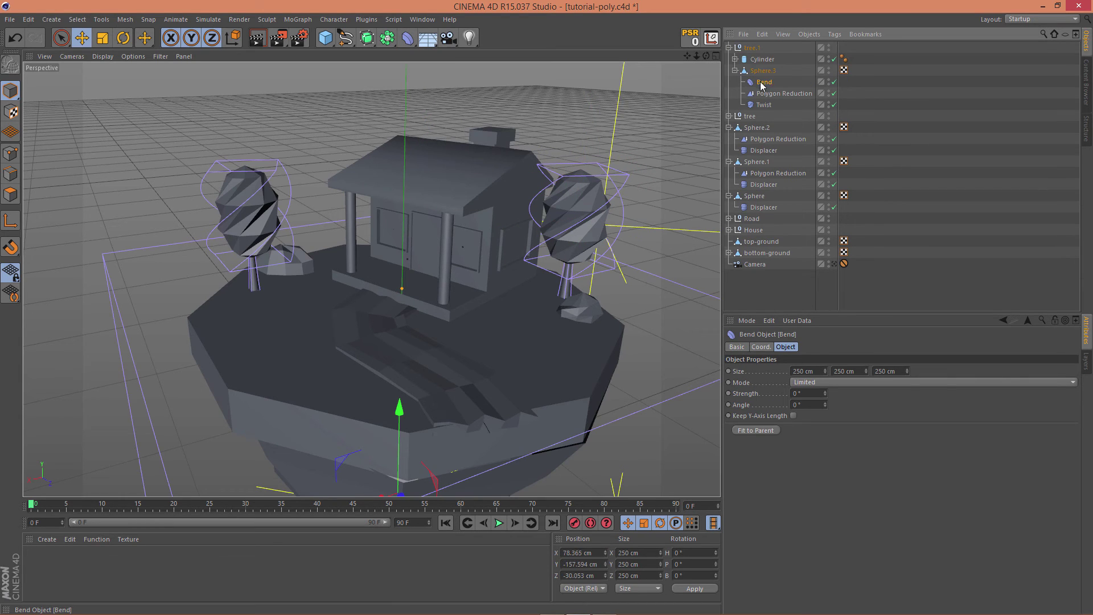
pyautogui.click(756, 429)
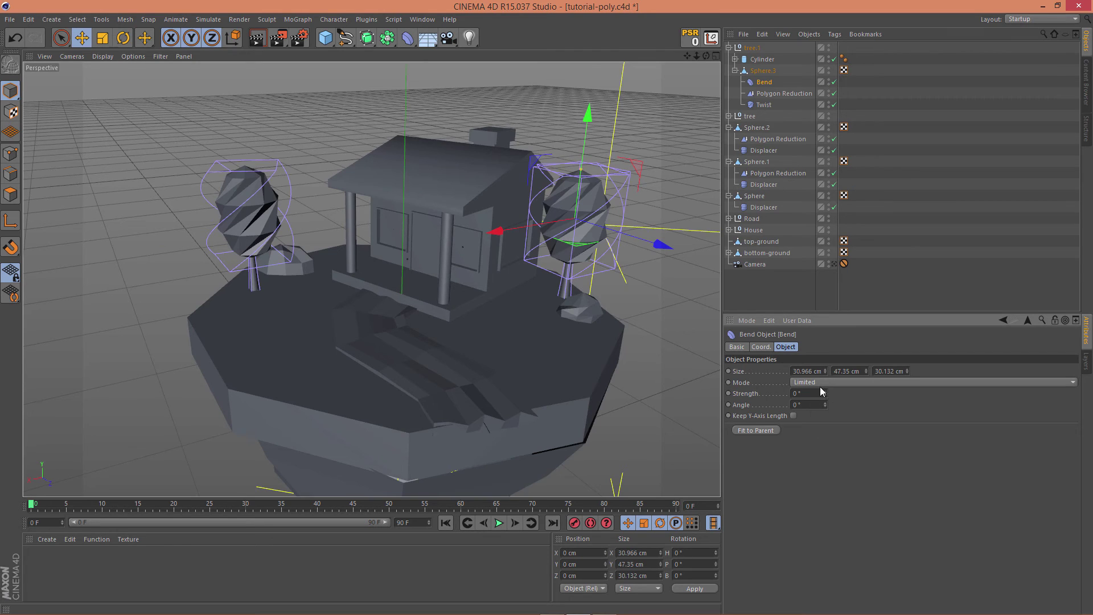
# Set the foliage bend to 23° strength and a -58° angle, and save the project.
pyautogui.moveTo(825, 396); pyautogui.dragTo(876, 451)
pyautogui.keyDown('alt'); pyautogui.moveTo(683, 365); pyautogui.dragTo(706, 344); pyautogui.keyUp('alt')
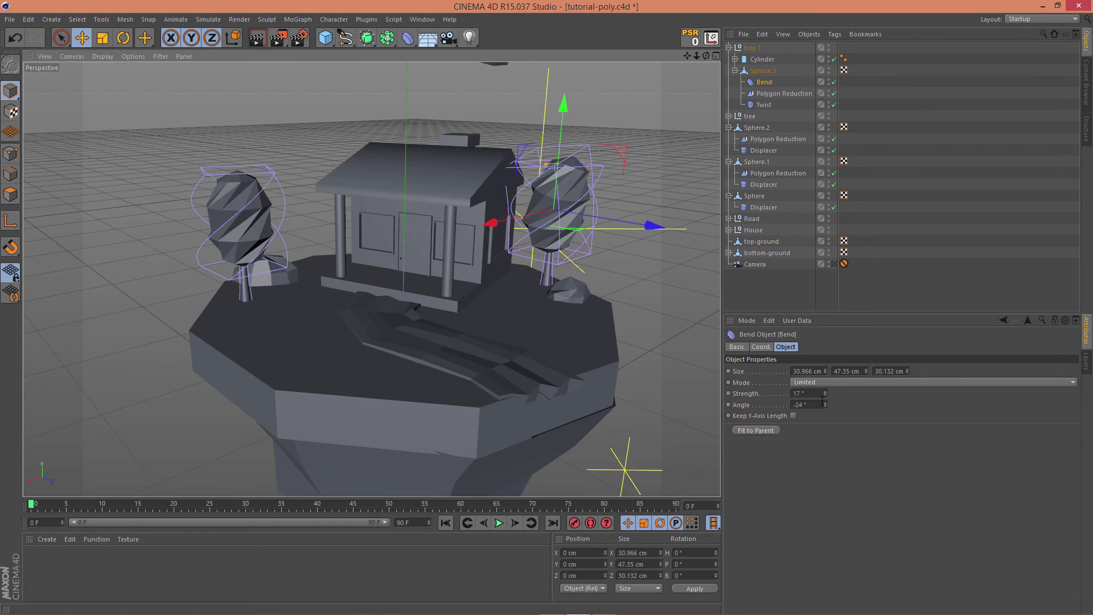
pyautogui.moveTo(826, 409); pyautogui.dragTo(827, 394)
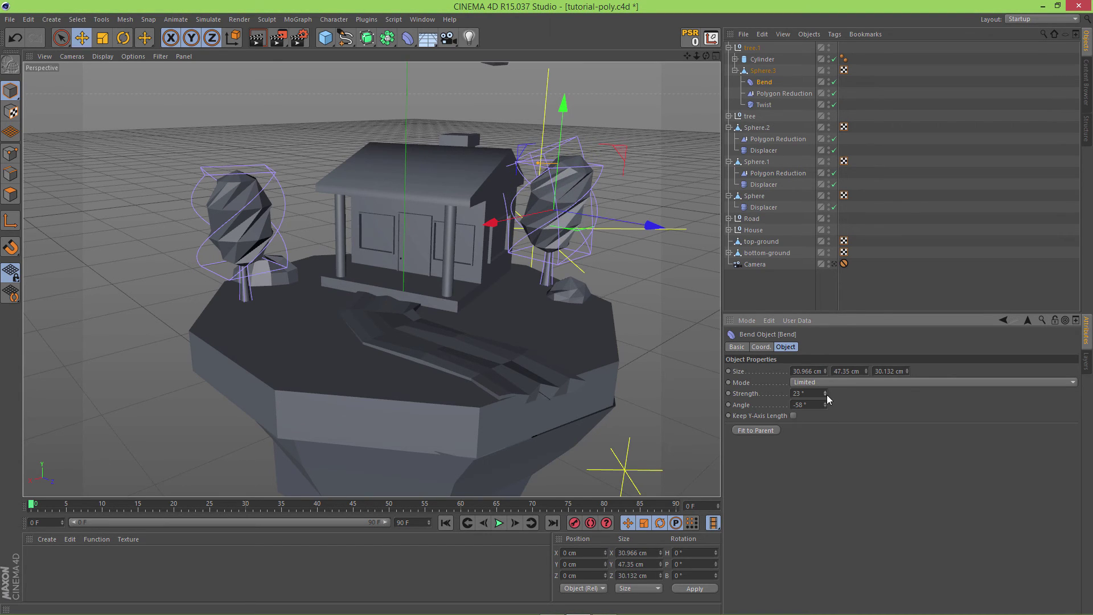
pyautogui.click(675, 270)
pyautogui.moveTo(672, 295)
pyautogui.keyDown('alt'); pyautogui.mouseDown()
pyautogui.moveTo(616, 263)
pyautogui.moveTo(560, 326)
pyautogui.moveTo(669, 306)
pyautogui.mouseUp(); pyautogui.keyUp('alt')
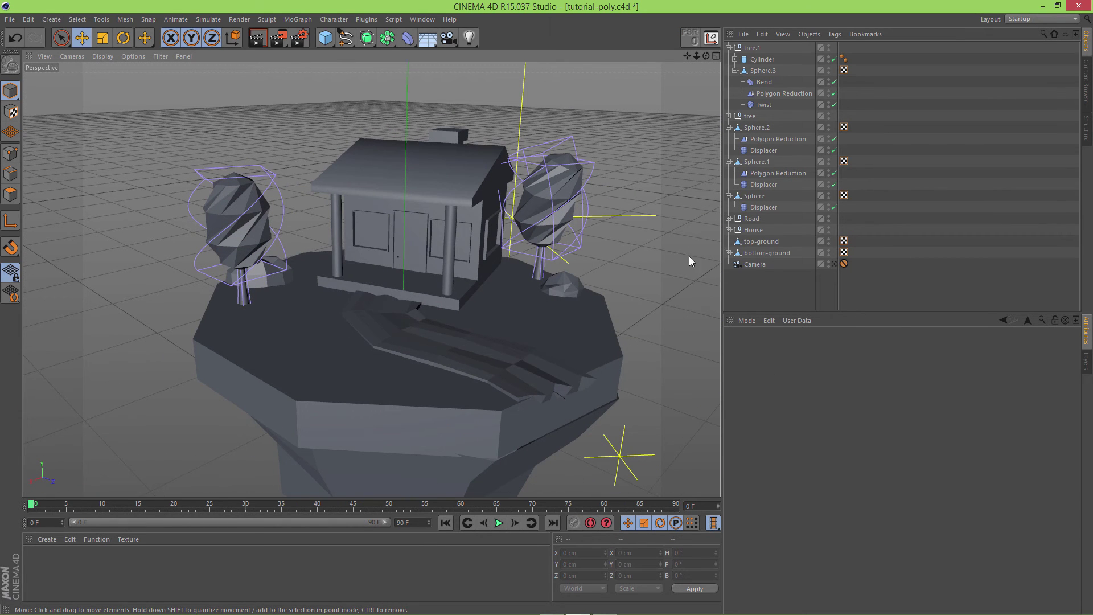
pyautogui.scroll(-2, 666, 218)
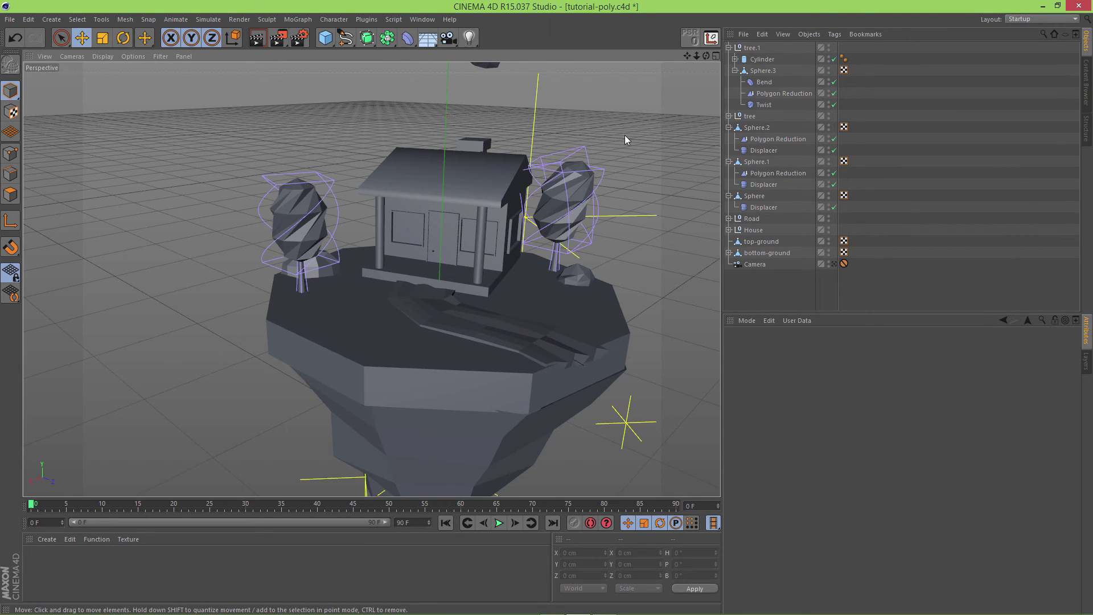
pyautogui.hotkey('ctrl', 's')
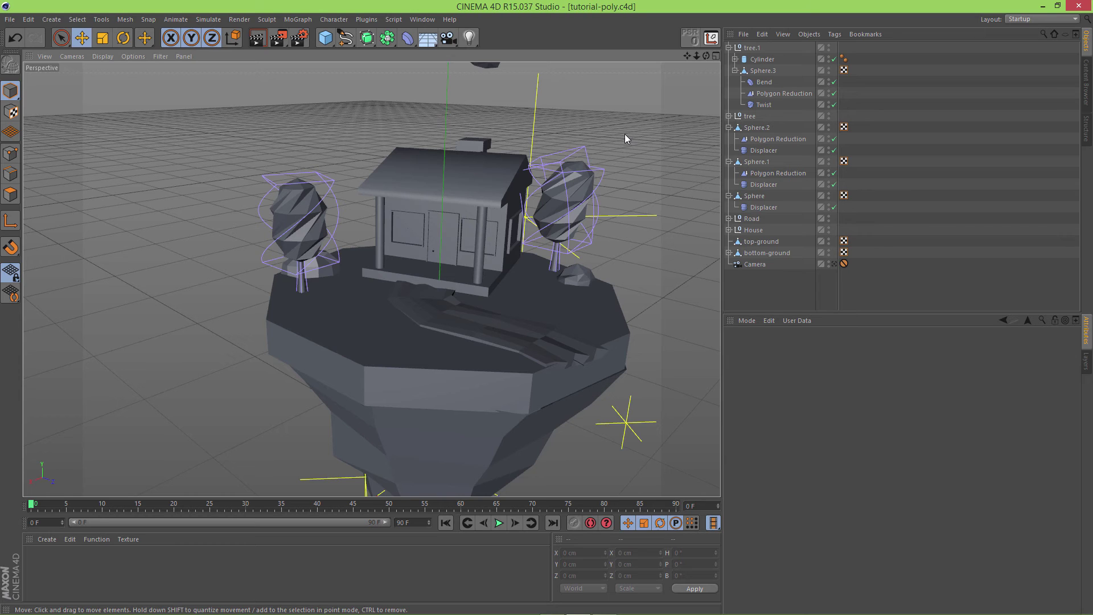
# Create a light blue material with color R 132, G 212, B 247 and apply it to the house walls.
pyautogui.doubleClick(118, 561)
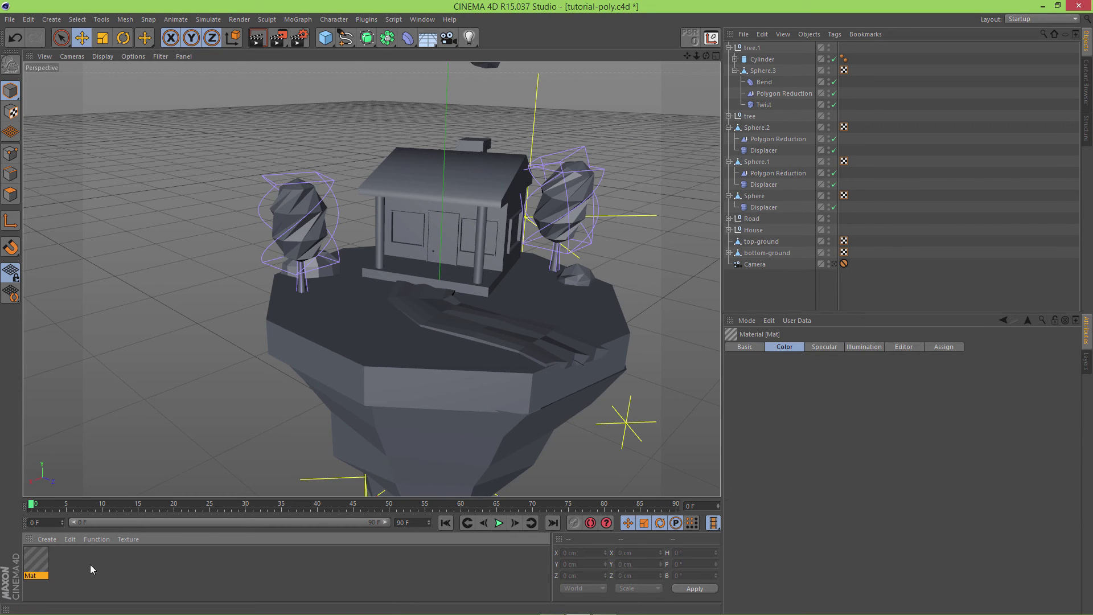
pyautogui.doubleClick(36, 560)
pyautogui.moveTo(336, 94); pyautogui.dragTo(773, 69)
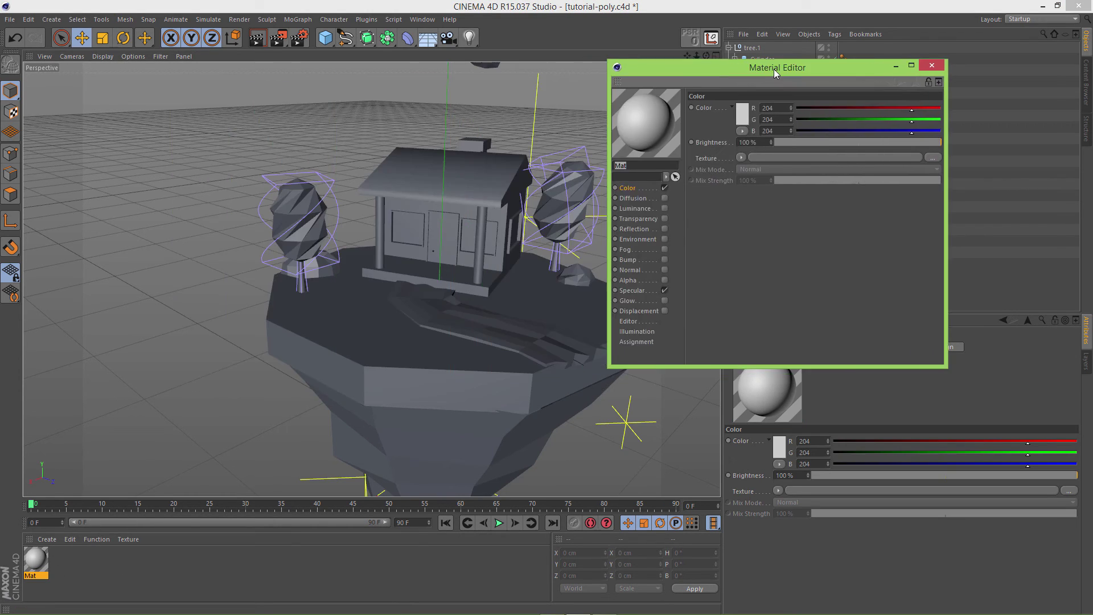
pyautogui.click(742, 113)
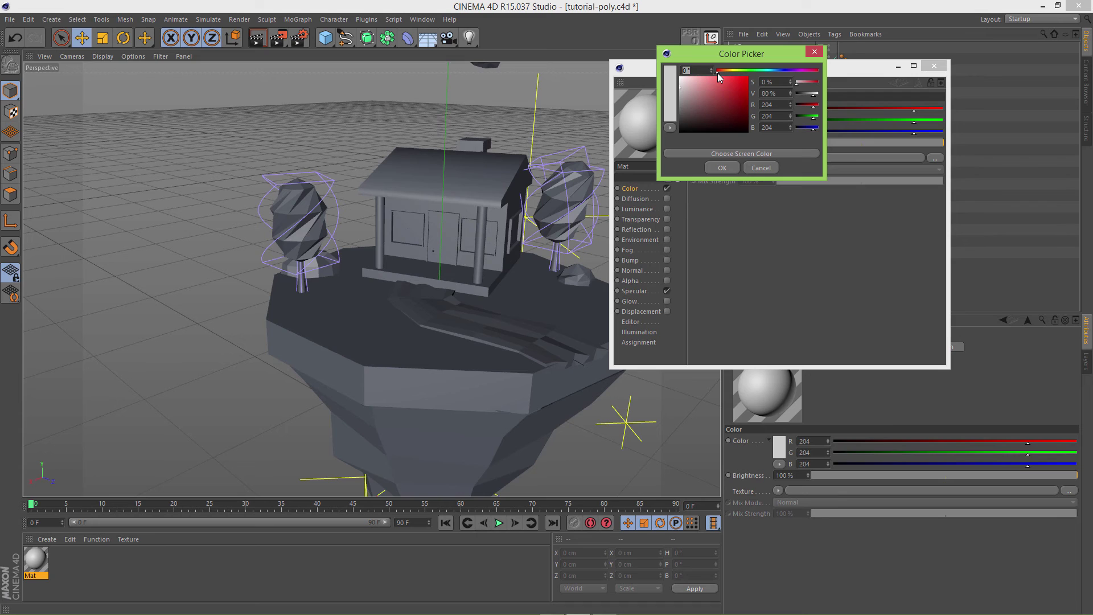
pyautogui.moveTo(718, 73); pyautogui.dragTo(766, 74)
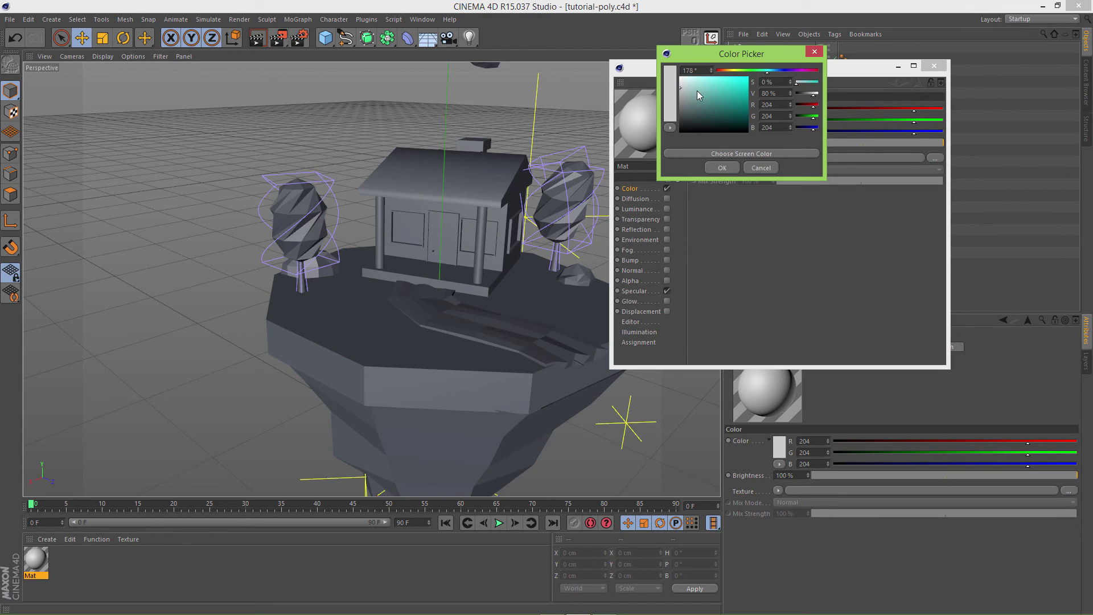
pyautogui.moveTo(699, 96)
pyautogui.mouseDown()
pyautogui.moveTo(711, 78)
pyautogui.moveTo(776, 77)
pyautogui.mouseUp()
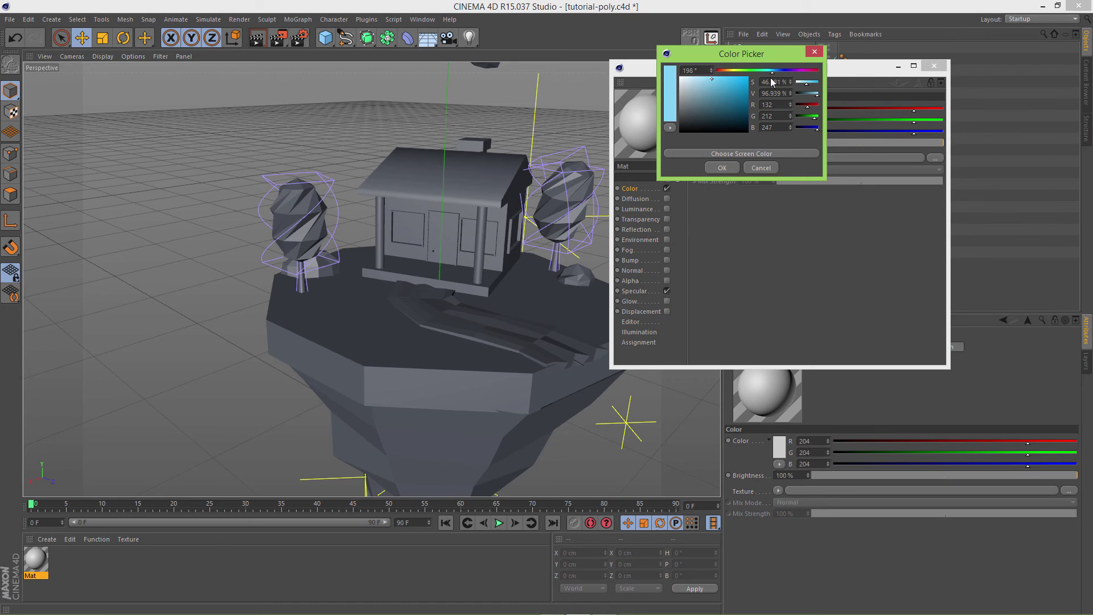
pyautogui.click(721, 168)
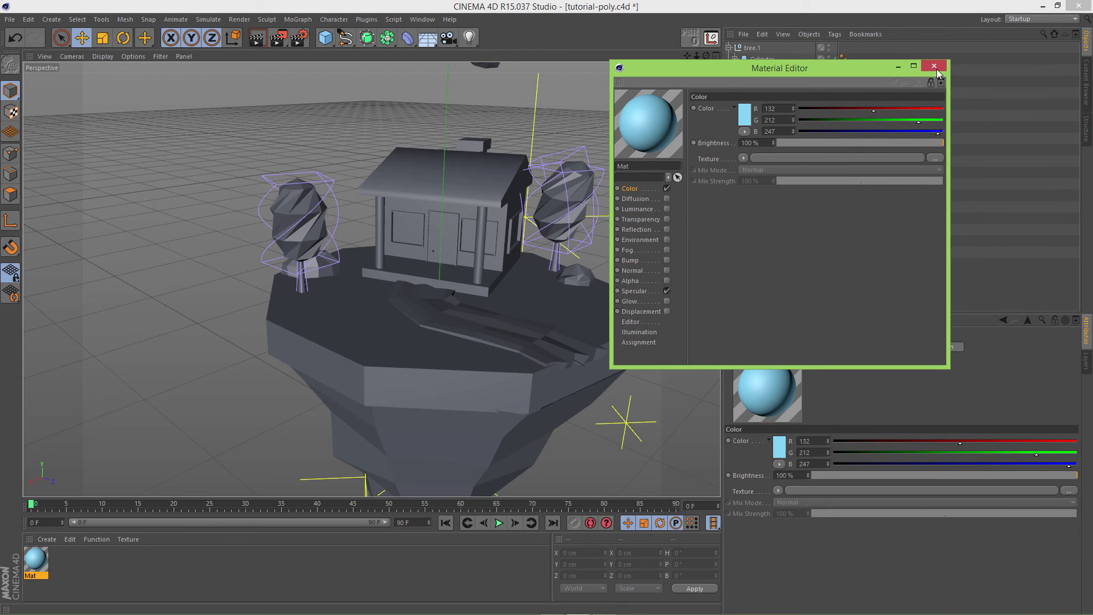
pyautogui.click(934, 66)
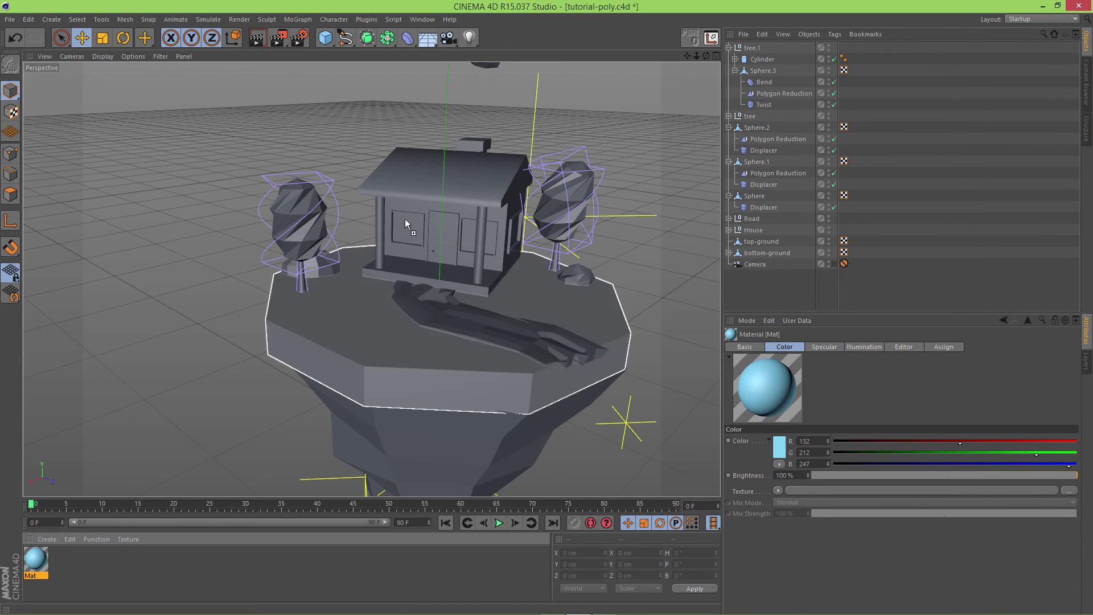
pyautogui.moveTo(405, 218); pyautogui.dragTo(415, 202)
# Create a second material with transparency enabled at 76% brightness and a transparency color of R 226, G 226, B 255.
pyautogui.doubleClick(94, 563)
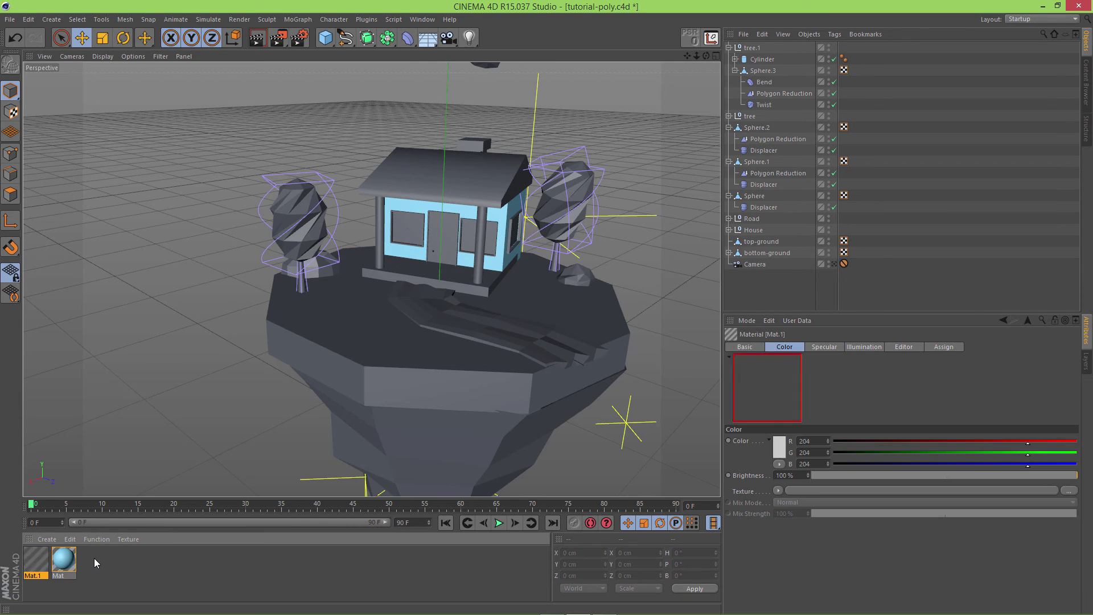
pyautogui.doubleClick(40, 562)
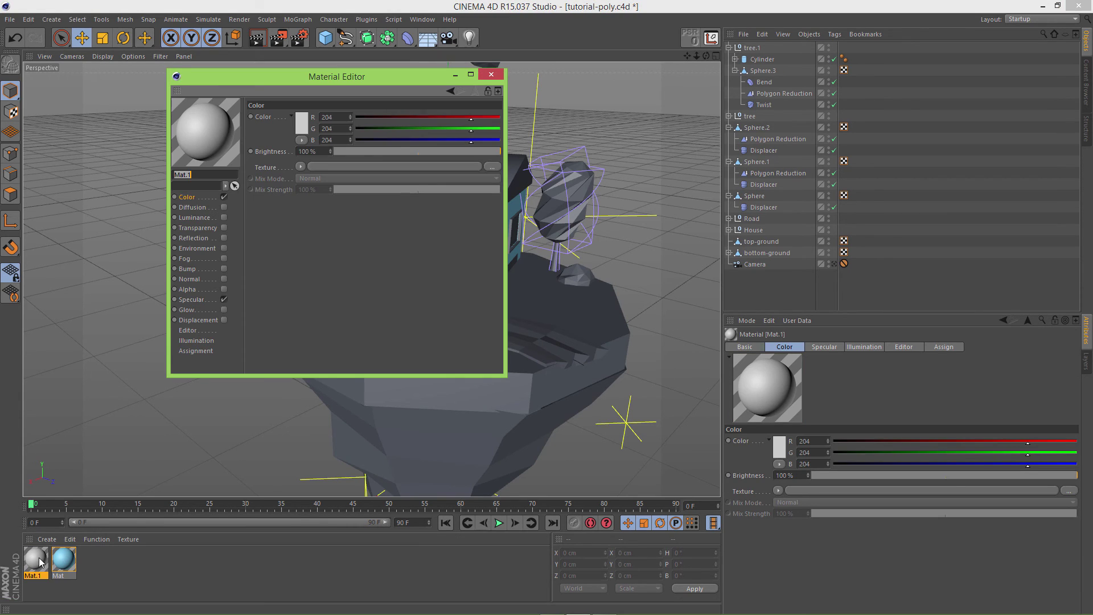
pyautogui.click(196, 227)
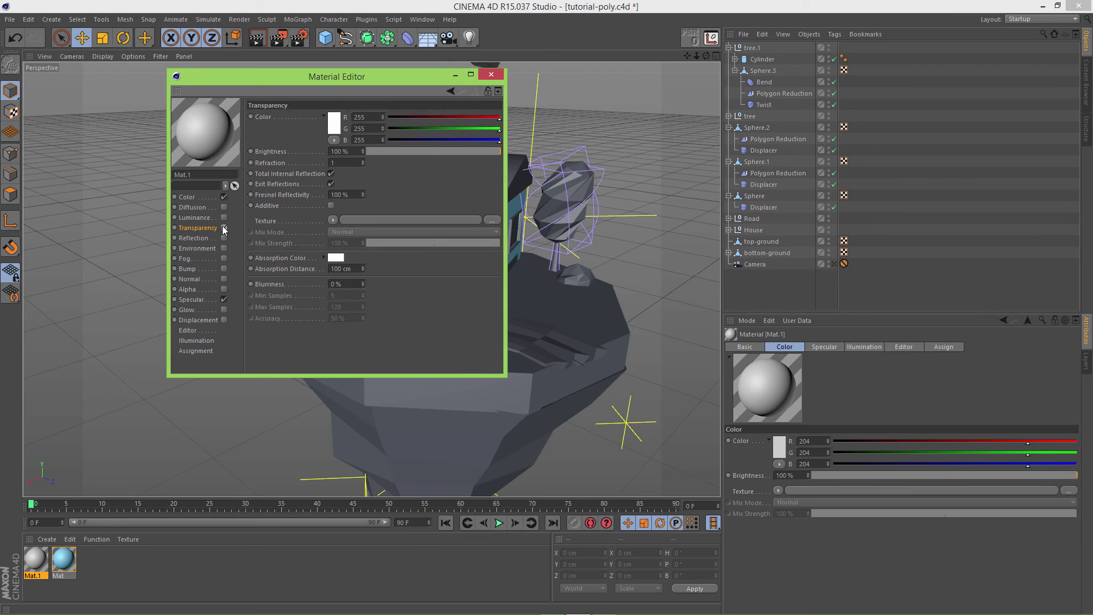
pyautogui.click(461, 151)
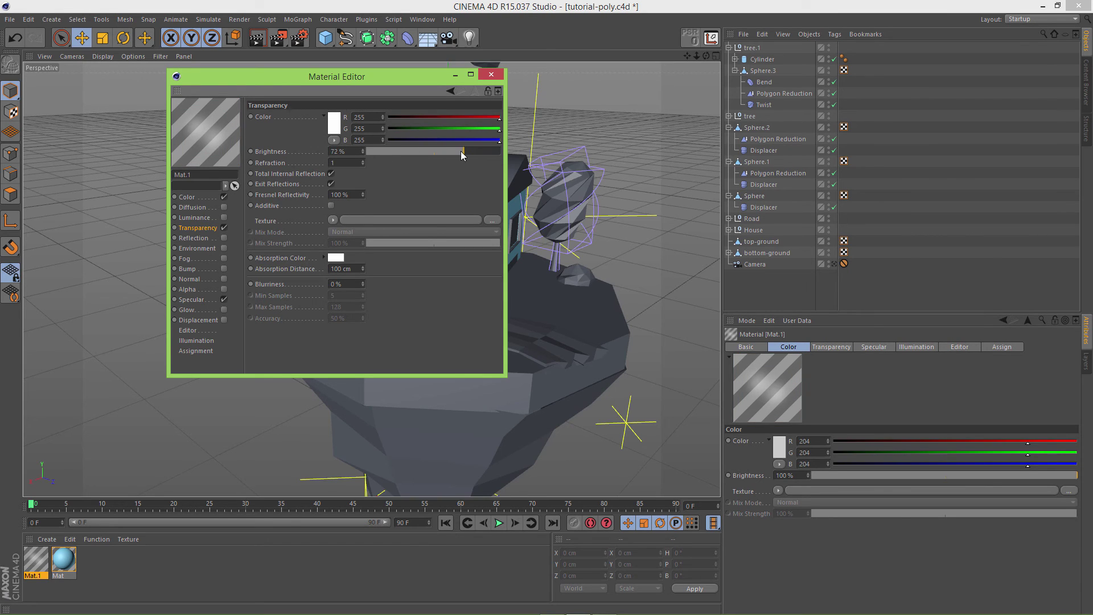
pyautogui.moveTo(464, 152); pyautogui.dragTo(487, 125)
pyautogui.click(488, 128)
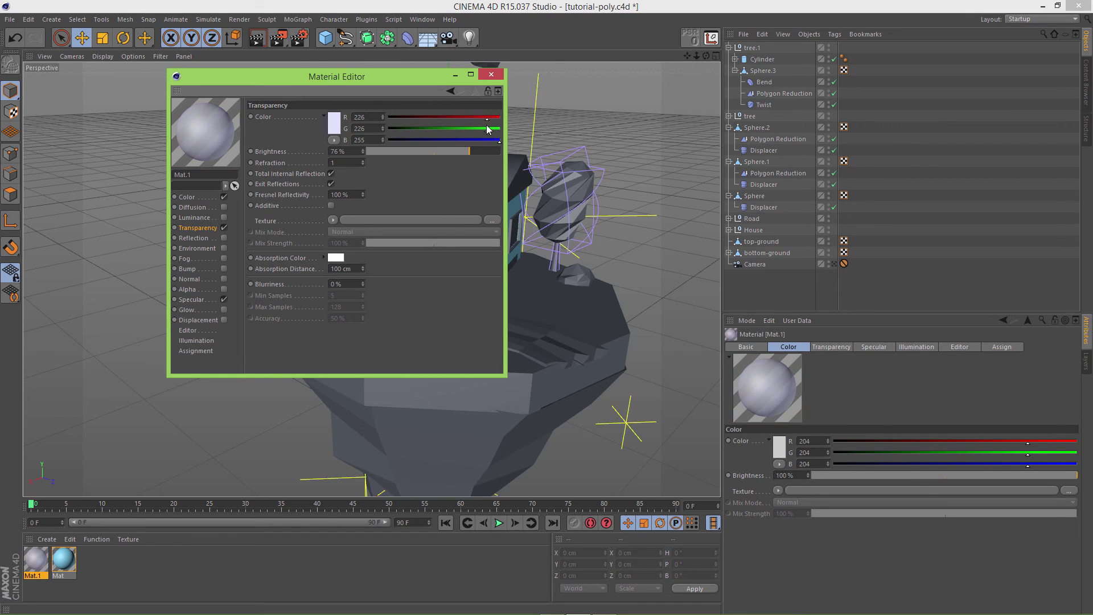
# Enable reflection on the transparent material and lower the reflection brightness.
pyautogui.click(189, 197)
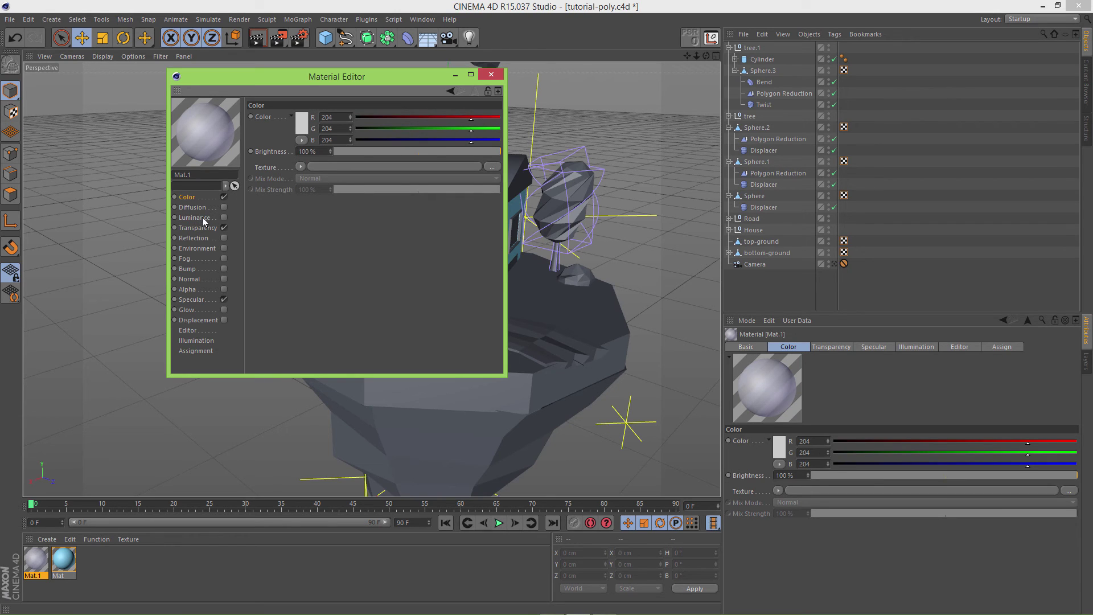
pyautogui.click(205, 239)
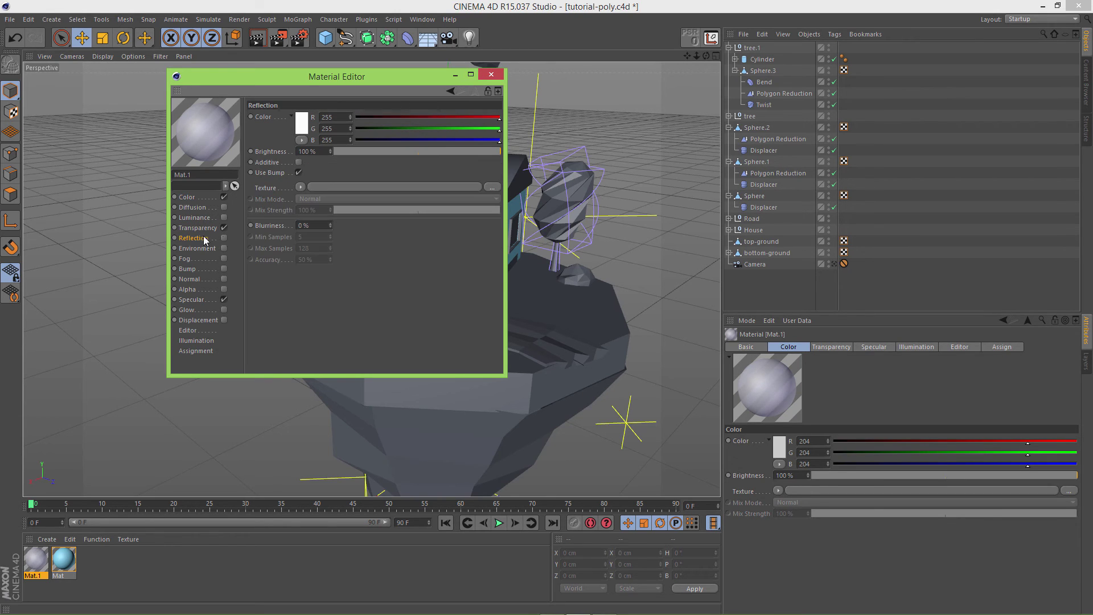
pyautogui.click(224, 238)
pyautogui.moveTo(449, 152); pyautogui.dragTo(452, 153)
pyautogui.click(491, 75)
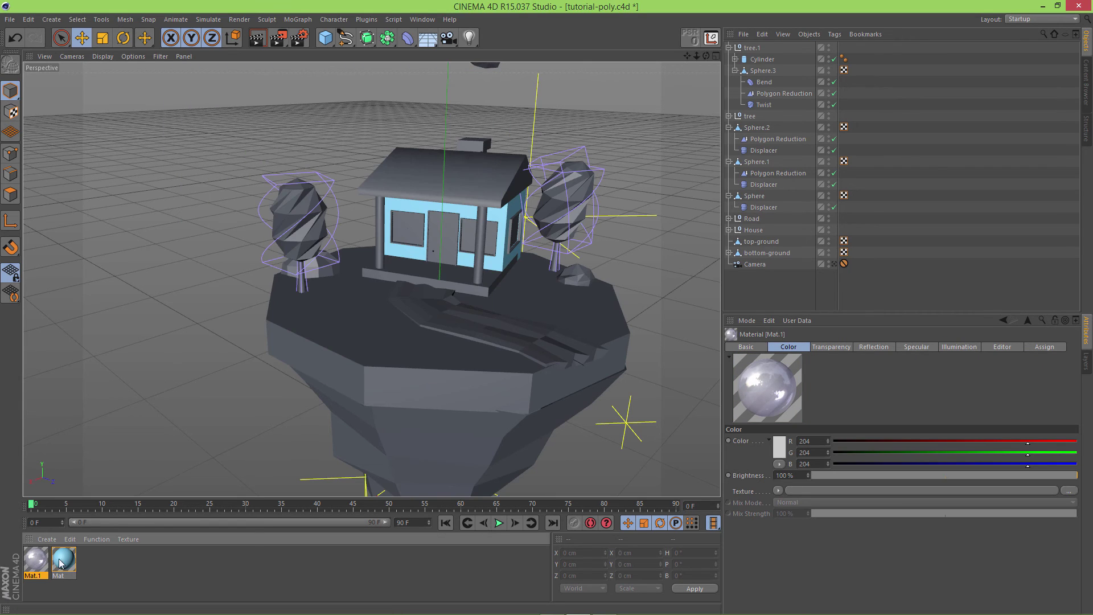
# Apply the transparent glass material to the two front windows and the side window of the house.
pyautogui.moveTo(97, 487); pyautogui.dragTo(402, 228)
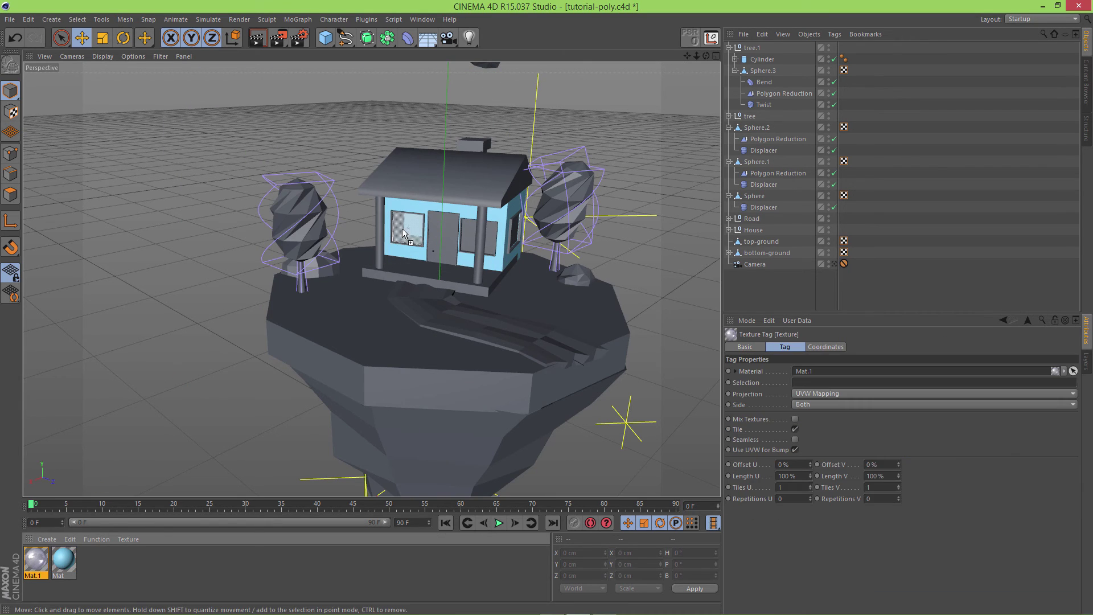
pyautogui.moveTo(320, 322); pyautogui.dragTo(470, 231)
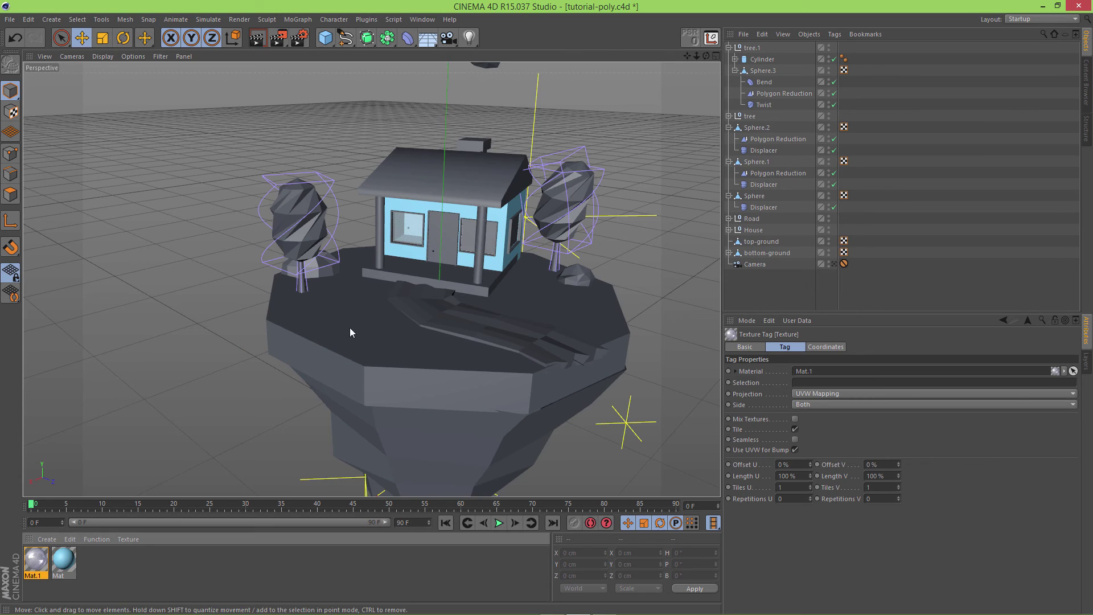
pyautogui.moveTo(343, 293); pyautogui.dragTo(515, 231)
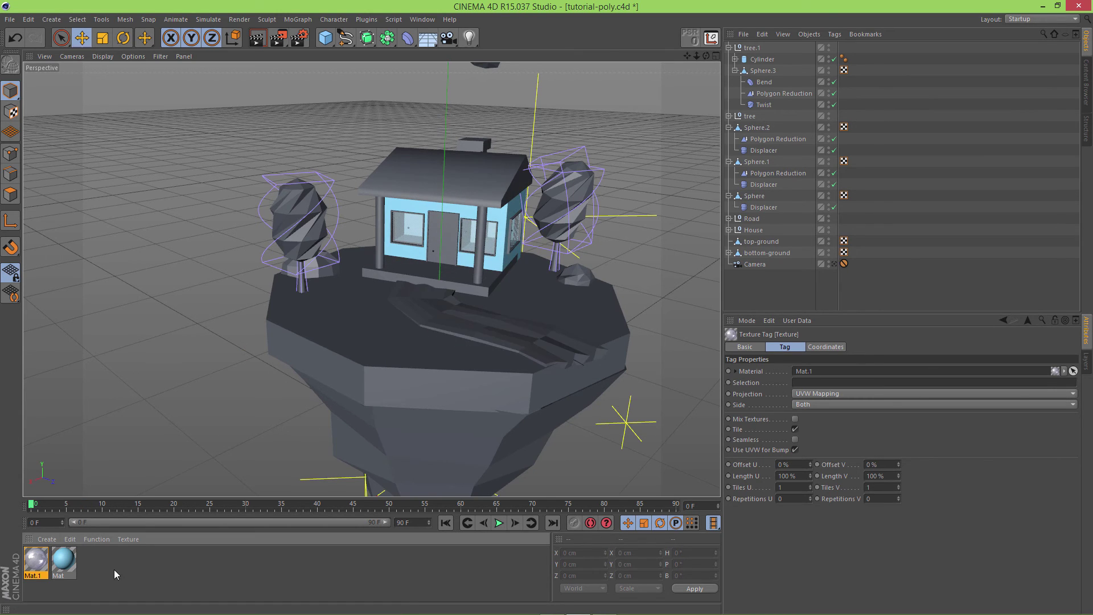
# Create a third material with a pure white color, R 255, G 255, B 255.
pyautogui.doubleClick(117, 572)
pyautogui.doubleClick(35, 558)
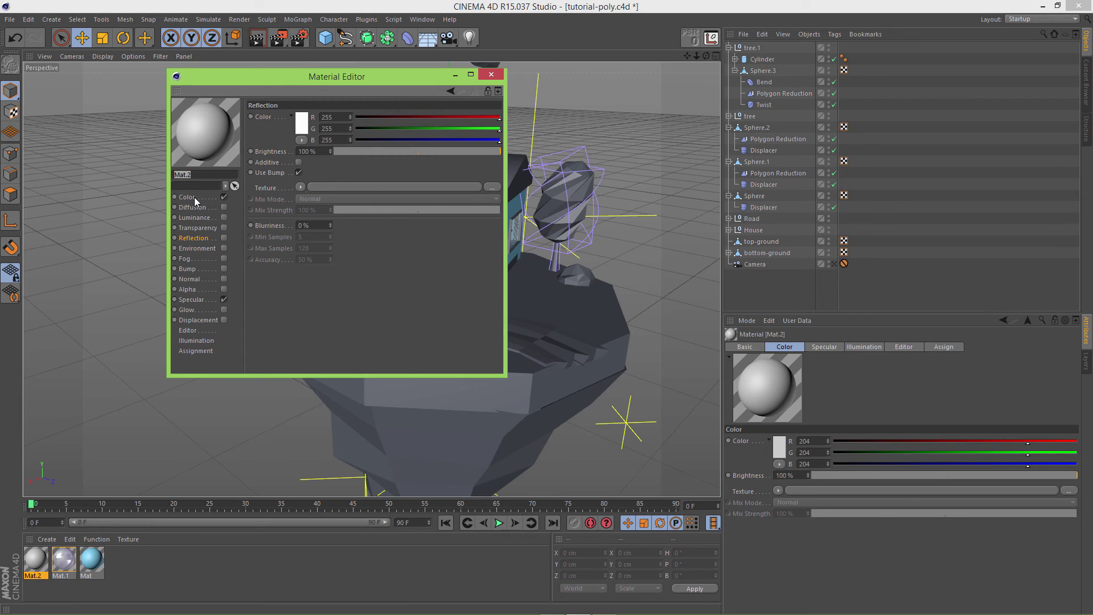
pyautogui.click(188, 197)
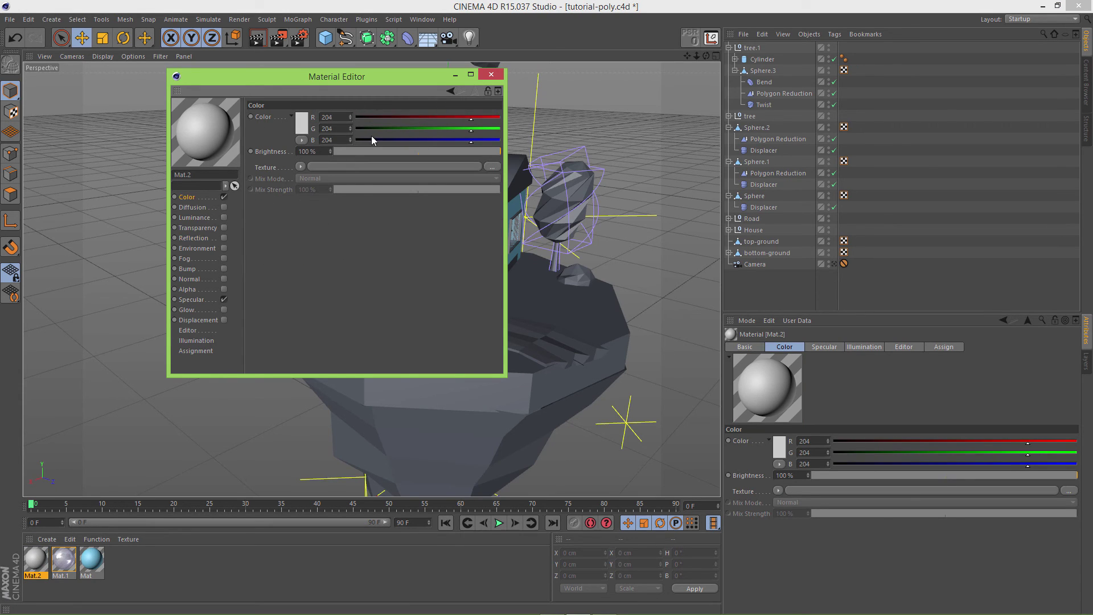
pyautogui.moveTo(487, 119); pyautogui.dragTo(500, 130)
pyautogui.click(500, 140)
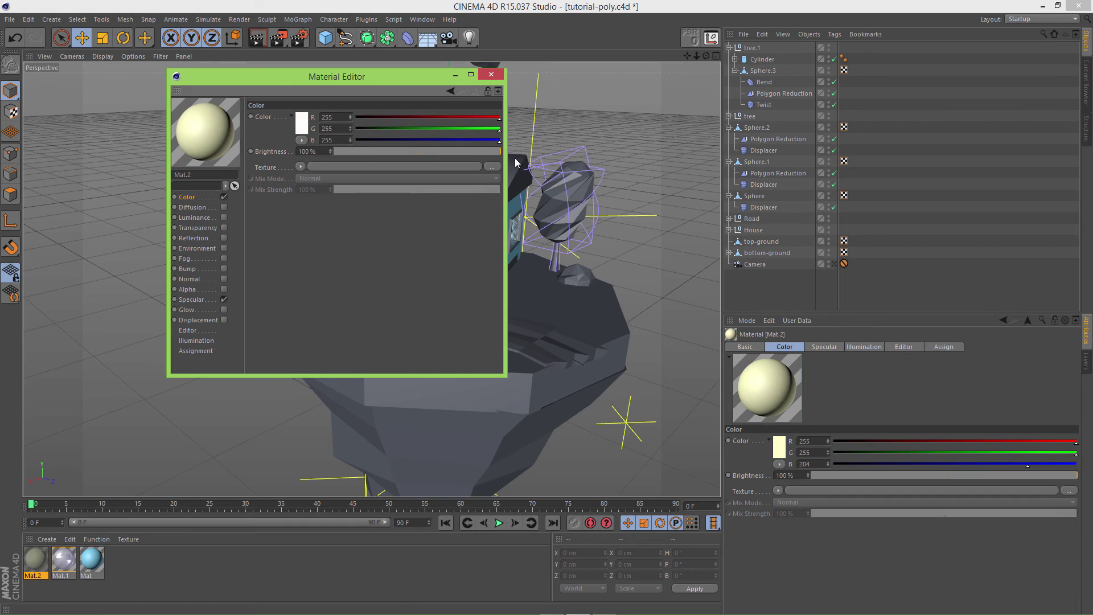
# Enable luminance on the white material with its brightness at 46%.
pyautogui.click(193, 207)
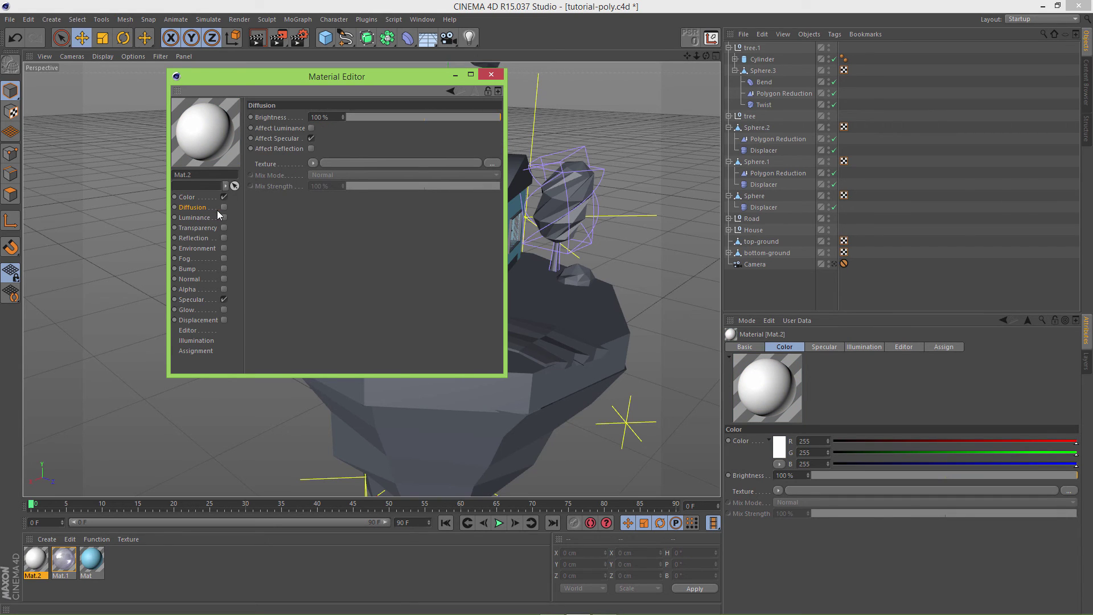
pyautogui.click(208, 217)
pyautogui.click(224, 217)
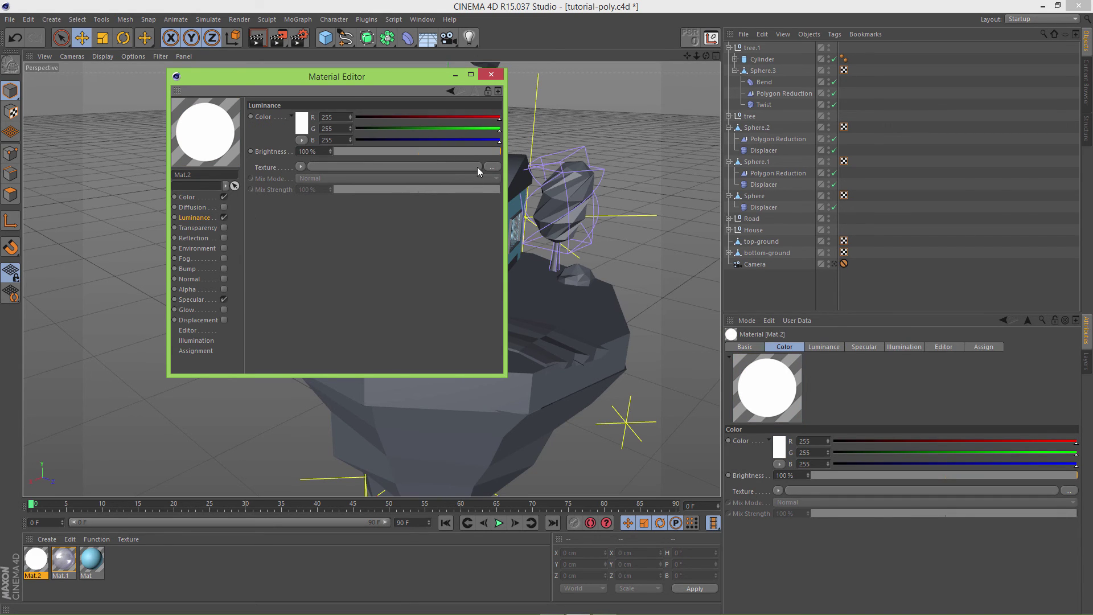
pyautogui.moveTo(500, 151); pyautogui.dragTo(411, 152)
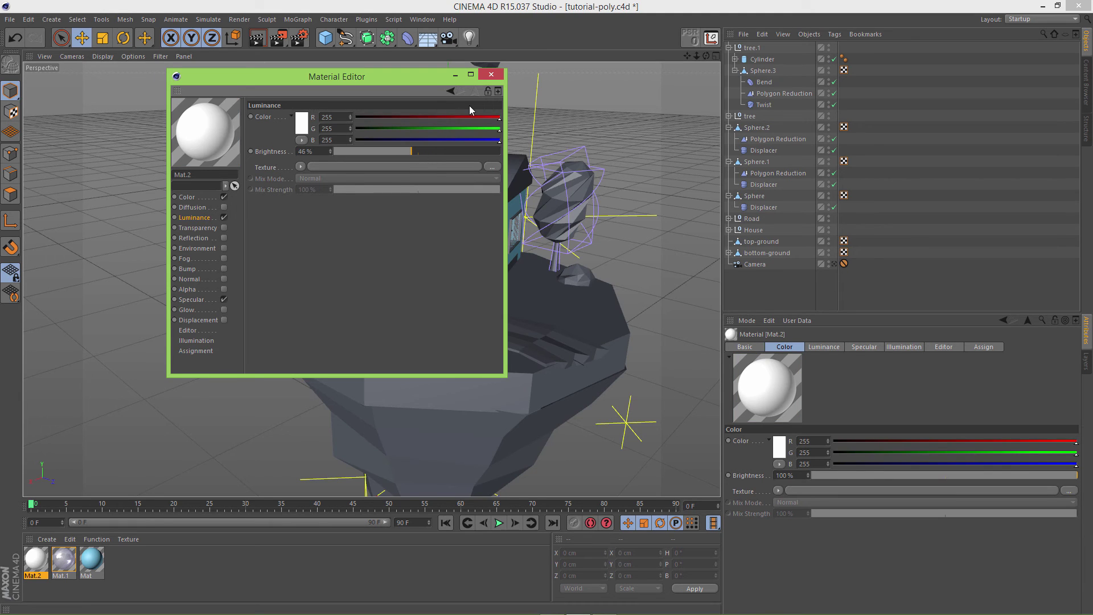
pyautogui.click(491, 75)
pyautogui.keyDown('alt'); pyautogui.moveTo(436, 207); pyautogui.dragTo(438, 218); pyautogui.keyUp('alt')
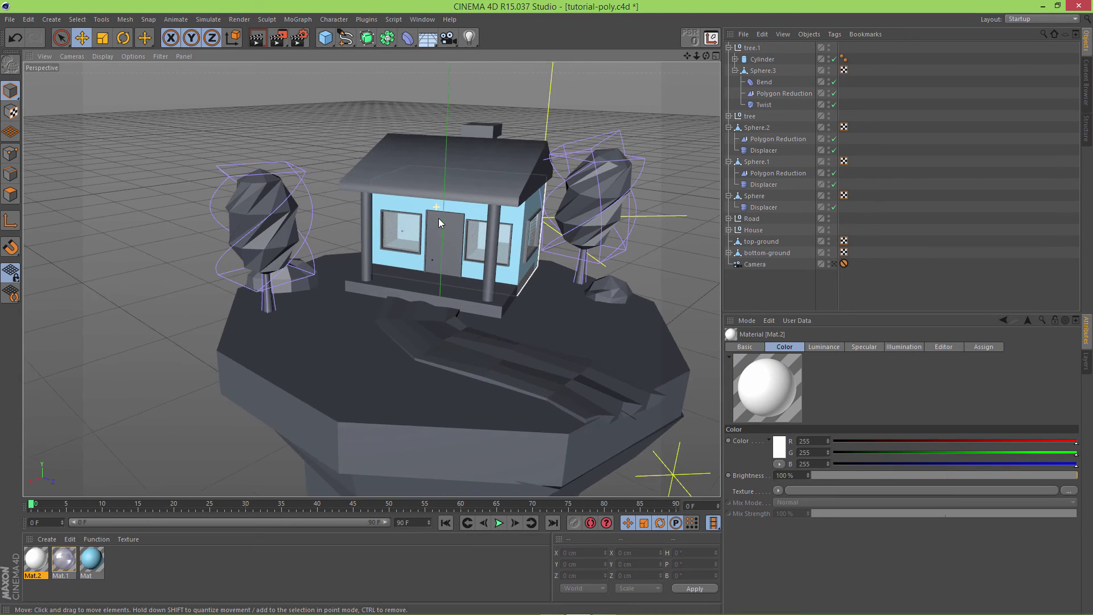
# Apply the white material to the front window frames, the door frame and the side window frame of the house.
pyautogui.scroll(5, 438, 218)
pyautogui.scroll(2, 438, 217)
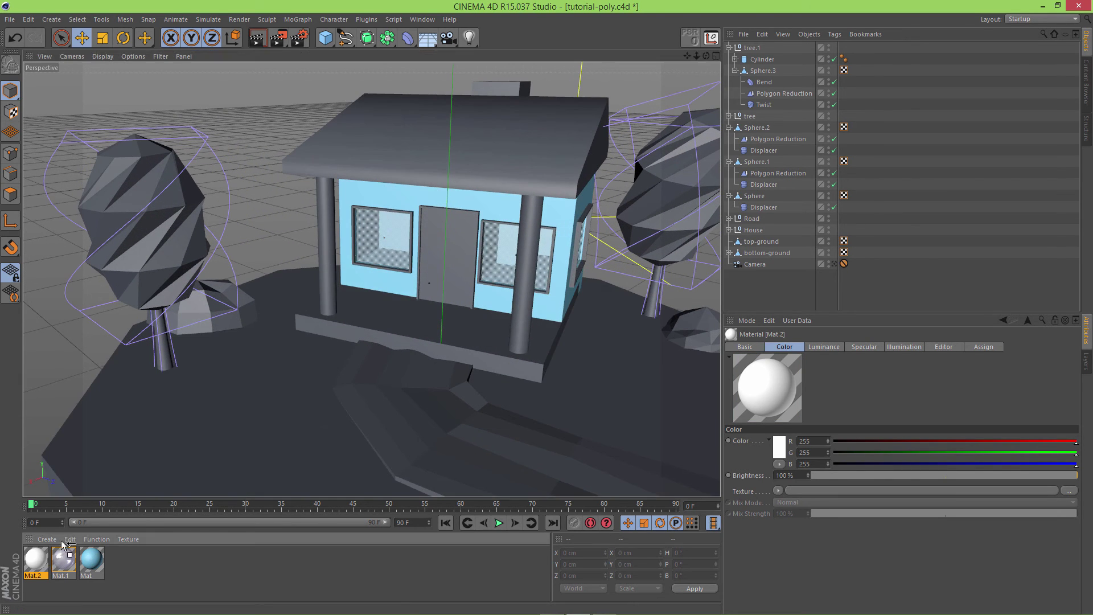
pyautogui.moveTo(395, 201); pyautogui.dragTo(396, 210)
pyautogui.moveTo(36, 561); pyautogui.dragTo(483, 220)
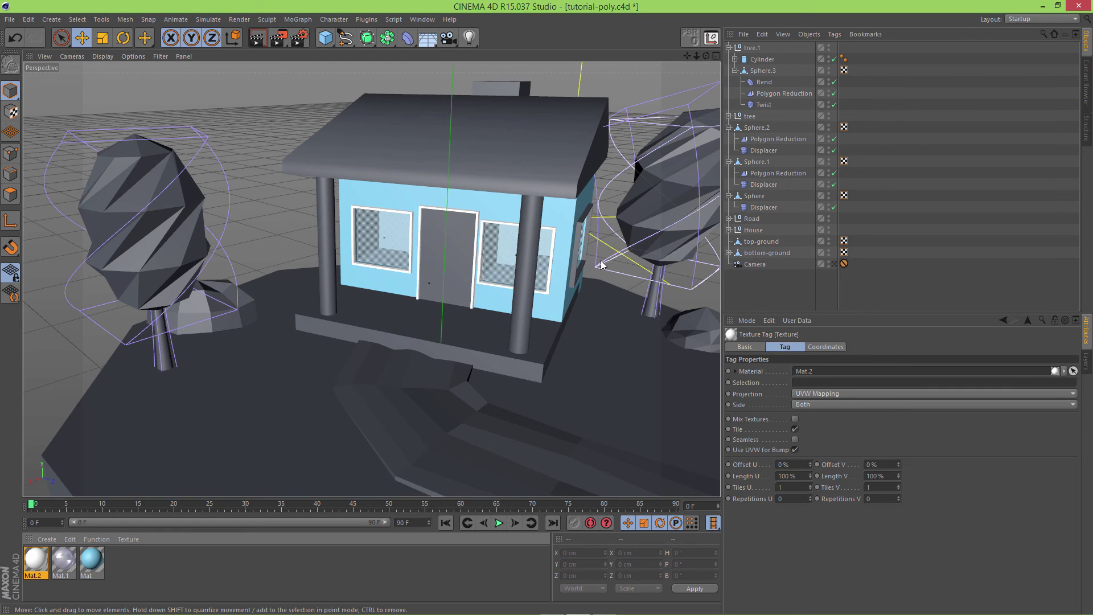
pyautogui.keyDown('alt'); pyautogui.moveTo(598, 249); pyautogui.dragTo(540, 267); pyautogui.keyUp('alt')
pyautogui.moveTo(36, 560); pyautogui.dragTo(573, 227)
pyautogui.scroll(-5, 573, 226)
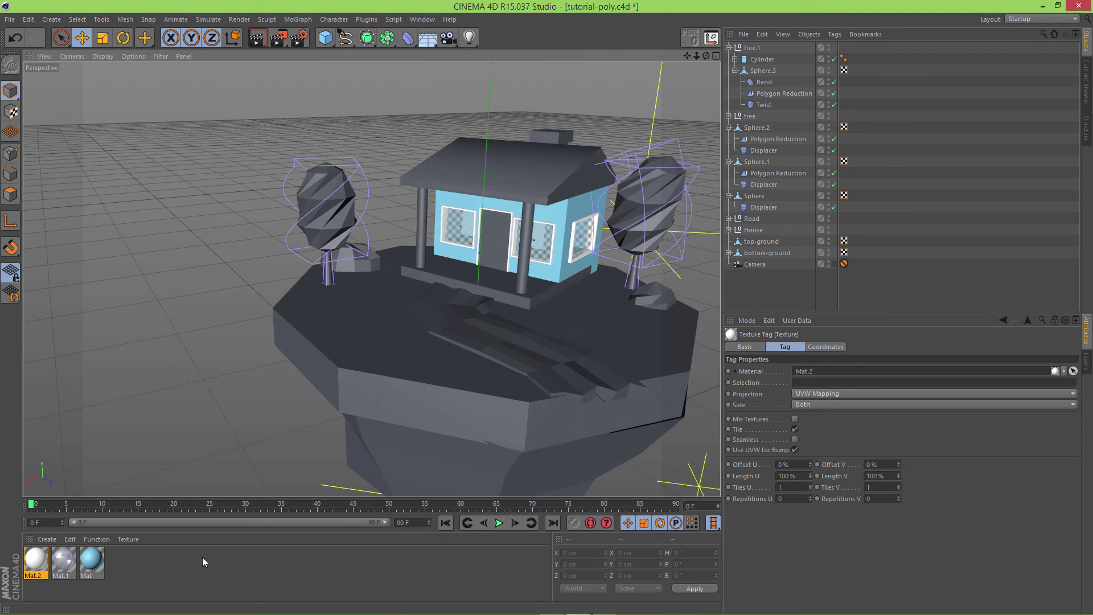
# Create a new material and set its luminance color to dark red, R 66, G 0, B 0.
pyautogui.doubleClick(166, 565)
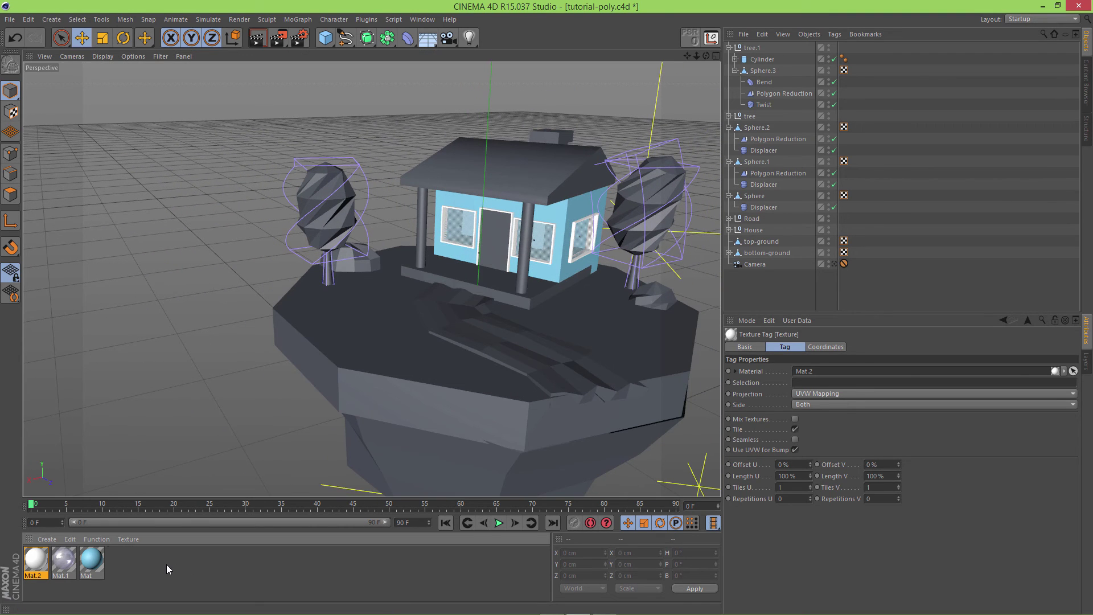
pyautogui.doubleClick(45, 561)
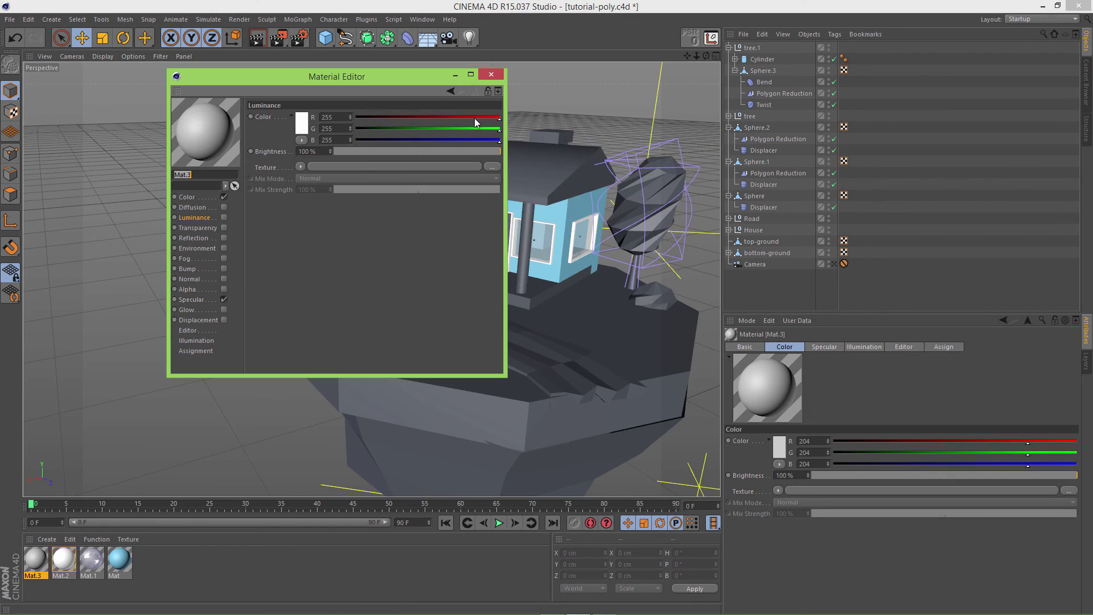
pyautogui.moveTo(499, 128); pyautogui.dragTo(353, 140)
pyautogui.click(491, 74)
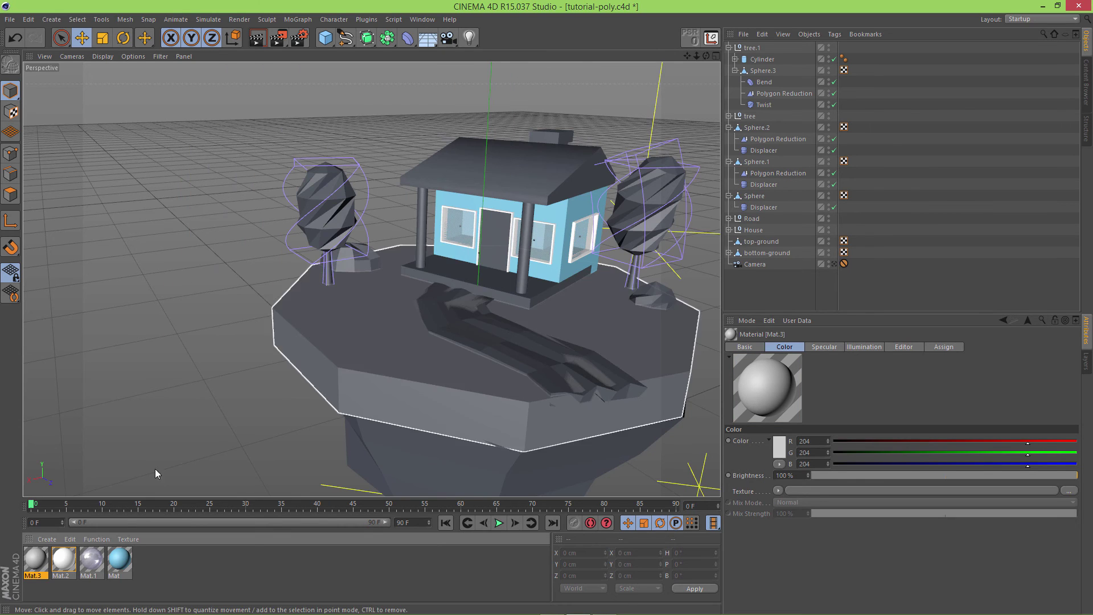
# Set the new material's base color to dark red, R 76, G 0, B 0, and apply it to the front door.
pyautogui.doubleClick(34, 557)
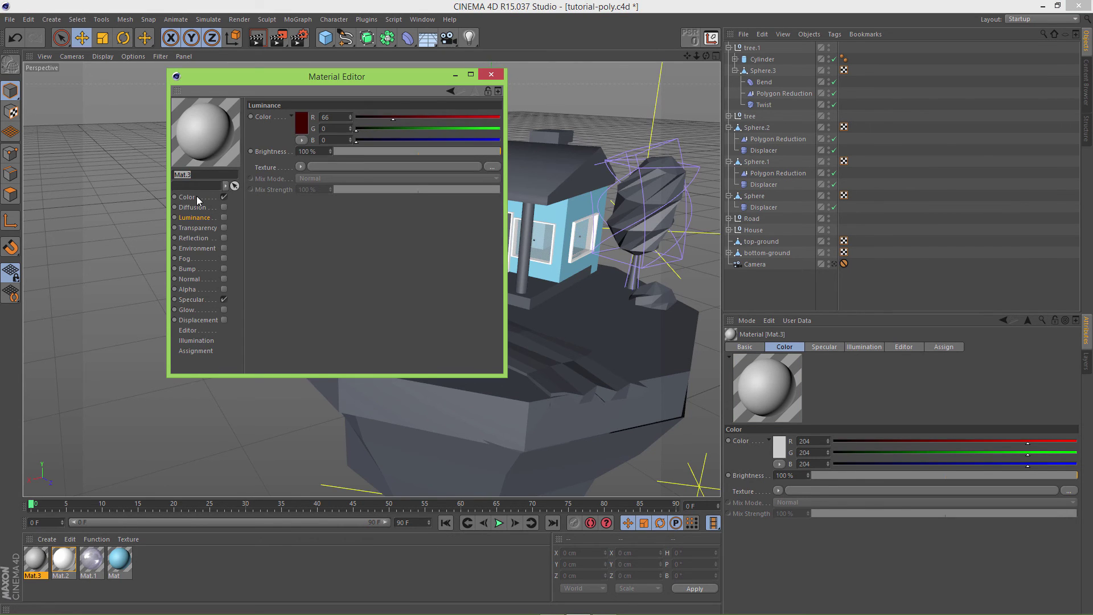
pyautogui.click(197, 197)
pyautogui.moveTo(409, 118); pyautogui.dragTo(398, 118)
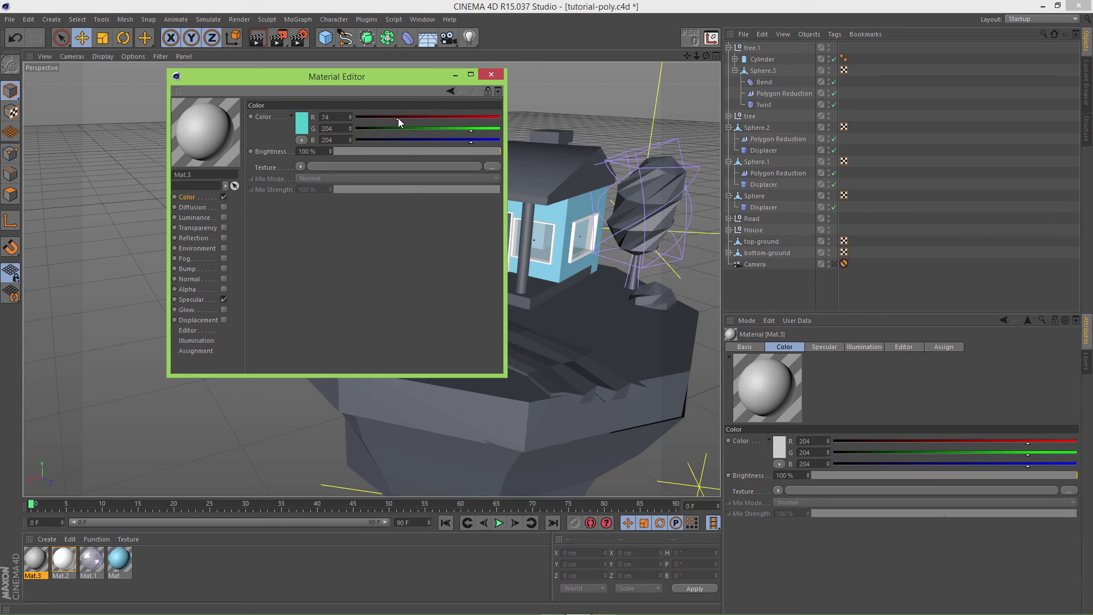
pyautogui.doubleClick(333, 139)
pyautogui.write('0')
pyautogui.press('Return')
pyautogui.click(492, 75)
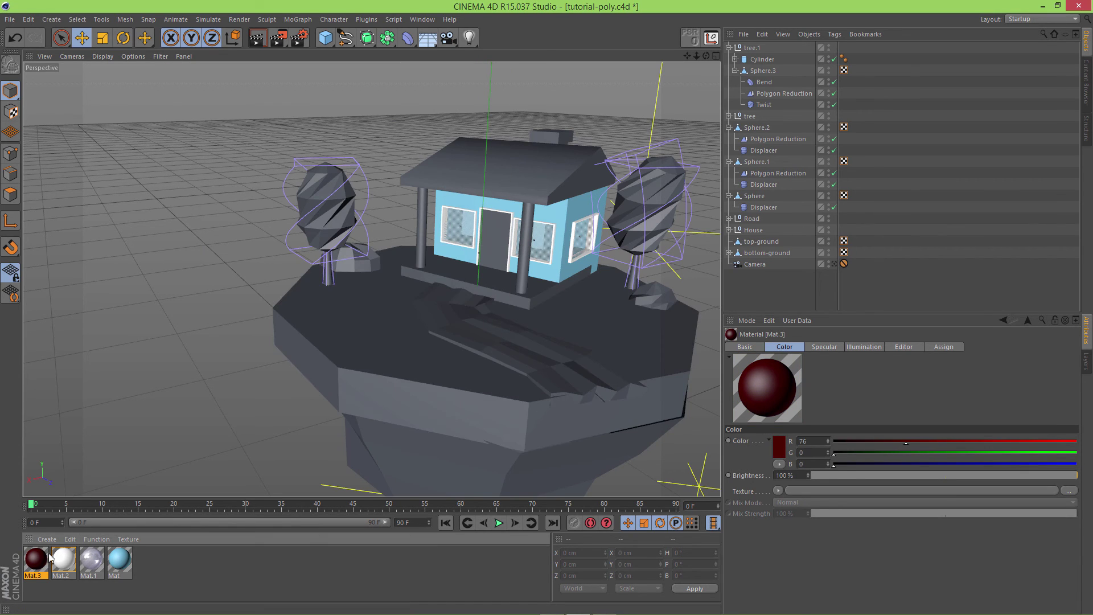
pyautogui.moveTo(50, 558); pyautogui.dragTo(496, 218)
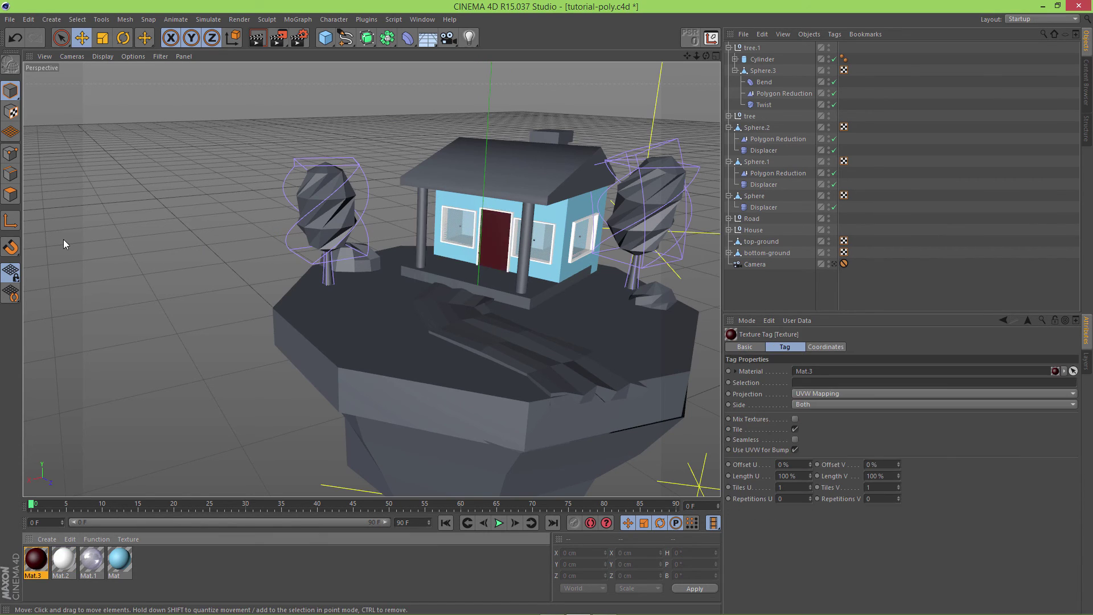
pyautogui.click(200, 236)
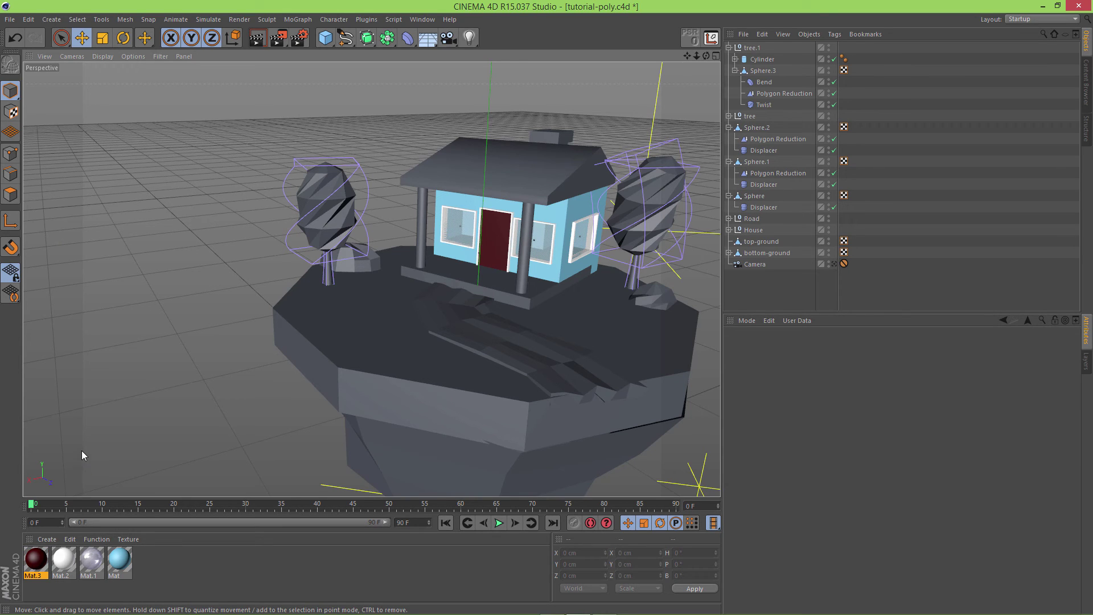
# Create a brown material with color R 181, G 116, B 65 and apply it to the porch.
pyautogui.doubleClick(186, 559)
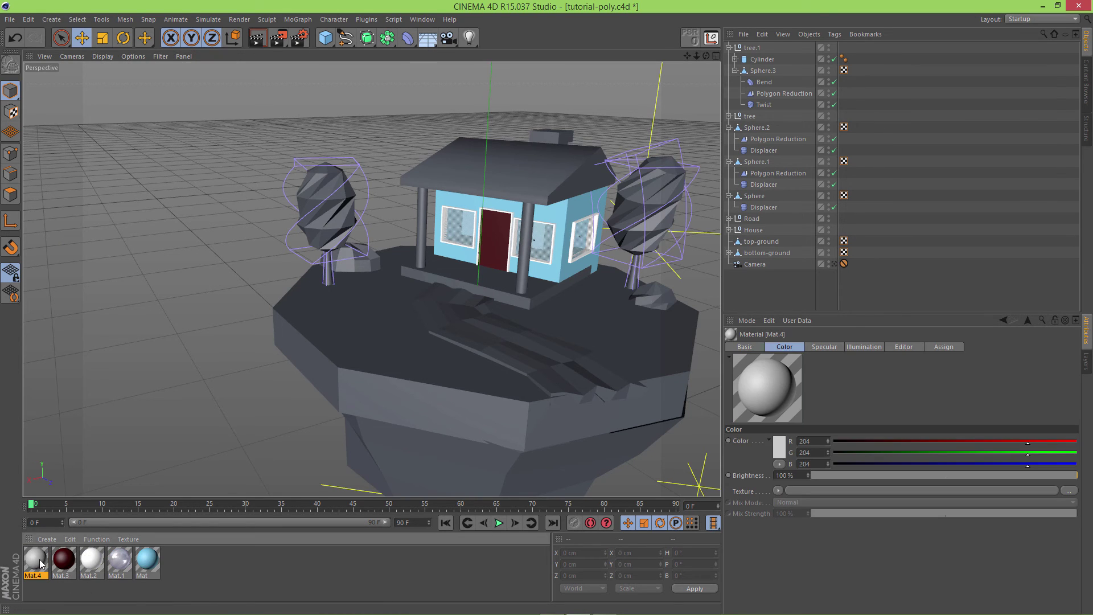
pyautogui.doubleClick(41, 563)
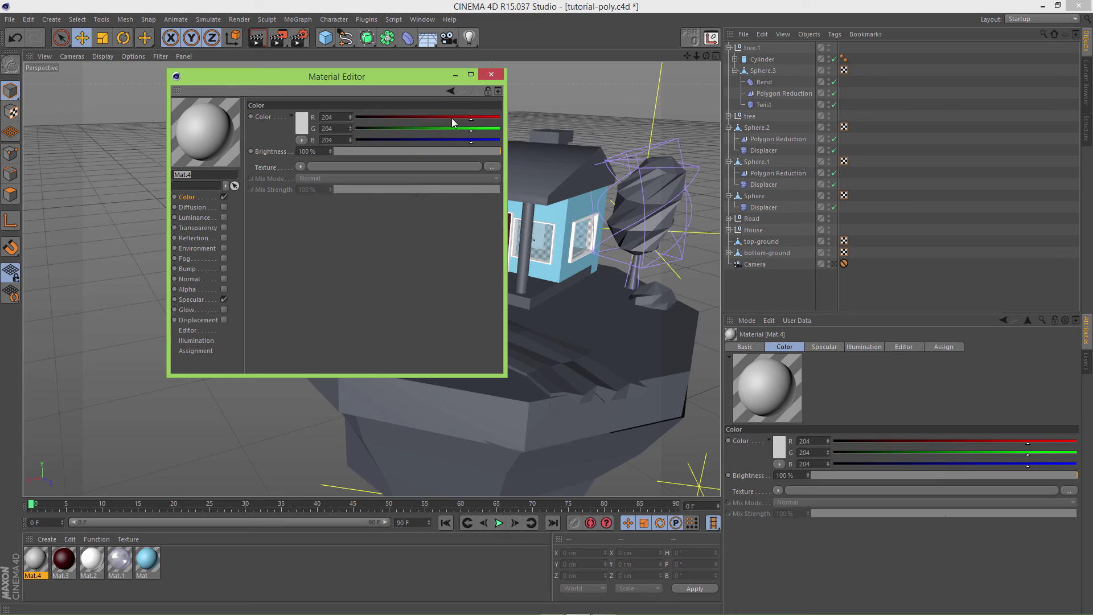
pyautogui.moveTo(445, 127); pyautogui.dragTo(402, 141)
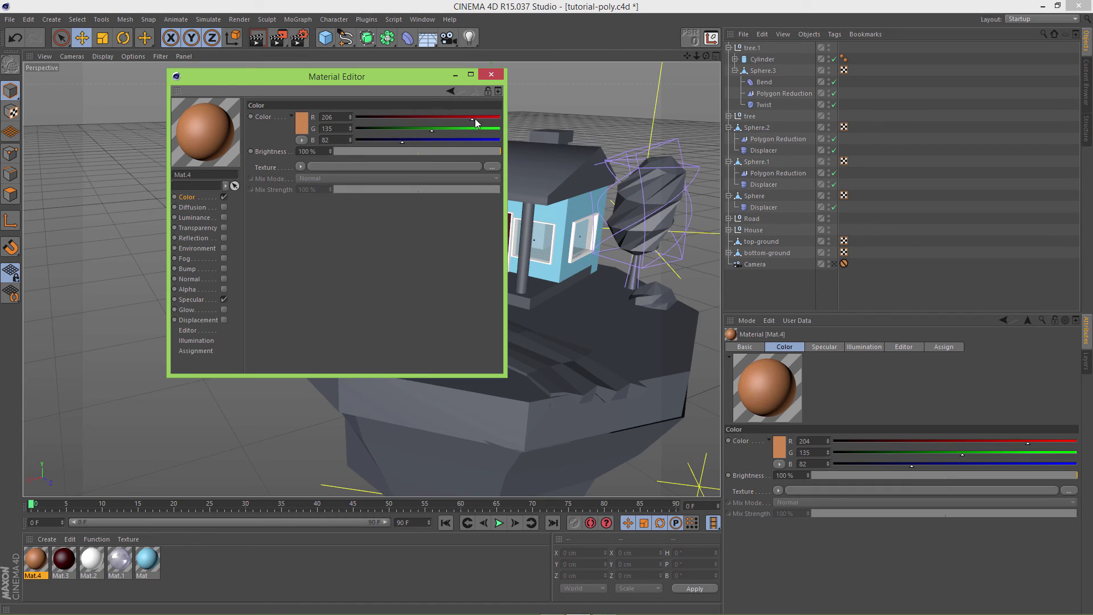
pyautogui.moveTo(437, 132); pyautogui.dragTo(392, 144)
pyautogui.click(491, 74)
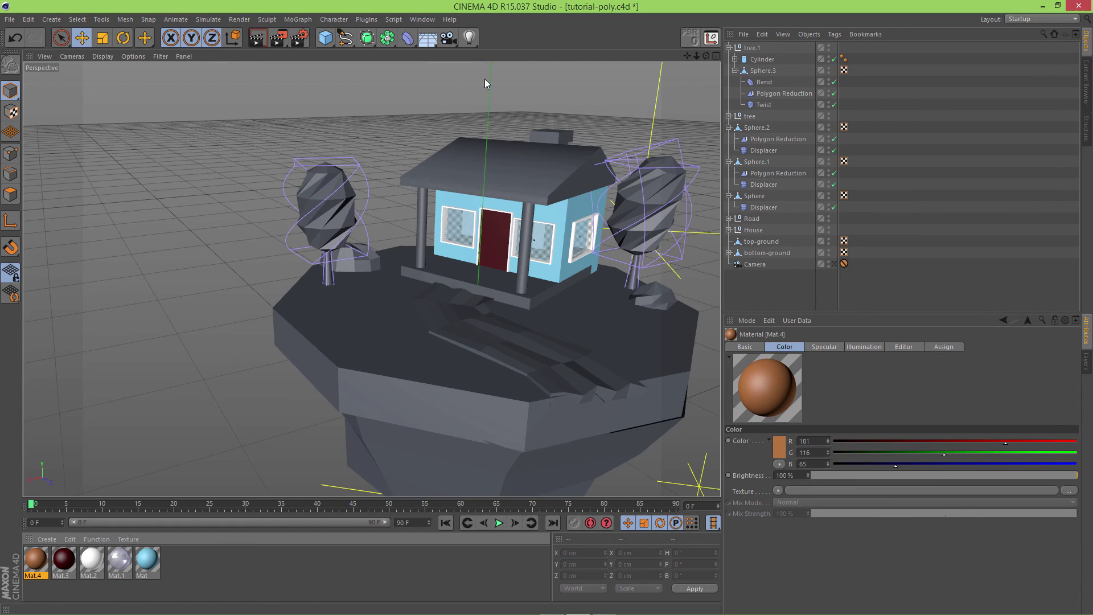
pyautogui.moveTo(35, 561); pyautogui.dragTo(433, 268)
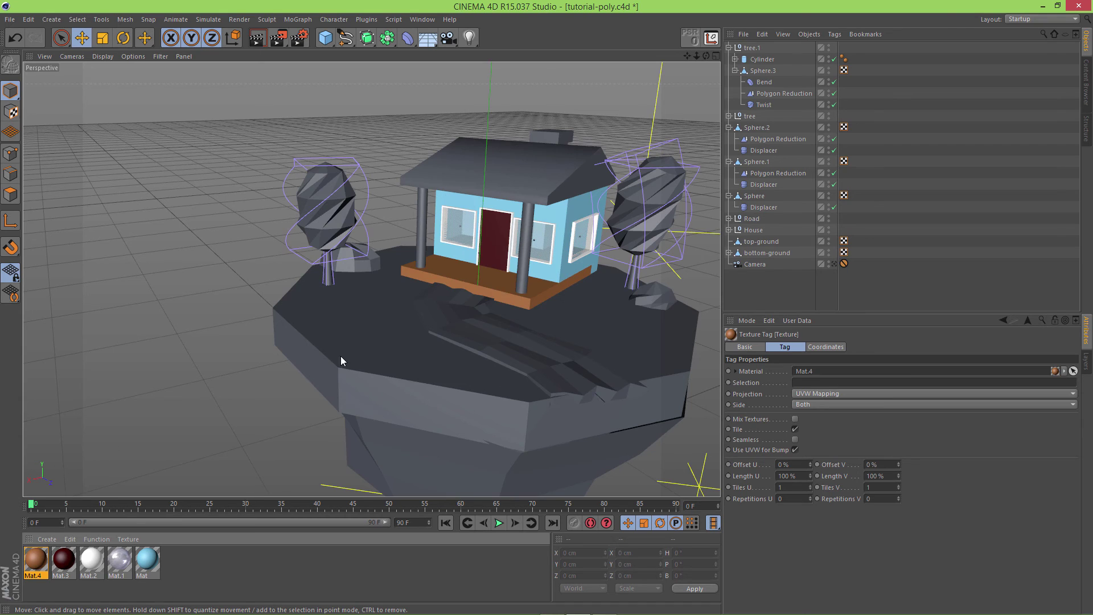
# Shrink the porch slightly along Z to about 77.48 cm at the house's side wall.
pyautogui.click(565, 286)
pyautogui.scroll(5, 562, 293)
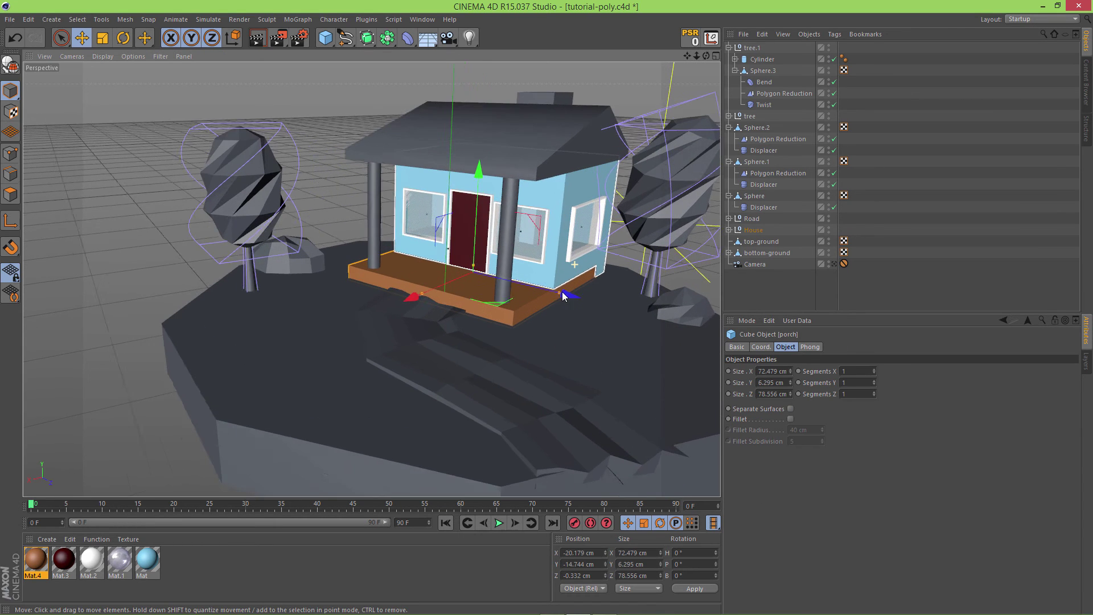
pyautogui.scroll(2, 560, 295)
pyautogui.moveTo(558, 293); pyautogui.dragTo(558, 294)
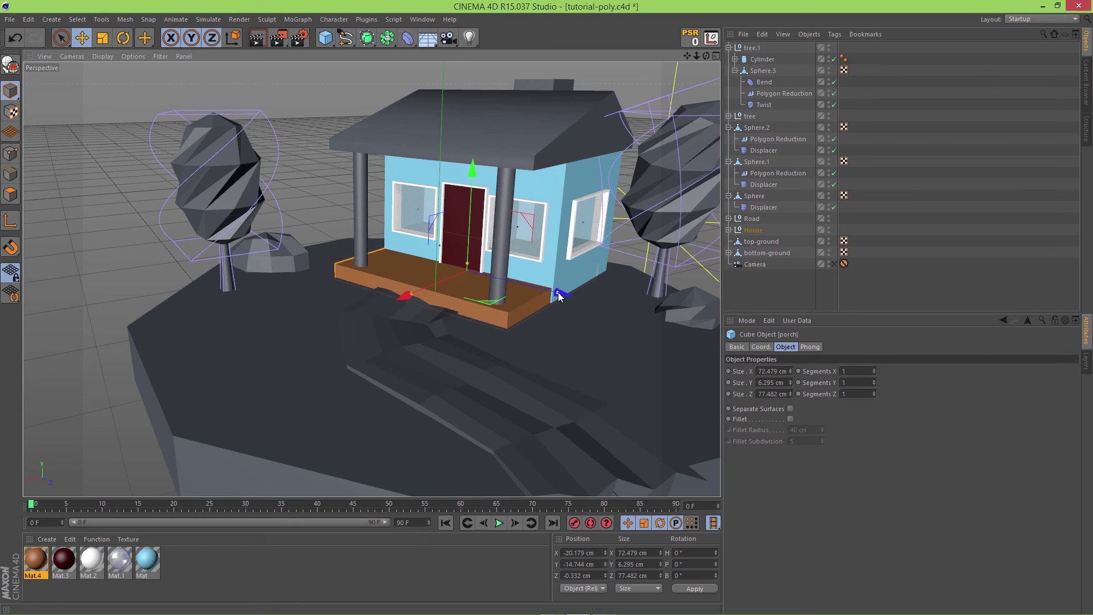
pyautogui.click(75, 288)
# Duplicate the brown material and darken the copy's color to R 127, G 68, B 30.
pyautogui.scroll(-2, 136, 314)
pyautogui.scroll(-3, 135, 314)
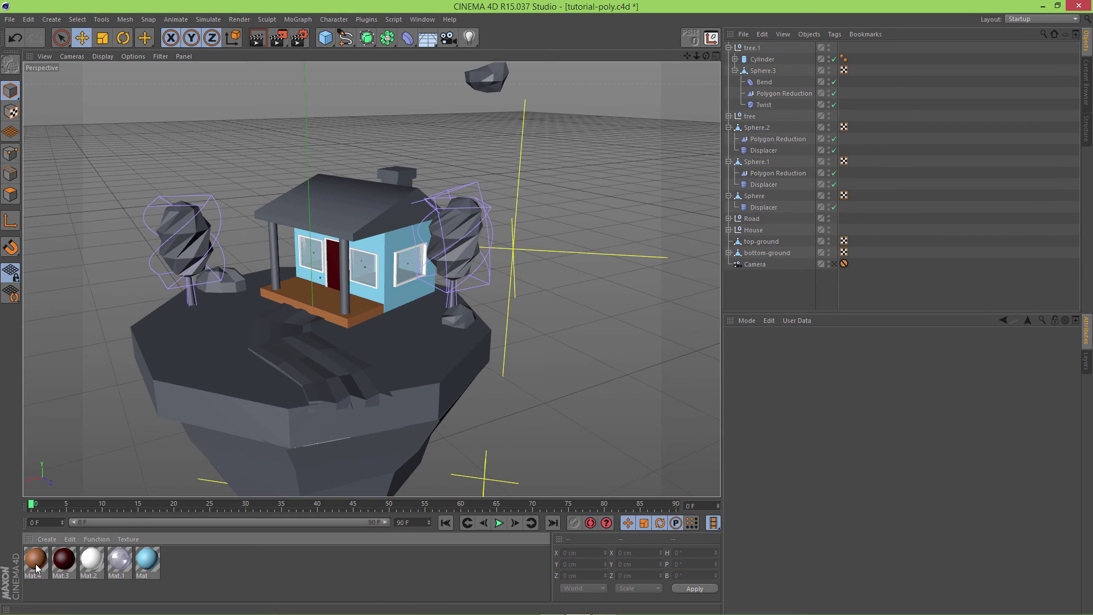
pyautogui.keyDown('ctrl'); pyautogui.moveTo(35, 562); pyautogui.dragTo(57, 562); pyautogui.keyUp('ctrl')
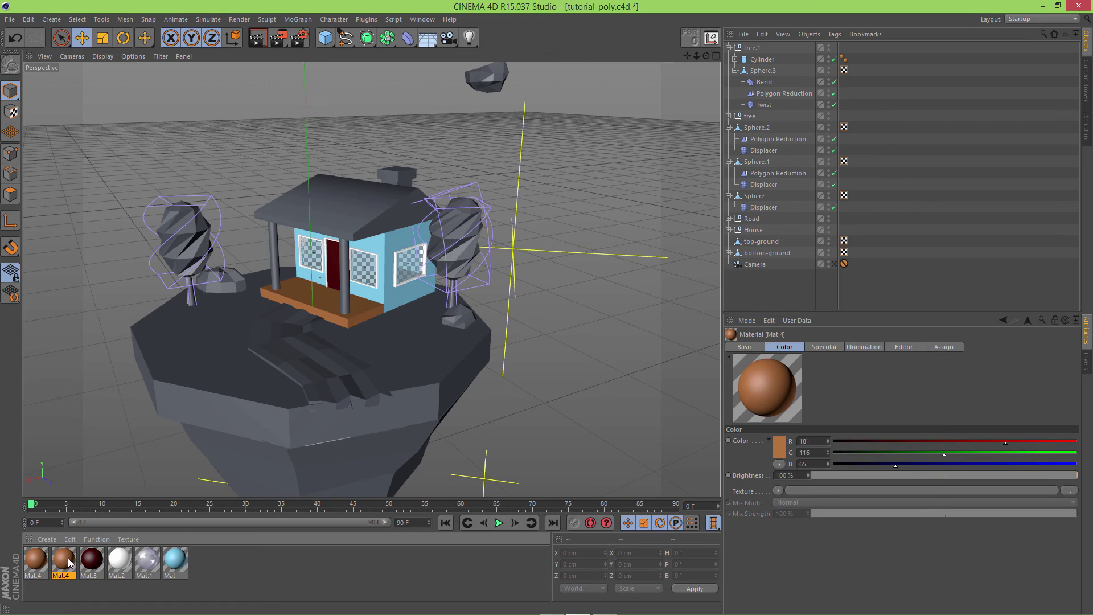
pyautogui.doubleClick(71, 561)
pyautogui.moveTo(401, 138); pyautogui.dragTo(381, 141)
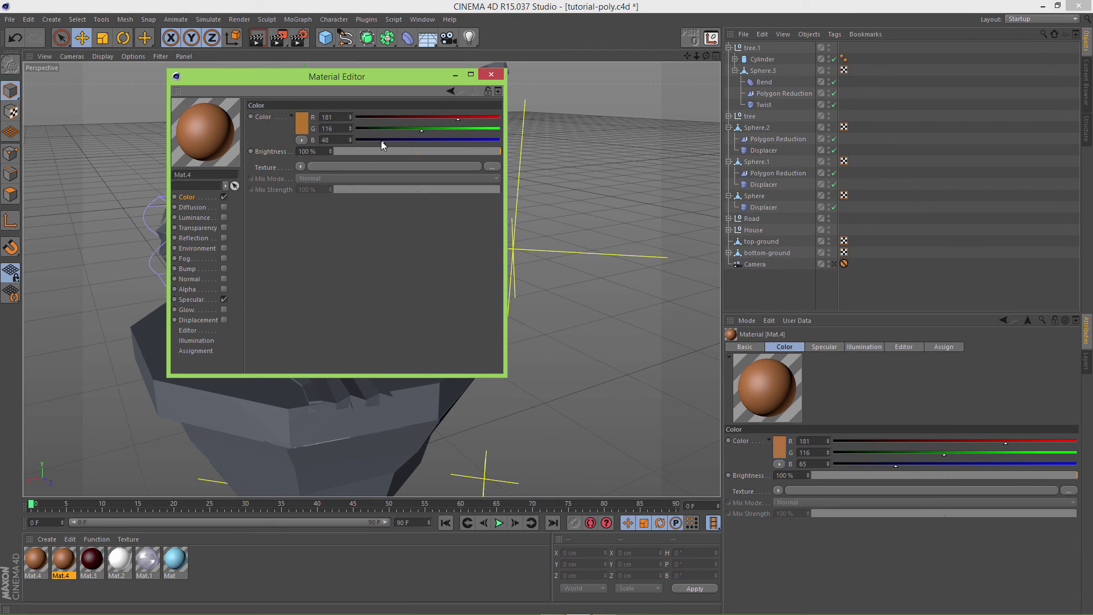
pyautogui.click(394, 128)
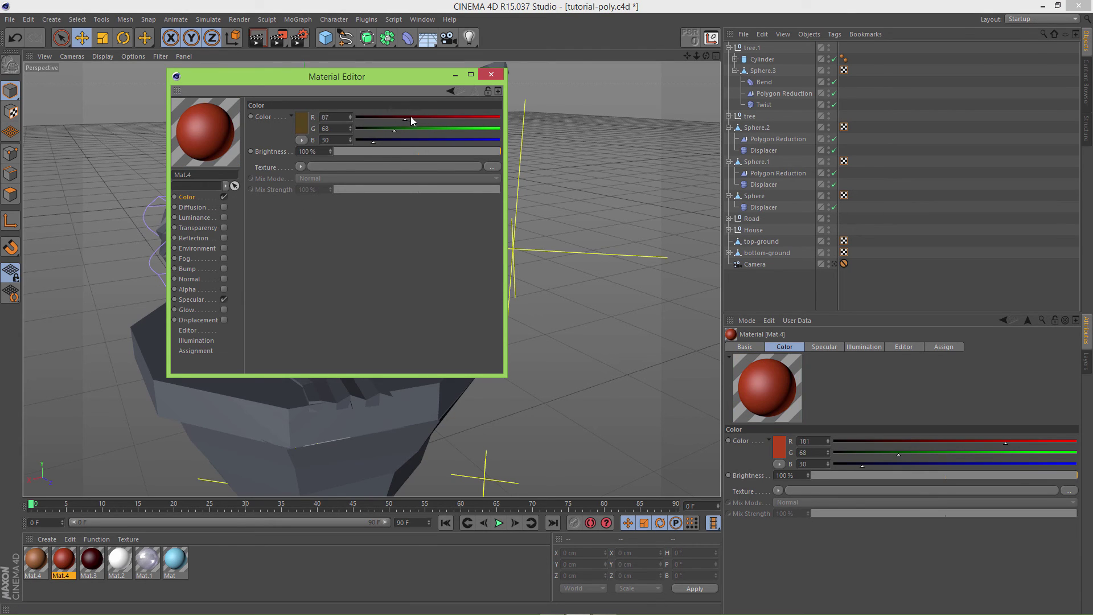
pyautogui.click(428, 117)
pyautogui.click(483, 80)
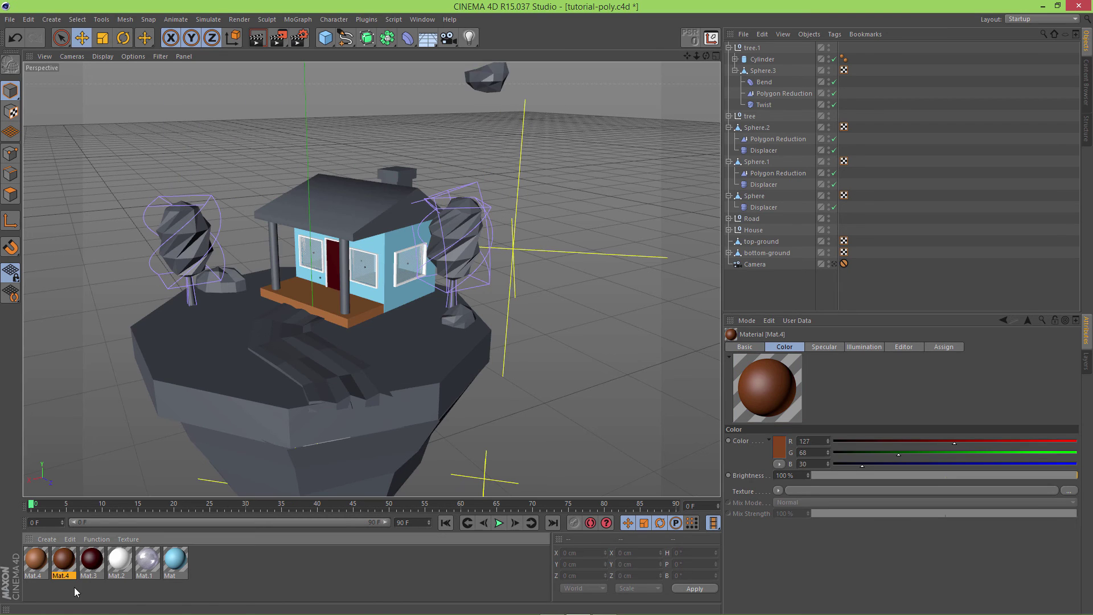
# Apply the dark brown material to both porch columns.
pyautogui.moveTo(344, 282); pyautogui.dragTo(343, 282)
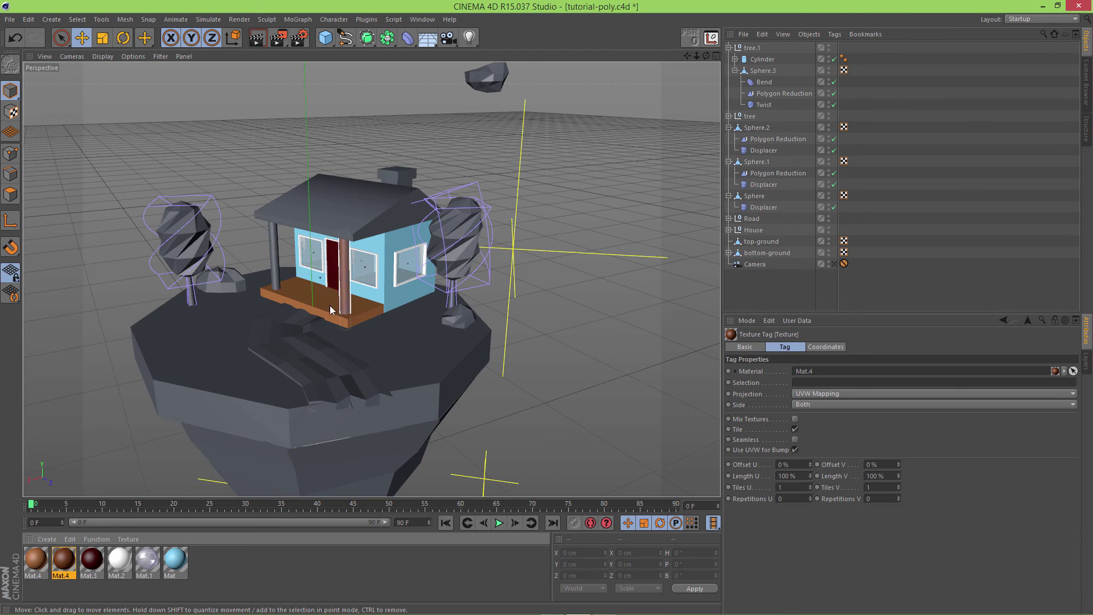
pyautogui.moveTo(68, 559); pyautogui.dragTo(272, 252)
pyautogui.click(226, 570)
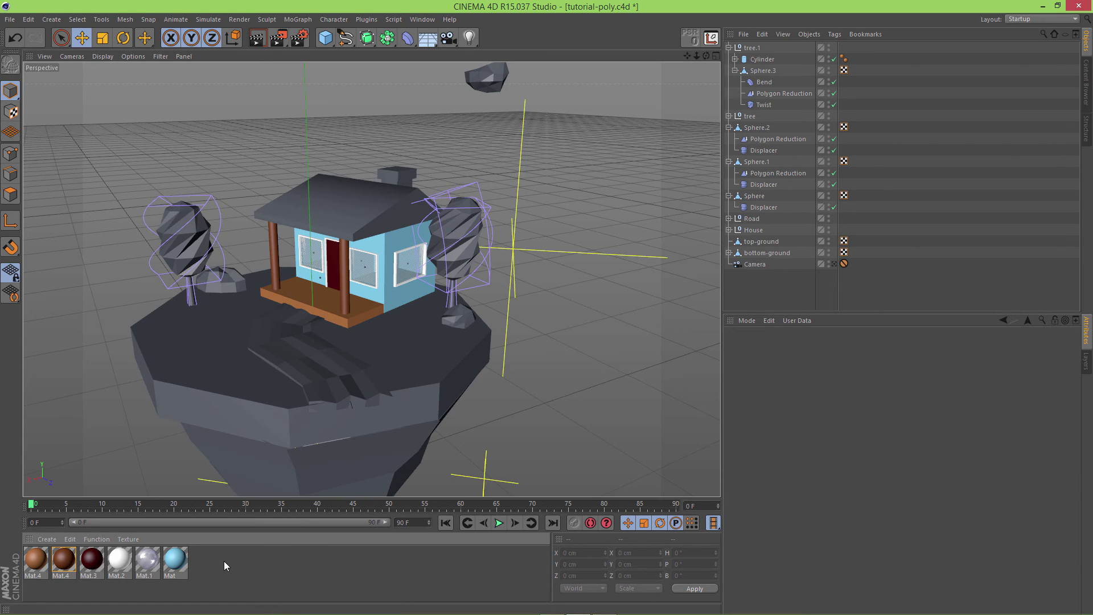
# Create a dark green material with color R 0, G 53, B 0 and apply it to the roof.
pyautogui.doubleClick(223, 562)
pyautogui.doubleClick(36, 559)
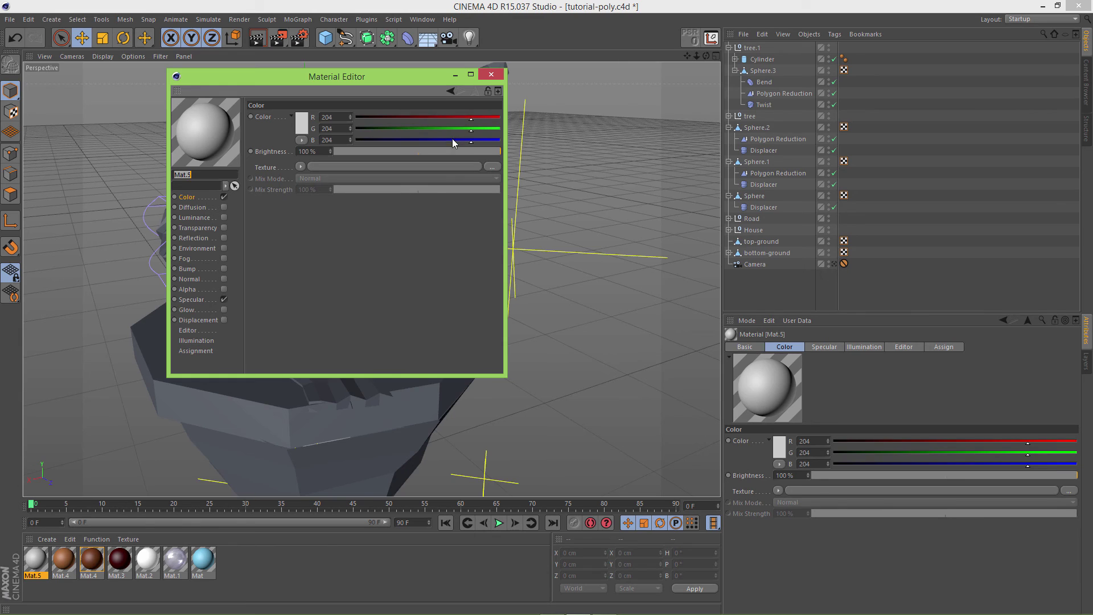
pyautogui.moveTo(452, 139); pyautogui.dragTo(386, 124)
pyautogui.click(494, 74)
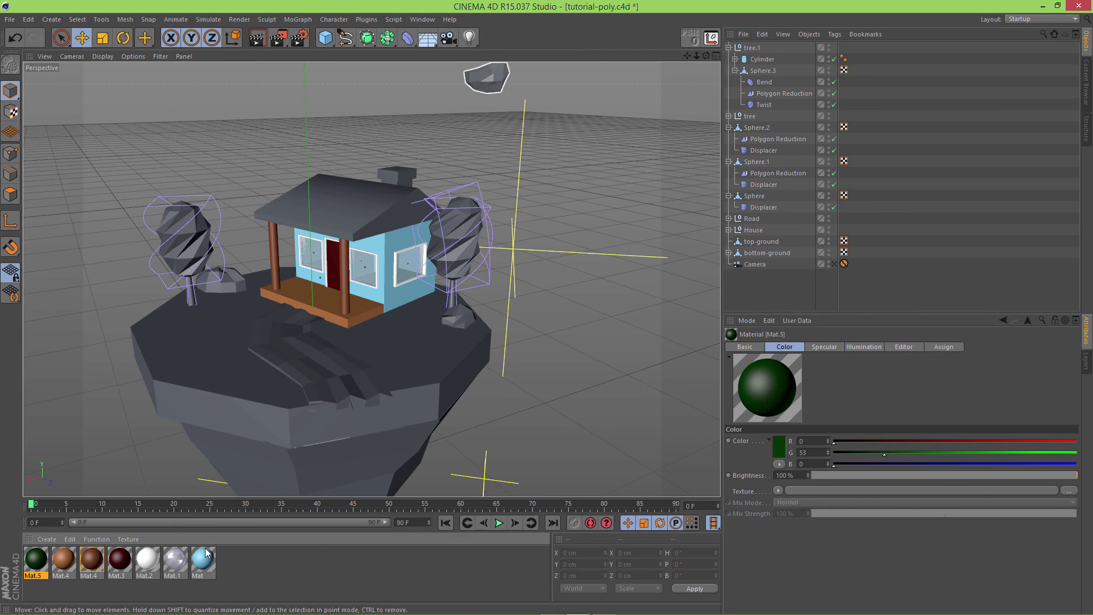
pyautogui.moveTo(37, 564); pyautogui.dragTo(330, 214)
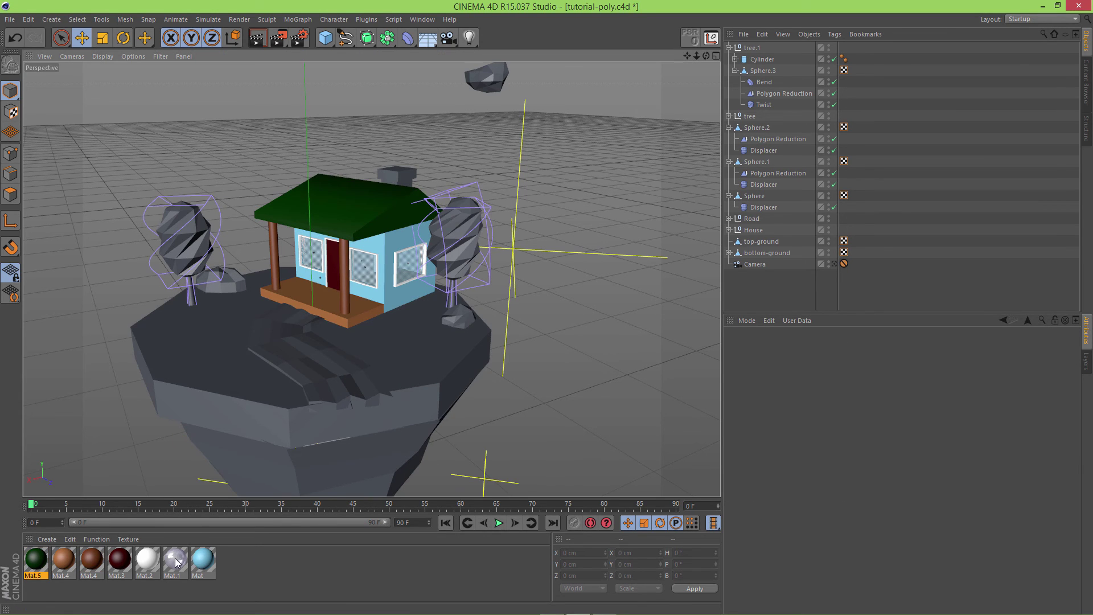
# Apply the white material to the chimney cap and the dark red material to the chimney base, and render the view.
pyautogui.moveTo(177, 562); pyautogui.dragTo(405, 182)
pyautogui.click(612, 198)
pyautogui.hotkey('ctrl', 'r')
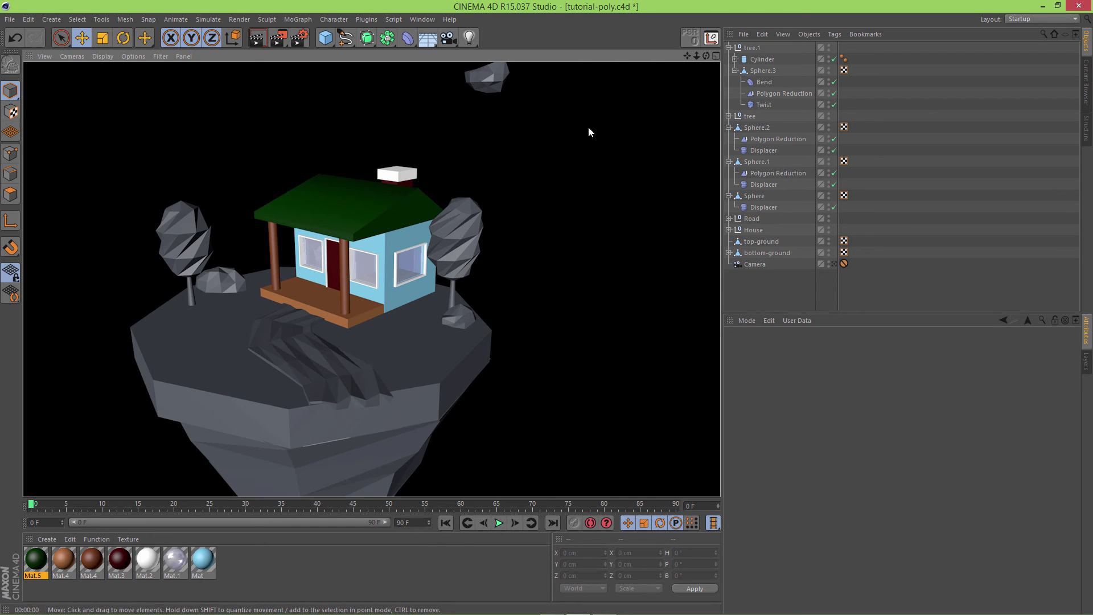
# Change the roof material's color from dark green to a sandy orange with R 255, G 197, B 98.
pyautogui.doubleClick(42, 548)
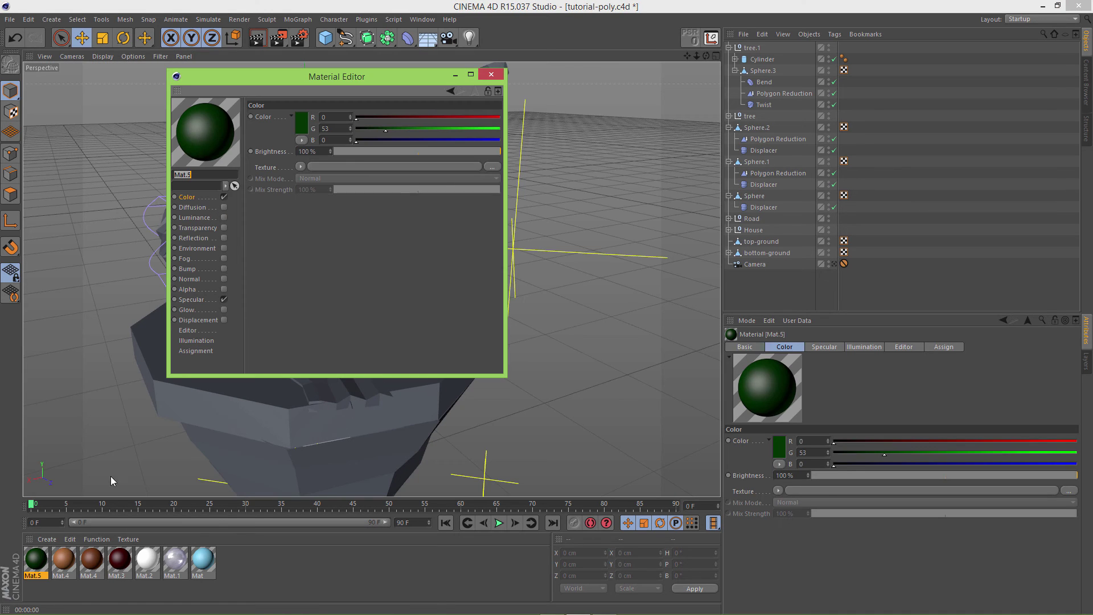
pyautogui.moveTo(346, 83); pyautogui.dragTo(678, 44)
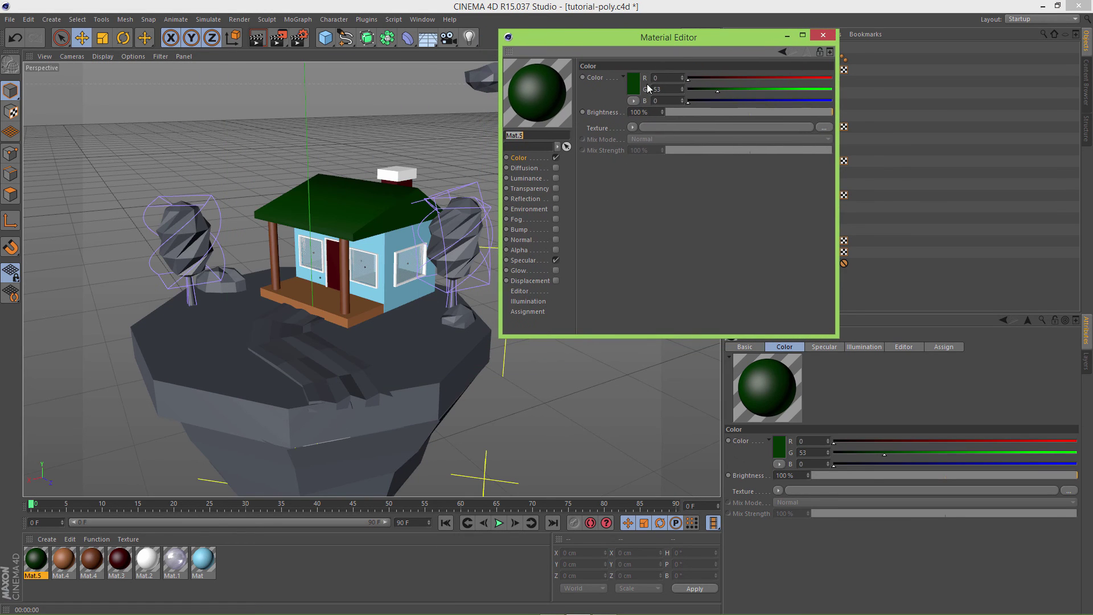
pyautogui.click(712, 101)
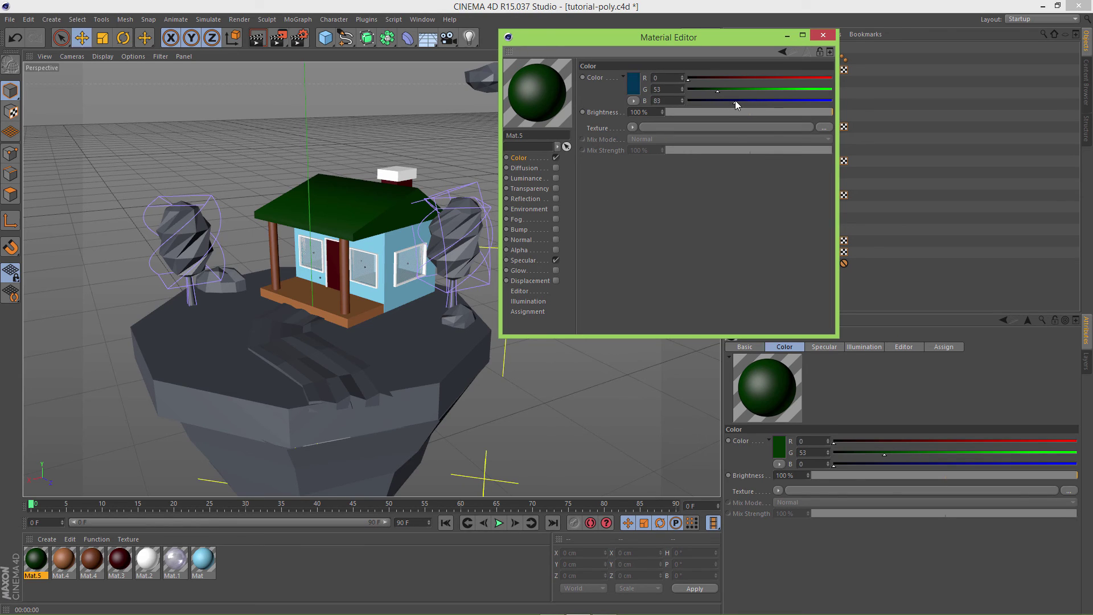
pyautogui.click(757, 91)
pyautogui.click(783, 101)
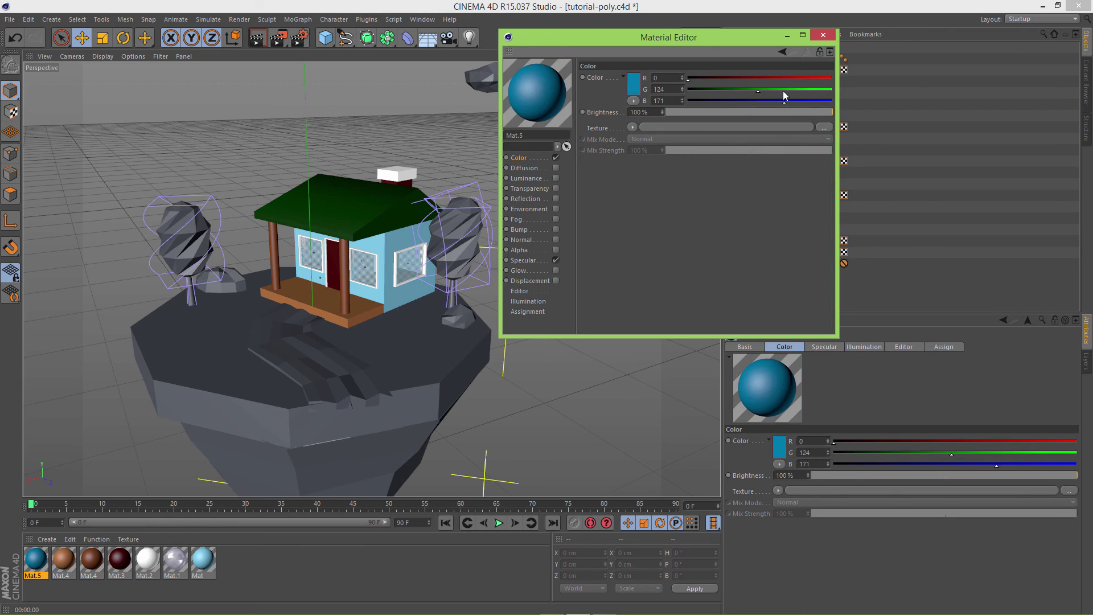
pyautogui.click(786, 91)
pyautogui.click(783, 91)
pyautogui.moveTo(693, 77); pyautogui.dragTo(805, 79)
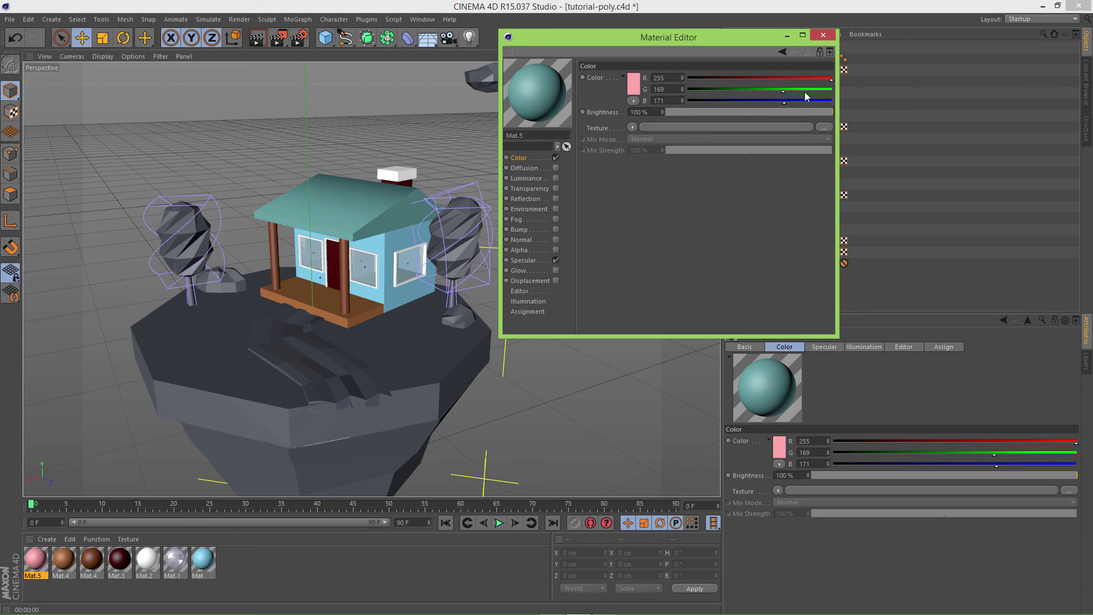
pyautogui.click(801, 91)
pyautogui.click(809, 102)
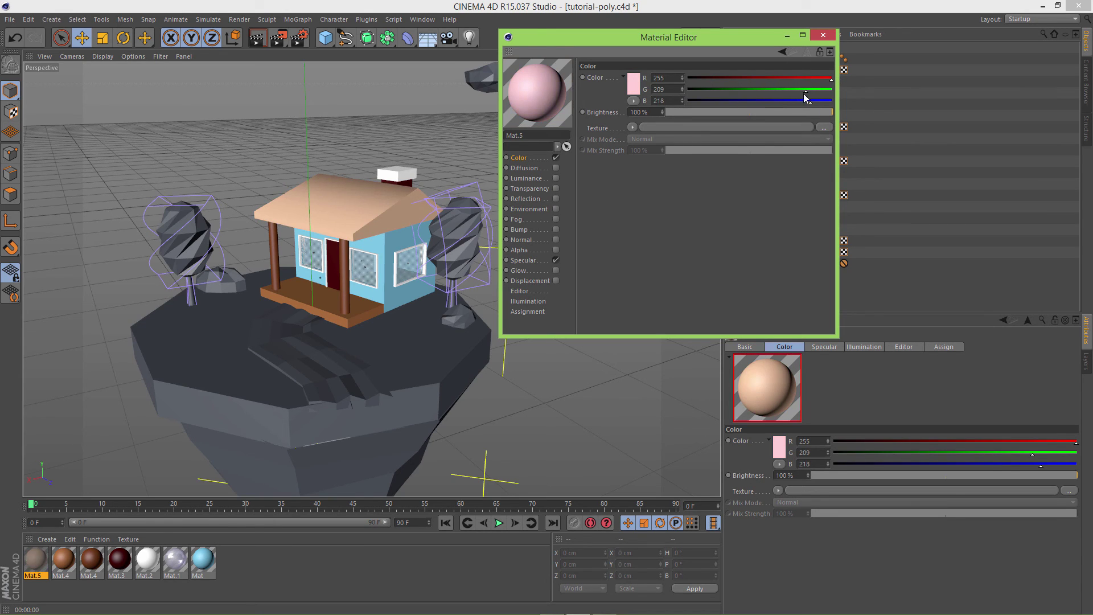
pyautogui.moveTo(804, 91)
pyautogui.mouseDown()
pyautogui.moveTo(774, 90)
pyautogui.moveTo(798, 90)
pyautogui.mouseUp()
pyautogui.click(743, 101)
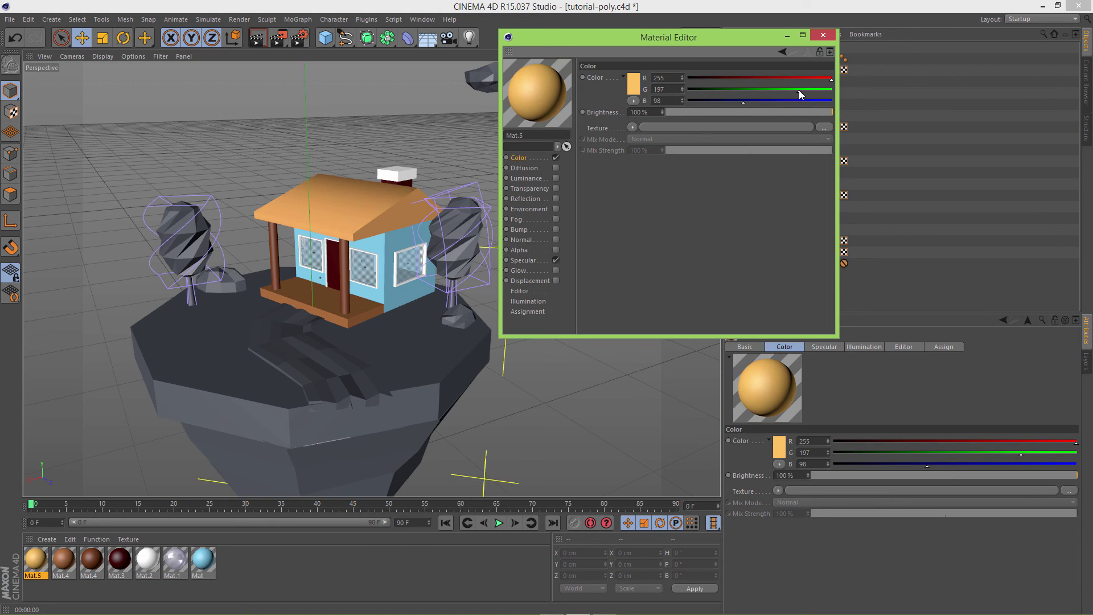
pyautogui.click(821, 36)
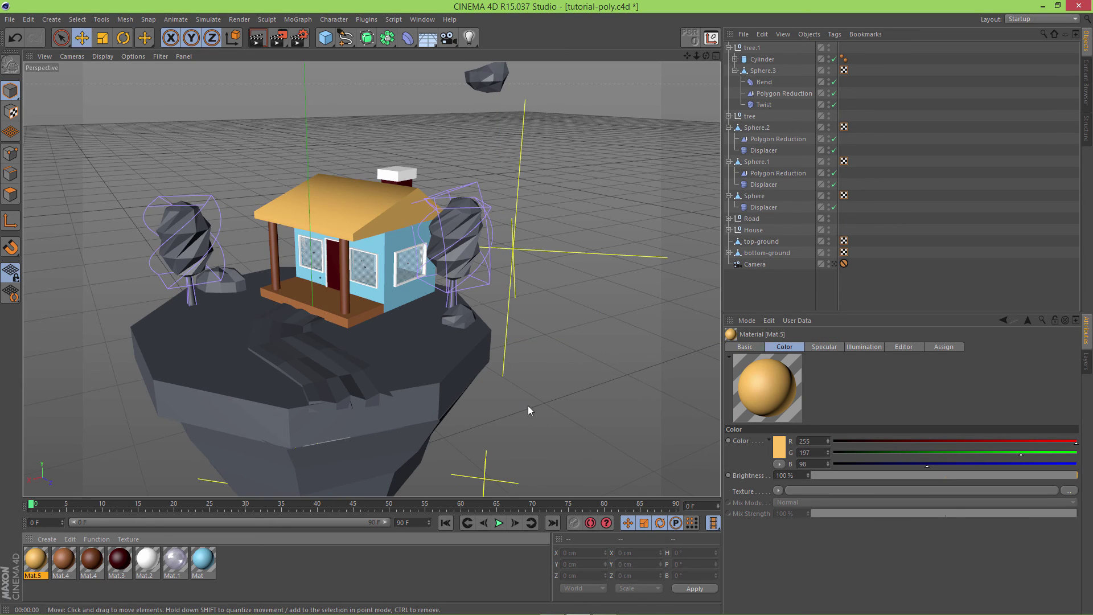
# Apply the dark brown material to the trunks of both trees.
pyautogui.doubleClick(250, 572)
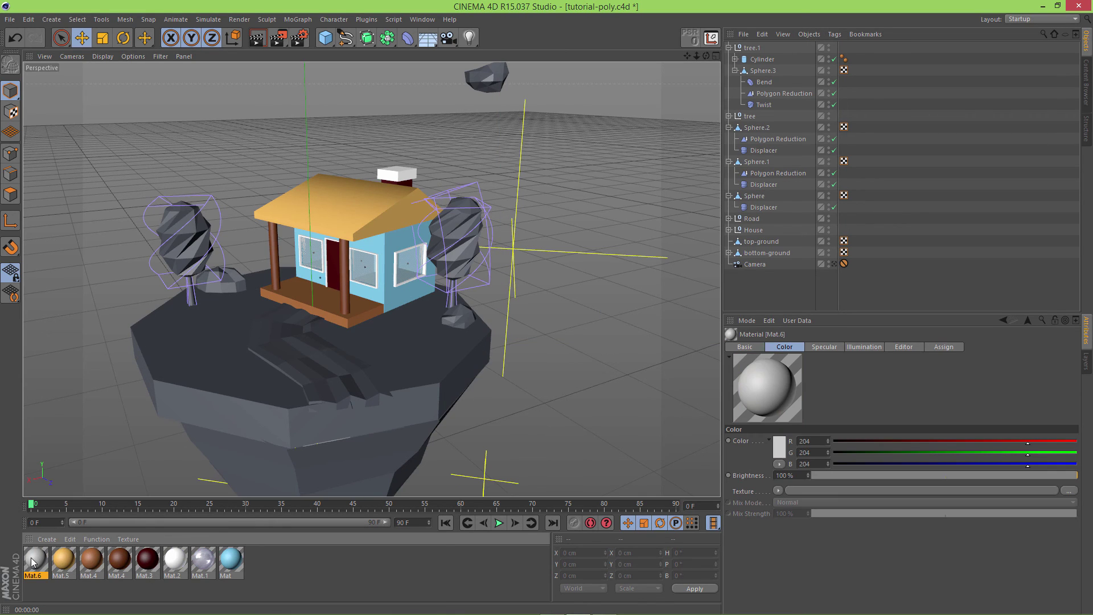
pyautogui.moveTo(119, 562); pyautogui.dragTo(206, 350)
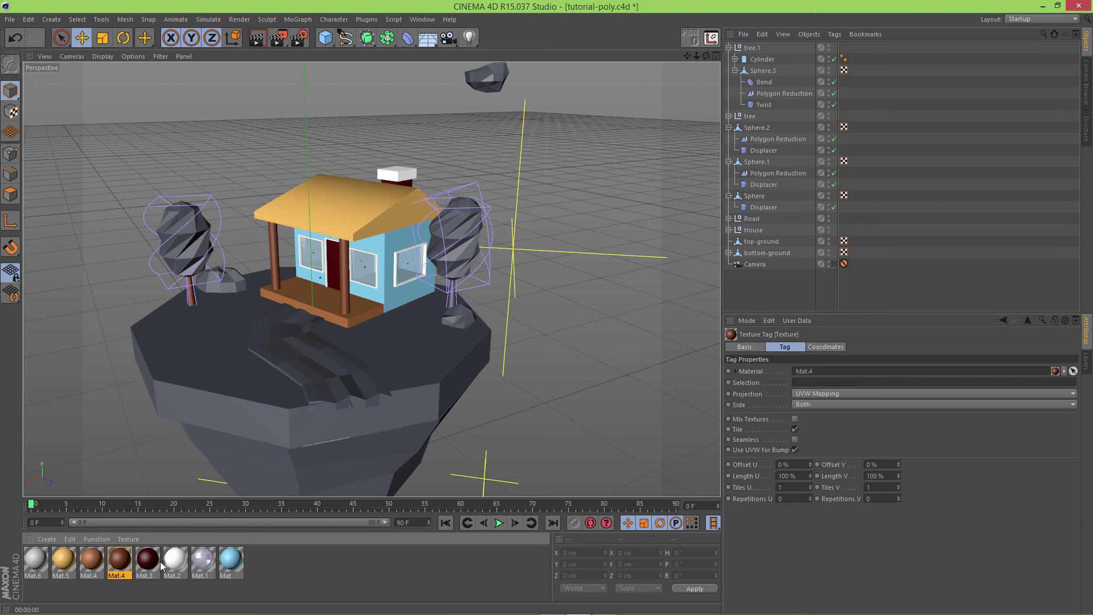
pyautogui.moveTo(125, 564); pyautogui.dragTo(451, 295)
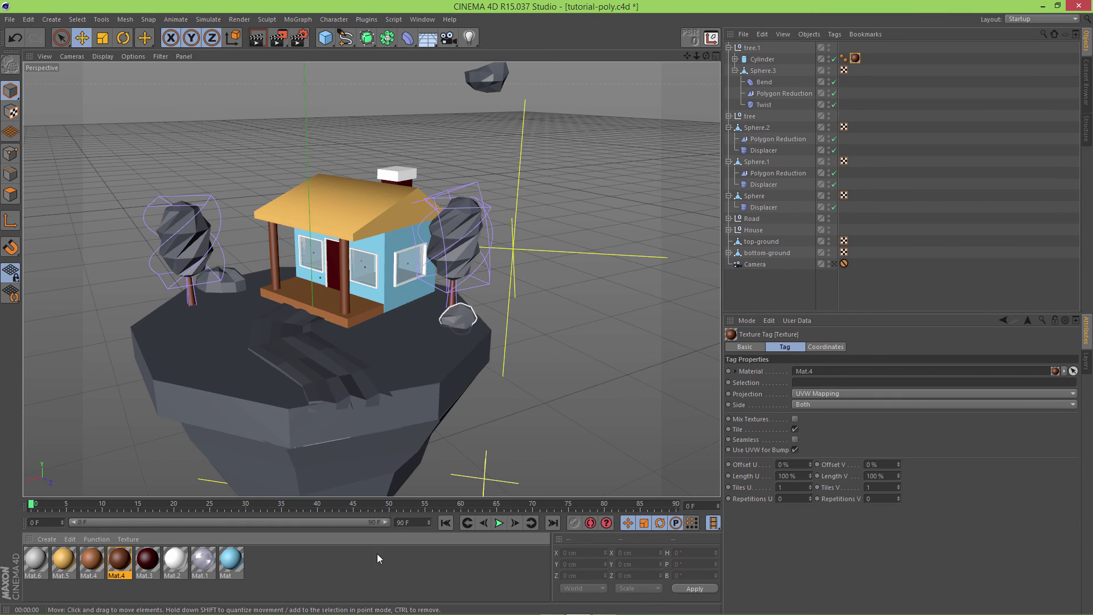
# Create another new material and delete the unused grey material Mat.6.
pyautogui.doubleClick(340, 576)
pyautogui.click(62, 562)
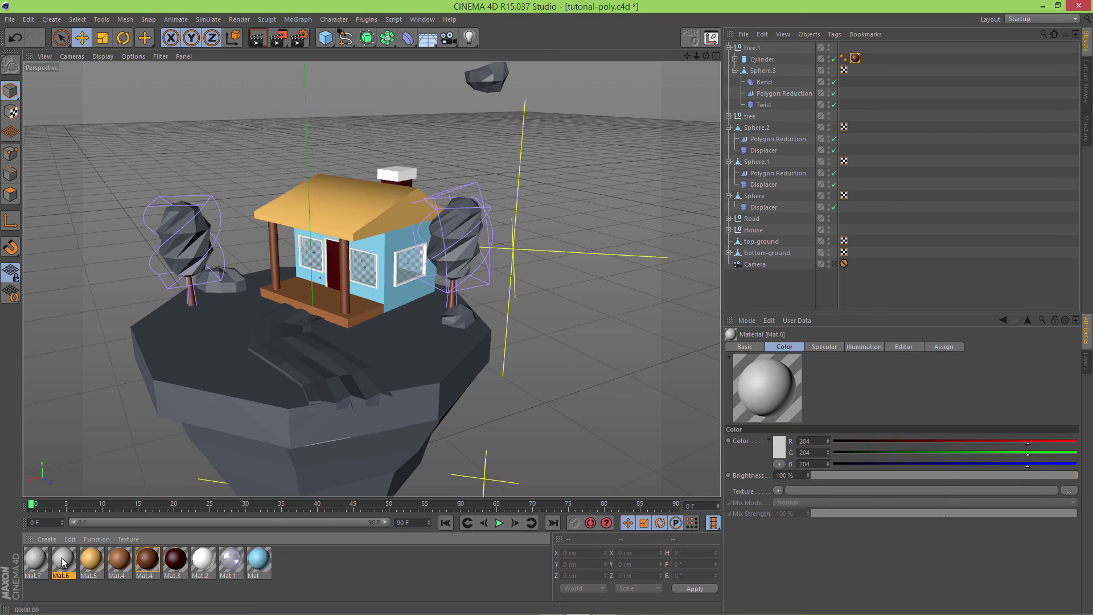
pyautogui.press('Delete')
# Color the new grey material bright green with R 99, G 184, B 30 and apply it to both tree crowns.
pyautogui.doubleClick(41, 551)
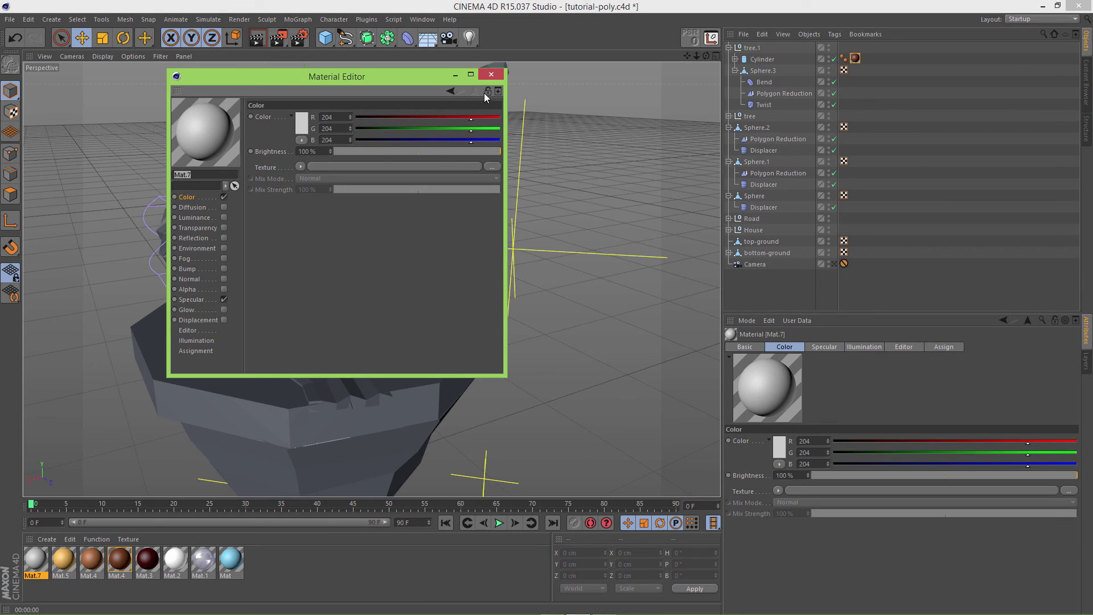
pyautogui.moveTo(449, 118)
pyautogui.mouseDown()
pyautogui.moveTo(356, 109)
pyautogui.moveTo(455, 127)
pyautogui.moveTo(364, 141)
pyautogui.moveTo(436, 128)
pyautogui.mouseUp()
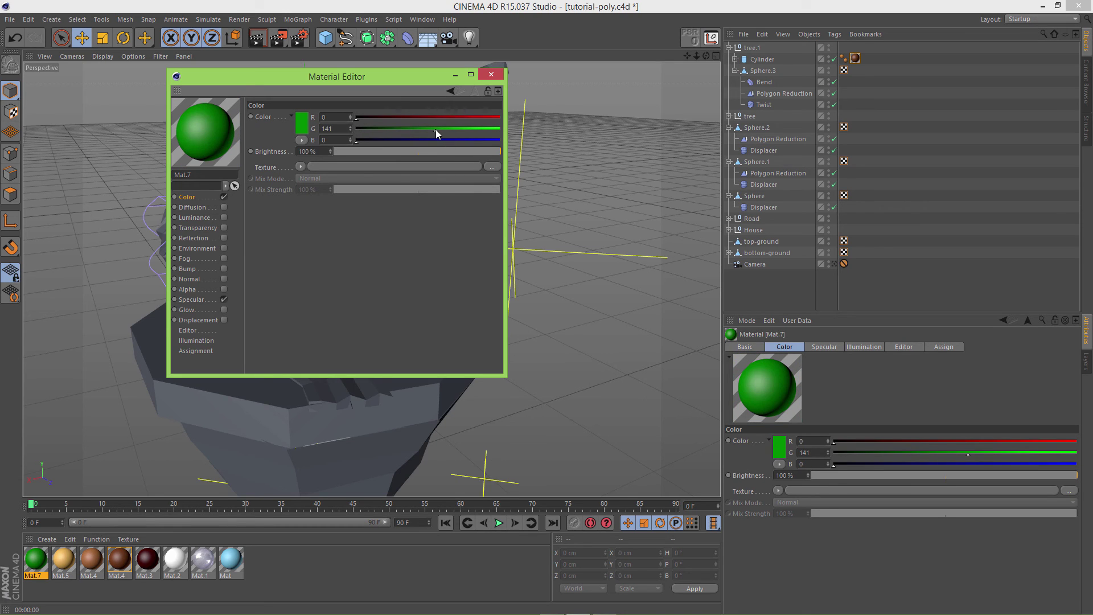
pyautogui.click(301, 122)
pyautogui.moveTo(292, 106); pyautogui.dragTo(304, 88)
pyautogui.click(281, 180)
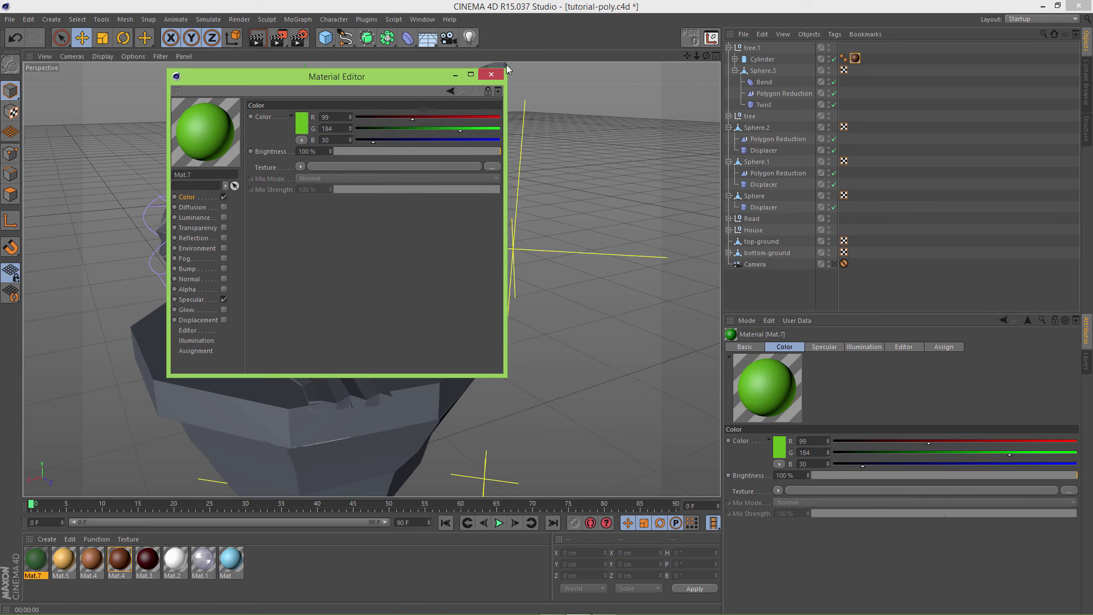
pyautogui.click(491, 74)
pyautogui.moveTo(35, 559); pyautogui.dragTo(202, 236)
pyautogui.moveTo(40, 561); pyautogui.dragTo(457, 244)
# Create a new material for the ground and open it for editing.
pyautogui.doubleClick(279, 566)
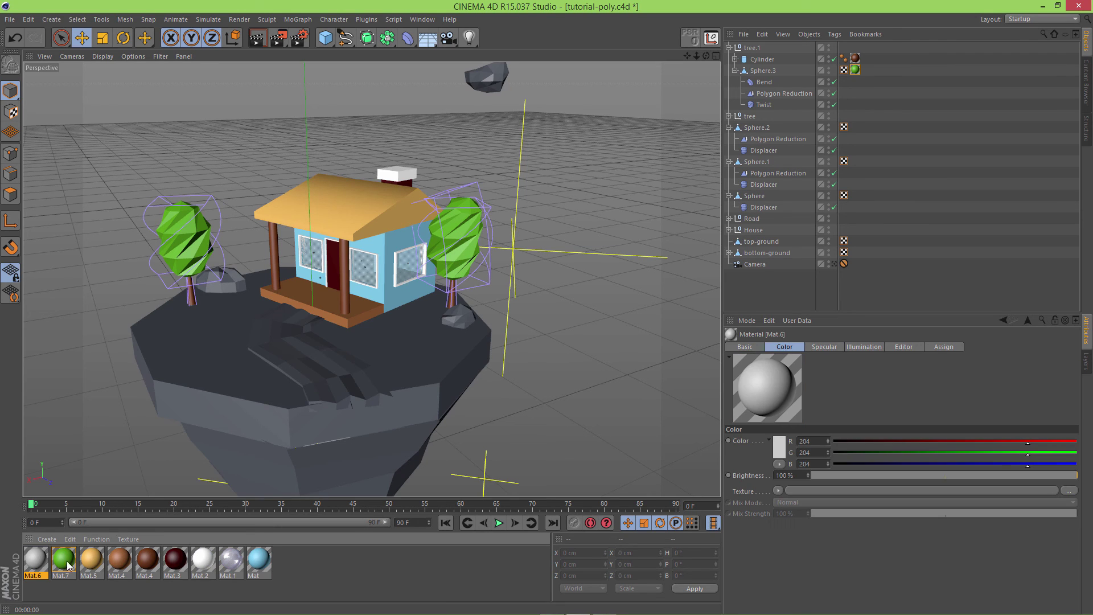
pyautogui.doubleClick(36, 556)
pyautogui.click(301, 123)
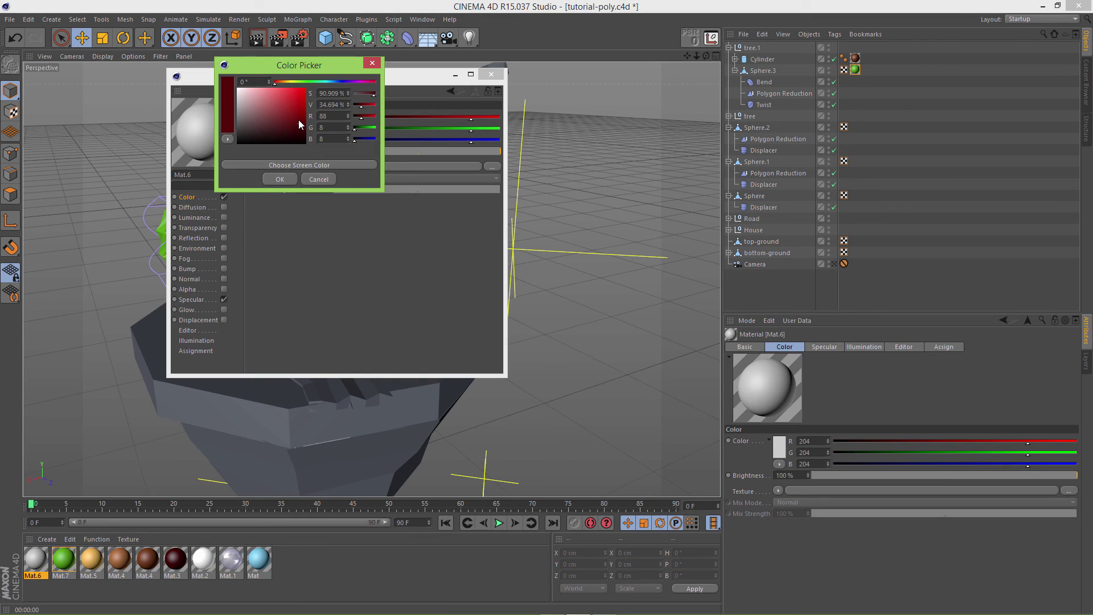
pyautogui.click(285, 82)
pyautogui.moveTo(286, 81); pyautogui.dragTo(279, 90)
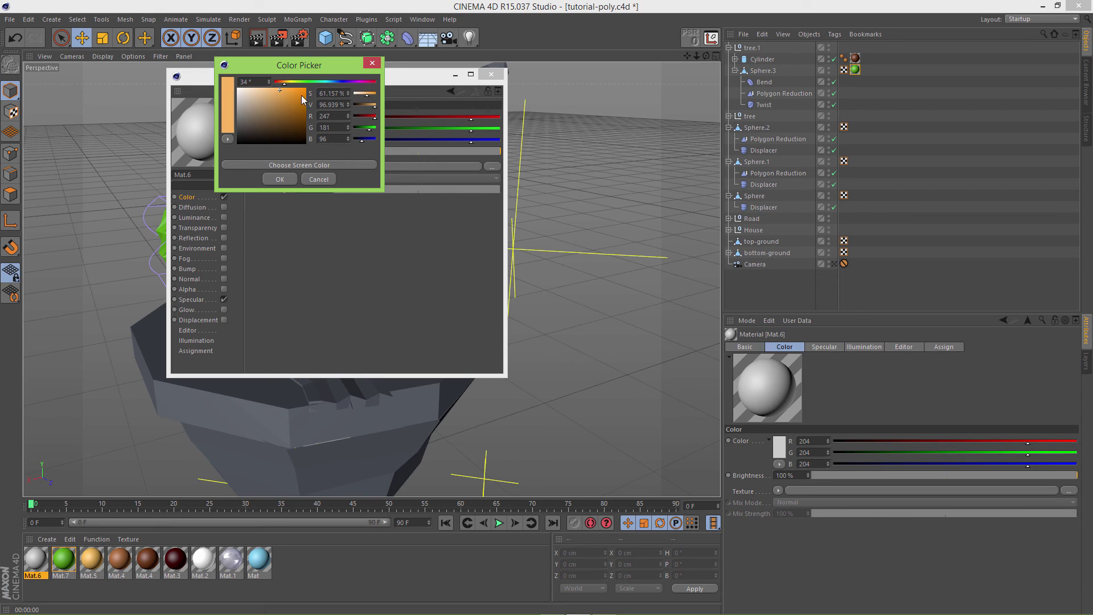
pyautogui.click(372, 63)
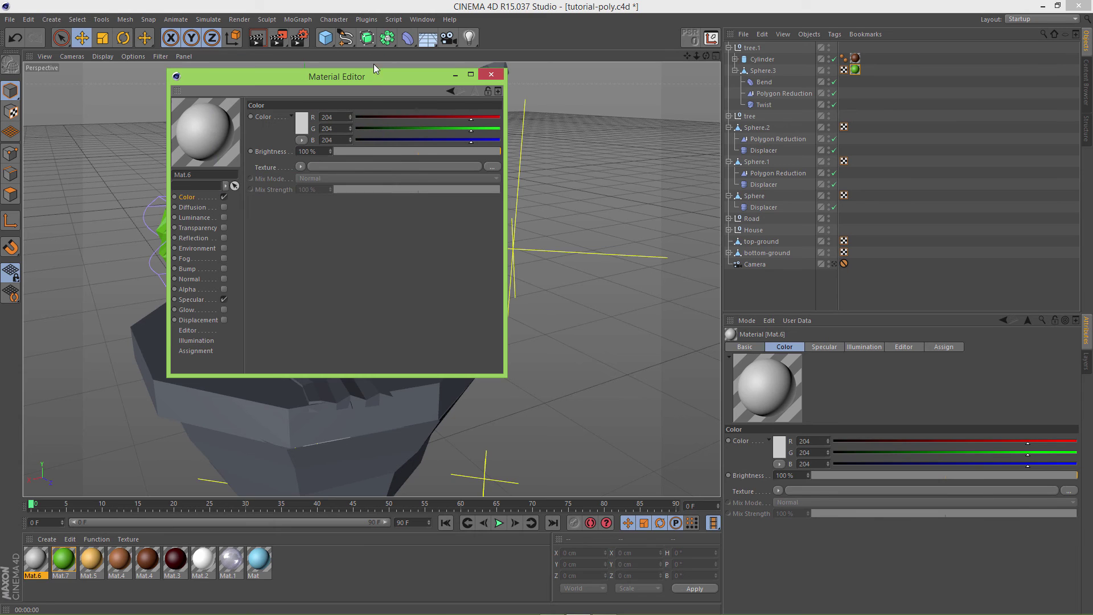
# Load a Gradient shader as the new material's color texture and set the gradient type to 2D - V.
pyautogui.click(299, 167)
pyautogui.click(329, 285)
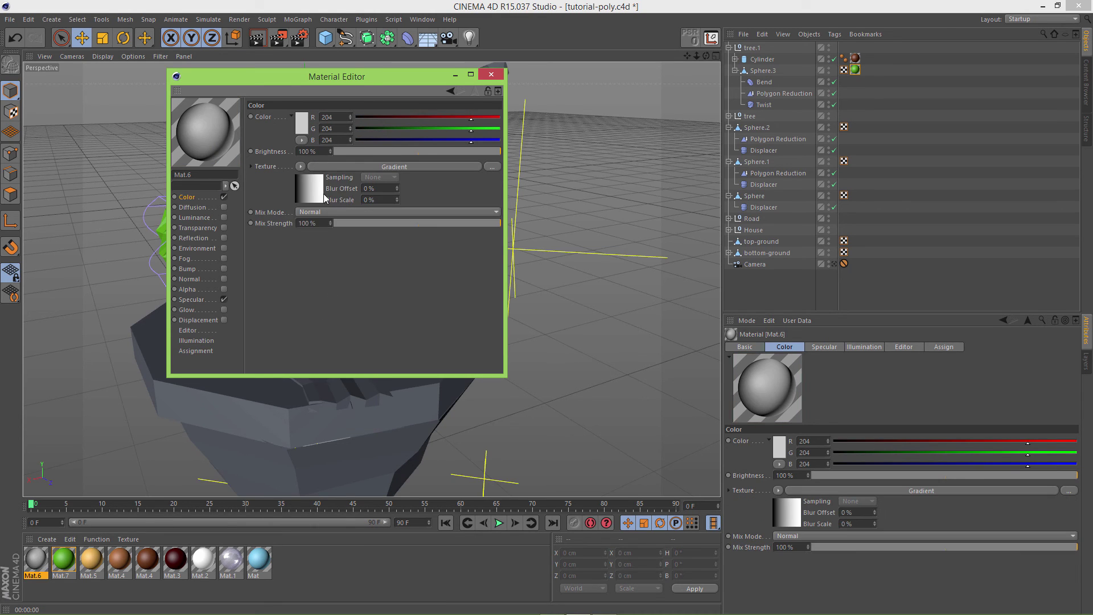
pyautogui.click(317, 192)
pyautogui.click(316, 214)
pyautogui.click(319, 235)
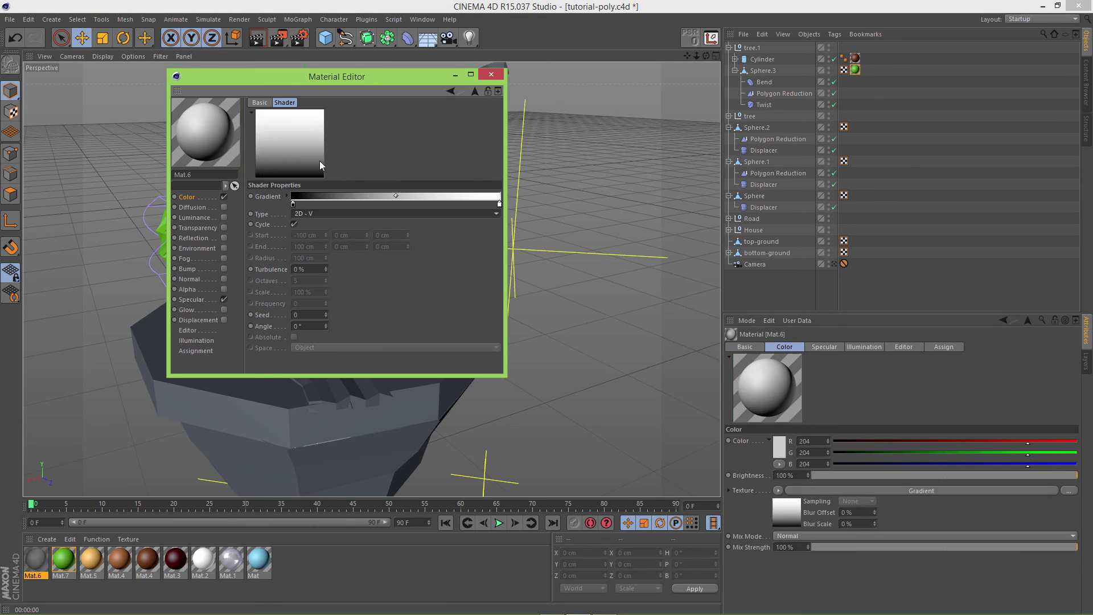
# Set the gradient's black end color to a brownish orange with R 218, G 145, B 84.
pyautogui.doubleClick(293, 206)
pyautogui.click(275, 161)
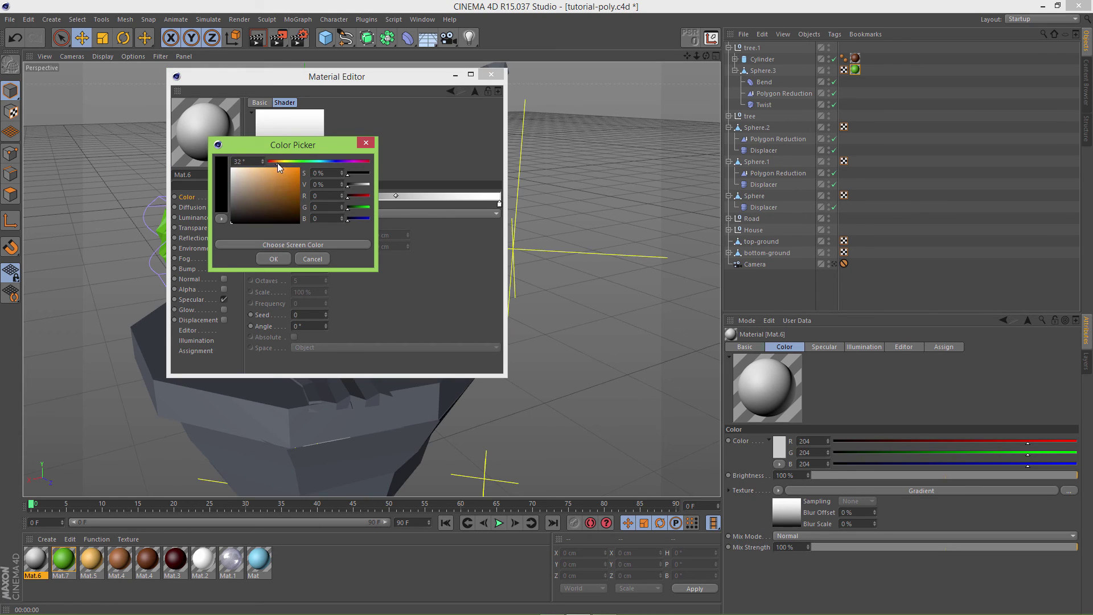
pyautogui.click(279, 191)
pyautogui.moveTo(278, 190); pyautogui.dragTo(273, 175)
pyautogui.click(278, 160)
pyautogui.click(277, 162)
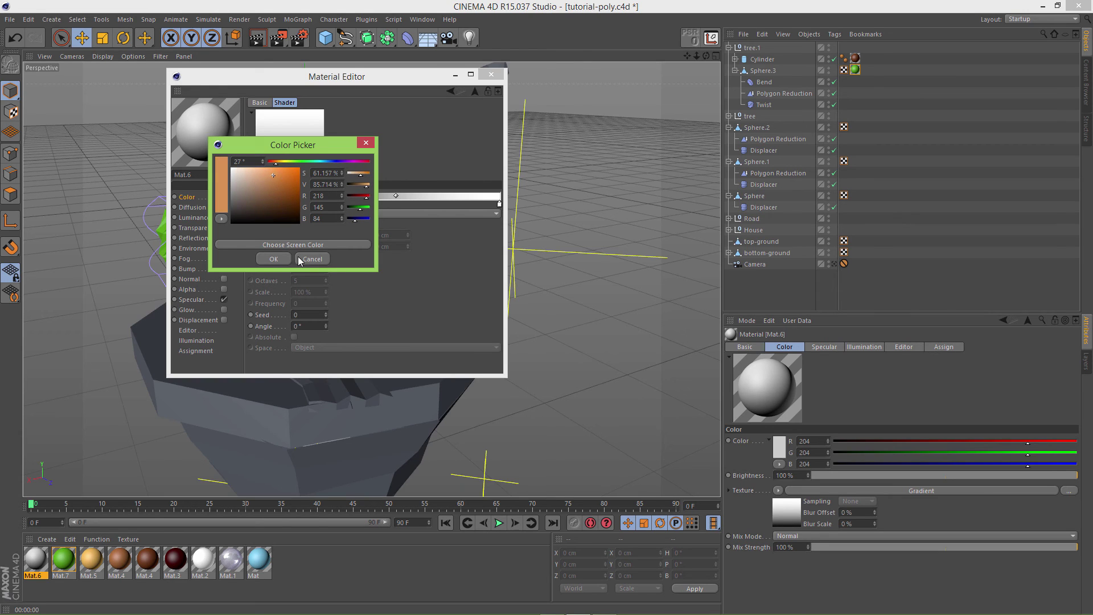
pyautogui.click(273, 259)
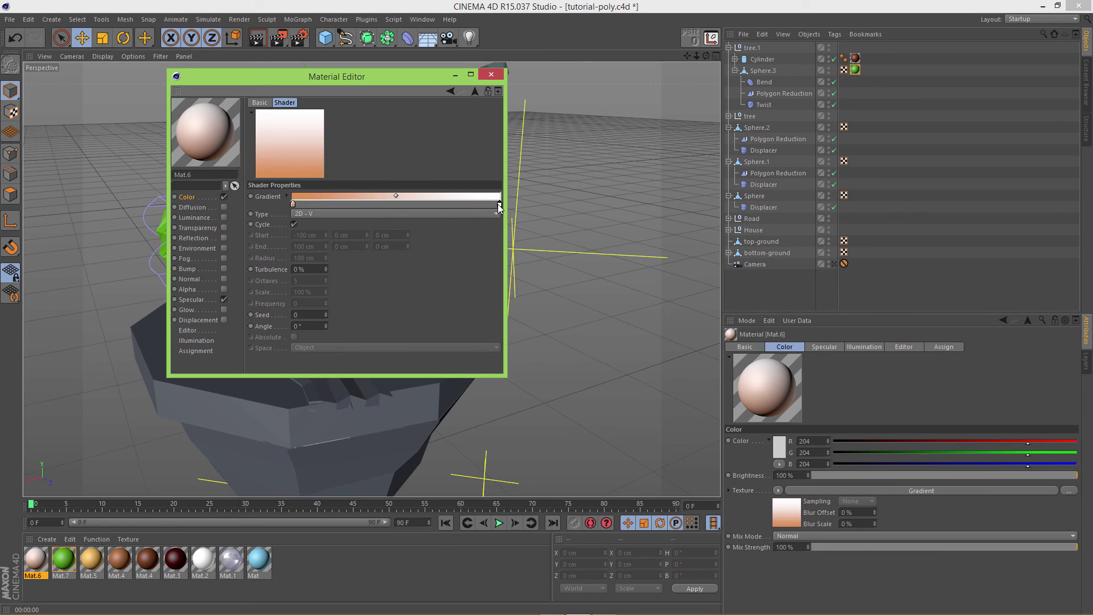
# Set the gradient's white end color to a light orange at full brightness and finish editing the material.
pyautogui.doubleClick(499, 205)
pyautogui.moveTo(480, 163); pyautogui.dragTo(479, 169)
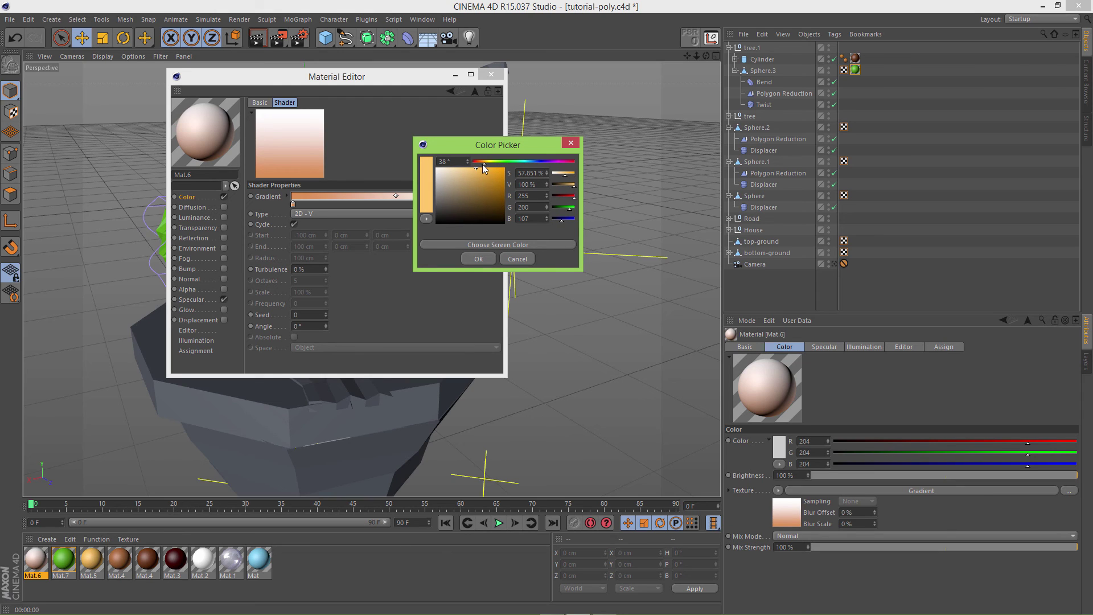
pyautogui.moveTo(483, 164); pyautogui.dragTo(480, 164)
pyautogui.click(478, 259)
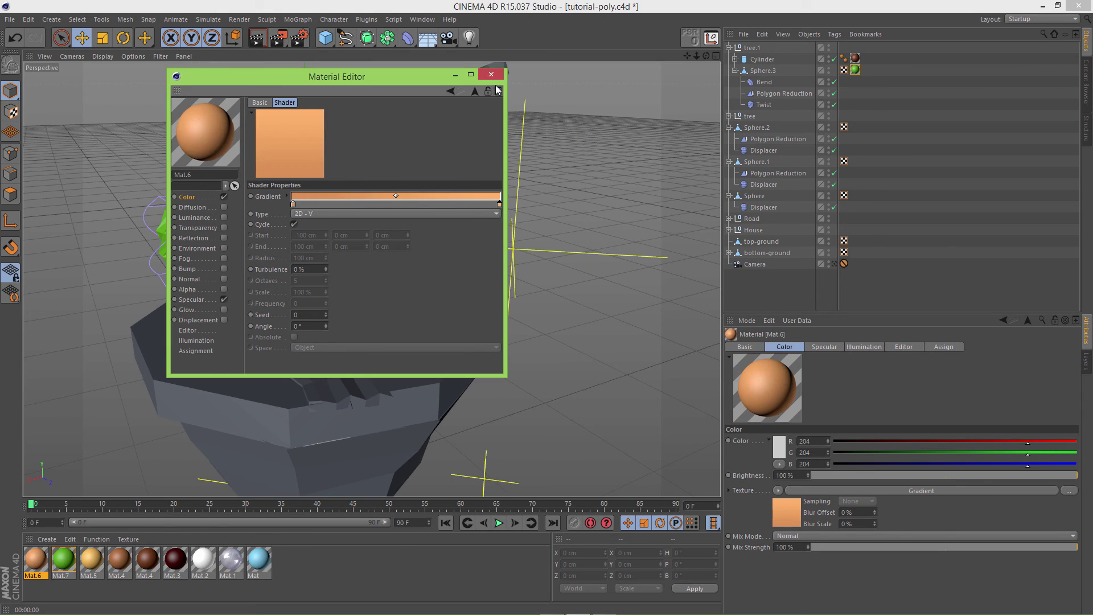
pyautogui.click(491, 74)
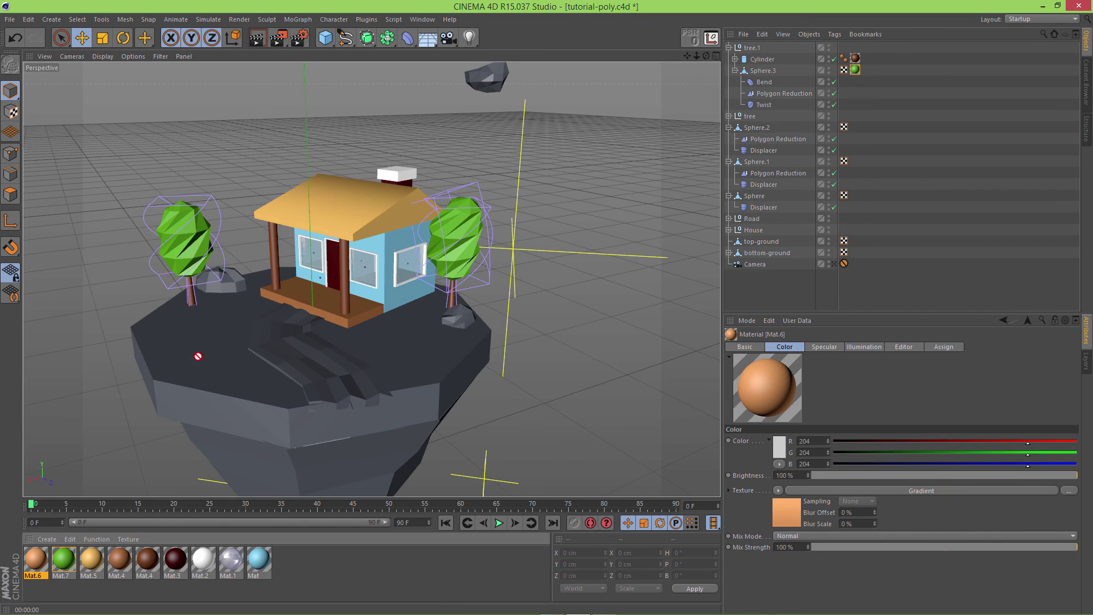
# Apply the orange gradient material to the top-ground and bottom-ground objects of the island.
pyautogui.moveTo(197, 356); pyautogui.dragTo(211, 344)
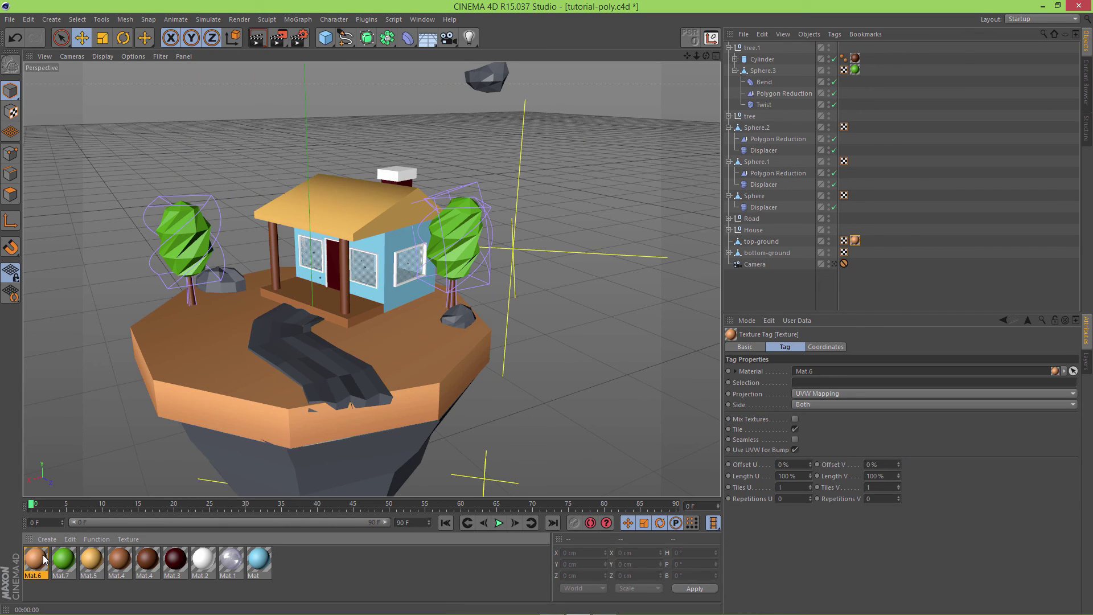
pyautogui.moveTo(186, 474); pyautogui.dragTo(264, 448)
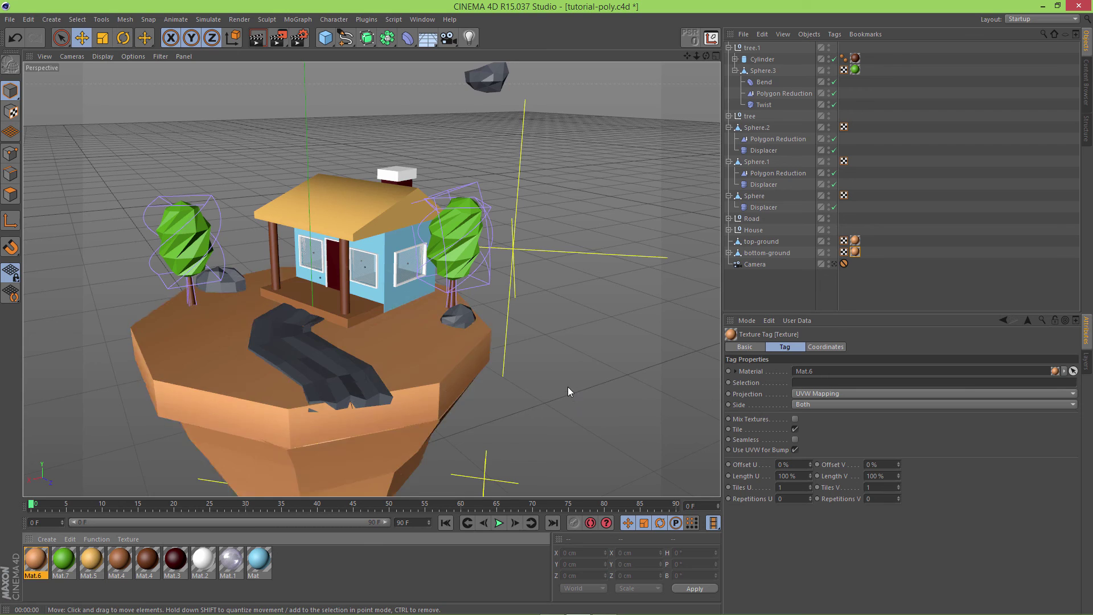
pyautogui.scroll(-3, 569, 387)
pyautogui.keyDown('alt'); pyautogui.moveTo(619, 385); pyautogui.dragTo(621, 279); pyautogui.keyUp('alt')
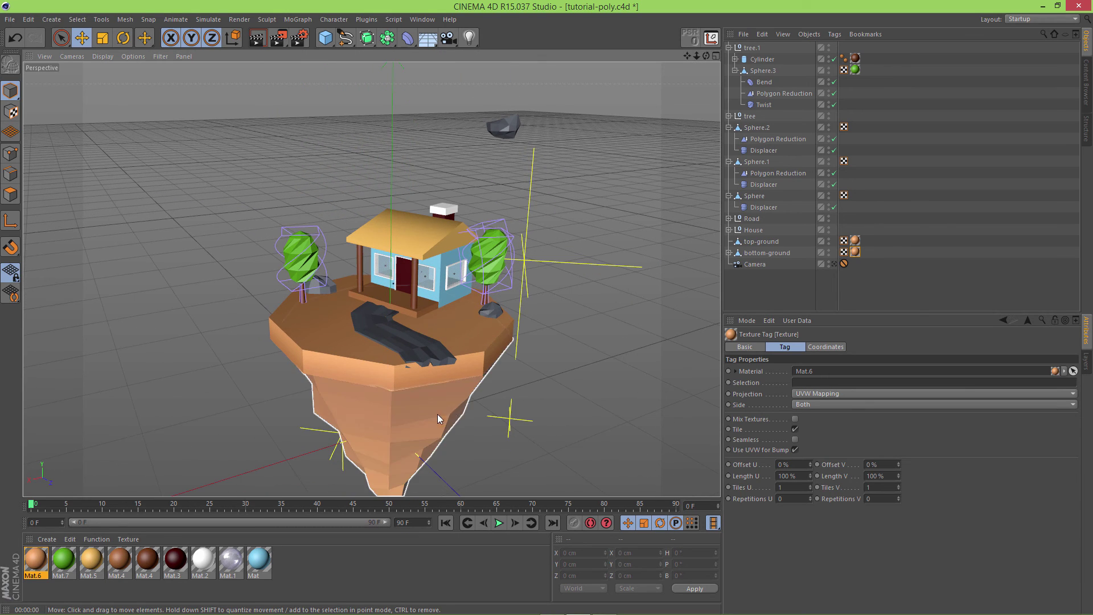
# Create a new material with a mid-grey color of R 122, G 122, B 122.
pyautogui.doubleClick(296, 568)
pyautogui.doubleClick(35, 559)
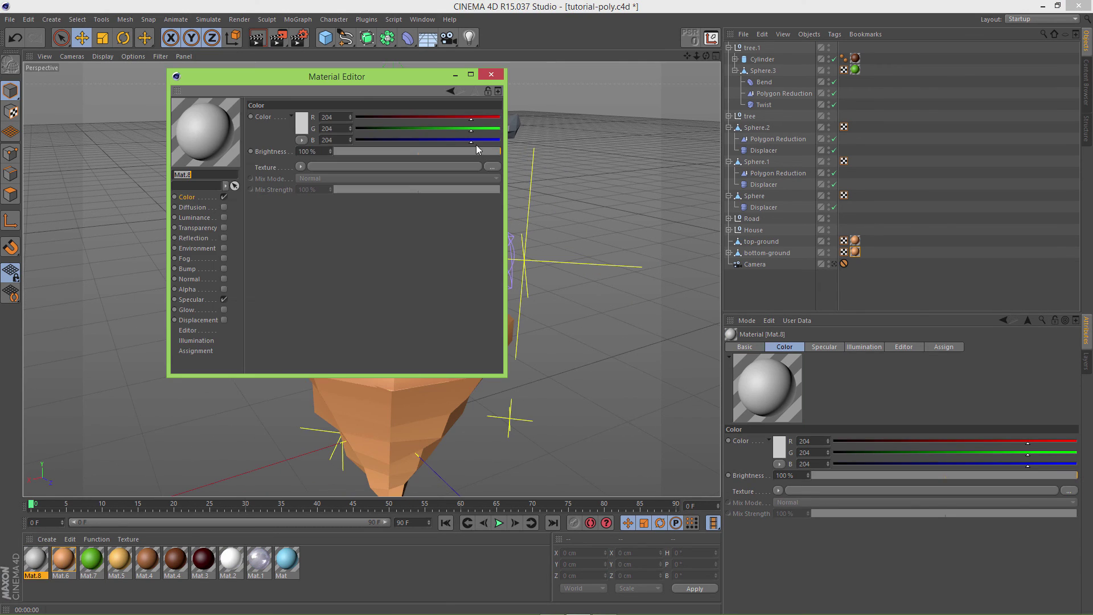
pyautogui.click(302, 123)
pyautogui.click(301, 121)
pyautogui.moveTo(301, 101)
pyautogui.mouseDown()
pyautogui.moveTo(250, 111)
pyautogui.moveTo(236, 128)
pyautogui.moveTo(232, 113)
pyautogui.mouseUp()
pyautogui.click(281, 175)
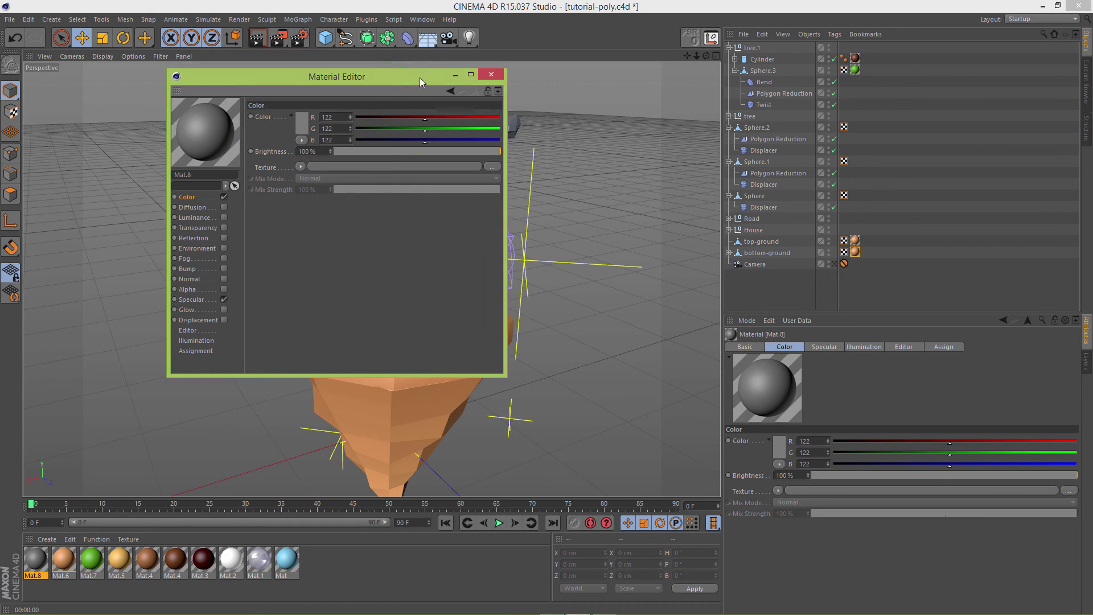
pyautogui.click(491, 74)
# Apply the mid-grey material to the road and to both rocks standing on the island.
pyautogui.moveTo(46, 557); pyautogui.dragTo(408, 336)
pyautogui.moveTo(37, 569); pyautogui.dragTo(490, 310)
pyautogui.moveTo(88, 497); pyautogui.dragTo(327, 288)
# Create a new material with a pale mint color of R 195, G 255, B 241 and apply it to the floating rock above the island.
pyautogui.doubleClick(331, 562)
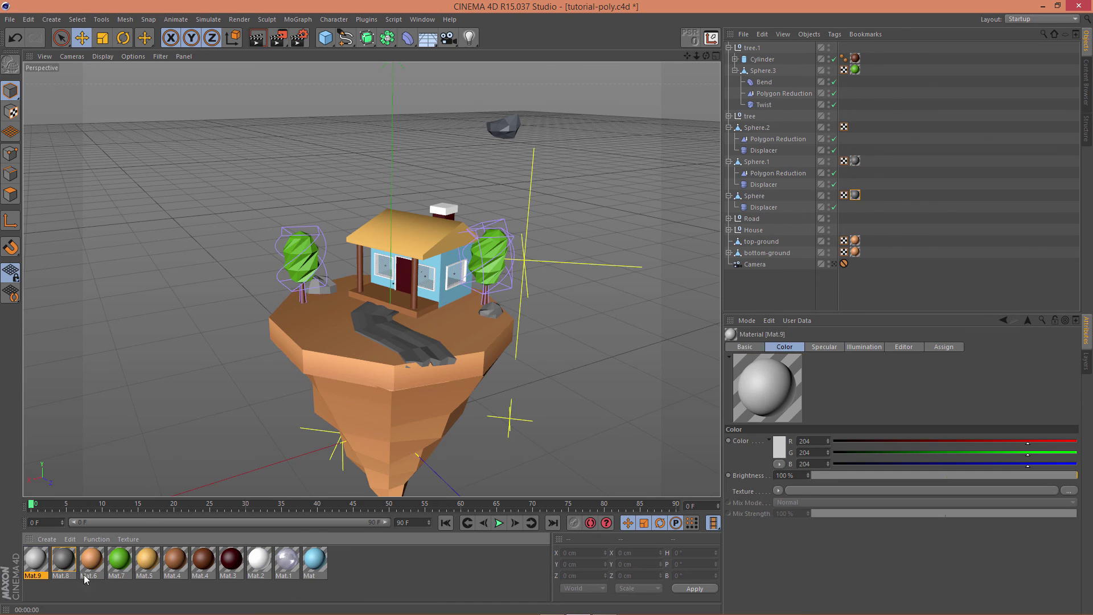
pyautogui.doubleClick(34, 558)
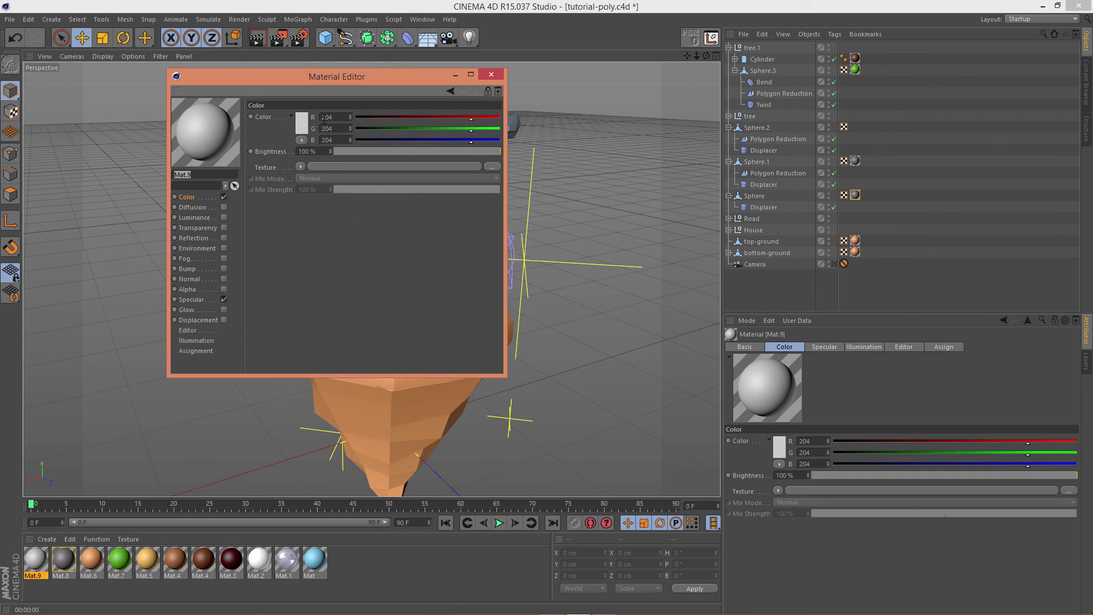
pyautogui.click(302, 126)
pyautogui.click(302, 127)
pyautogui.moveTo(295, 83); pyautogui.dragTo(255, 86)
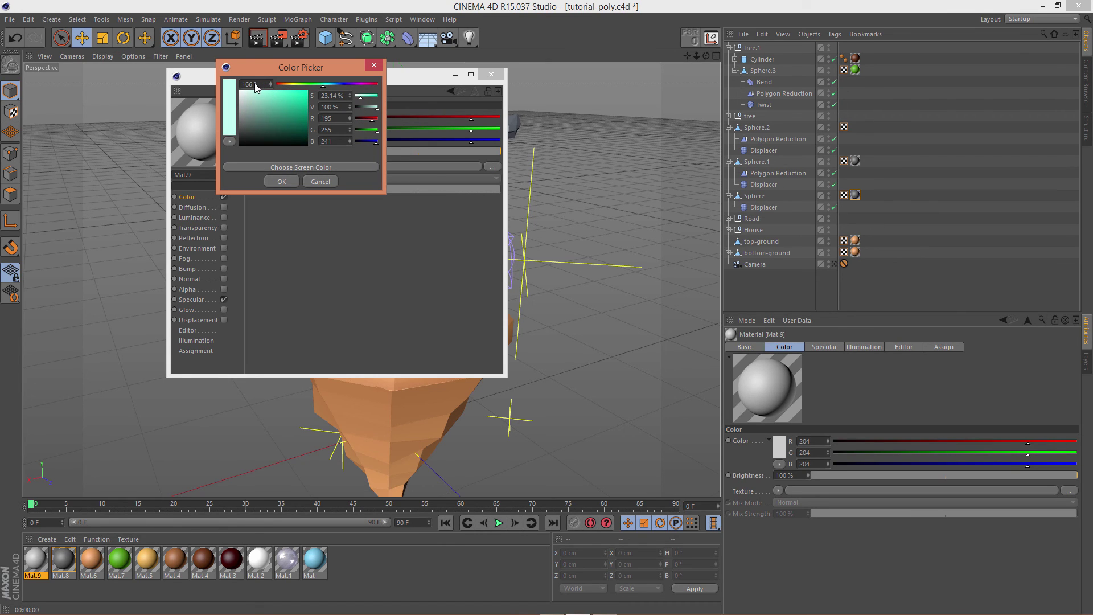
pyautogui.click(285, 183)
pyautogui.click(491, 74)
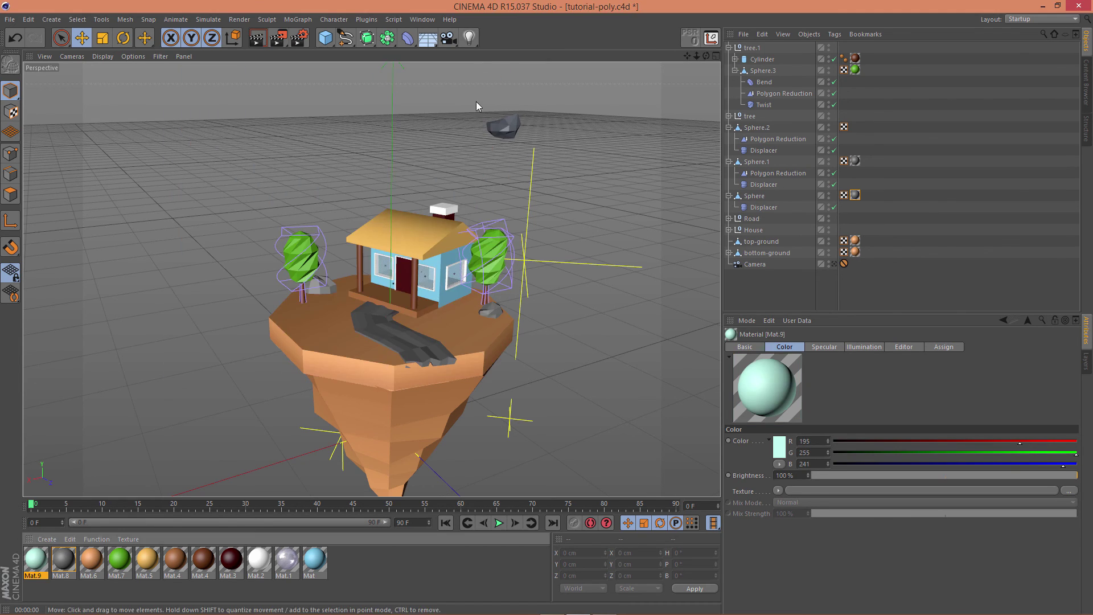
pyautogui.moveTo(152, 463); pyautogui.dragTo(500, 126)
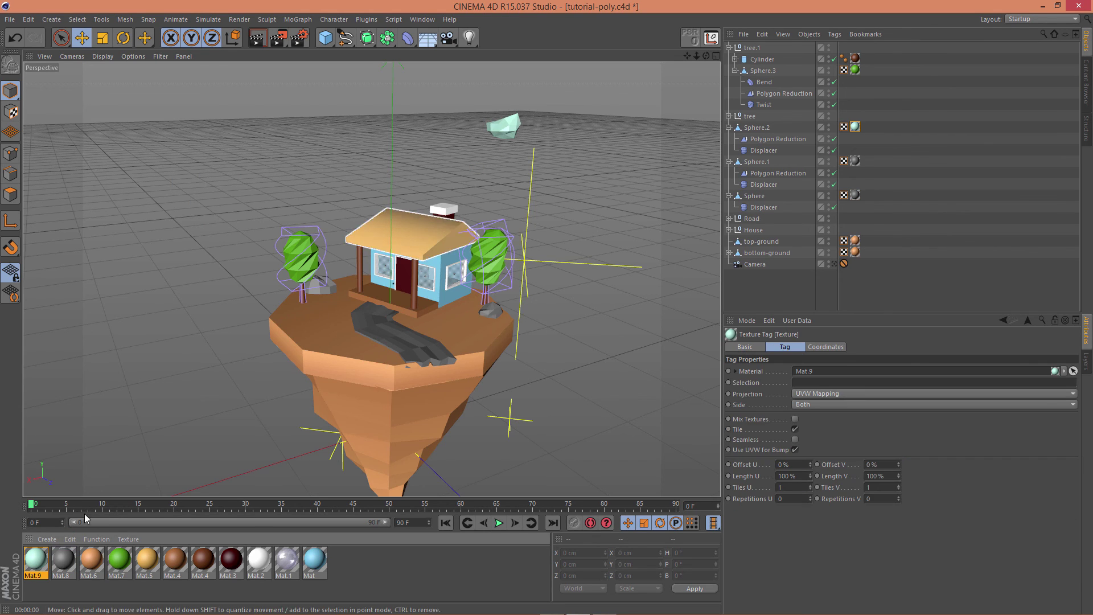
# Enable luminance on the pale mint material at 45% brightness with a light blue color of R 202, G 235, B 255.
pyautogui.doubleClick(36, 558)
pyautogui.click(190, 218)
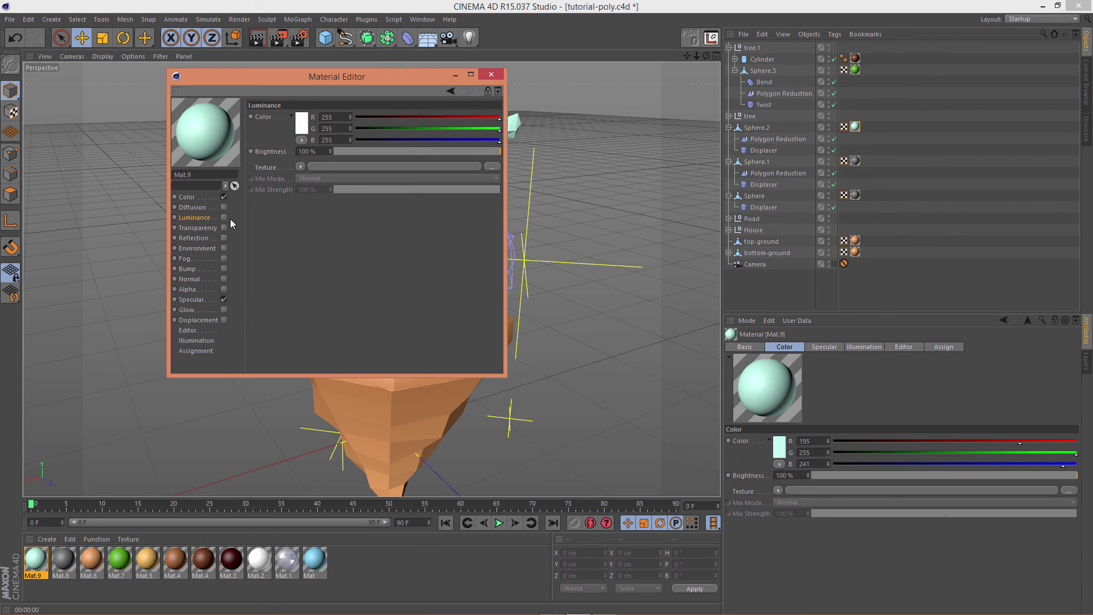
pyautogui.click(223, 217)
pyautogui.moveTo(432, 151); pyautogui.dragTo(357, 142)
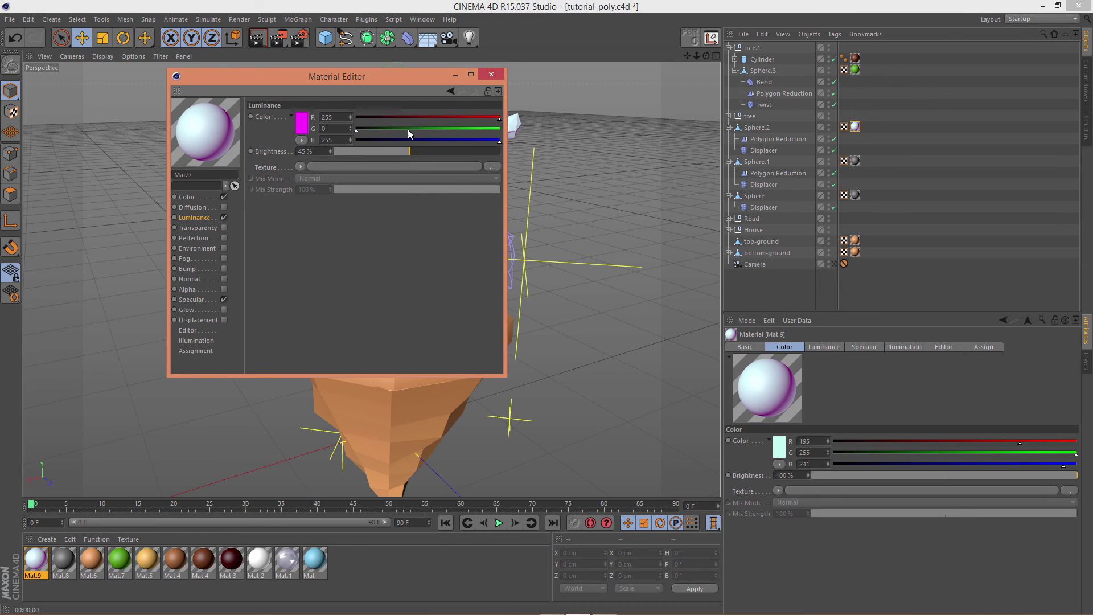
pyautogui.moveTo(444, 118); pyautogui.dragTo(275, 85)
pyautogui.click(304, 122)
pyautogui.moveTo(342, 79); pyautogui.dragTo(257, 81)
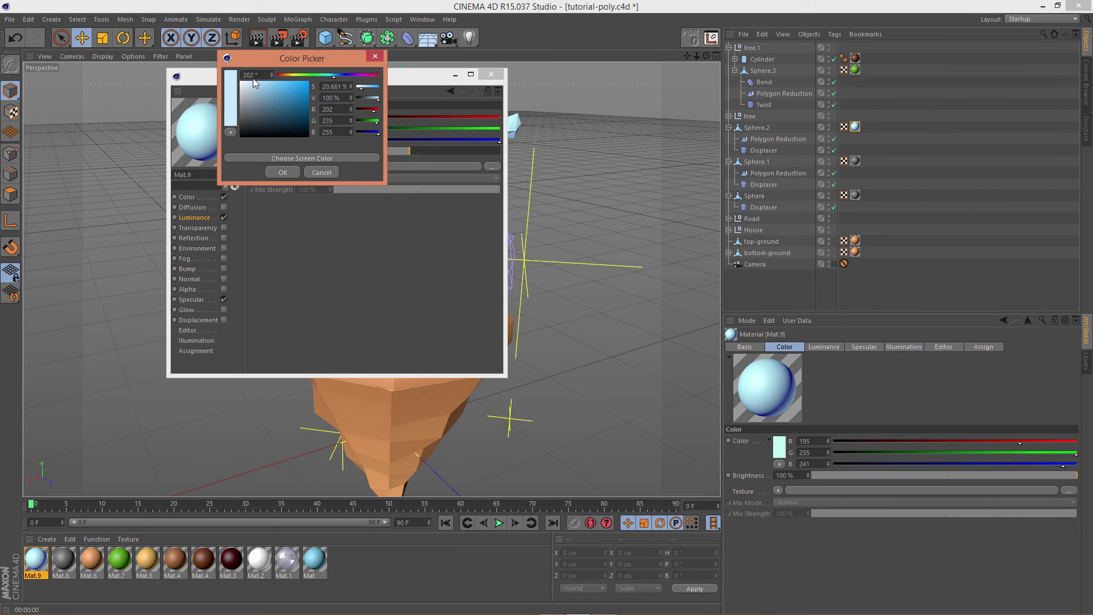
pyautogui.click(283, 172)
pyautogui.click(490, 74)
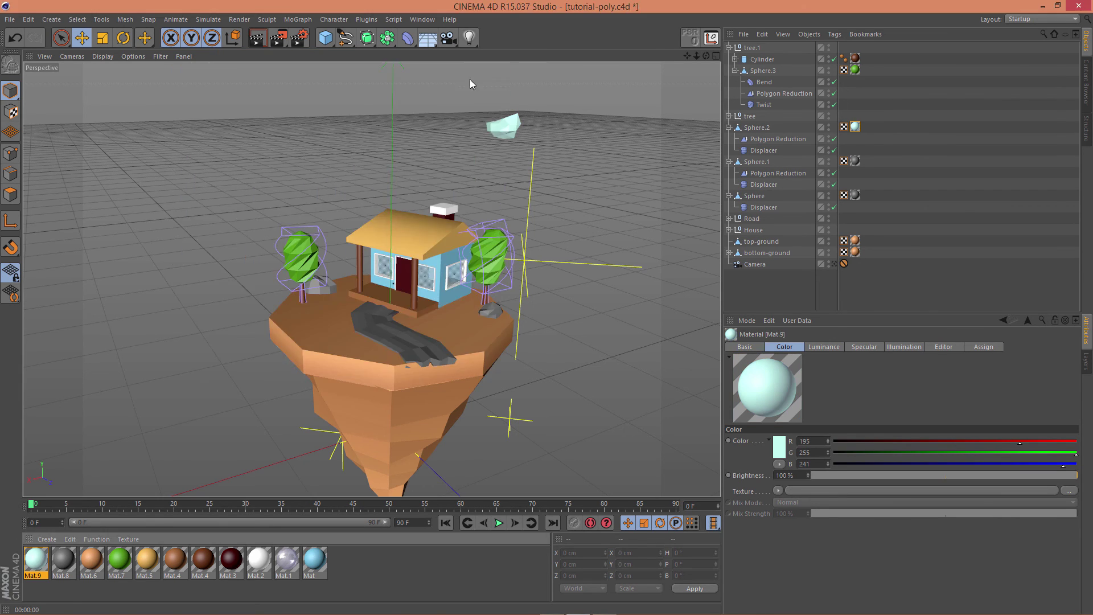
# Render the current view, switch to the scene camera, and render that view for comparison.
pyautogui.click(250, 44)
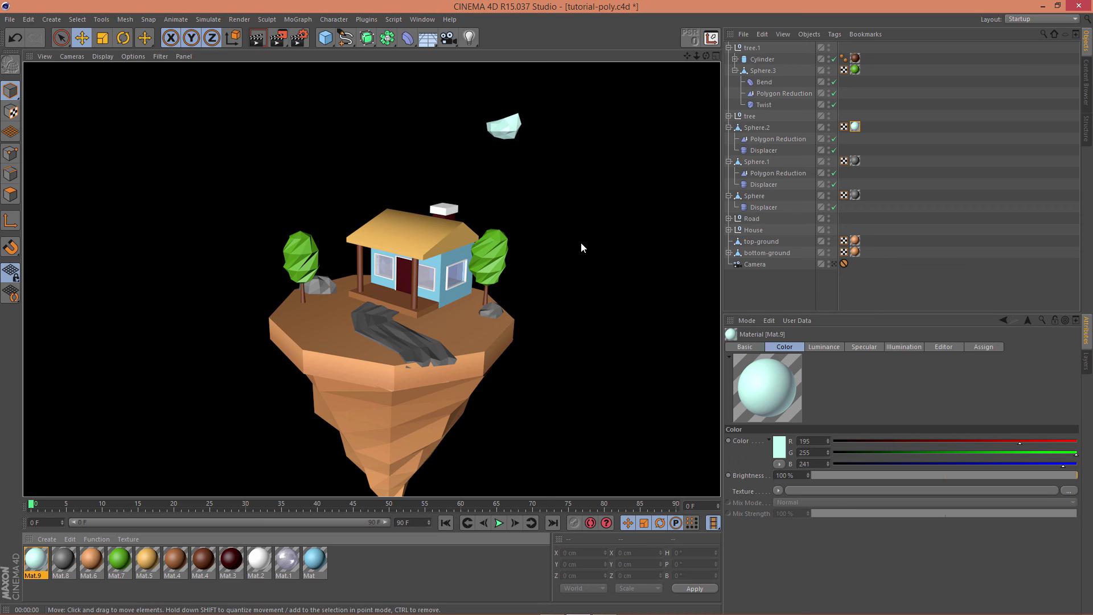
pyautogui.click(834, 264)
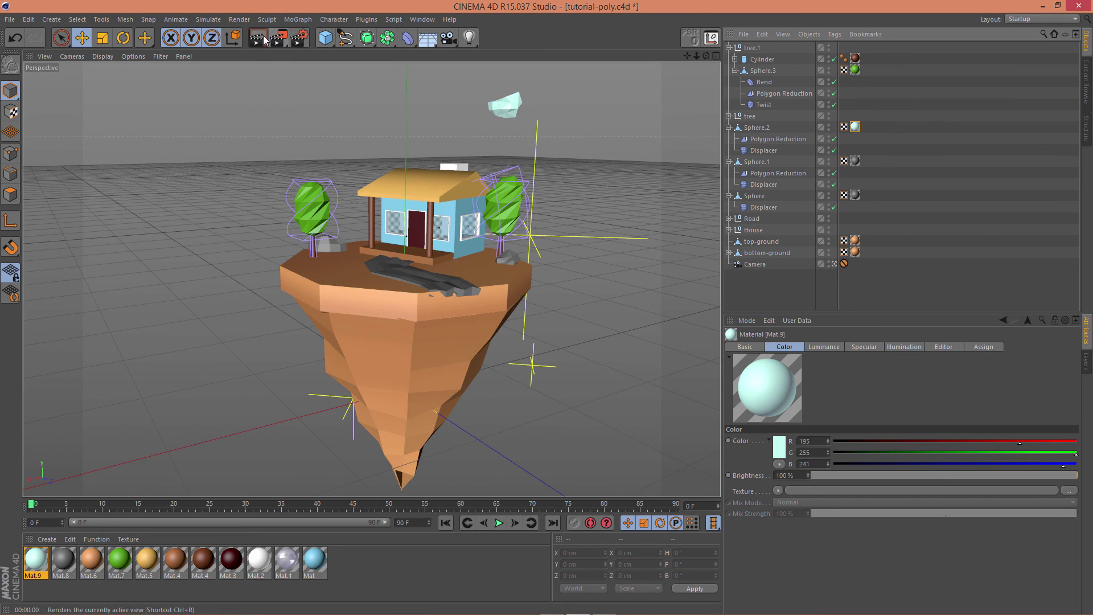
pyautogui.click(278, 45)
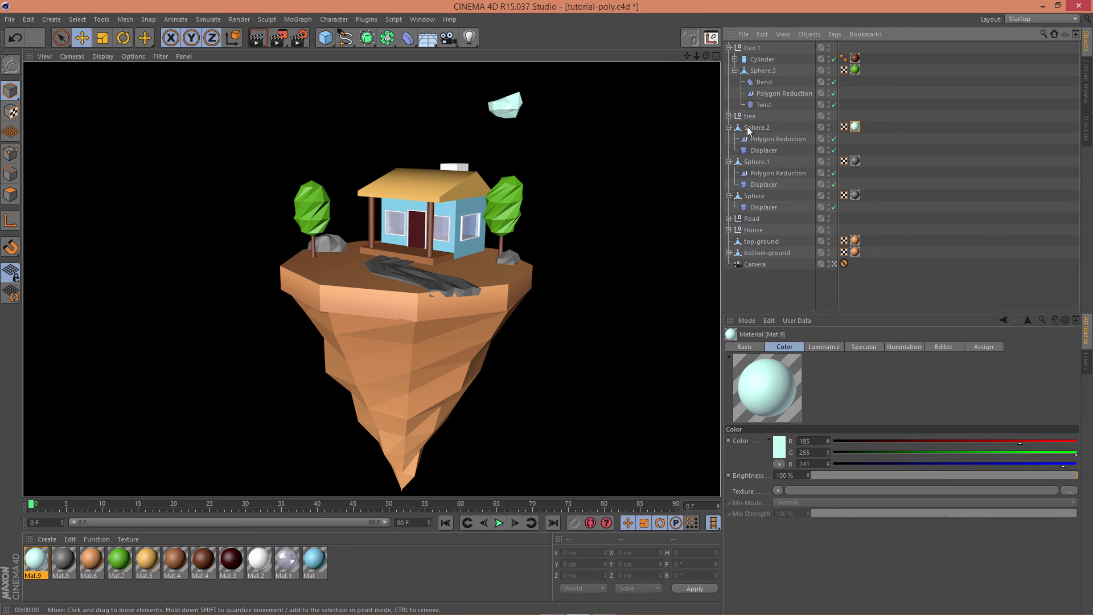
# Collapse the tree.1, Sphere.2, Sphere.1 and Sphere hierarchies in the object list.
pyautogui.click(728, 47)
pyautogui.click(729, 70)
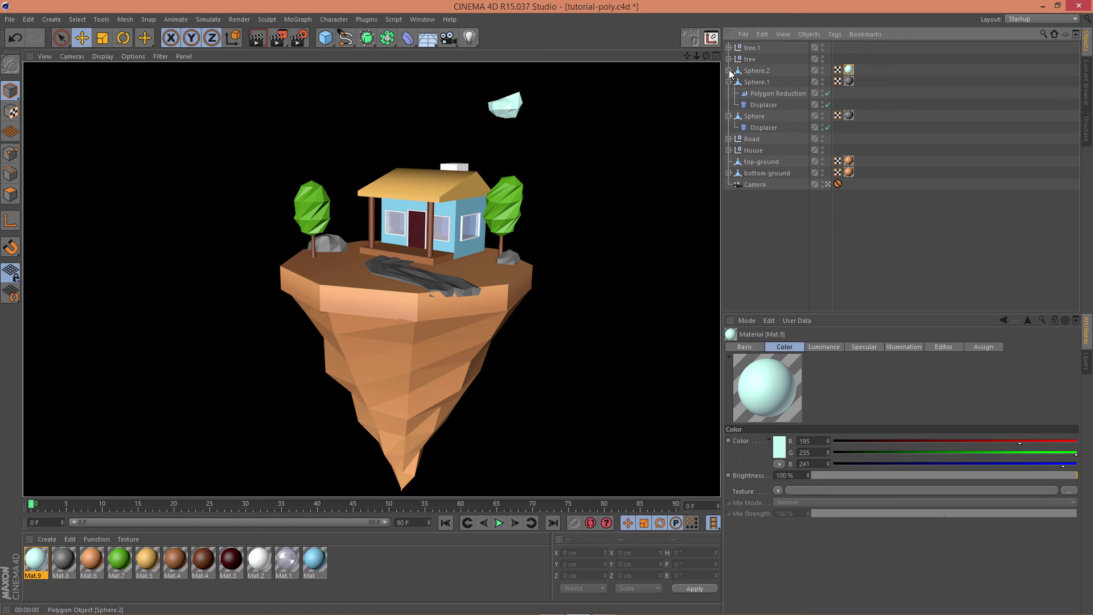
pyautogui.click(729, 81)
pyautogui.click(729, 93)
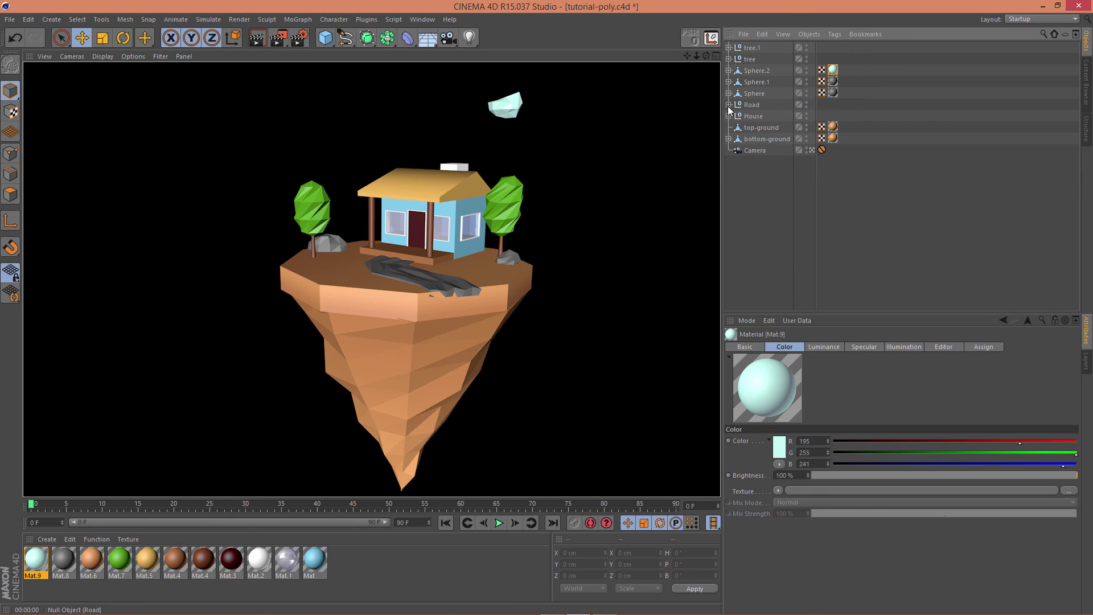
# Add an omni light, leave the scene camera, and place the light above the island at about X 87, Y 298, Z 11 cm.
pyautogui.click(468, 38)
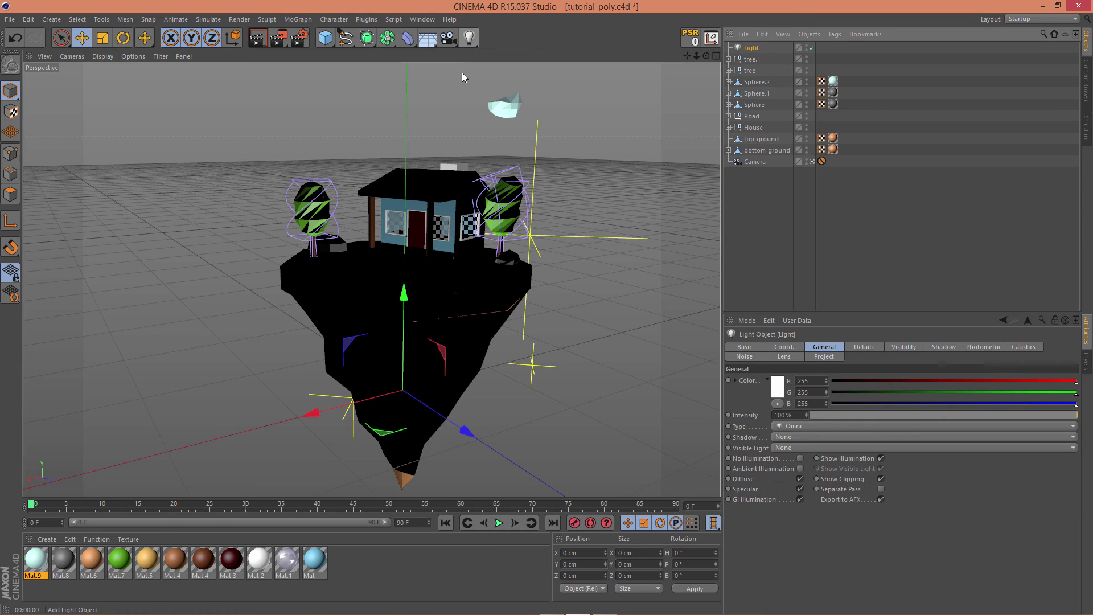
pyautogui.moveTo(401, 294); pyautogui.dragTo(546, 308)
pyautogui.moveTo(315, 94)
pyautogui.mouseDown()
pyautogui.moveTo(329, 95)
pyautogui.moveTo(293, 94)
pyautogui.mouseUp()
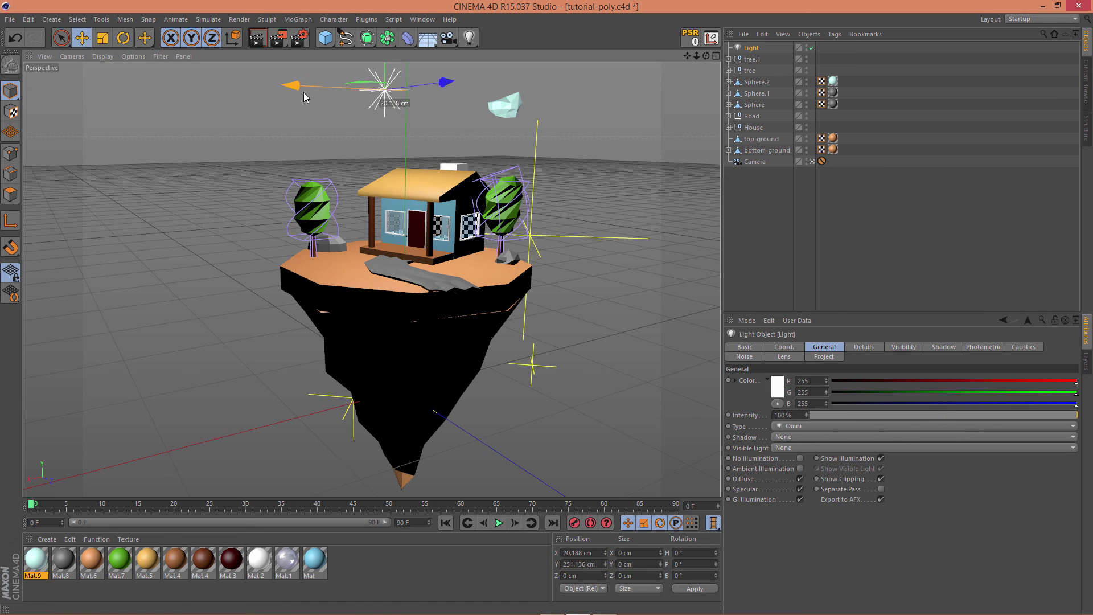
pyautogui.moveTo(447, 80); pyautogui.dragTo(452, 107)
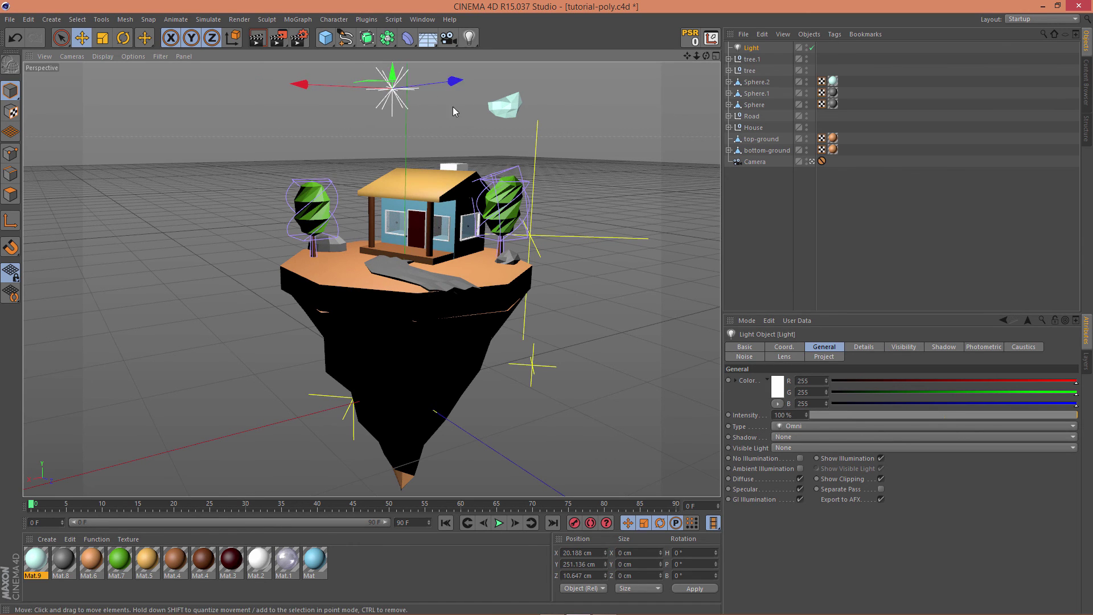
pyautogui.click(811, 162)
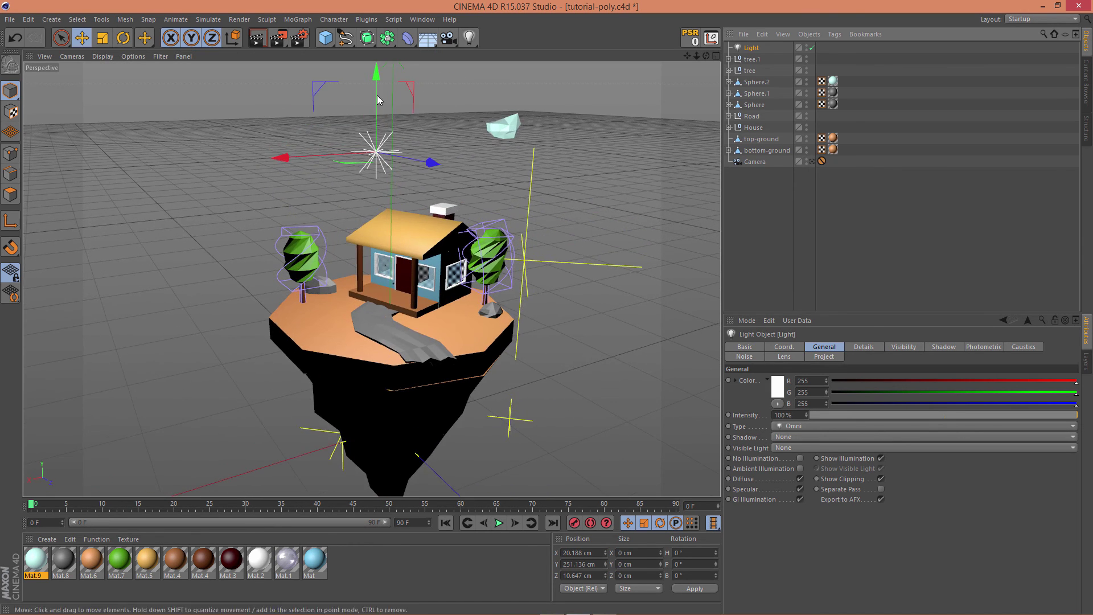
pyautogui.moveTo(377, 95)
pyautogui.mouseDown()
pyautogui.moveTo(377, 56)
pyautogui.moveTo(381, 90)
pyautogui.moveTo(376, 82)
pyautogui.mouseUp()
pyautogui.moveTo(302, 88); pyautogui.dragTo(206, 106)
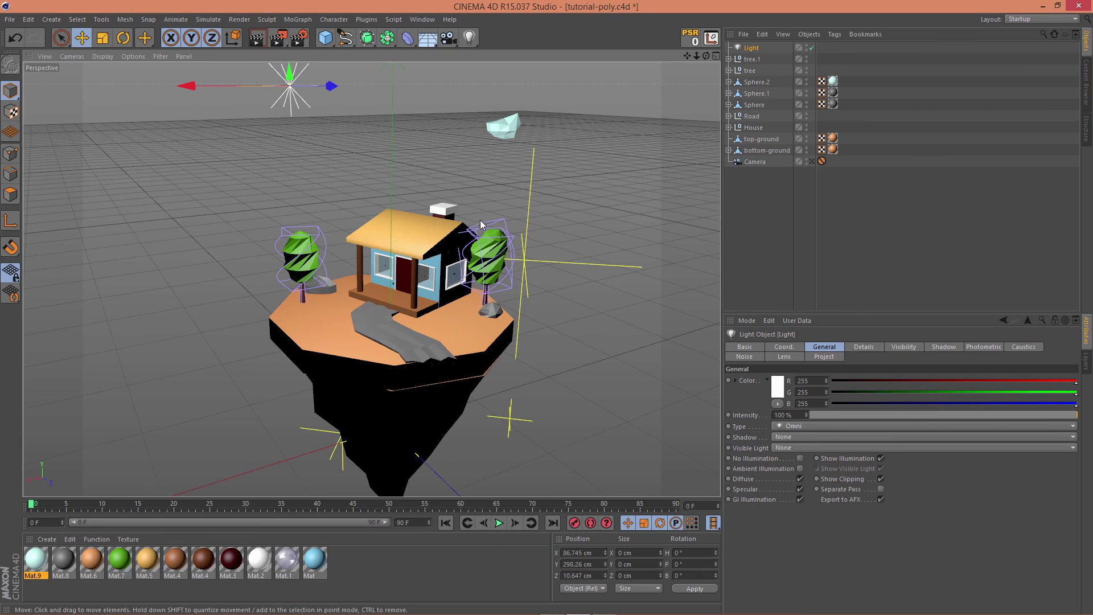
# Set the light's shadow to Shadow Maps (Soft) and render the view to check it.
pyautogui.click(797, 436)
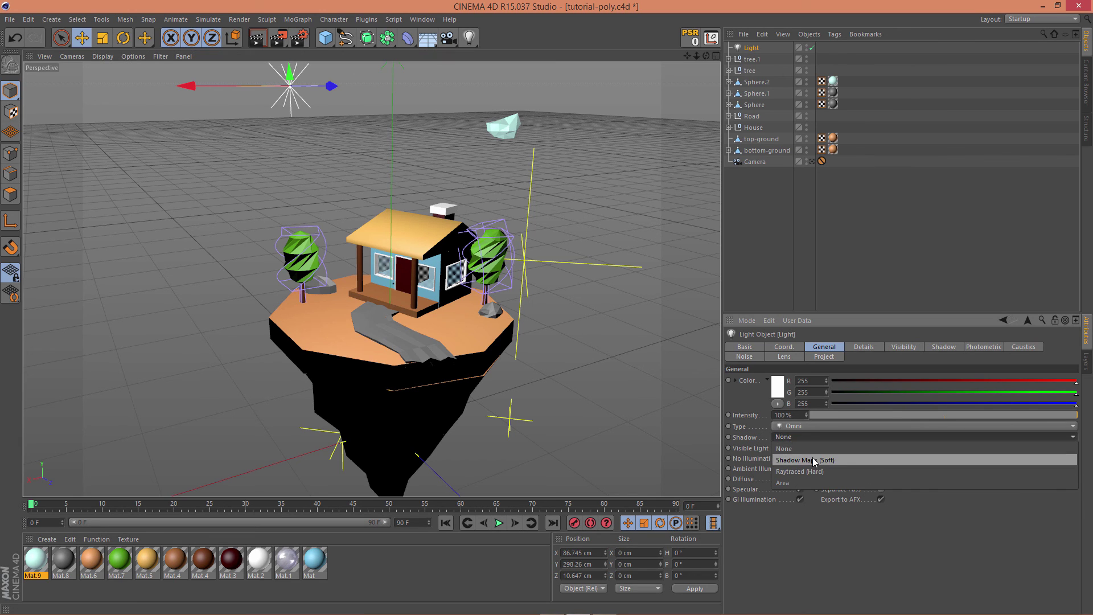
pyautogui.click(802, 459)
pyautogui.click(259, 39)
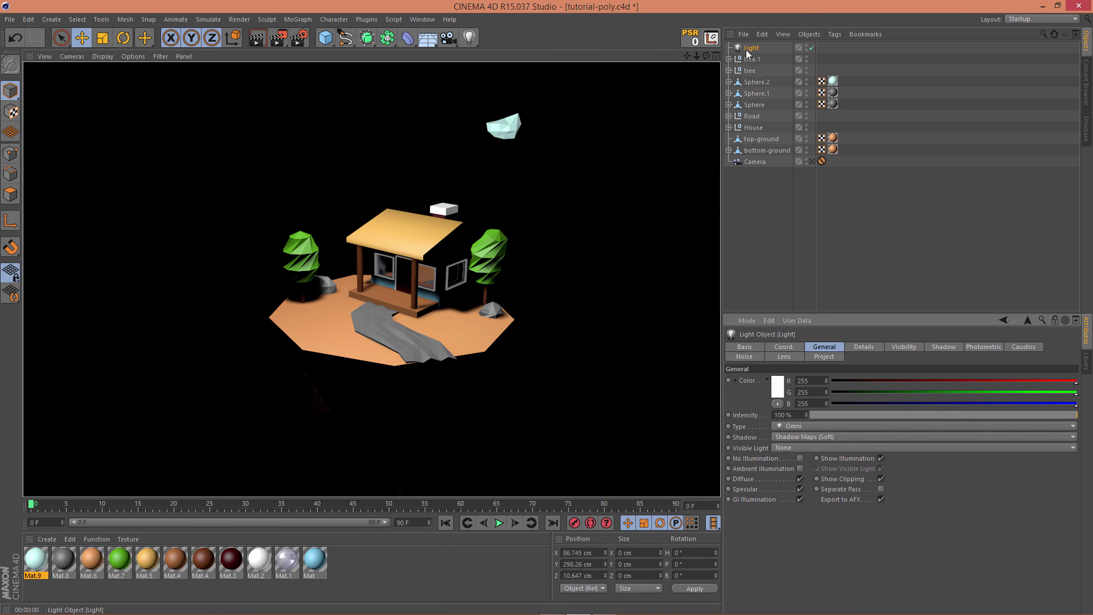
# Duplicate the light and move the copy low in front of the island, to about X 195, Y 14, Z 179 cm.
pyautogui.keyDown('ctrl'); pyautogui.moveTo(747, 50); pyautogui.dragTo(749, 54); pyautogui.keyUp('ctrl')
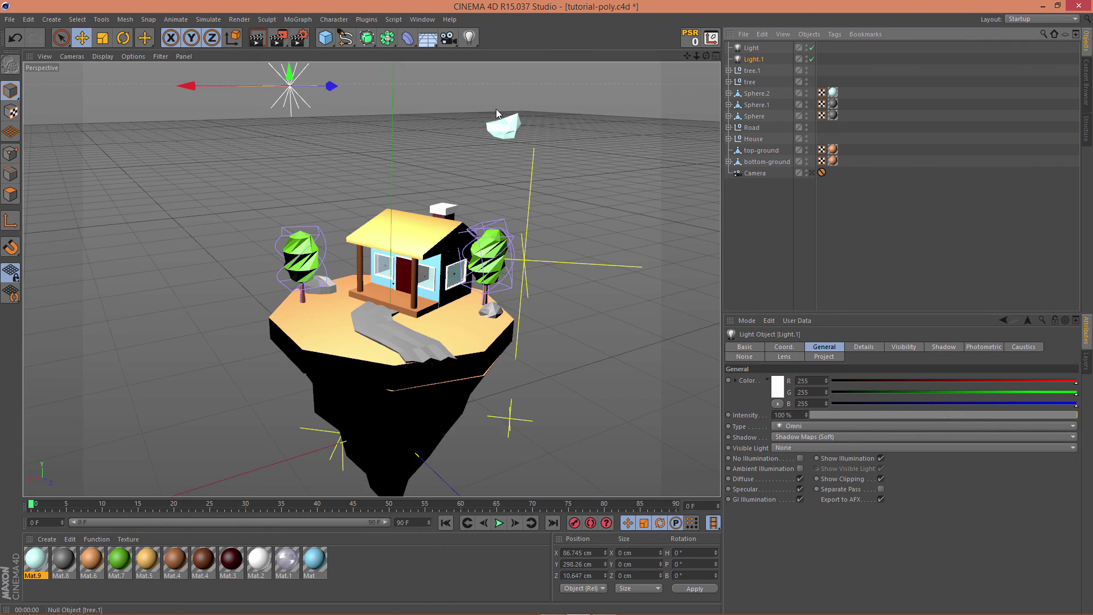
pyautogui.moveTo(288, 74); pyautogui.dragTo(362, 435)
pyautogui.moveTo(227, 473); pyautogui.dragTo(89, 482)
pyautogui.scroll(-2, 309, 384)
pyautogui.keyDown('alt'); pyautogui.moveTo(513, 375); pyautogui.dragTo(562, 237, button='middle'); pyautogui.keyUp('alt')
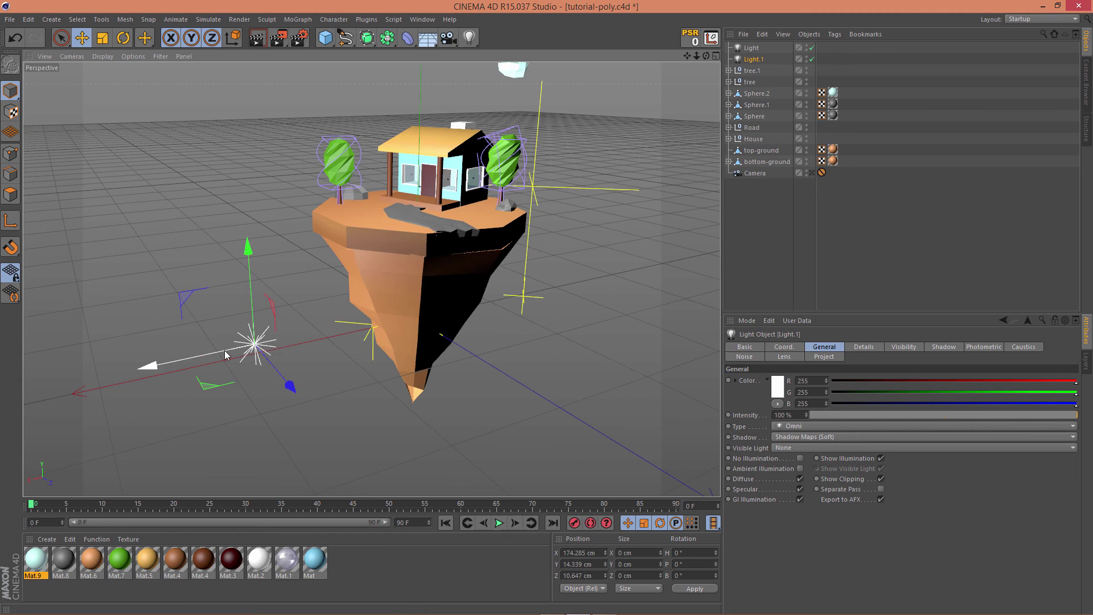
pyautogui.moveTo(212, 354); pyautogui.dragTo(555, 267)
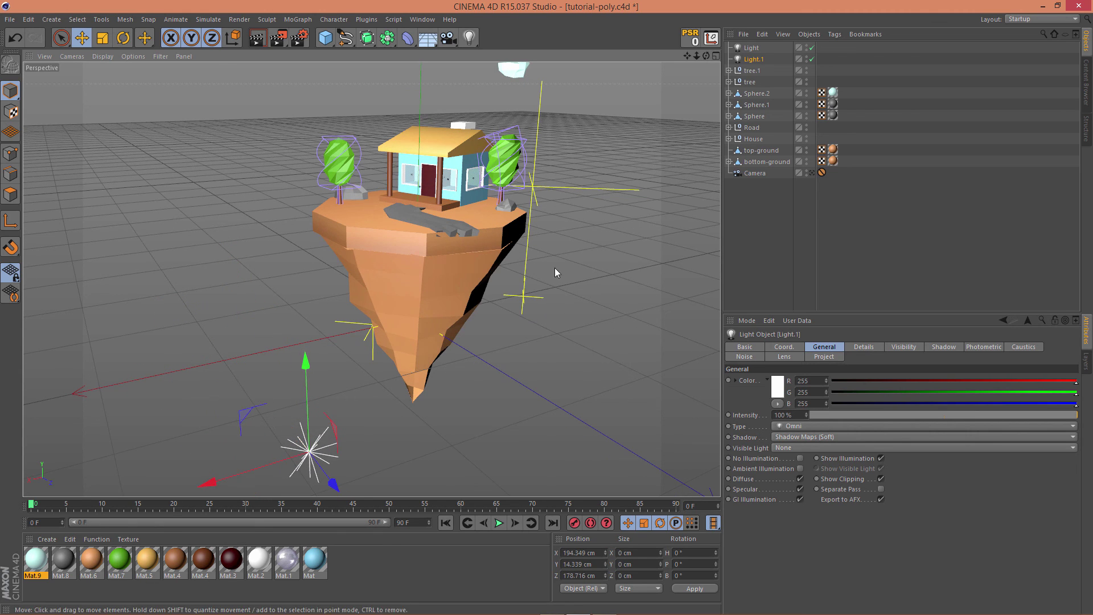
# Set the shadow of the duplicated lower light to None and render the view.
pyautogui.click(810, 436)
pyautogui.click(810, 427)
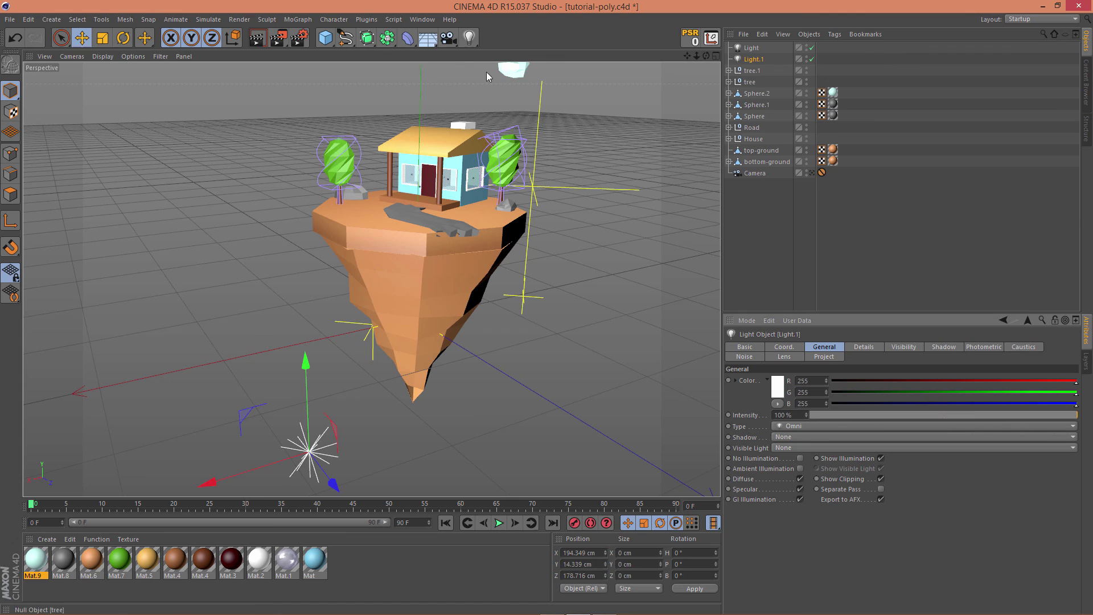
pyautogui.click(257, 38)
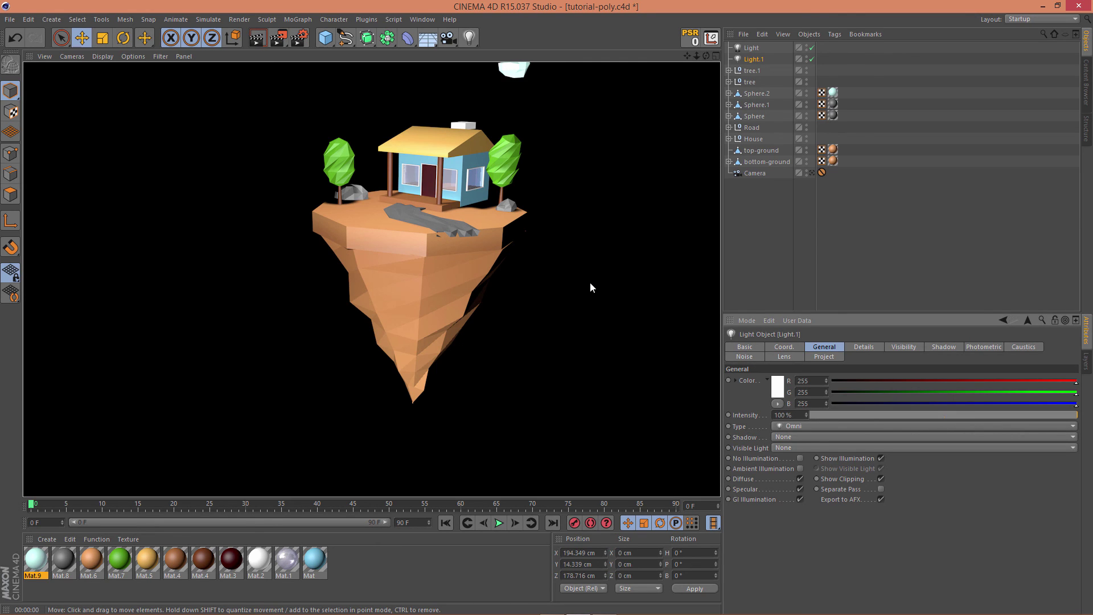
# Center the soft-shadow light on top-ground by nesting it there at zero position, and return it to the top level of the object list.
pyautogui.click(755, 49)
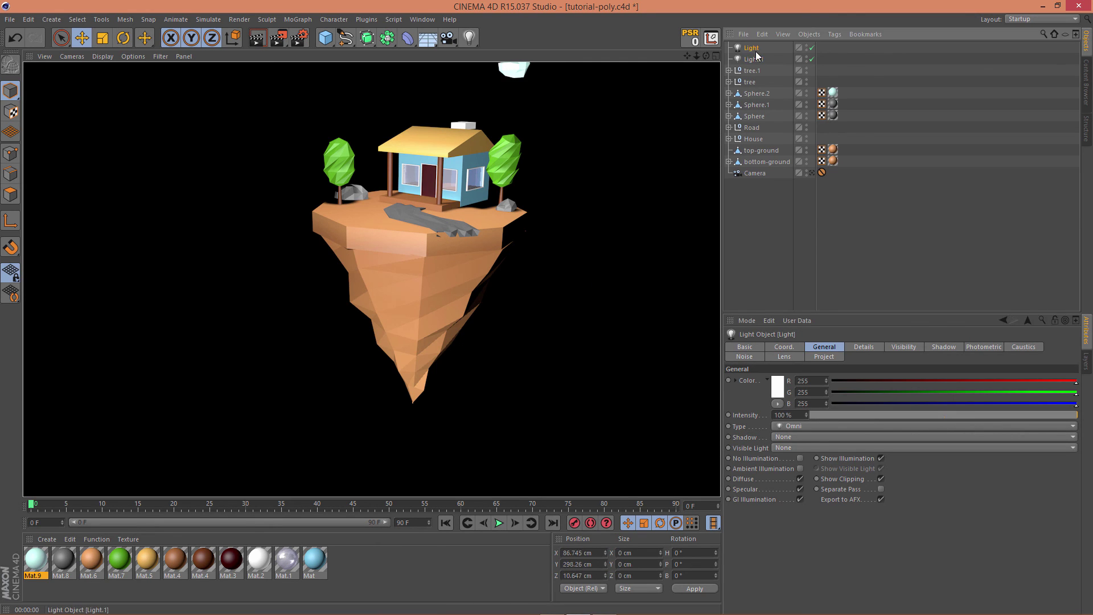
pyautogui.keyDown('alt'); pyautogui.moveTo(645, 182); pyautogui.dragTo(618, 152, button='right'); pyautogui.keyUp('alt')
pyautogui.keyDown('alt'); pyautogui.moveTo(618, 151); pyautogui.dragTo(551, 330, button='middle'); pyautogui.keyUp('alt')
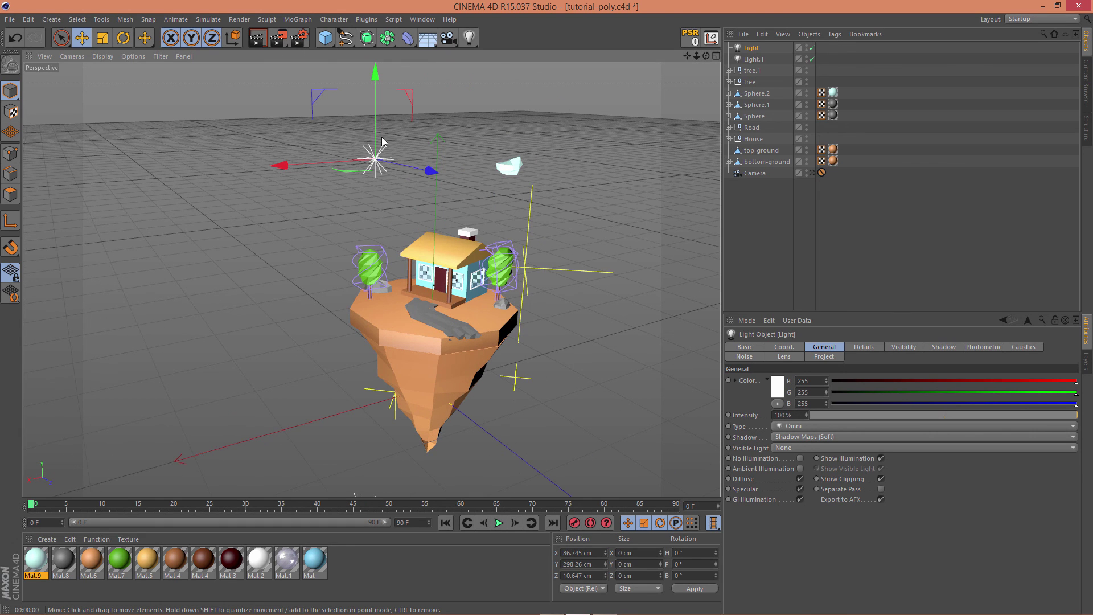
pyautogui.moveTo(434, 176); pyautogui.dragTo(578, 255)
pyautogui.moveTo(523, 380); pyautogui.dragTo(468, 310)
pyautogui.moveTo(747, 47); pyautogui.dragTo(761, 141)
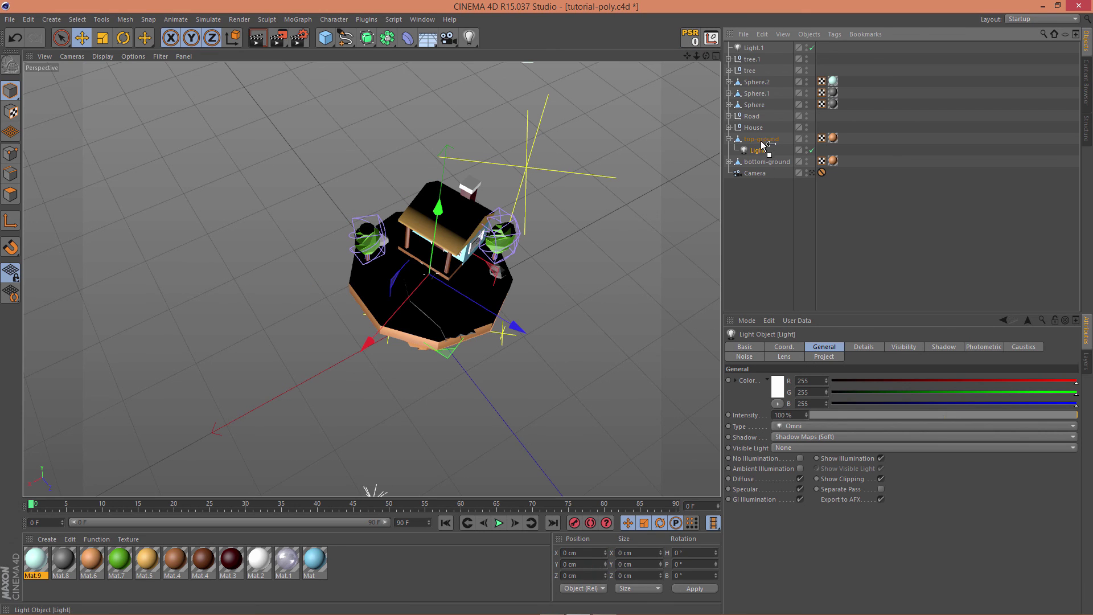
pyautogui.moveTo(755, 53); pyautogui.dragTo(754, 54)
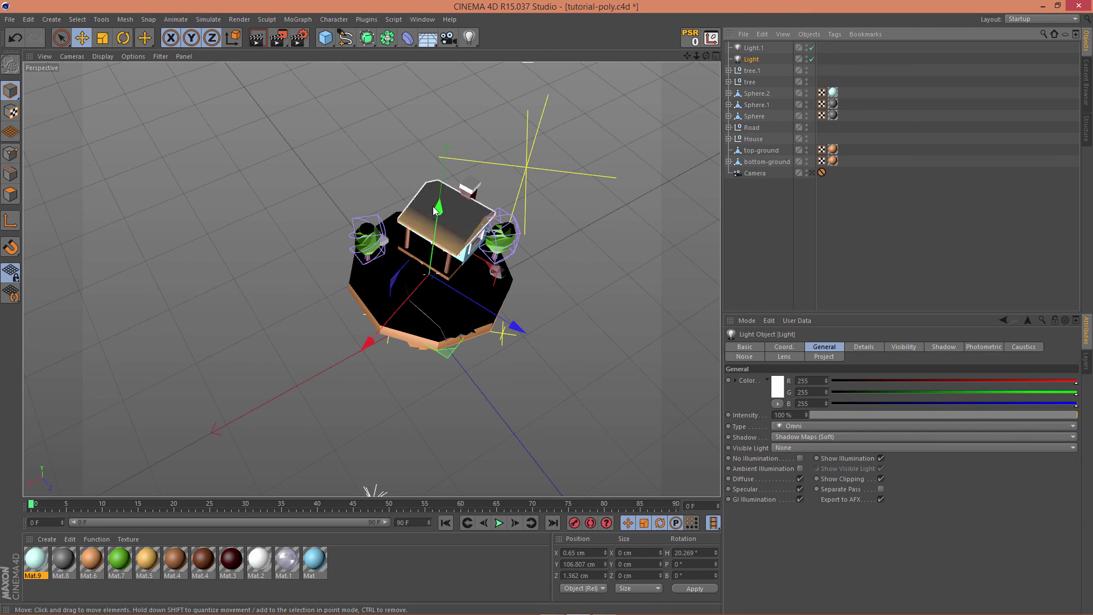
# Raise the soft-shadow light above the house to about X 48, Y 369, Z 19 cm and render the view.
pyautogui.click(256, 37)
pyautogui.keyDown('alt'); pyautogui.moveTo(586, 232); pyautogui.dragTo(592, 171); pyautogui.keyUp('alt')
pyautogui.moveTo(387, 88); pyautogui.dragTo(352, 93)
pyautogui.click(257, 38)
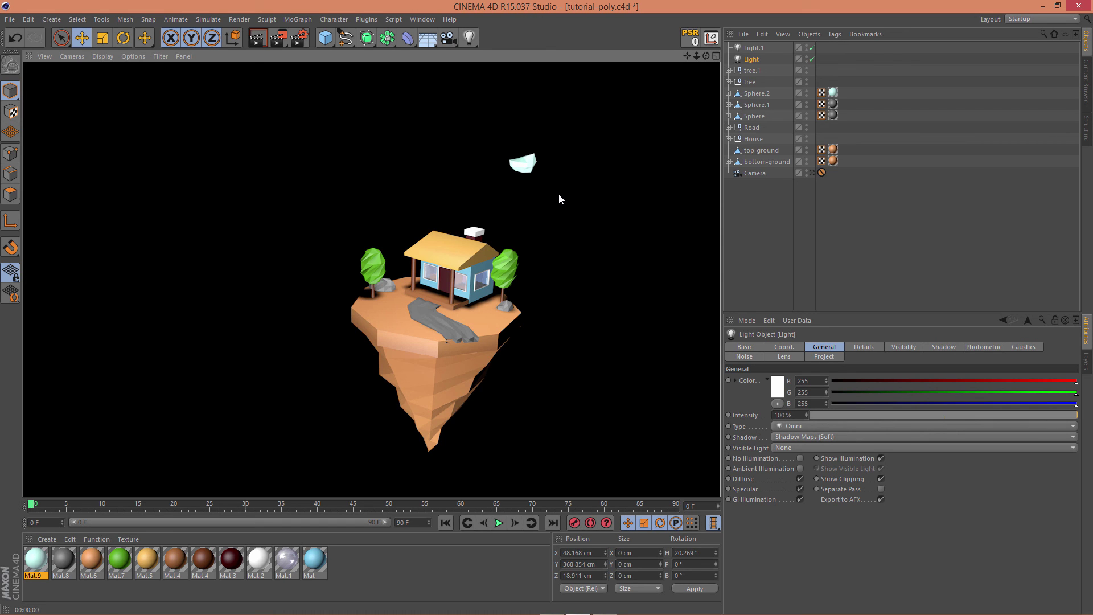
# Shift the soft-shadow light to about X 7, Z -139 cm and render the island from a higher angle.
pyautogui.scroll(-1, 583, 189)
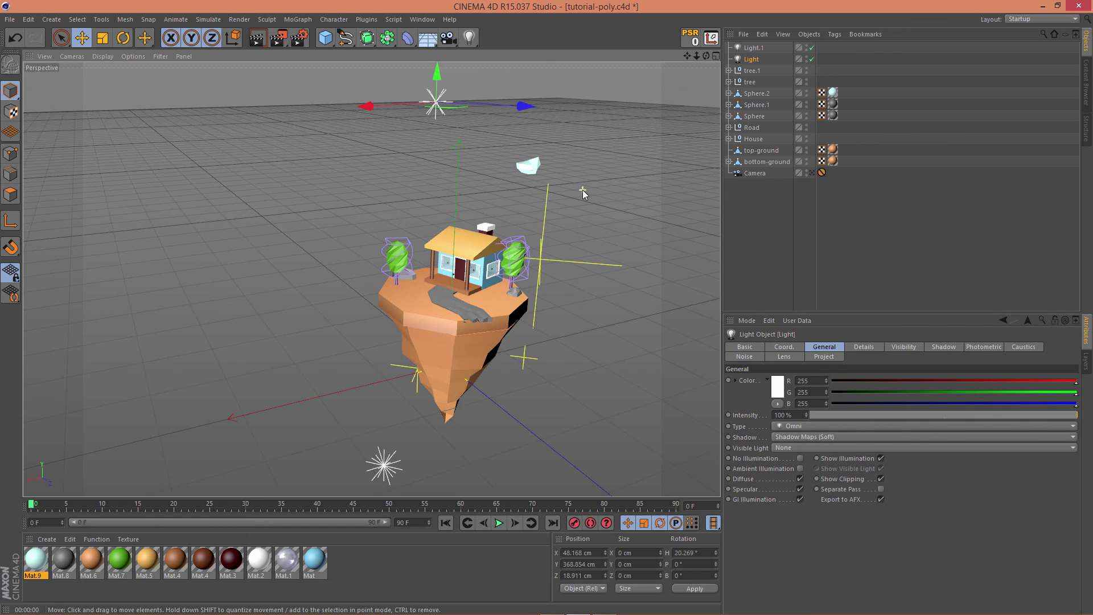
pyautogui.keyDown('alt'); pyautogui.moveTo(609, 161); pyautogui.dragTo(619, 199); pyautogui.keyUp('alt')
pyautogui.moveTo(421, 128); pyautogui.dragTo(494, 105)
pyautogui.hotkey('ctrl', 'r')
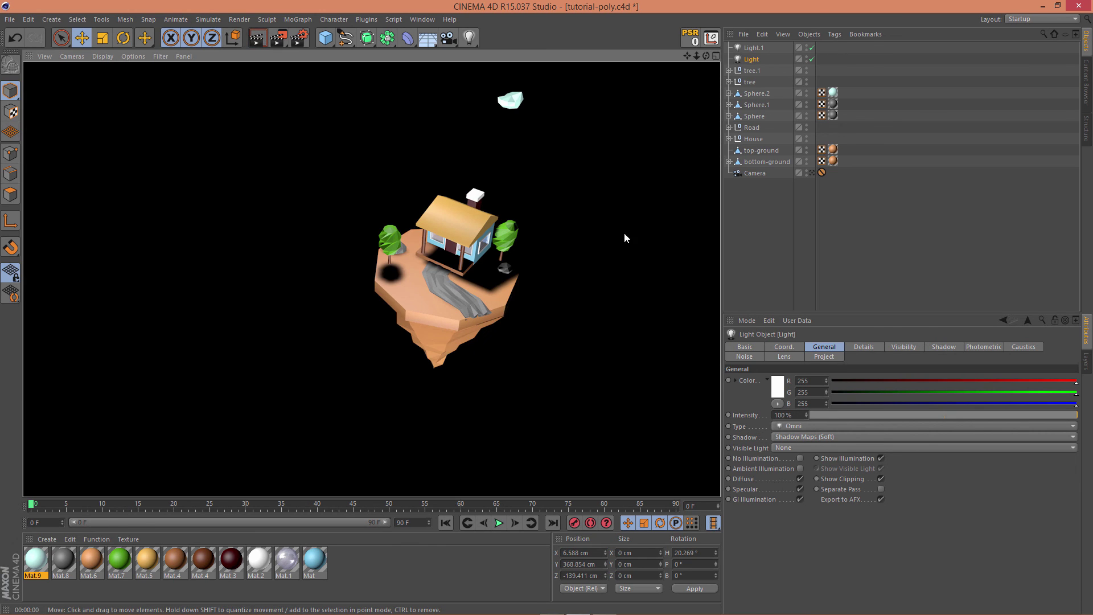
# Move the soft-shadow light along its Z axis to about X -9, Z -96 cm and render again.
pyautogui.click(576, 215)
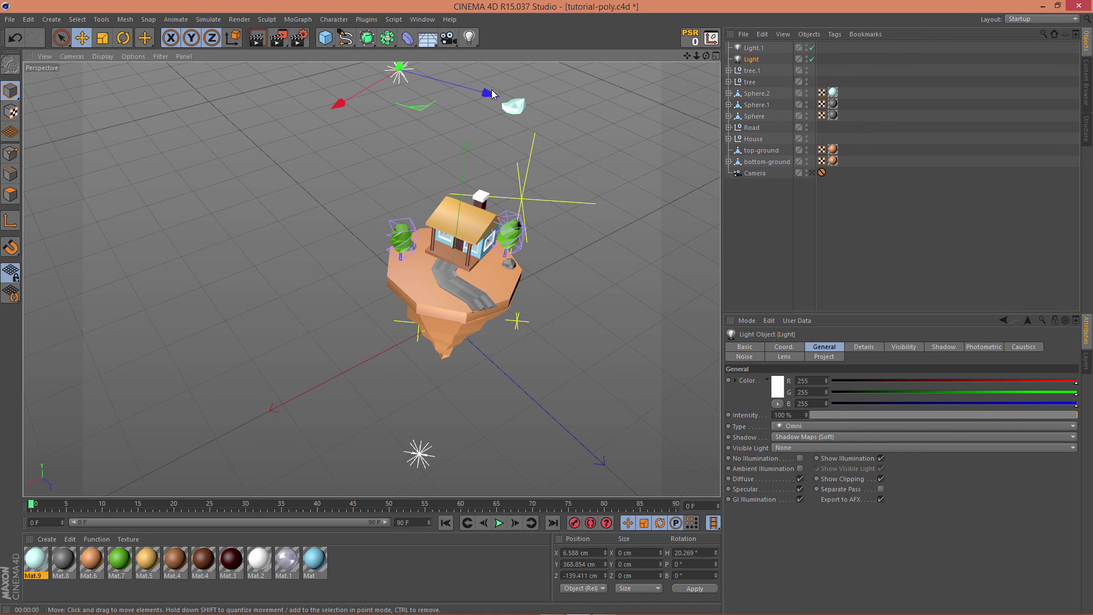
pyautogui.moveTo(491, 93); pyautogui.dragTo(515, 103)
pyautogui.click(256, 37)
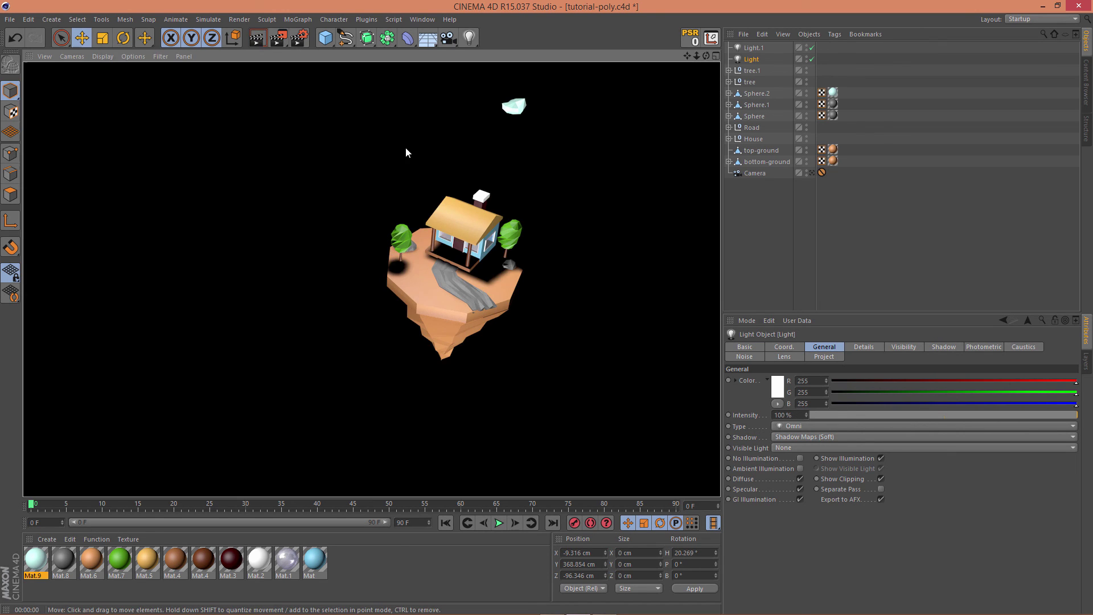
# Shift the soft-shadow light to about X 40, Z -62 cm and render the view.
pyautogui.click(455, 90)
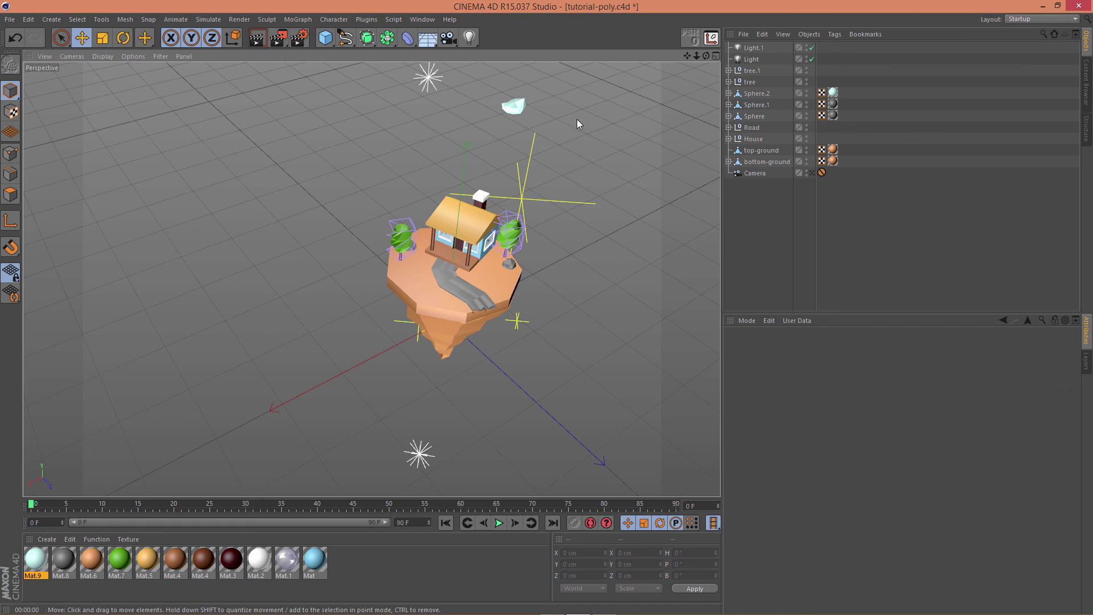
pyautogui.keyDown('alt'); pyautogui.moveTo(576, 119); pyautogui.dragTo(565, 159, button='middle'); pyautogui.keyUp('alt')
pyautogui.click(415, 122)
pyautogui.moveTo(381, 152); pyautogui.dragTo(361, 150)
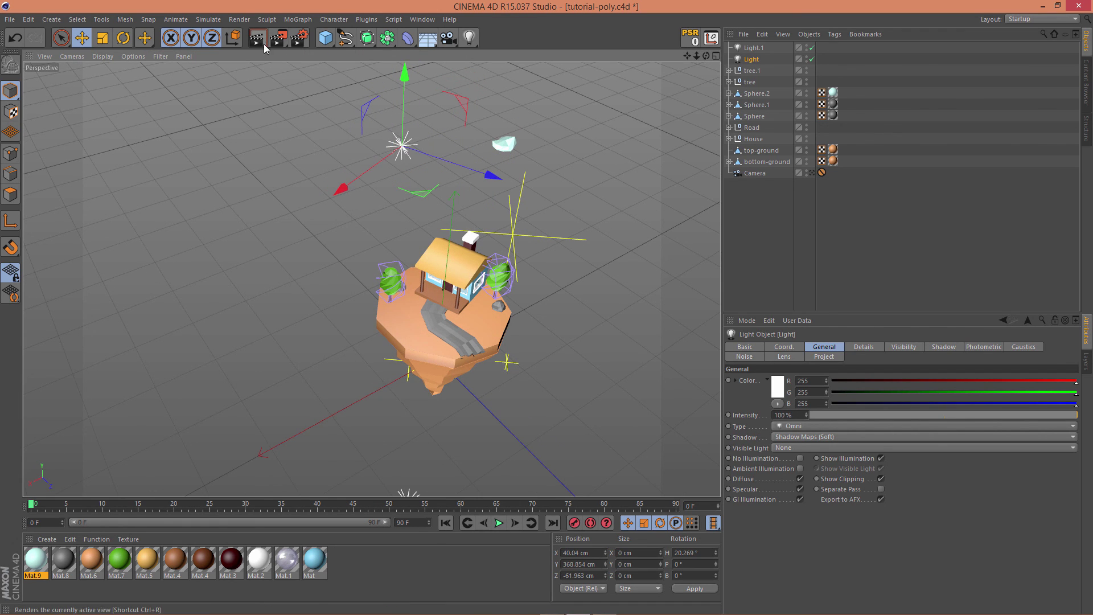
pyautogui.click(257, 39)
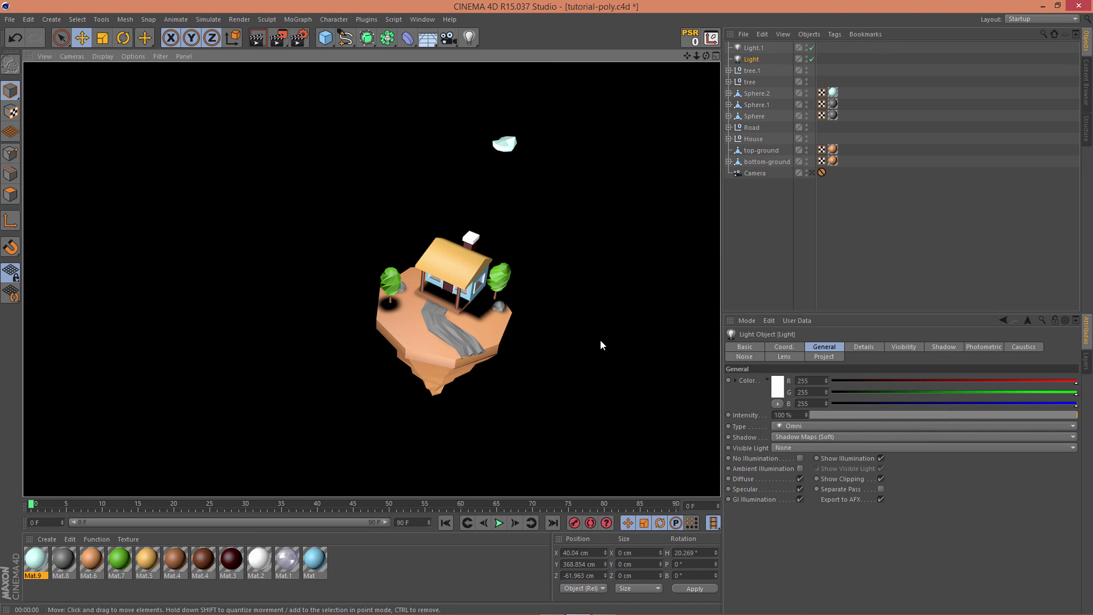
# Add a Plane object and set its width segments and height segments to 100.
pyautogui.keyDown('alt'); pyautogui.moveTo(587, 266); pyautogui.dragTo(559, 194); pyautogui.keyUp('alt')
pyautogui.click(325, 38)
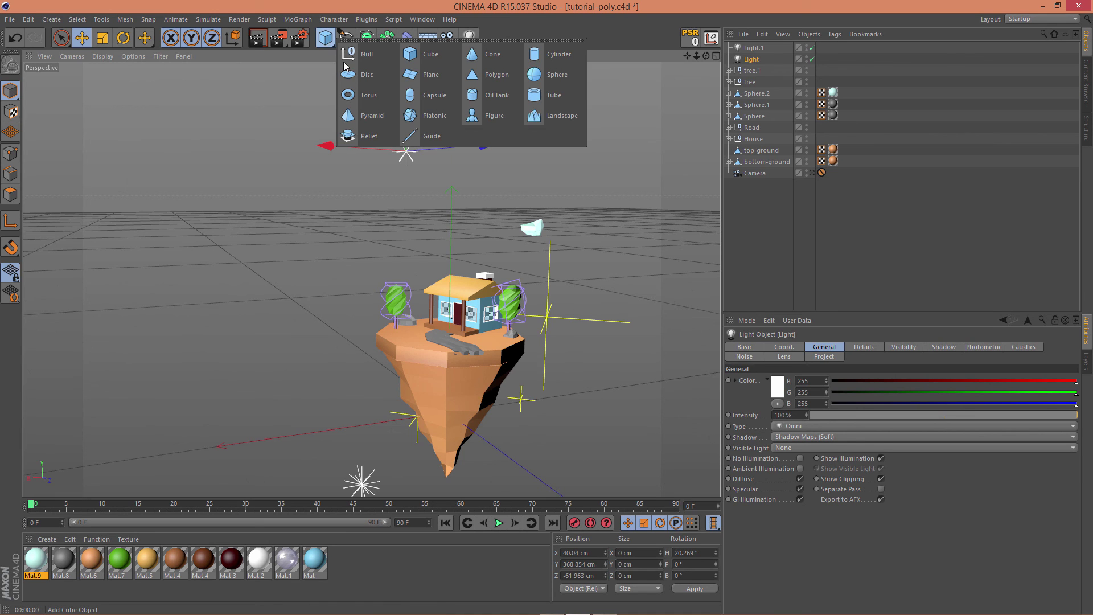
pyautogui.click(420, 78)
pyautogui.keyDown('alt'); pyautogui.moveTo(590, 262); pyautogui.dragTo(676, 367); pyautogui.keyUp('alt')
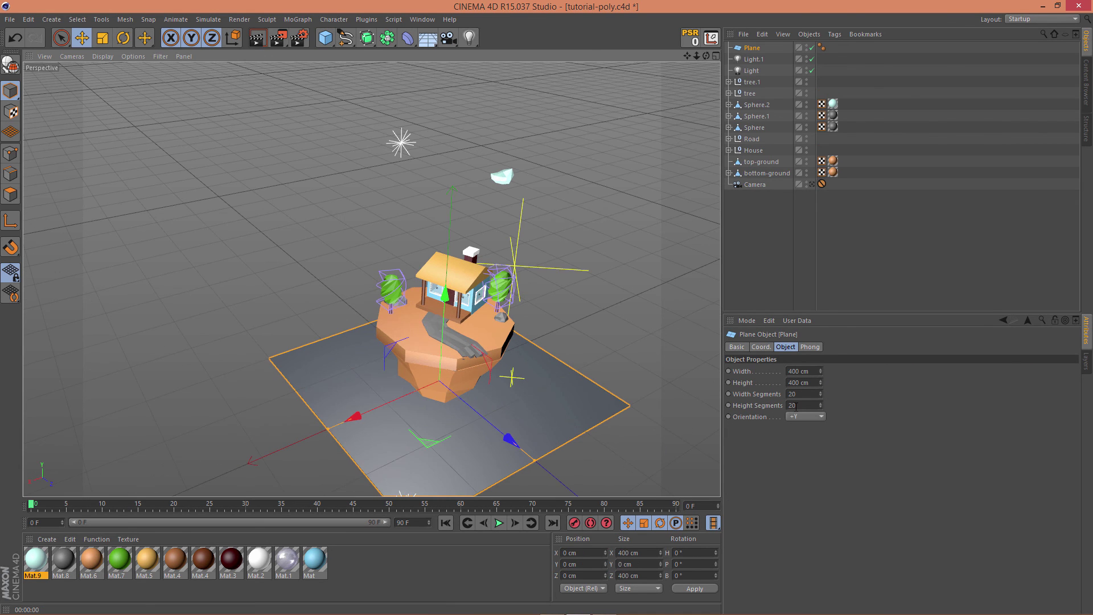
pyautogui.click(809, 394)
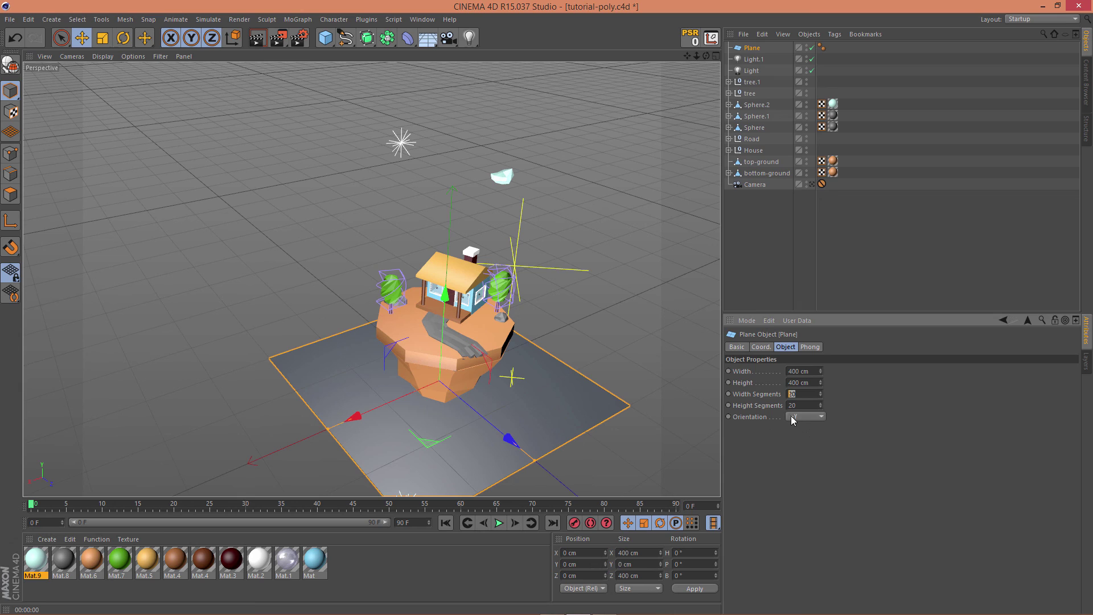
pyautogui.write('100')
pyautogui.press('Tab')
pyautogui.write('1')
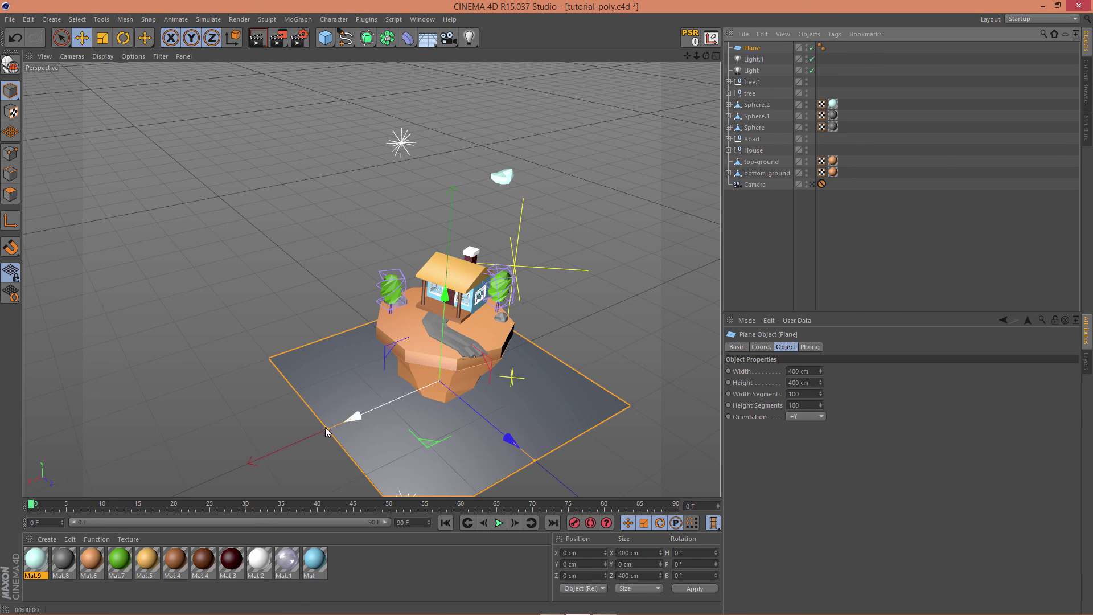
# Enlarge the plane to about 703 by 512 cm and rotate it upright to a -90° bank.
pyautogui.moveTo(316, 432); pyautogui.dragTo(225, 473)
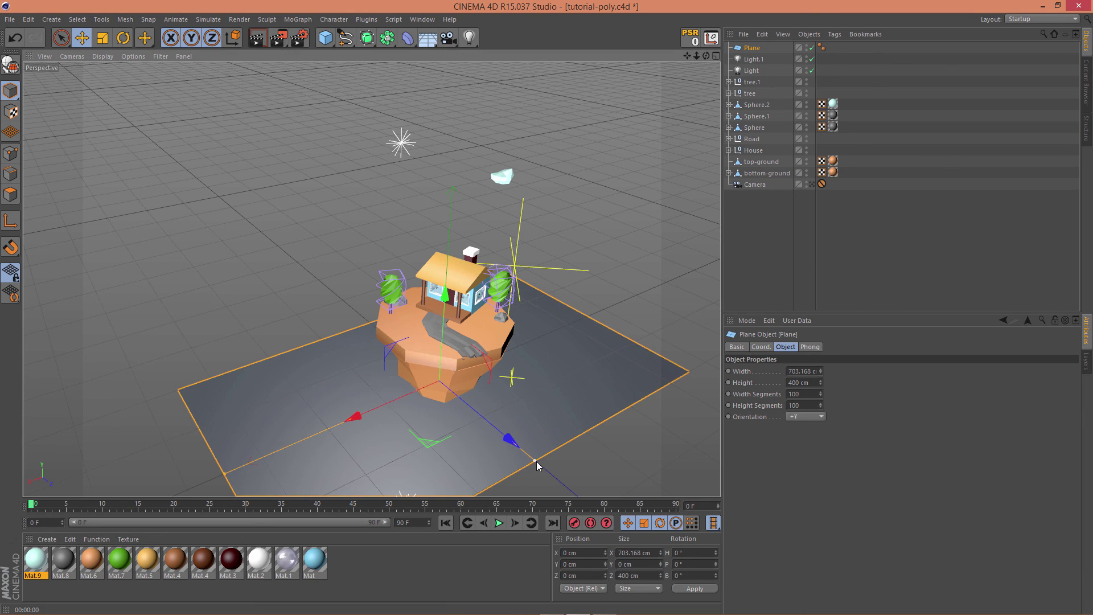
pyautogui.moveTo(536, 460); pyautogui.dragTo(572, 488)
pyautogui.press('r')
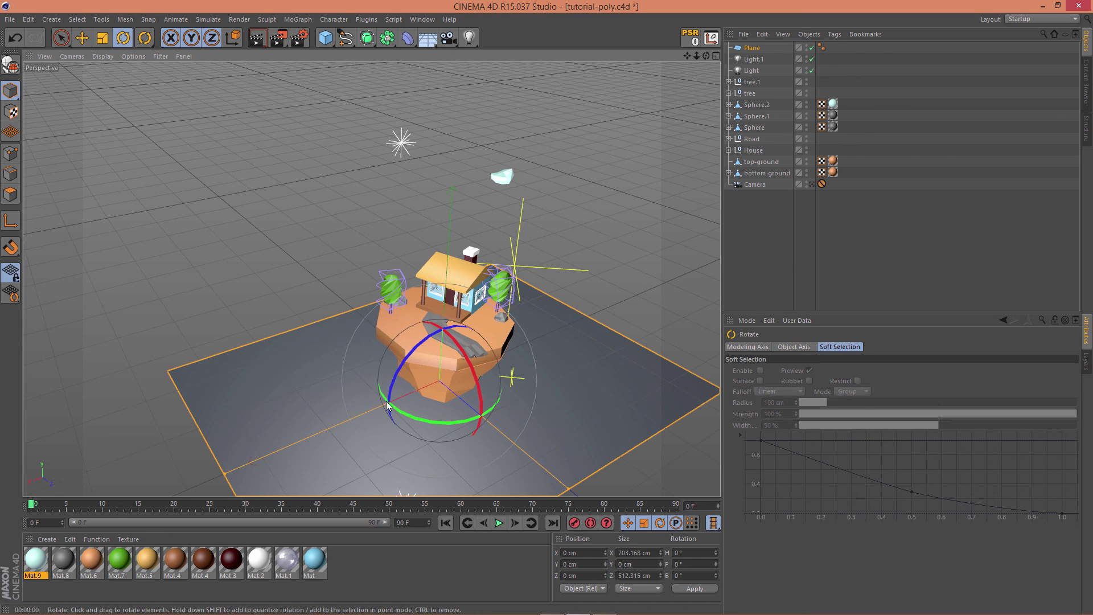
pyautogui.moveTo(386, 400); pyautogui.dragTo(463, 296)
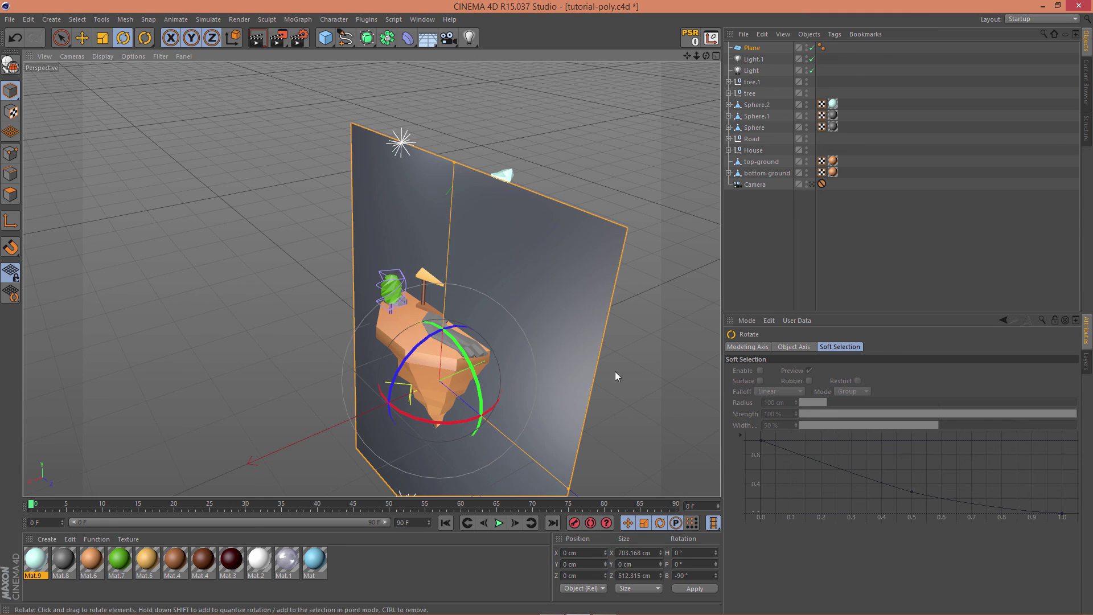
# Through the scene camera, place the plane behind the island facing the view, at about X -135, Z -205 cm, and extend its height to about 1080 cm.
pyautogui.keyDown('alt'); pyautogui.moveTo(655, 331); pyautogui.dragTo(691, 324); pyautogui.keyUp('alt')
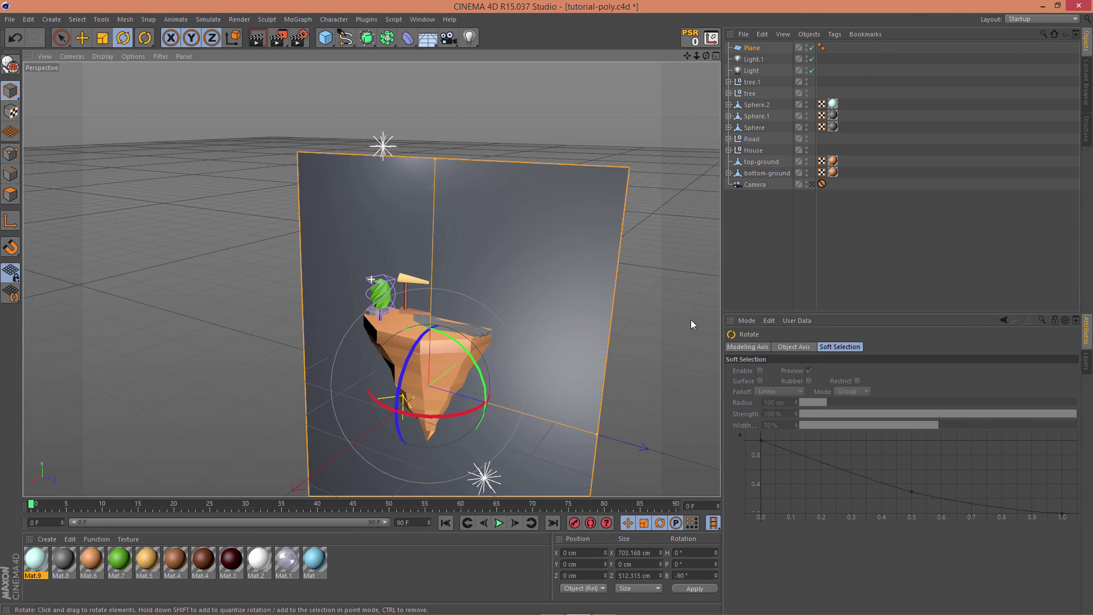
pyautogui.click(811, 184)
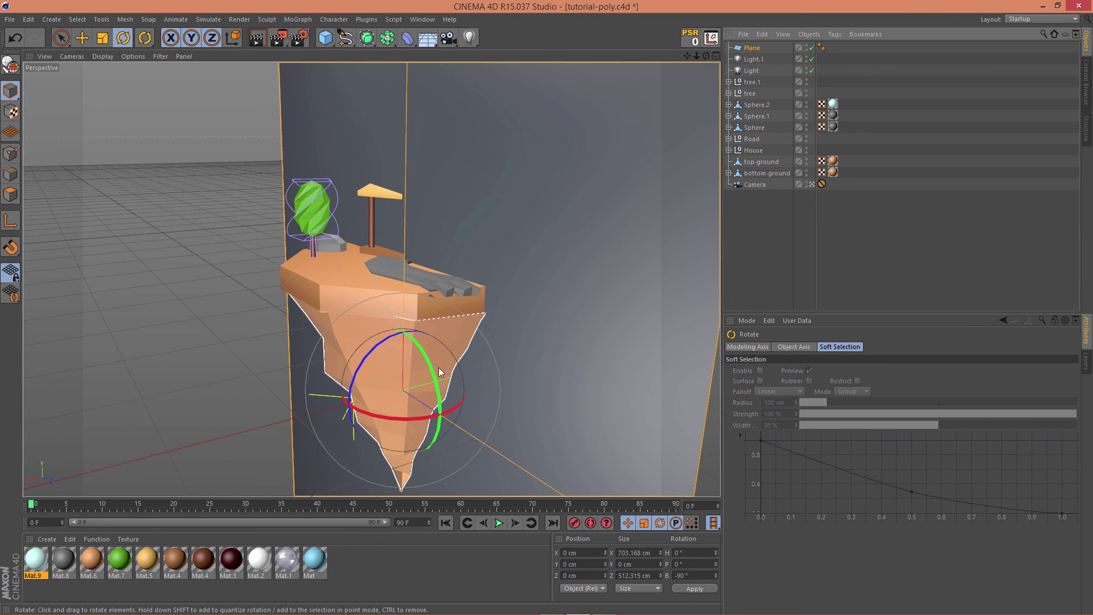
pyautogui.press('e')
pyautogui.moveTo(465, 427); pyautogui.dragTo(358, 316)
pyautogui.press('r')
pyautogui.moveTo(325, 315); pyautogui.dragTo(485, 297)
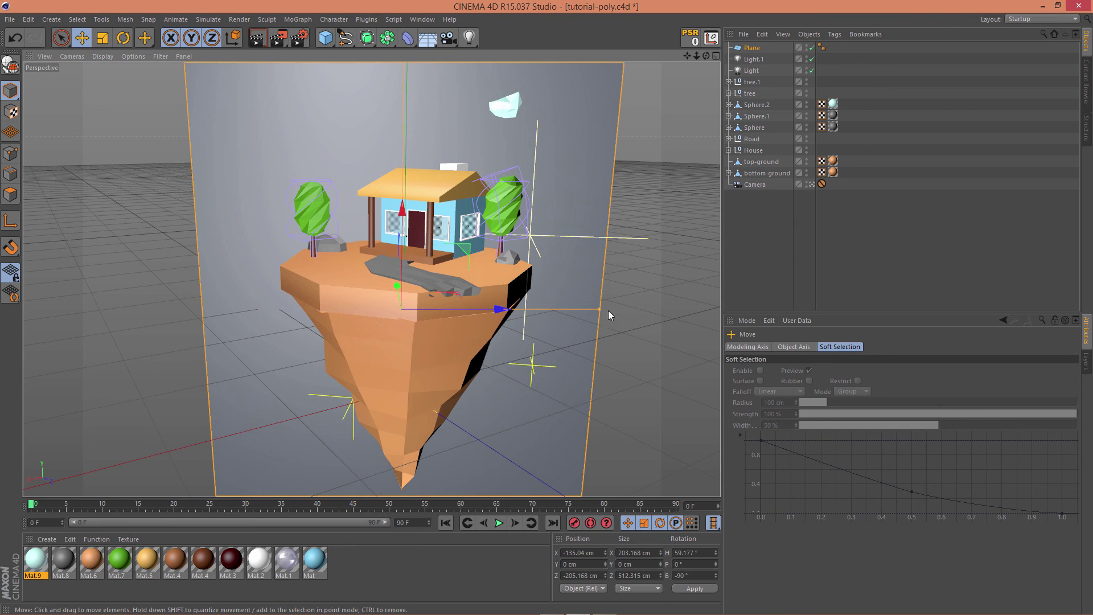
pyautogui.moveTo(598, 309); pyautogui.dragTo(547, 307)
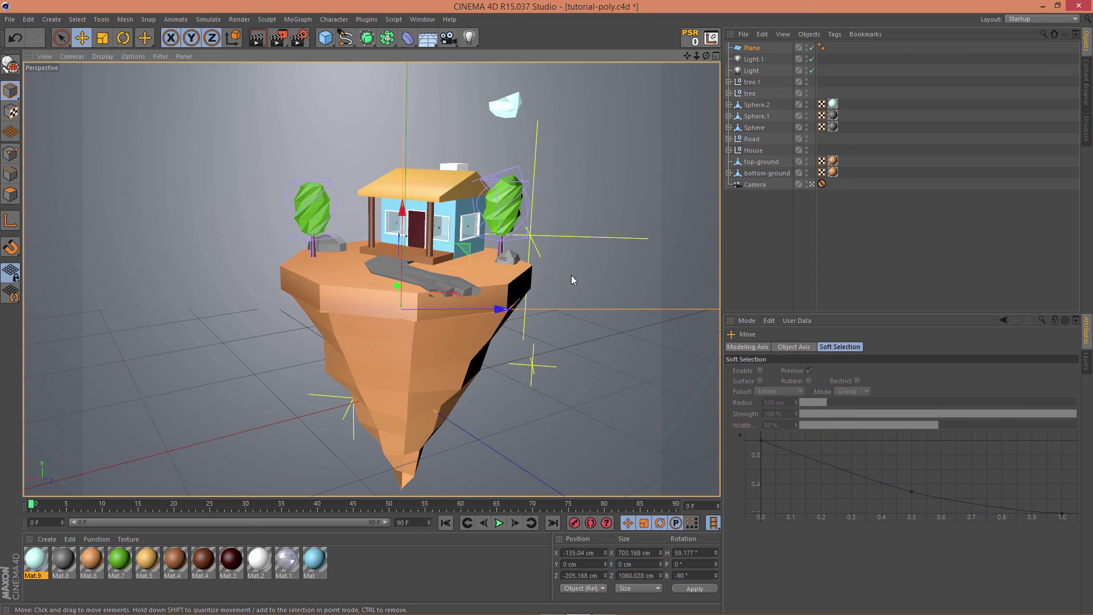
# Nest a Displacer with a Noise shader under the plane and delete the plane's Phong tag.
pyautogui.click(408, 37)
pyautogui.click(455, 152)
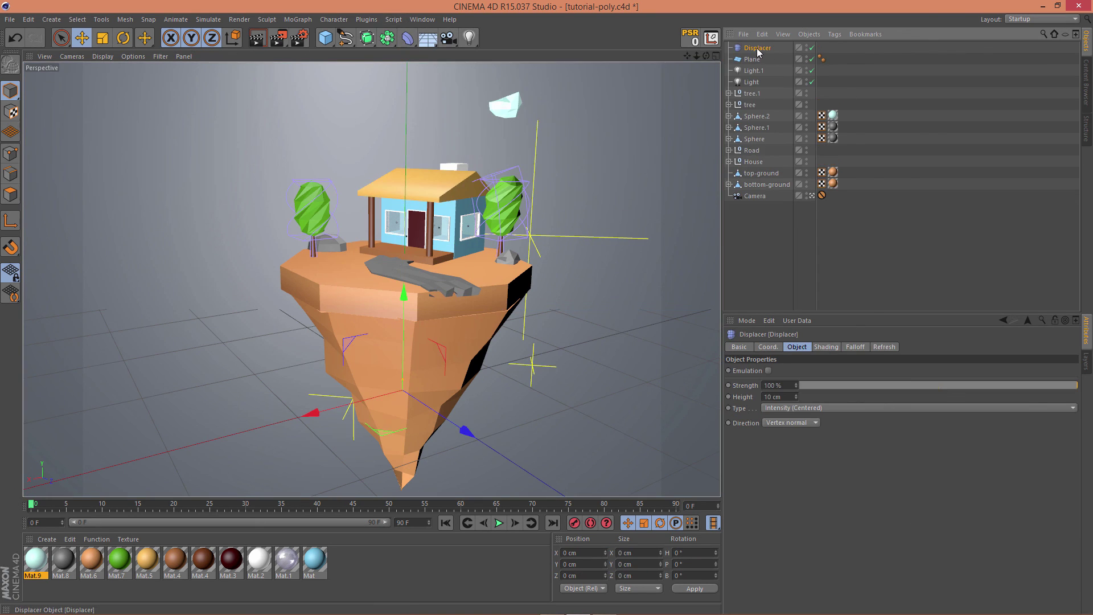
pyautogui.moveTo(757, 48); pyautogui.dragTo(752, 60)
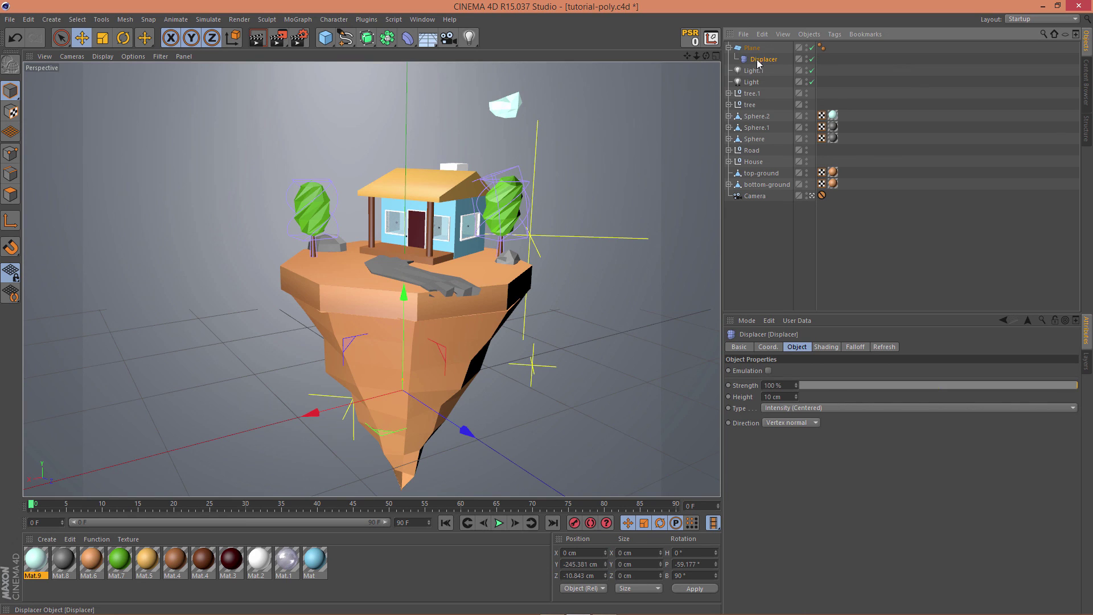
pyautogui.click(826, 346)
pyautogui.click(762, 382)
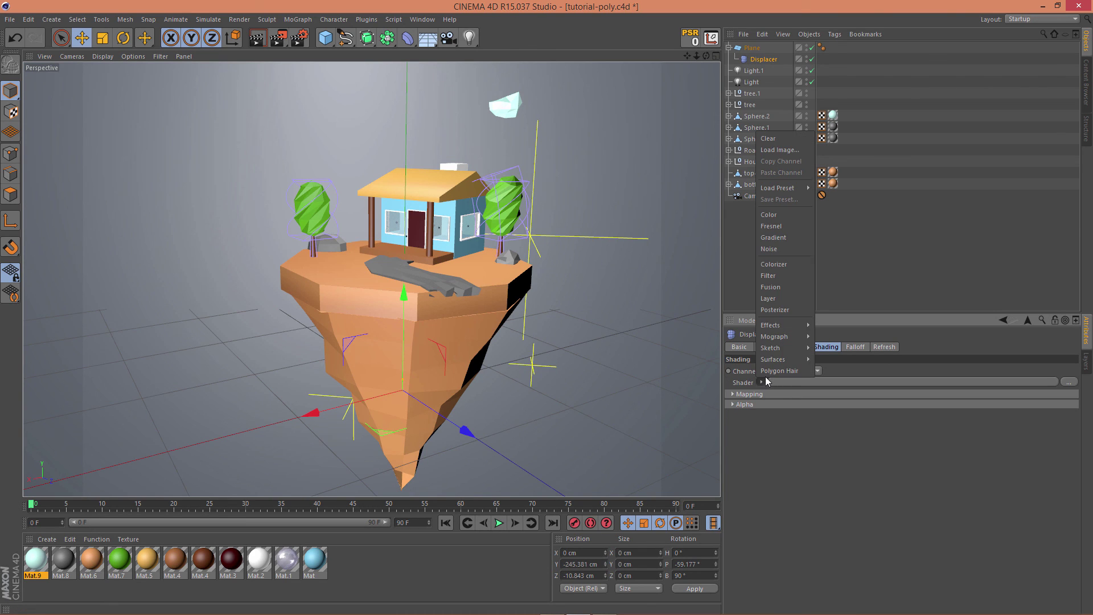
pyautogui.click(768, 249)
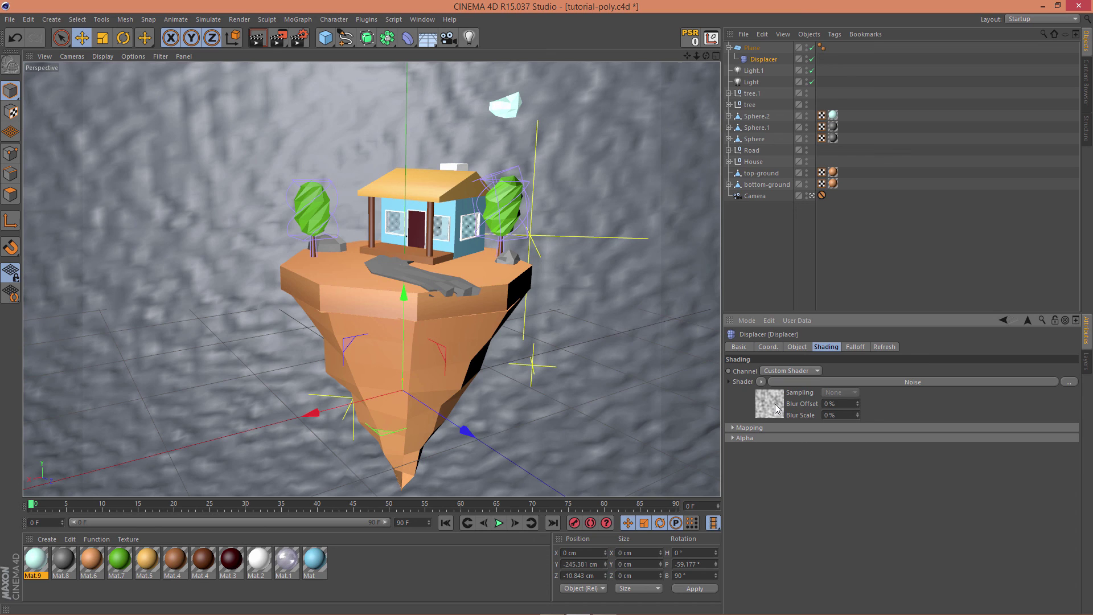
pyautogui.click(821, 48)
pyautogui.press('Delete')
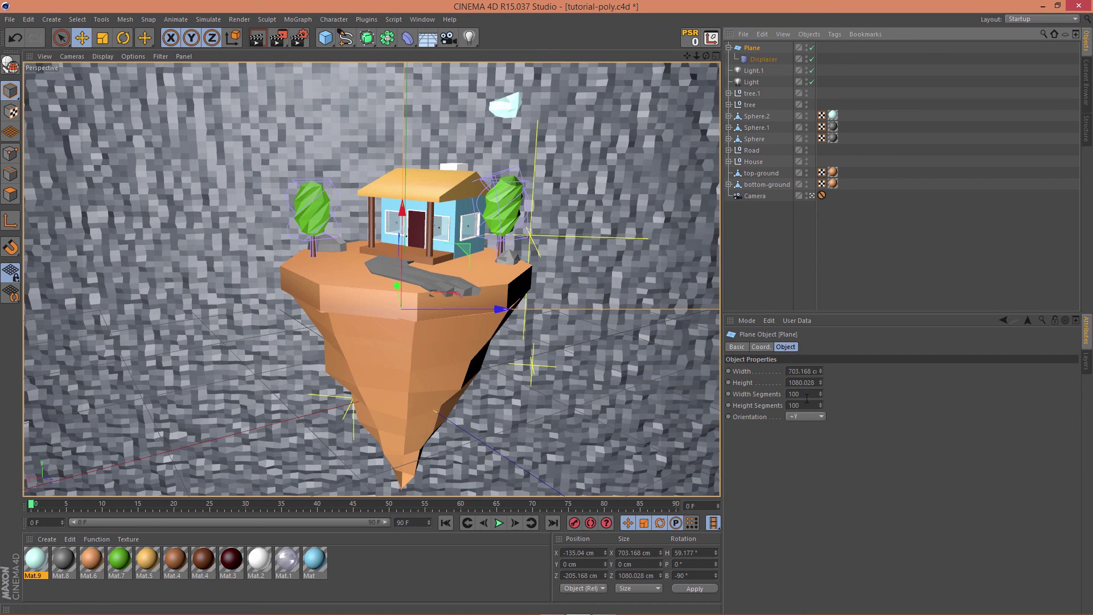
# Set the backdrop plane's width and height segments to 20.
pyautogui.click(805, 394)
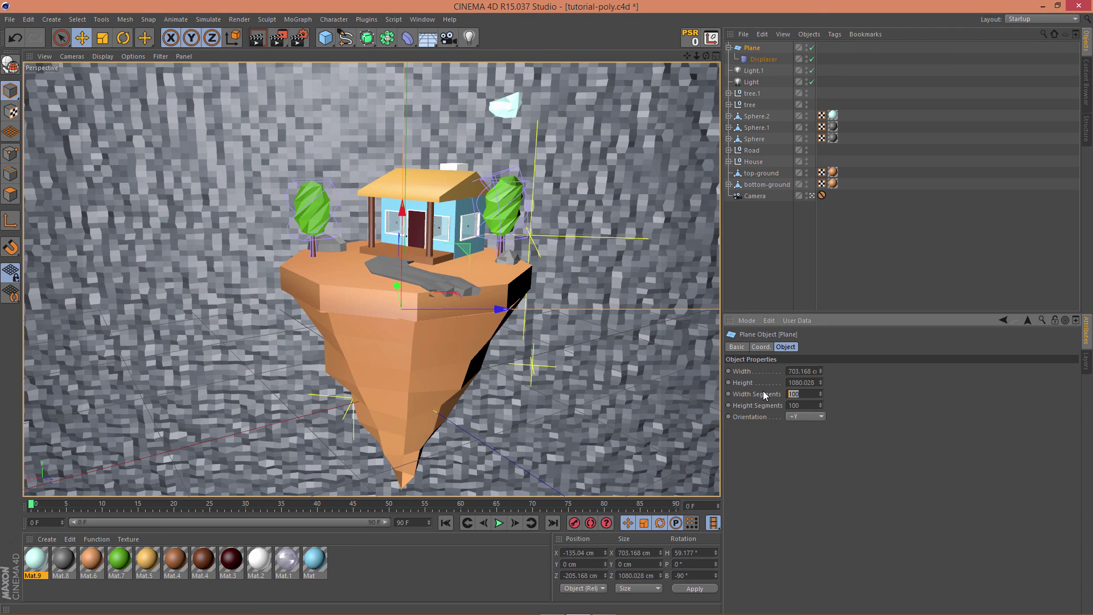
pyautogui.doubleClick(808, 407)
pyautogui.write('20')
pyautogui.press('Return')
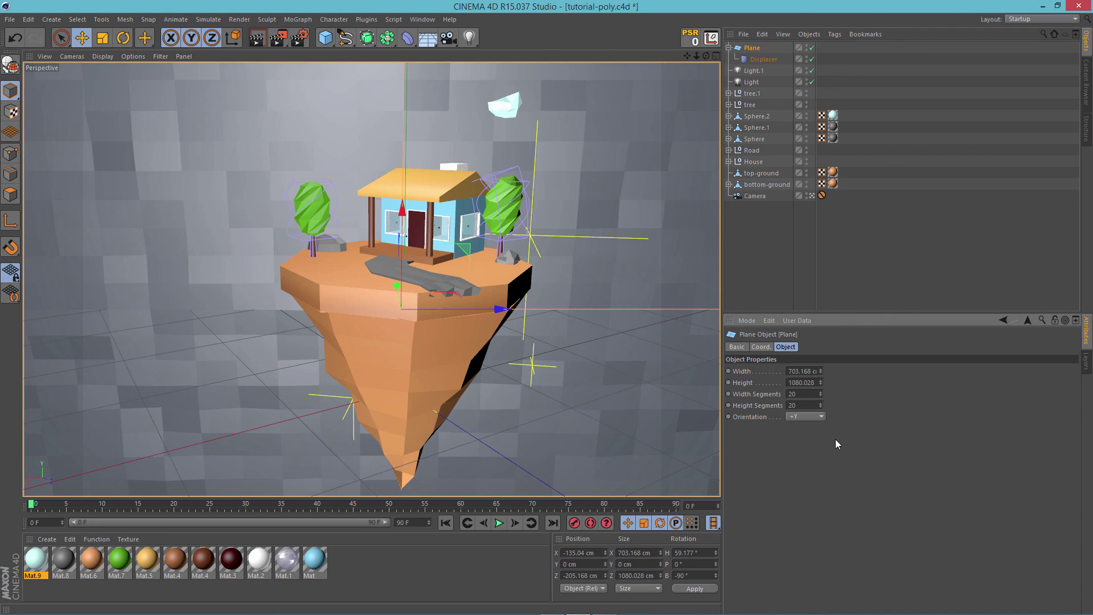
# Set the backdrop plane's width and height segments to 25.
pyautogui.moveTo(801, 396); pyautogui.dragTo(778, 394)
pyautogui.write('1')
pyautogui.doubleClick(803, 409)
pyautogui.write('25')
pyautogui.press('Return')
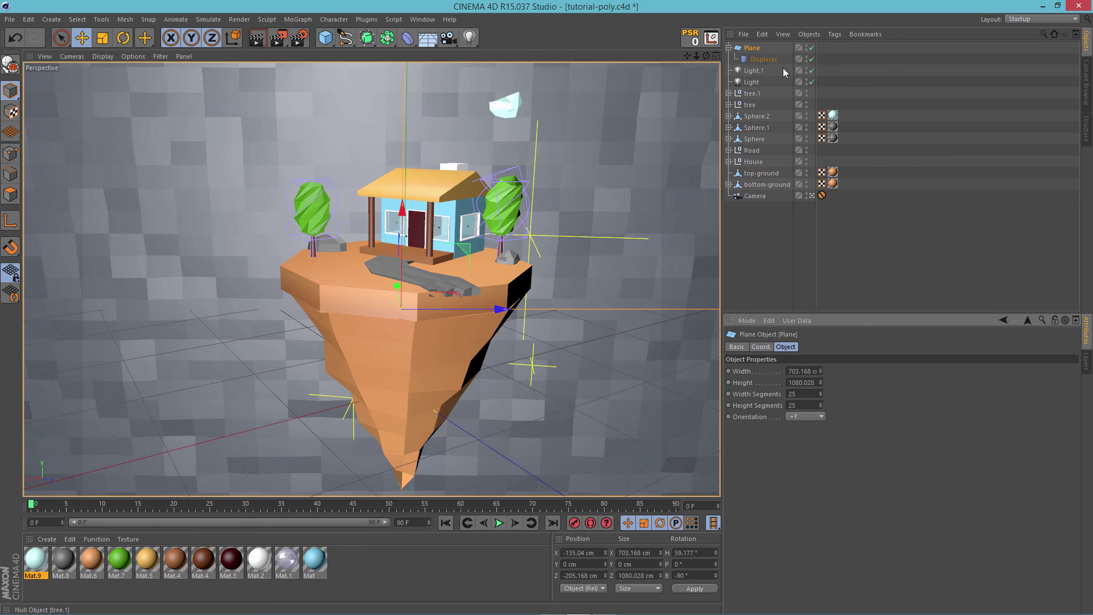
# Set the global scale of the Displacer's Noise shader to 6%.
pyautogui.click(766, 59)
pyautogui.click(780, 405)
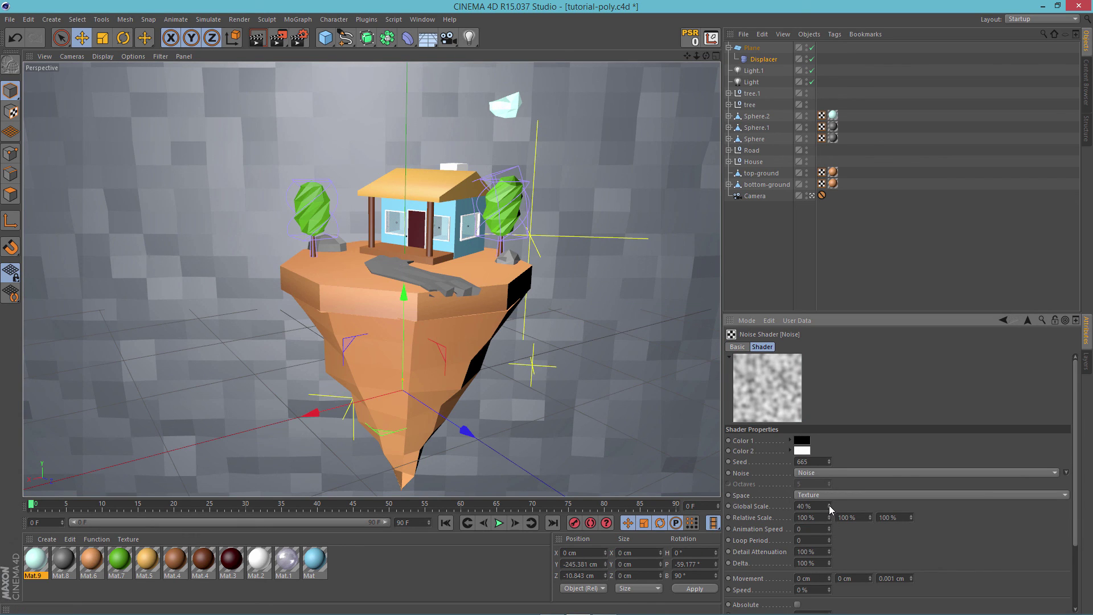
pyautogui.moveTo(828, 505); pyautogui.dragTo(828, 510)
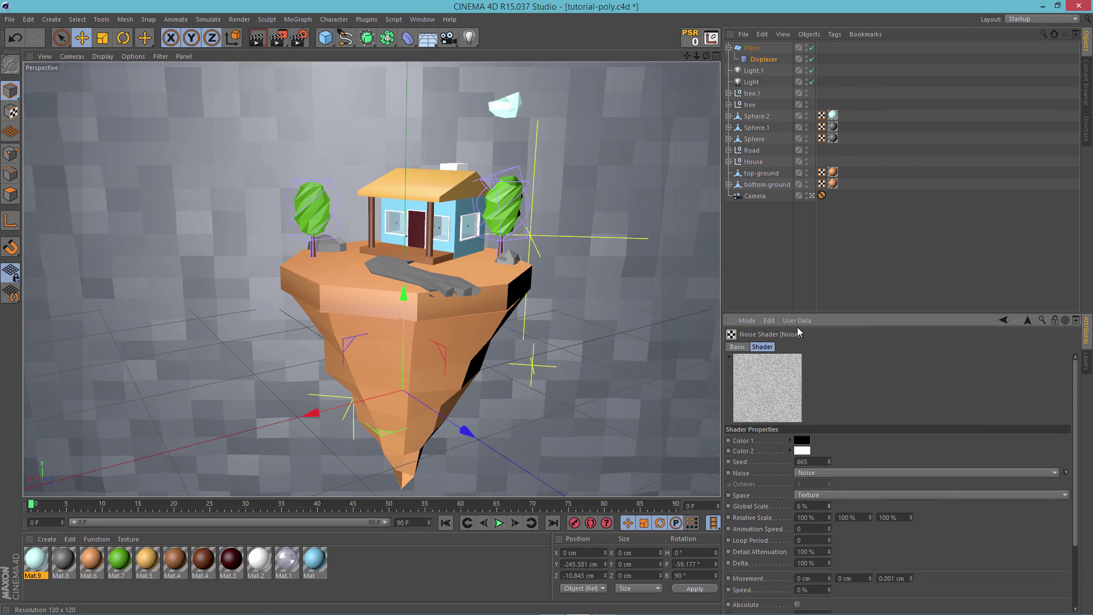
# Set the Displacer's height to 29 cm and render the view.
pyautogui.click(757, 60)
pyautogui.click(795, 346)
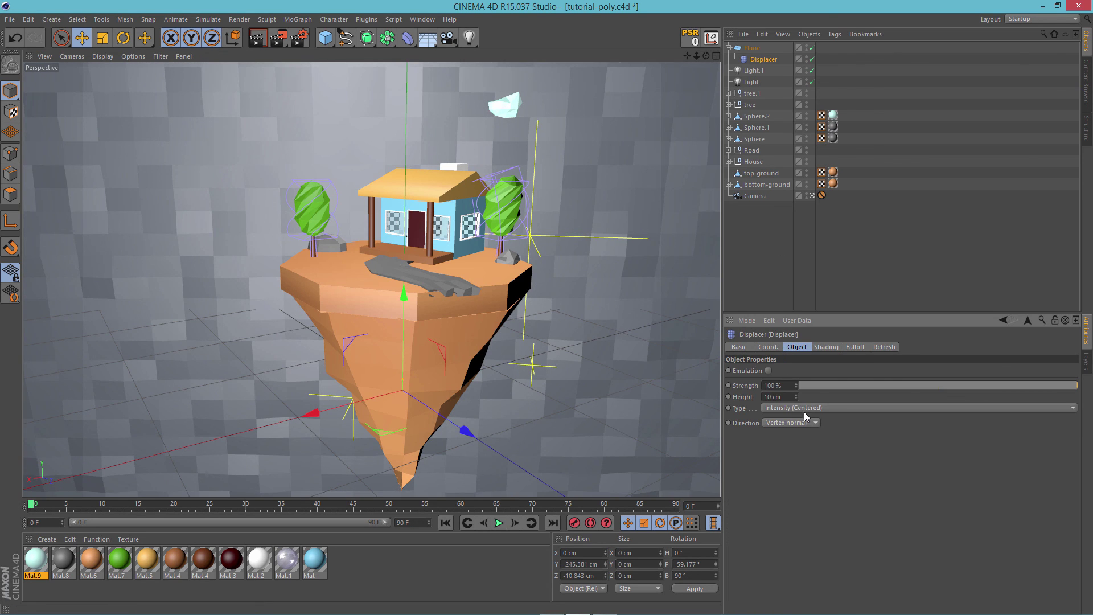
pyautogui.moveTo(796, 398)
pyautogui.mouseDown()
pyautogui.moveTo(796, 389)
pyautogui.moveTo(795, 401)
pyautogui.mouseUp()
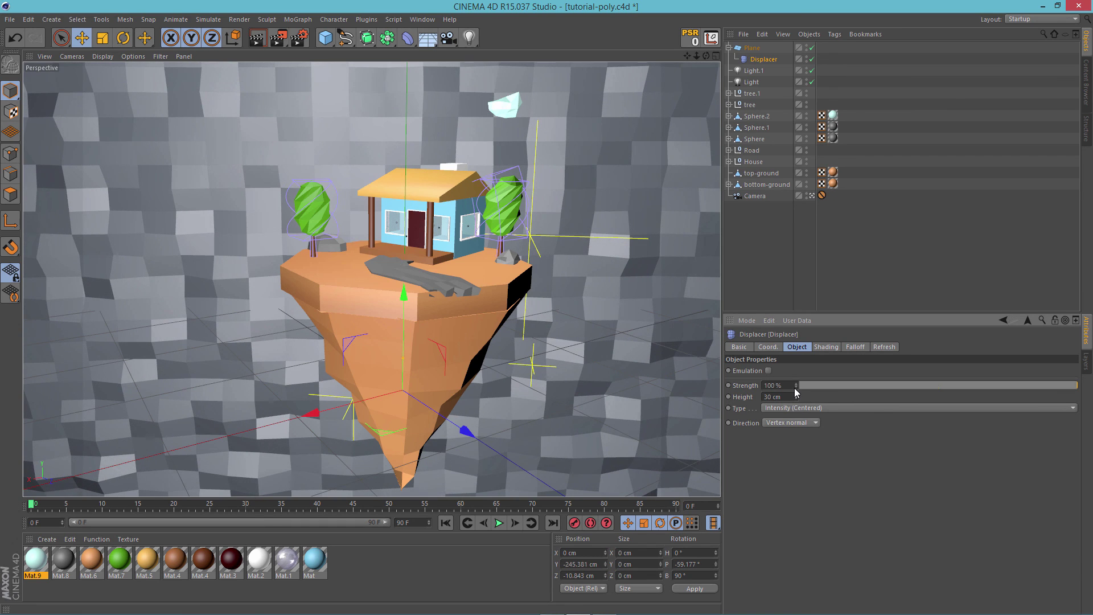
pyautogui.click(796, 399)
pyautogui.click(255, 43)
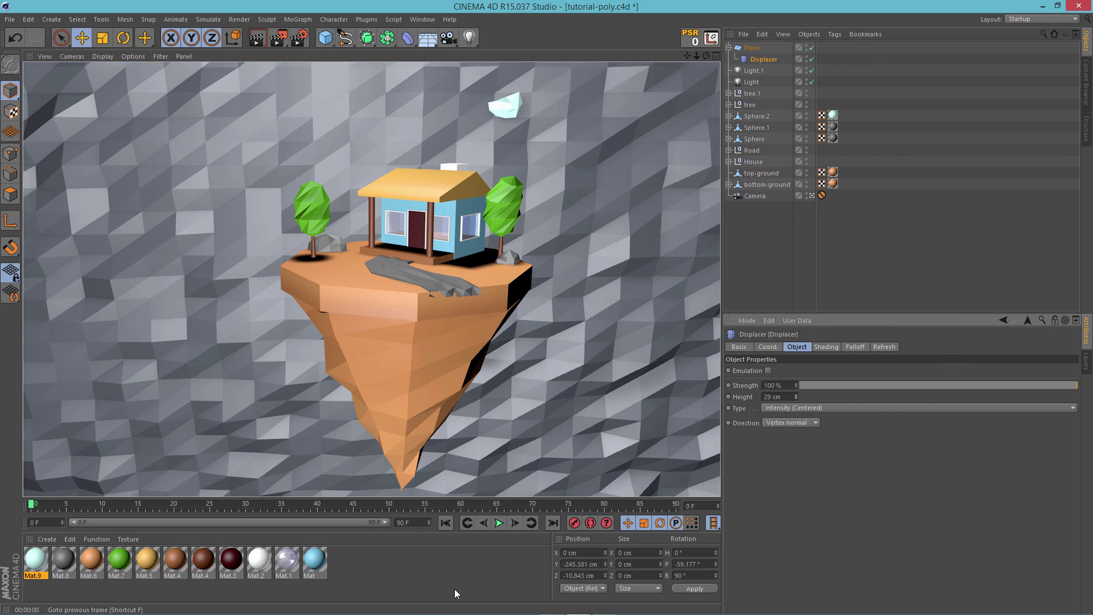
# Create a new material with a Gradient texture in its color channel and set the gradient type to 2D - V.
pyautogui.doubleClick(381, 557)
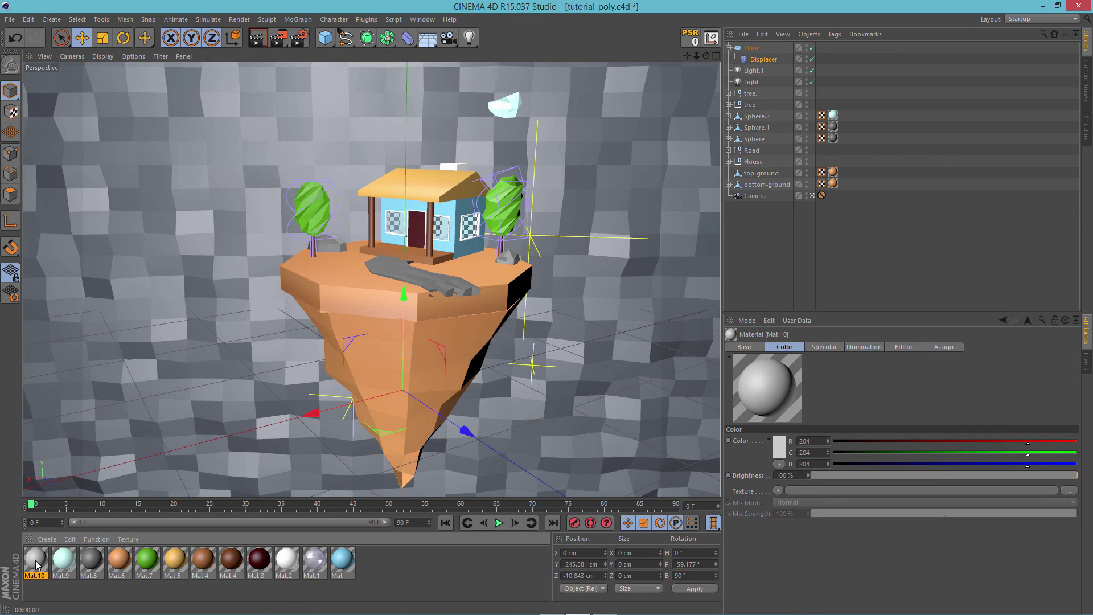
pyautogui.doubleClick(35, 562)
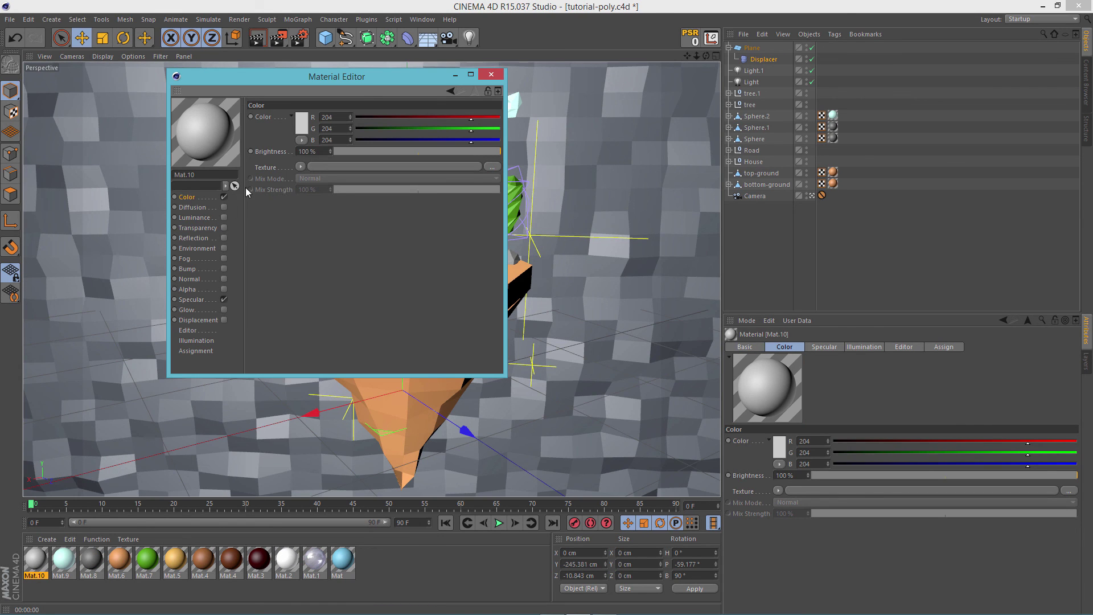
pyautogui.click(306, 166)
pyautogui.click(318, 294)
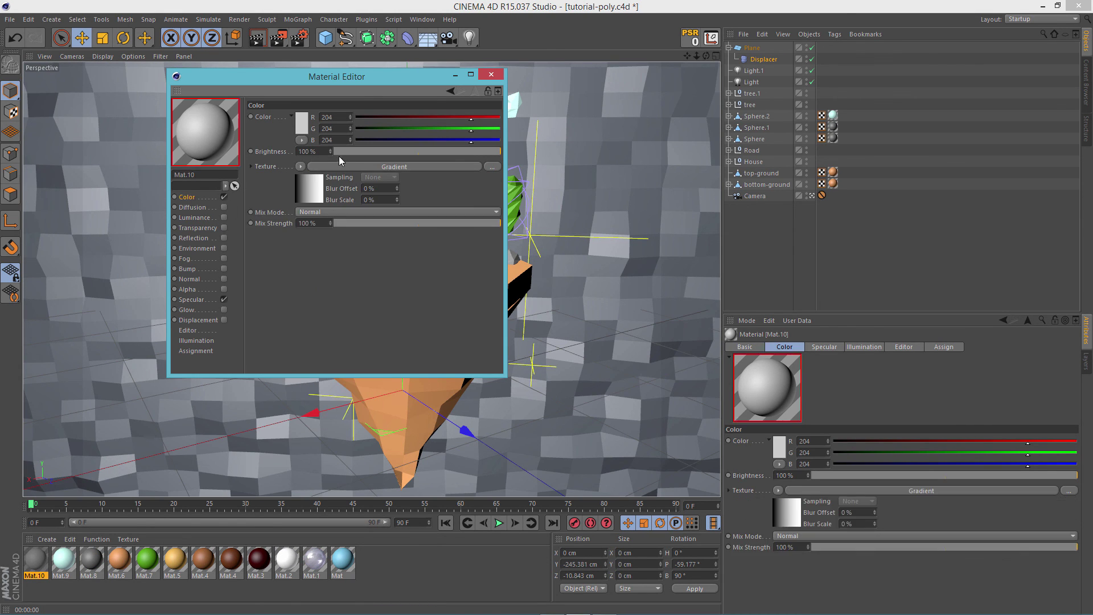
pyautogui.click(317, 184)
pyautogui.click(307, 213)
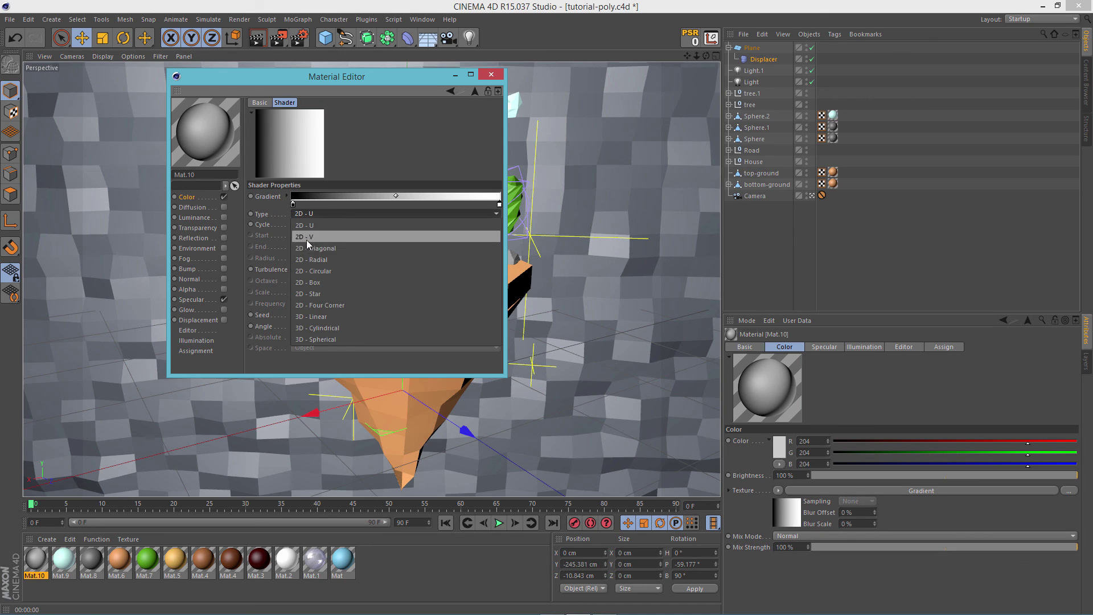
pyautogui.click(306, 239)
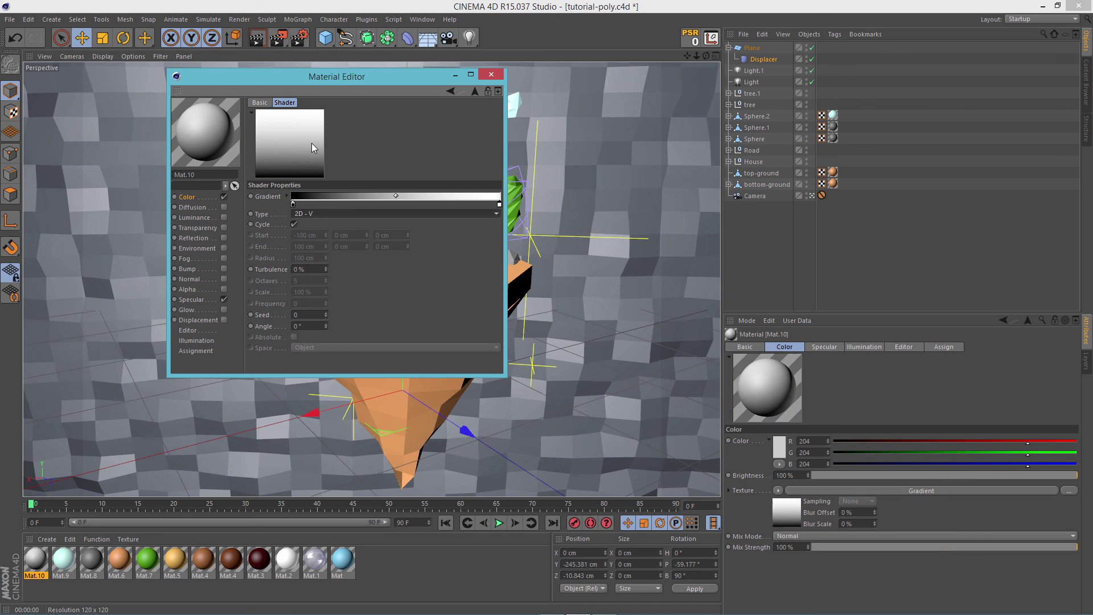
# Change the gradient's black knot to a muted red.
pyautogui.doubleClick(292, 203)
pyautogui.click(291, 203)
pyautogui.moveTo(278, 162)
pyautogui.mouseDown()
pyautogui.moveTo(272, 174)
pyautogui.moveTo(265, 163)
pyautogui.moveTo(275, 179)
pyautogui.mouseUp()
pyautogui.click(272, 258)
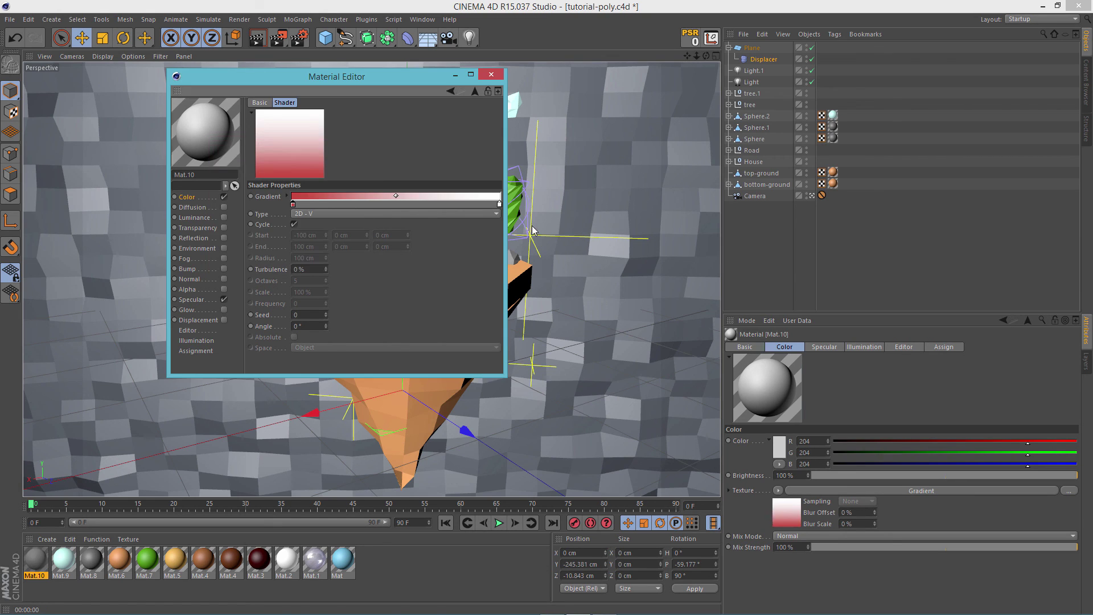
# Change the gradient's white knot to light blue, RGB 162, 230, 255.
pyautogui.doubleClick(499, 204)
pyautogui.moveTo(509, 165); pyautogui.dragTo(464, 171)
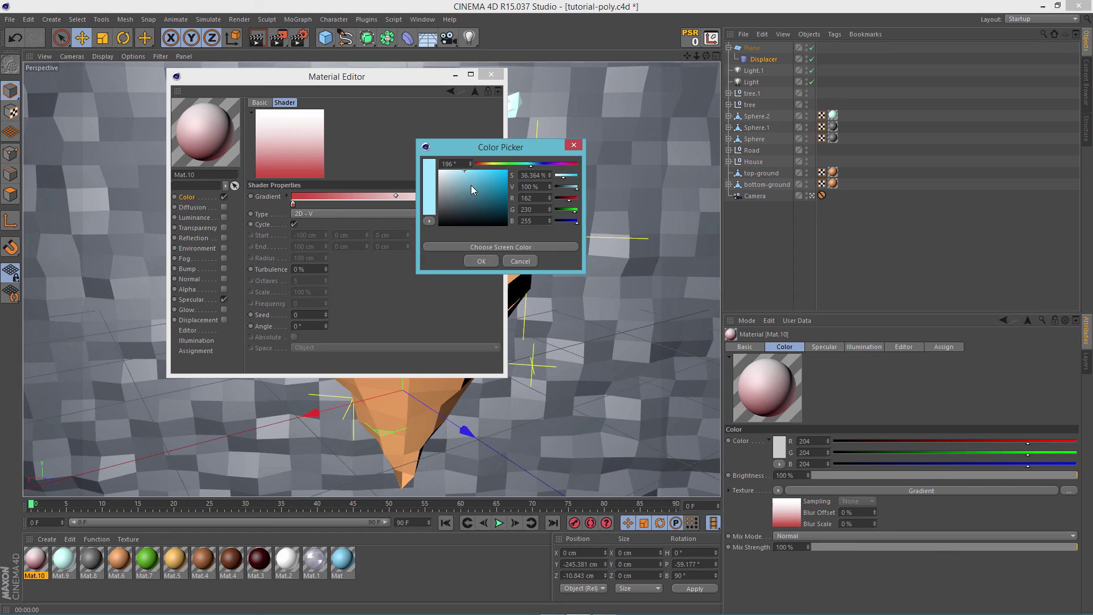
pyautogui.click(481, 261)
# Add a yellow knot, RGB 249, 244, 105, at the middle of the gradient and apply the material to the backdrop plane.
pyautogui.doubleClick(406, 205)
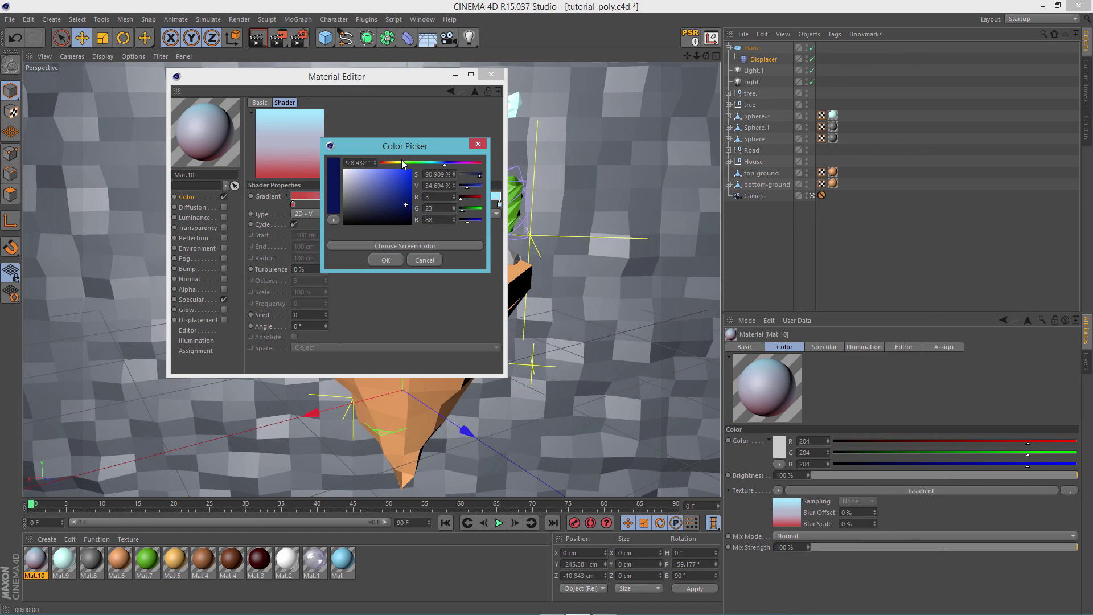
pyautogui.moveTo(401, 163); pyautogui.dragTo(383, 170)
pyautogui.click(385, 260)
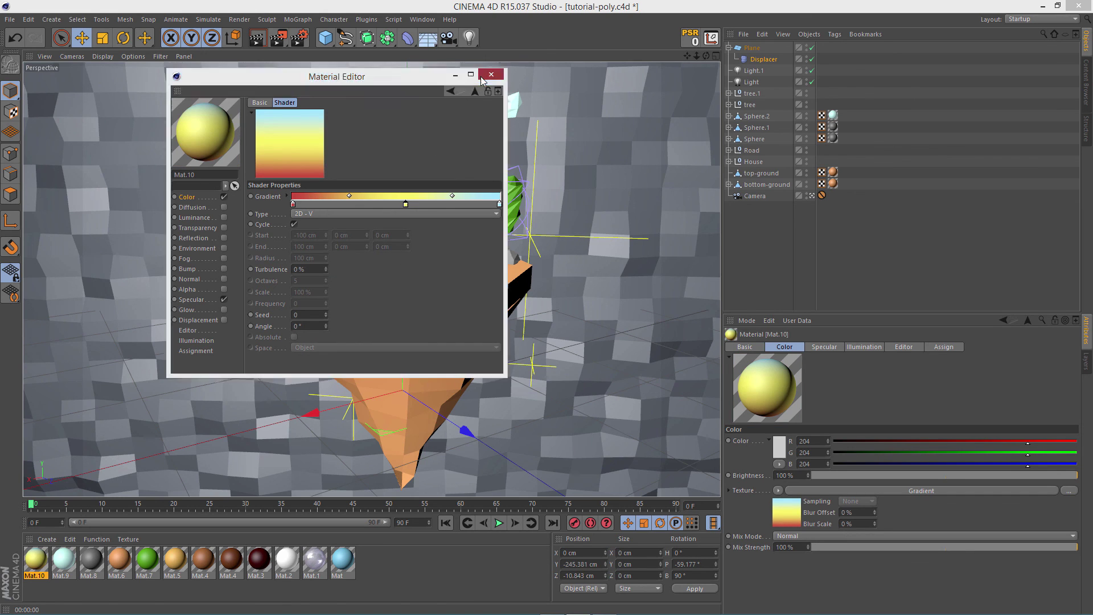
pyautogui.click(491, 74)
pyautogui.moveTo(45, 561); pyautogui.dragTo(164, 329)
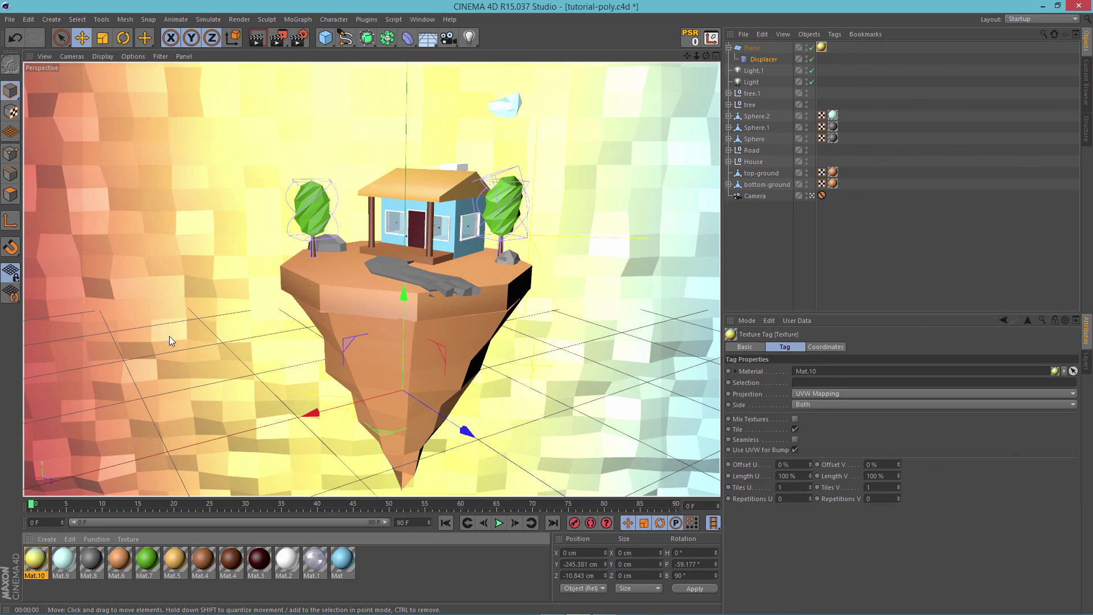
# Change the backdrop material's gradient type to 2D - Diagonal and render the view.
pyautogui.doubleClick(39, 560)
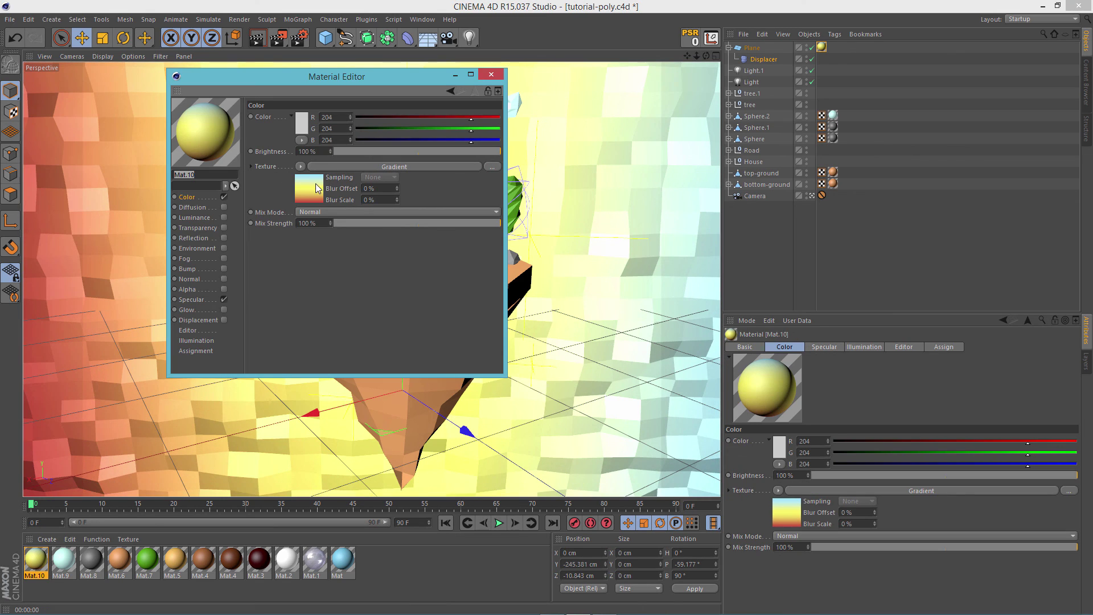
pyautogui.click(313, 188)
pyautogui.click(314, 213)
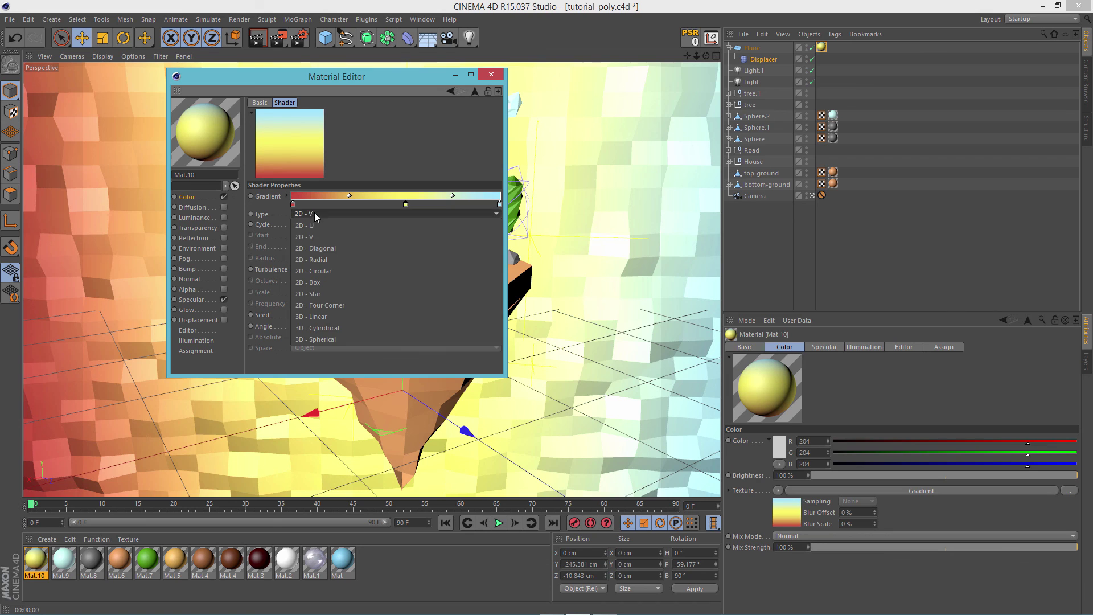
pyautogui.click(319, 248)
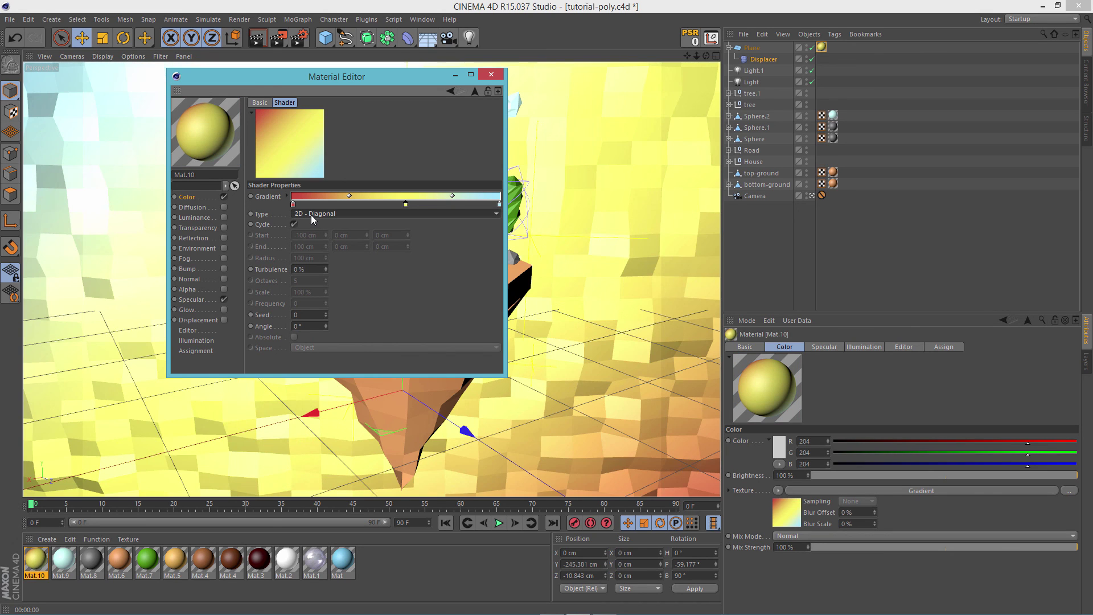
pyautogui.click(311, 215)
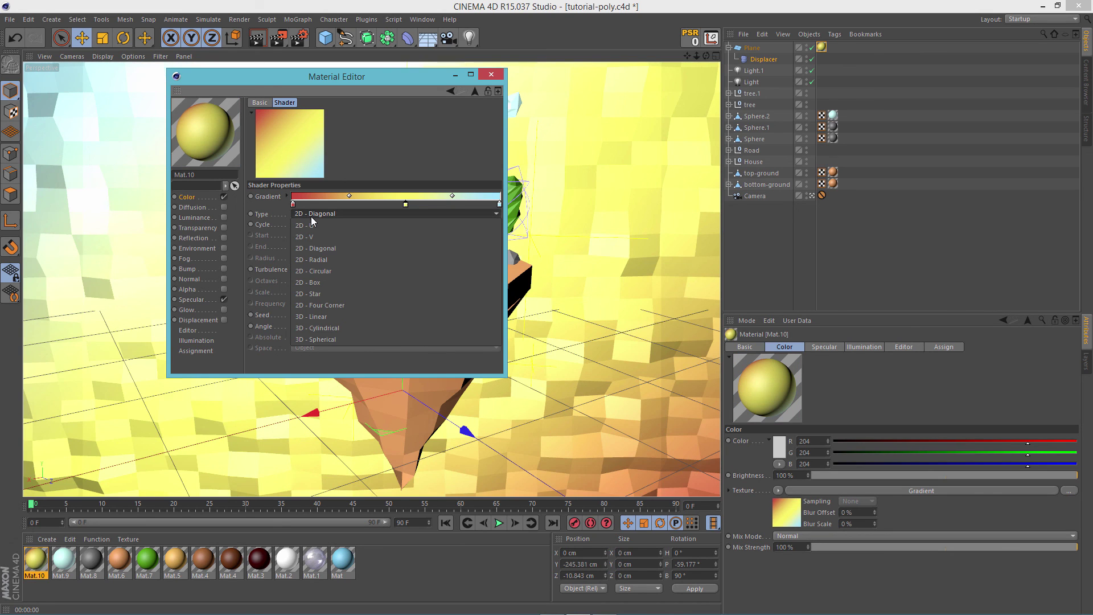
pyautogui.click(495, 79)
pyautogui.click(492, 75)
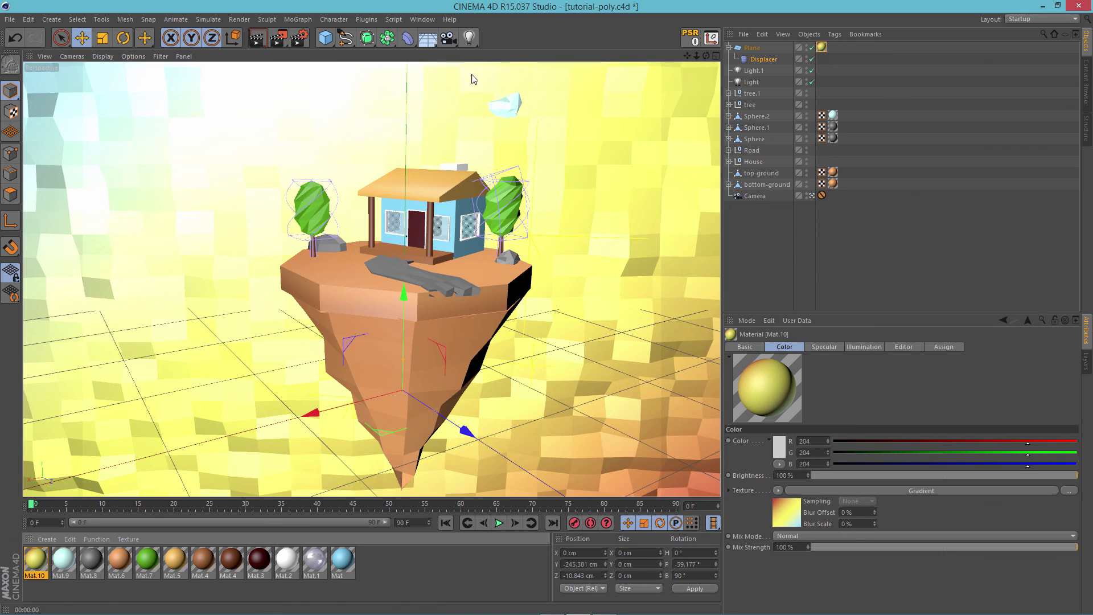
pyautogui.click(254, 39)
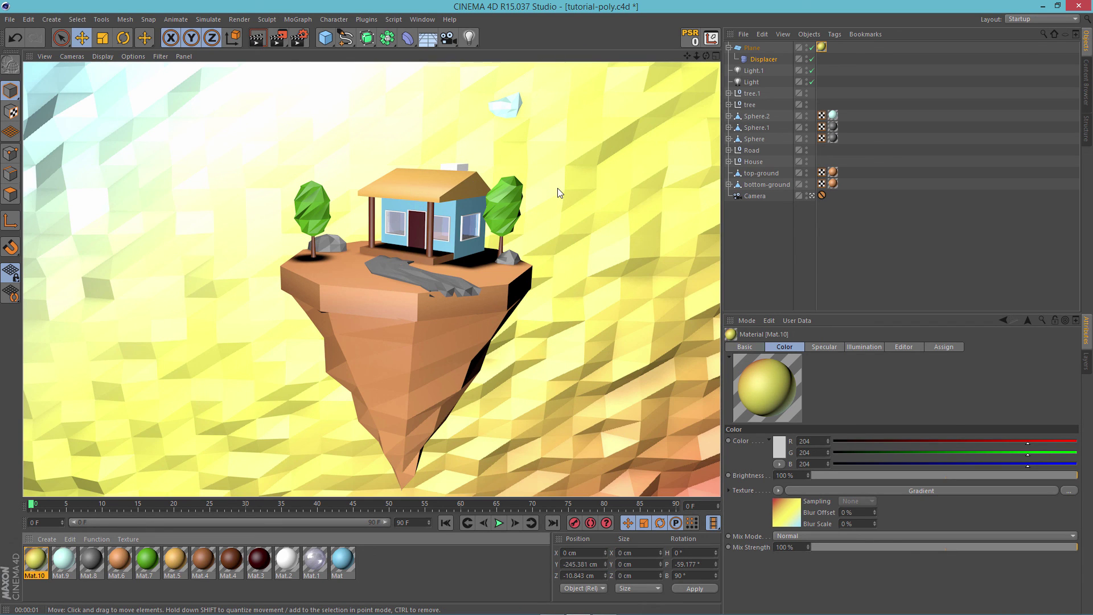
# Move the gradient's red knot inward and the yellow knot toward the blue end, adjust the red-yellow midpoint, and render the view.
pyautogui.doubleClick(35, 559)
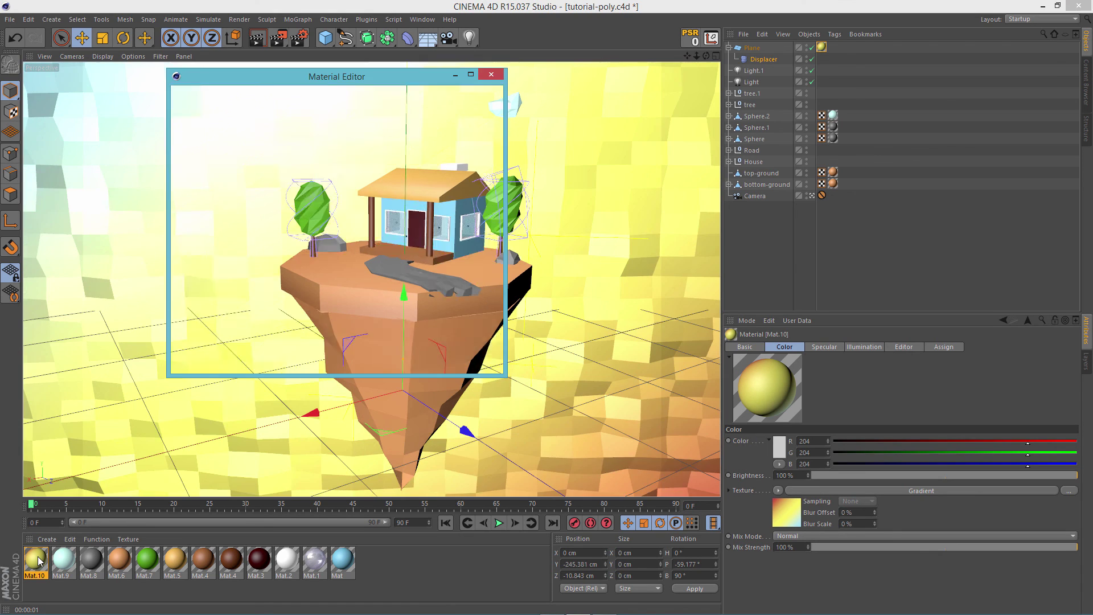
pyautogui.click(305, 191)
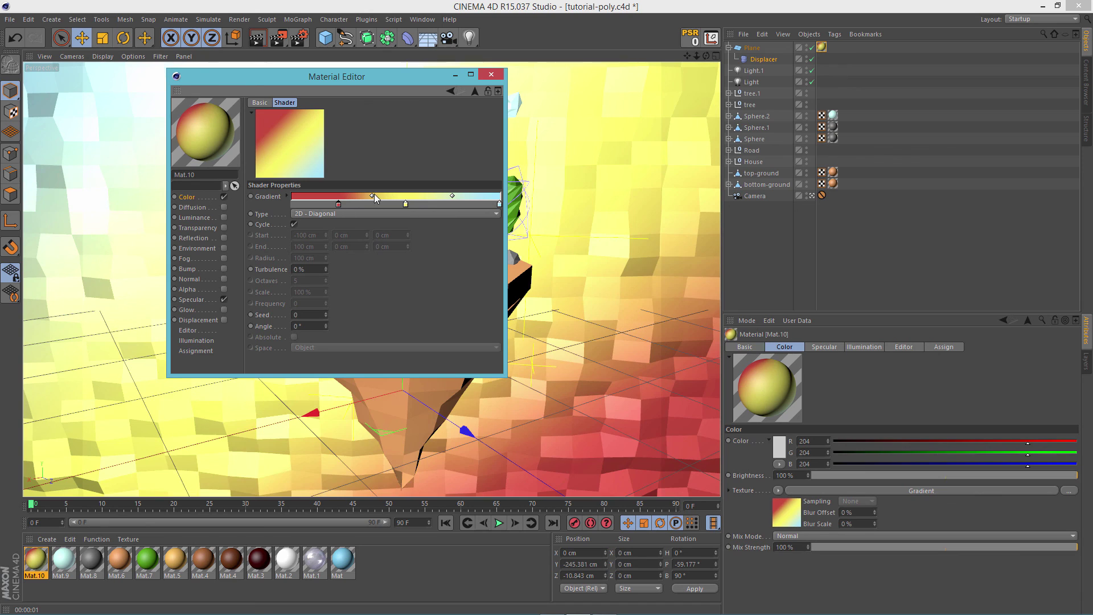
pyautogui.moveTo(373, 195); pyautogui.dragTo(382, 195)
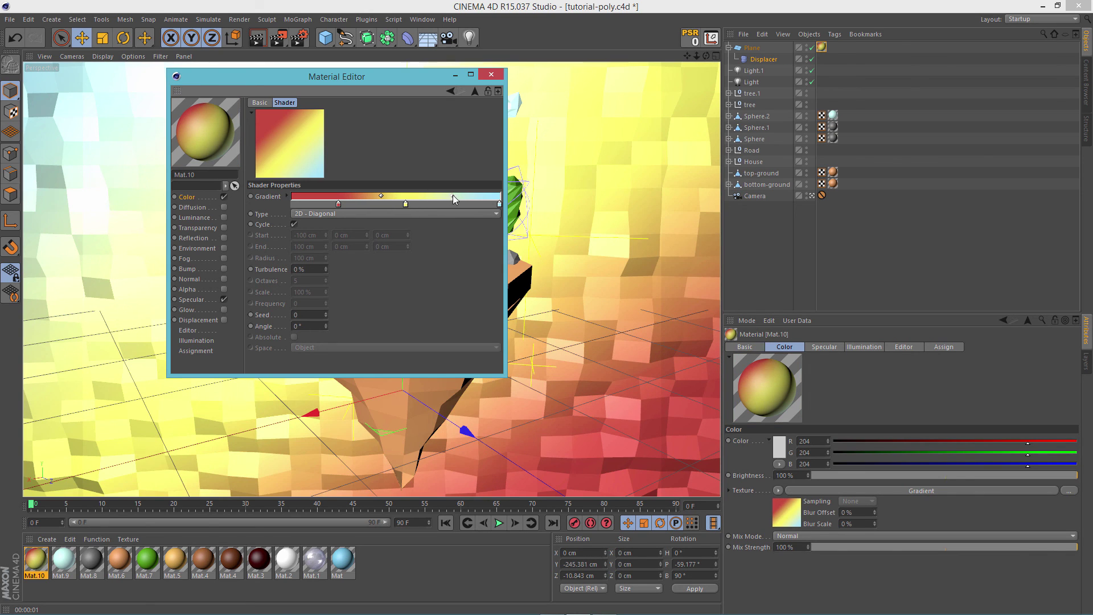
pyautogui.moveTo(408, 203); pyautogui.dragTo(429, 203)
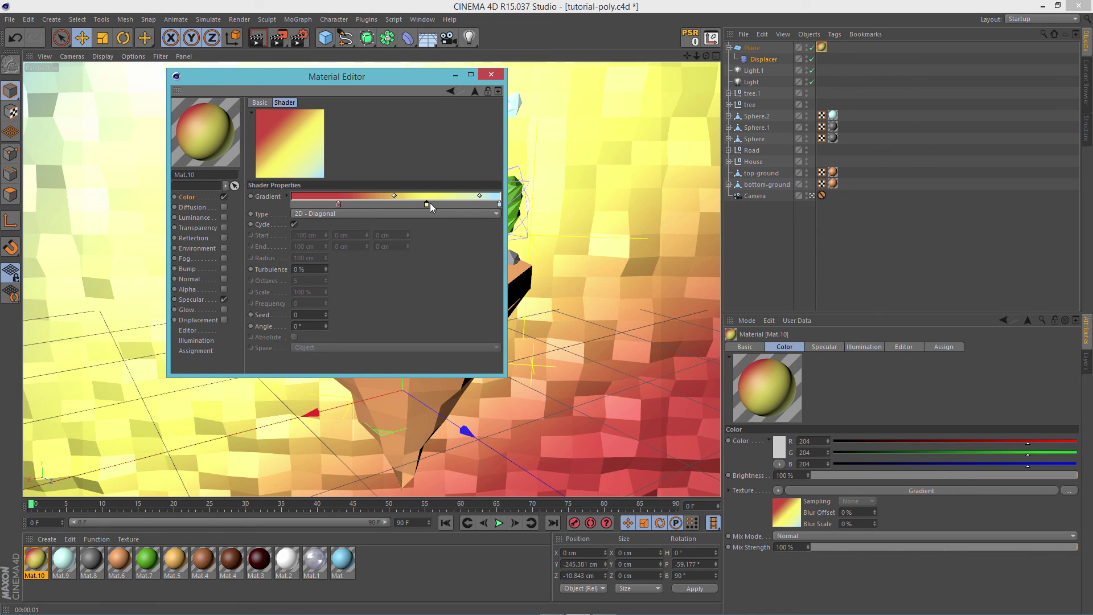
pyautogui.moveTo(338, 204); pyautogui.dragTo(325, 210)
pyautogui.click(490, 74)
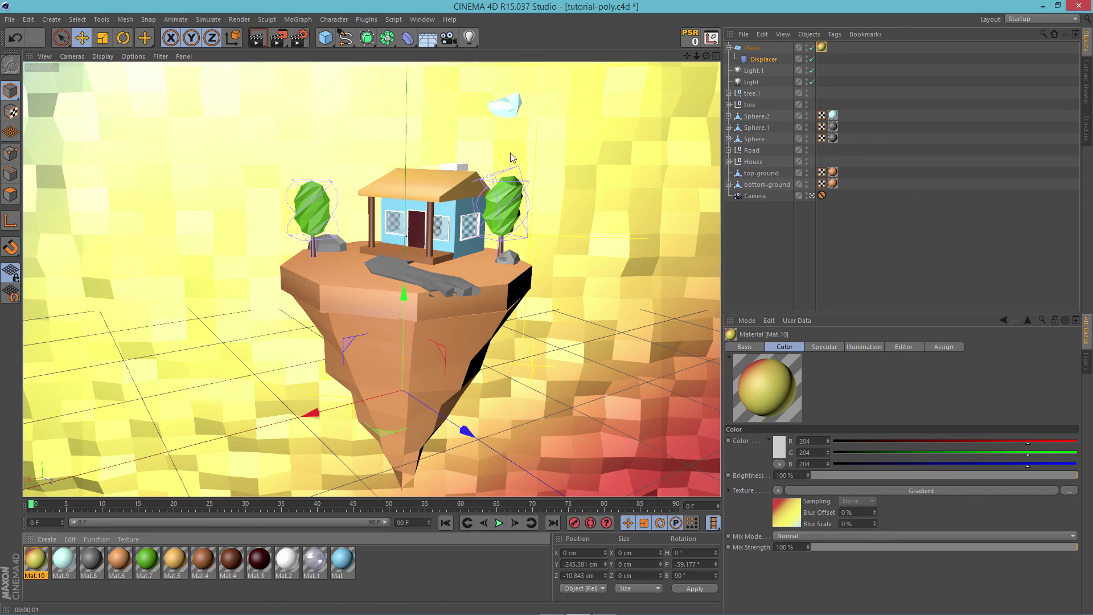
pyautogui.click(257, 38)
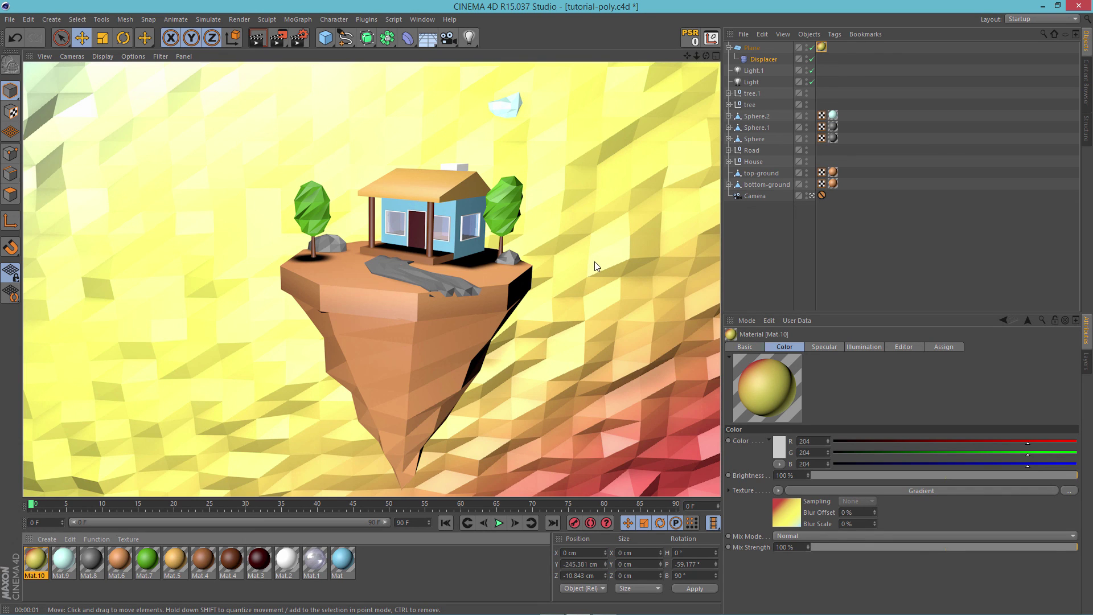
# Shift the gradient's yellow and red knots back toward the red end and move the yellow-blue midpoint closer to yellow.
pyautogui.doubleClick(34, 560)
pyautogui.click(309, 186)
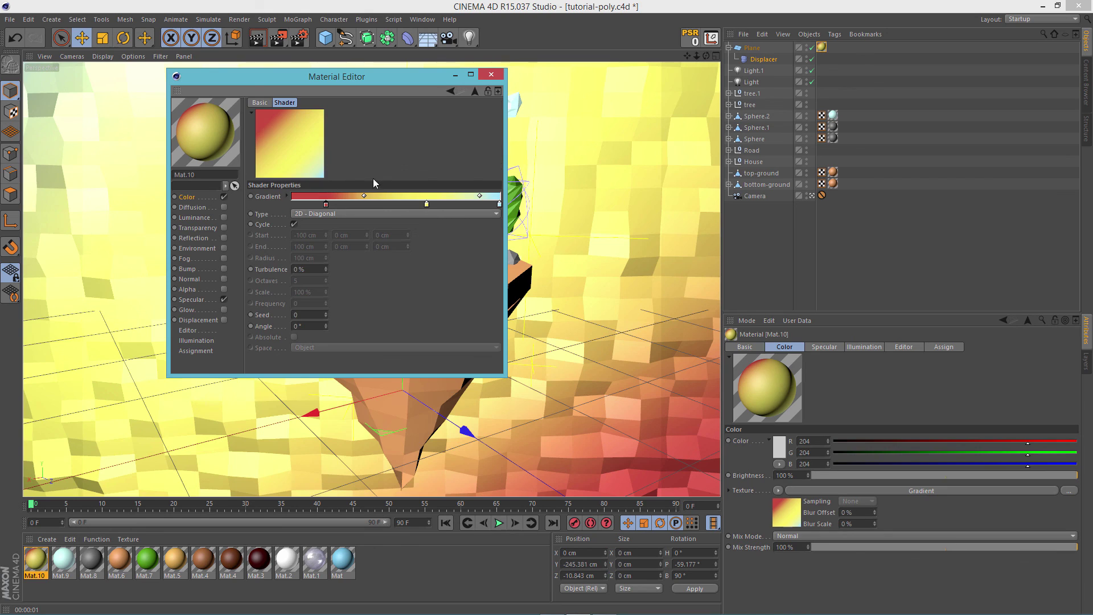
pyautogui.moveTo(427, 204); pyautogui.dragTo(393, 203)
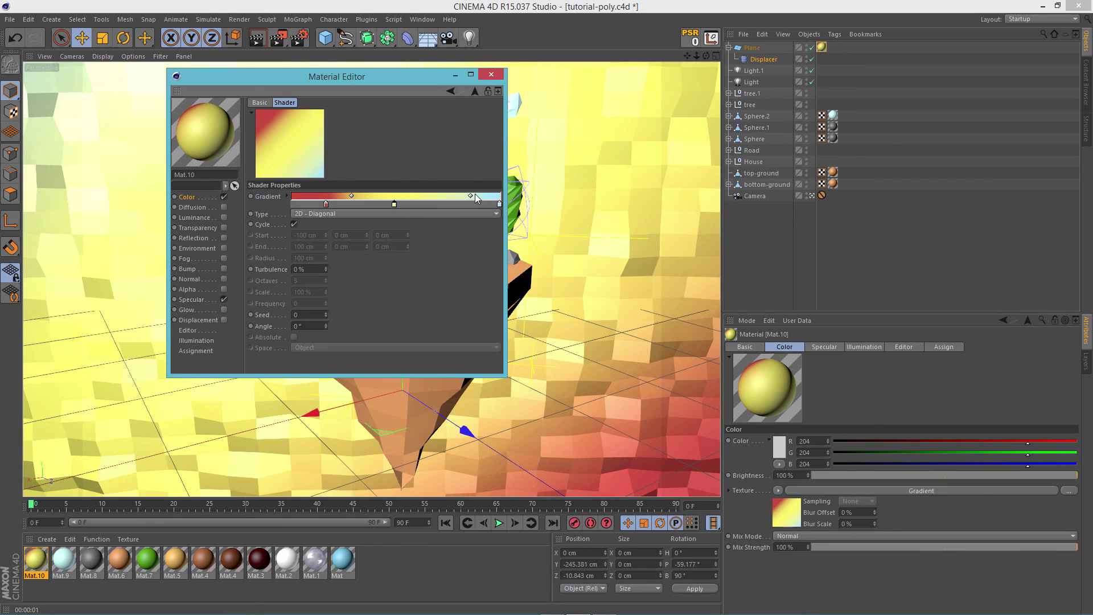
pyautogui.moveTo(470, 196); pyautogui.dragTo(426, 197)
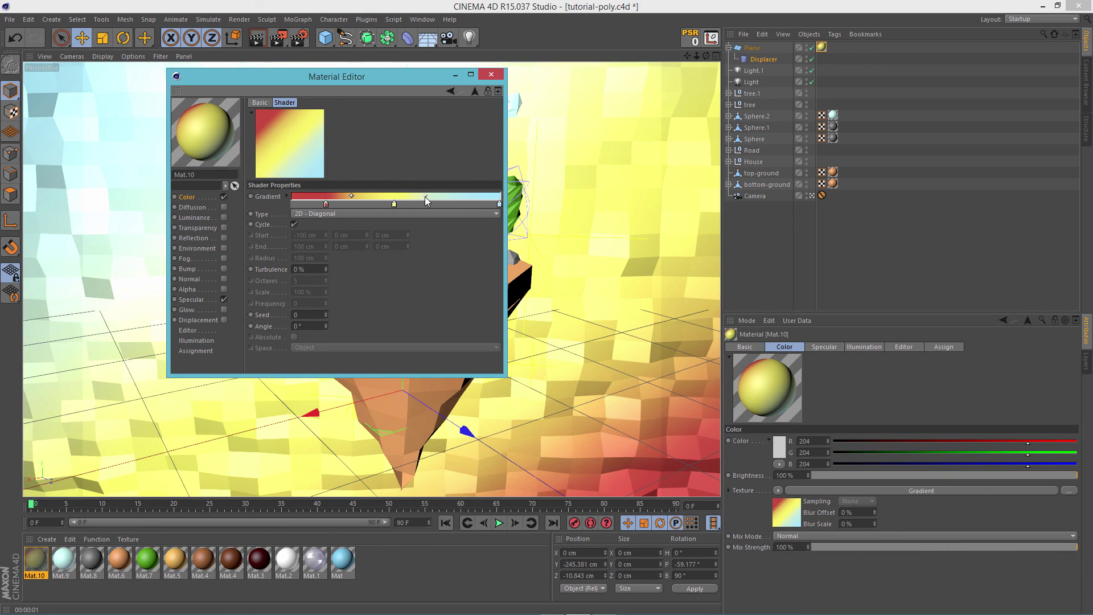
pyautogui.moveTo(326, 203); pyautogui.dragTo(315, 203)
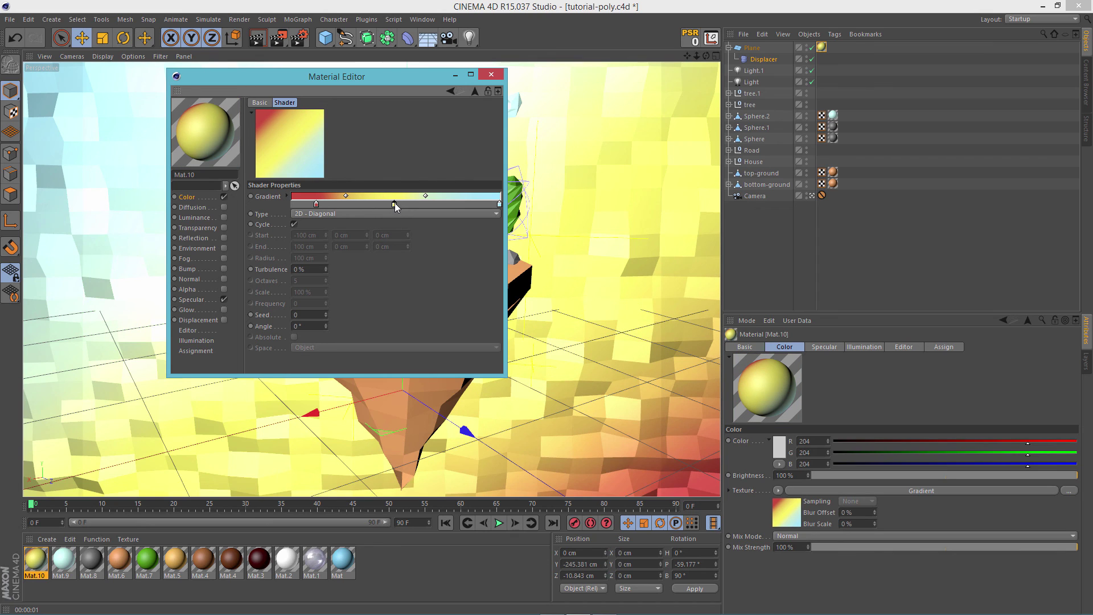
# Change the gradient's yellow middle knot to a warm golden color, RGB 236, 196, 84.
pyautogui.doubleClick(395, 203)
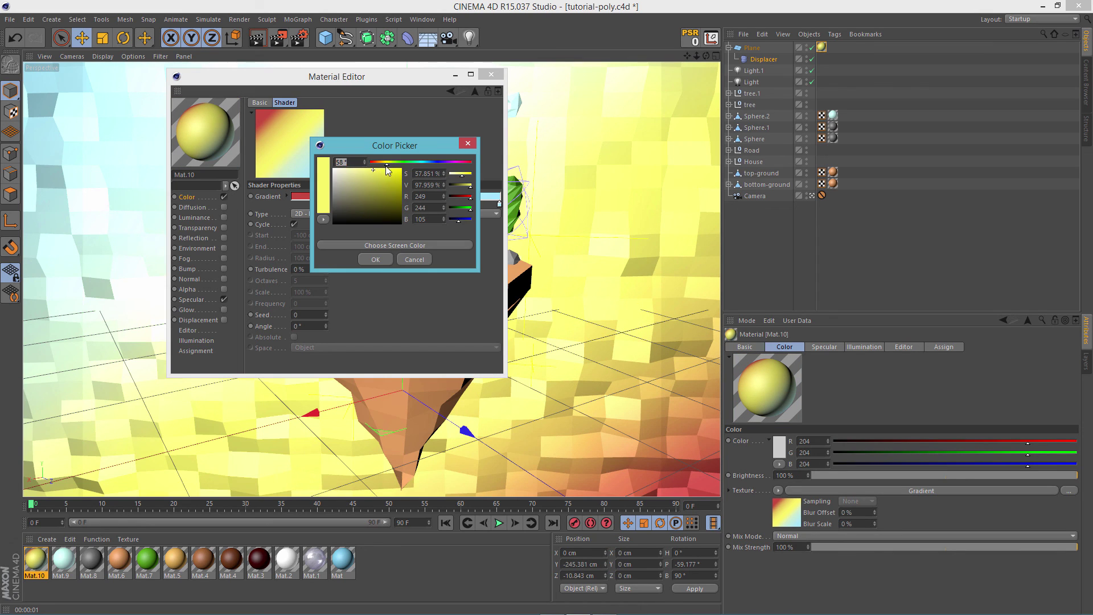
pyautogui.moveTo(386, 164); pyautogui.dragTo(382, 164)
pyautogui.click(377, 172)
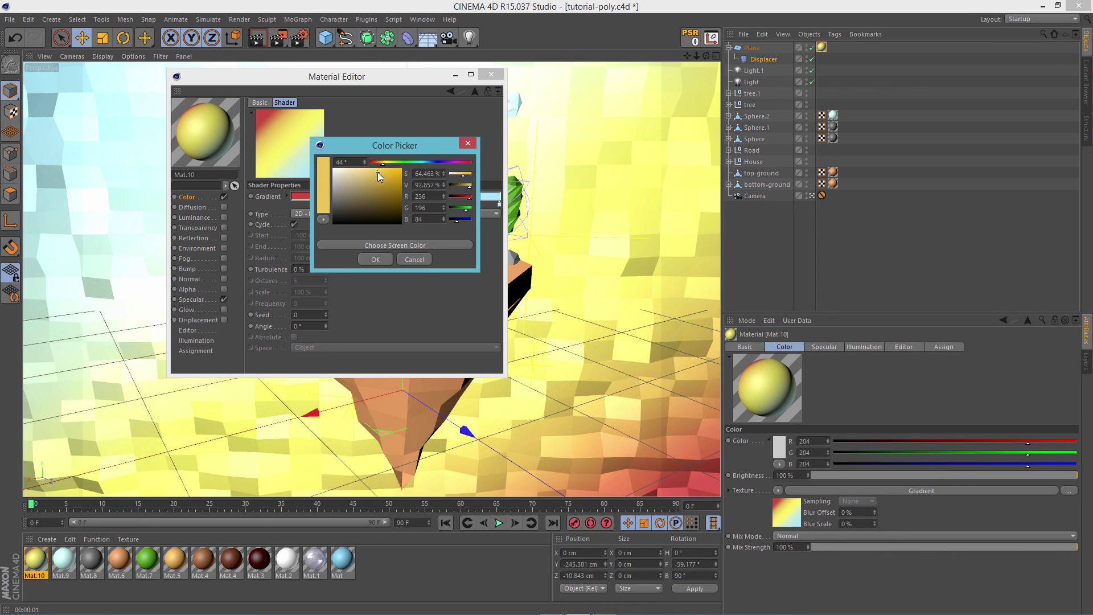
pyautogui.click(383, 259)
pyautogui.click(491, 74)
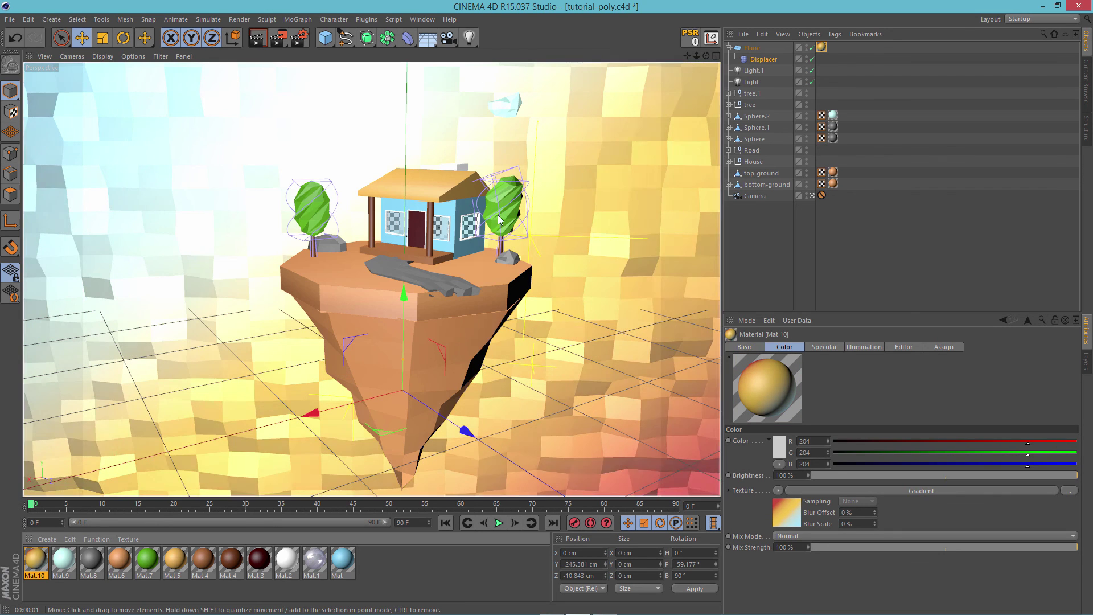
# Change the gradient's light blue end knot to light purple and render the view.
pyautogui.doubleClick(36, 558)
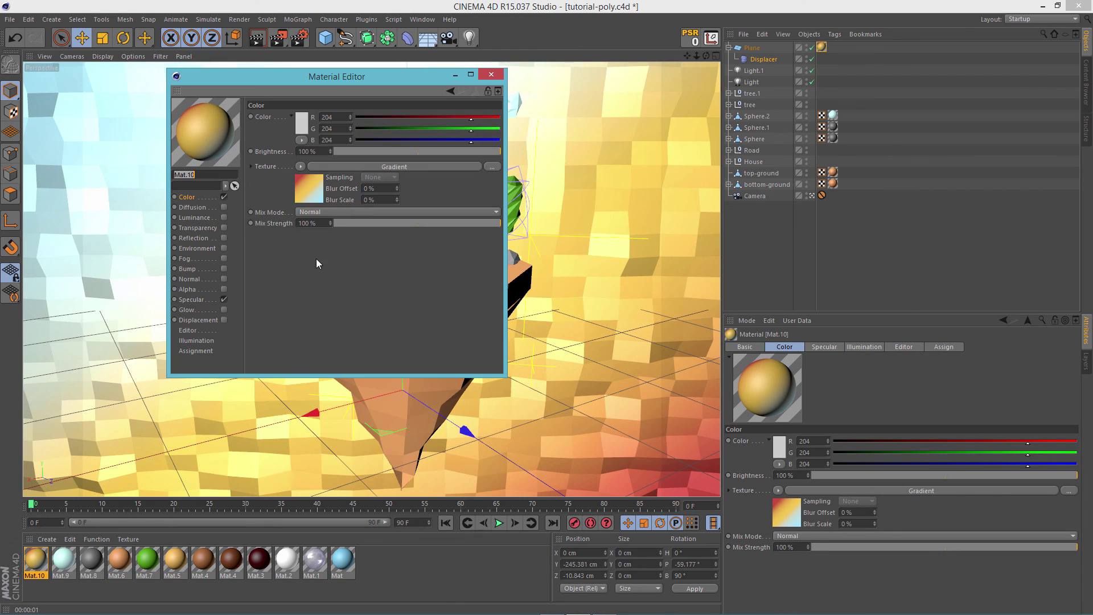
pyautogui.click(321, 187)
pyautogui.doubleClick(499, 204)
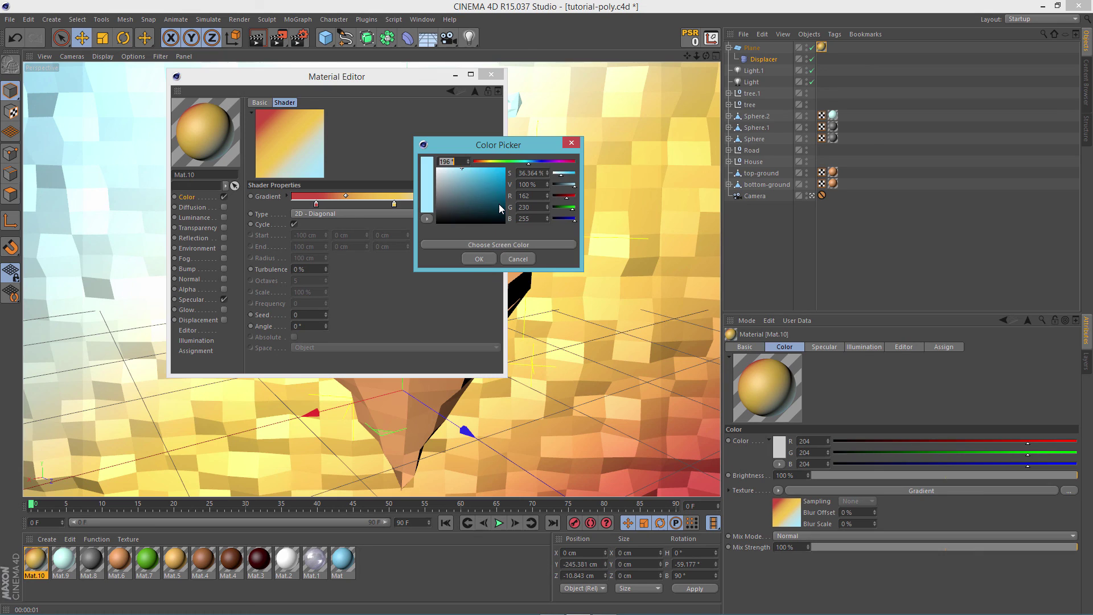
pyautogui.moveTo(540, 162); pyautogui.dragTo(550, 162)
pyautogui.click(479, 258)
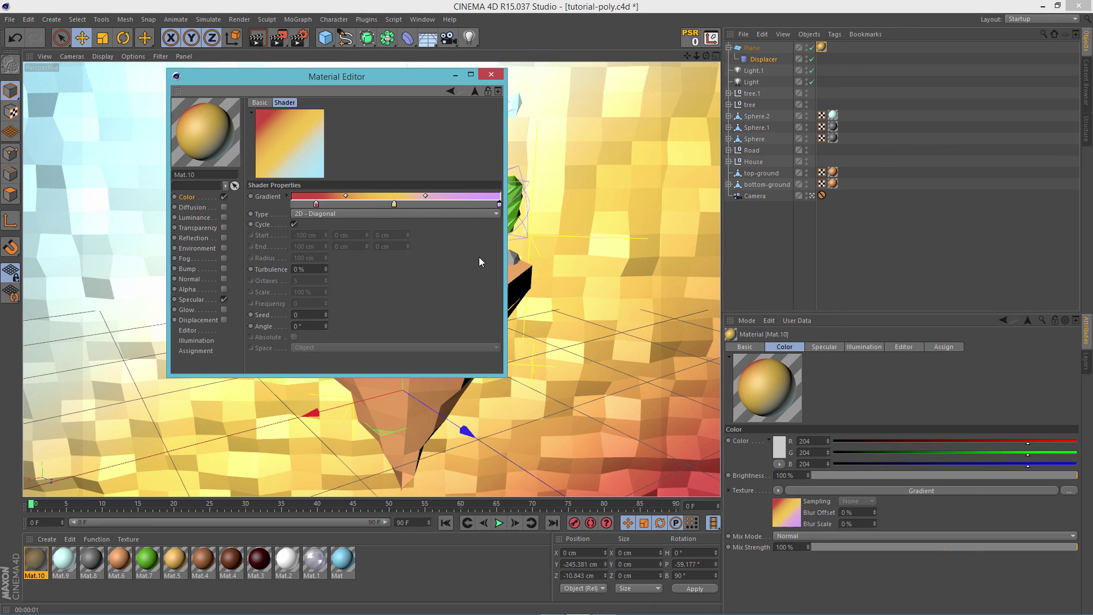
pyautogui.click(491, 74)
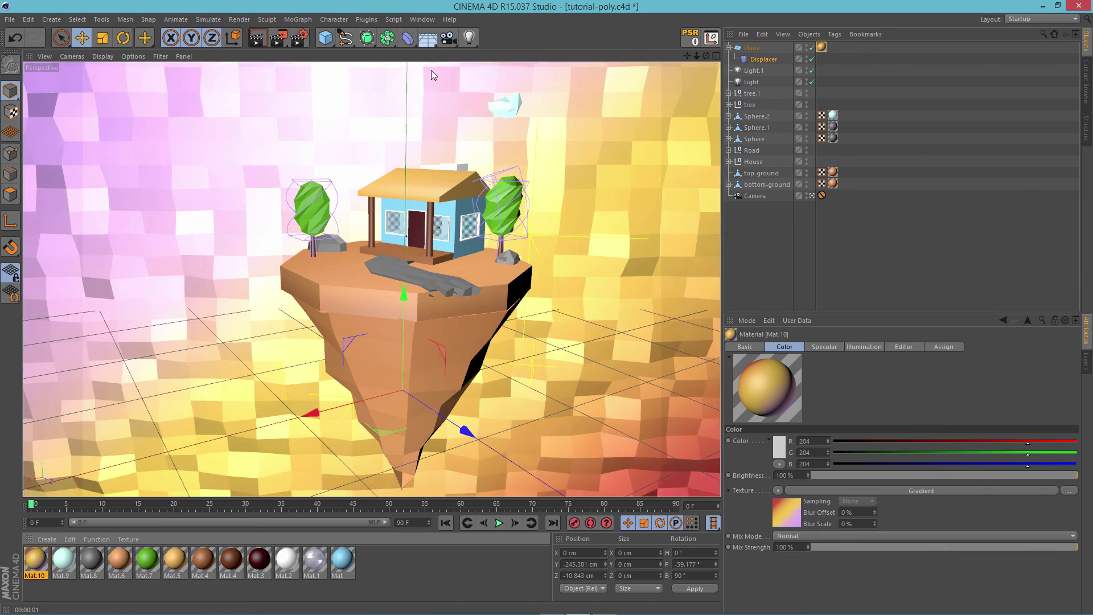
pyautogui.click(257, 37)
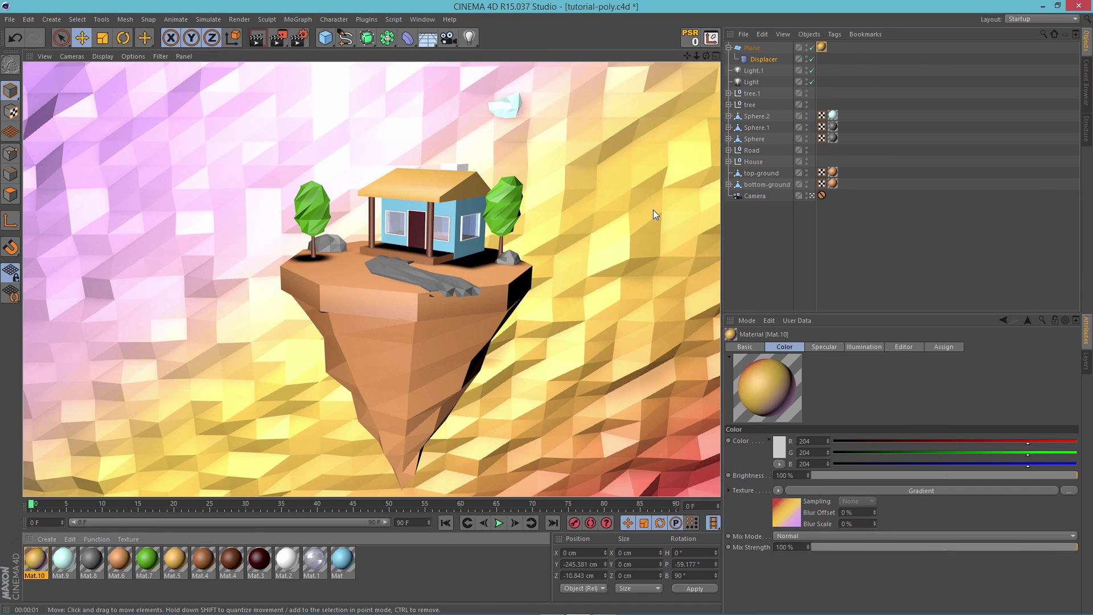